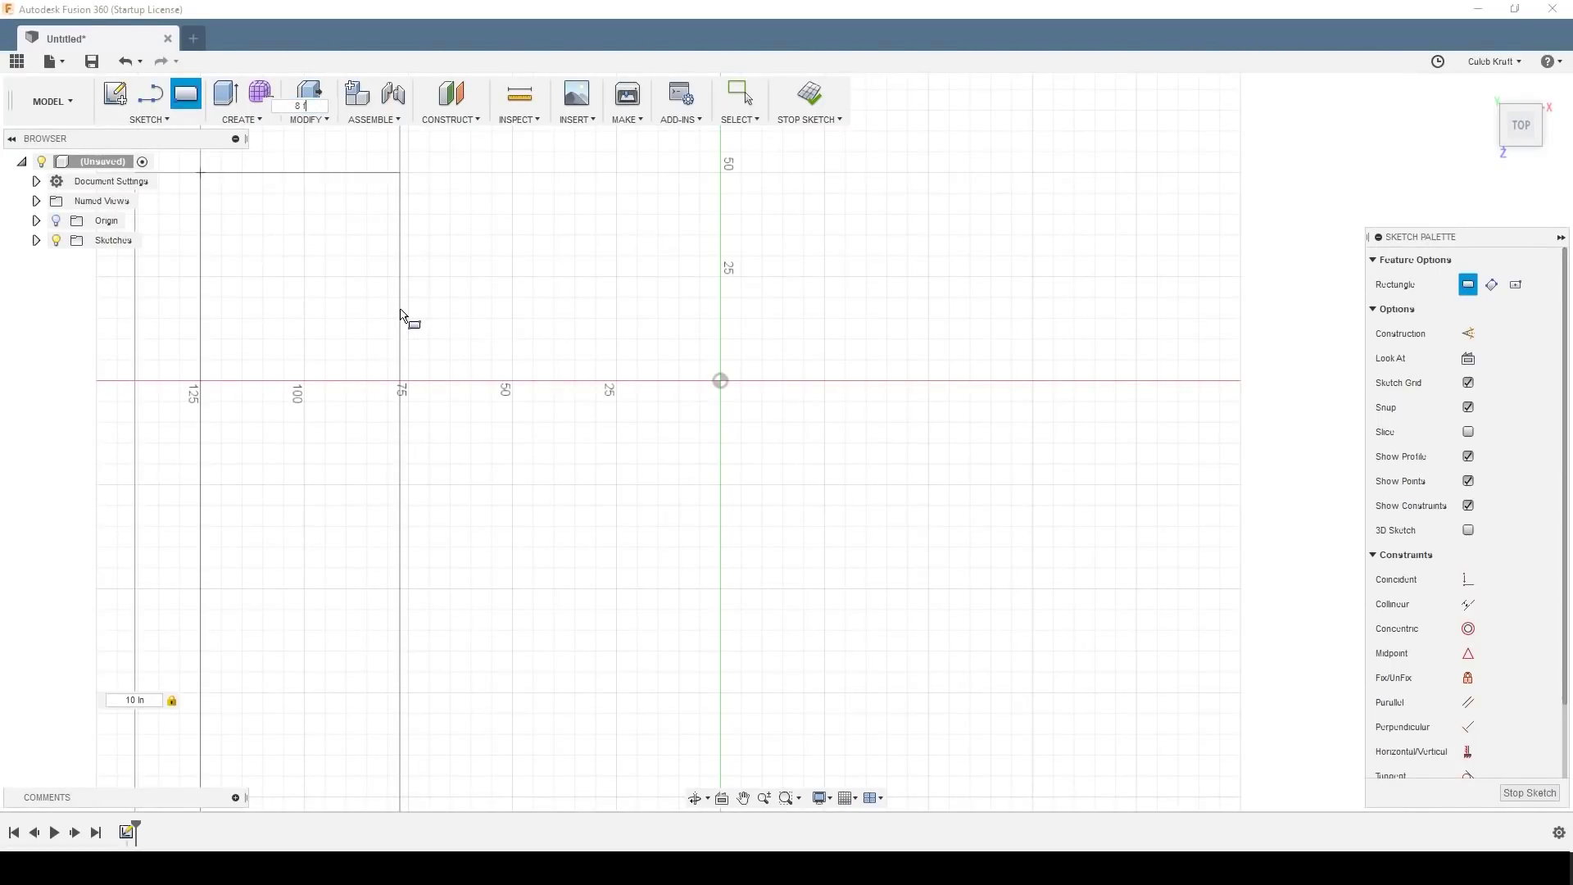
Step: Complete the two-point rectangle at 10 in by 8 ft
type("t")
key("Return")
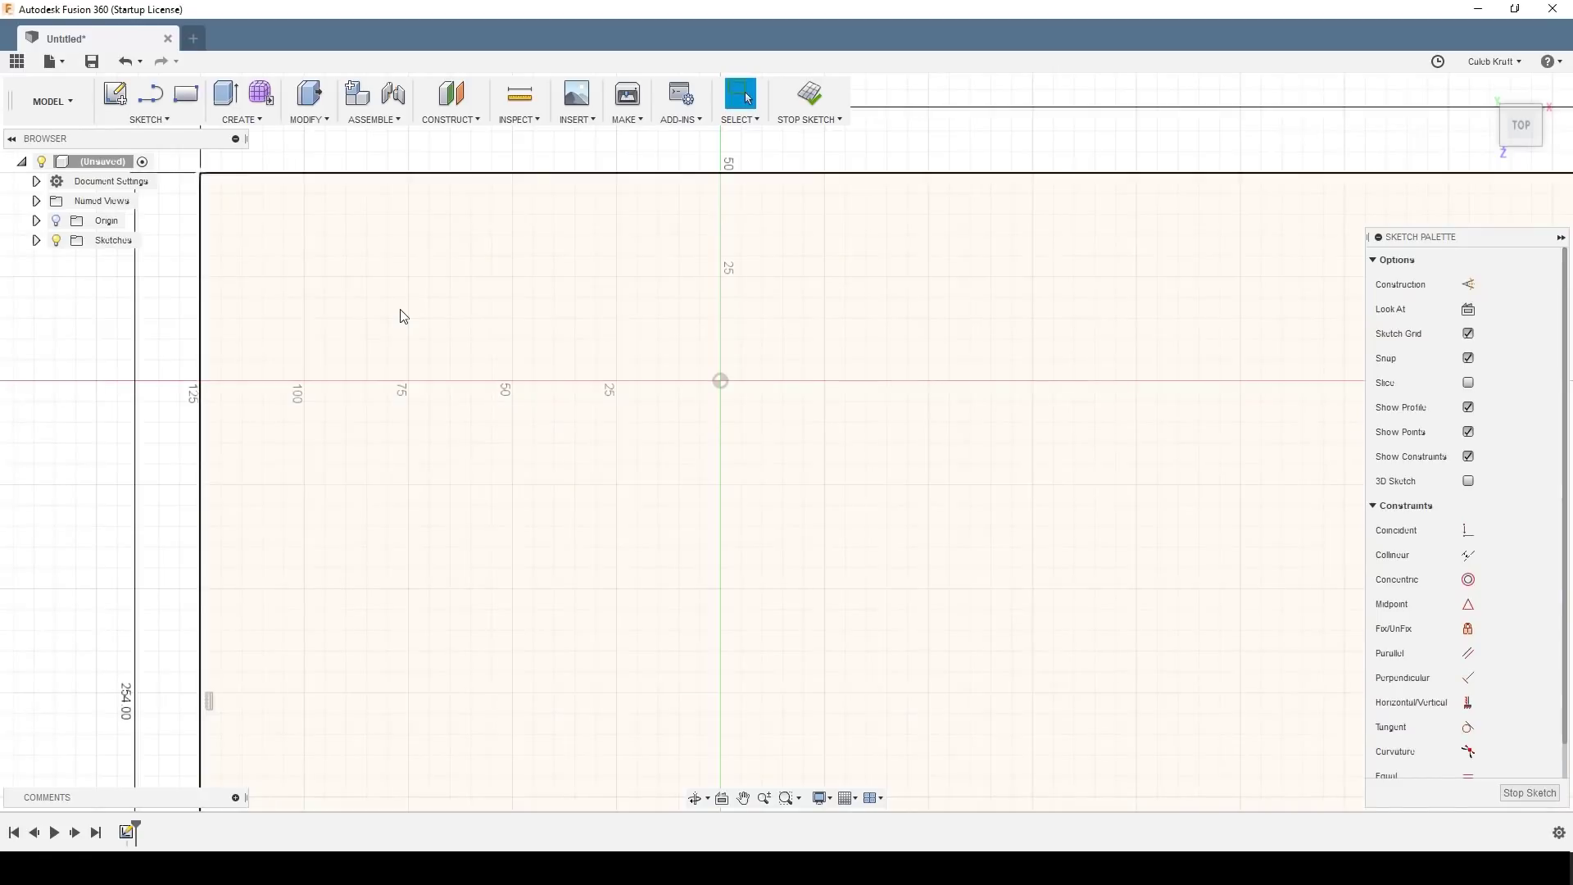
Step: Extrude the rectangle profile 3 in as a new body
left_click(634, 315)
right_click(634, 315)
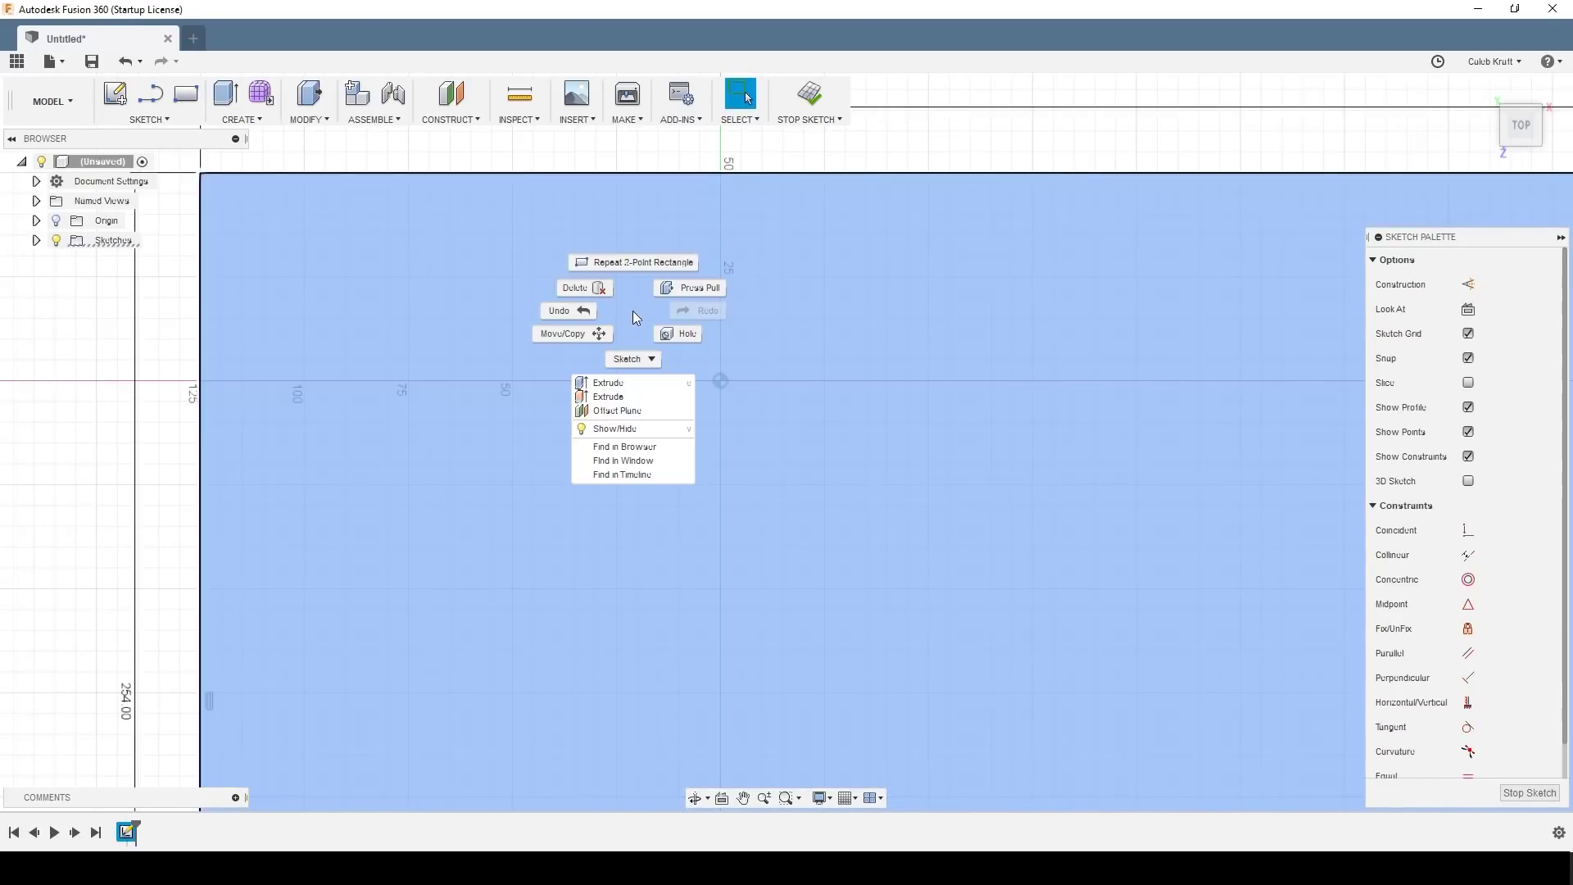
left_click(699, 289)
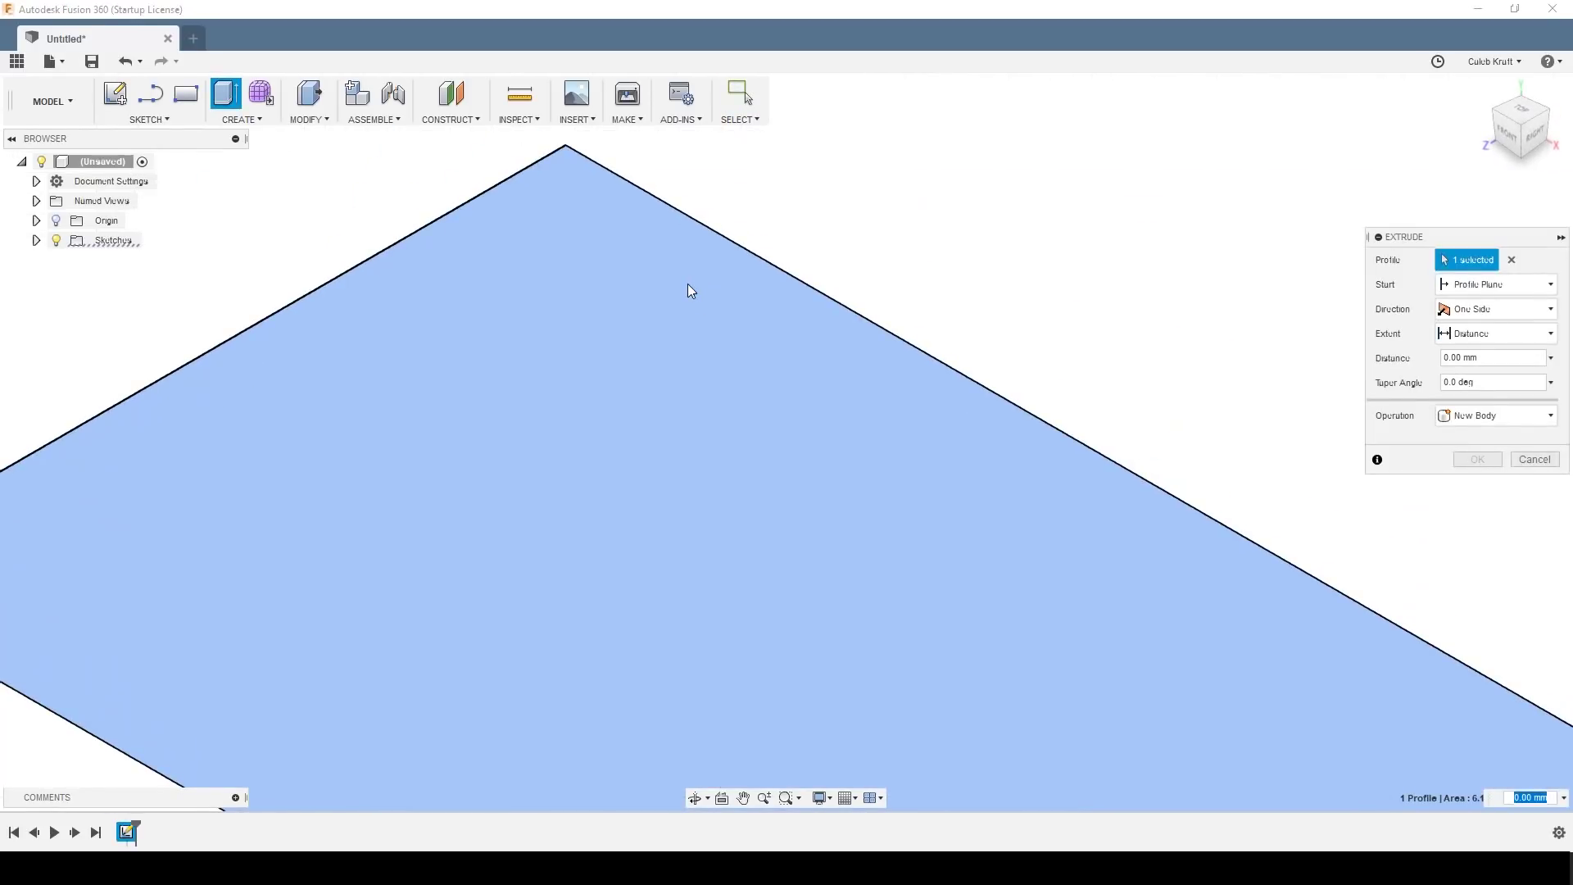
type("3")
key("Return")
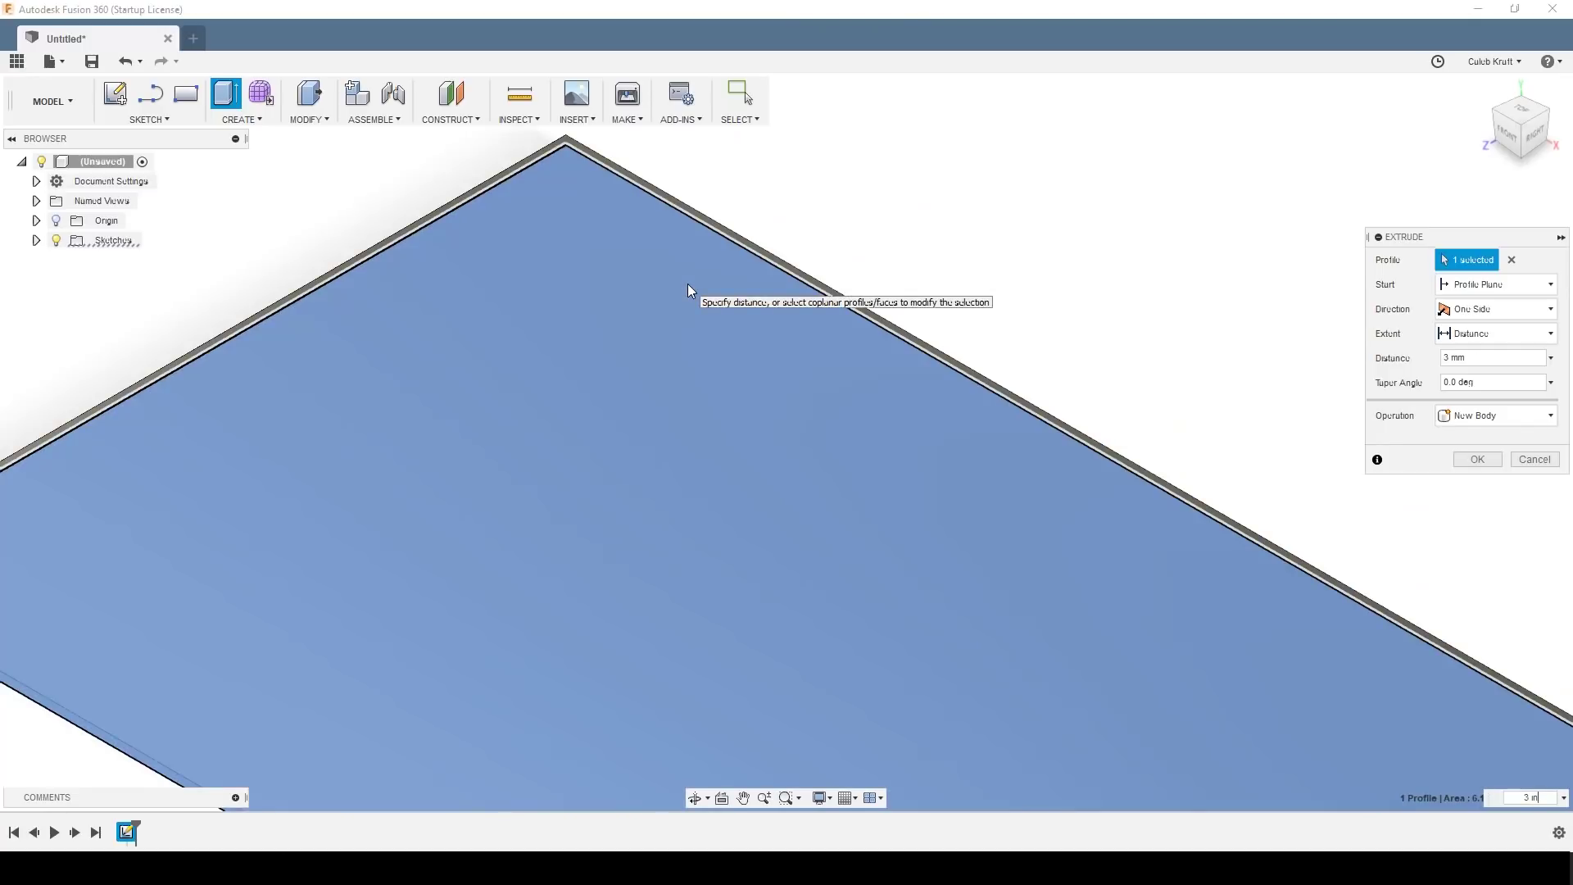
key("Return")
scroll(686, 283, "down", 5)
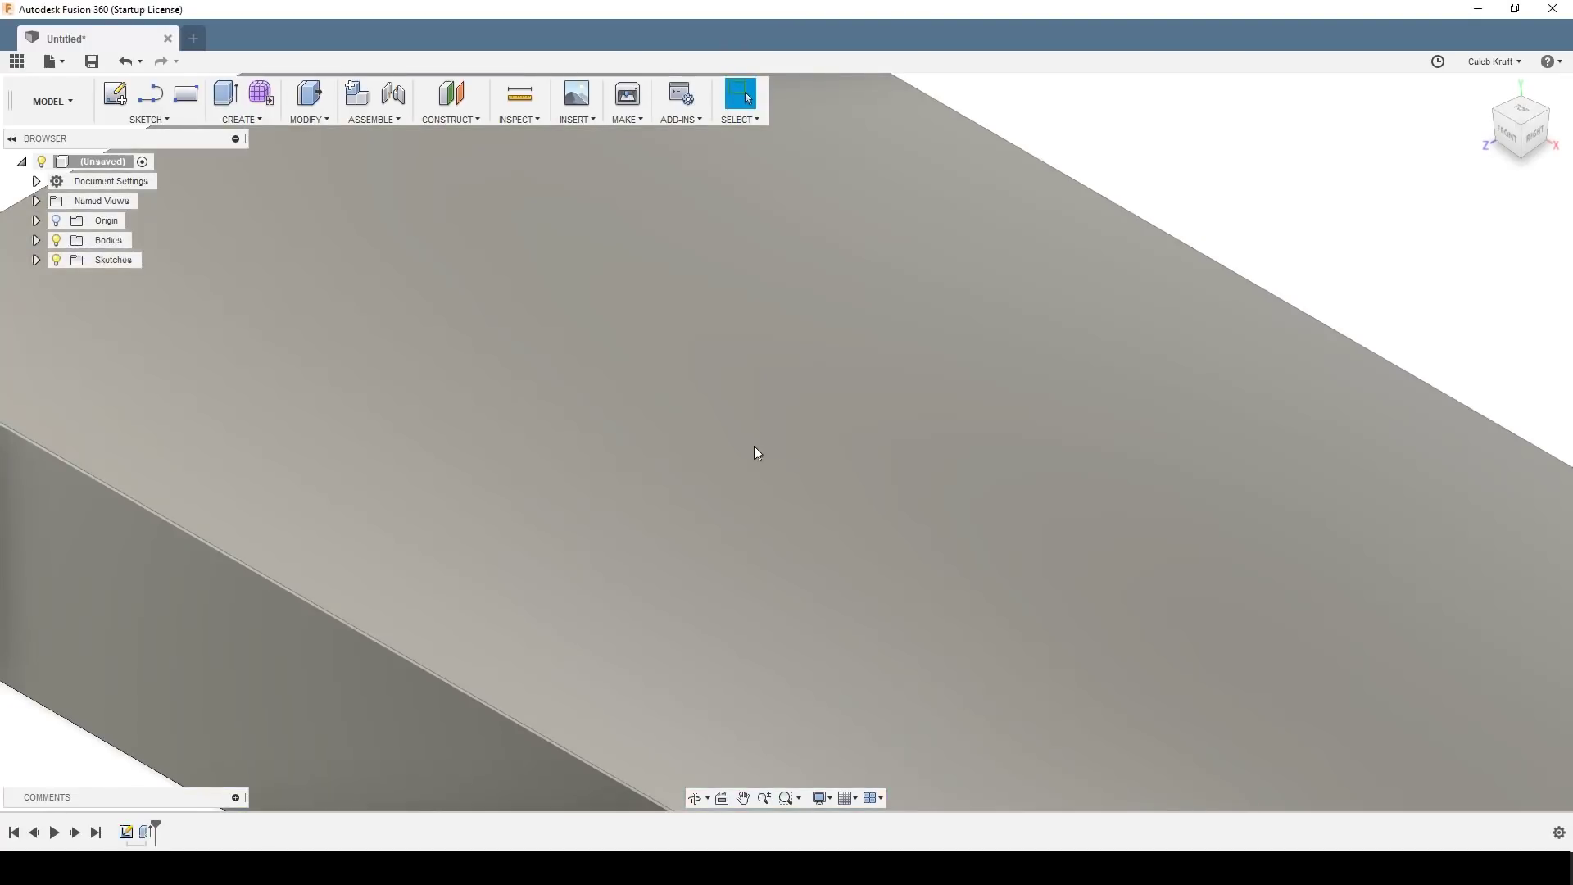
scroll(744, 494, "down", 5)
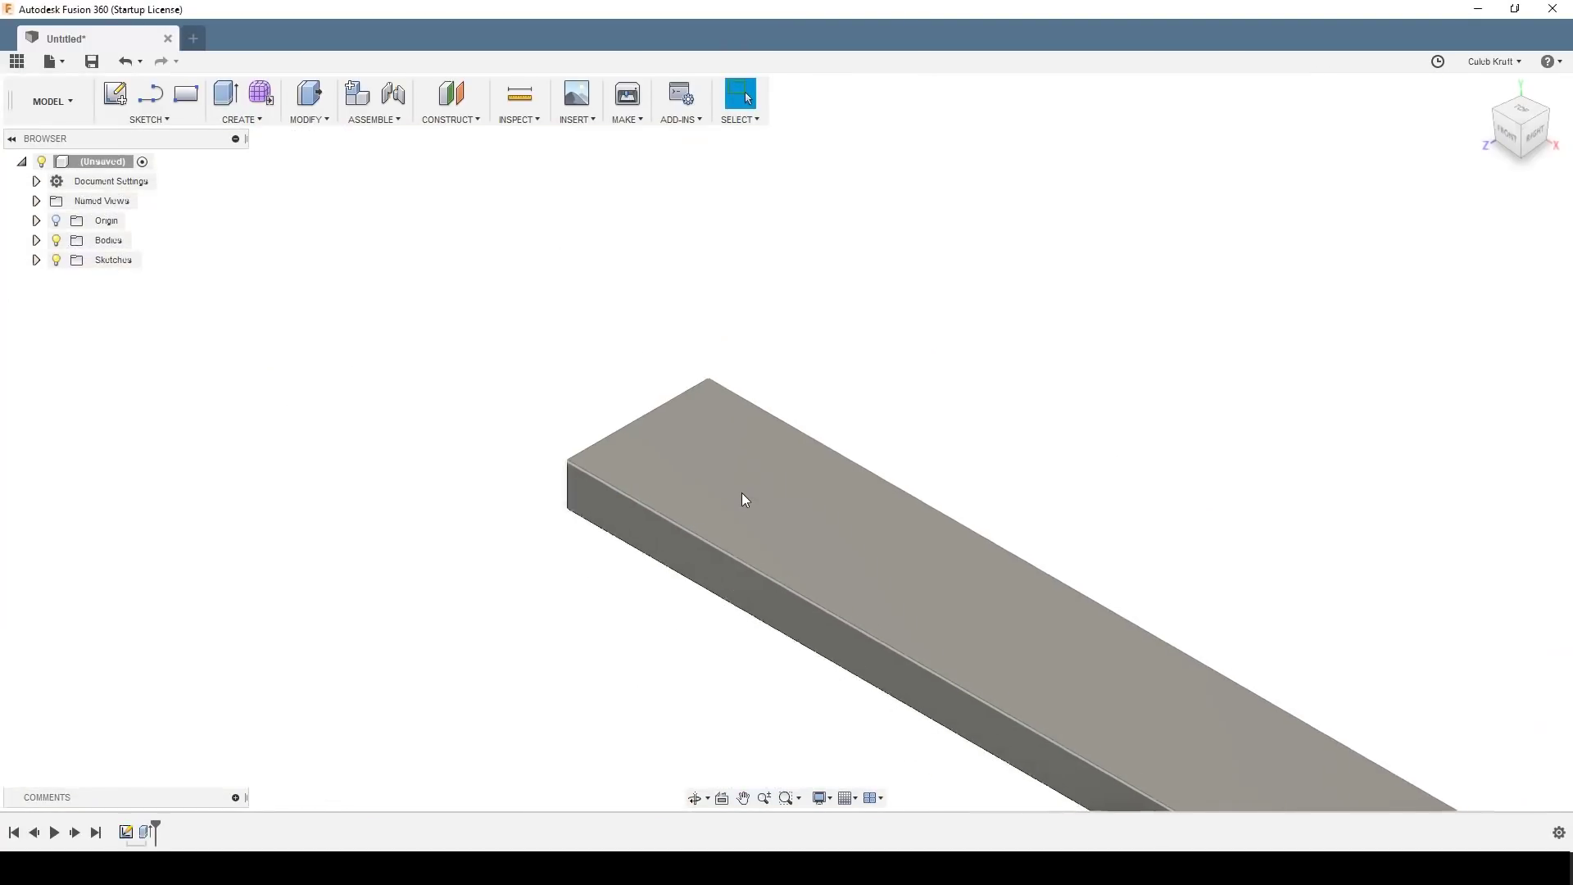
middle_click_drag(741, 493, 459, 276)
key("Escape")
scroll(492, 410, "down", 4)
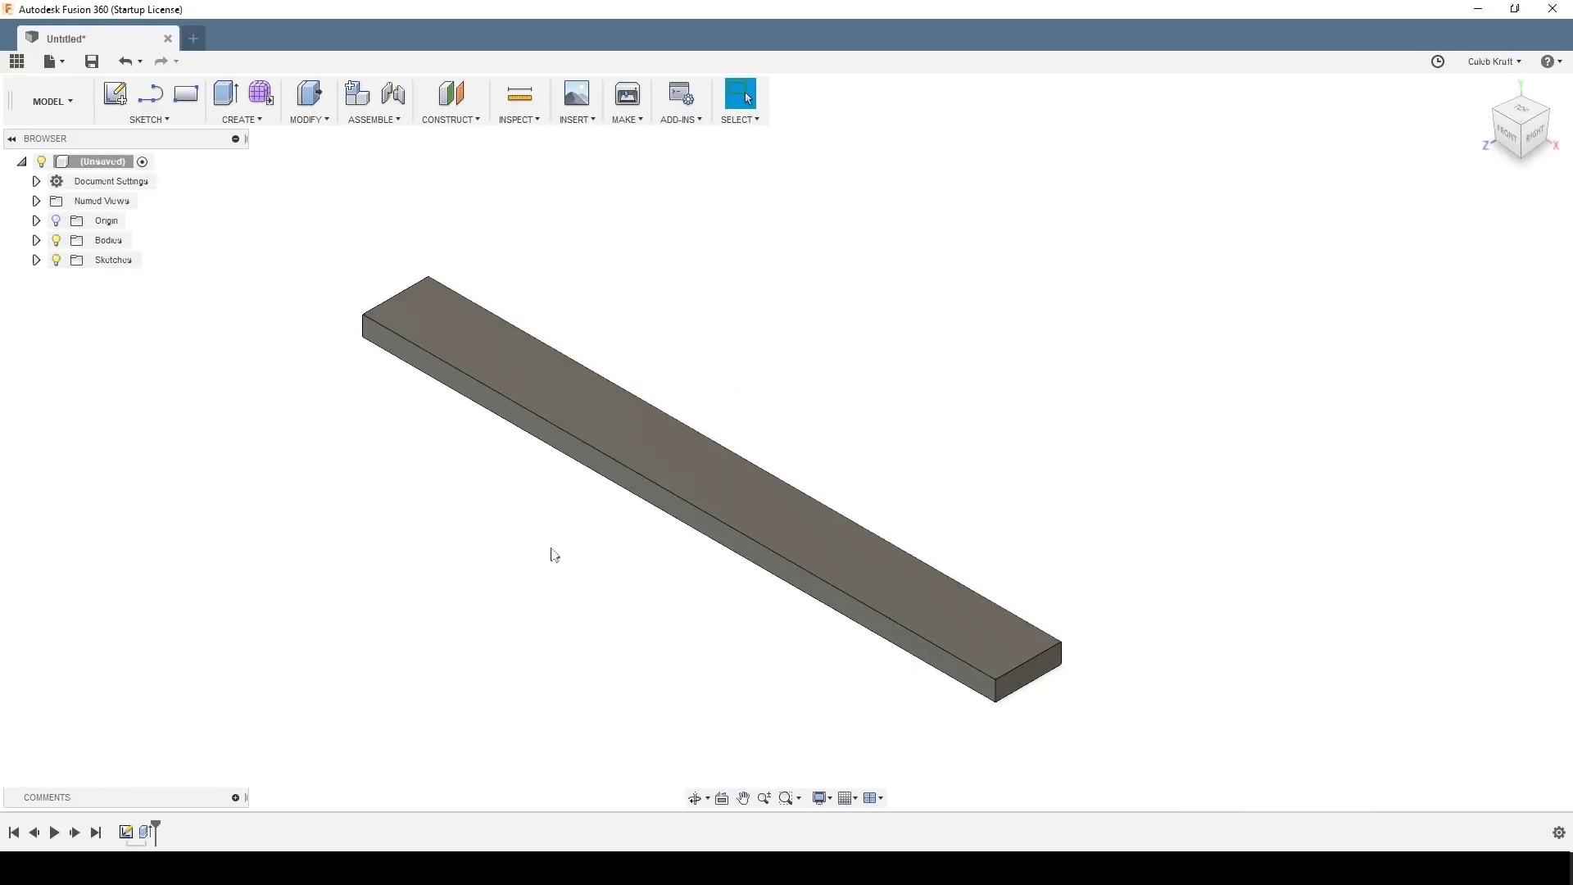
key("alt+Tab")
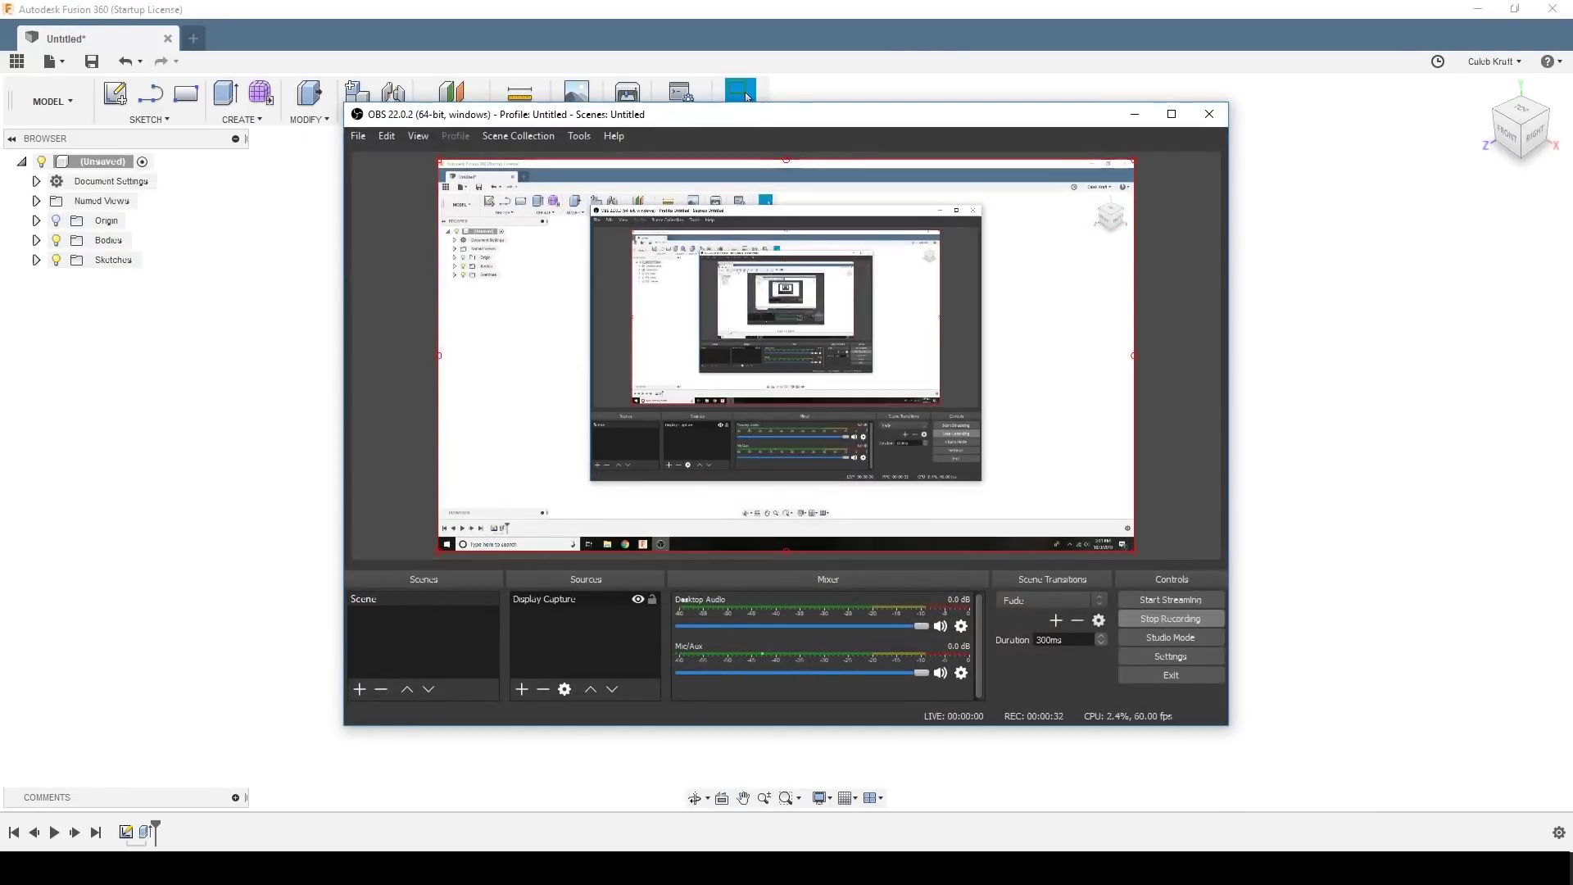
key("alt+Tab")
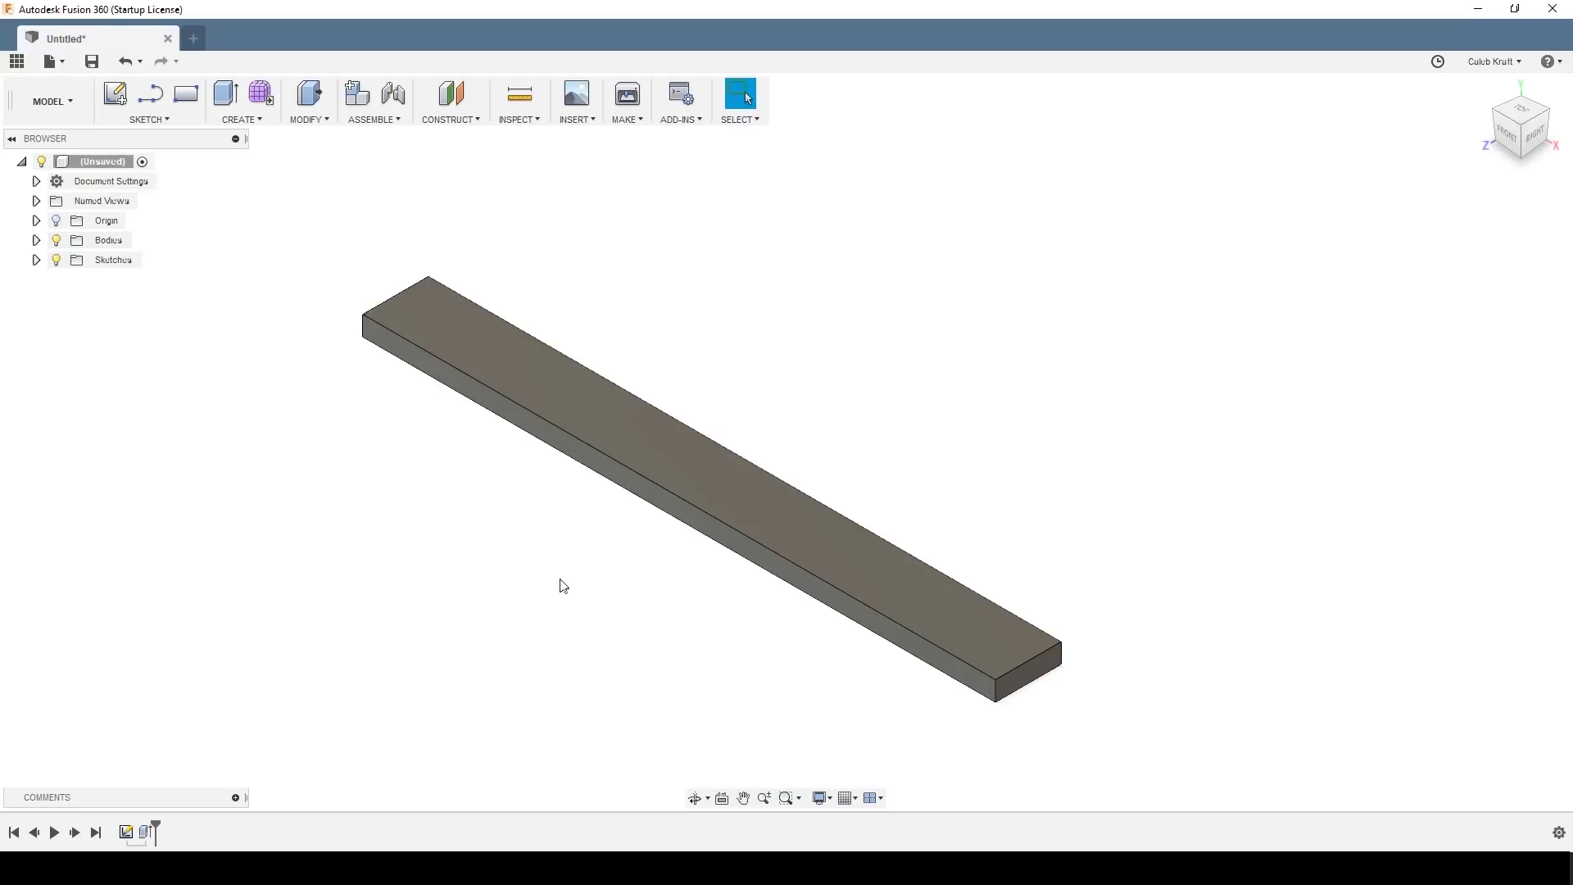
Step: Create a new form in the Sculpt environment and dismiss the introductory notice
mouse_move(564, 585)
middle_mouse_down("shift")
mouse_move(607, 569)
mouse_move(642, 519)
mouse_move(570, 540)
mouse_move(569, 574)
middle_mouse_up("shift")
left_click(260, 92)
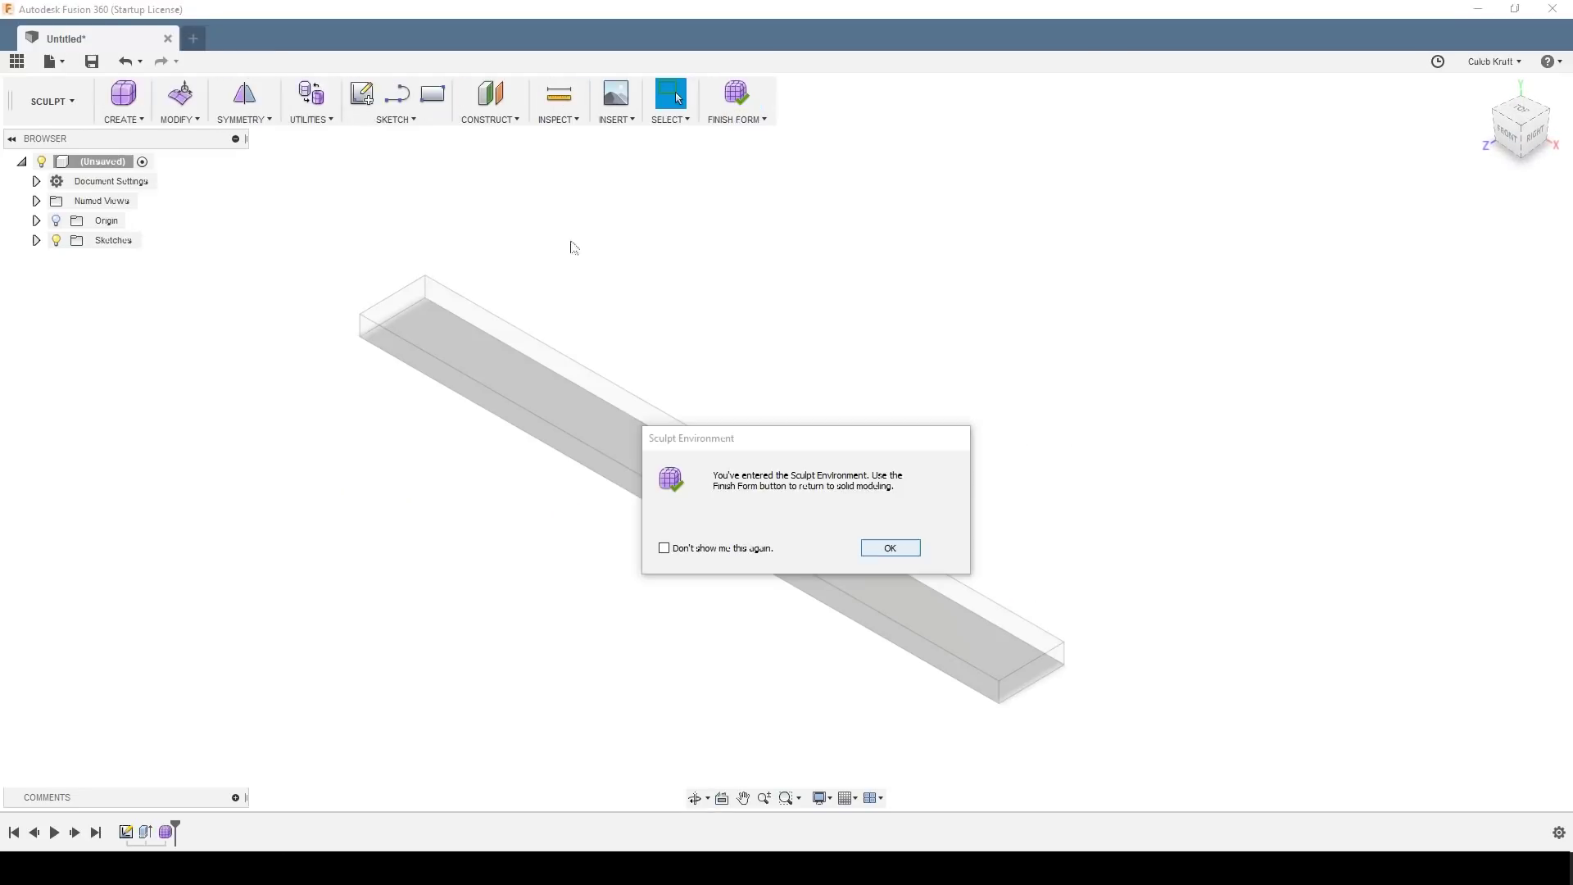
left_click(890, 548)
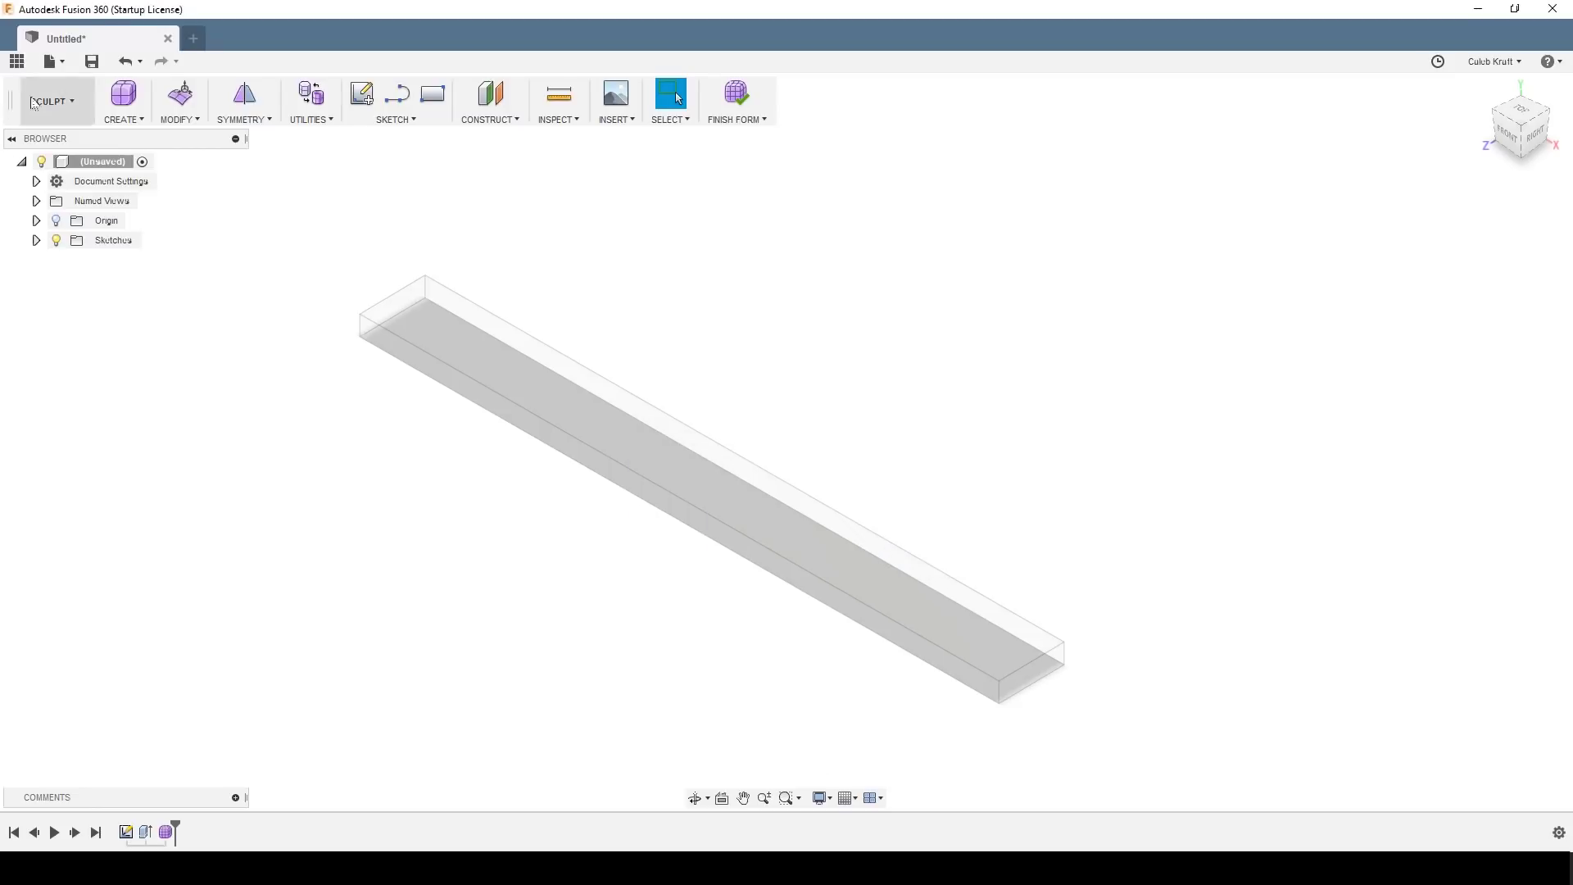
Step: Start a sculpt Plane on the block's top face using the 2-Point rectangle type
left_click(132, 121)
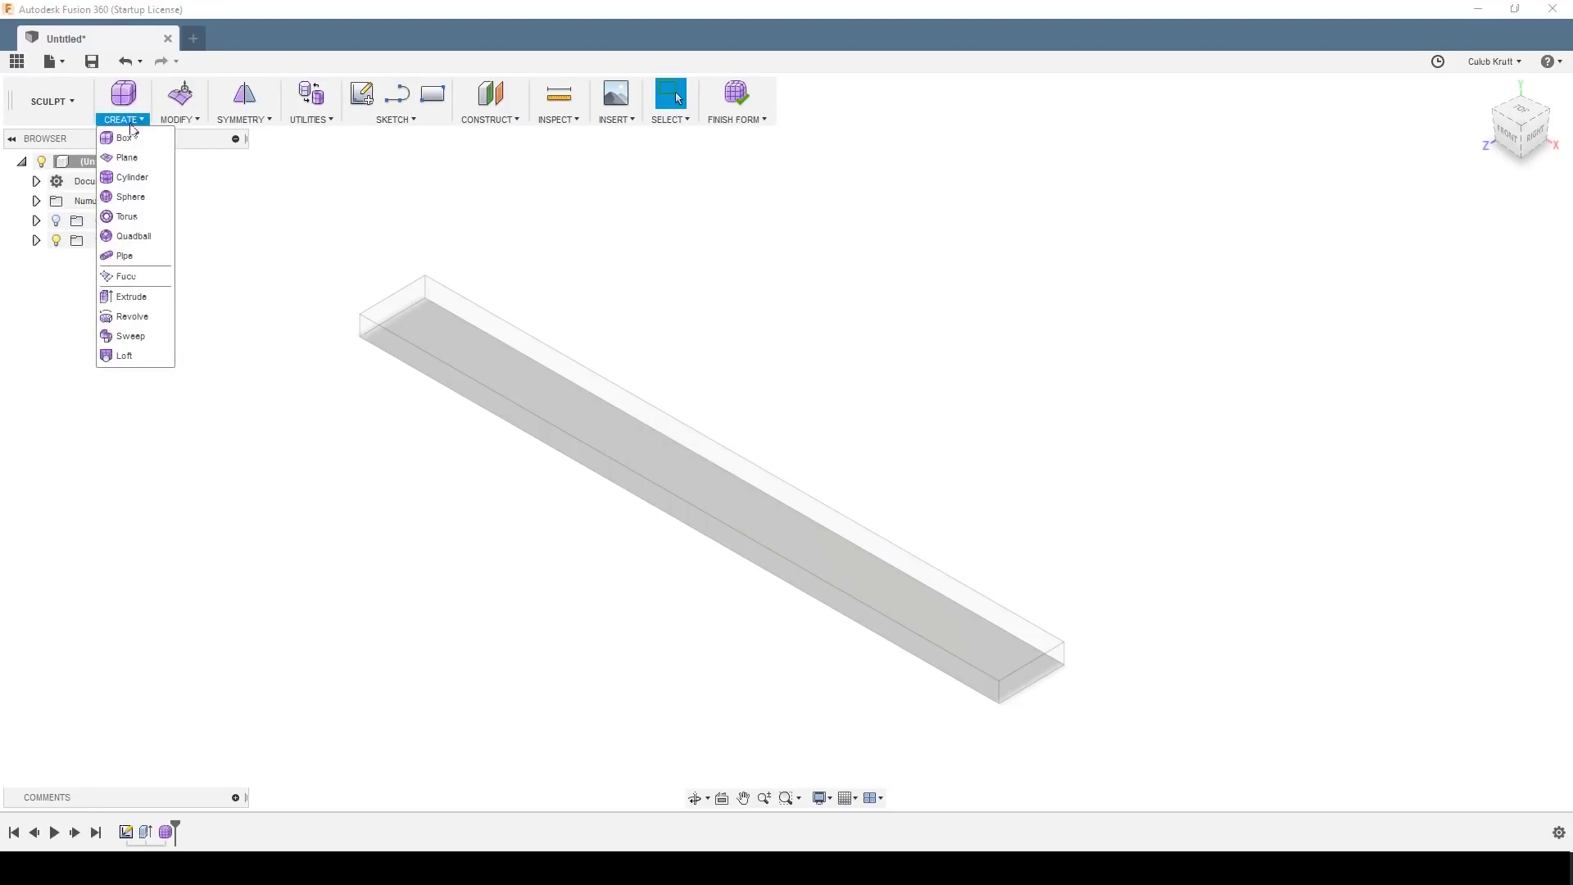
left_click(127, 158)
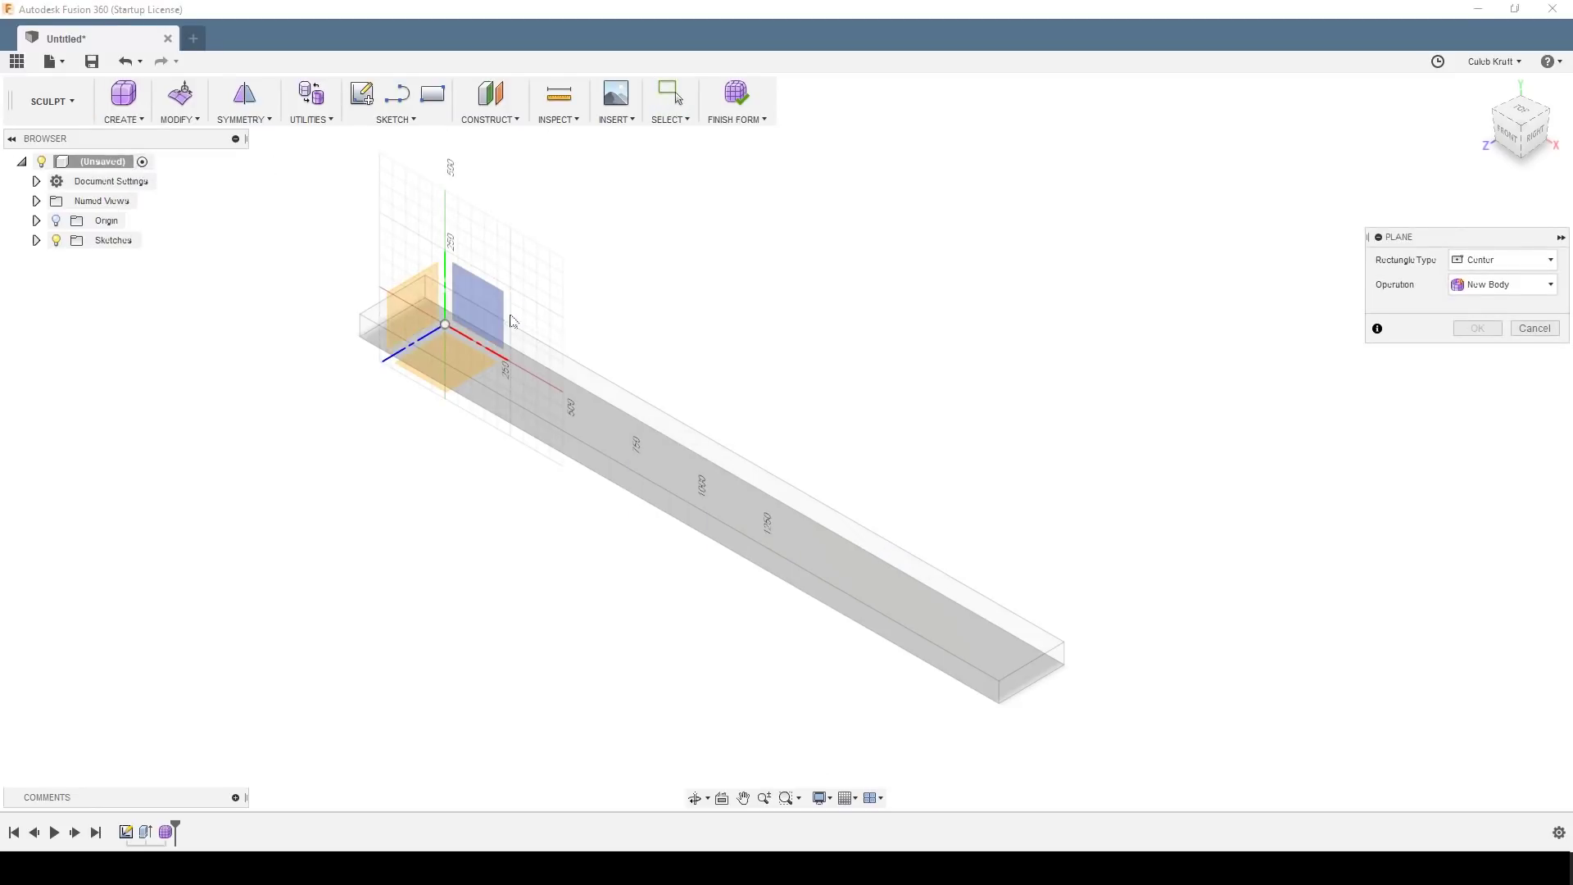
left_click(780, 499)
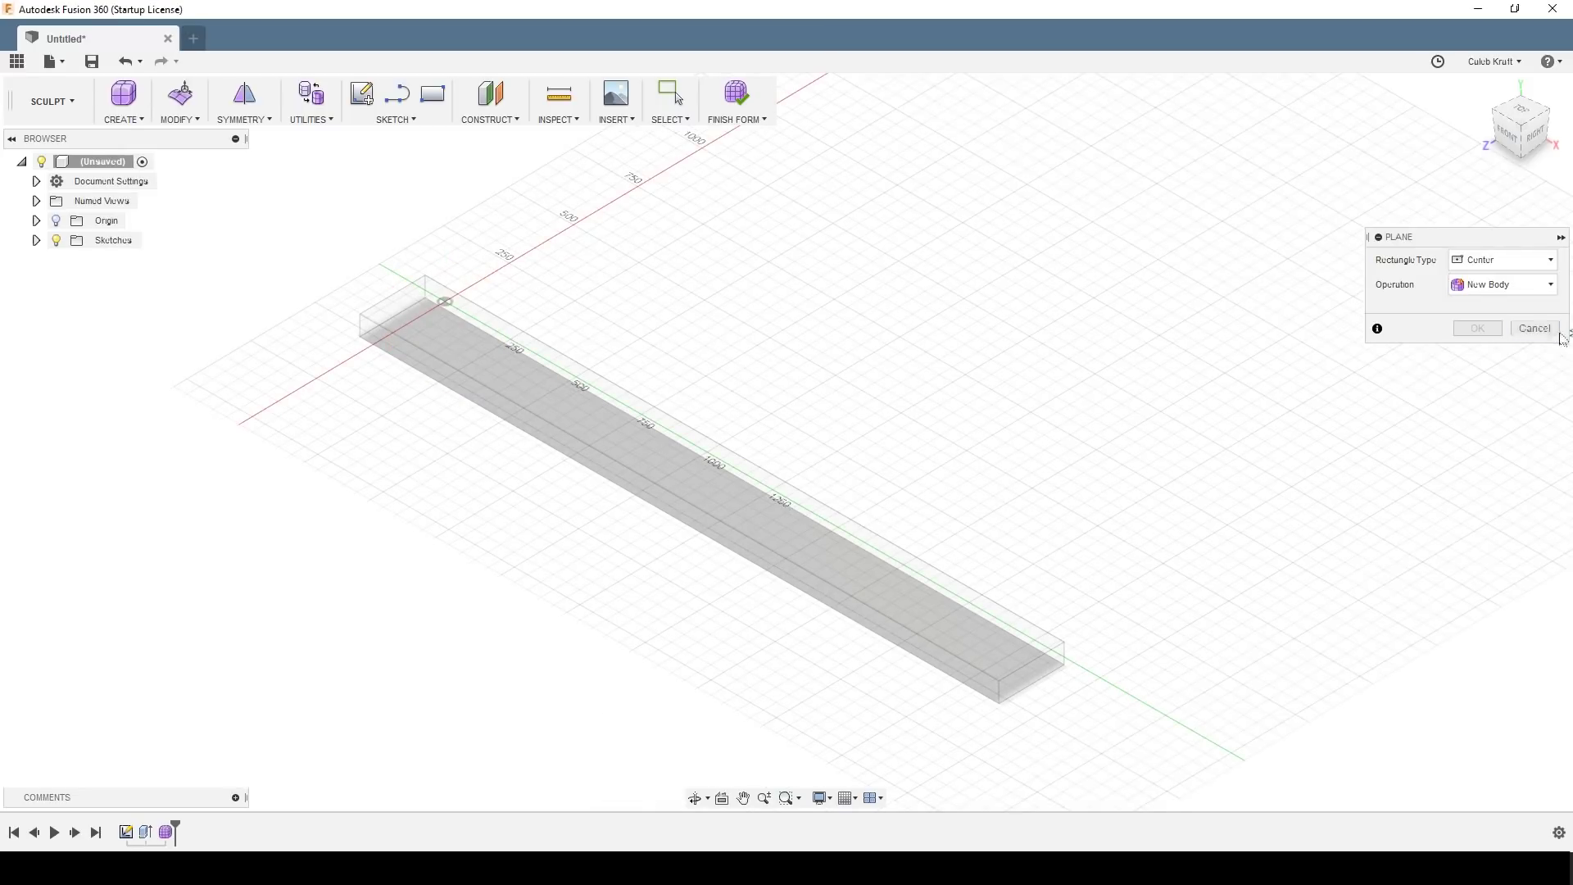
left_click(1488, 259)
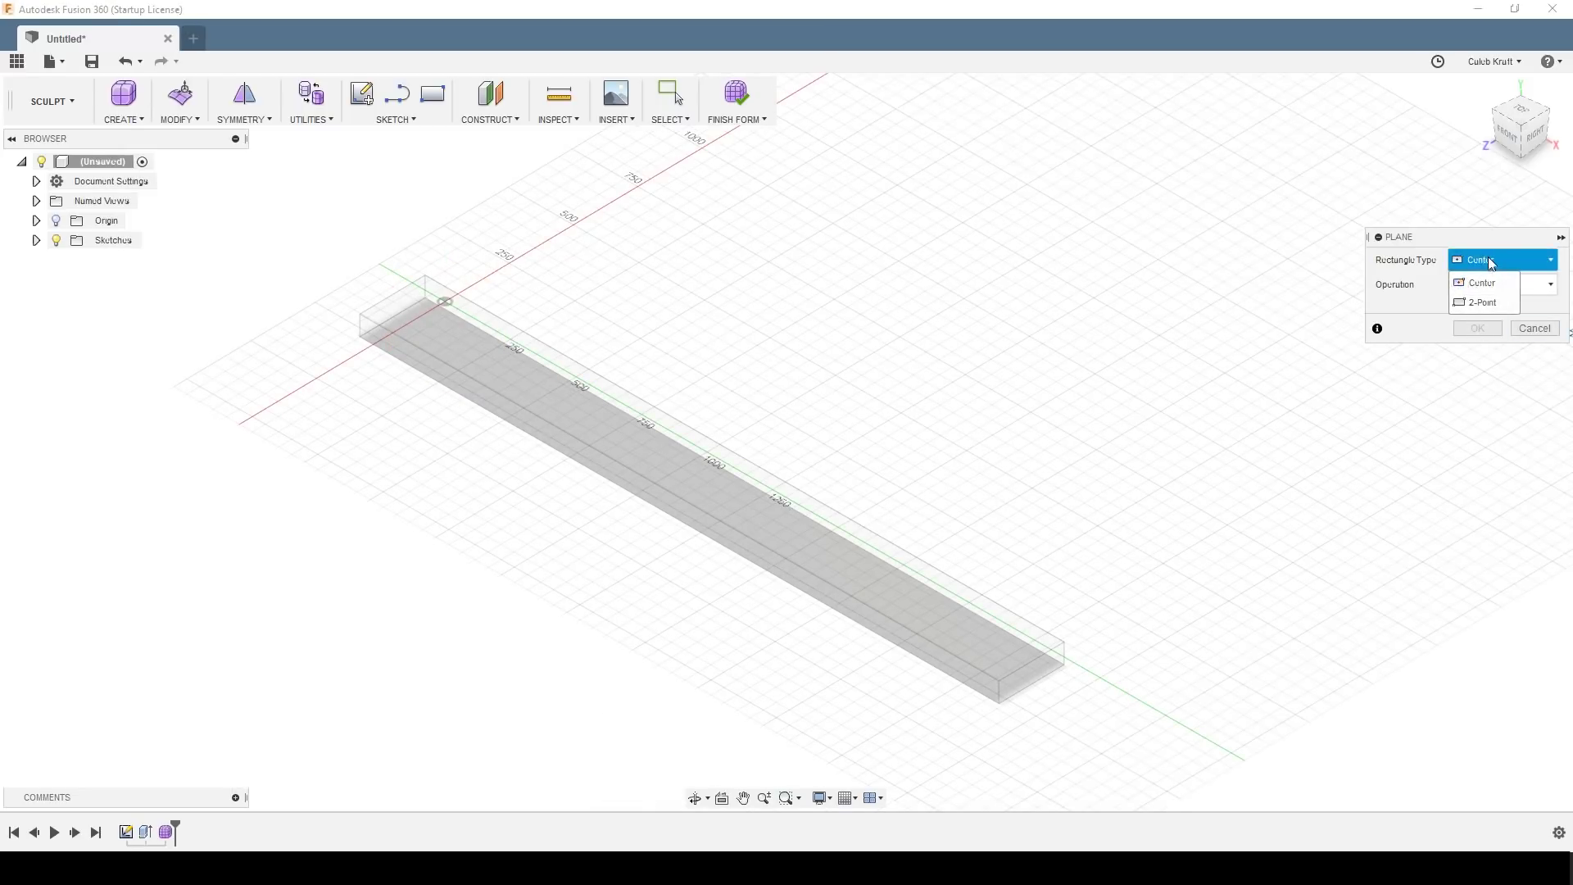
left_click(1487, 302)
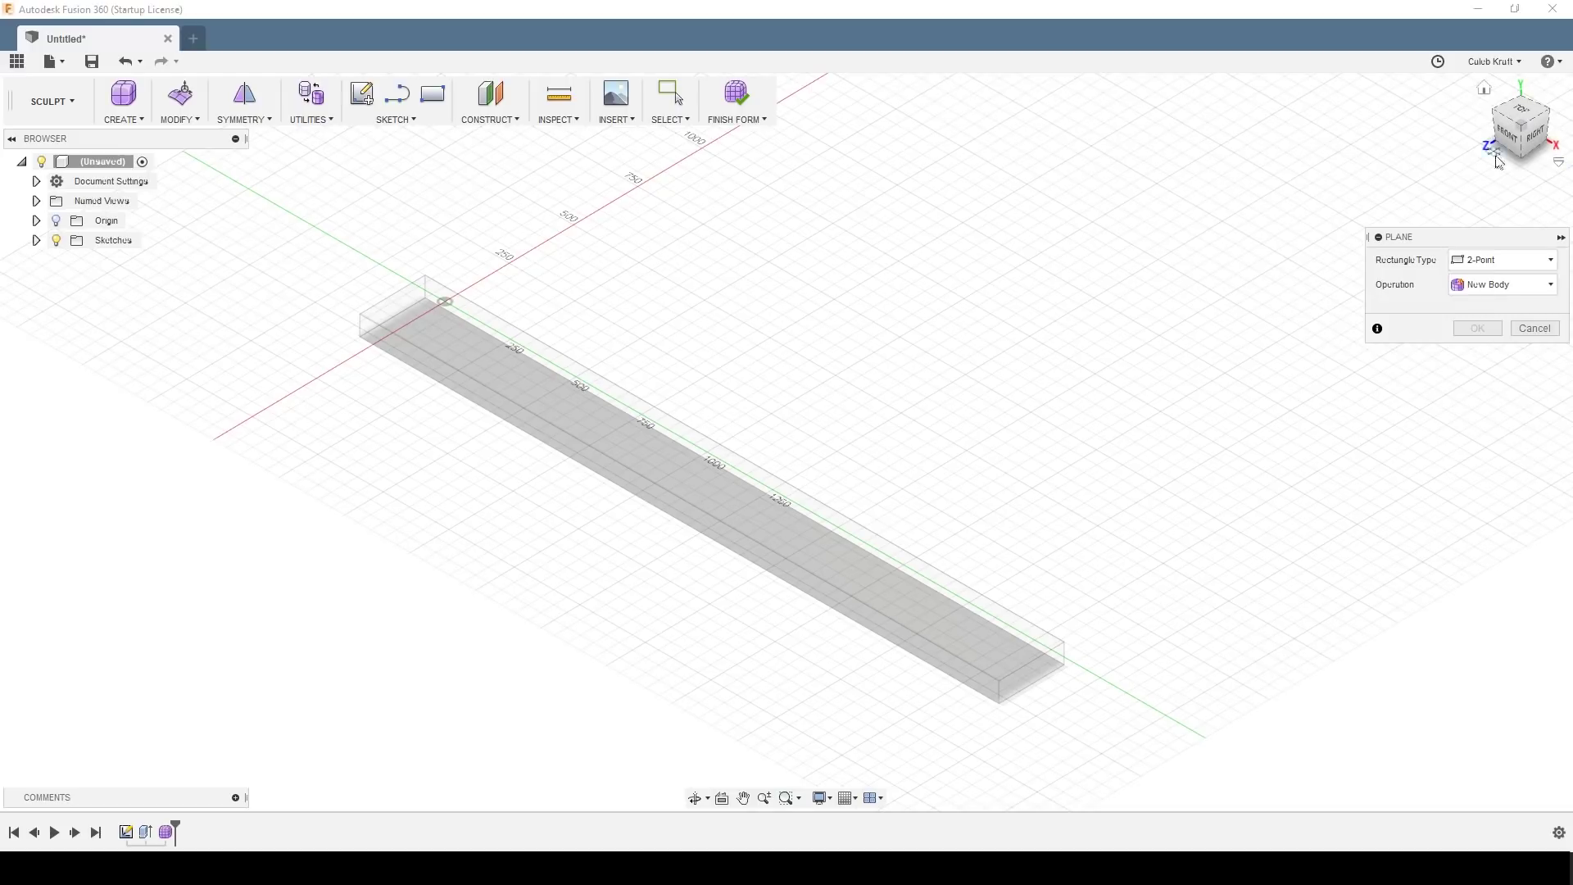
Step: Draw the plane between opposite corners of the block's top face so it covers the whole face, and accept it as a new body
left_click(1526, 121)
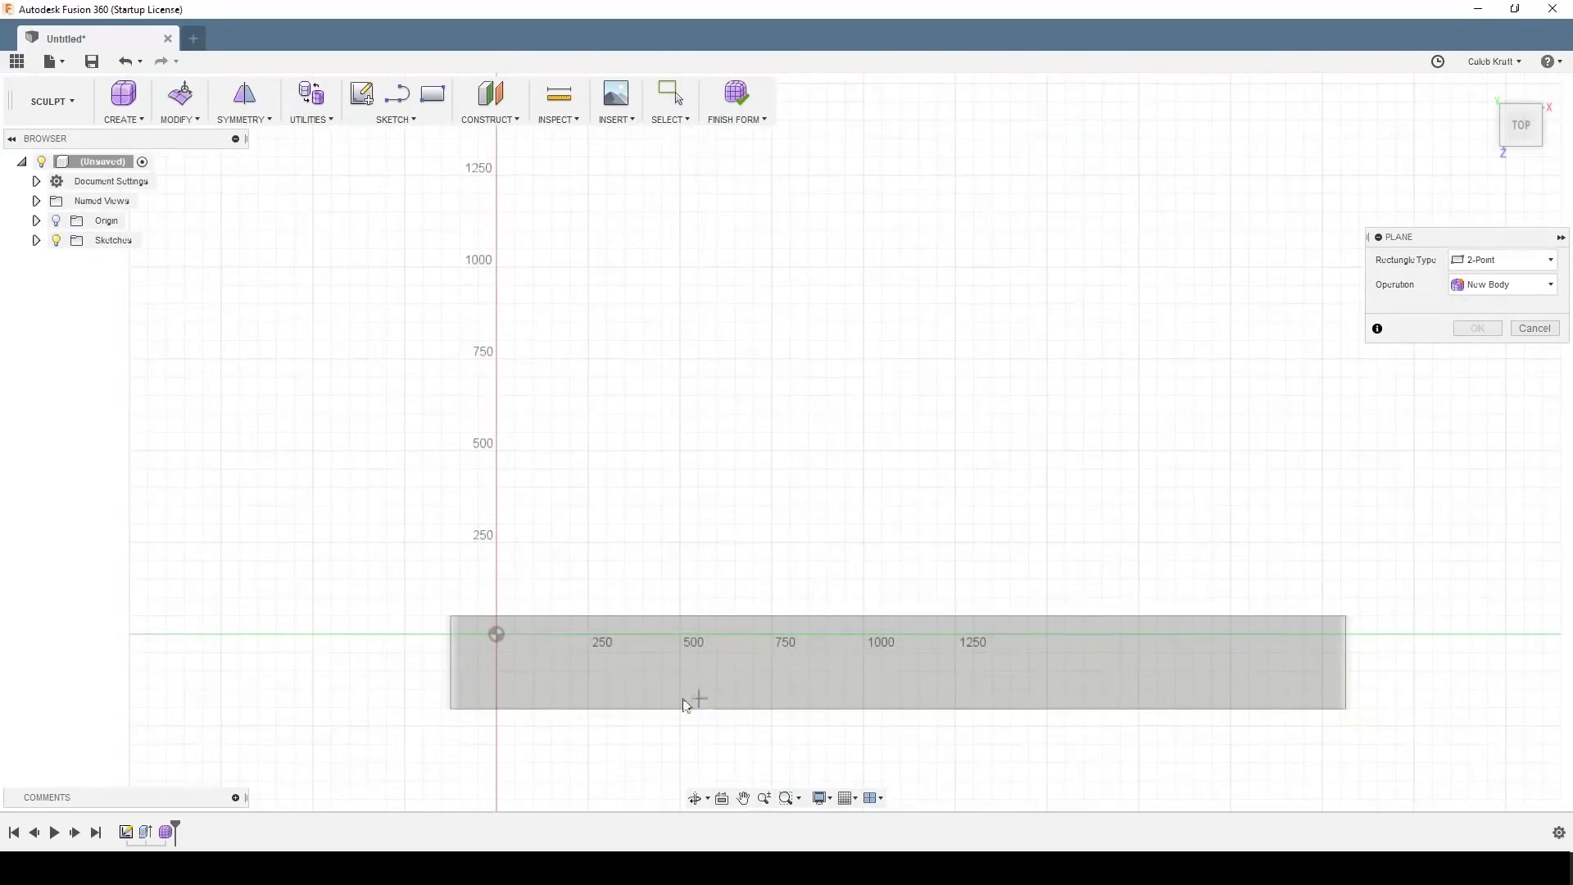
left_click(452, 618)
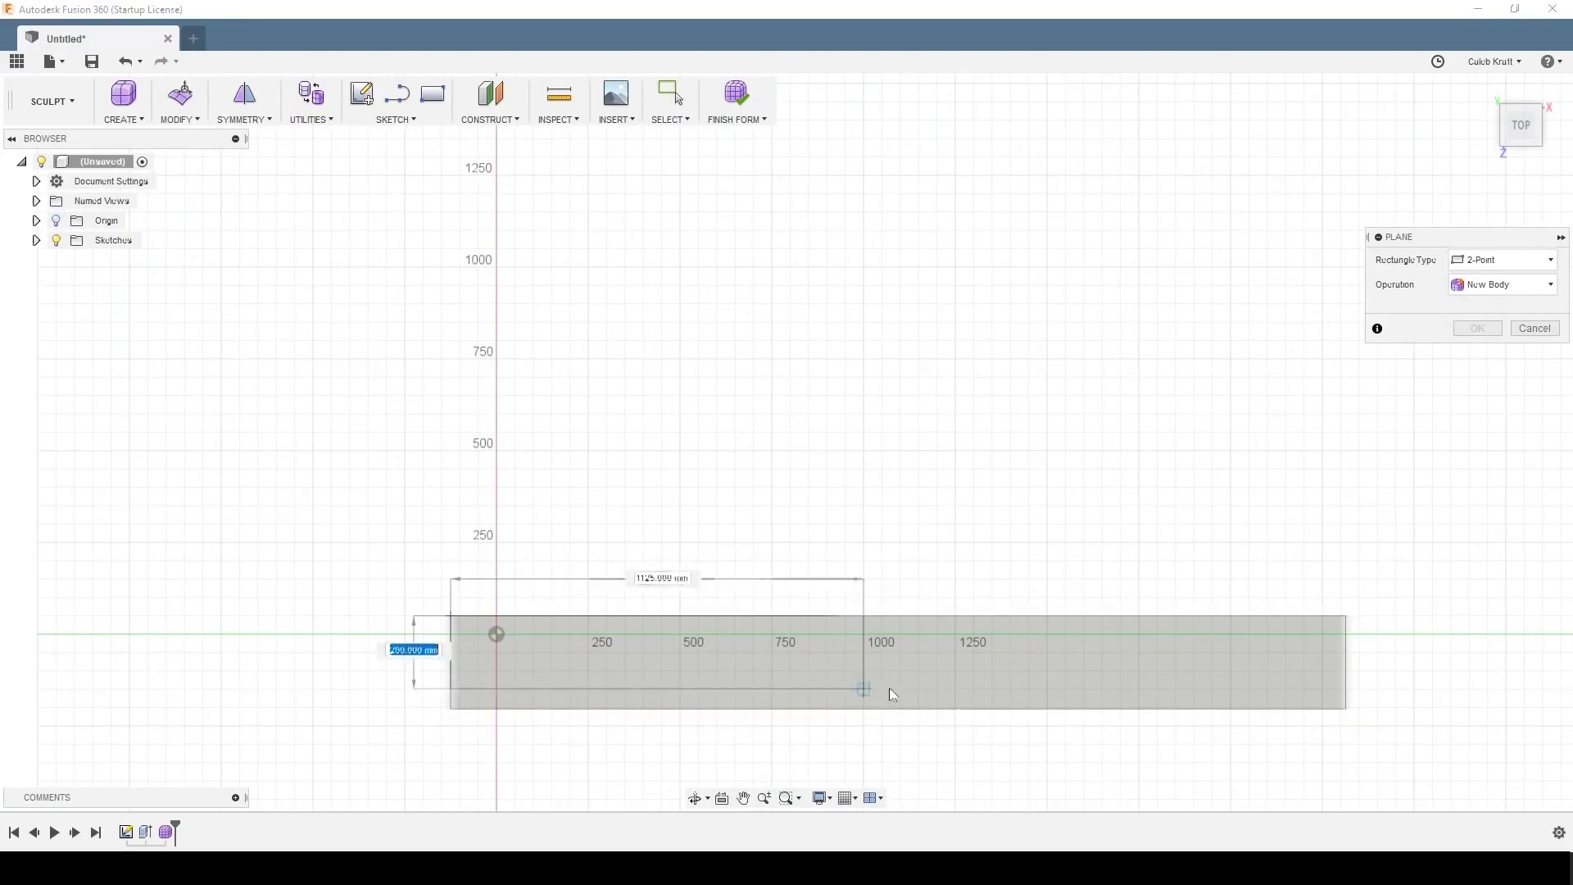
left_click(1351, 719)
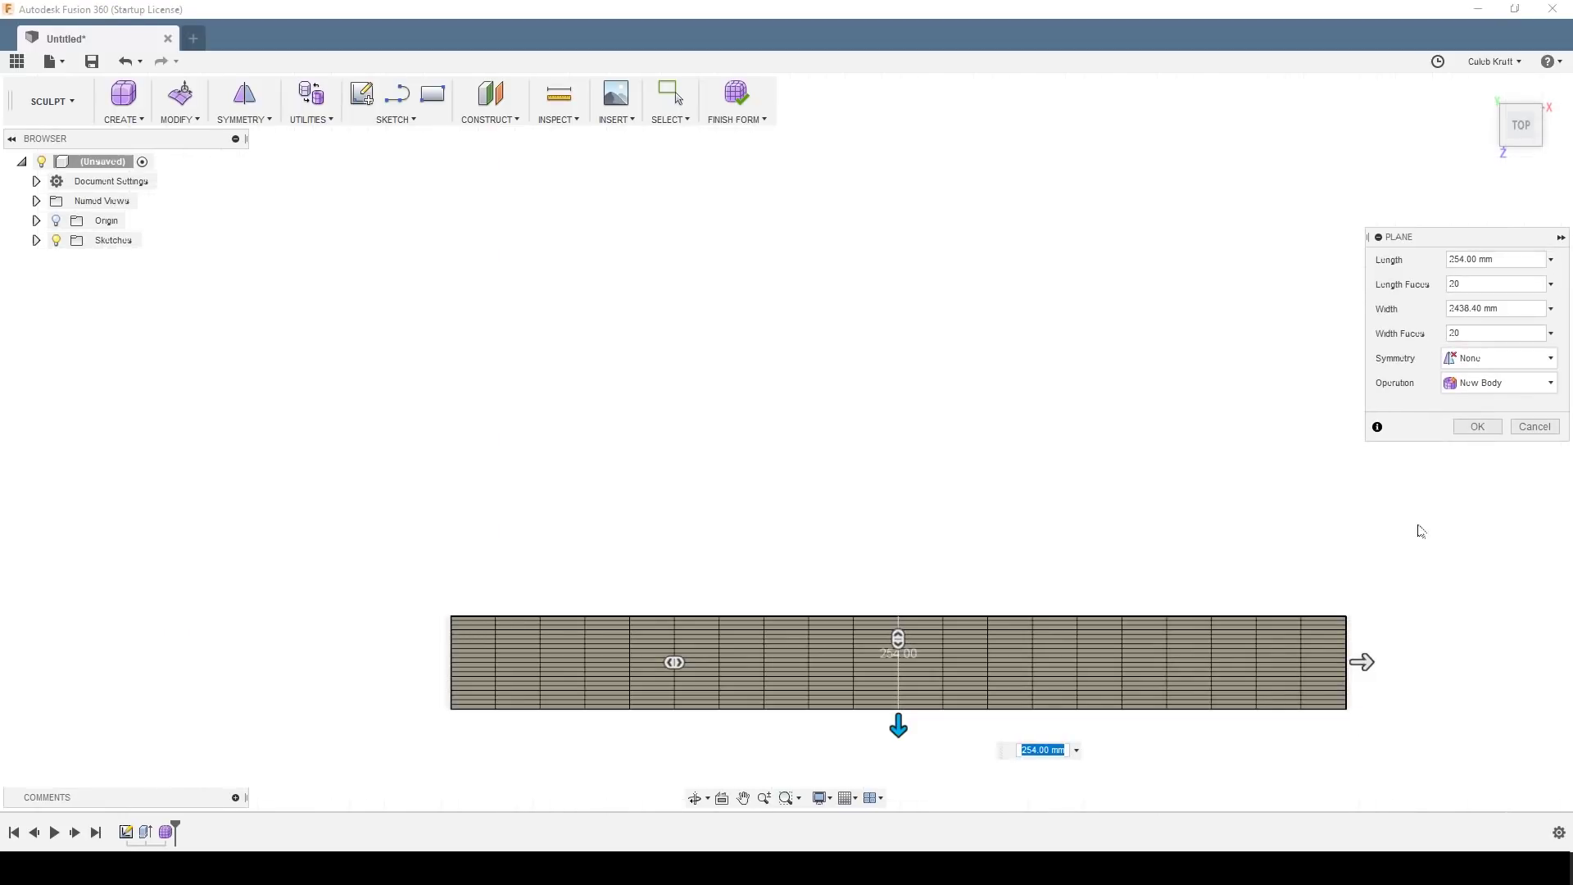
middle_click_drag(1129, 528, 981, 389)
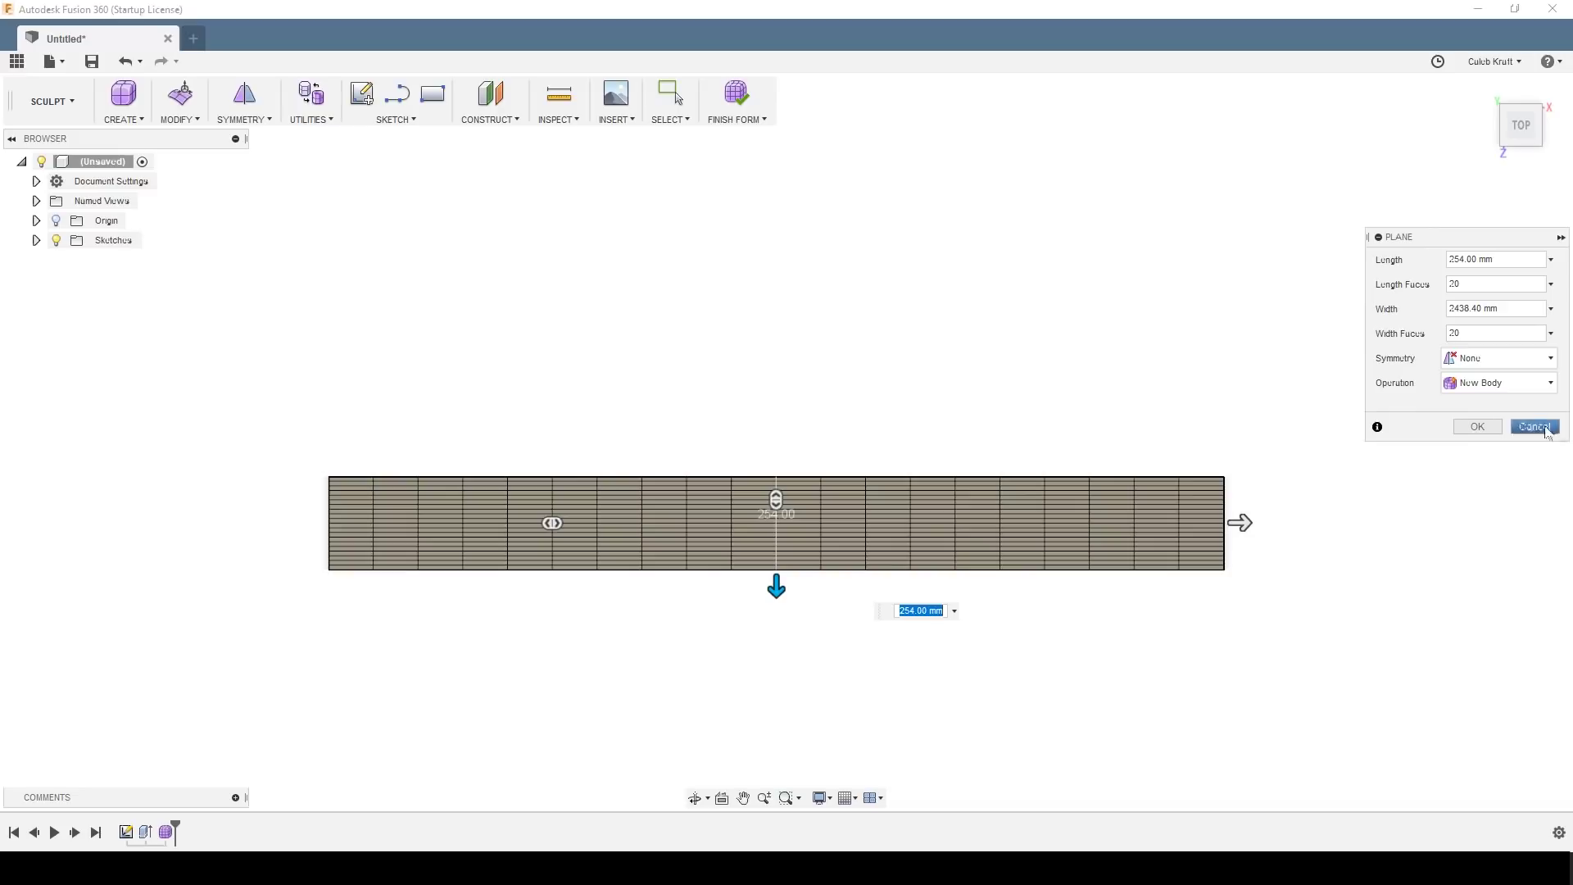
left_click(1480, 427)
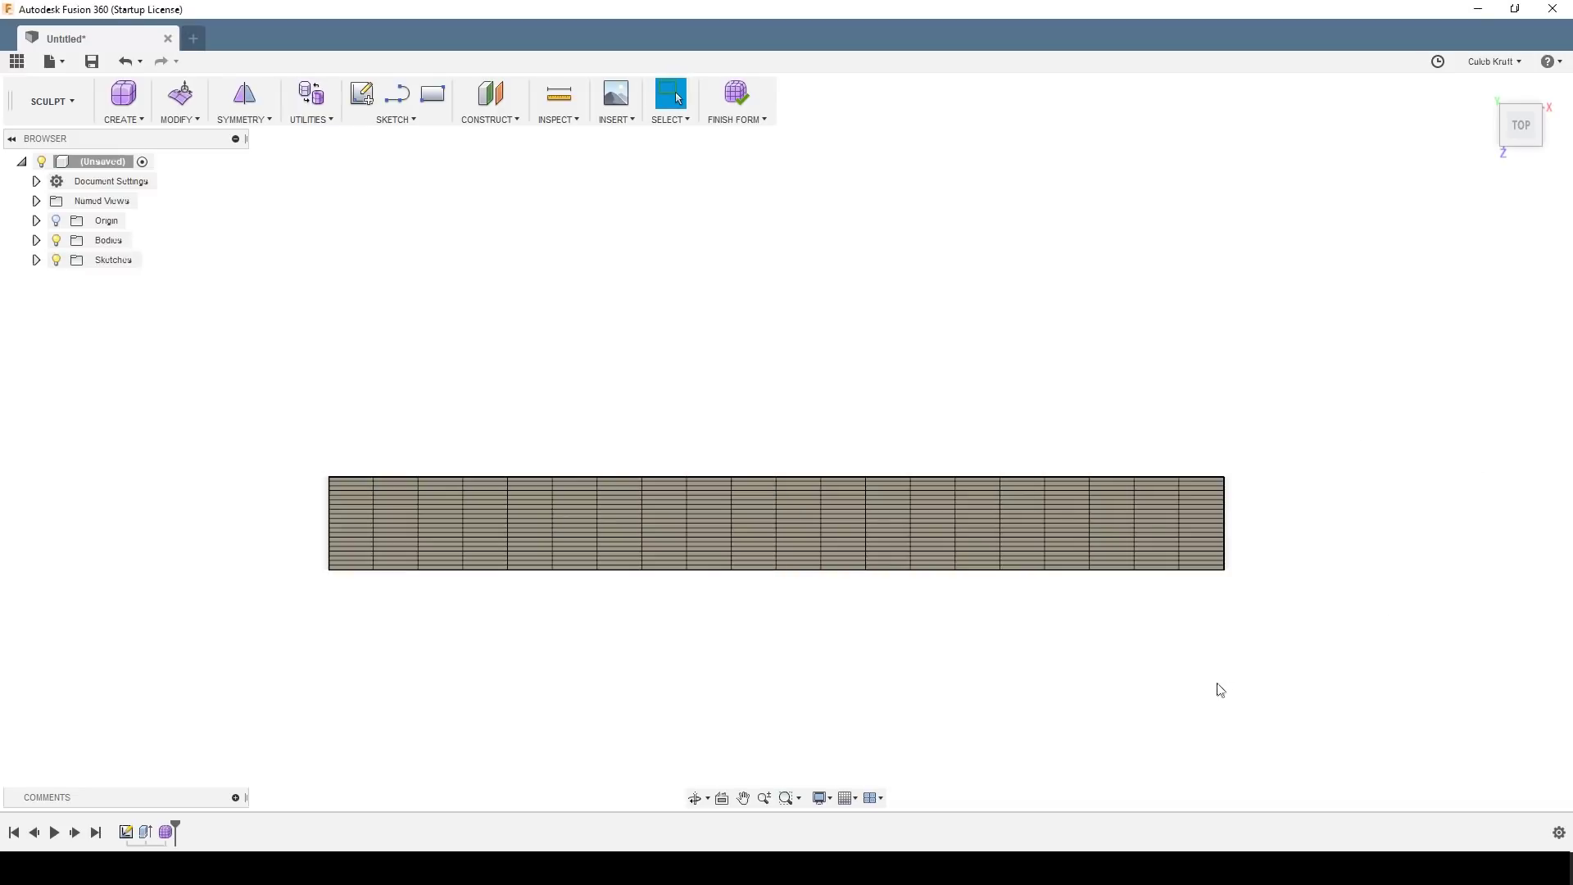
middle_click_drag(1218, 690, 1150, 613, "shift")
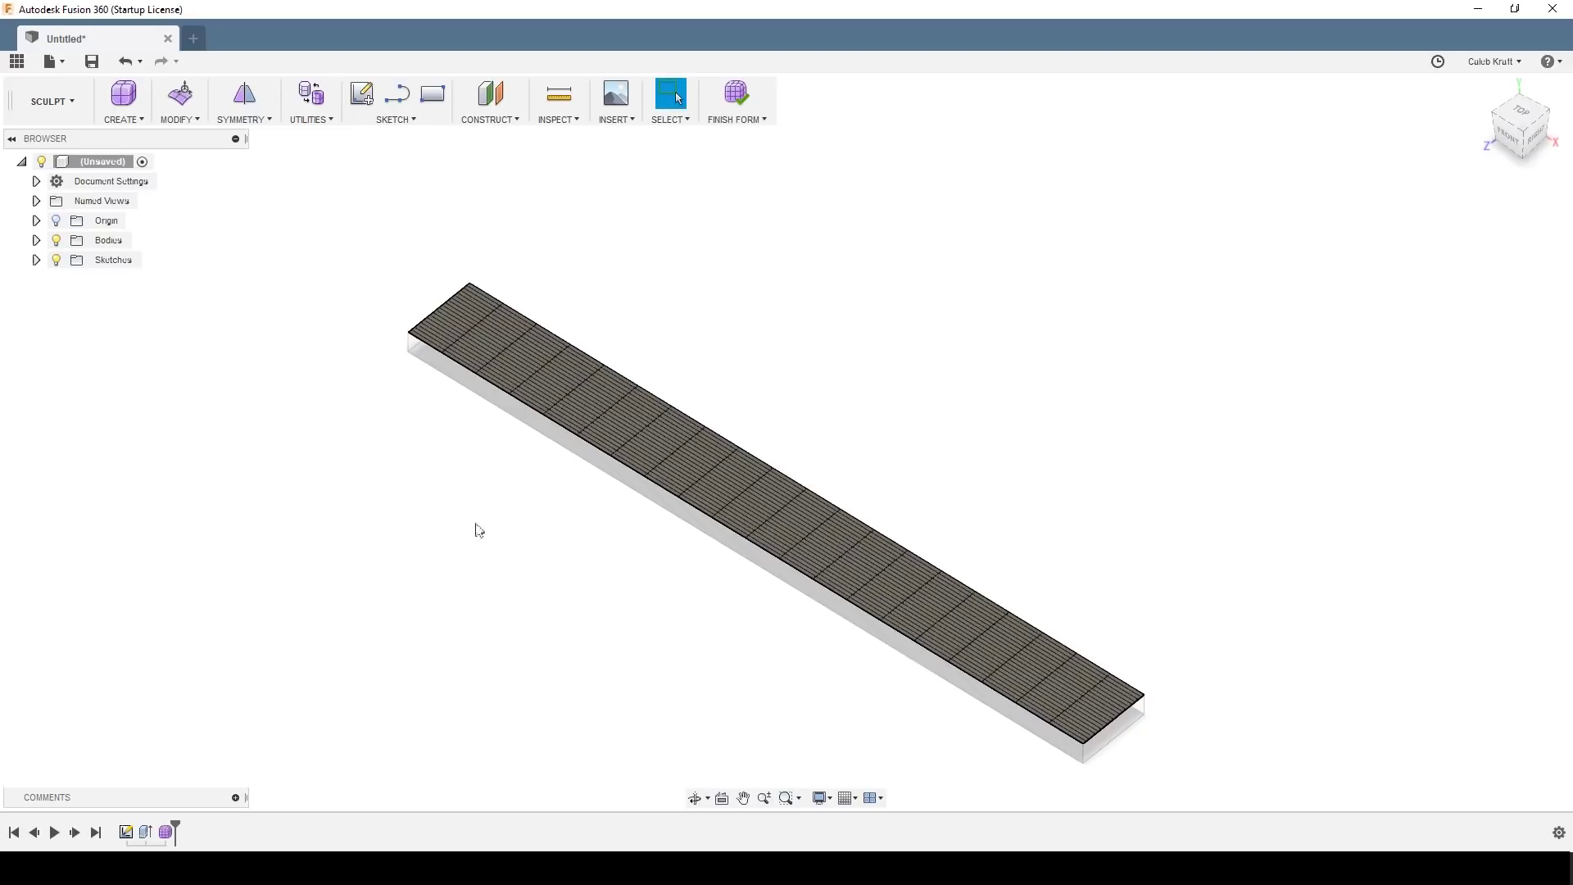
double_click(695, 510)
right_click(695, 510)
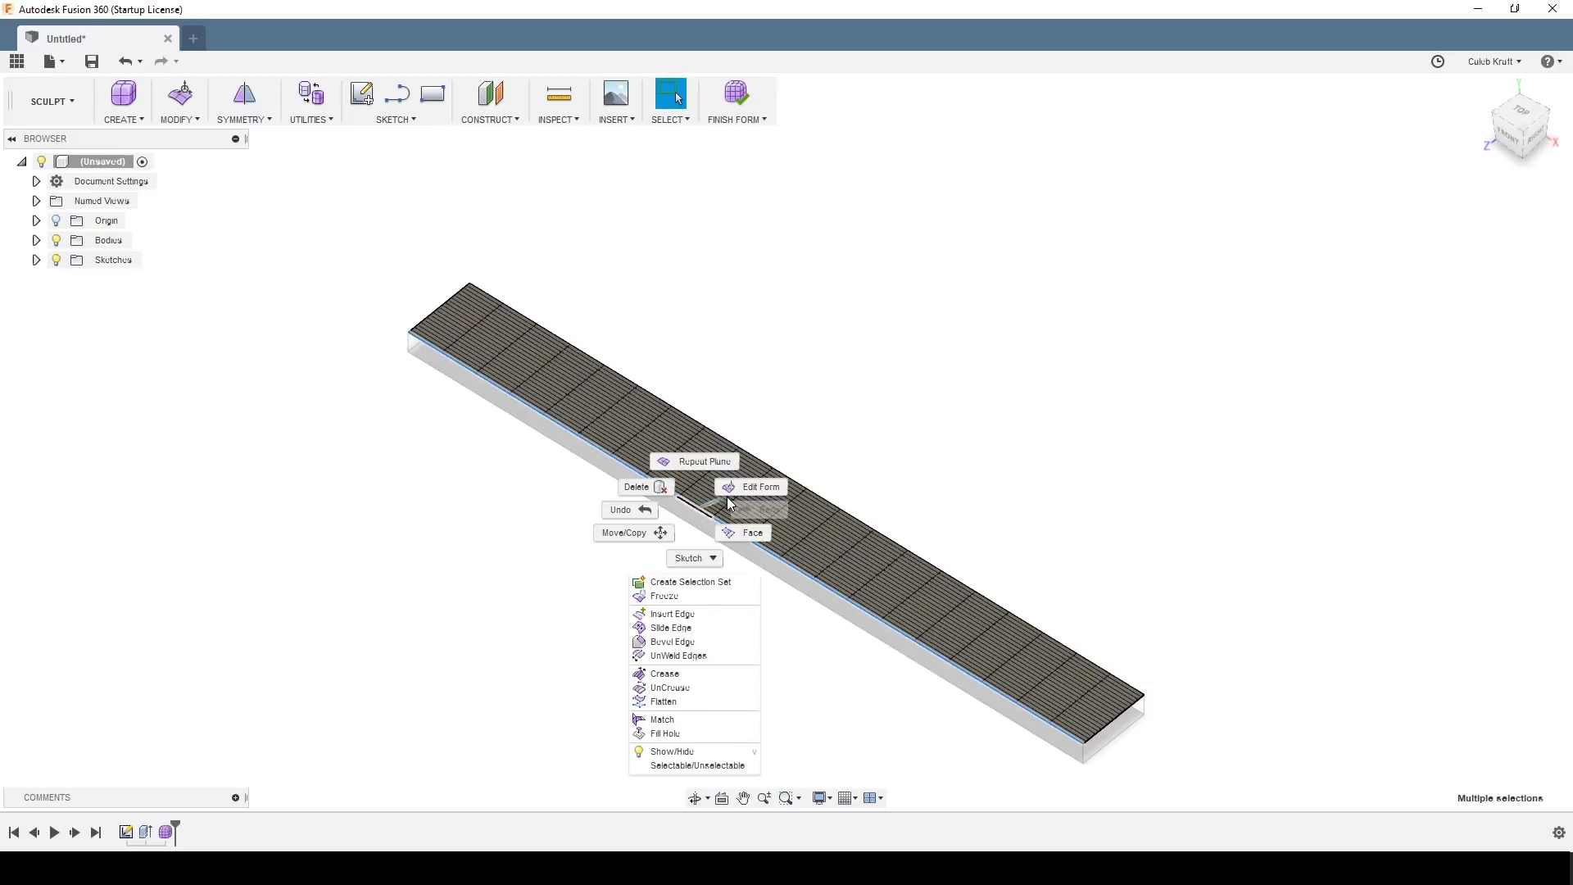
key("Escape")
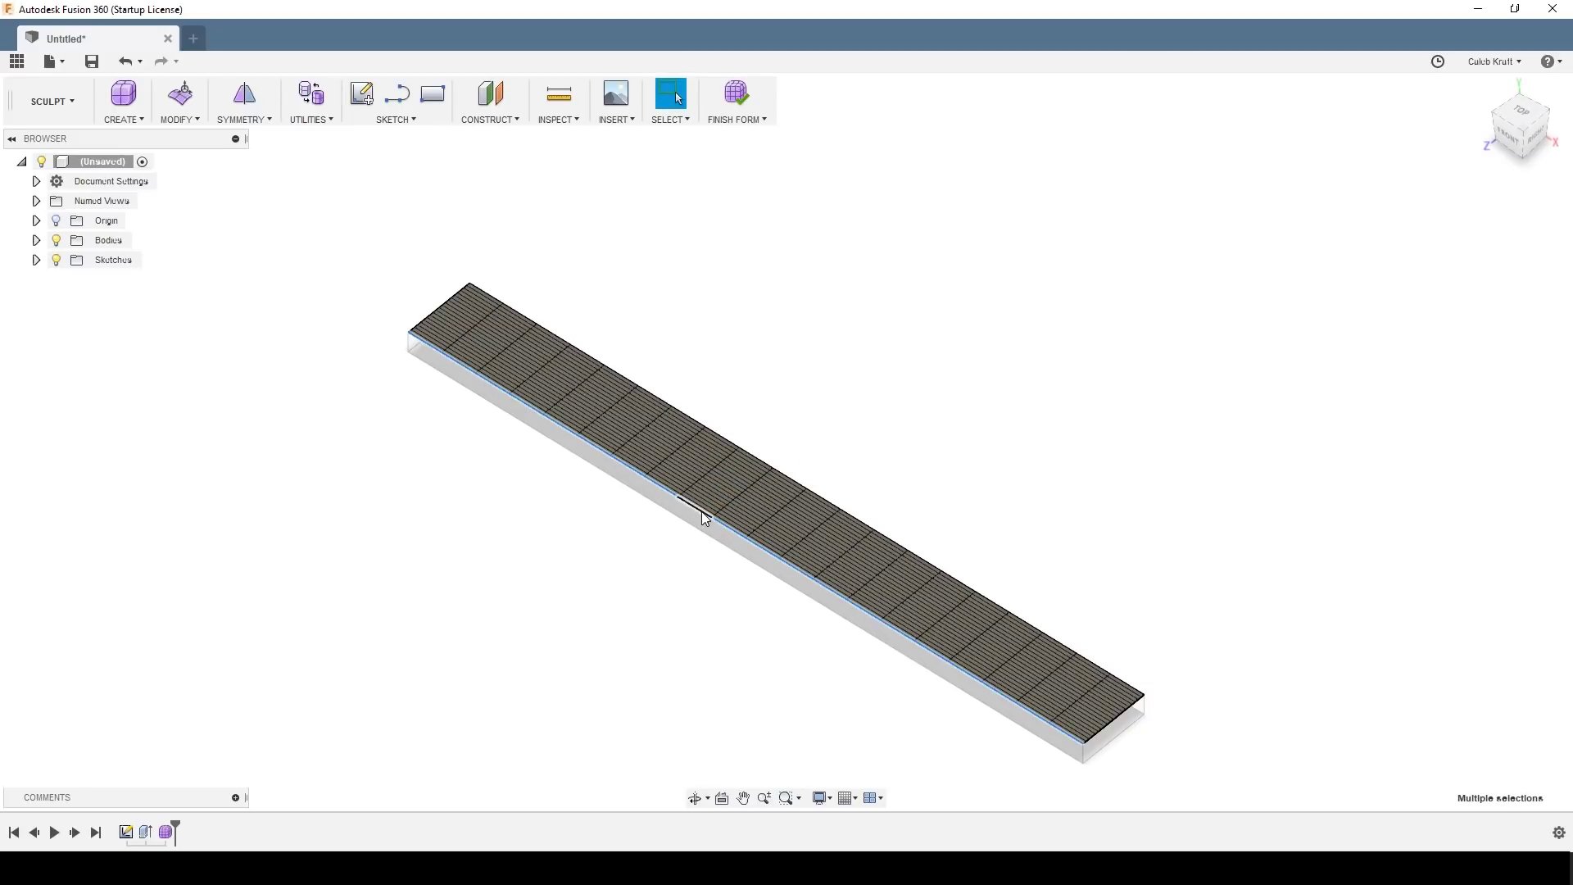
left_click(680, 613)
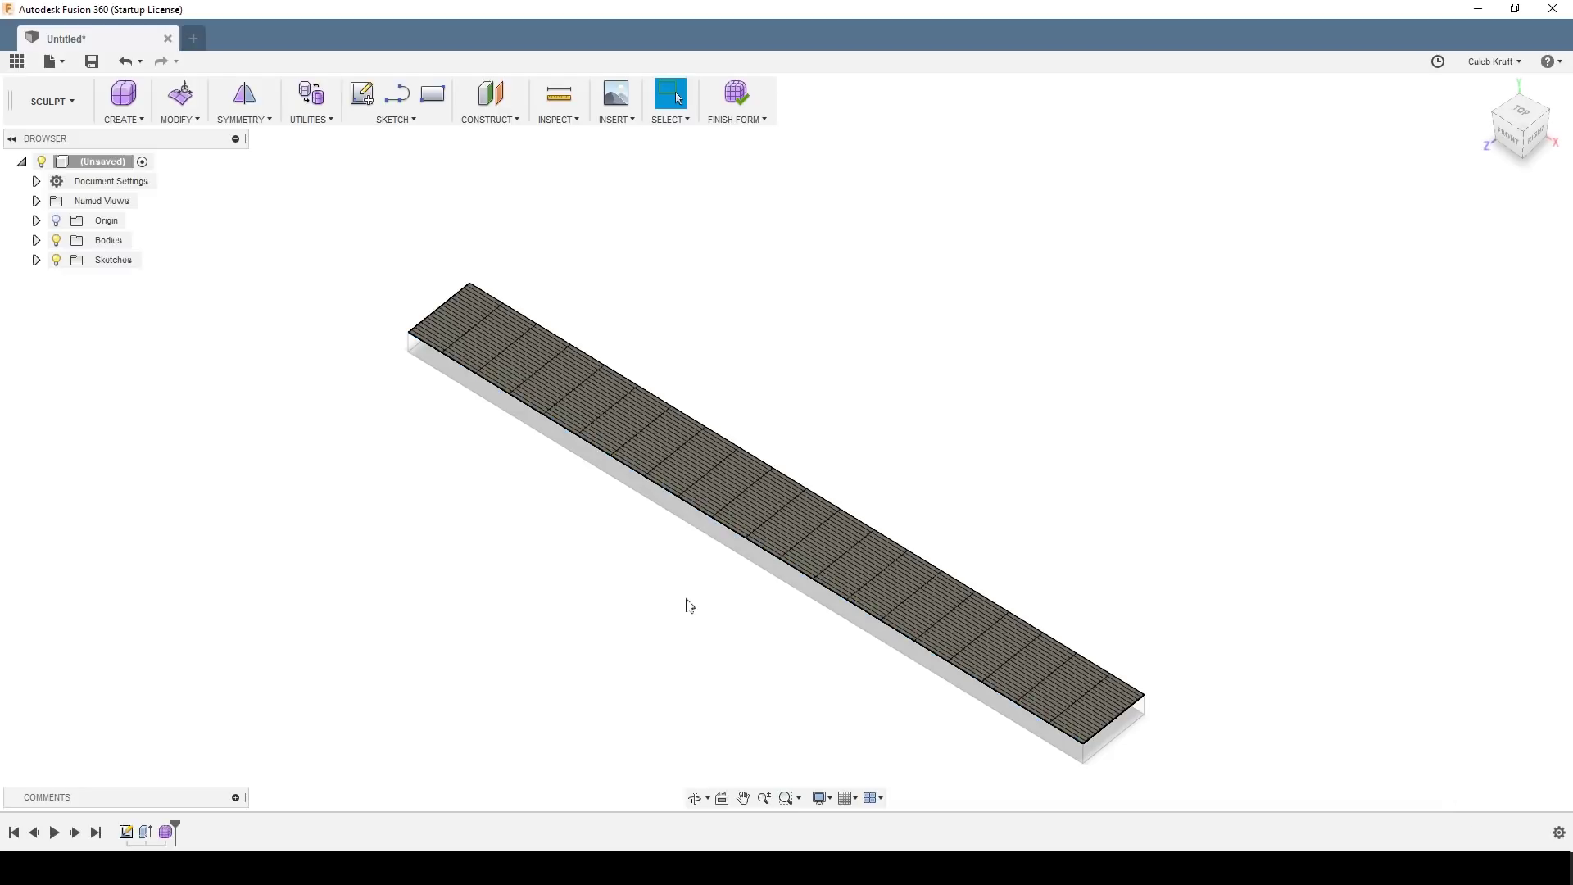
Step: Try moving the plane's long front edge loop down 100 mm with Edit Form, and undo the move
double_click(732, 537)
right_click(721, 534)
left_click(773, 509)
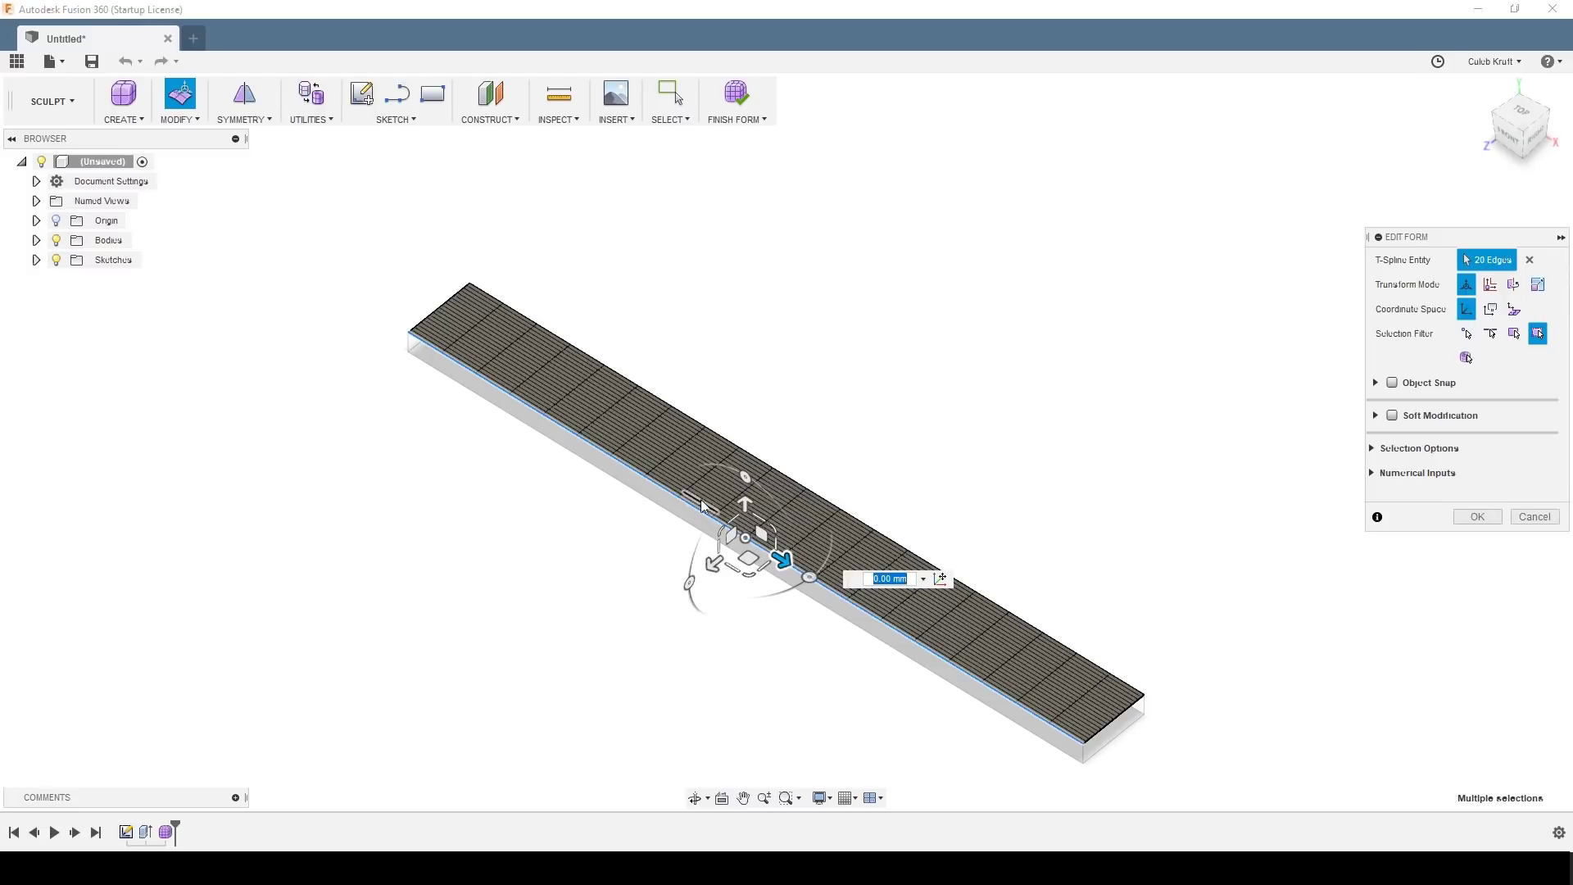
left_click_drag(744, 502, 747, 518)
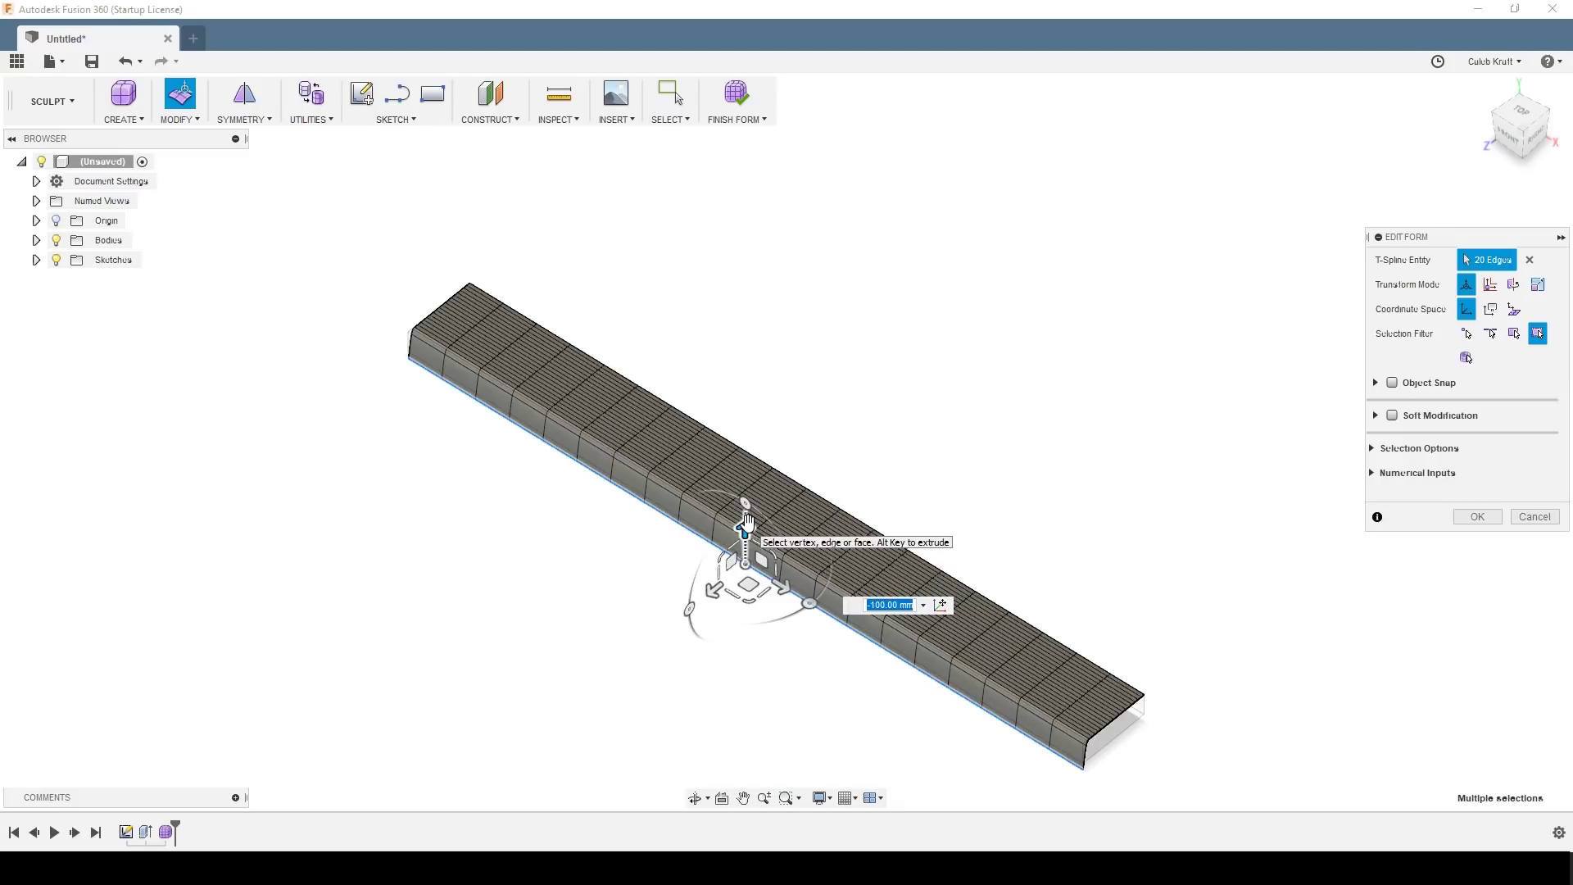
key("ctrl+z")
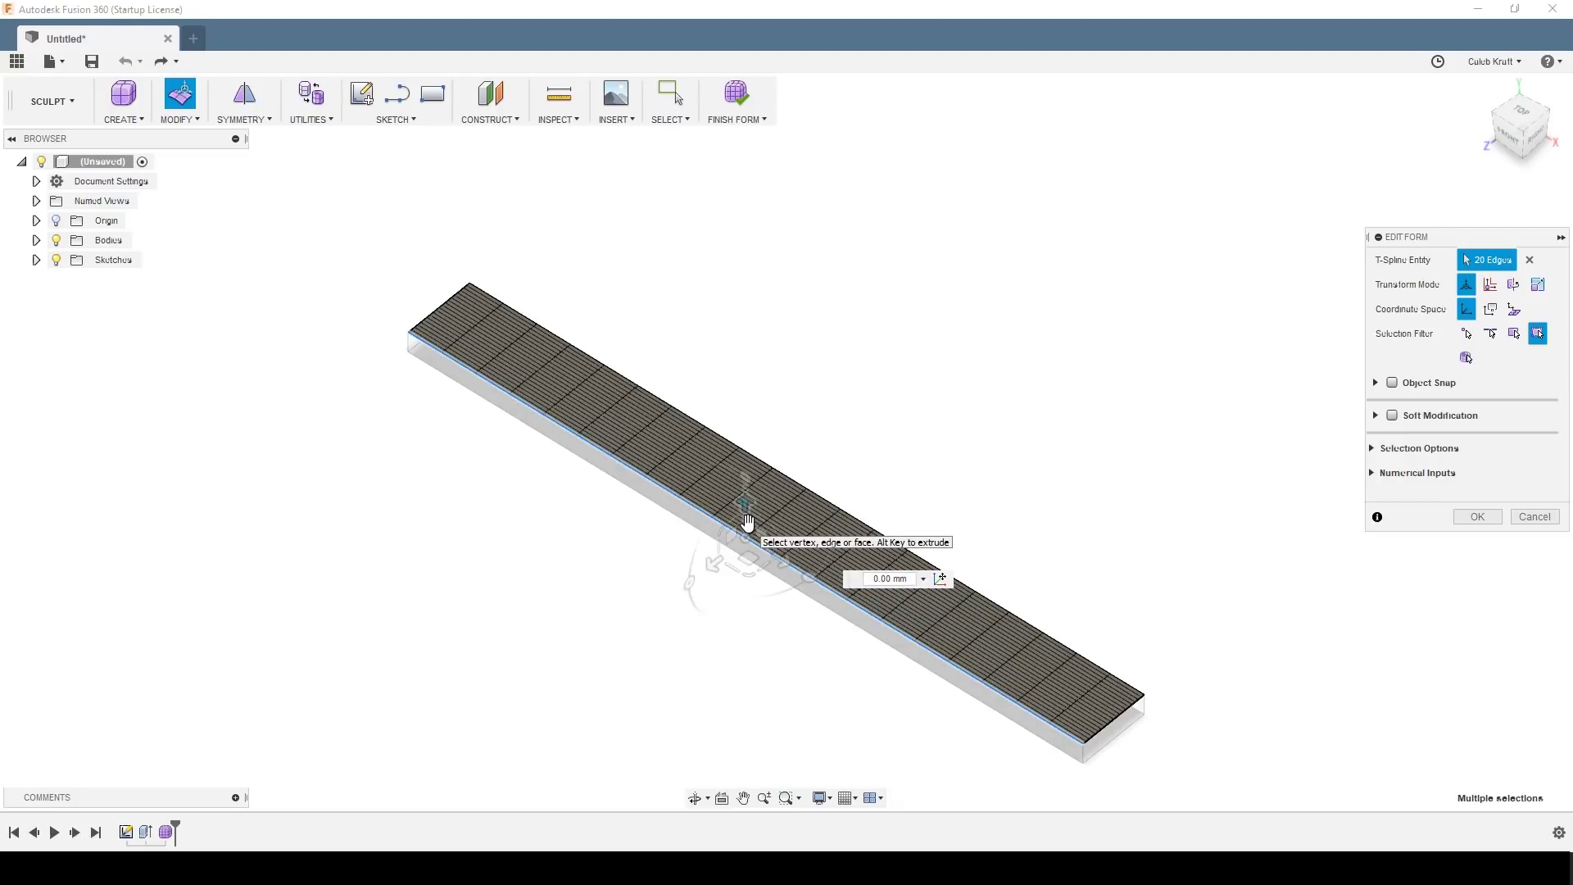
left_click(557, 556)
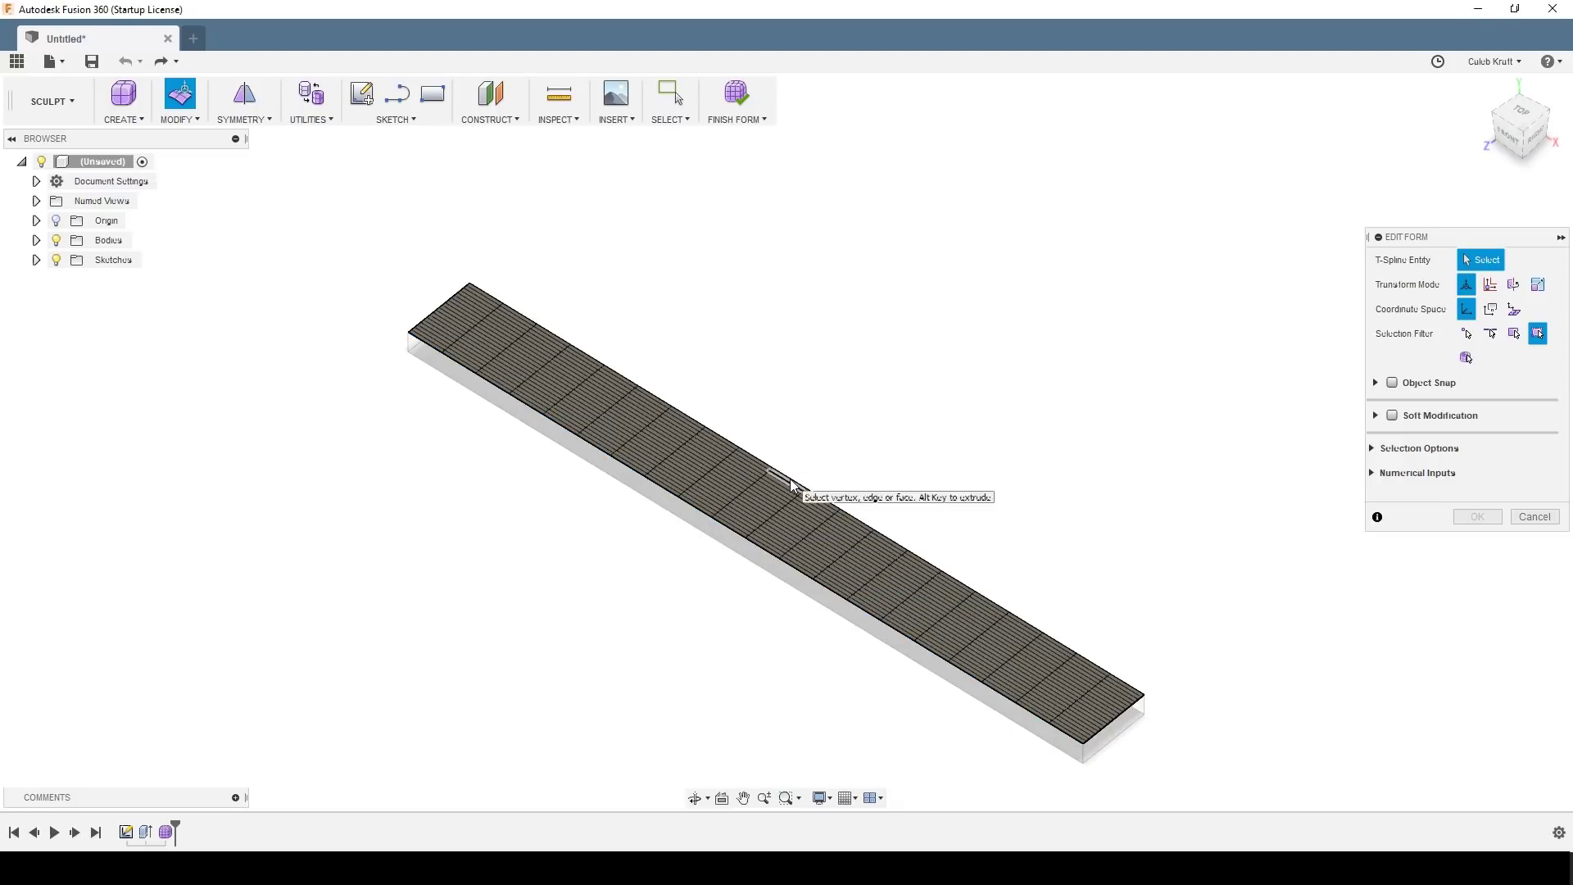
Step: Examine the grid of faces across the sculpt plane, both up close and along its full length
scroll(1053, 671, "up", 3)
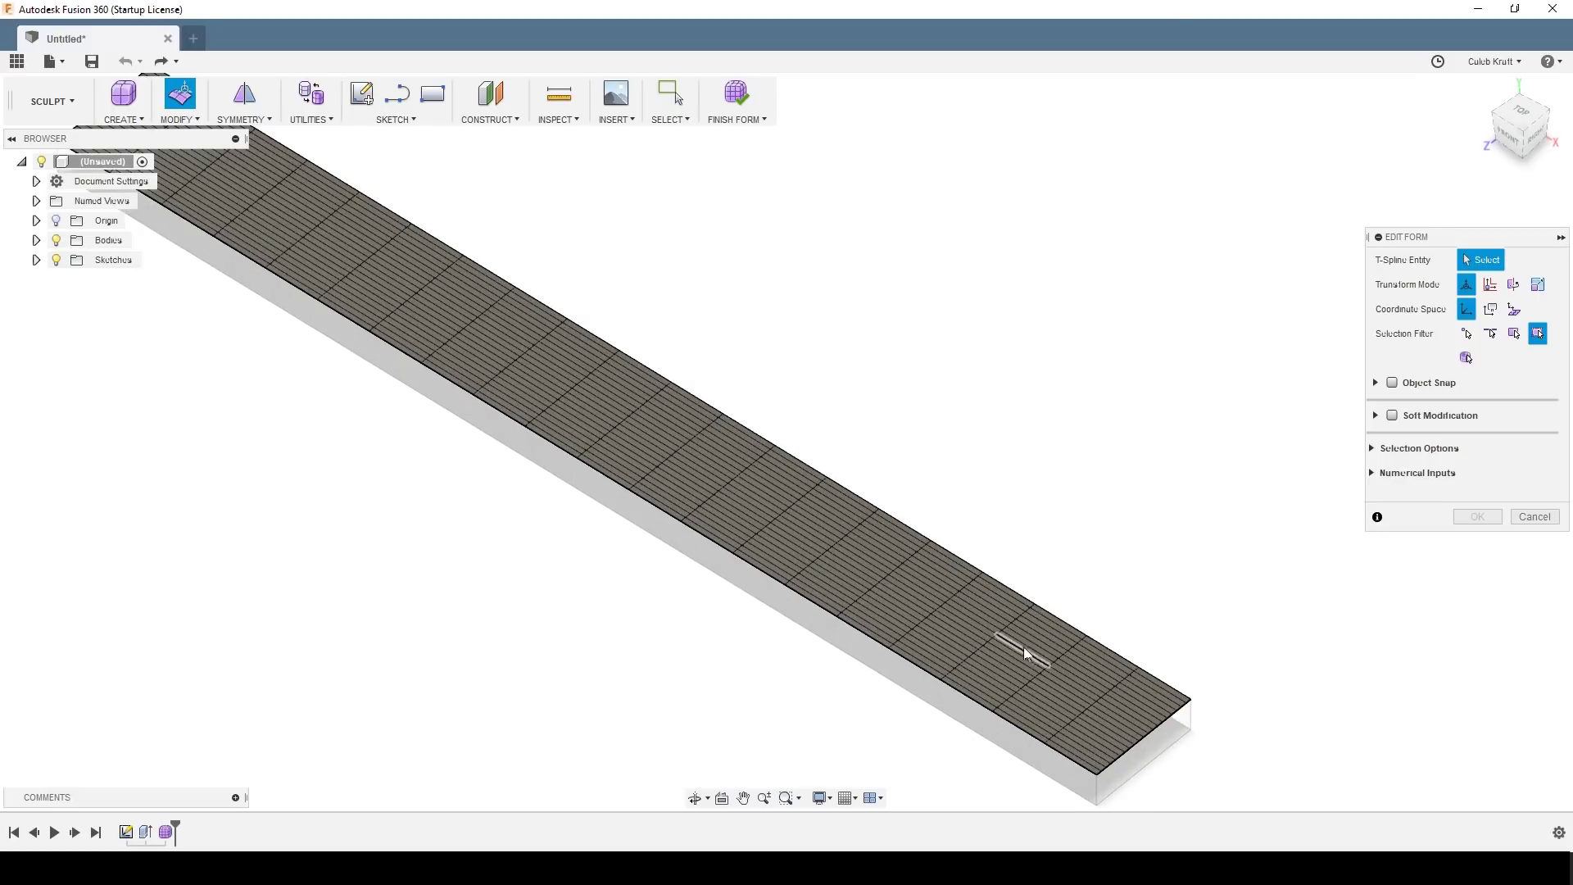
scroll(1004, 684, "up", 1)
scroll(995, 676, "down", 3)
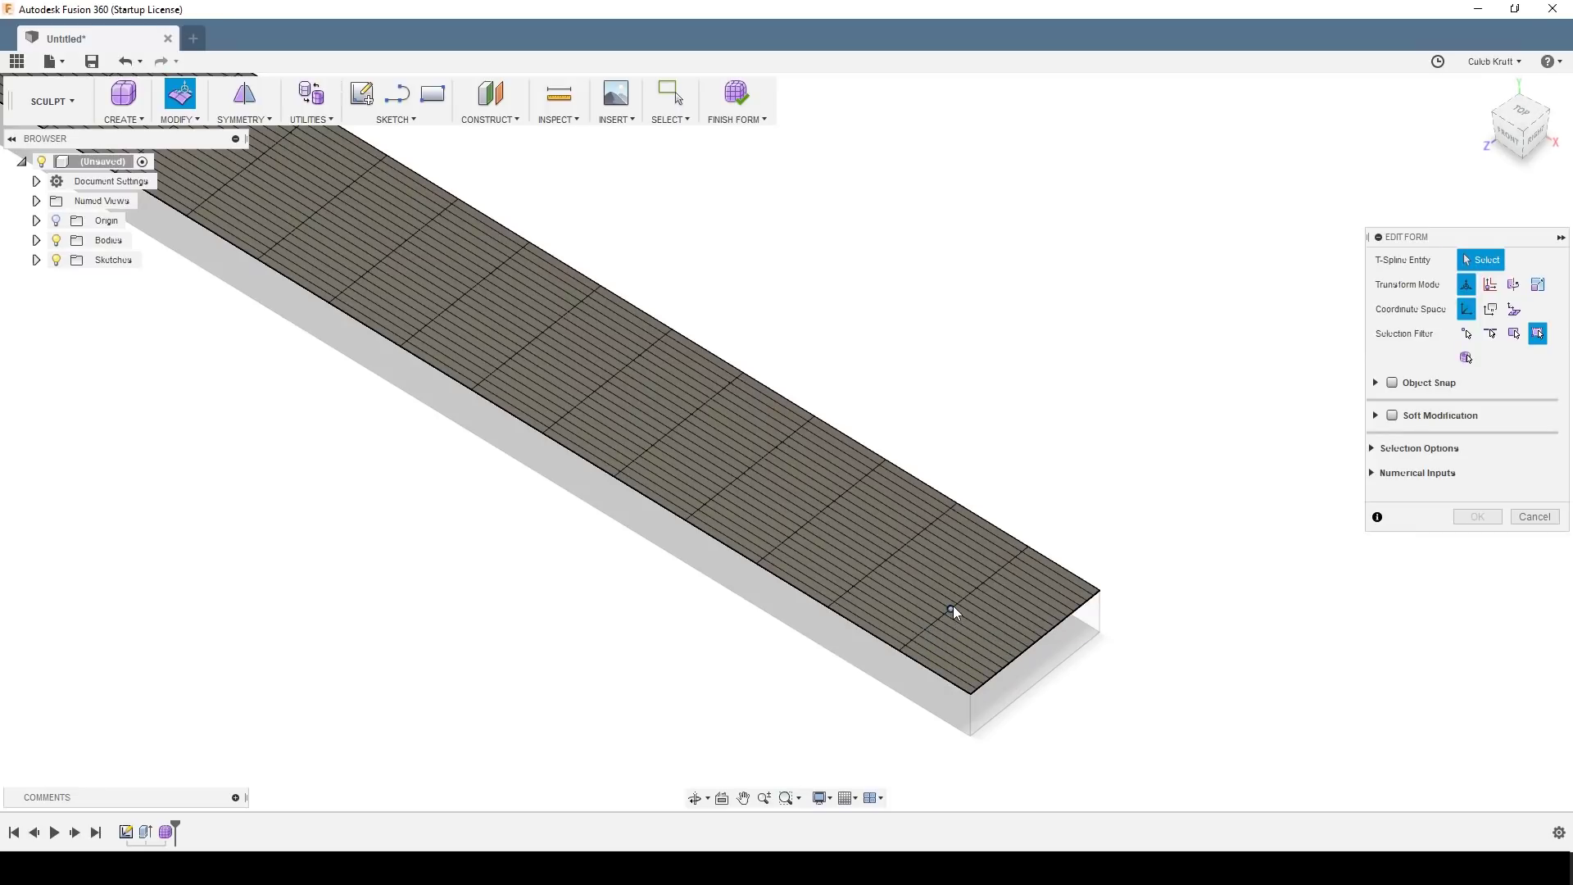
middle_click_drag(846, 674, 1075, 712)
scroll(1188, 737, "down", 5)
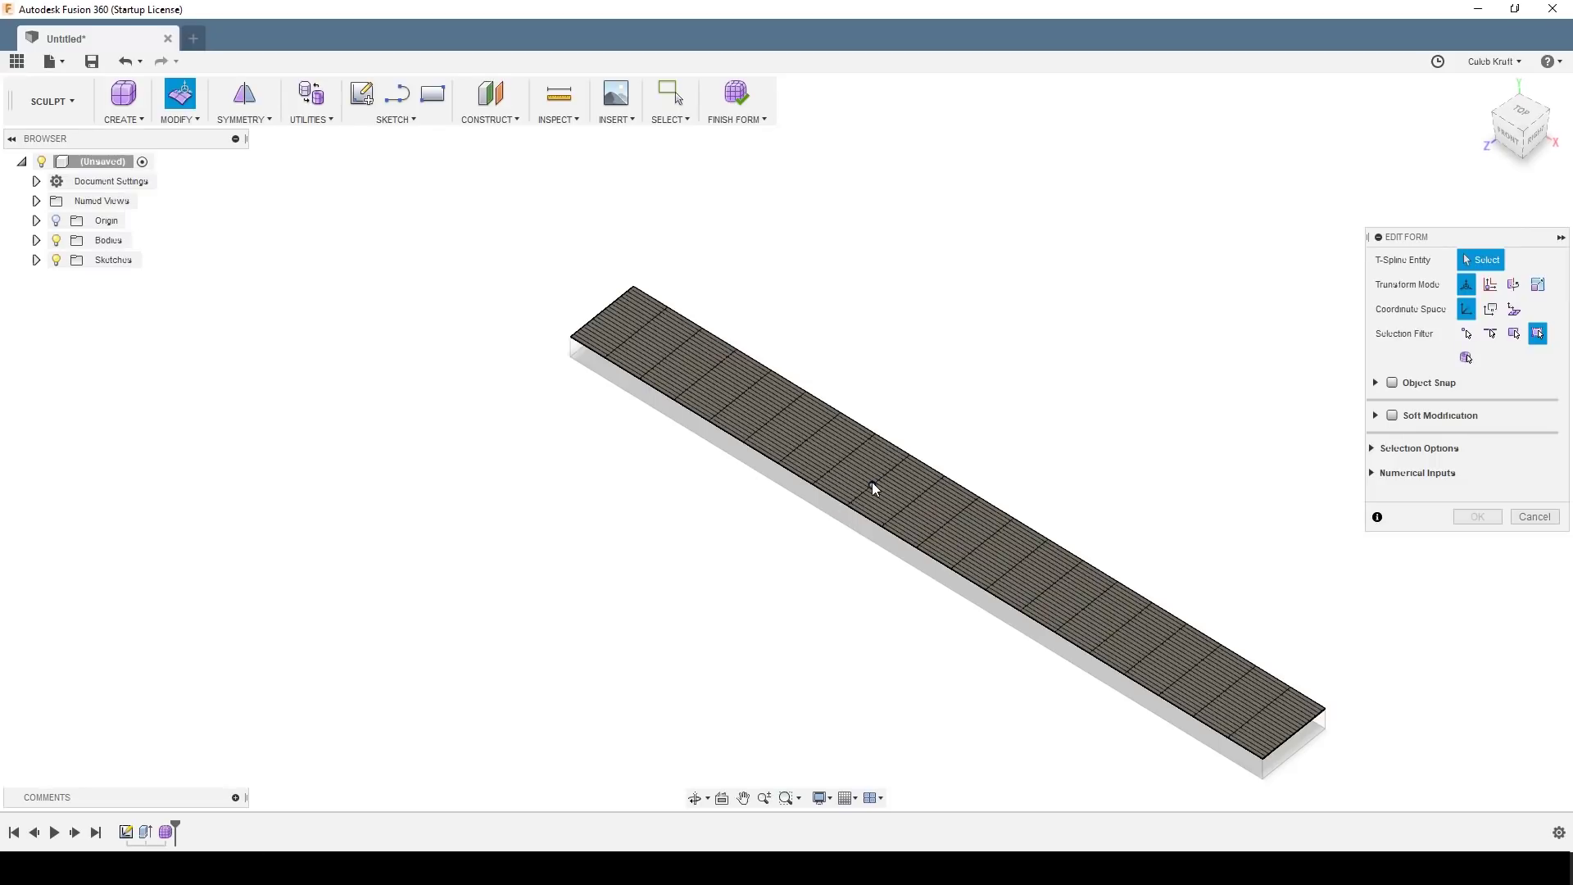
scroll(867, 501, "up", 3)
scroll(871, 505, "up", 2)
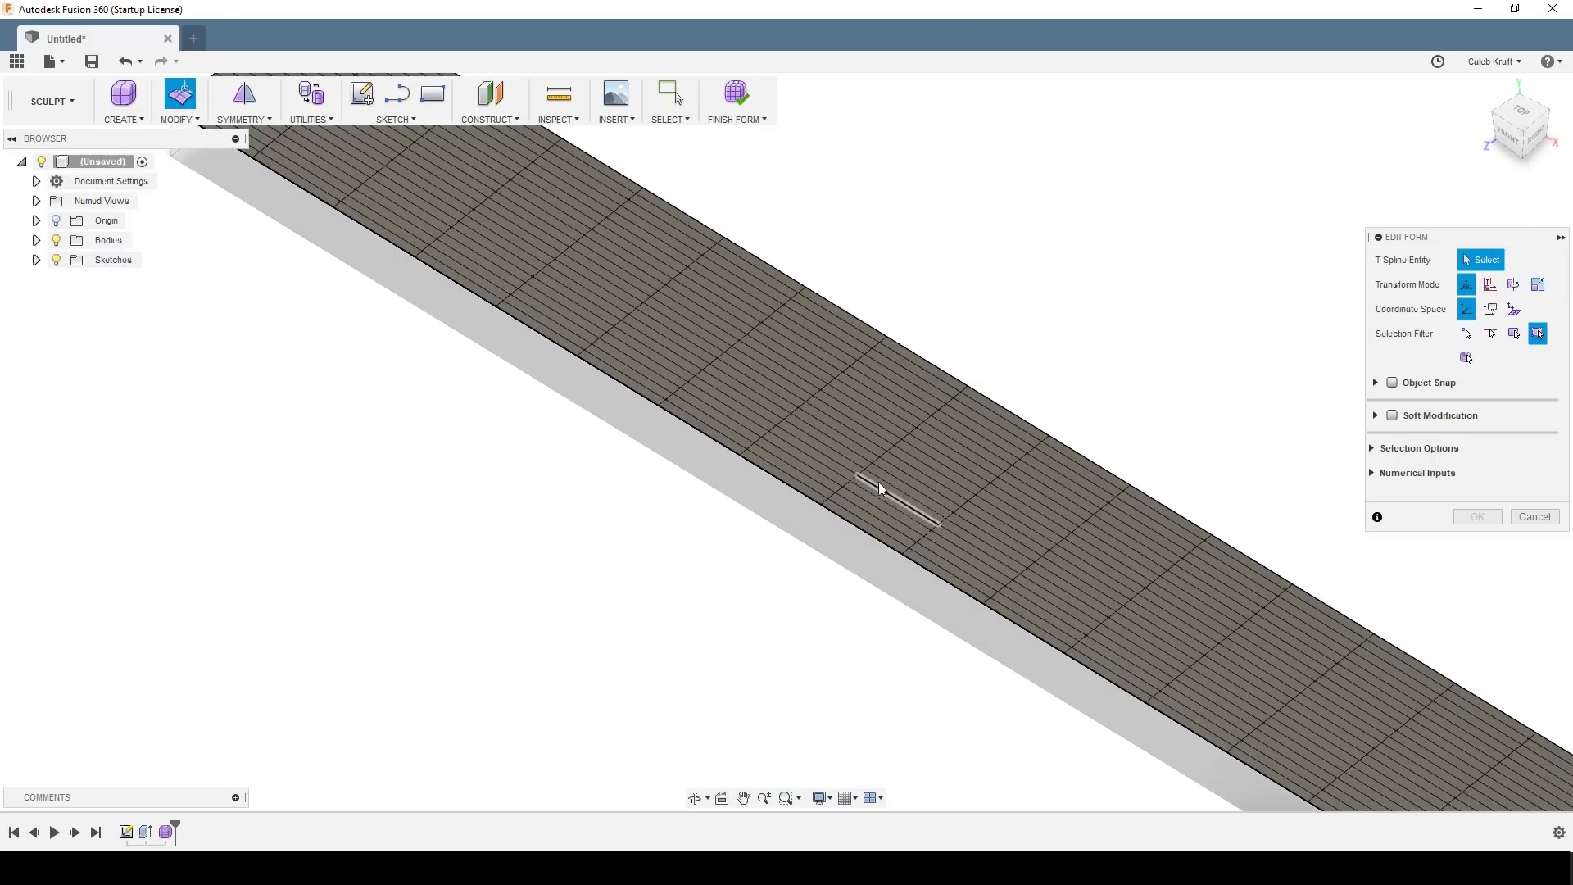
scroll(875, 460, "up", 2)
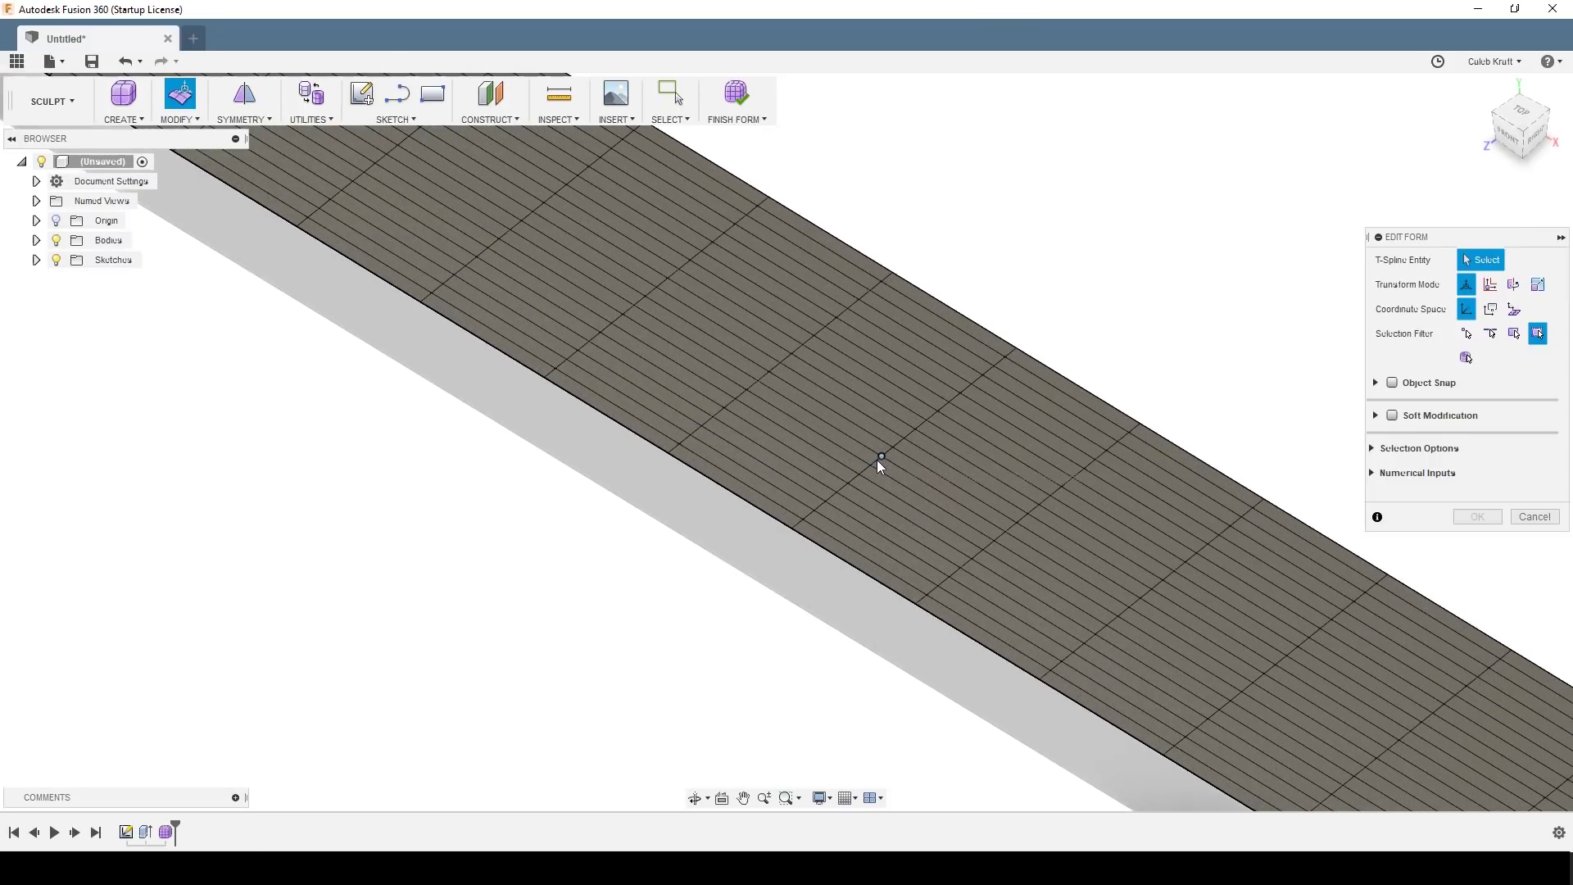
scroll(877, 460, "up", 2)
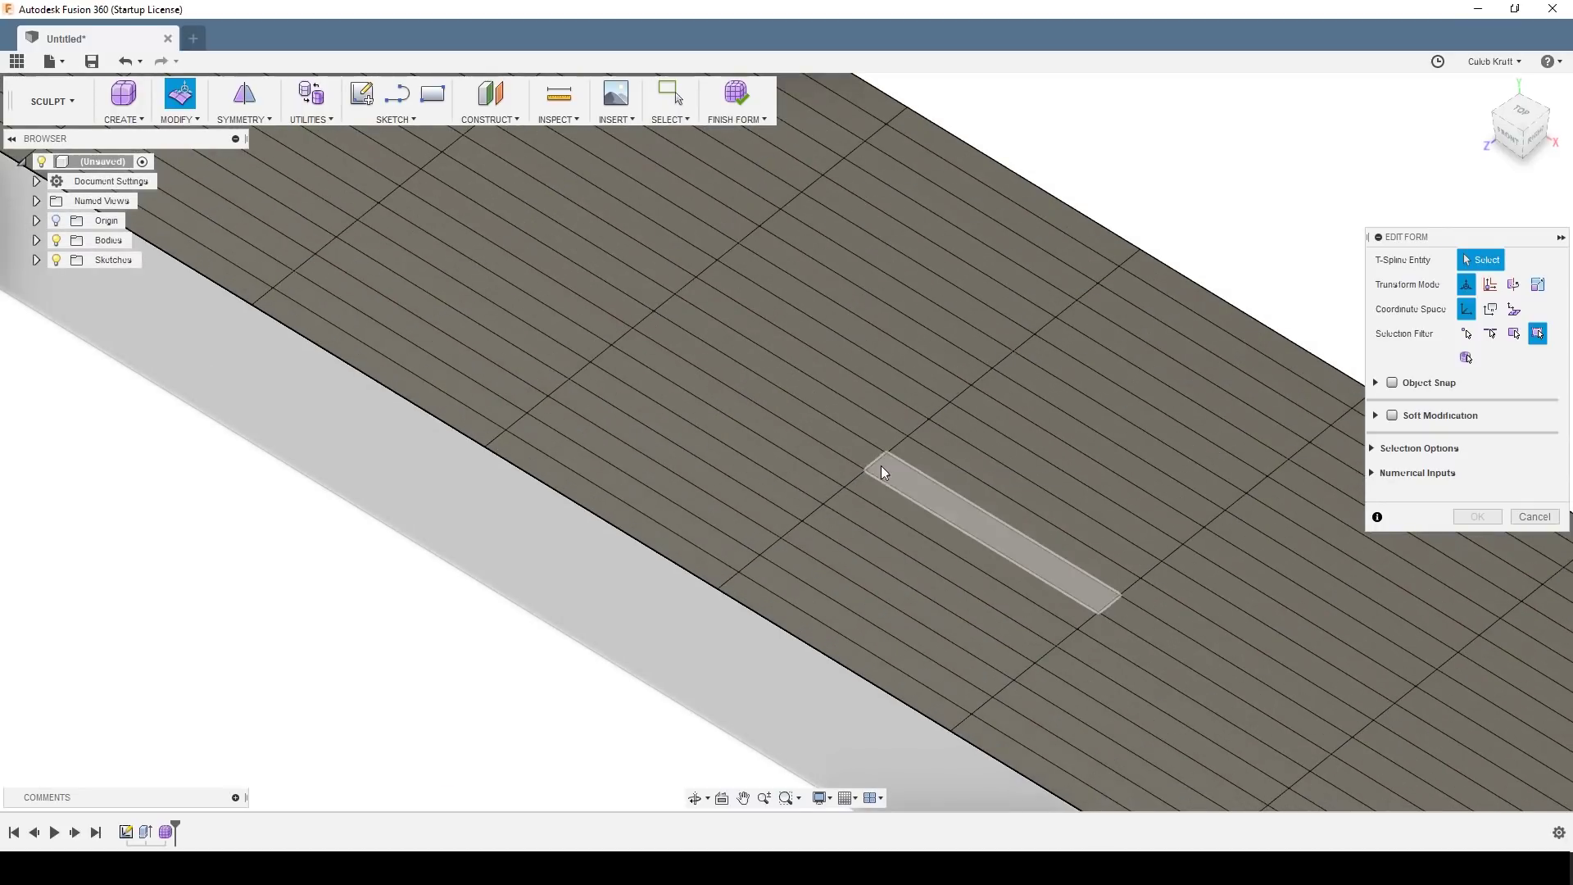
Step: Select a crosswise edge loop near the middle of the sculpt plane and move it 125 mm along Z
double_click(876, 460)
scroll(867, 483, "down", 3)
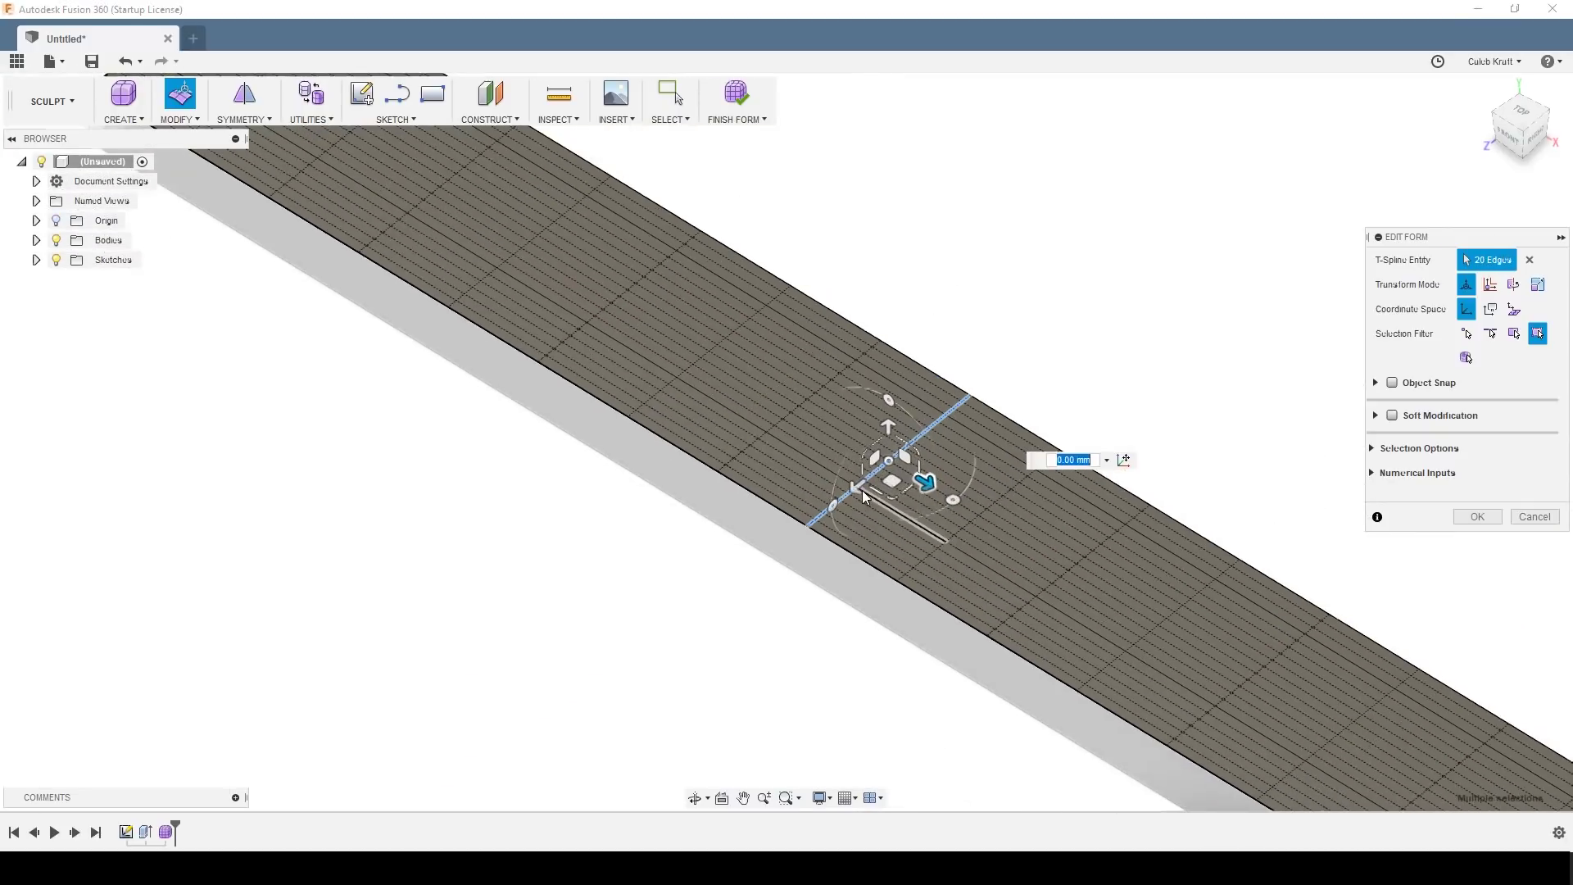
left_click_drag(862, 490, 801, 594)
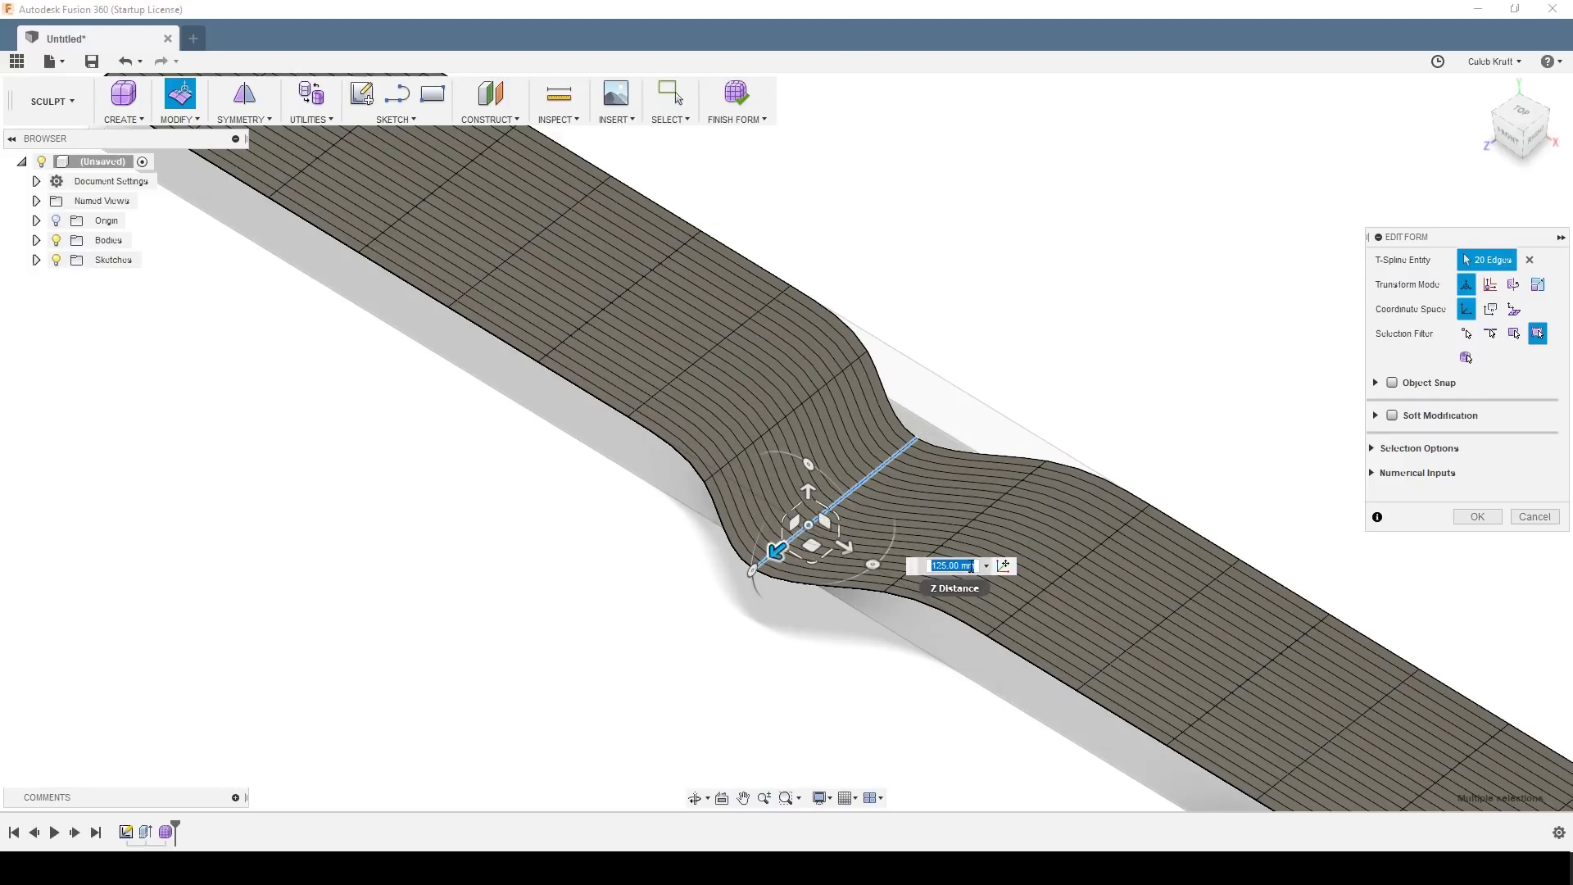
scroll(980, 528, "down", 2)
scroll(980, 528, "up", 4)
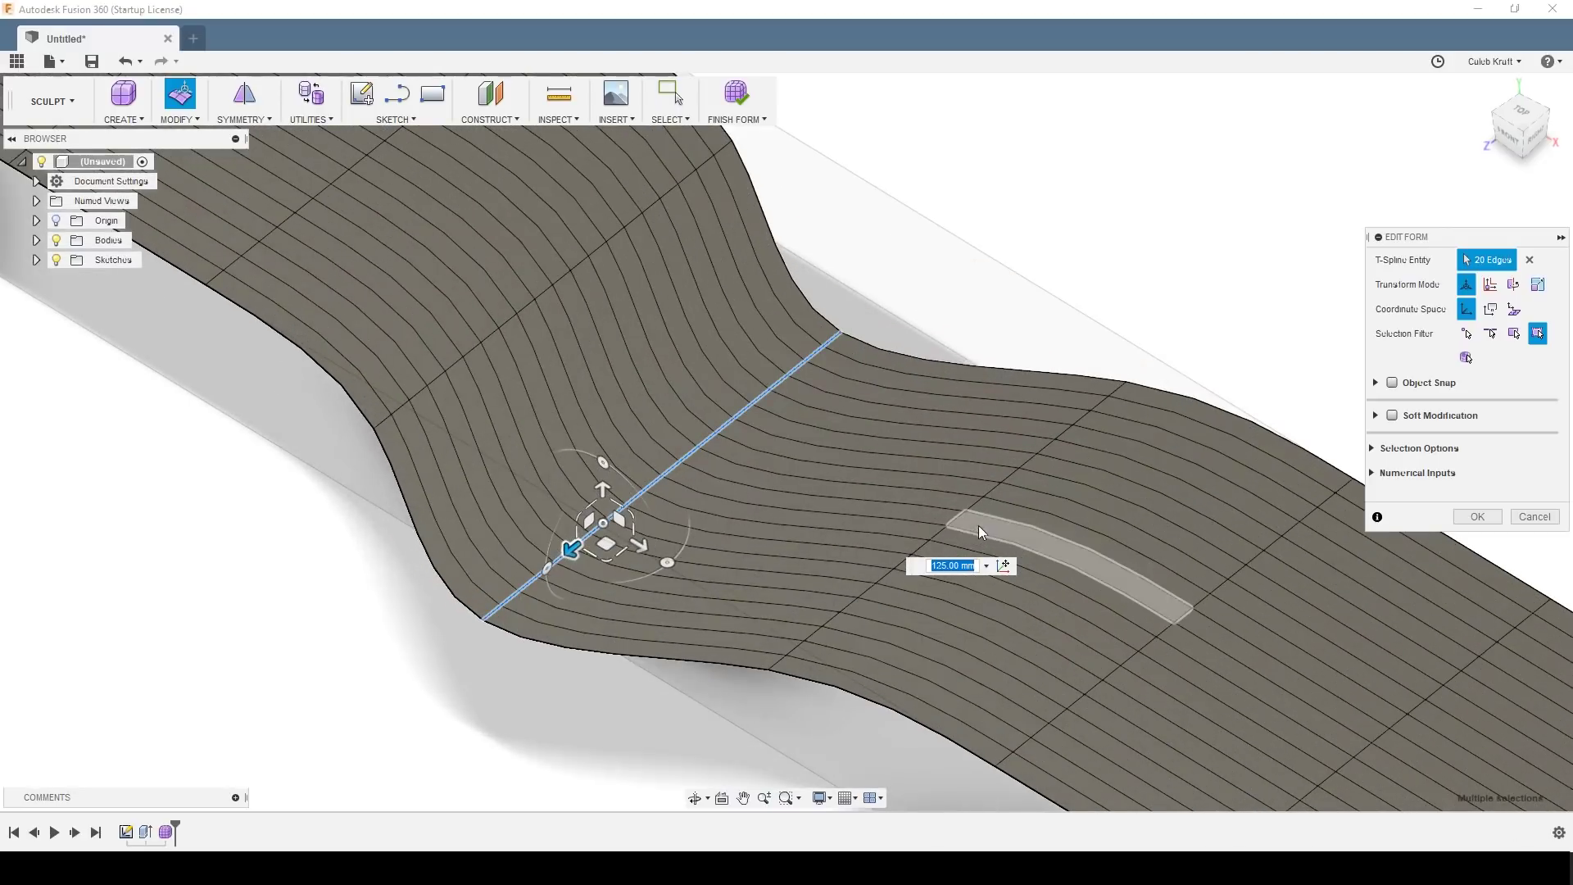
Step: Pull the next crosswise edge loop lengthwise toward the 125 mm bend and shift it -20 mm along Z
left_click(959, 523)
double_click(959, 523)
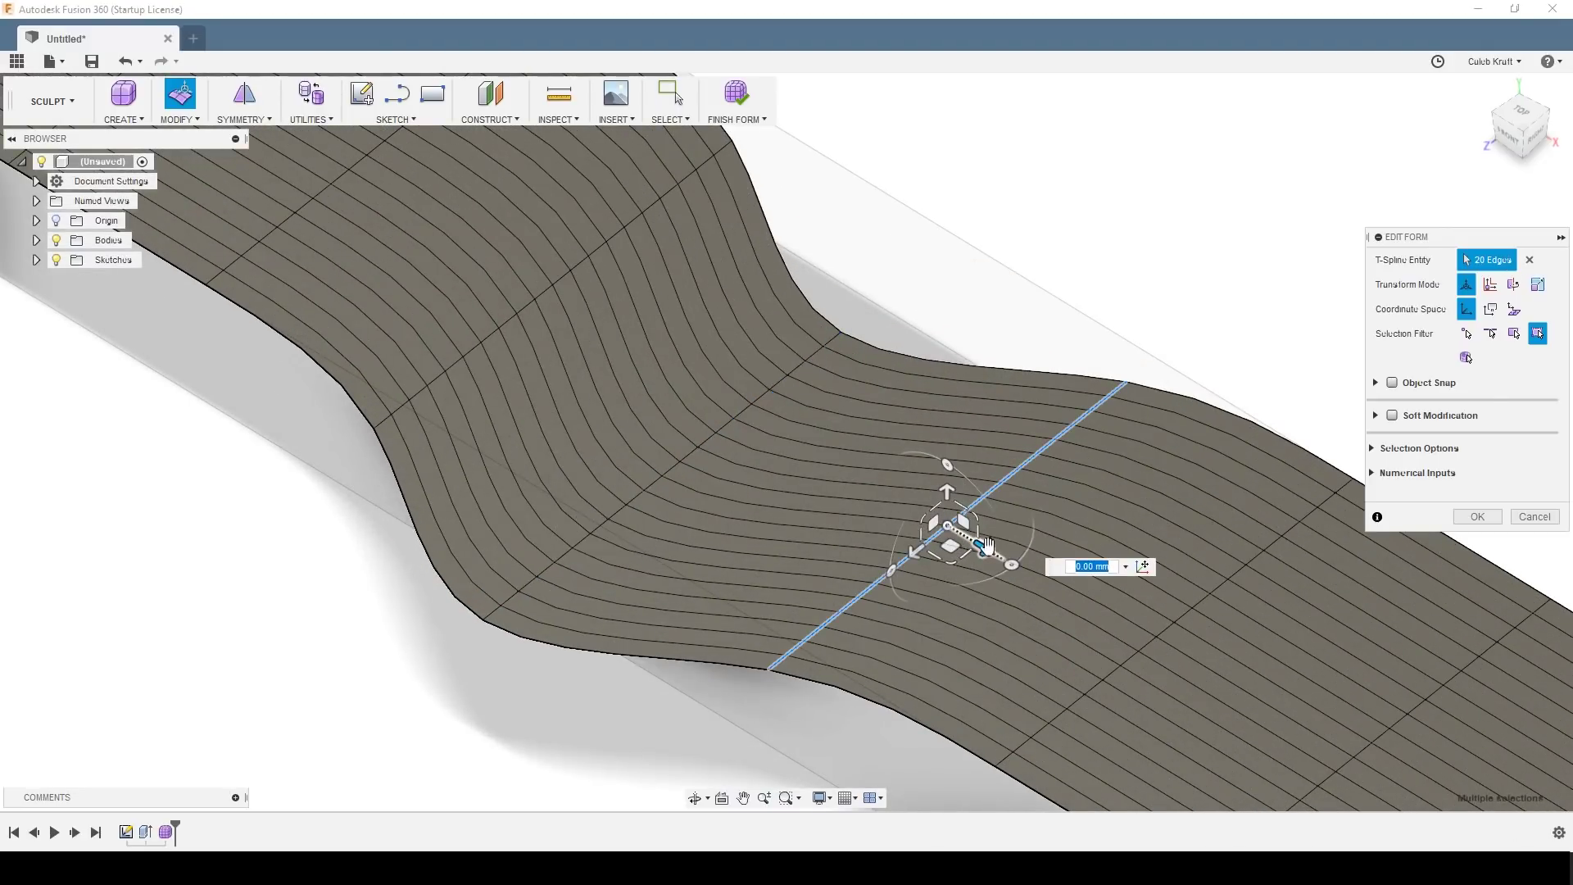
left_click_drag(987, 545, 836, 467)
scroll(1171, 669, "up", 3)
scroll(1164, 667, "down", 4)
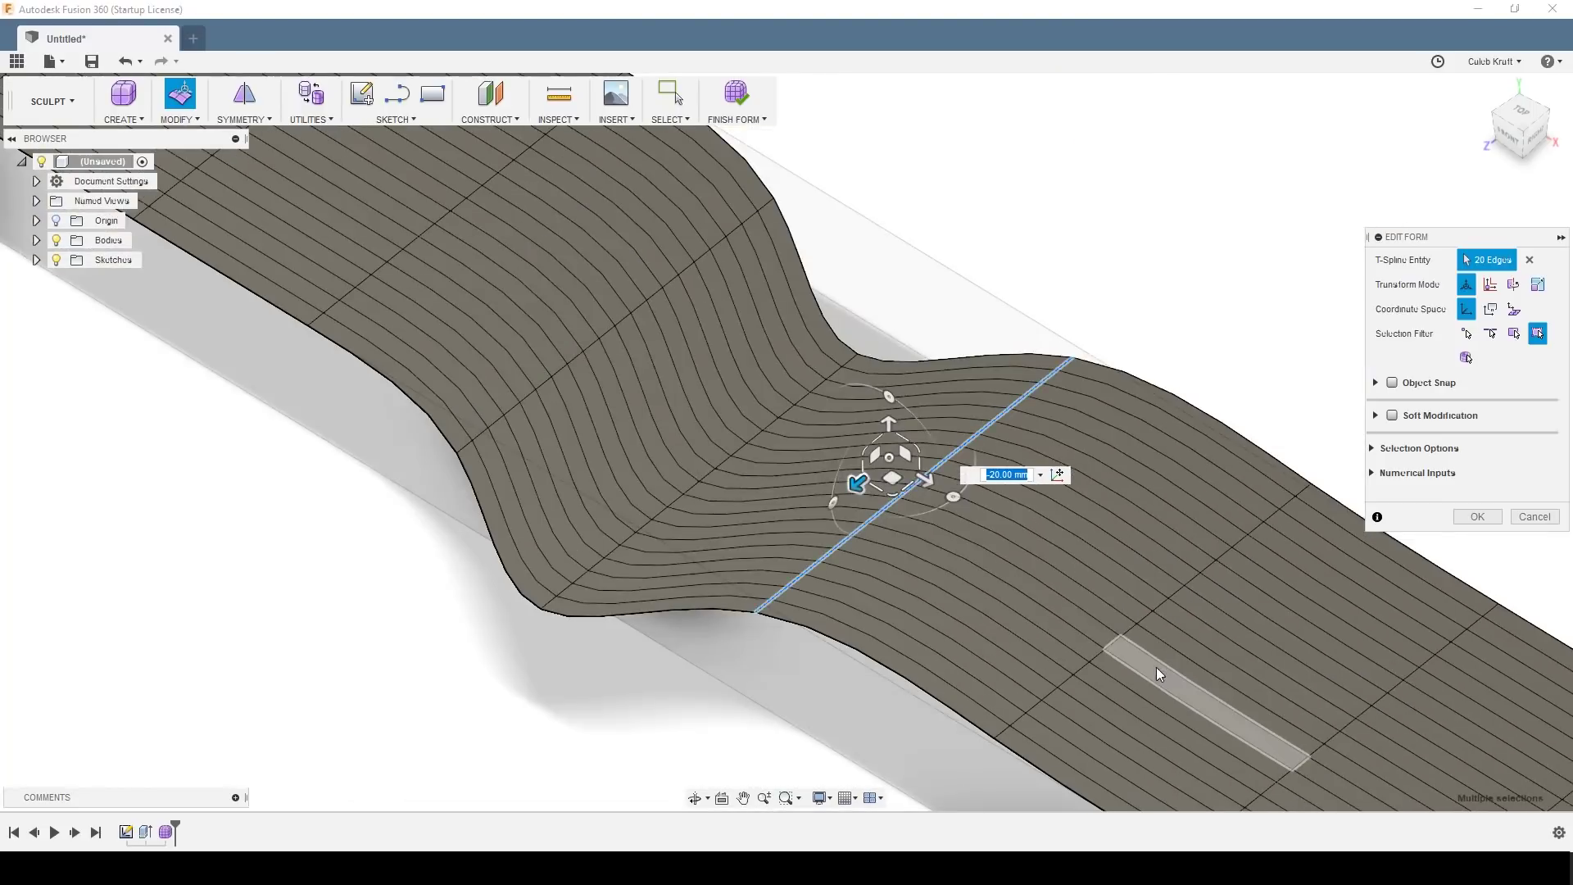
Step: Move the crosswise edge loop just beyond the last shifted one 40 mm along Z
scroll(1151, 669, "down", 5)
scroll(801, 425, "up", 4)
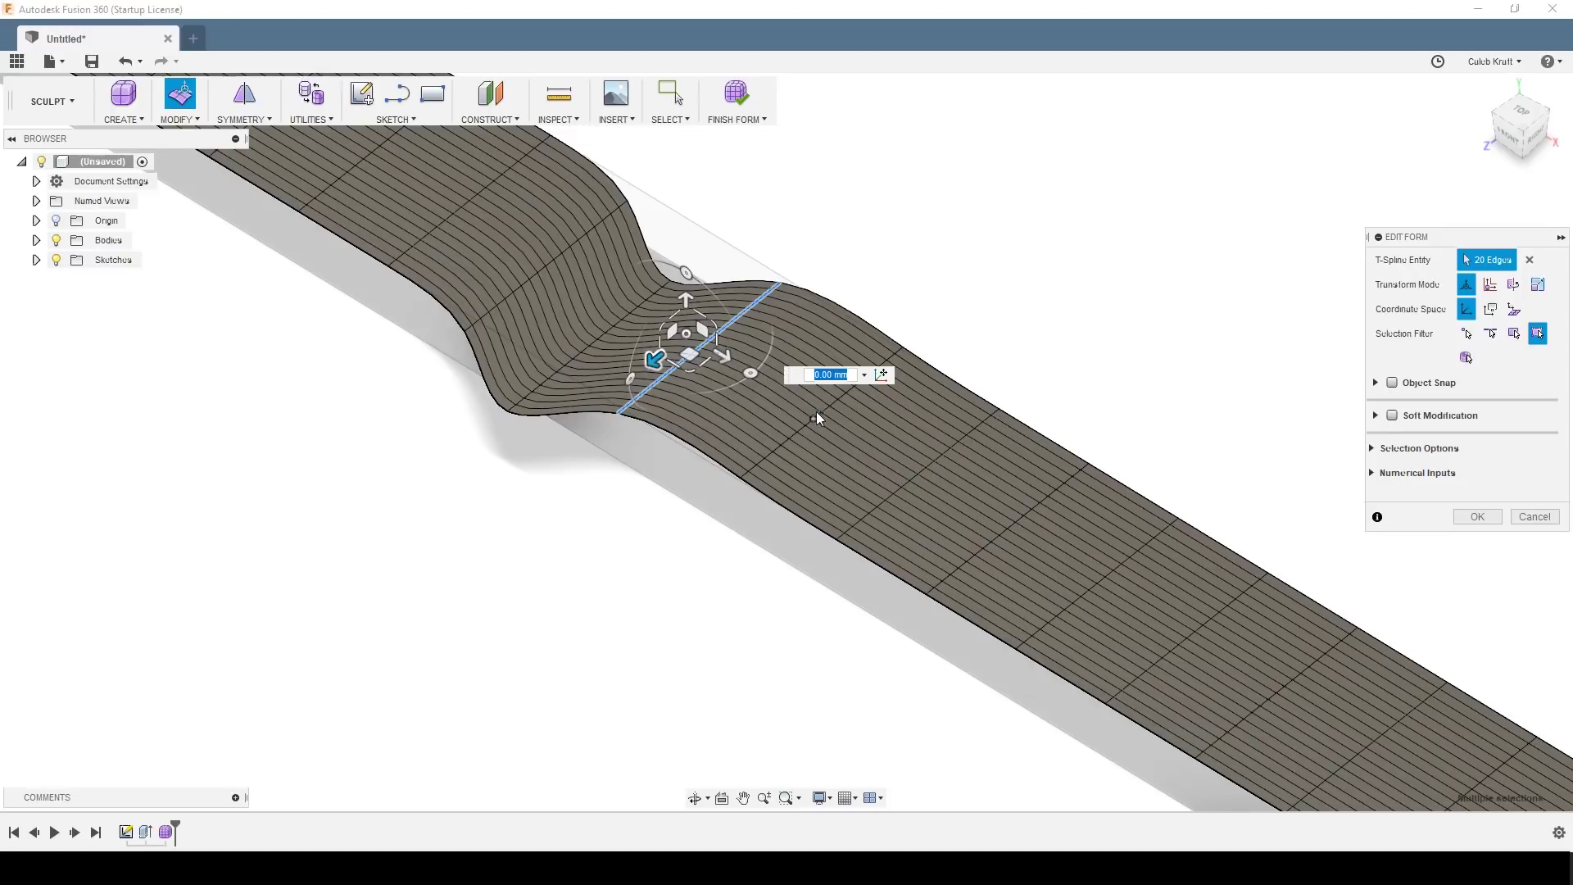
scroll(818, 416, "up", 3)
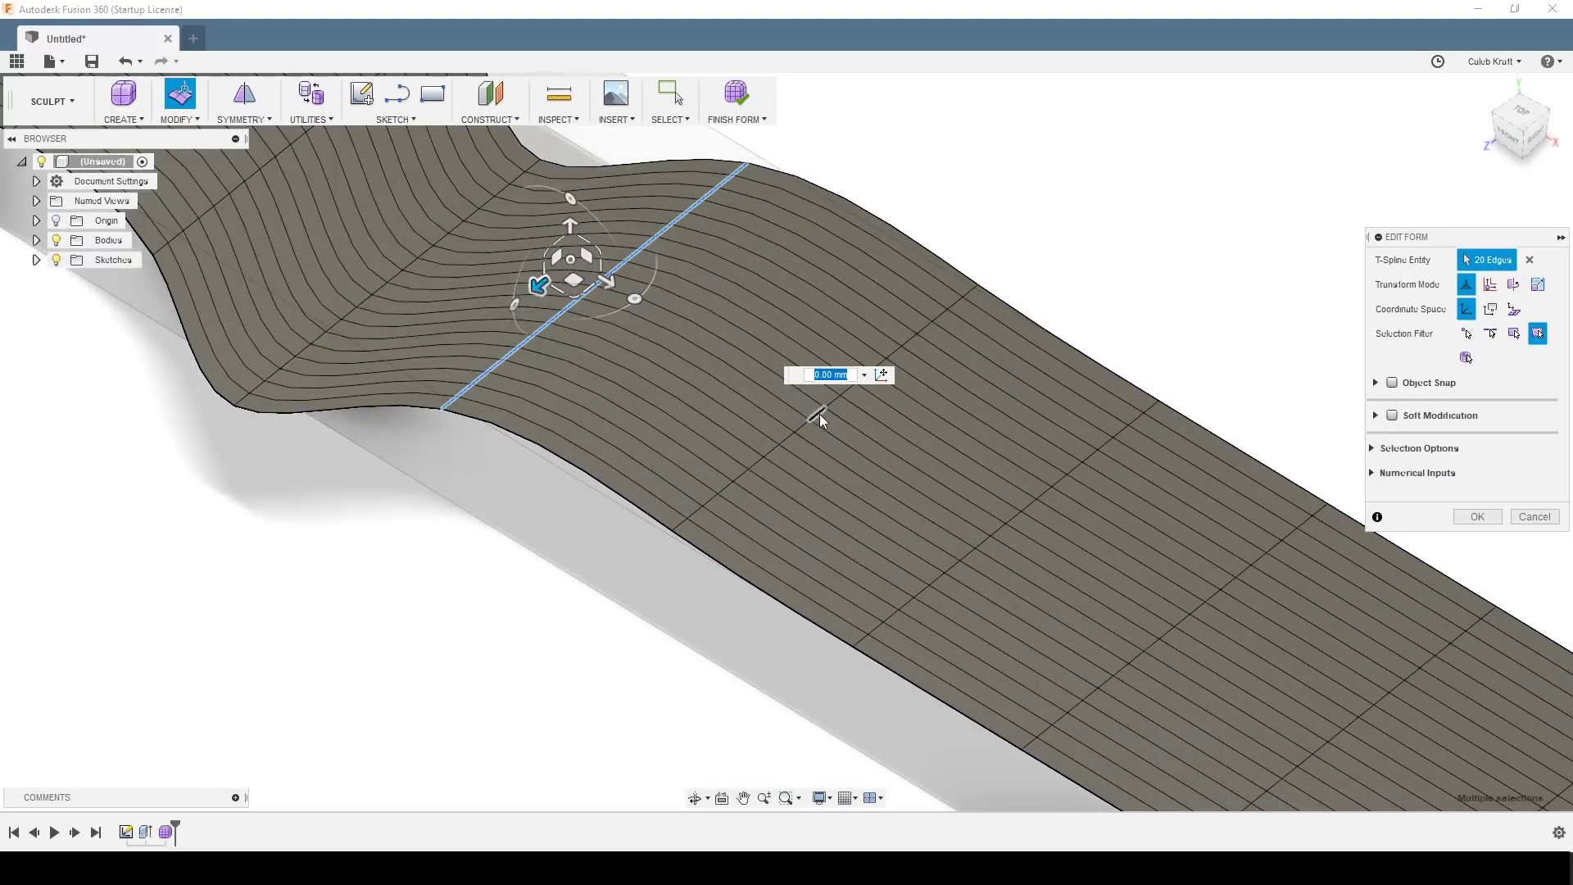
double_click(816, 418)
left_click_drag(792, 441, 761, 490)
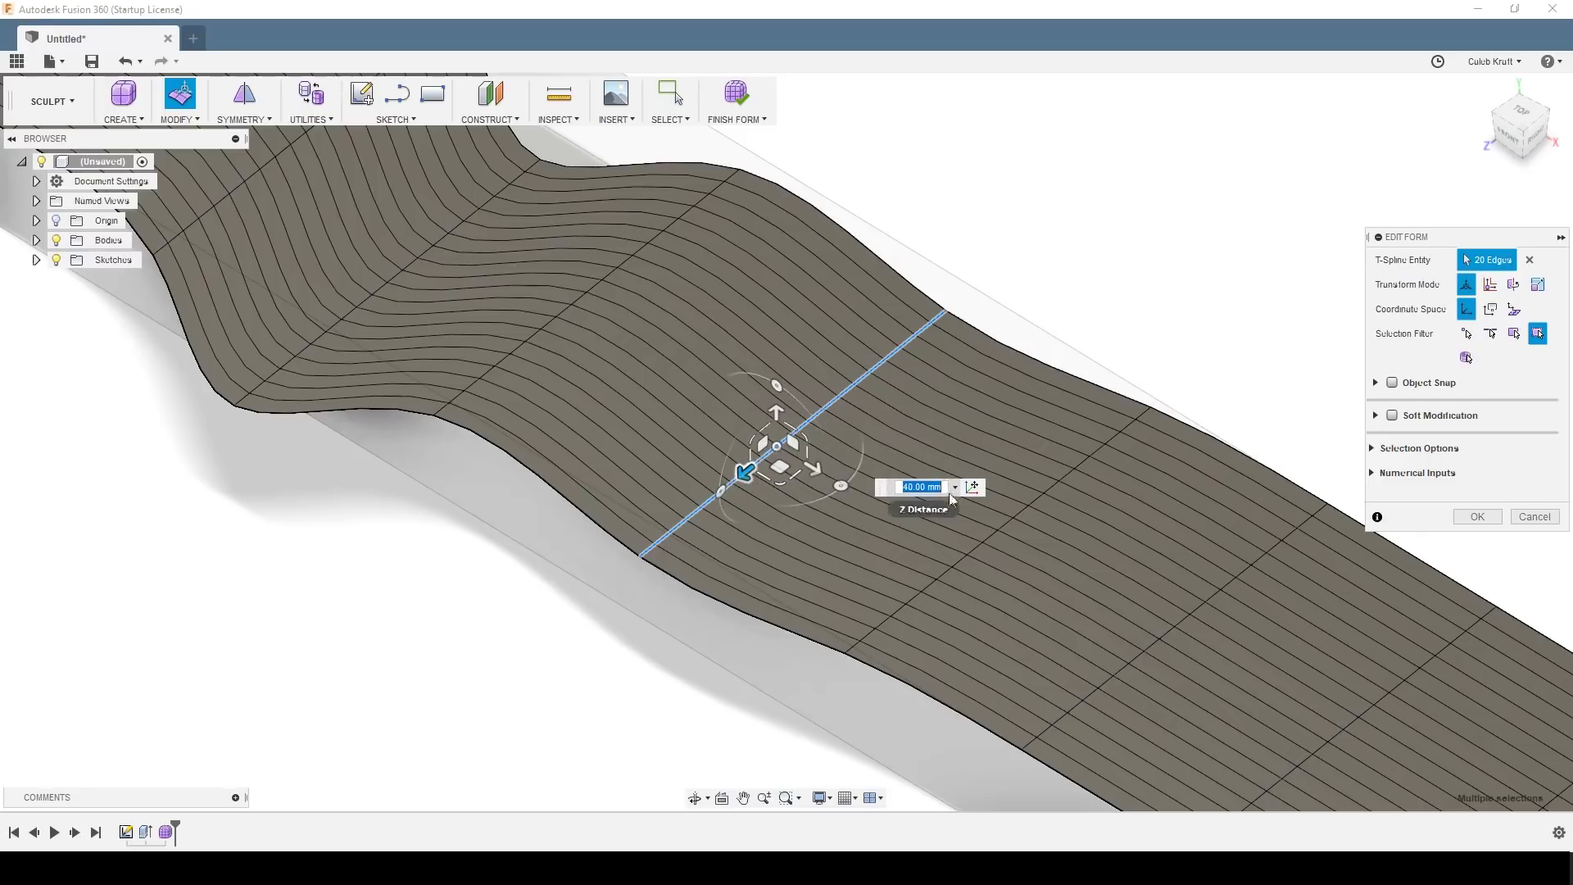
Step: Pull the next crosswise loop back lengthwise and shift it -20 mm along Z, then move the following loop 40 mm along Z
double_click(991, 534)
left_click_drag(1035, 549, 872, 475)
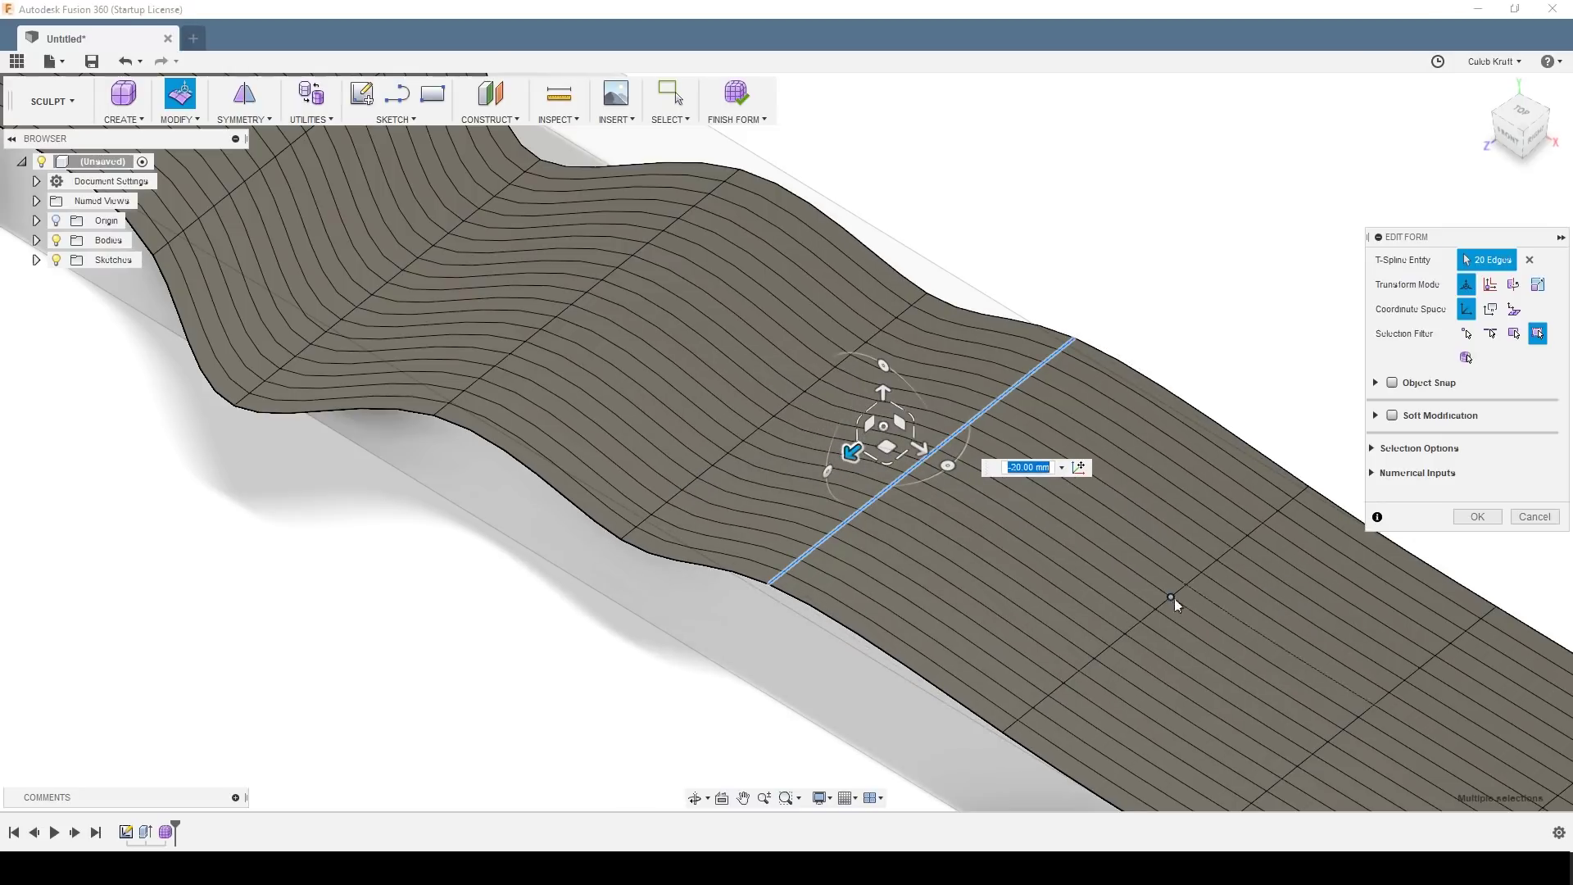
double_click(1150, 616)
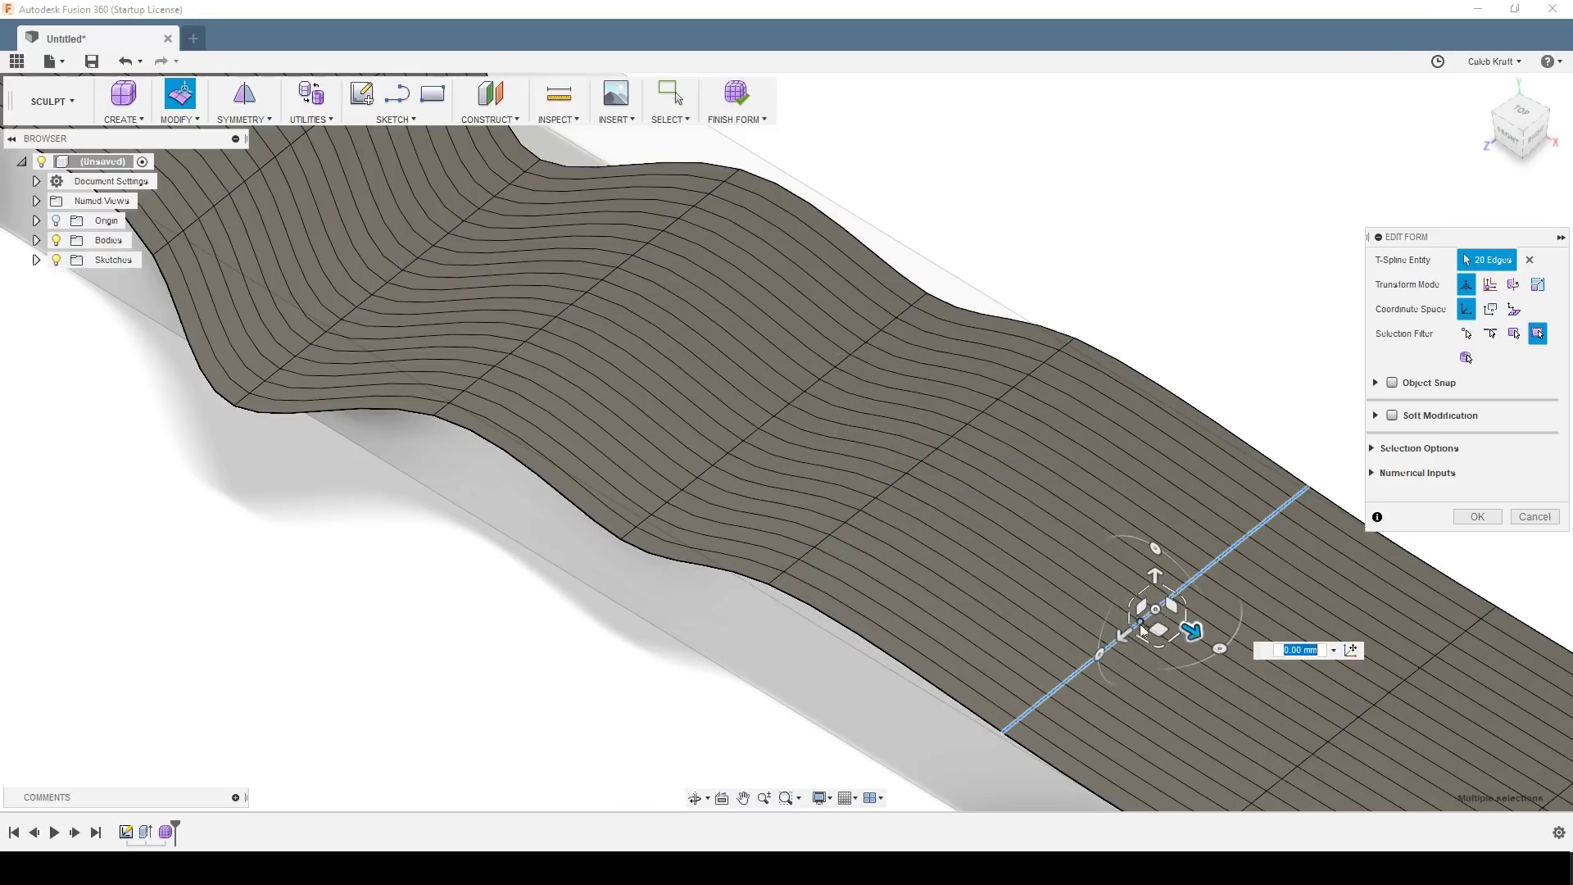
left_click_drag(1110, 658, 1104, 670)
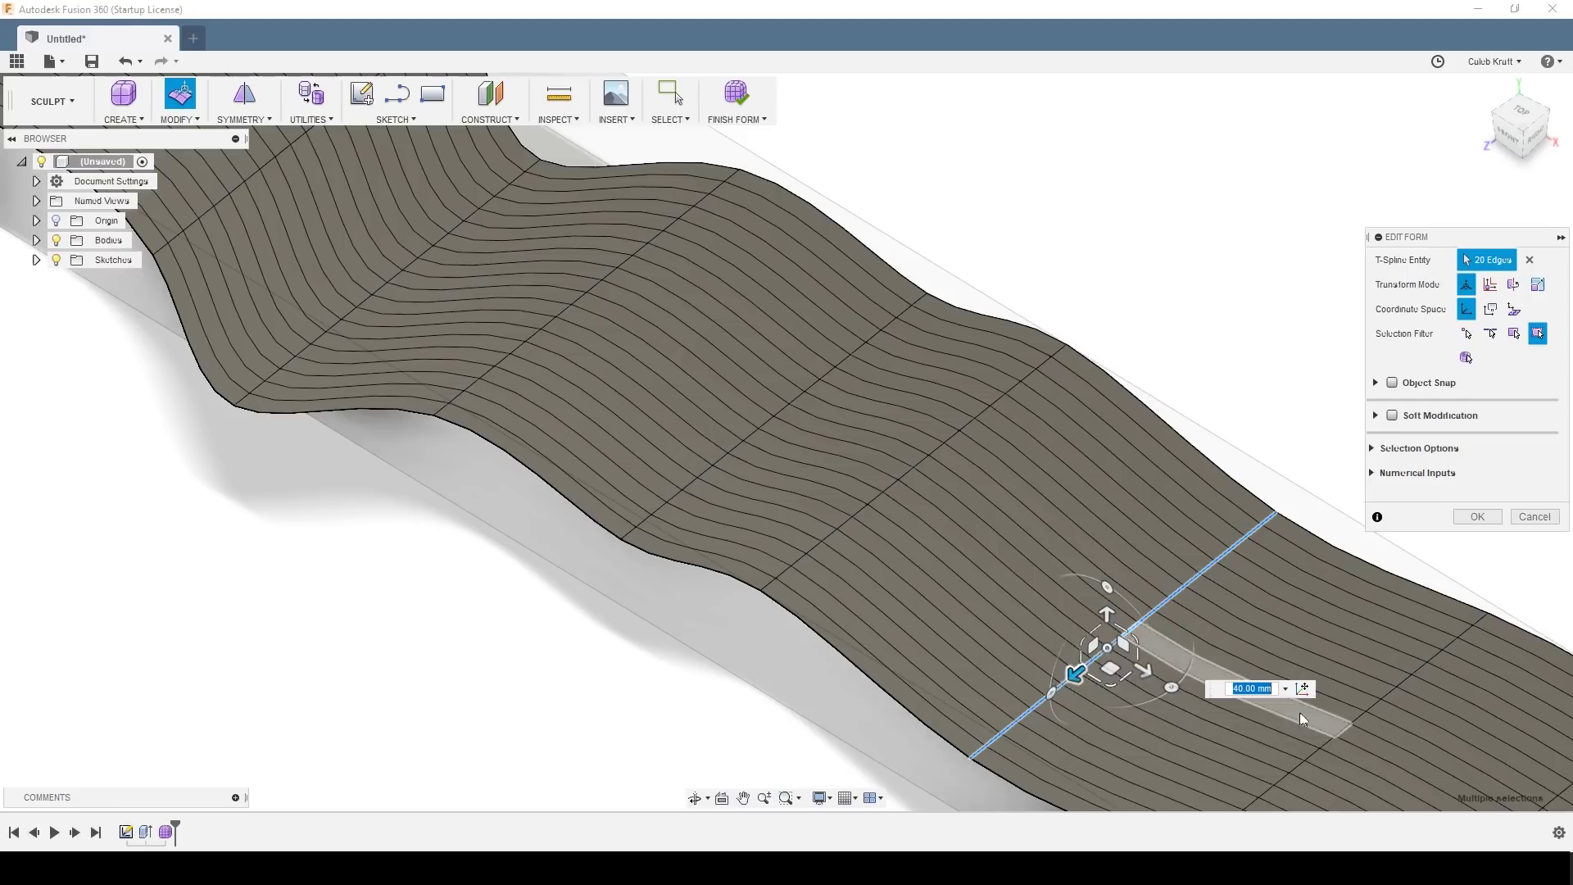
Step: Move the next crosswise edge loop along the plane about -90 mm along Z
middle_click_drag(1300, 711, 688, 367)
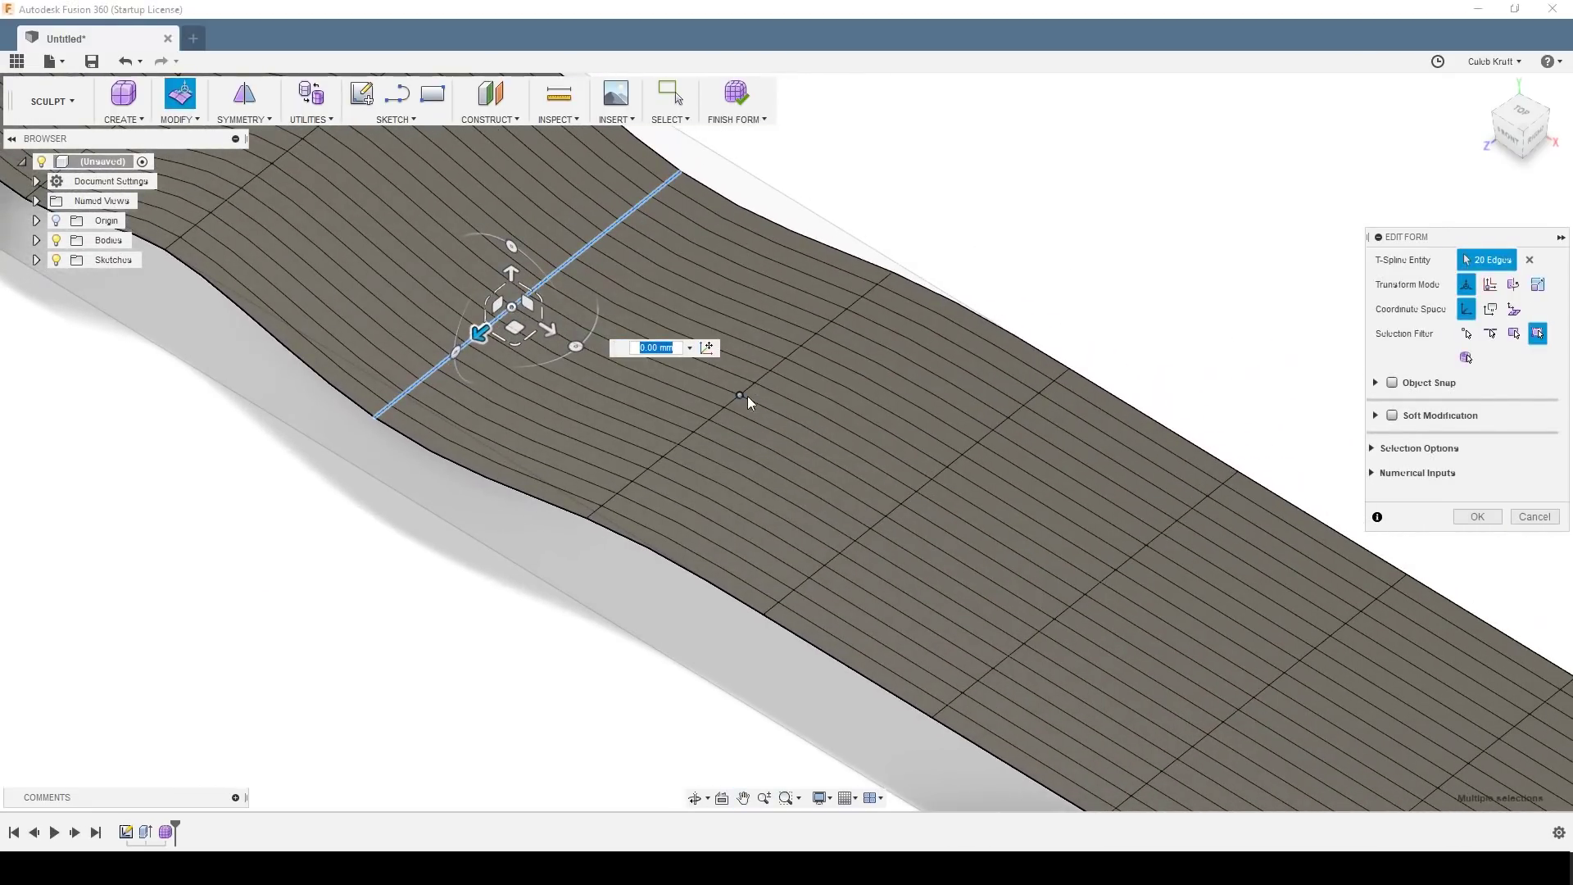
double_click(748, 388)
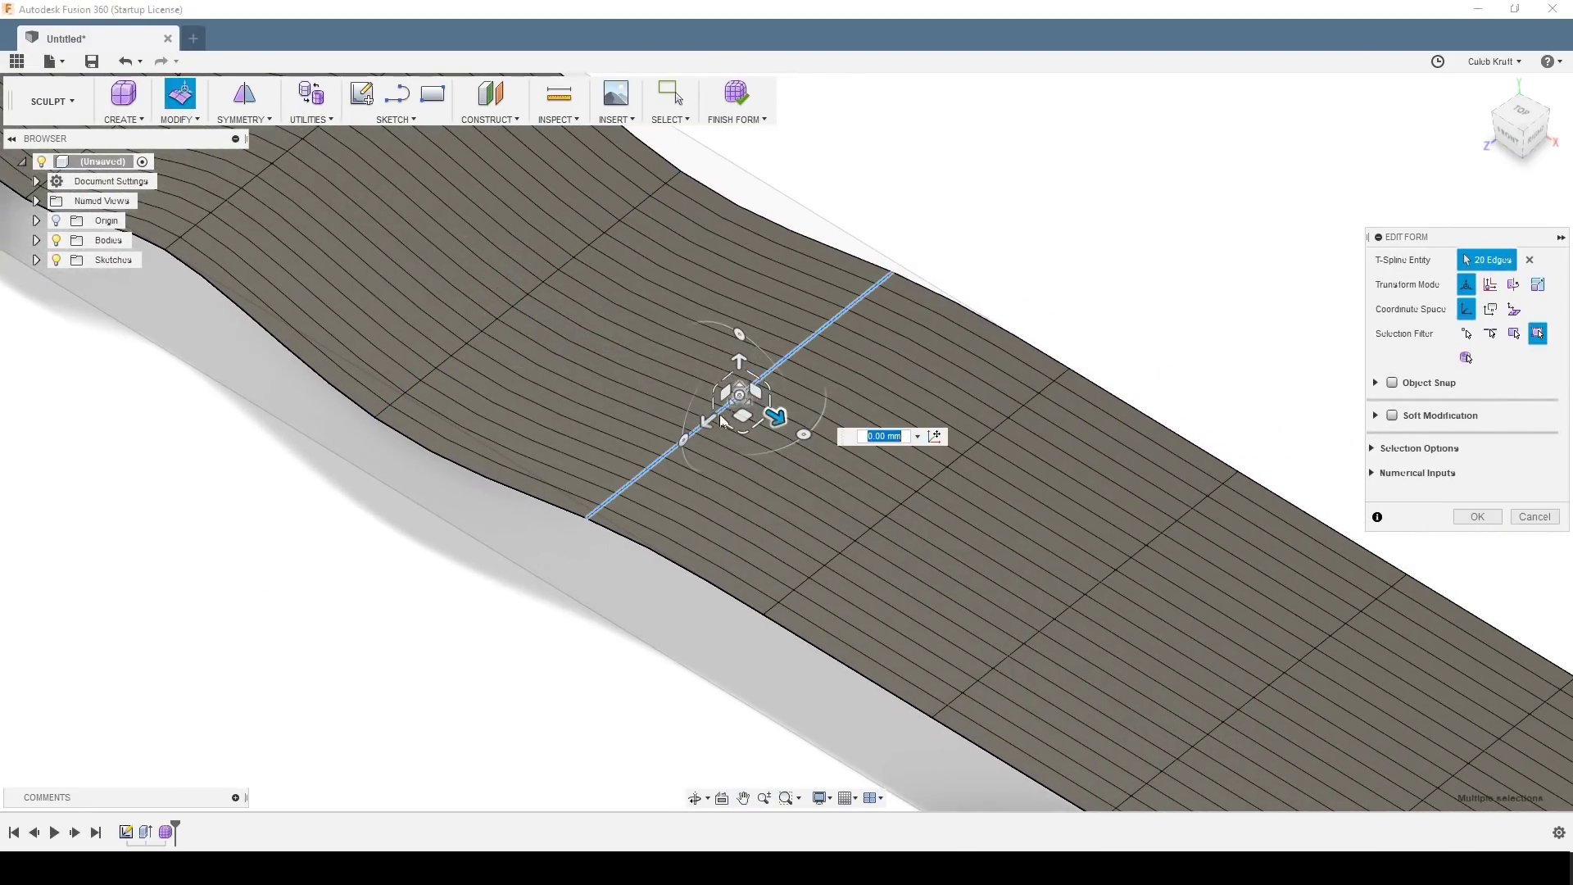
left_click_drag(710, 422, 847, 371)
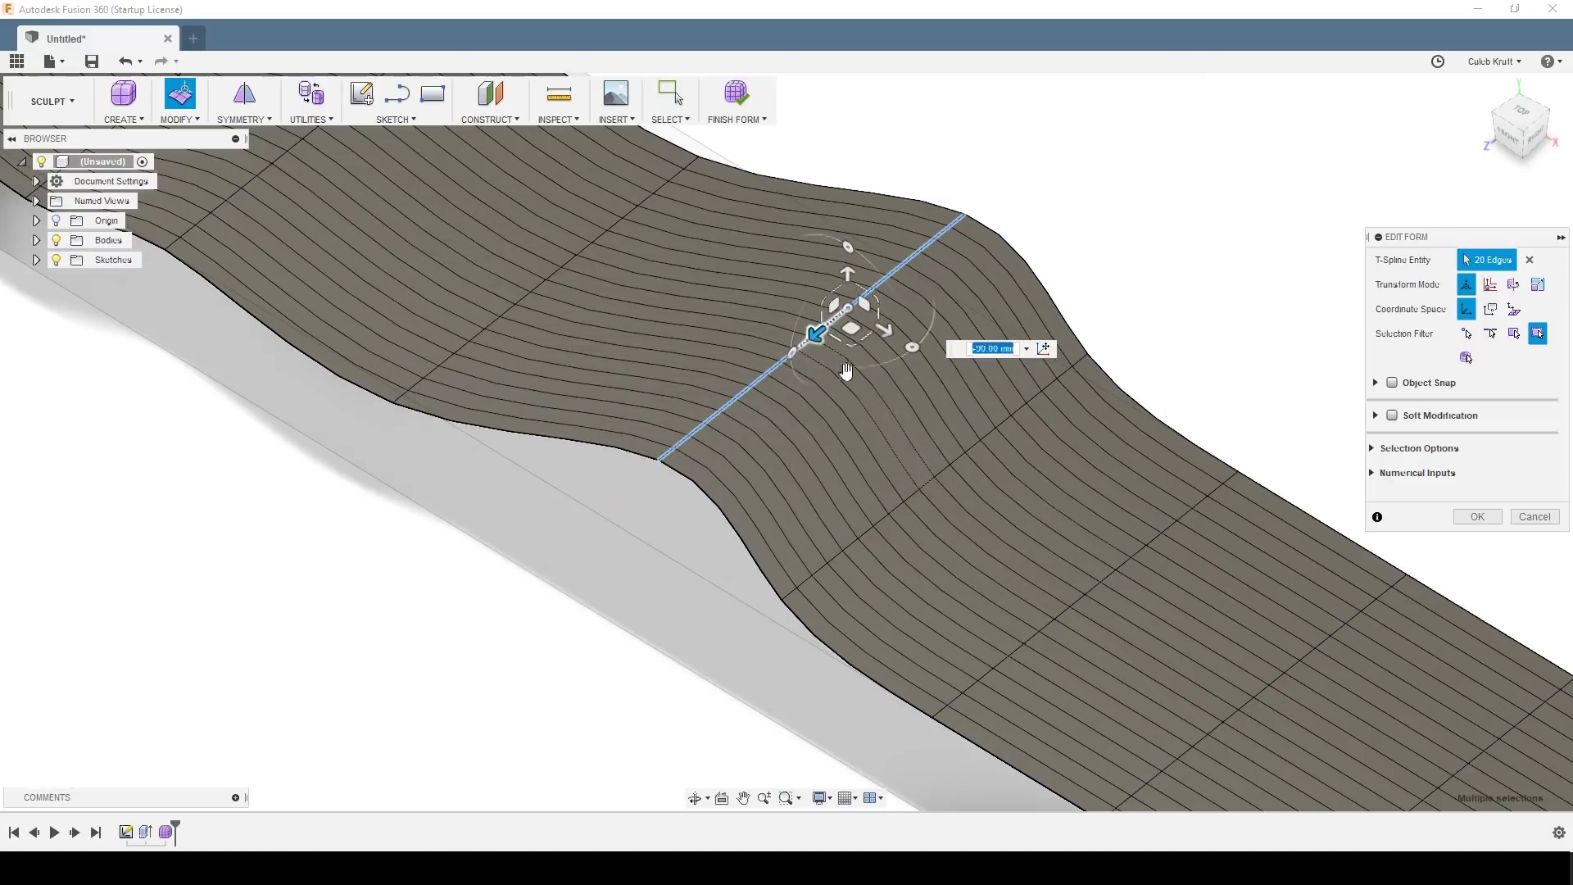
Step: Pull the next crosswise loop lengthwise toward the previous one, and shift the loop after it in the negative Z direction
double_click(926, 485)
left_click_drag(970, 495, 902, 453)
double_click(1062, 594)
left_click_drag(1040, 614, 1083, 580)
Step: Move the next crosswise loop 50 mm along Z, and pull the one after it back lengthwise and -40 mm along Z
middle_click_drag(1208, 663, 688, 288)
double_click(906, 424)
left_click_drag(861, 459, 803, 505)
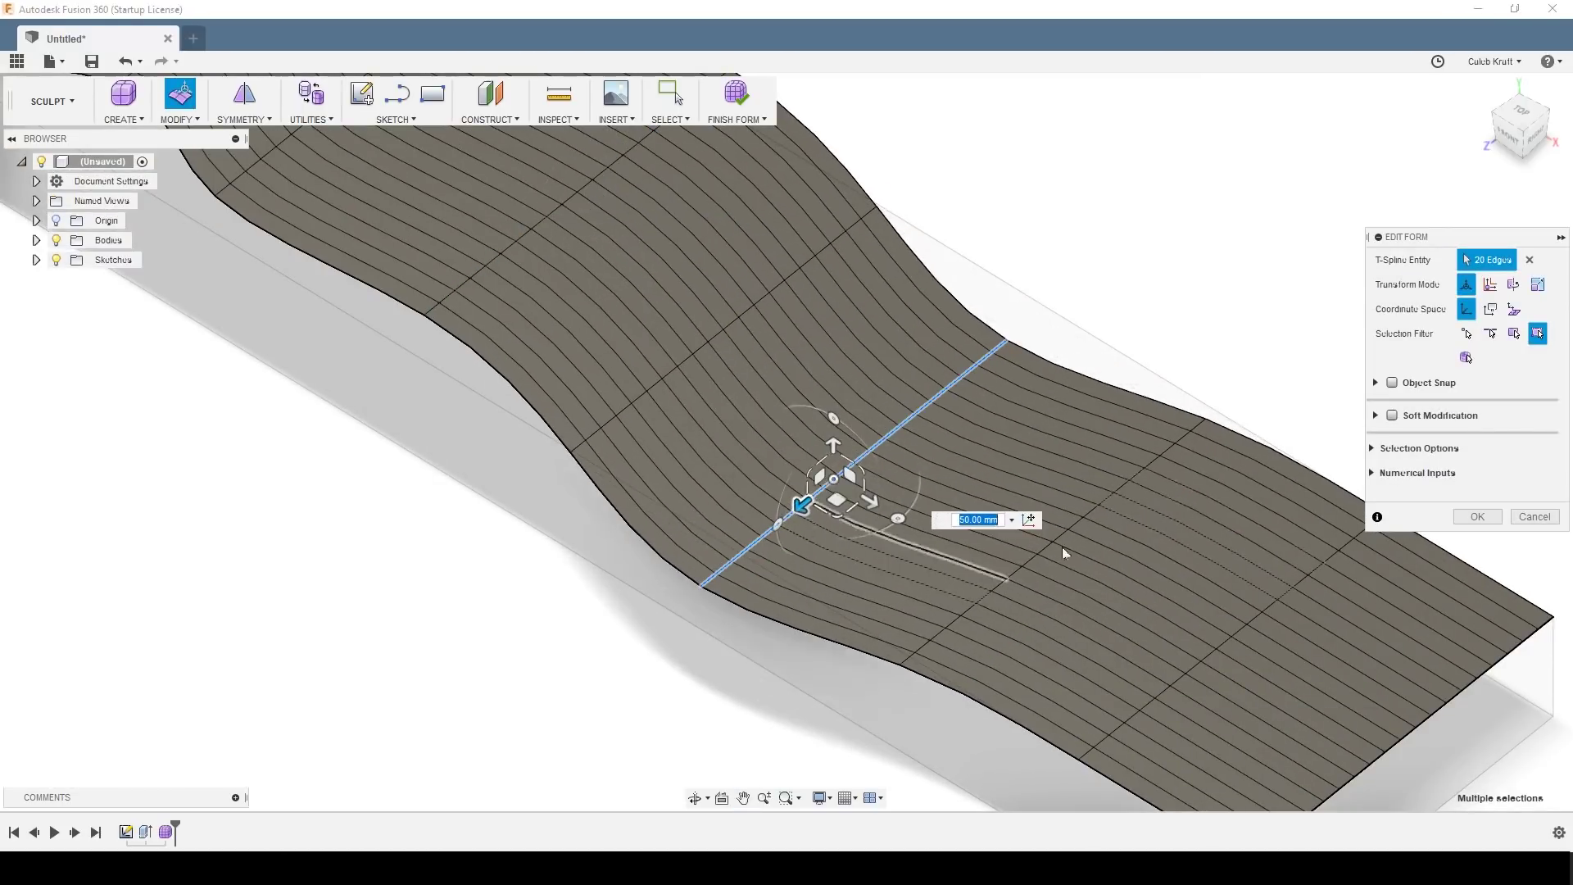
double_click(1050, 547)
left_click_drag(1098, 563, 988, 480)
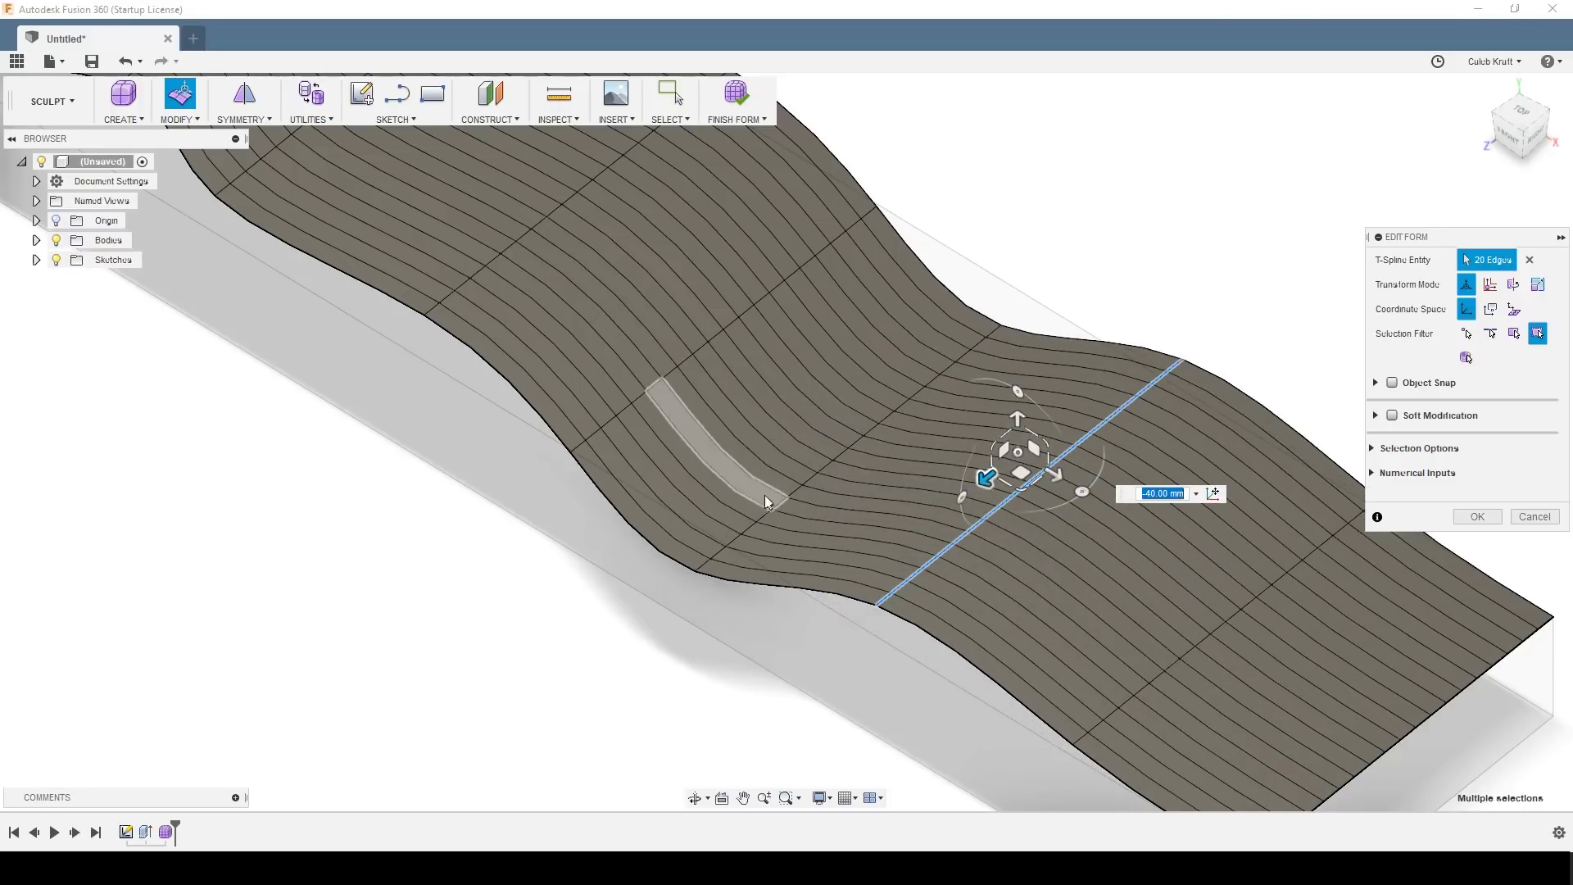
Step: On the other side of the 125 mm bend, pull a crosswise loop toward the bend and in negative Z, and shift its outer neighbour in positive Z
scroll(764, 495, "down", 3)
middle_click_drag(574, 213, 1116, 467)
scroll(950, 454, "up", 3)
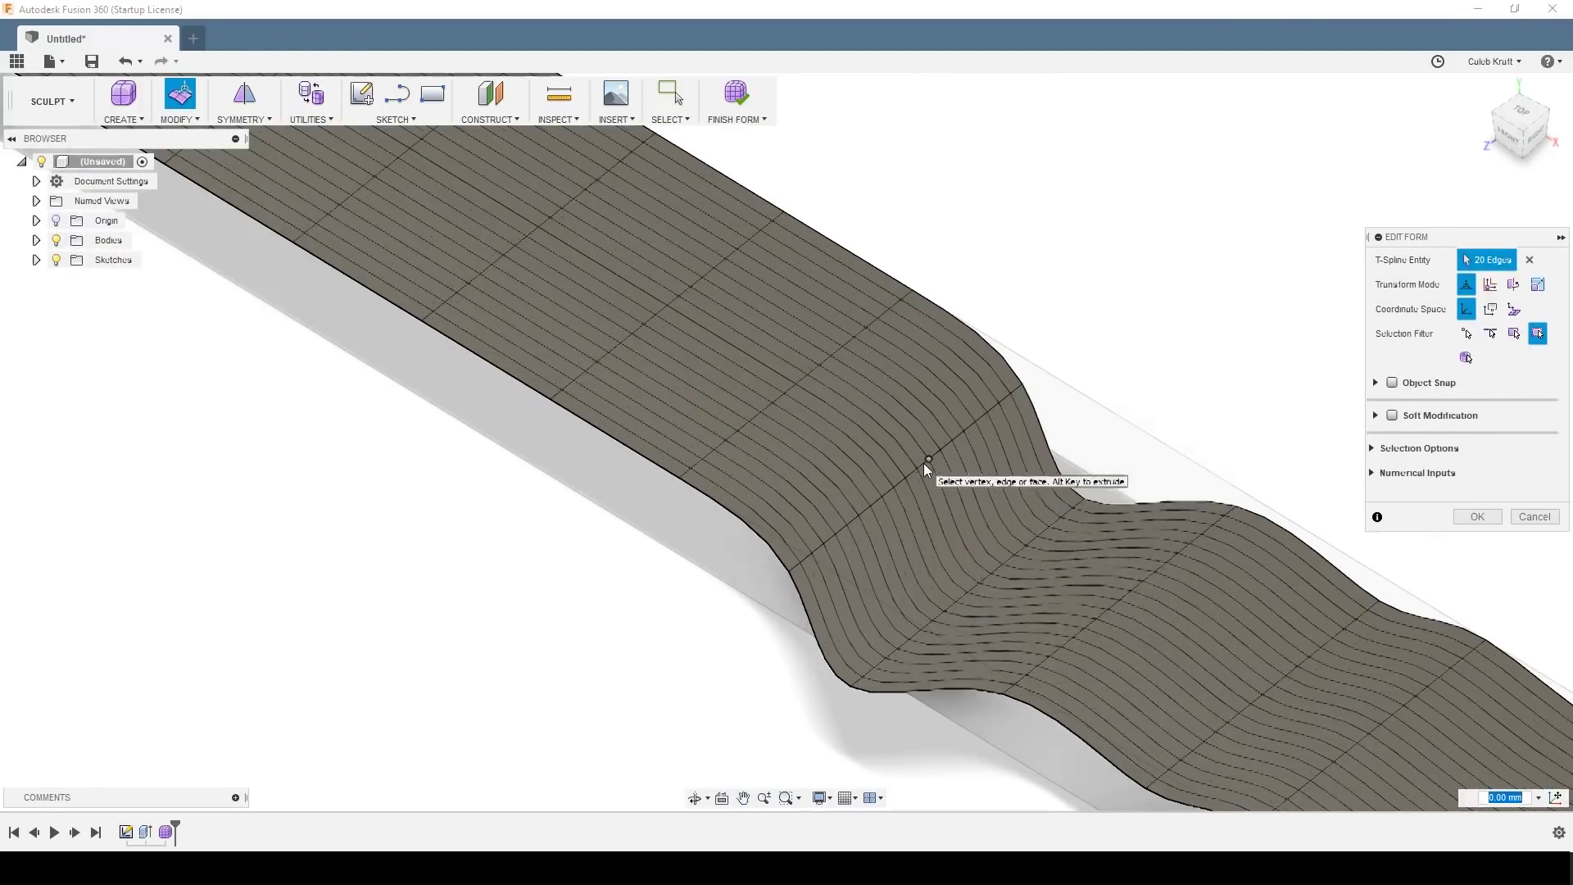
double_click(922, 464)
scroll(909, 475, "up", 5)
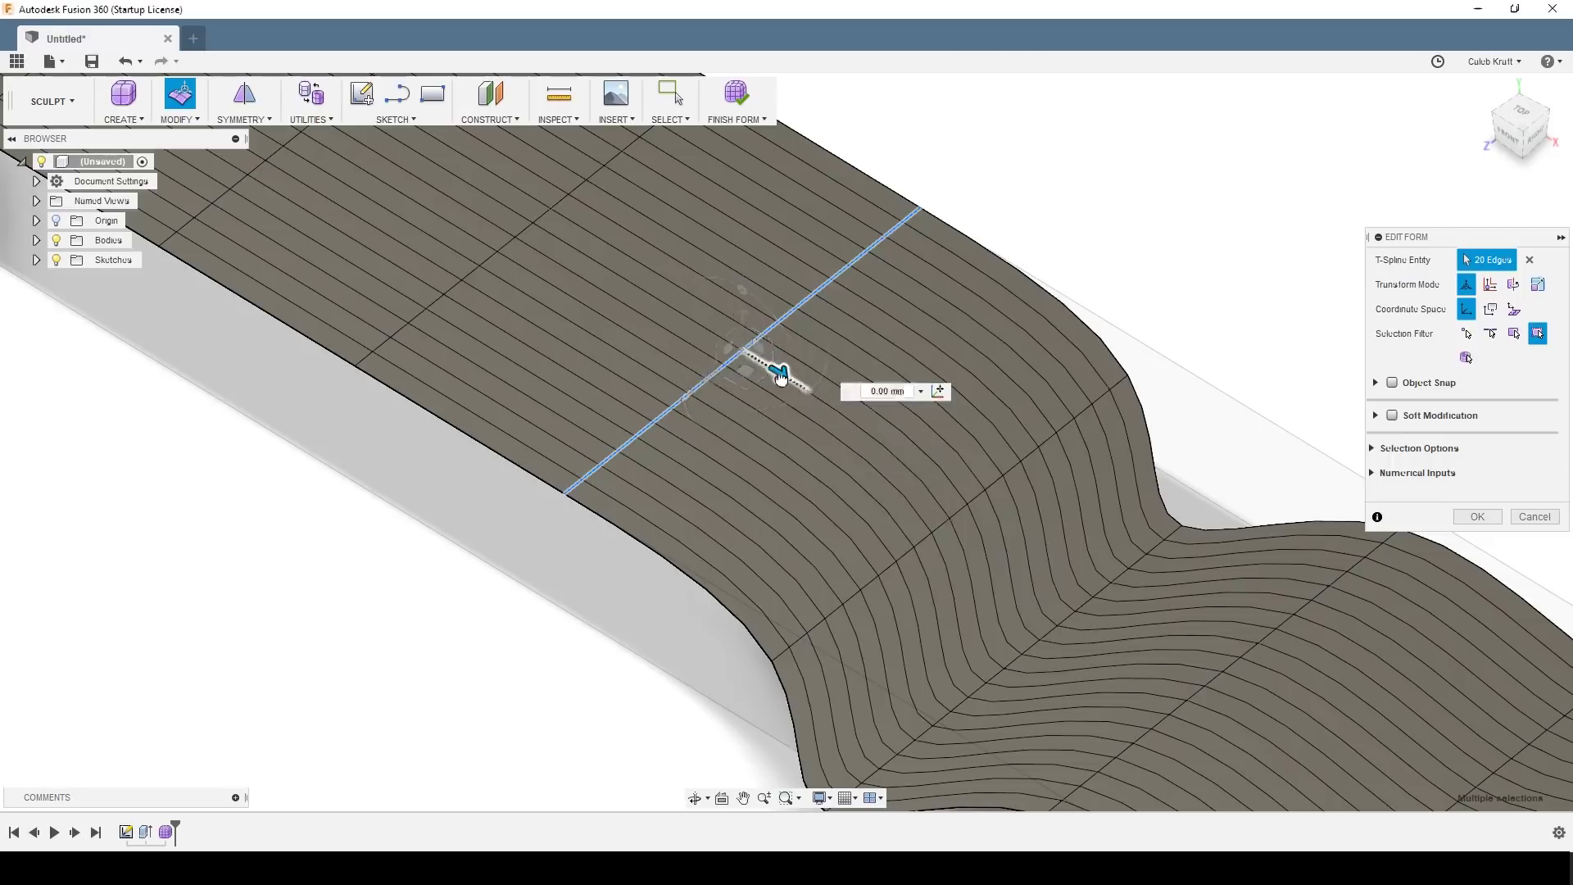
left_click_drag(780, 377, 975, 403)
double_click(532, 241)
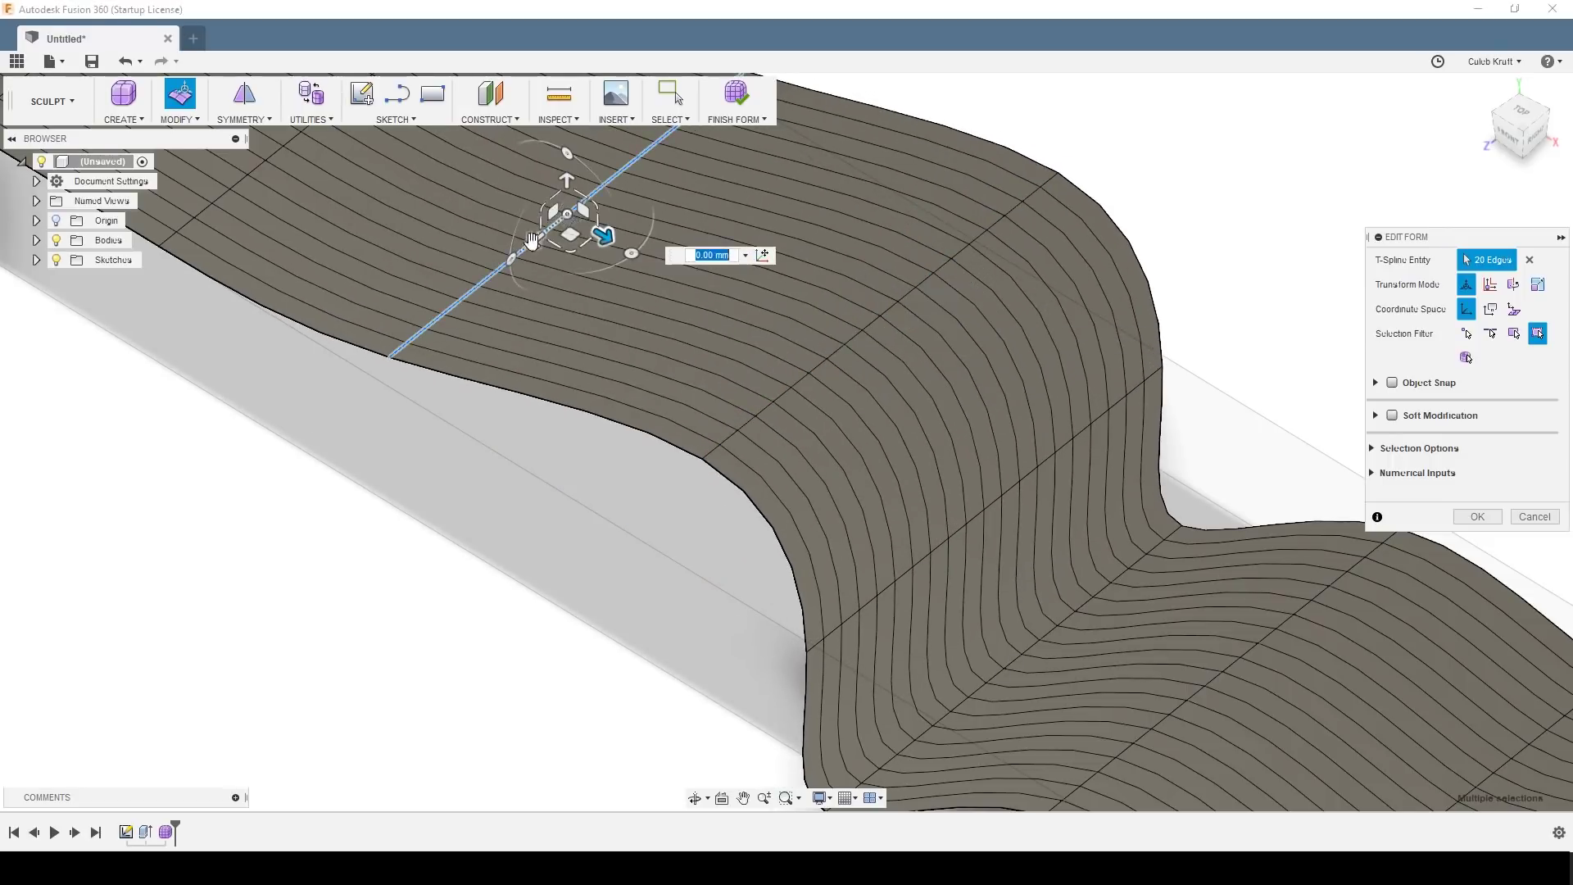
left_click_drag(531, 240, 494, 270)
Step: Shift the next crosswise loop toward the opposite end in positive Z, and pull the loop beyond it lengthwise toward the bend
middle_click_drag(576, 355, 995, 766)
double_click(578, 388)
left_click_drag(538, 445, 420, 489)
double_click(375, 270)
left_click_drag(384, 313, 470, 359)
Step: Shift the crosswise loop nearest the plane's opposite end in negative Z and clear the selection
middle_click_drag(320, 261, 913, 544)
double_click(777, 458)
left_click_drag(750, 475, 837, 407)
left_click(936, 501)
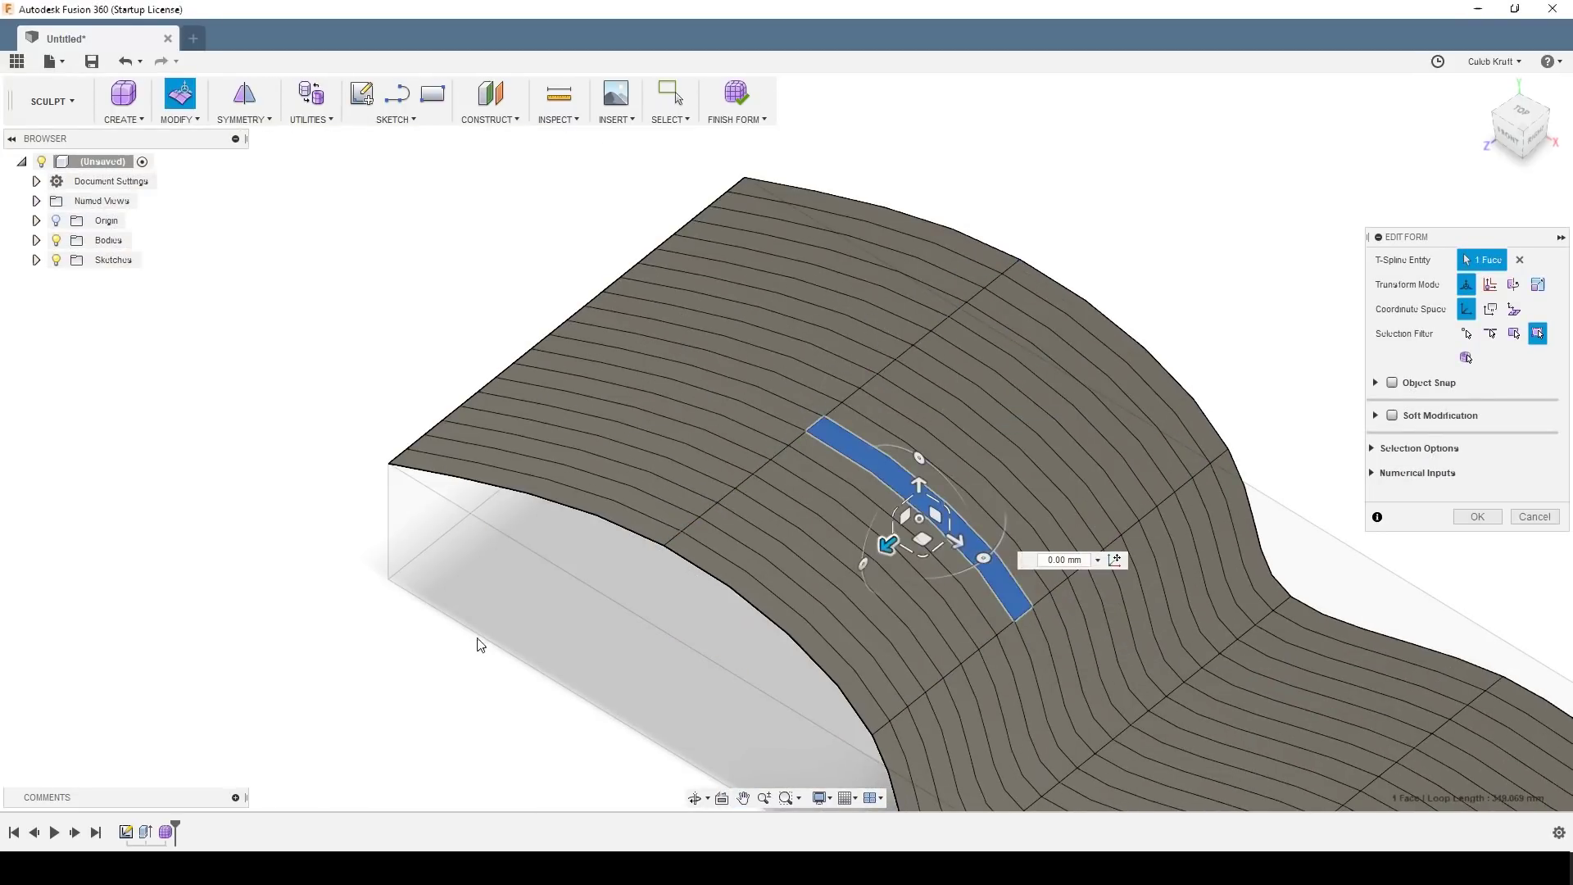
left_click(478, 644)
Step: Select a lengthwise edge loop near the middle of the wavy plane and view the model from the Right
middle_click_drag(593, 652, 369, 104)
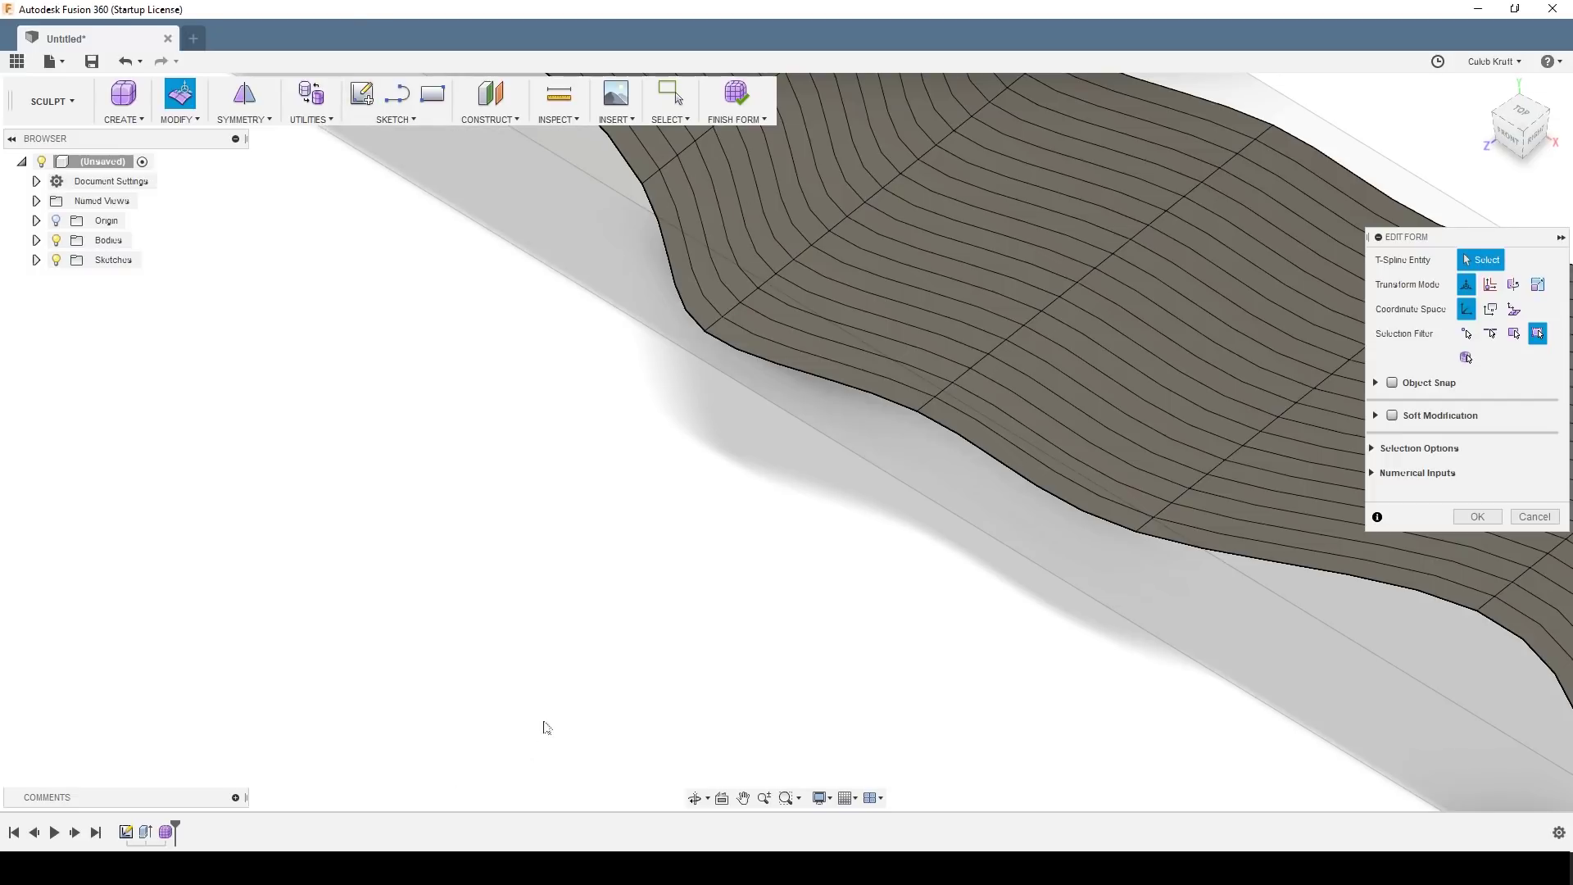
scroll(633, 554, "down", 8)
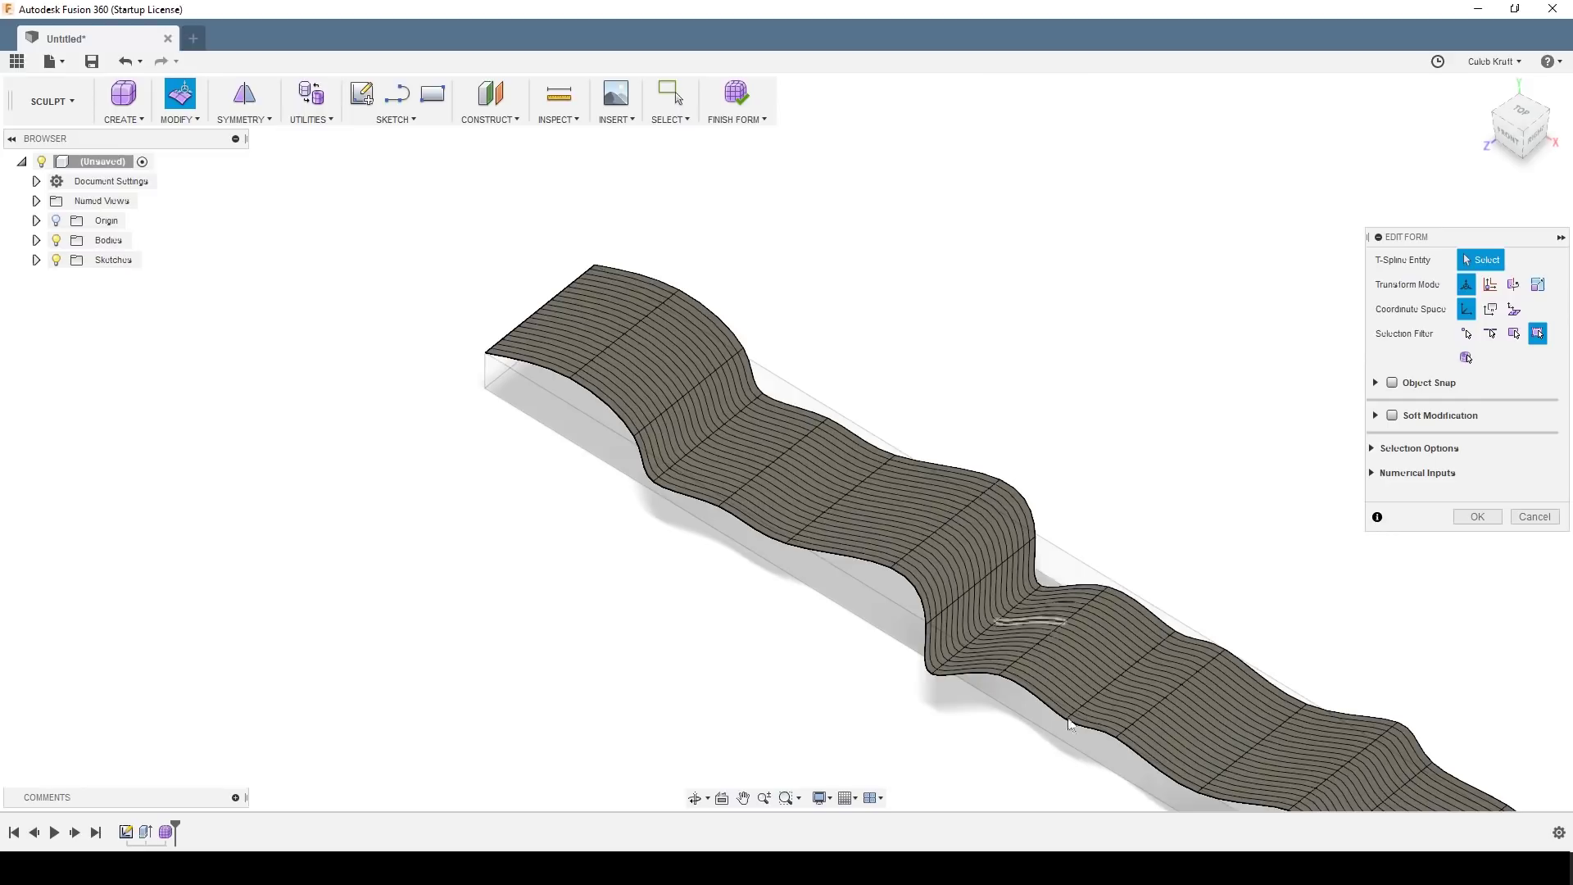
scroll(1069, 724, "up", 6)
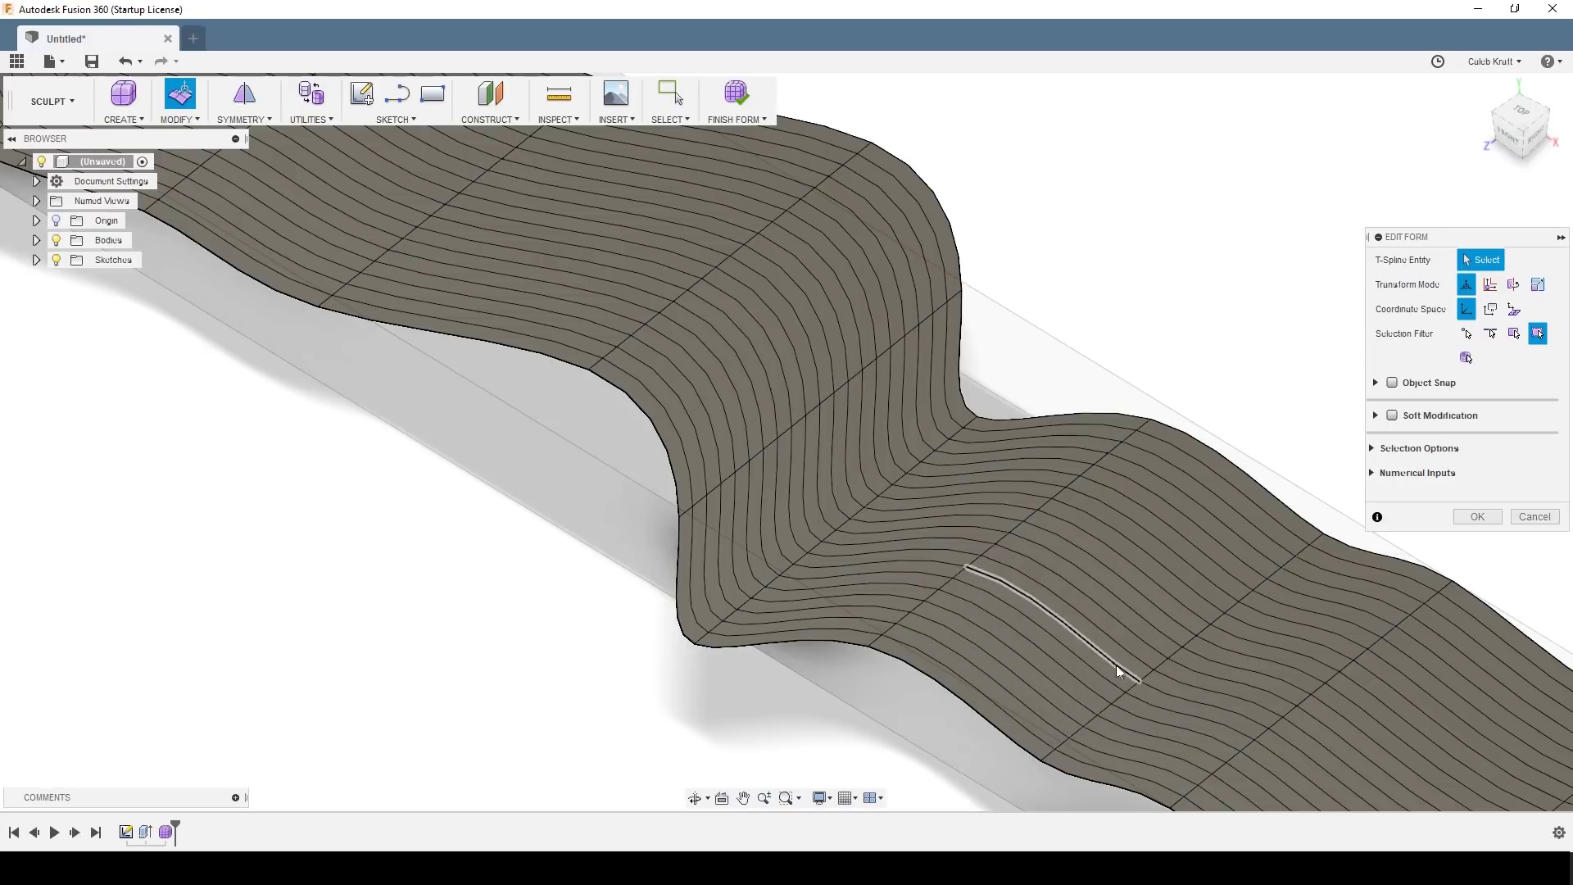
left_click(1150, 628)
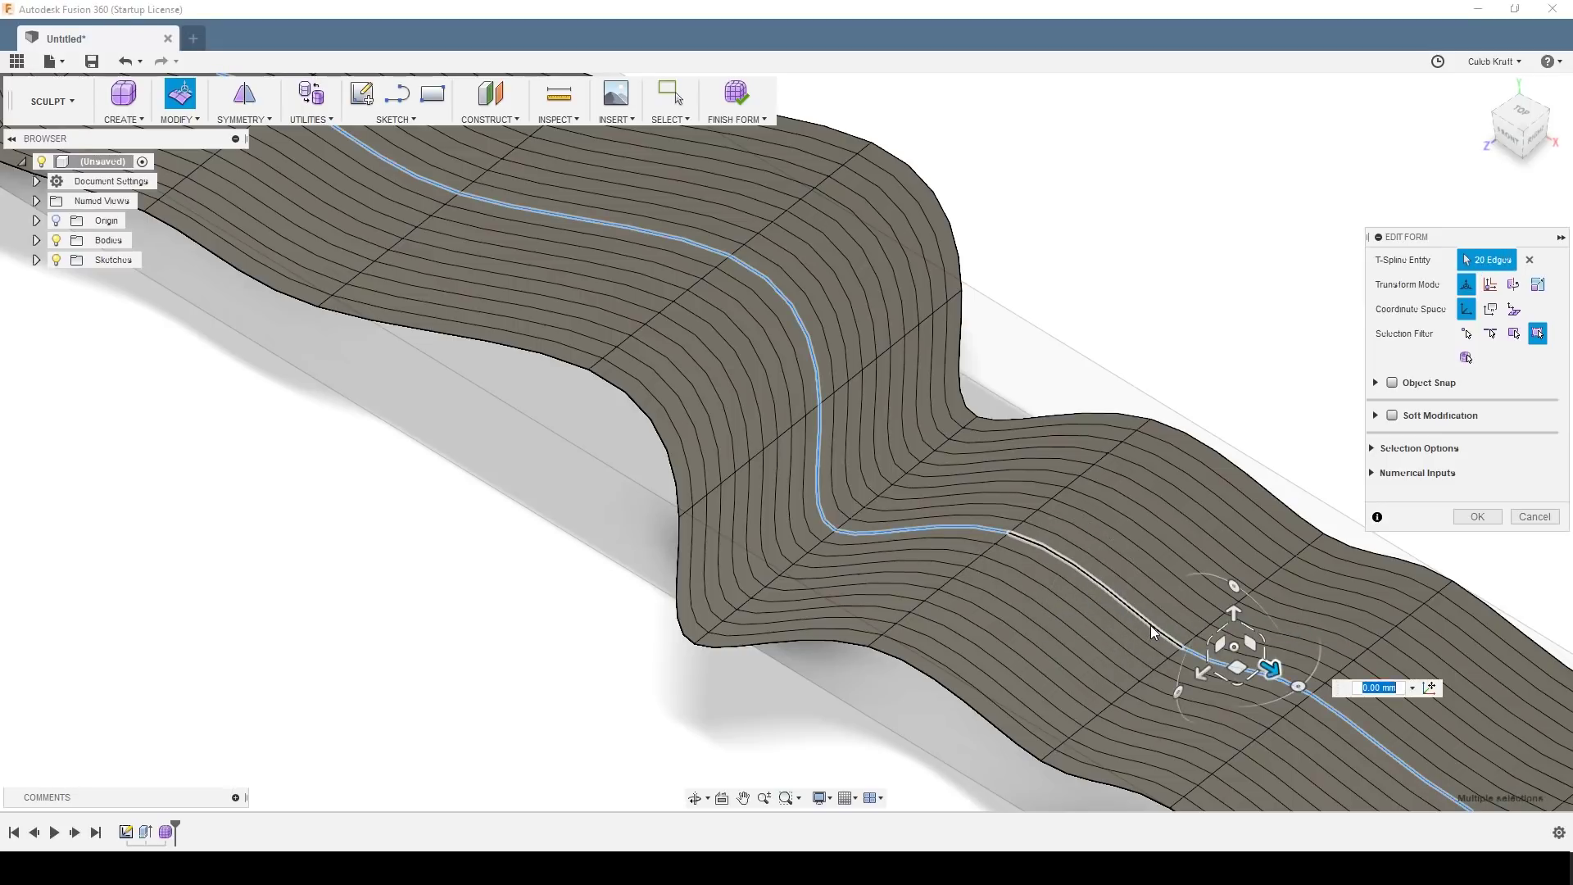
middle_click_drag(1151, 626, 758, 424)
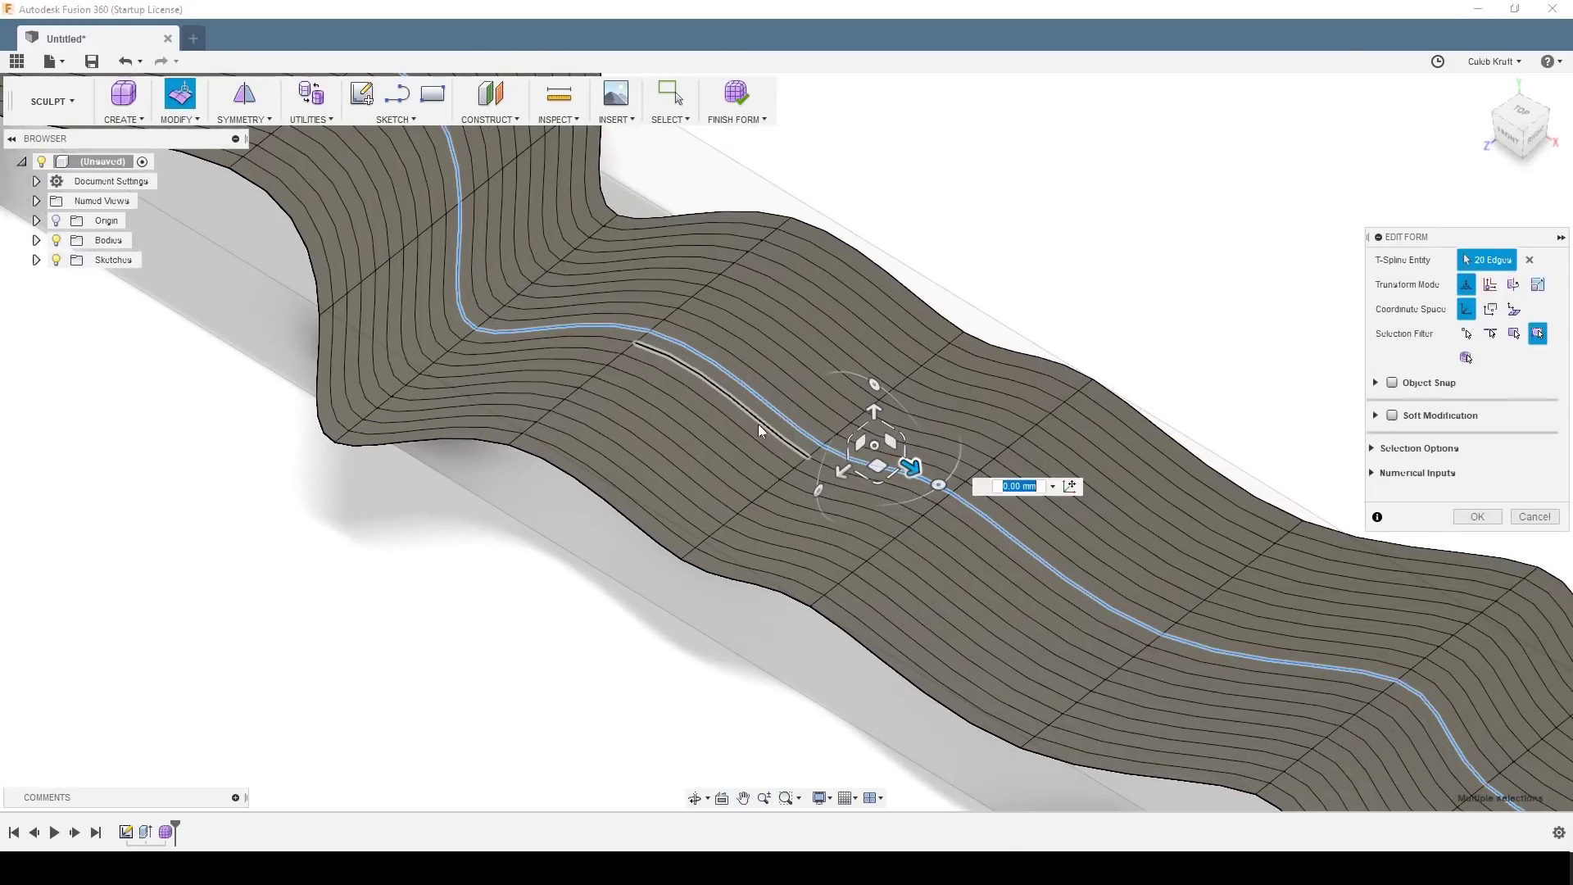
left_click(1537, 141)
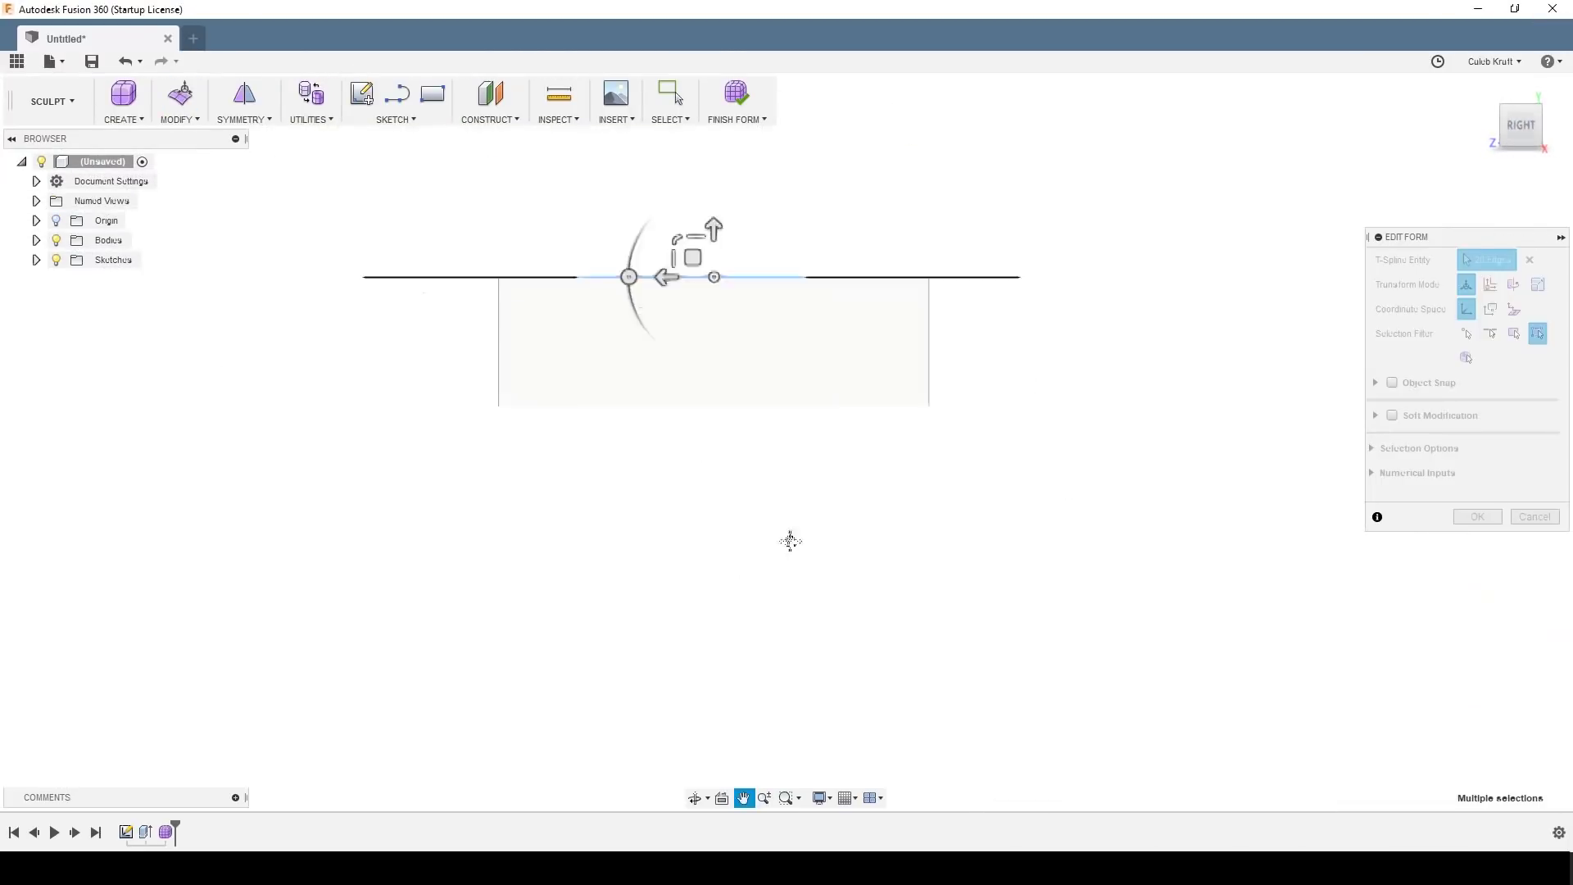
Step: Lower the selected lengthwise loop into the block, trying 100 mm and 60 mm and settling on 50 mm
left_click_drag(765, 310, 790, 482)
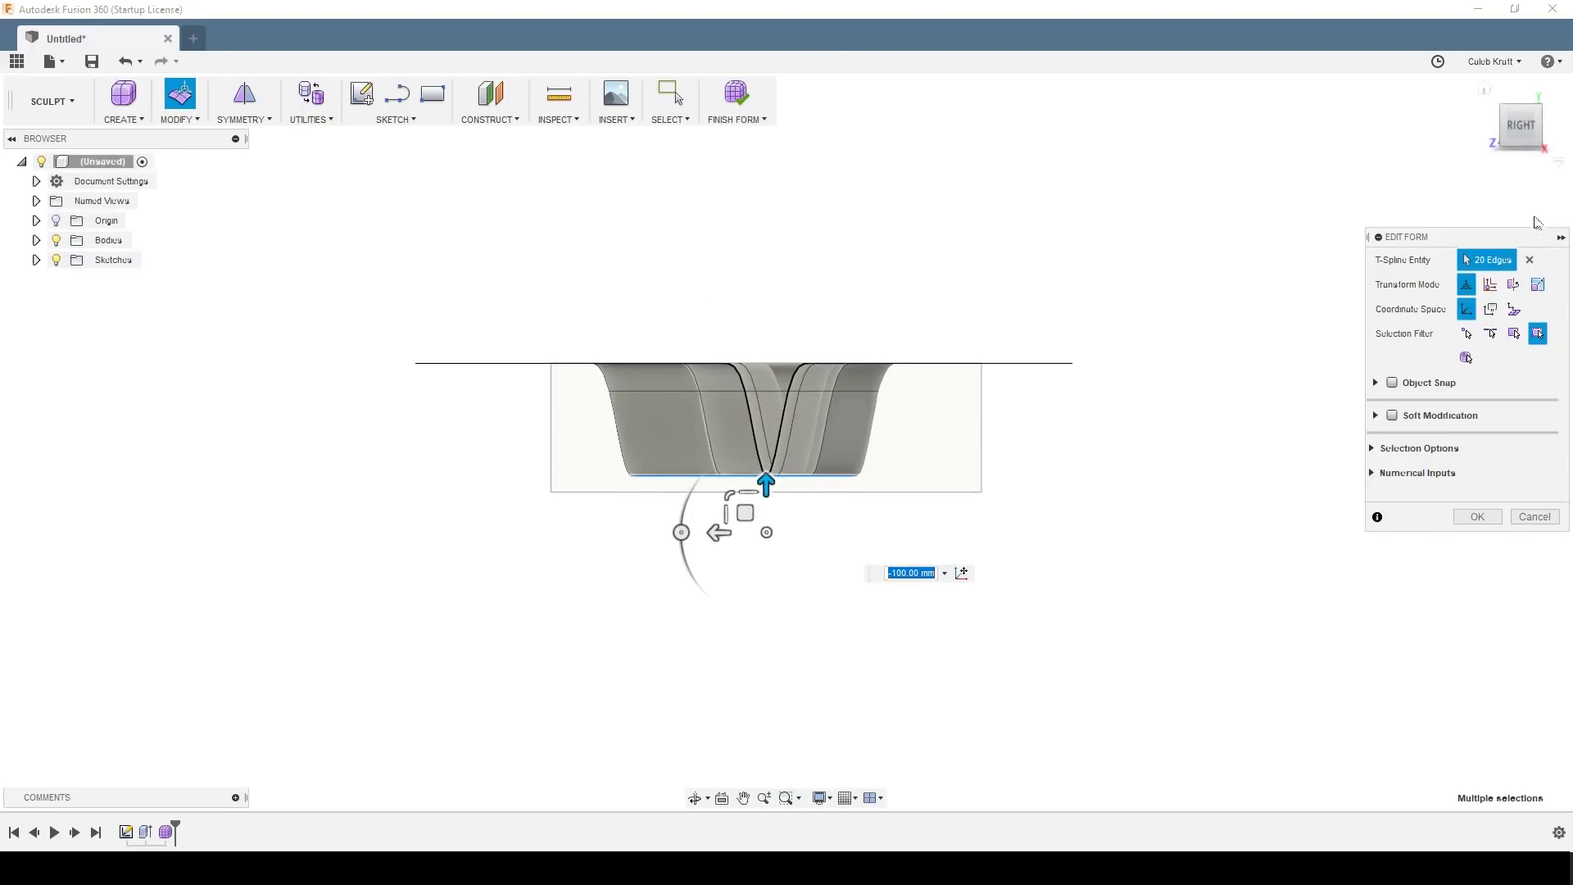
left_click_drag(762, 485, 799, 416)
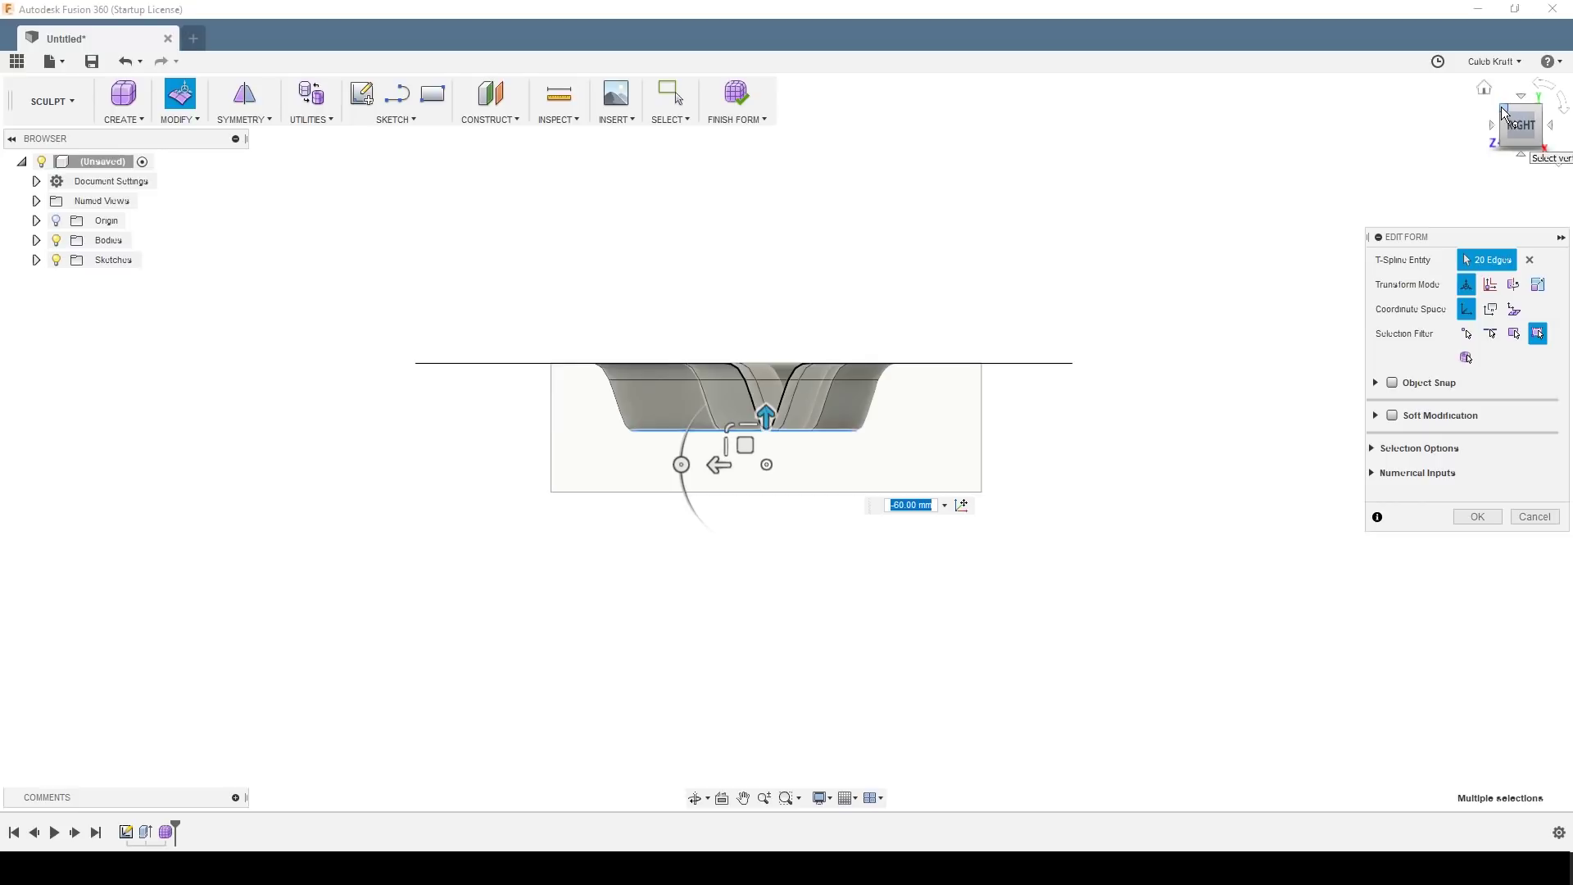
mouse_move(1504, 115)
left_mouse_down()
mouse_move(1531, 172)
mouse_move(1509, 119)
left_mouse_up()
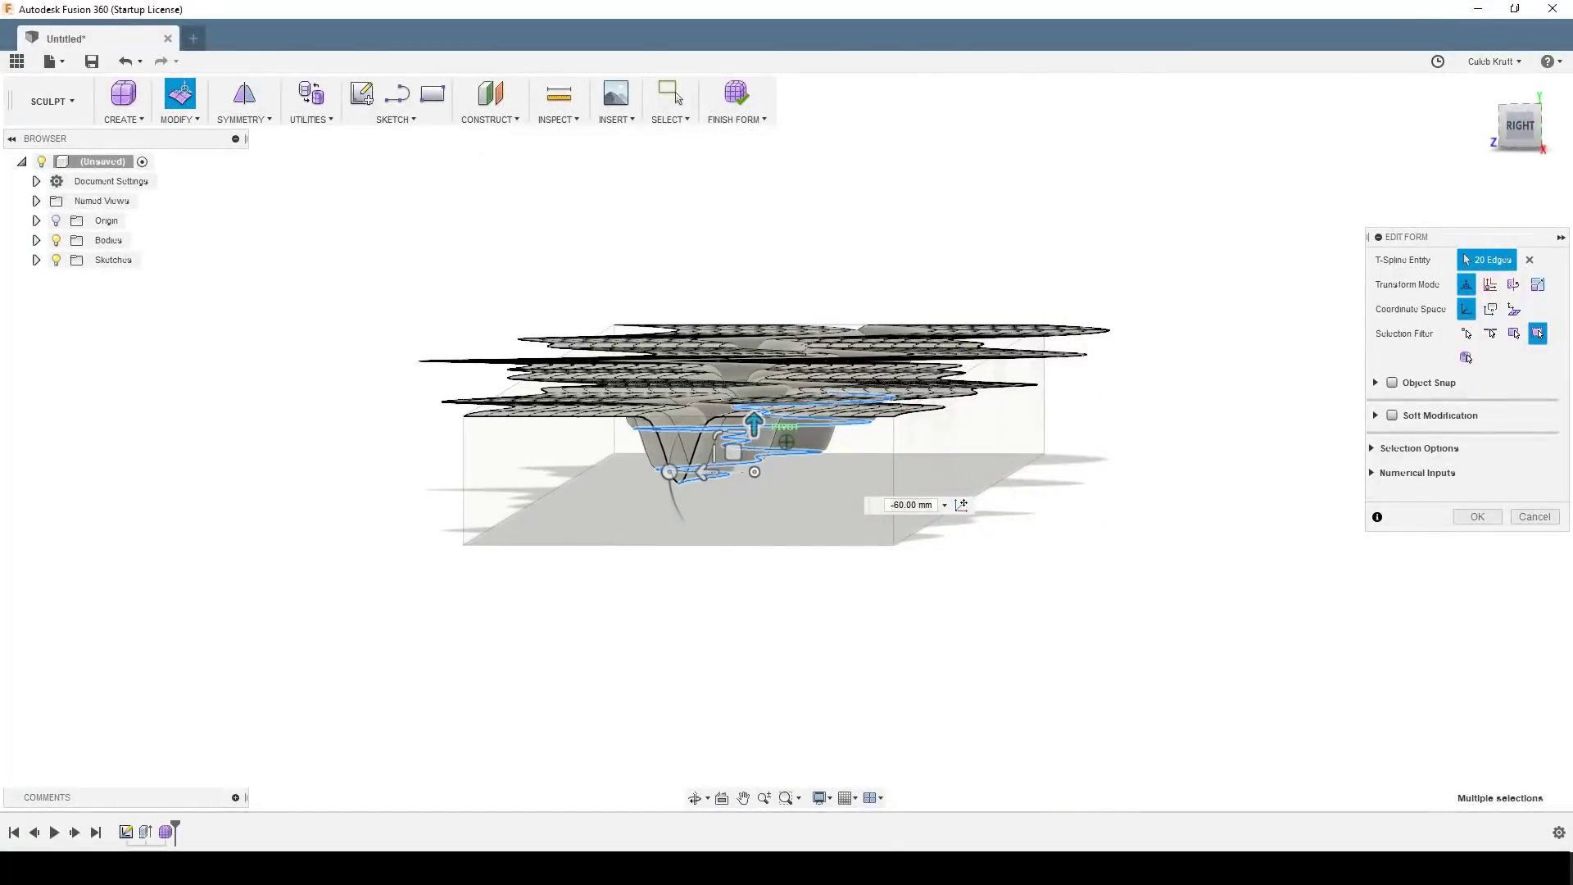
left_click_drag(754, 422, 766, 399)
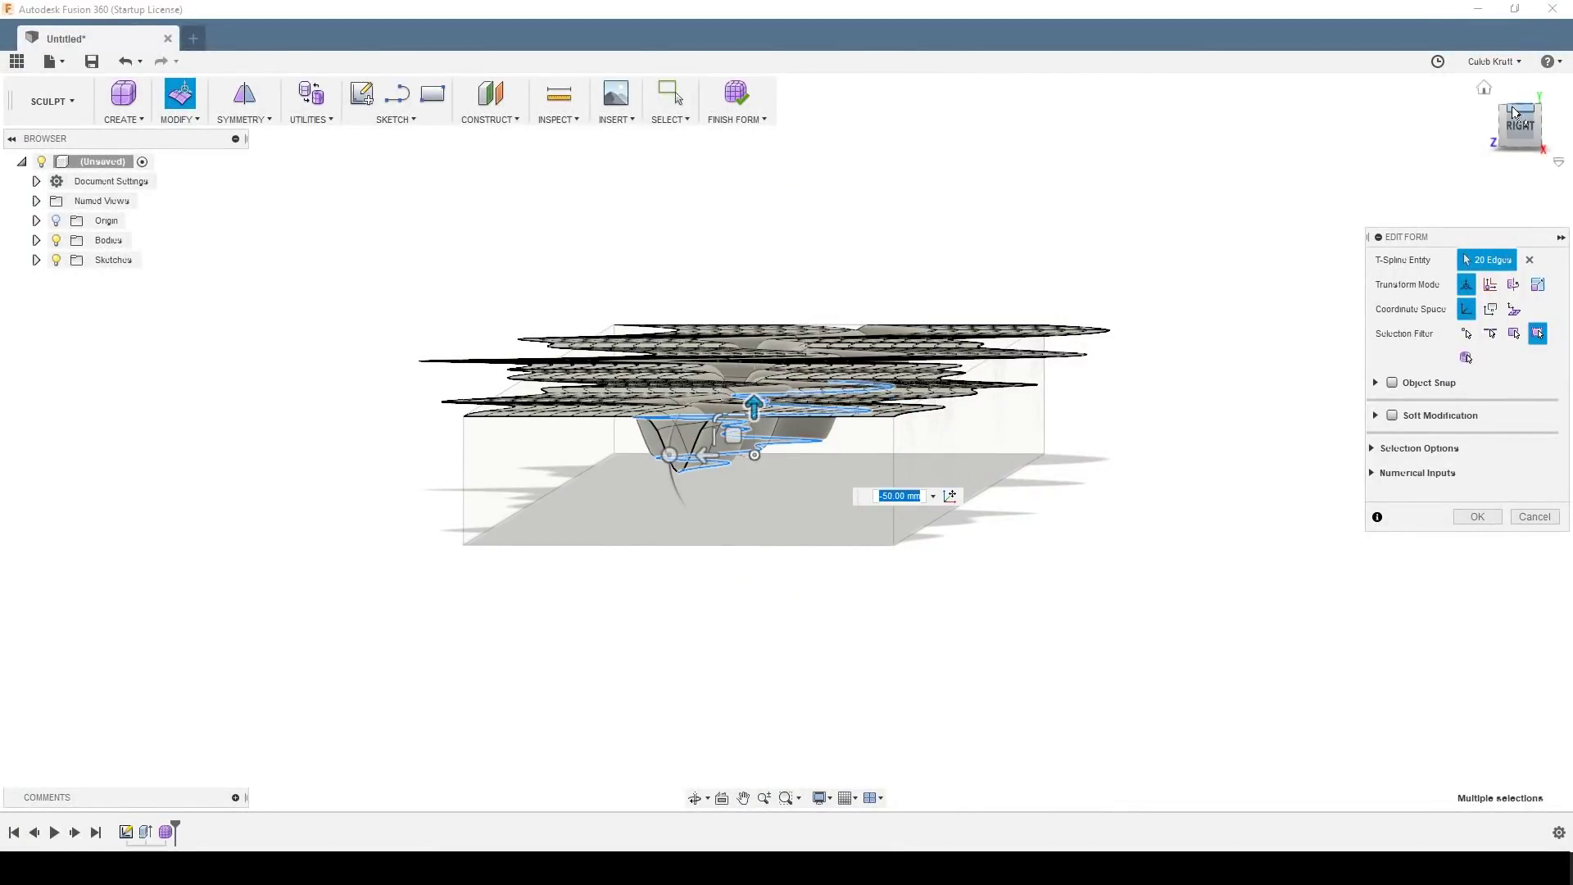
Step: Lower the next lengthwise edge loop toward the long edge about 20 mm and the loop beyond it 30 mm
left_click_drag(1519, 117, 1529, 127)
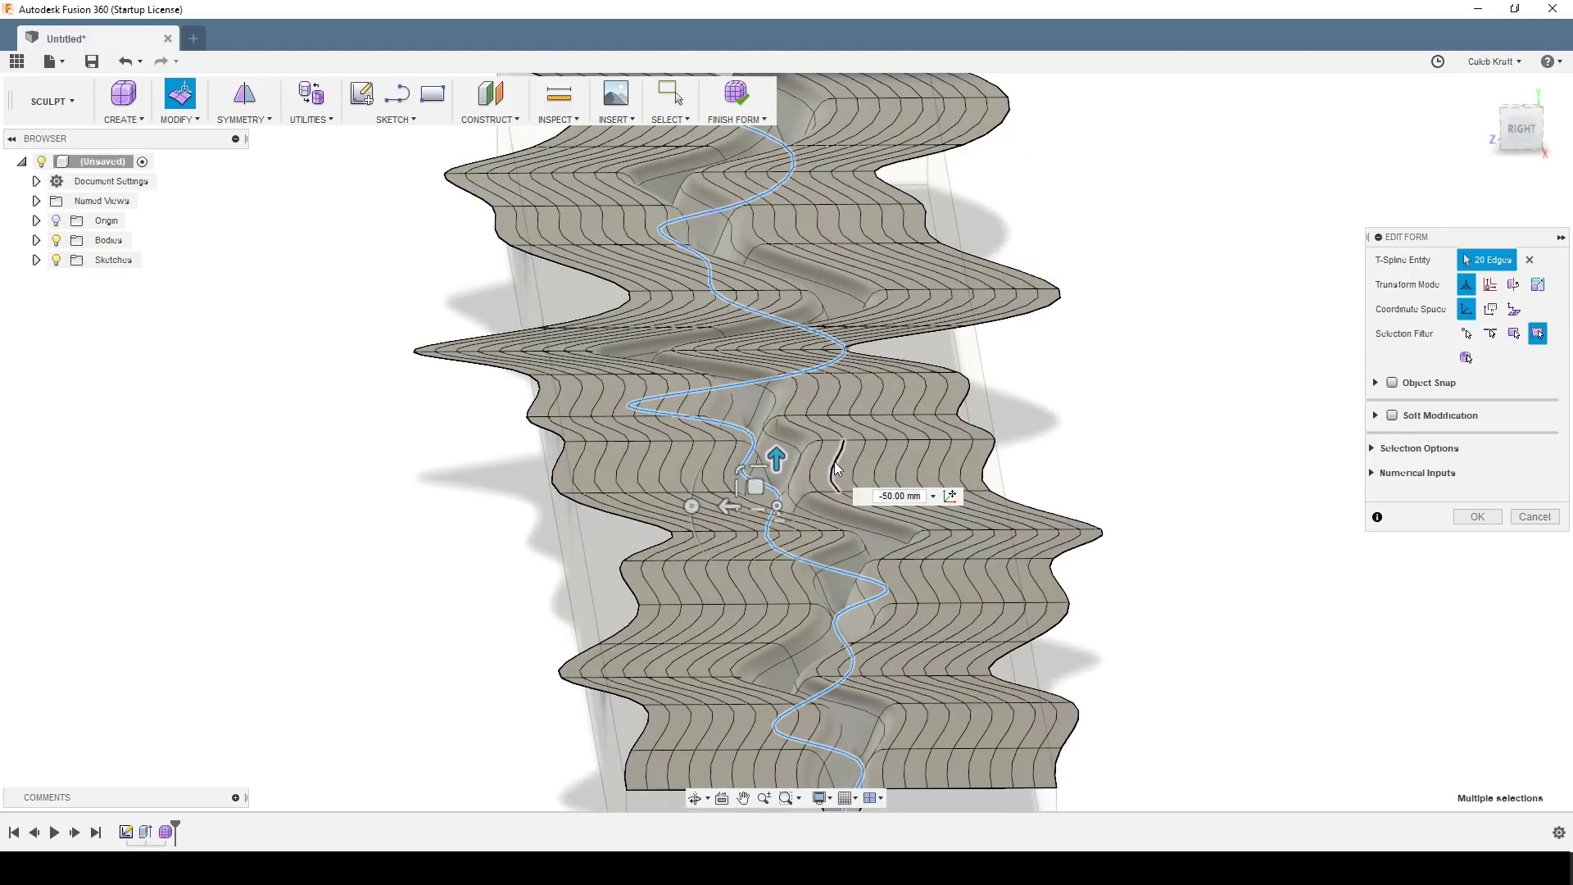
double_click(835, 465)
left_click_drag(841, 373, 848, 401)
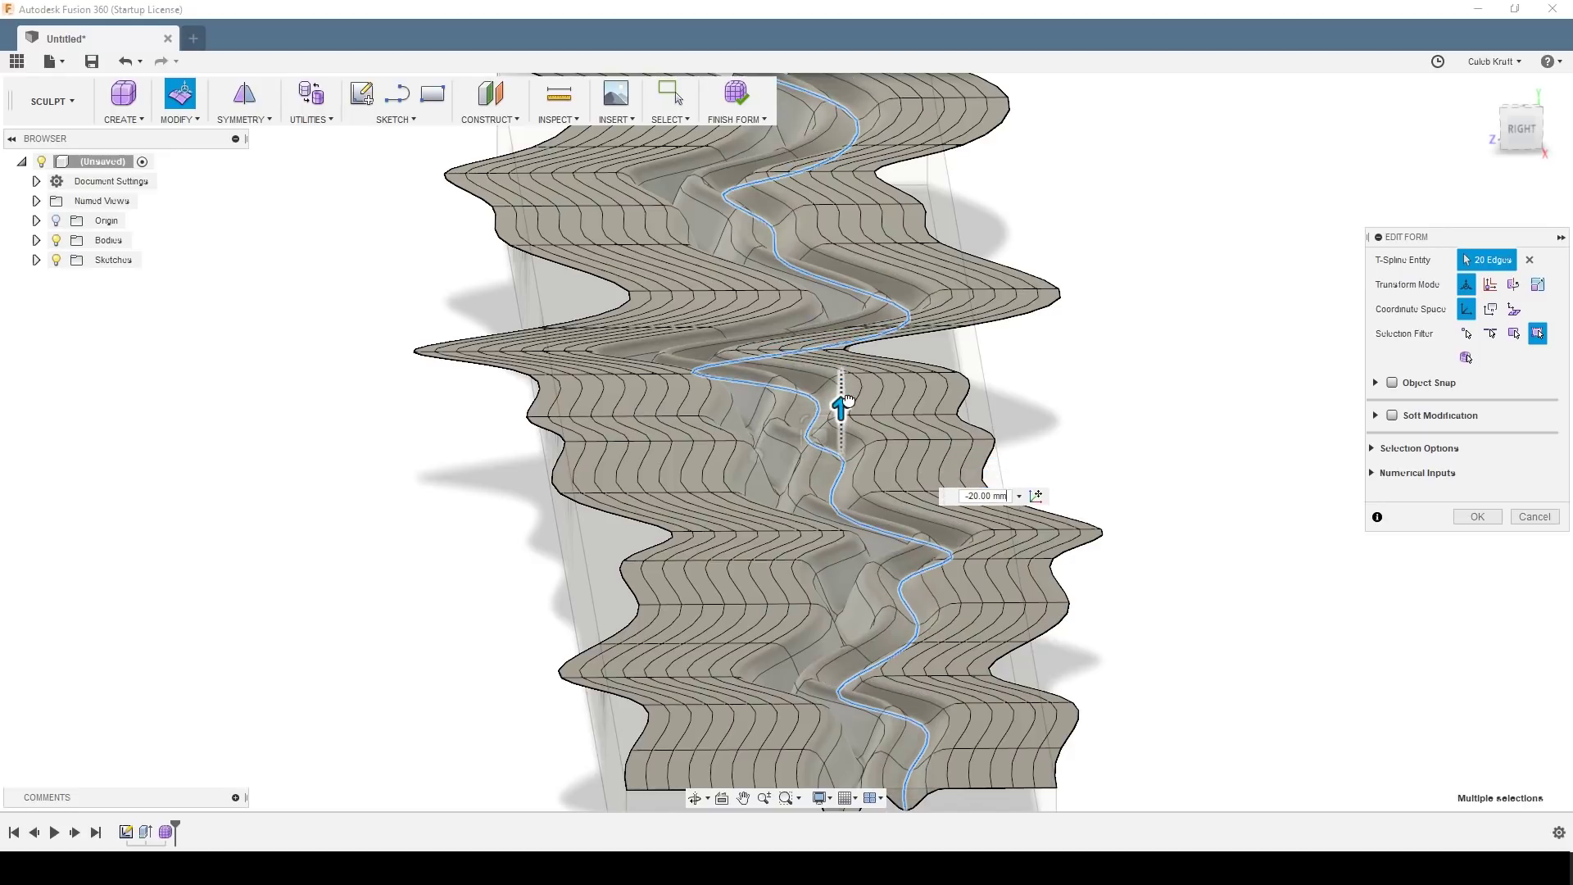
double_click(901, 462)
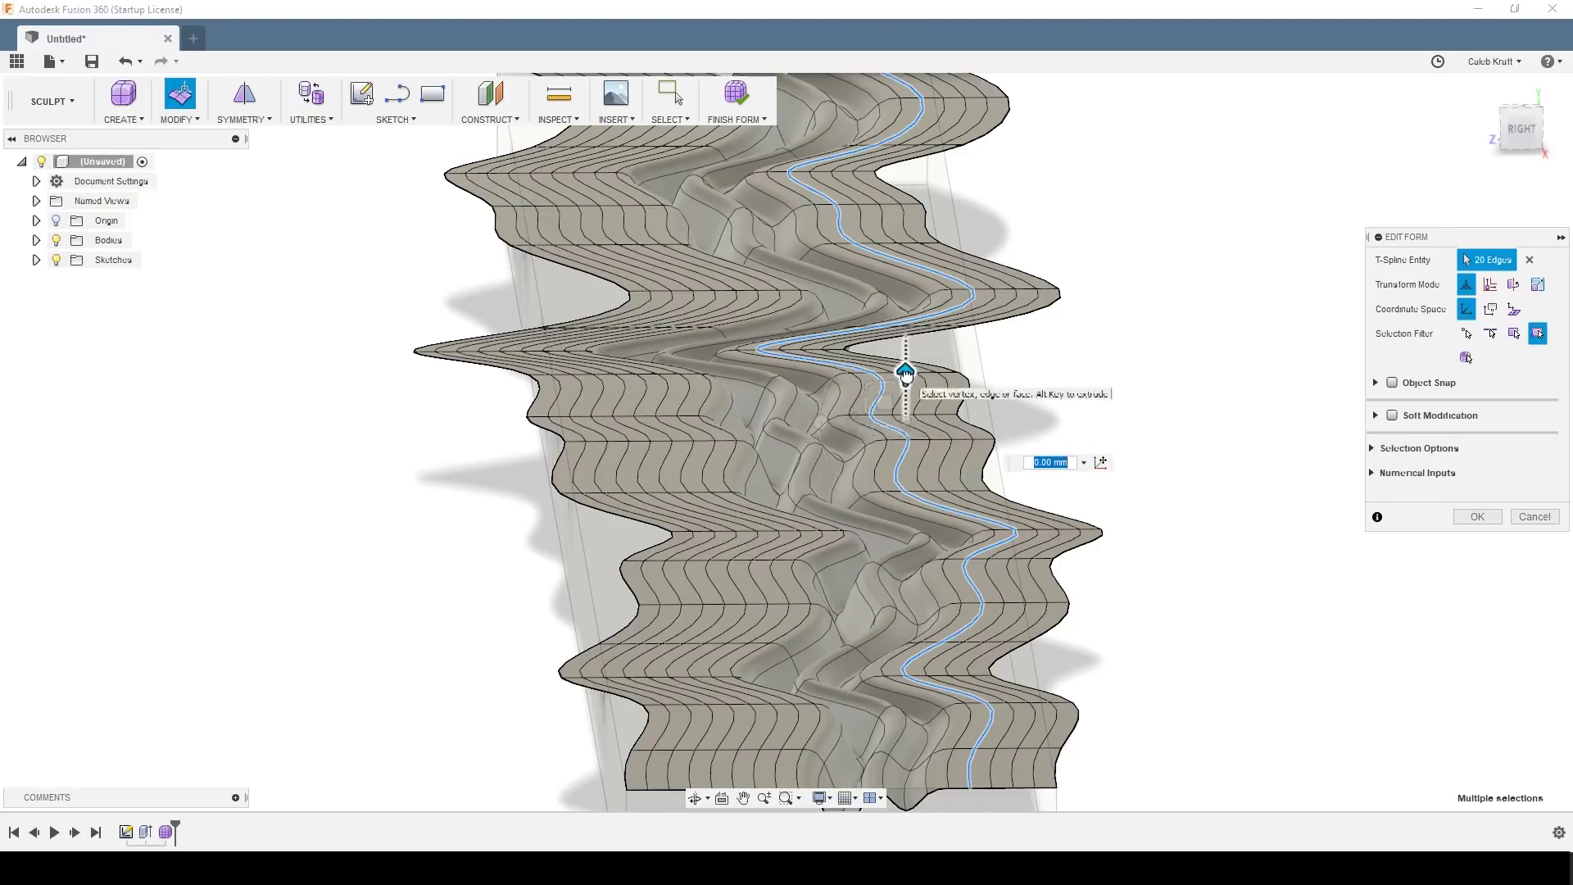
left_click_drag(906, 375, 919, 431)
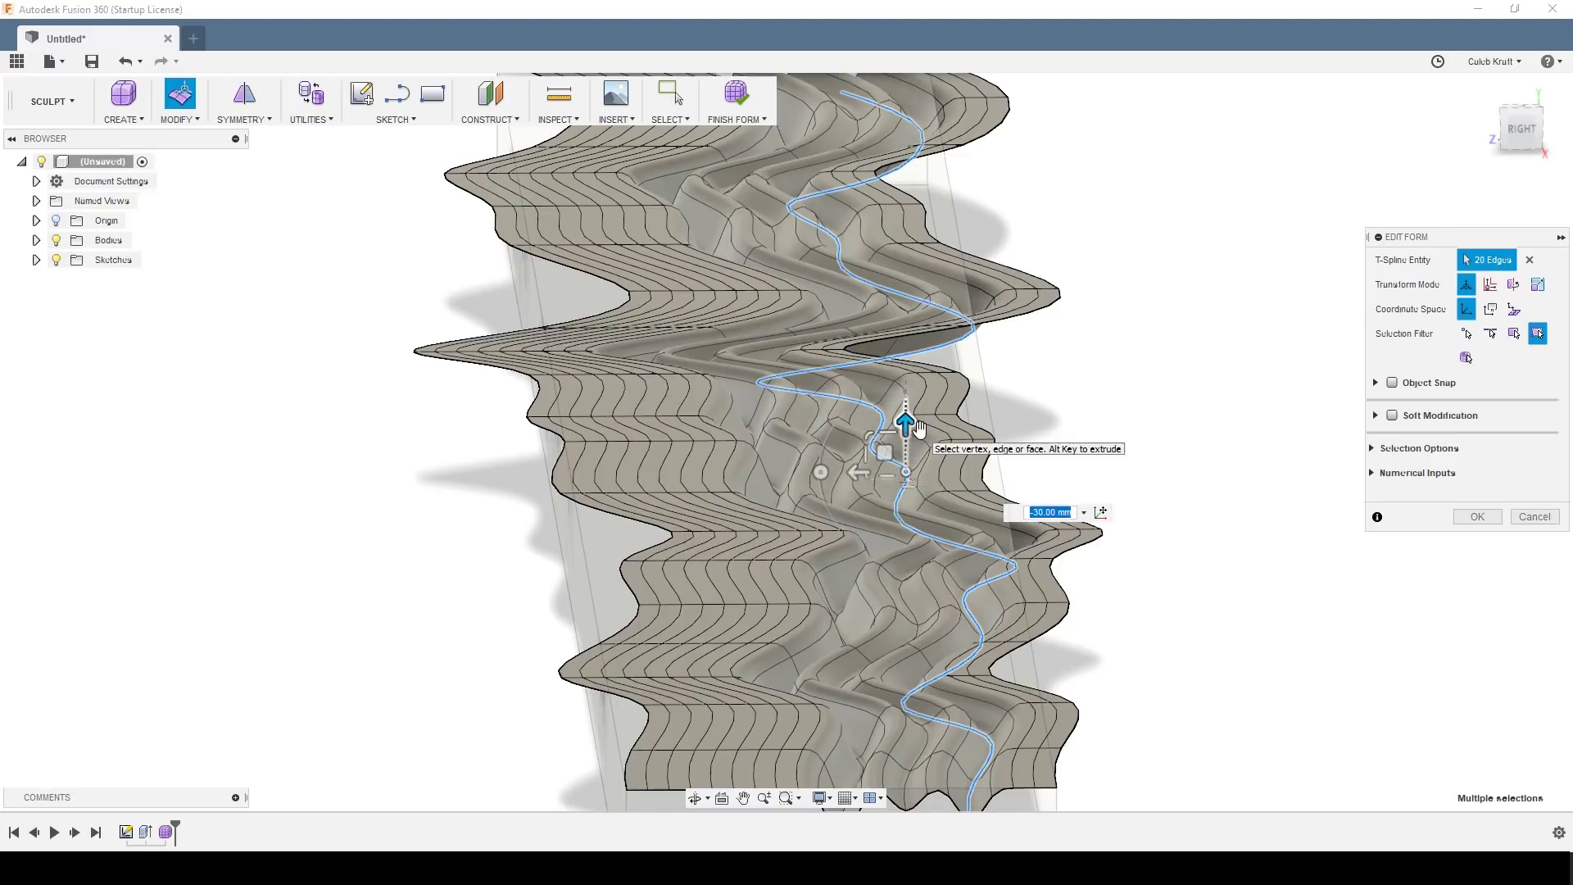
Step: Lower the lengthwise loop next to the outer long edge 40 mm, and lower it further into the block in the Right view
double_click(967, 474)
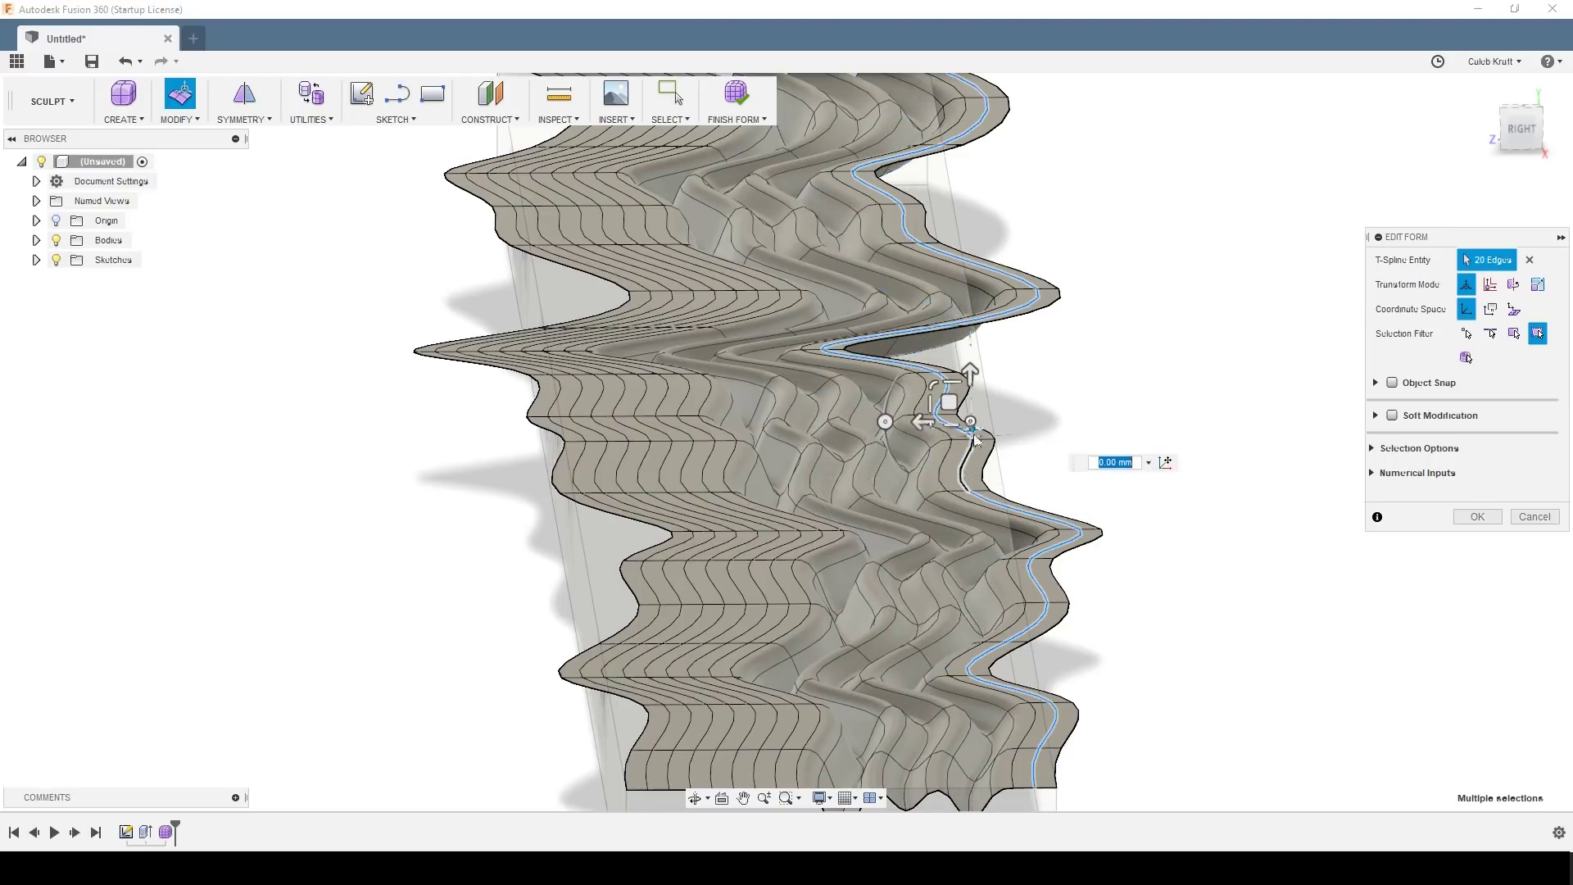
left_click_drag(970, 373, 973, 442)
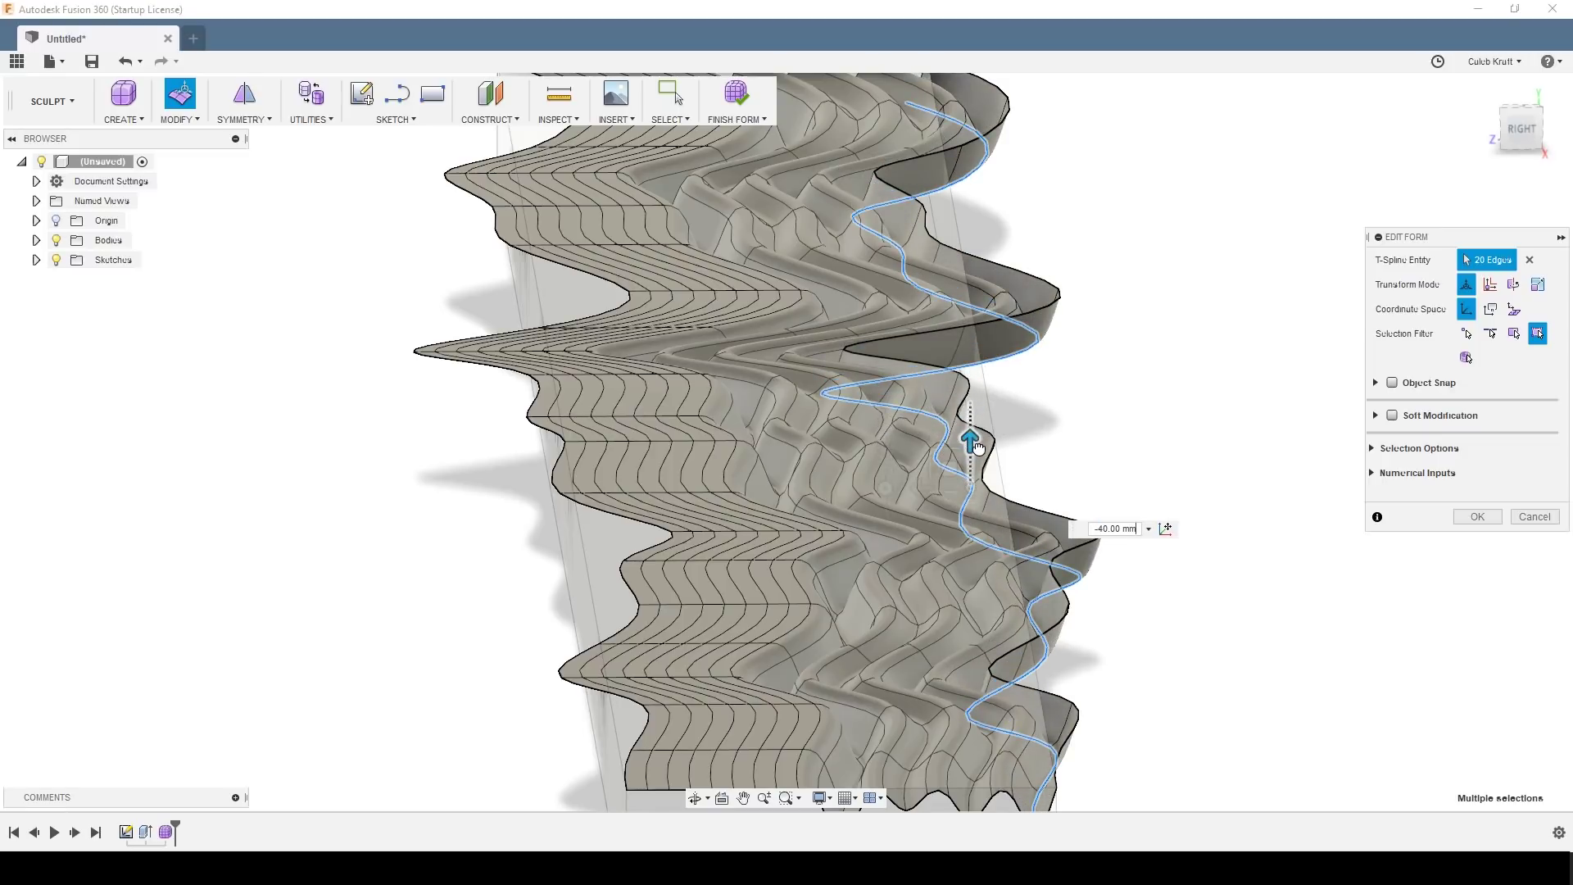
left_click_drag(1520, 129, 1514, 115)
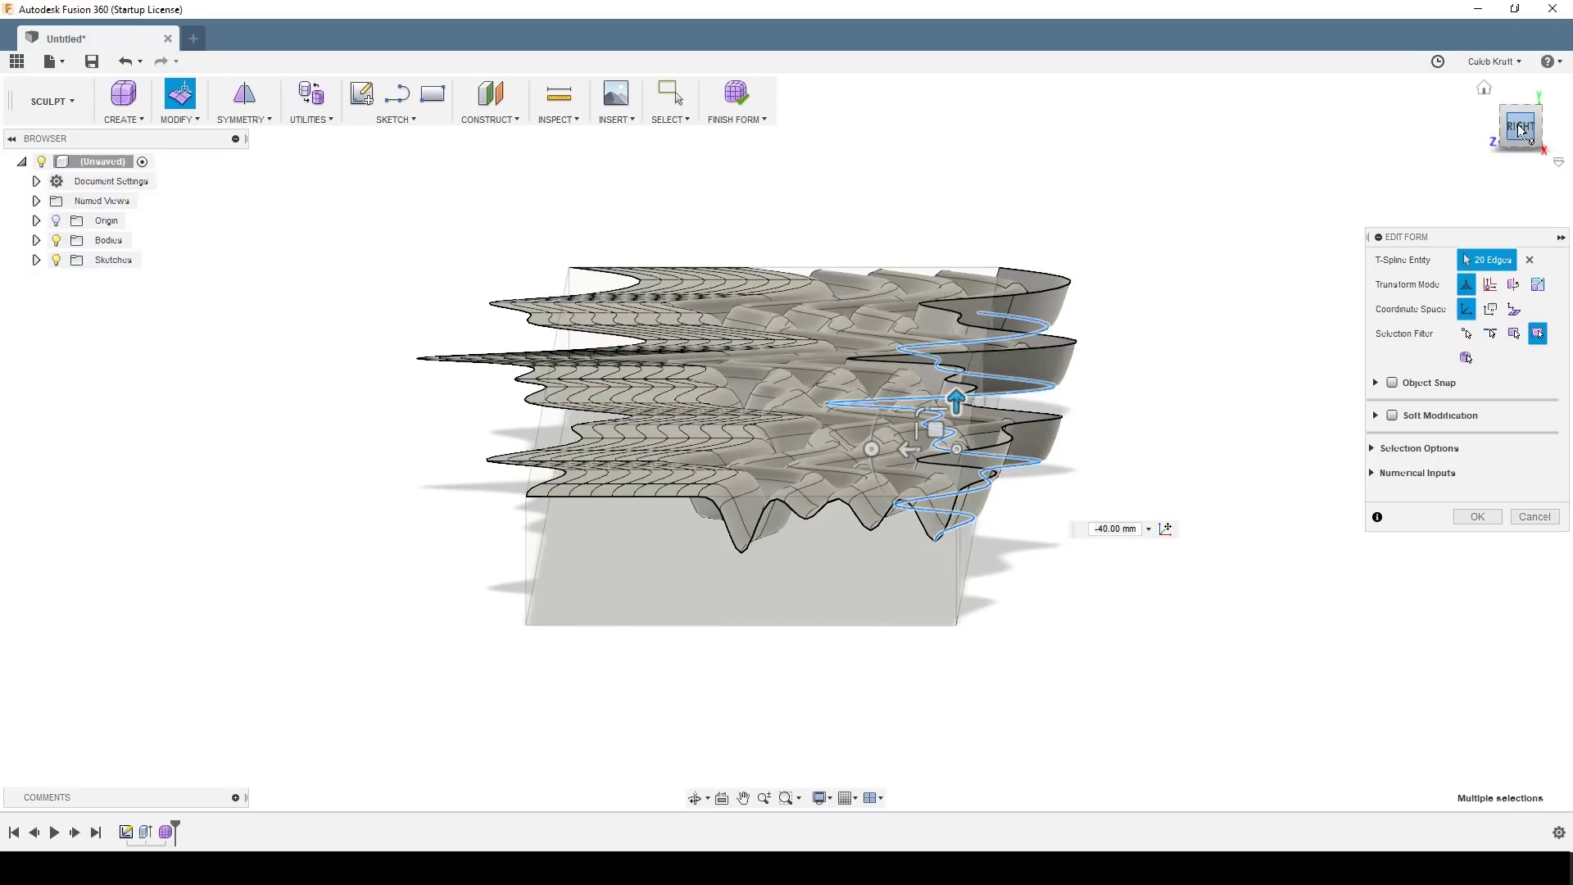
left_click(1521, 128)
left_click_drag(960, 380, 974, 476)
Step: Lower the adjacent outer long edge loop toward the block's underside and shift it outward by -60 mm
left_click(1520, 95)
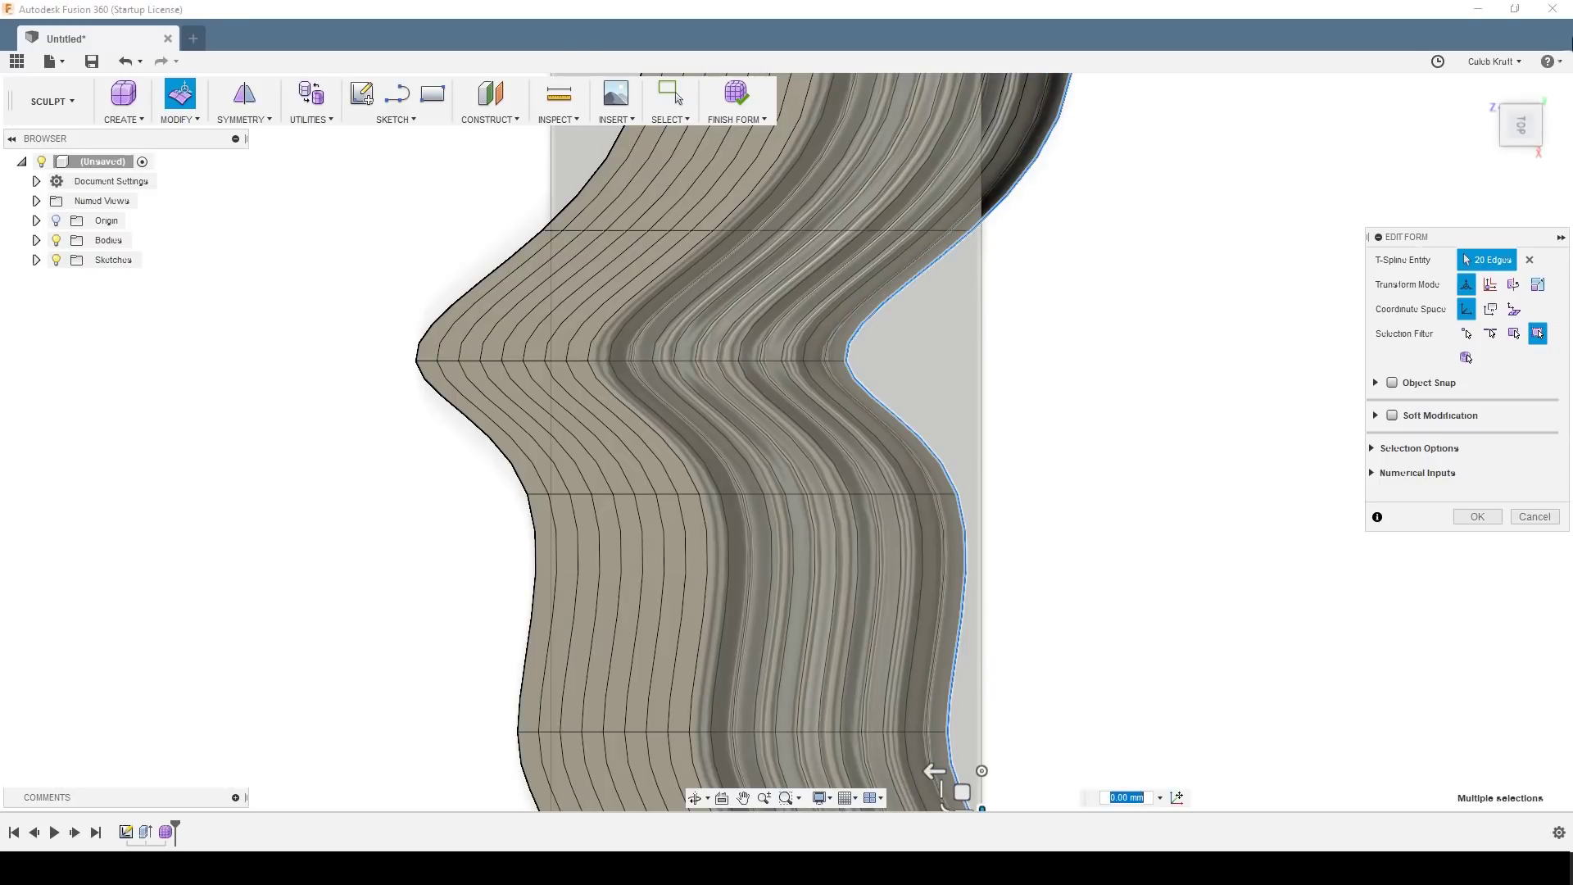
left_click(1534, 147)
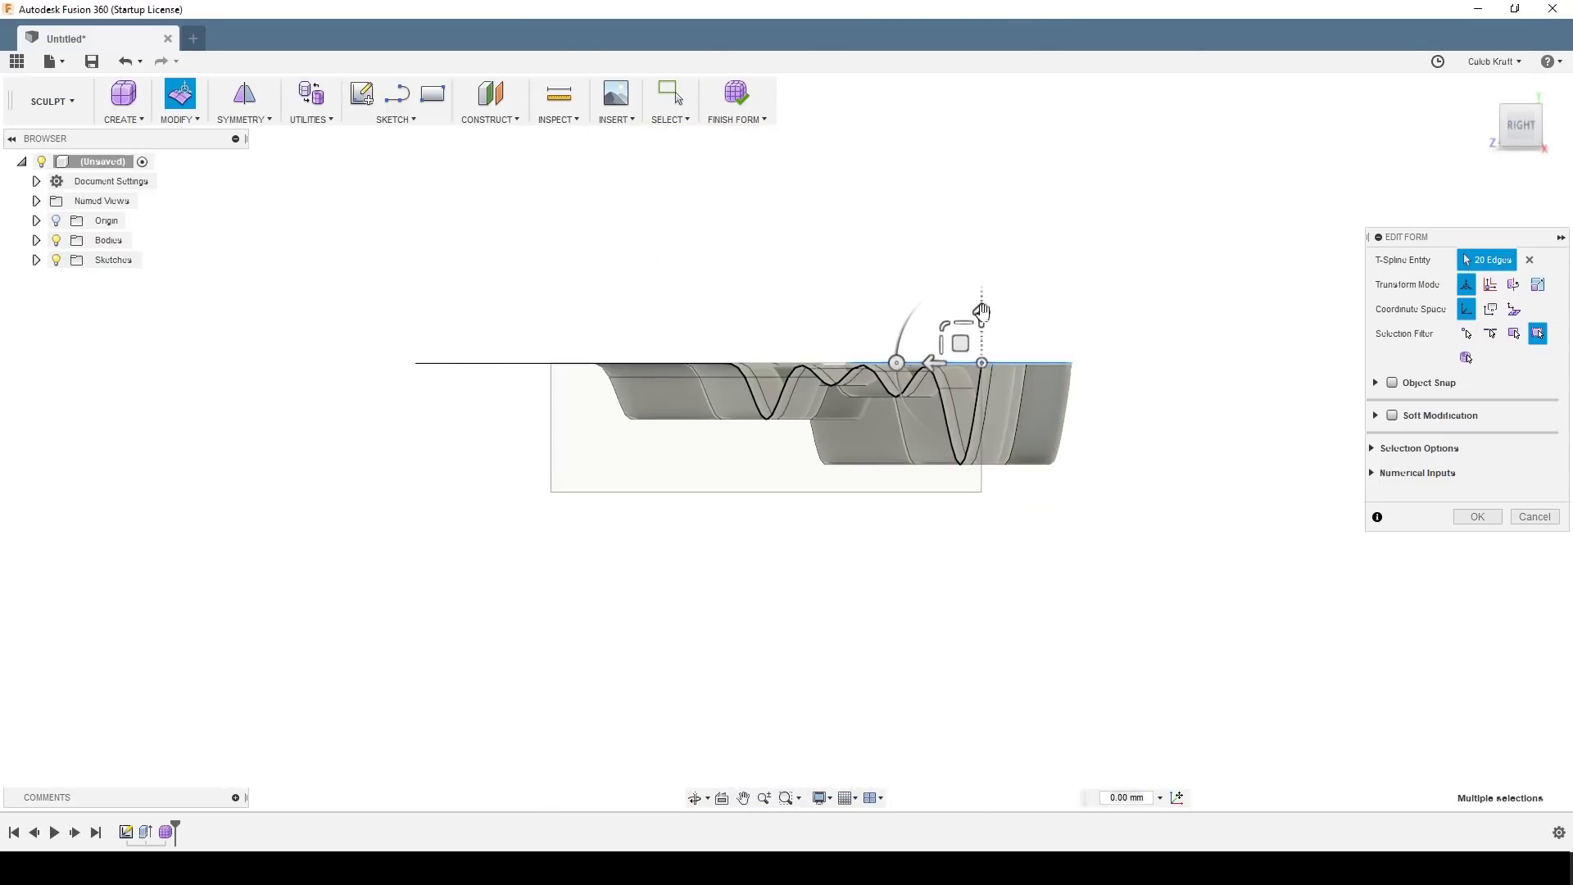
left_click_drag(981, 311, 1024, 426)
left_click_drag(935, 482, 1054, 483)
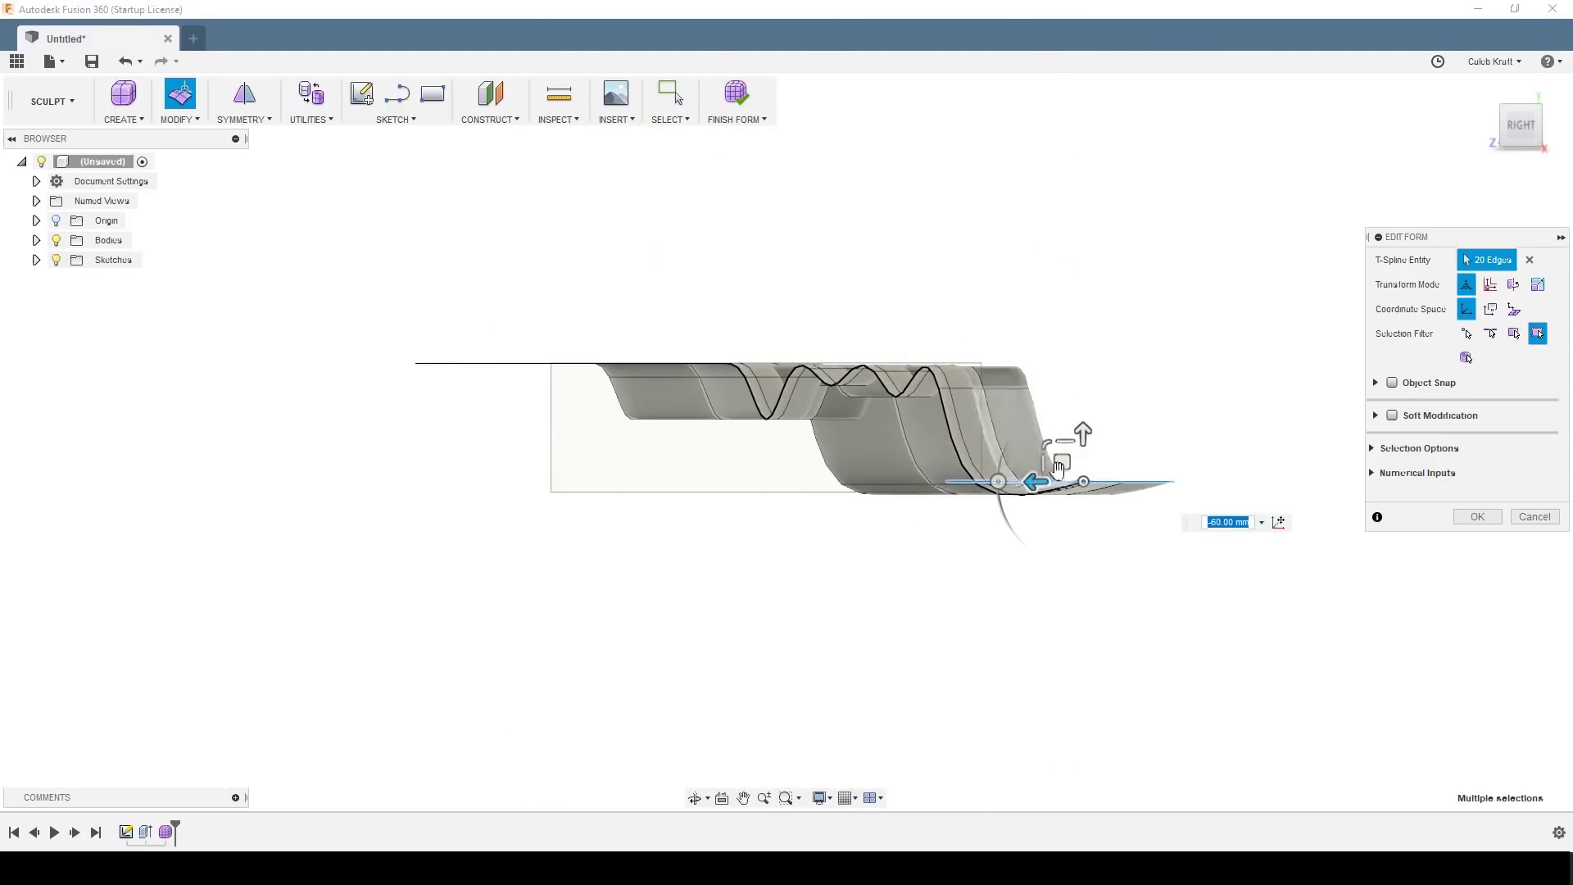
Step: Lower the lengthwise valley loop beside the deep slope, add its neighbouring loop to the selection, and lower both 40 mm
scroll(915, 396, "up", 5)
double_click(857, 389)
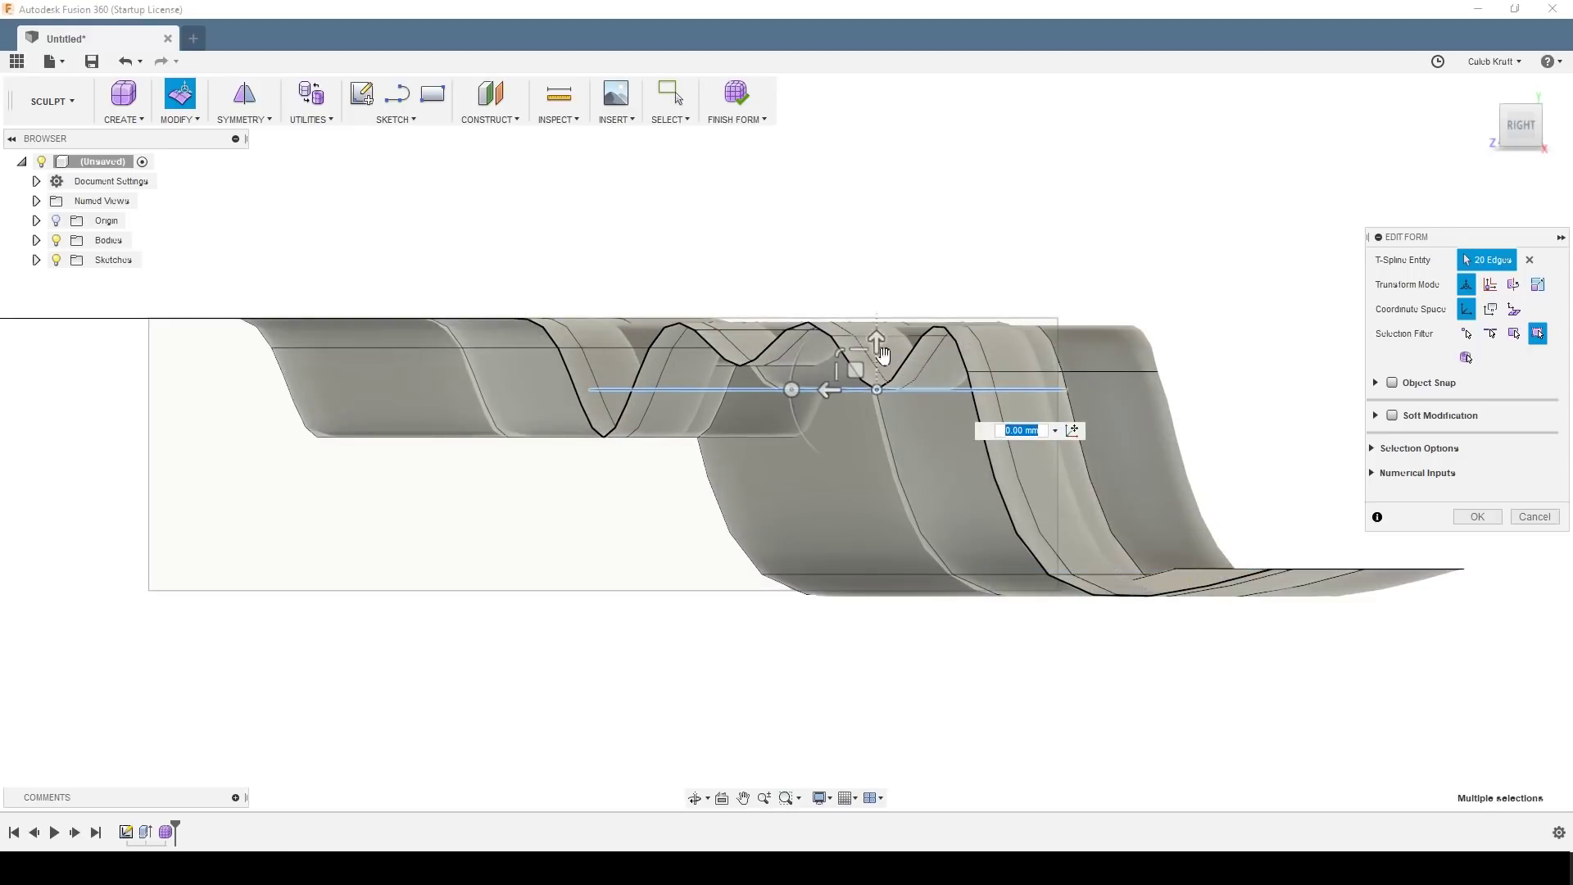
left_click_drag(877, 349, 877, 416)
middle_click_drag(1176, 238, 1190, 267, "shift")
double_click(1085, 621, "shift")
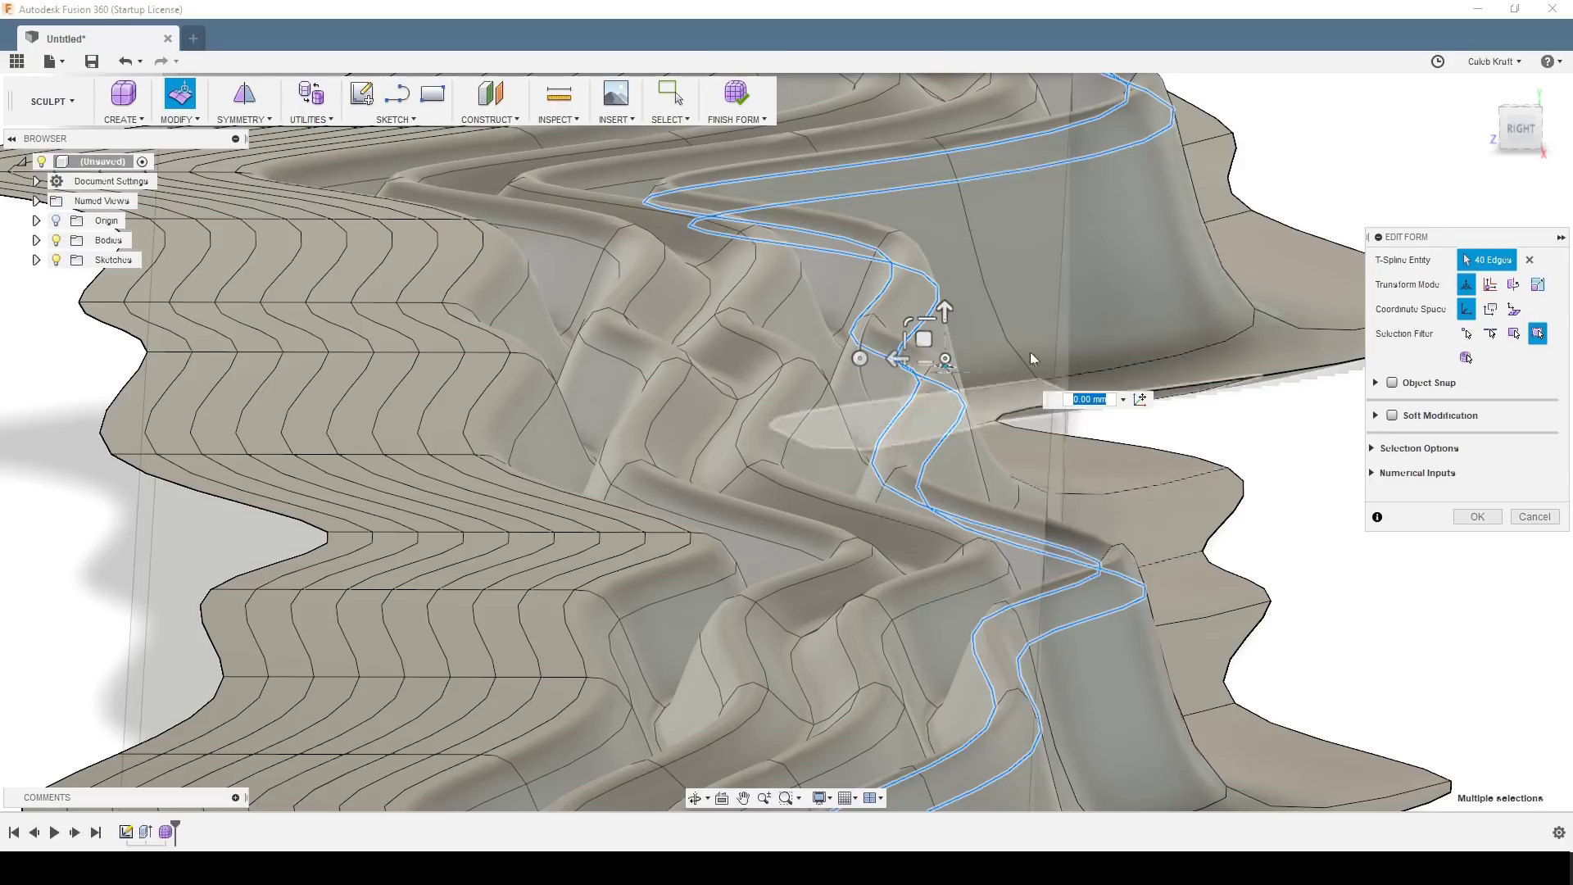
left_click_drag(953, 322, 1003, 459)
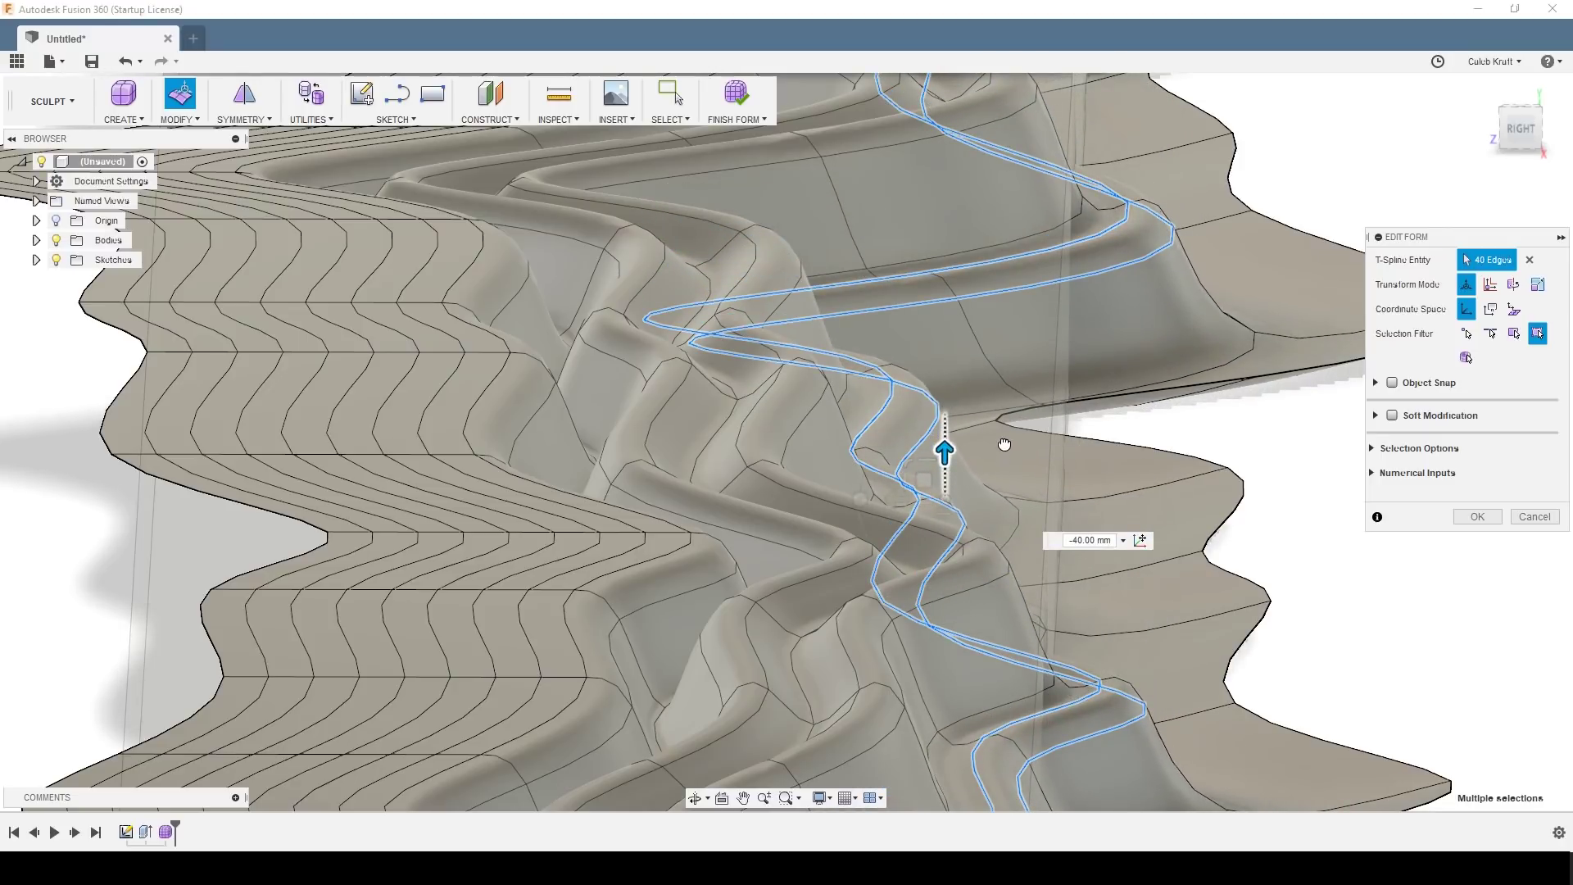
Step: Rotate the two selected lengthwise loops by -10 degrees
middle_click_drag(985, 490, 987, 477, "shift")
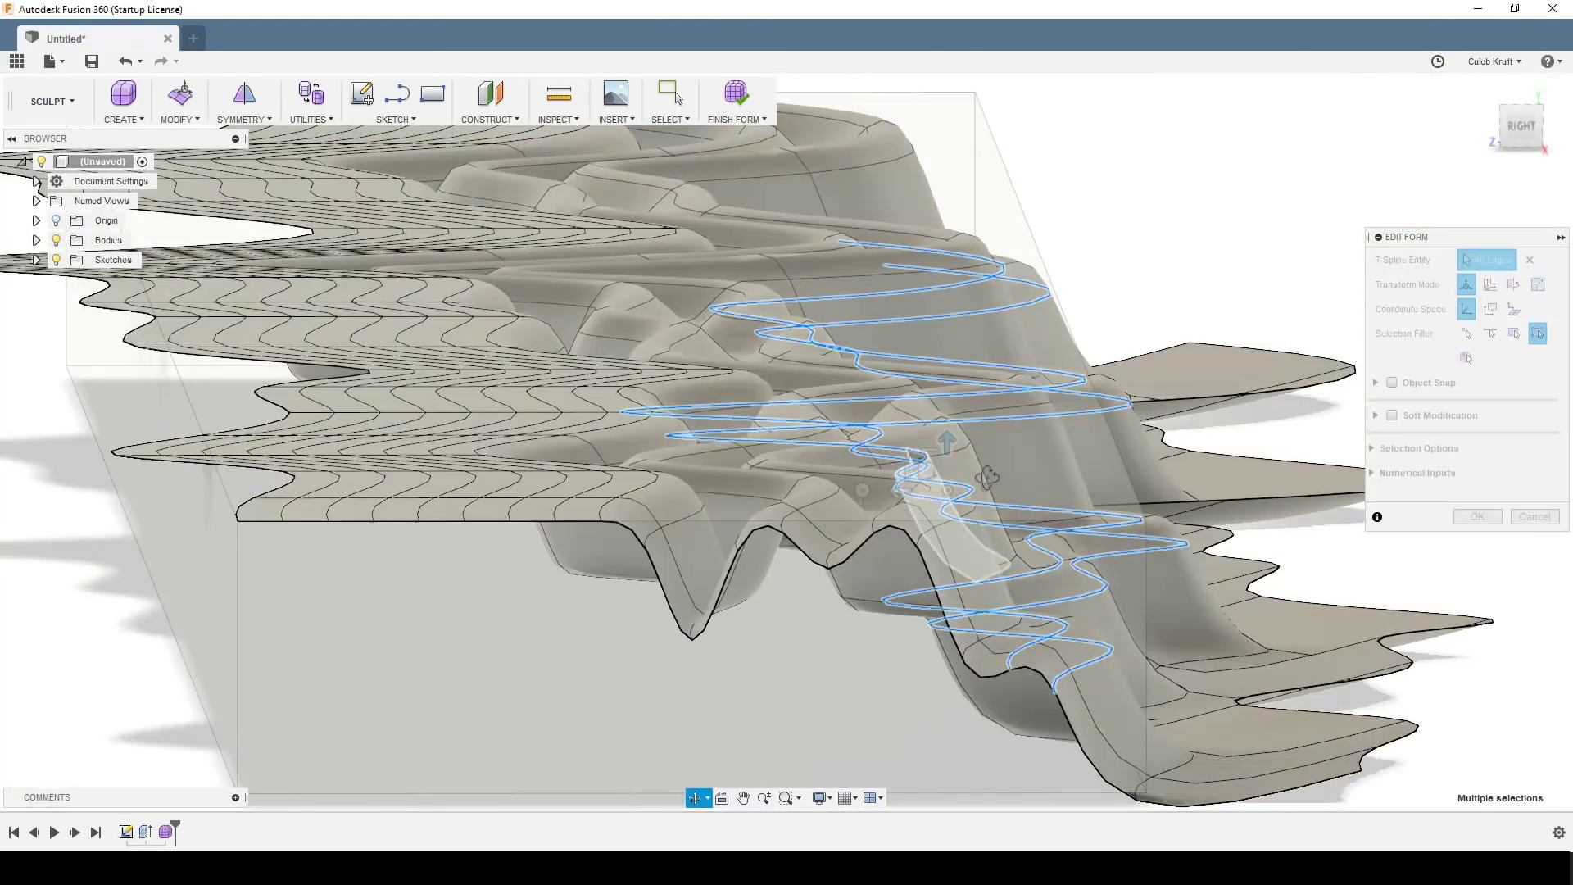
scroll(972, 435, "up", 2)
scroll(970, 436, "down", 3)
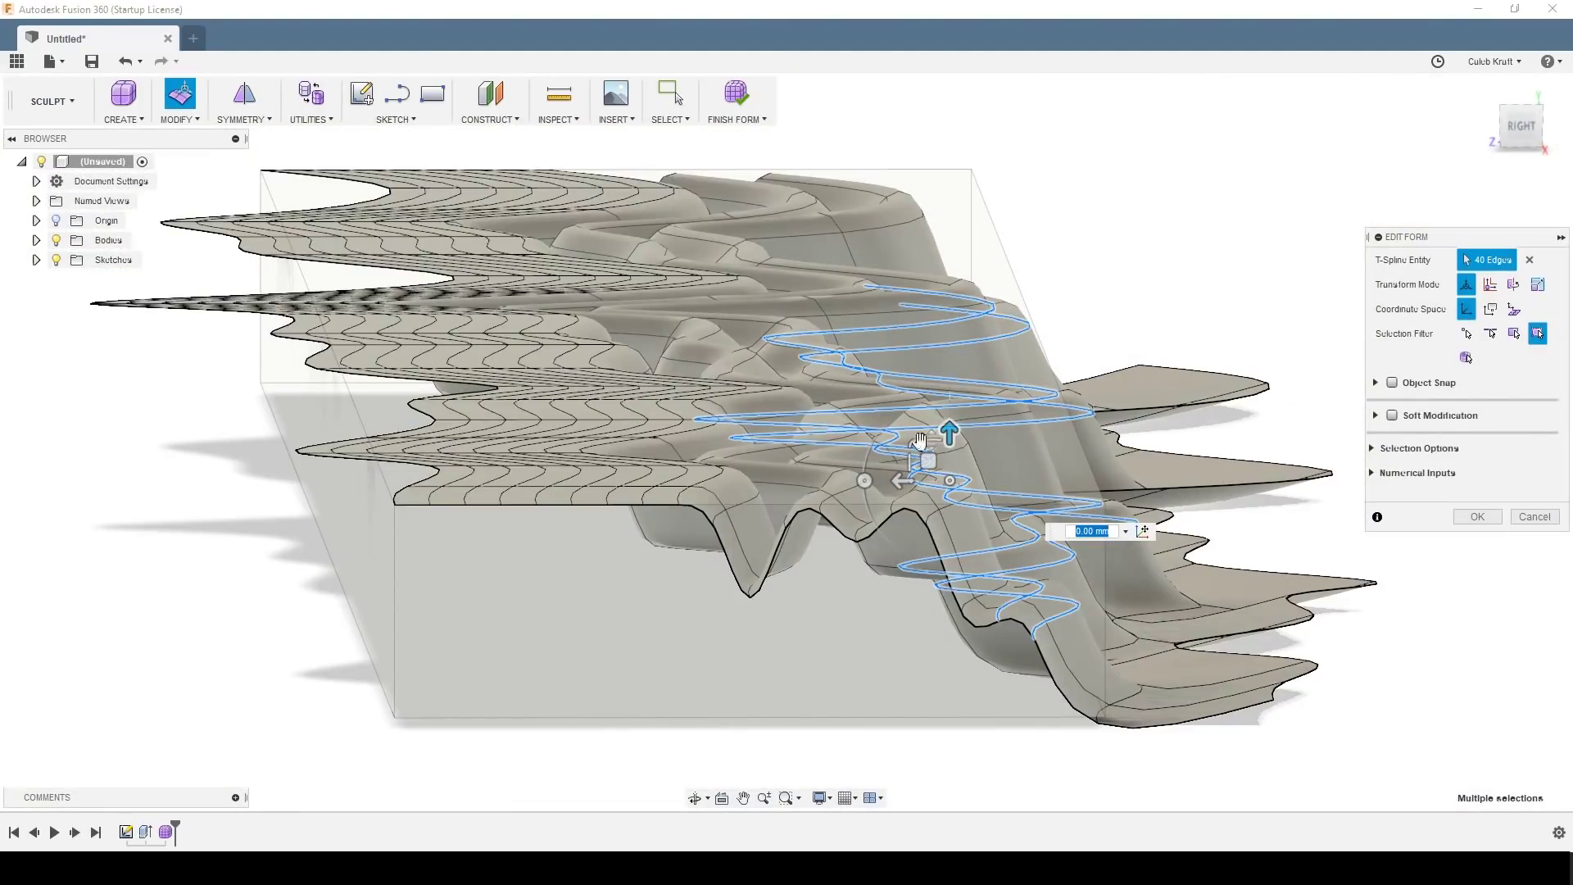
mouse_move(865, 480)
left_mouse_down()
mouse_move(874, 446)
mouse_move(876, 469)
left_mouse_up()
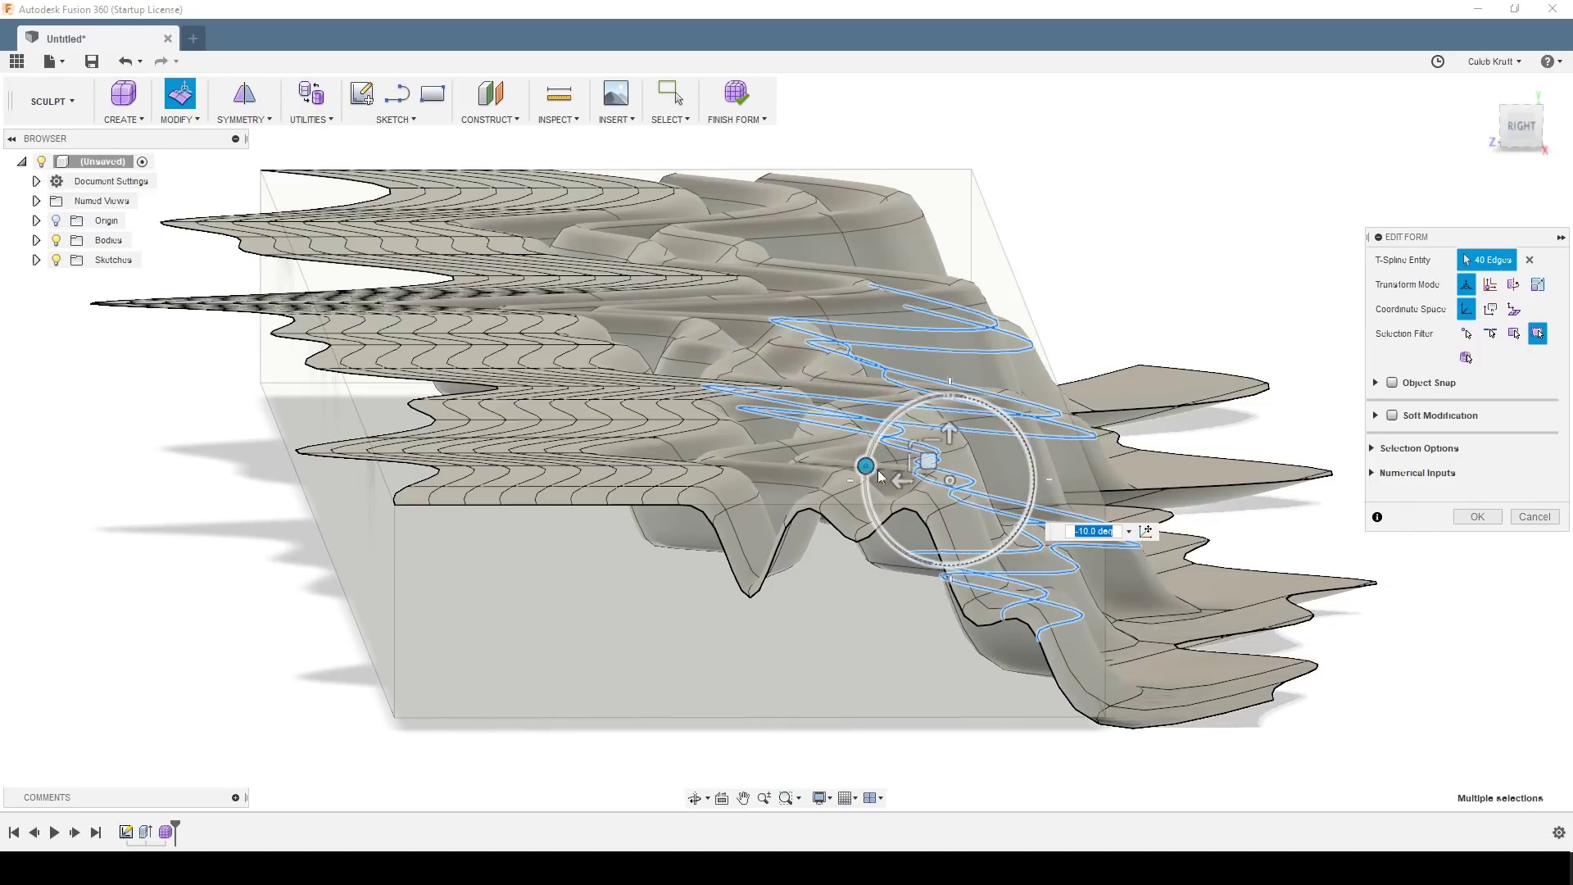
Step: Select the next two lengthwise loops toward the flat side, lower them together and tilt them slightly
middle_click_drag(1264, 276, 1228, 265, "shift")
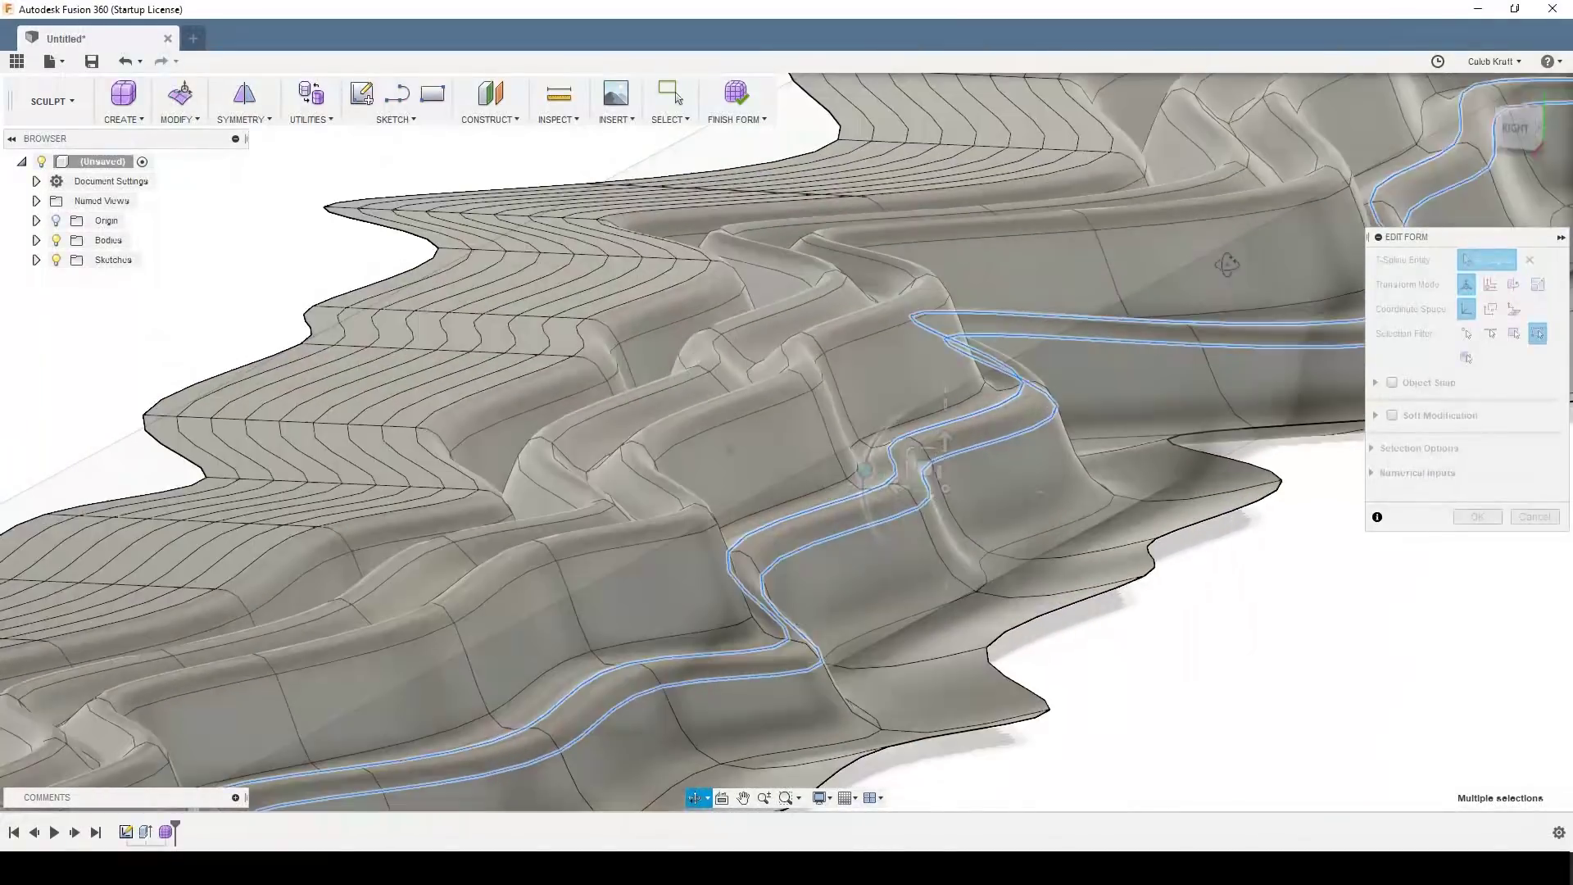
double_click(755, 414)
middle_click_drag(756, 414, 617, 459, "shift")
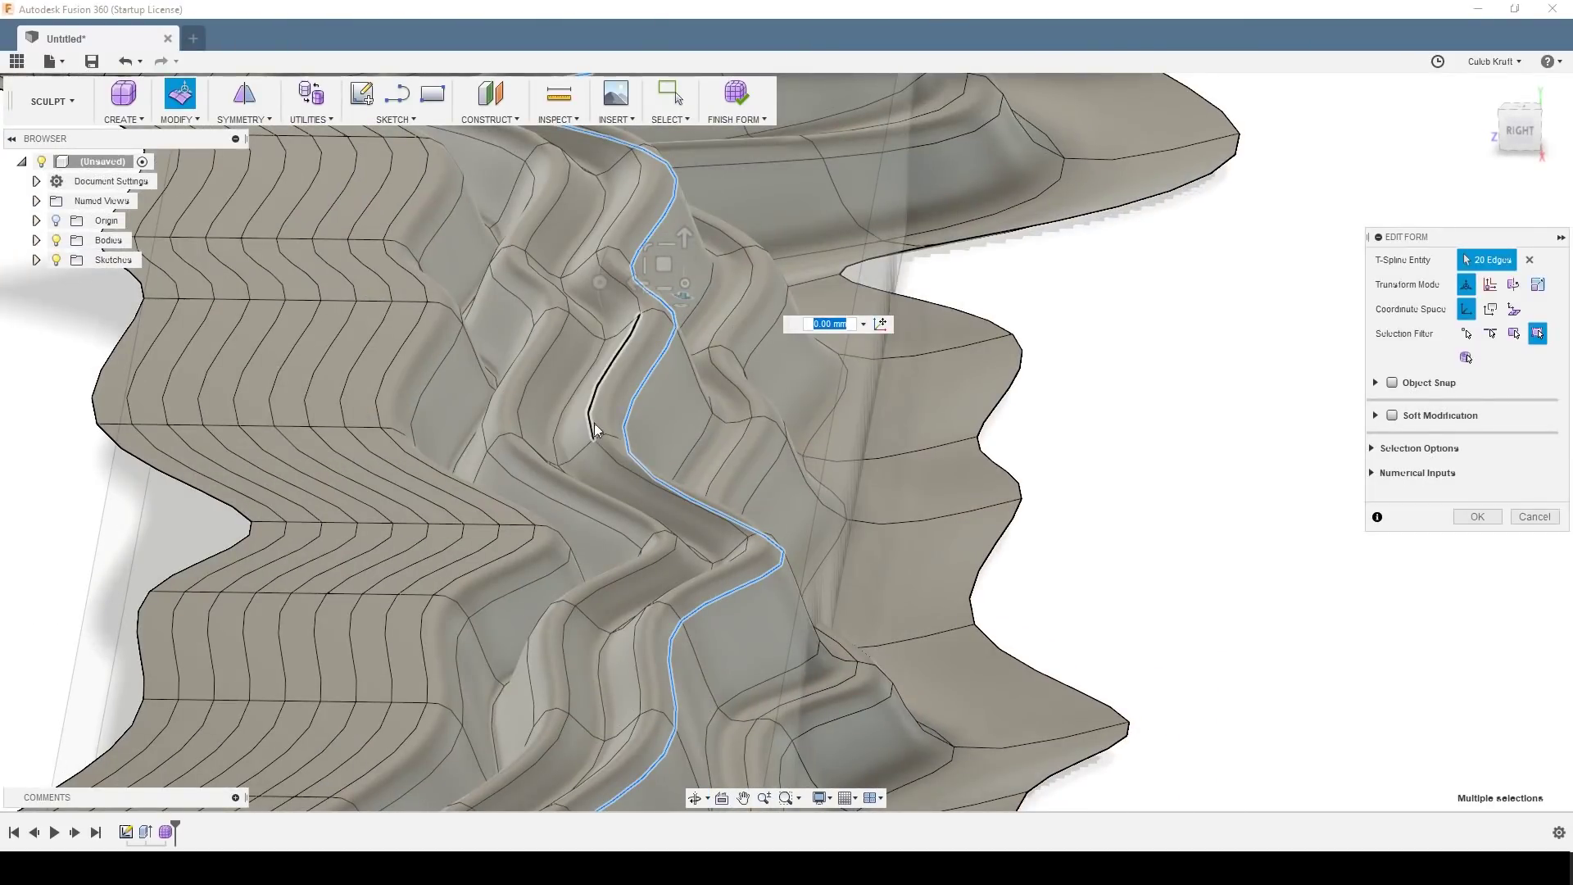
double_click(596, 431, "shift")
middle_click_drag(745, 450, 748, 432, "shift")
left_click_drag(609, 407, 630, 493)
left_click_drag(527, 531, 525, 528)
middle_click_drag(997, 537, 1239, 381, "shift")
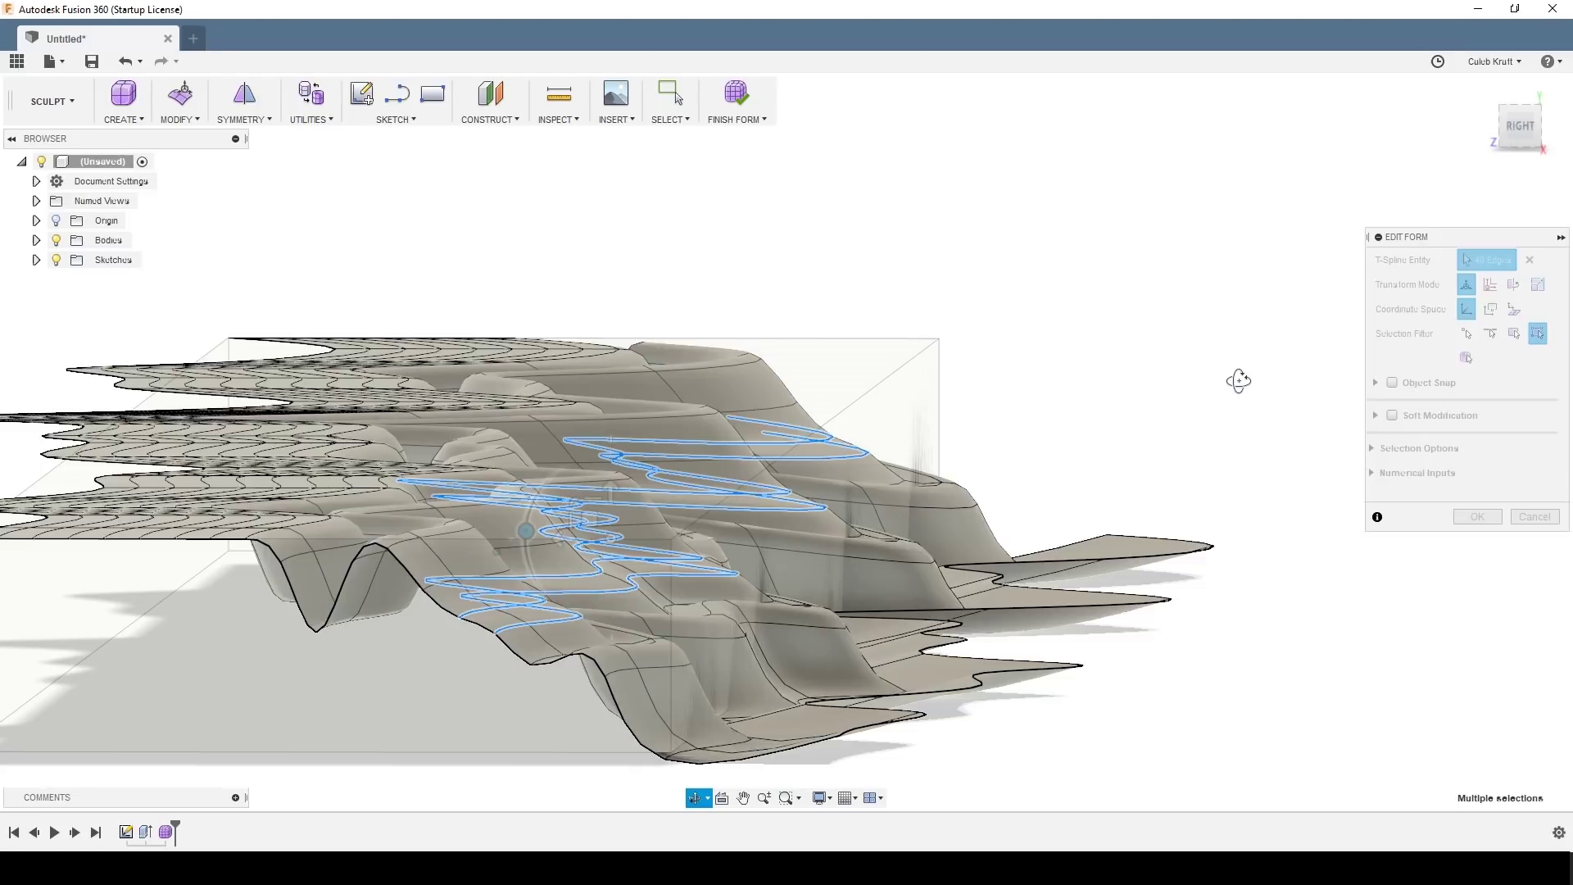
middle_click_drag(1239, 381, 1193, 398, "shift")
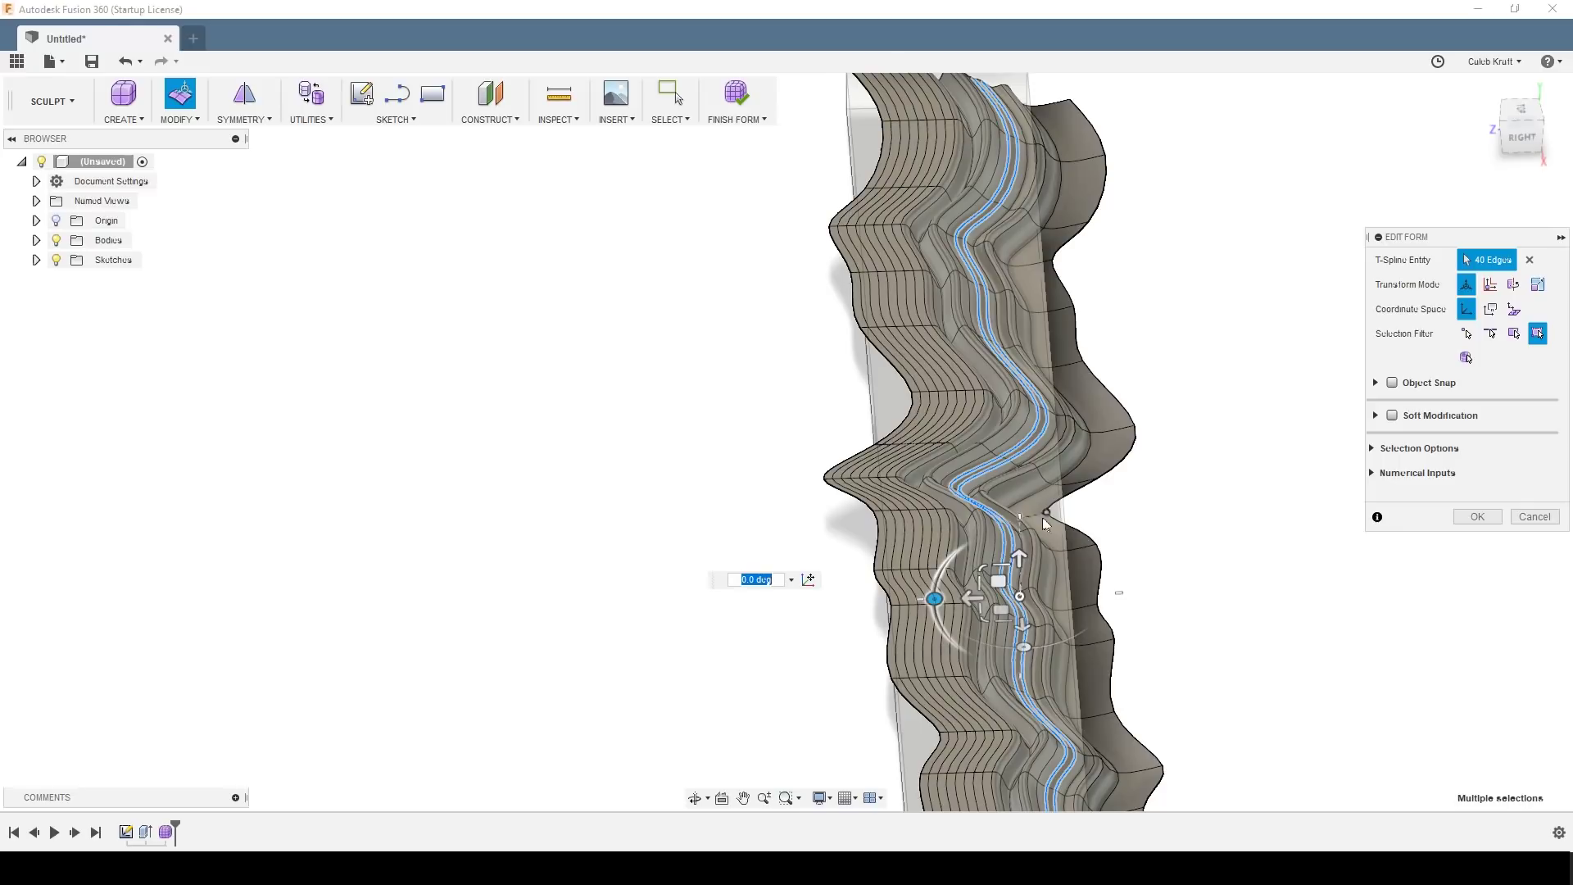
Step: Pull a single vertex beside the sharp bend on the slope outward in negative Z and clear the selection
left_click(1044, 515)
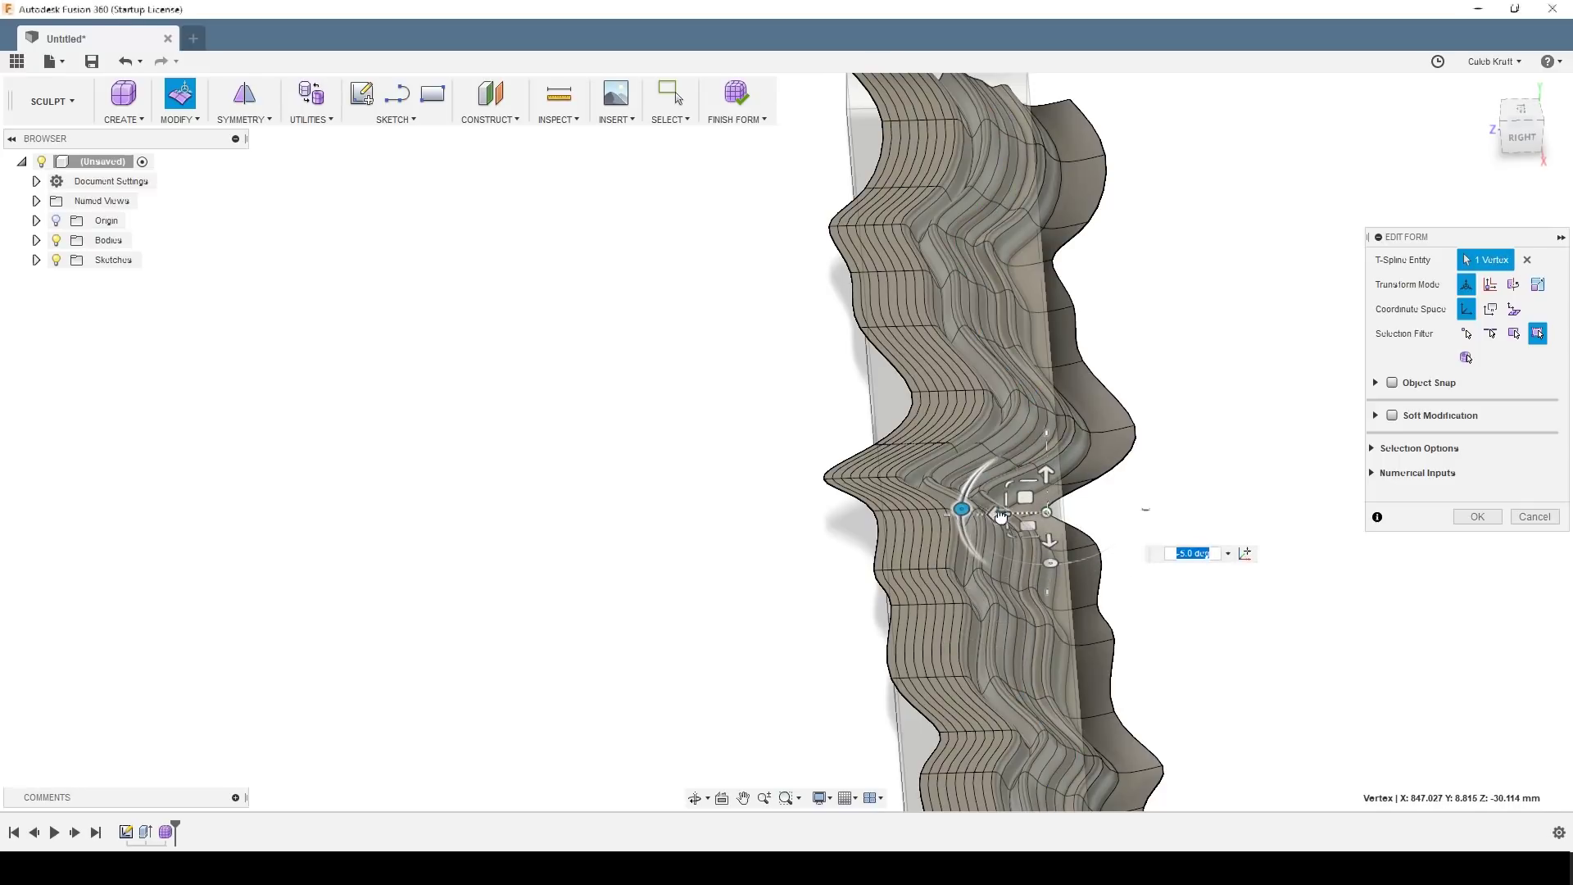
left_click_drag(1000, 516, 1039, 515)
left_click(1306, 768)
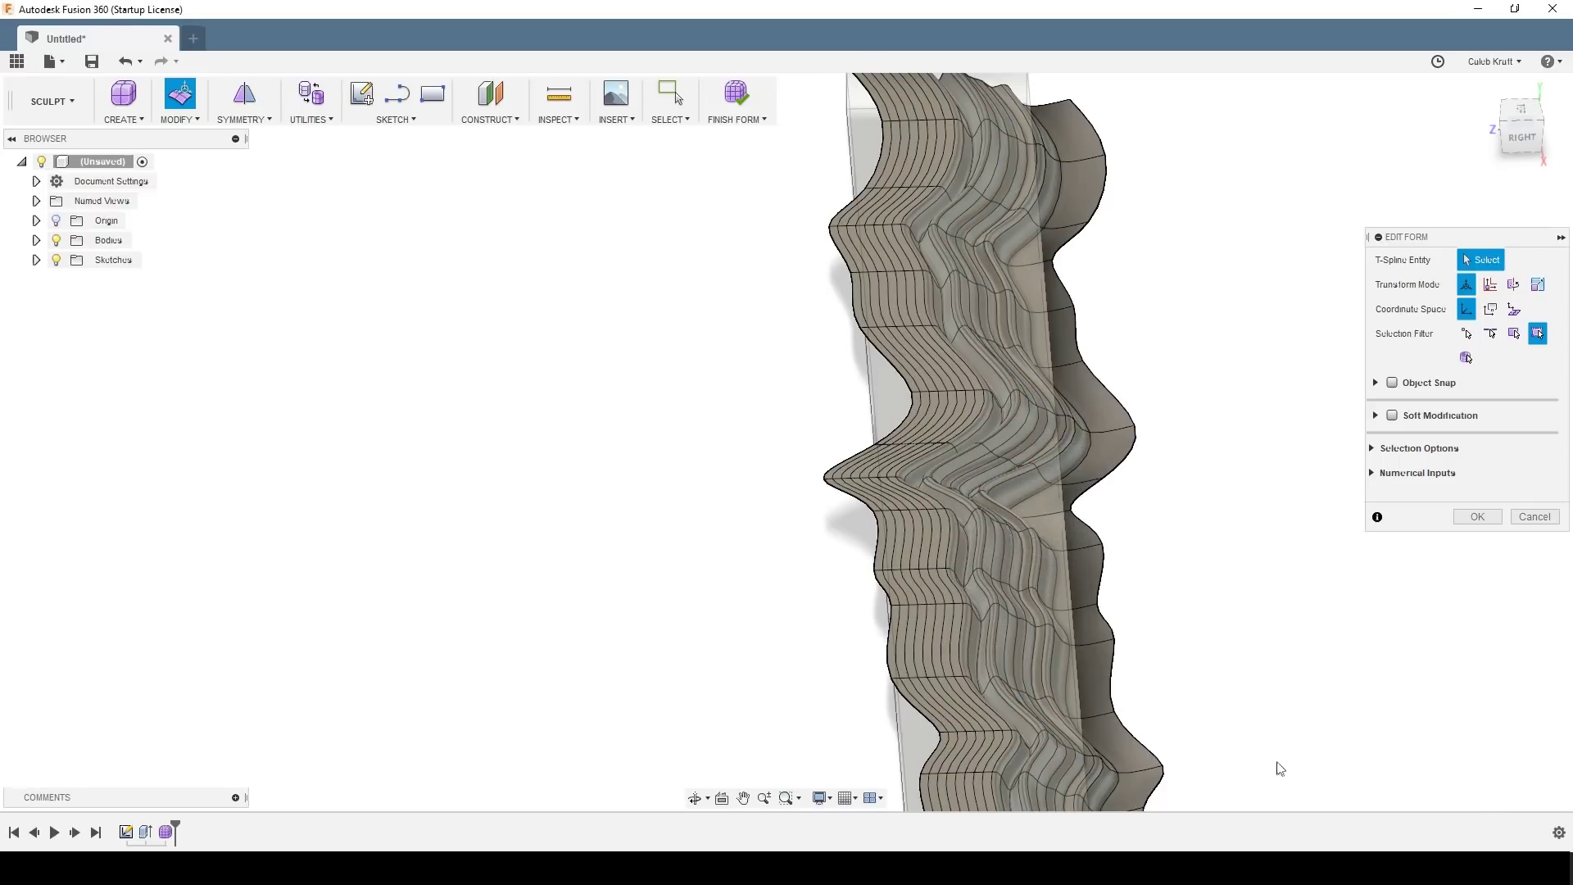
Step: Raise a vertex on the slope's ridge 10 mm and lift the neighbouring vertex just outside it
middle_click_drag(1280, 768, 1240, 434, "shift")
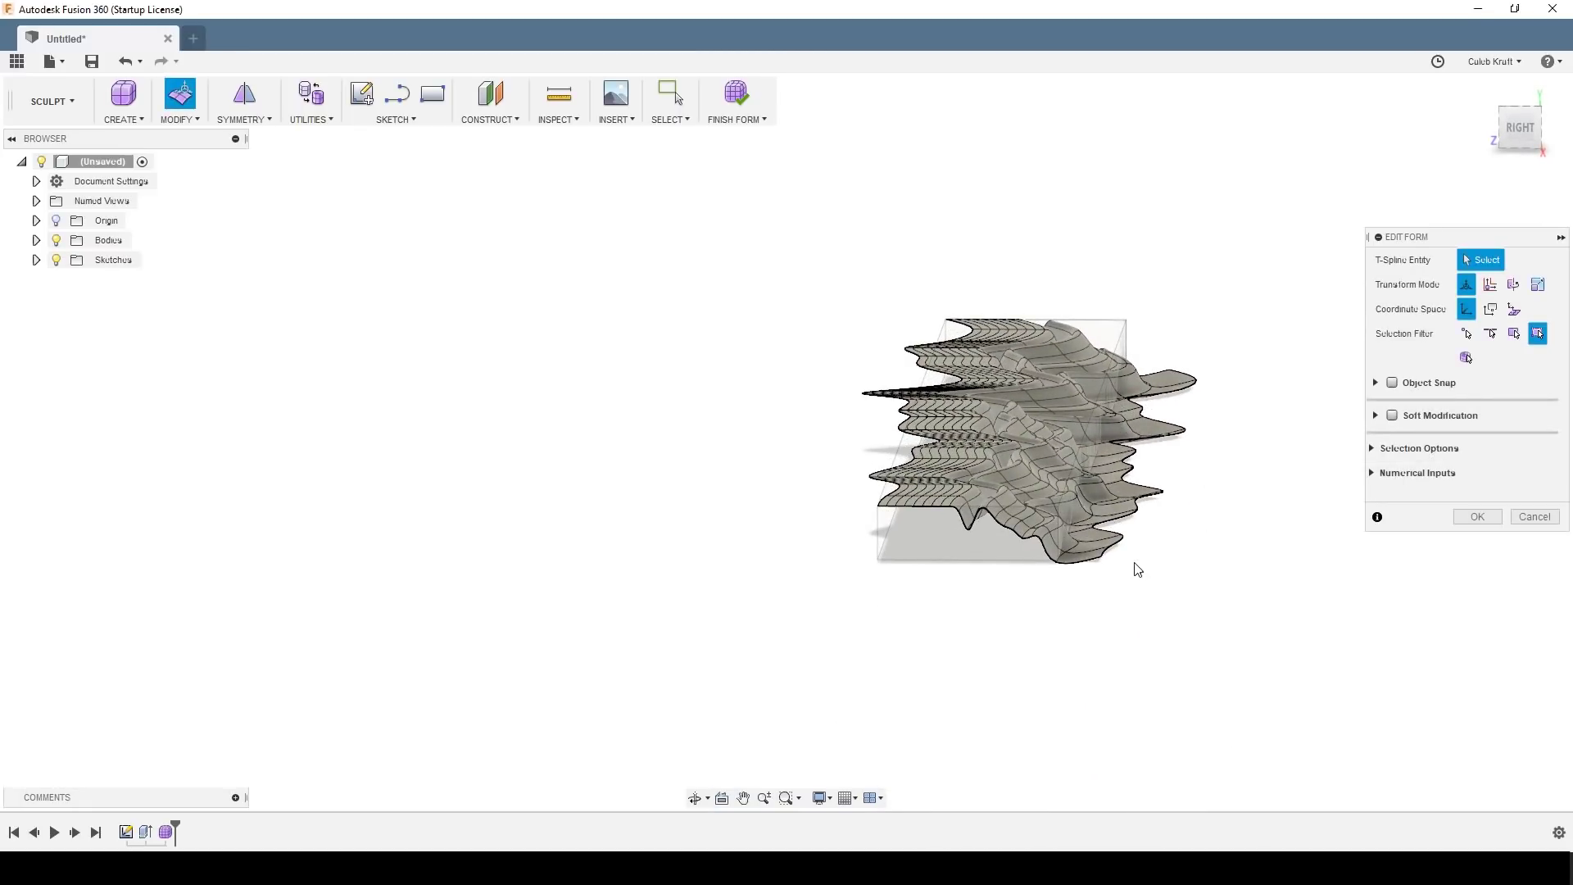
scroll(1135, 571, "up", 3)
mouse_move(1113, 572)
middle_mouse_down("shift")
mouse_move(1120, 555)
mouse_move(1100, 602)
mouse_move(1096, 570)
middle_mouse_up("shift")
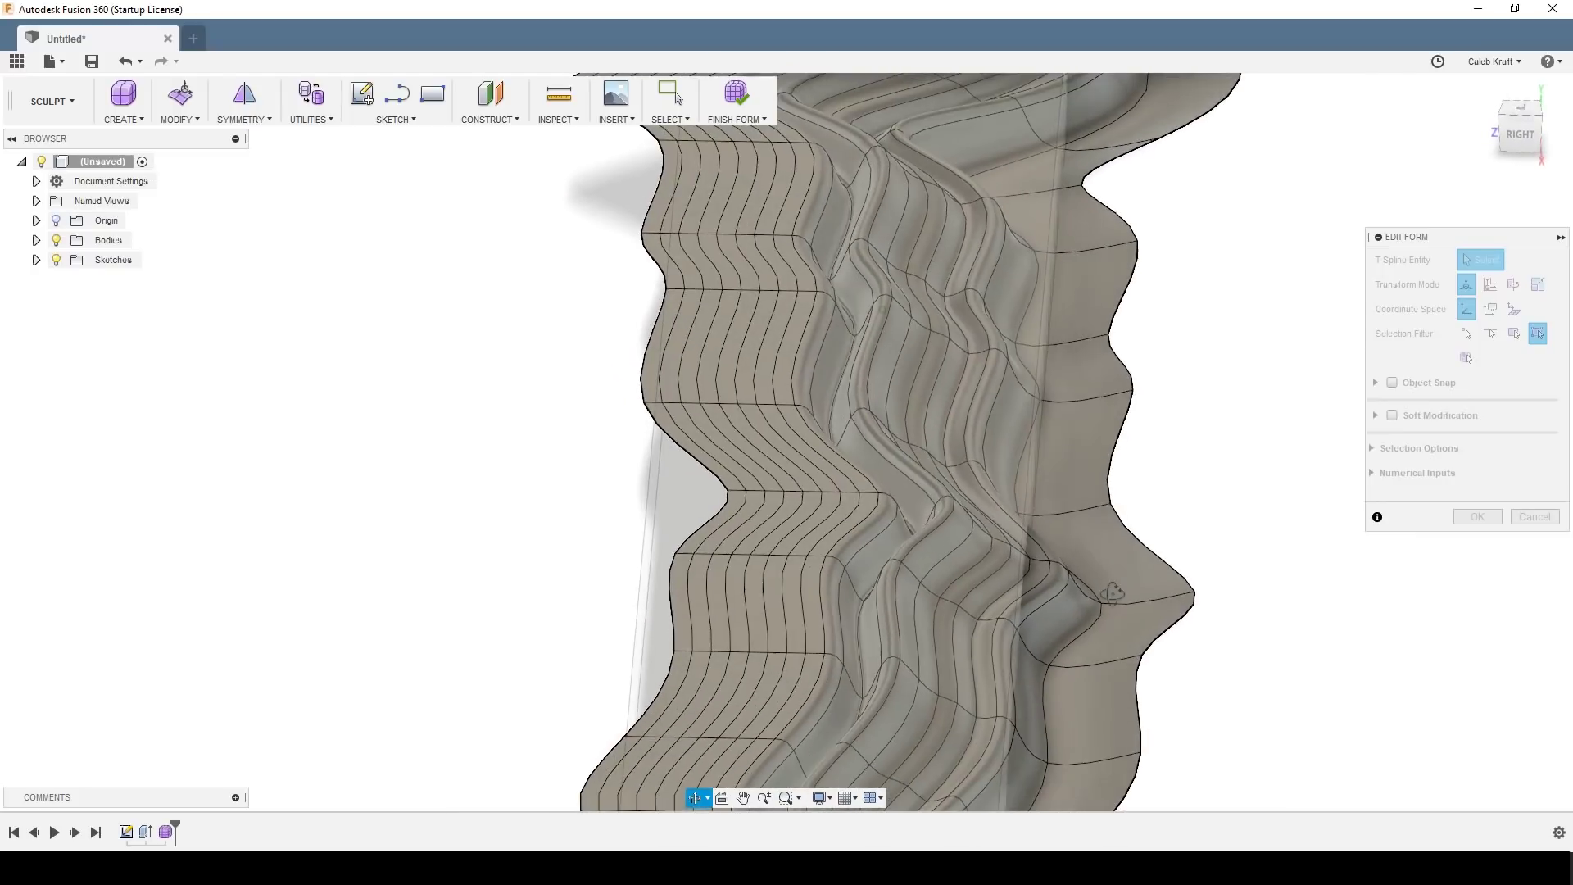
left_click(983, 197)
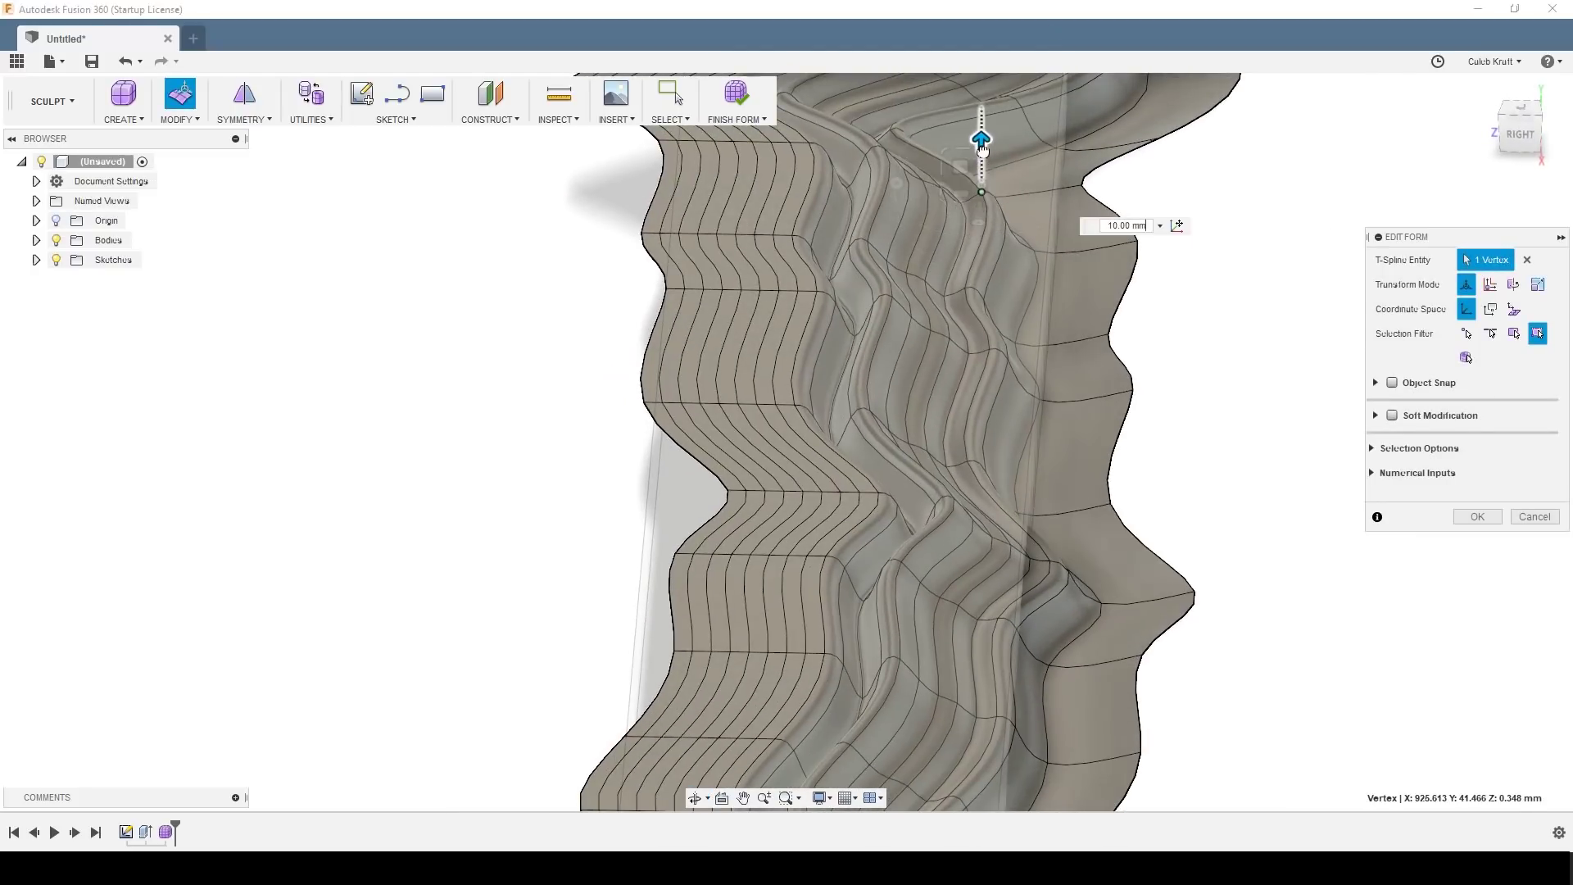
left_click_drag(1000, 203, 1001, 158)
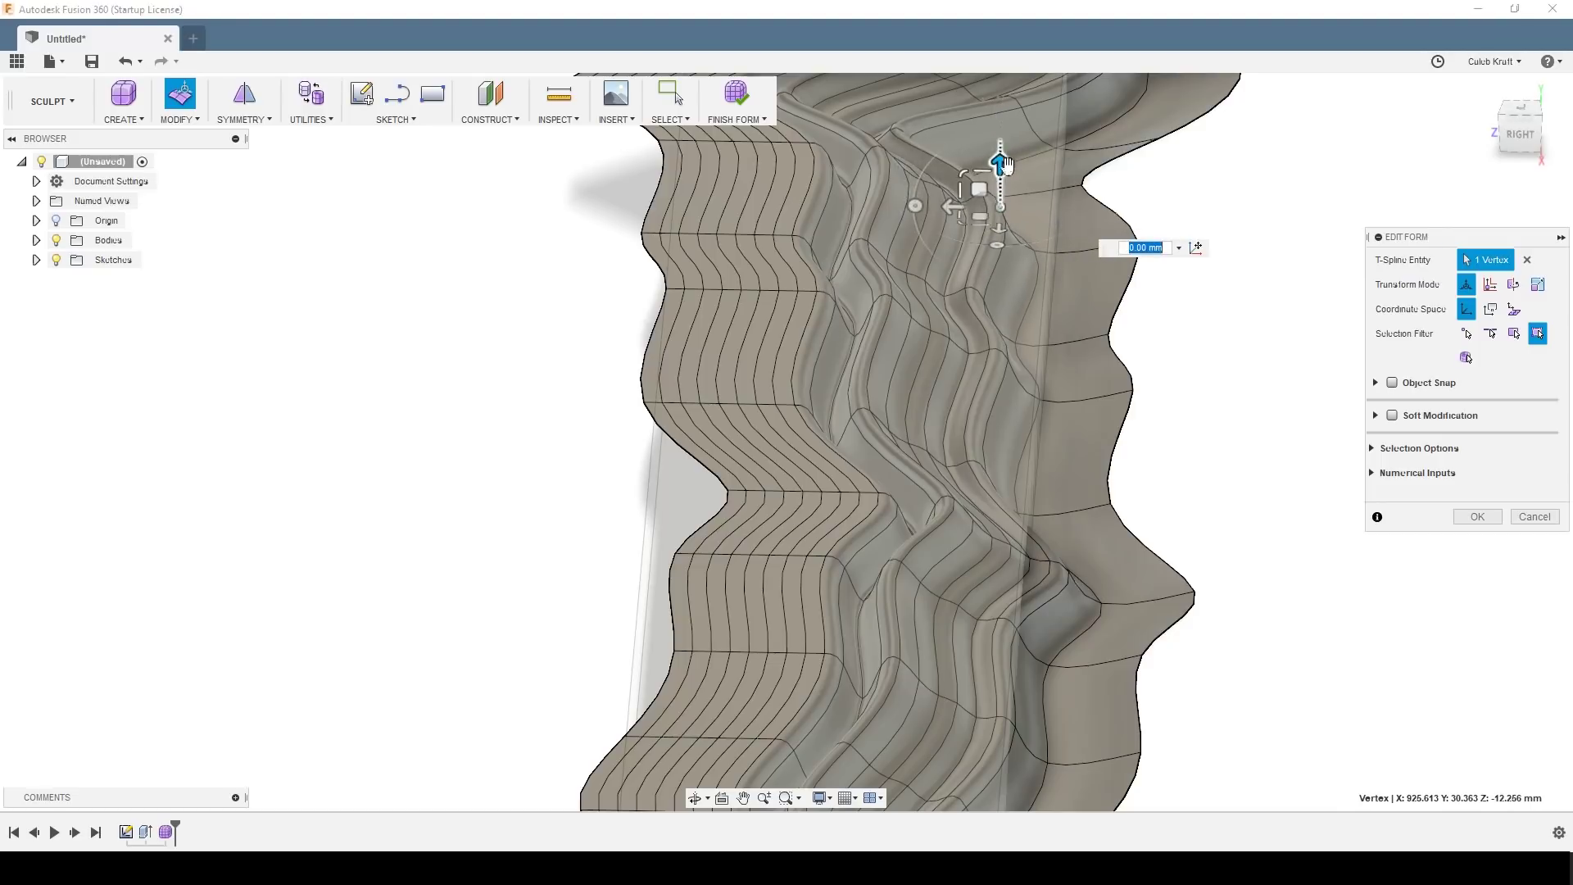
Step: Shift the vertex just beyond the raised ridge outward by -30 mm and clear the selection
left_click(1032, 249)
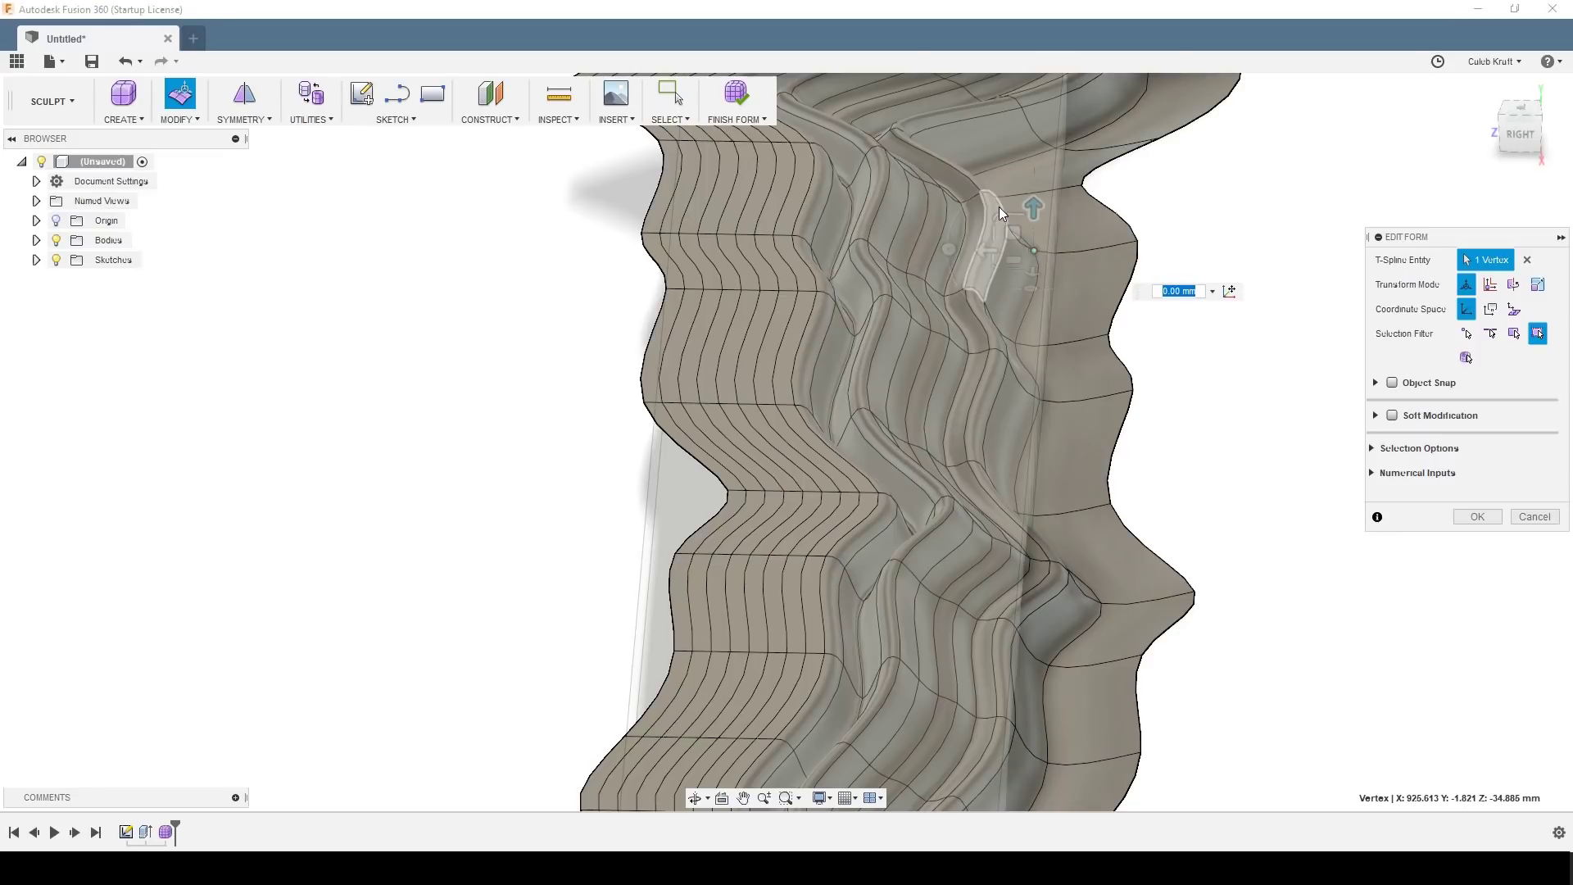
left_click_drag(990, 251, 1024, 251)
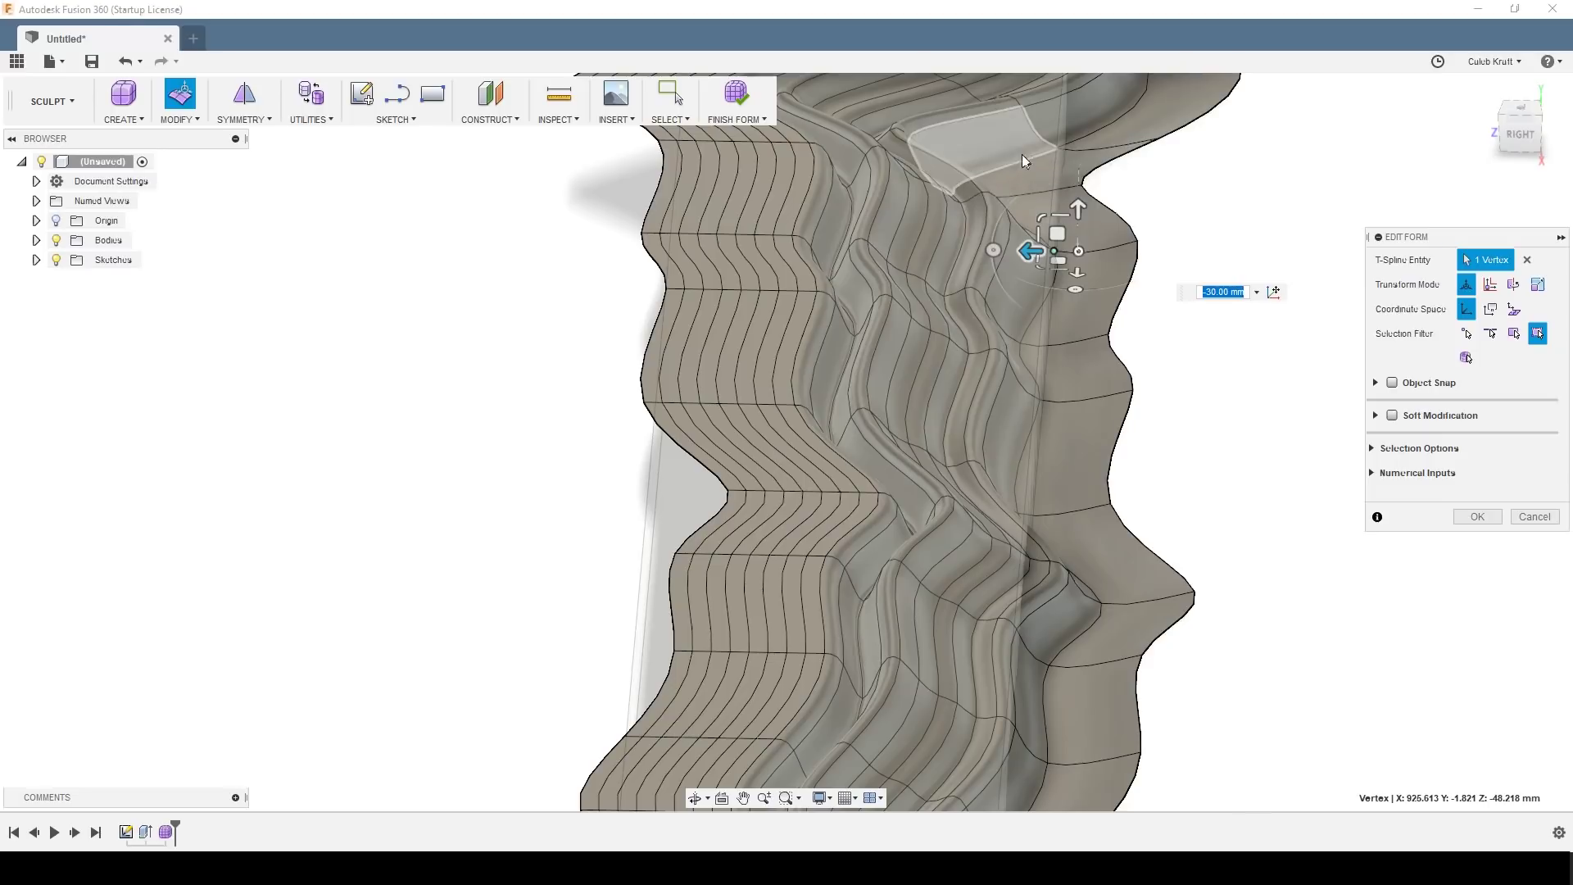
middle_click_drag(1016, 178, 1033, 406)
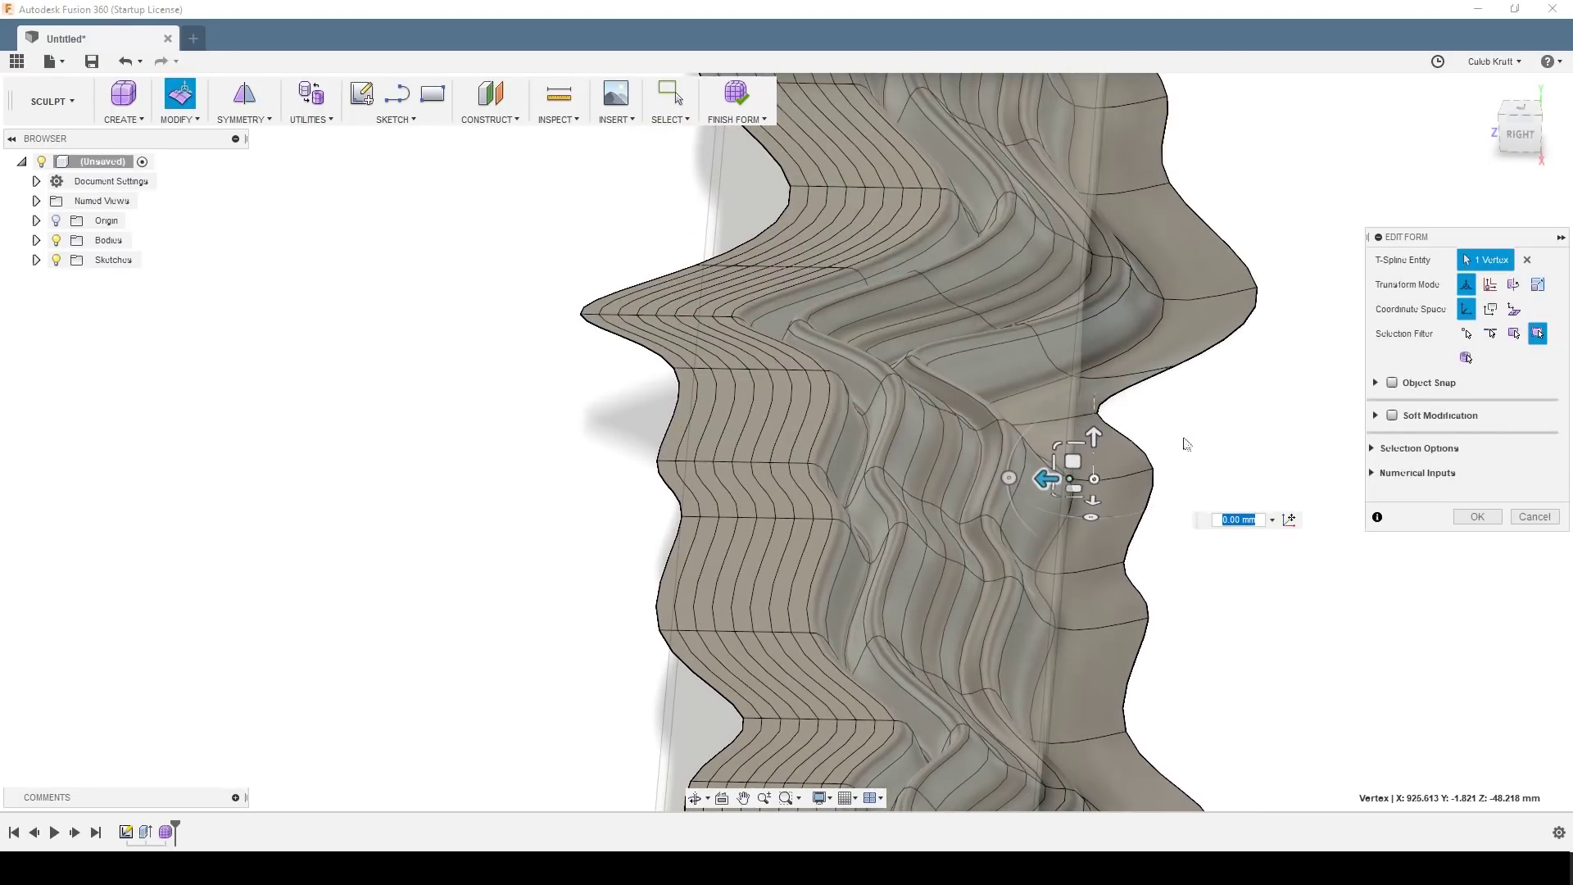
left_click(1202, 575)
Step: Select two neighbouring vertices on the slope near the sharp bend and shift them outward by -70 mm
middle_click_drag(1172, 418, 996, 434, "shift")
left_click(983, 292)
left_click(1017, 353, "shift")
left_click_drag(977, 320, 1061, 357)
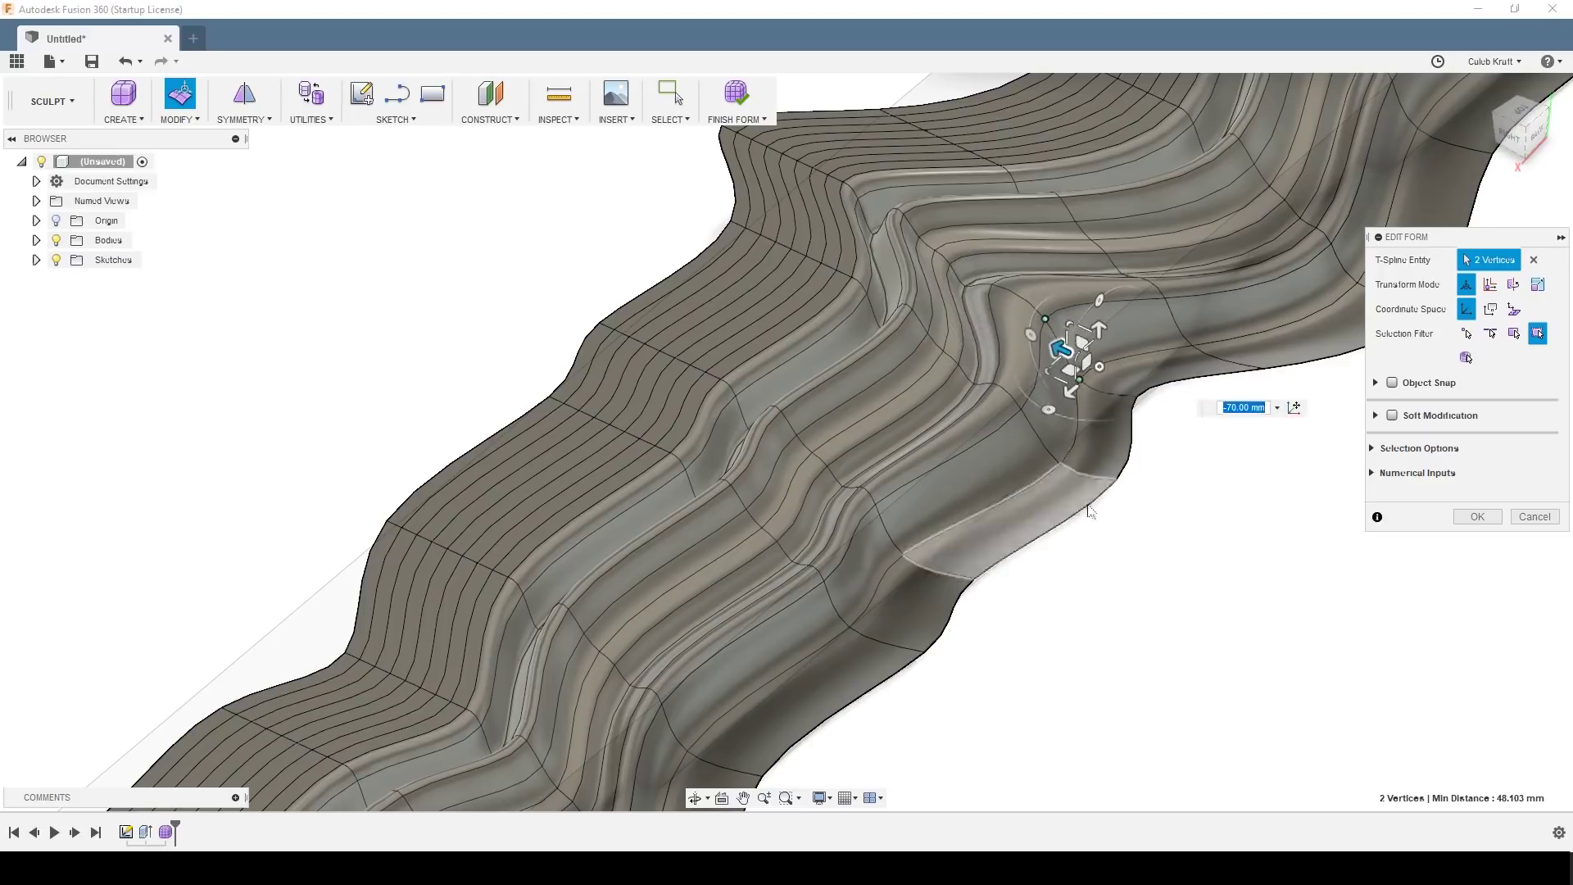
middle_click_drag(1089, 509, 1254, 588, "shift")
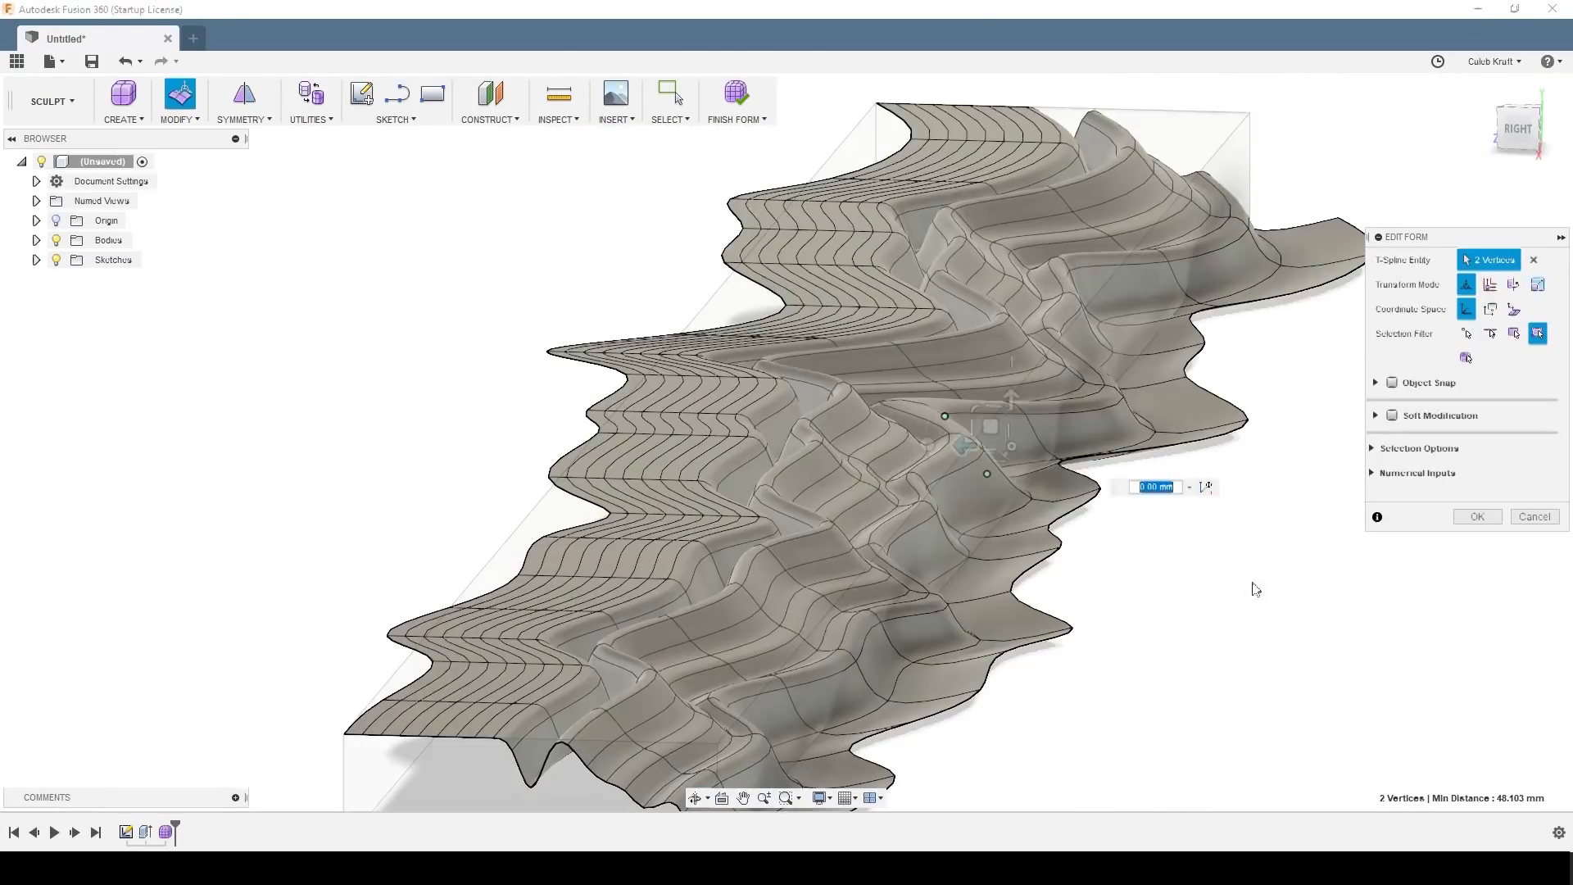
Step: Lower the flared outer long edge loop below the block
double_click(1070, 524)
left_click_drag(1077, 491, 1120, 547)
middle_click_drag(1120, 547, 1178, 616, "shift")
middle_click_drag(1283, 578, 1279, 618, "shift")
Step: Nudge a vertex in the middle ridges with the scale handle and pull a vertex on the slope farther along outward
left_click(859, 456)
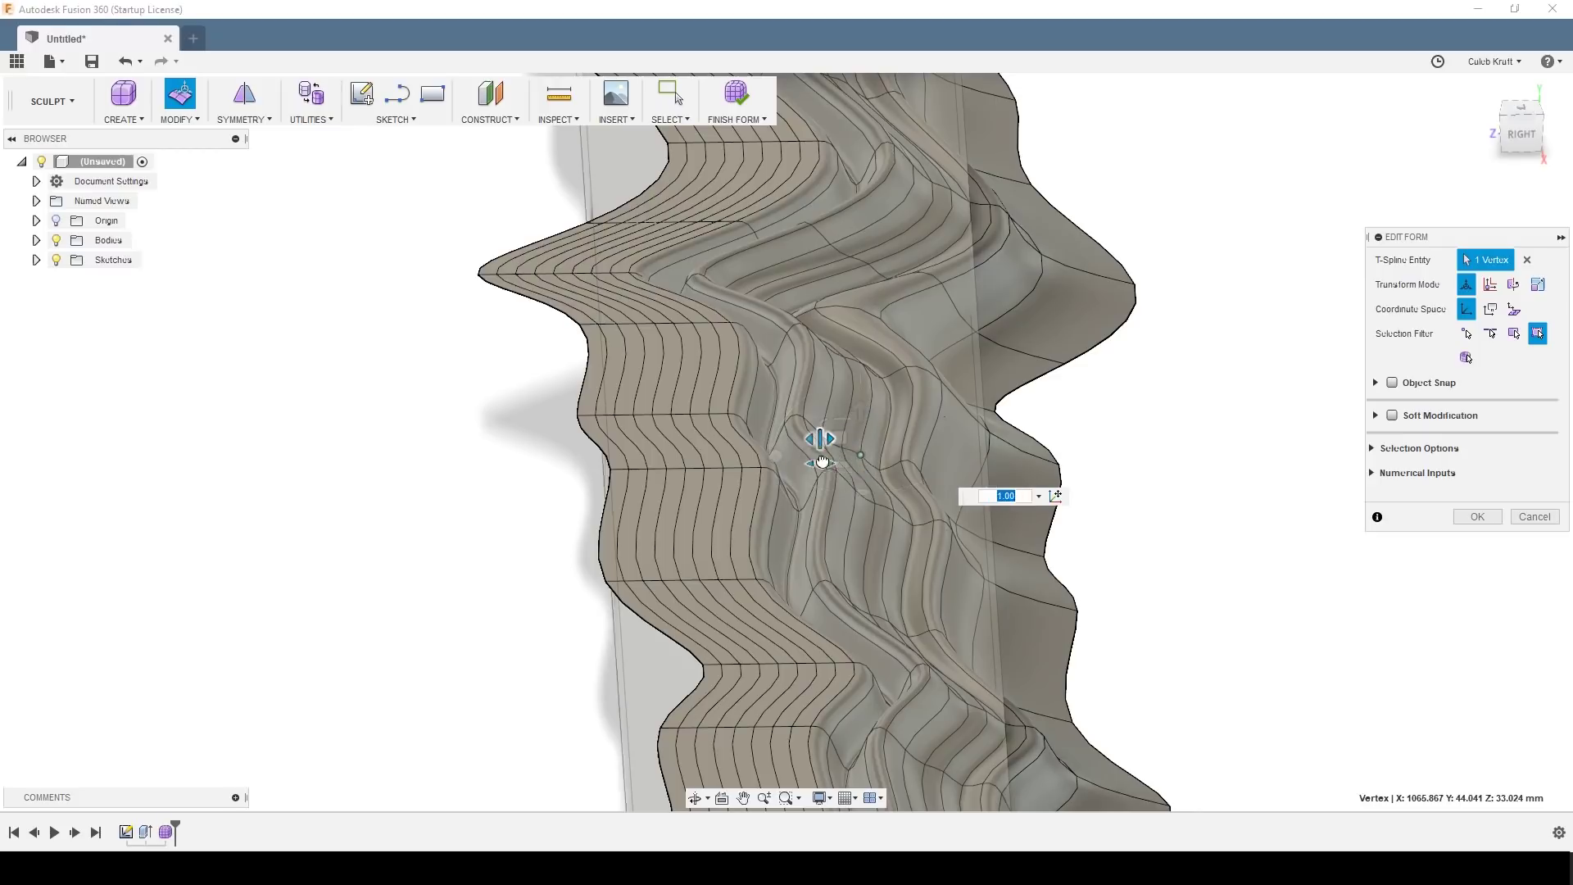
left_click_drag(820, 462, 816, 462)
middle_click_drag(1191, 436, 1227, 738)
middle_click_drag(1203, 291, 1224, 463)
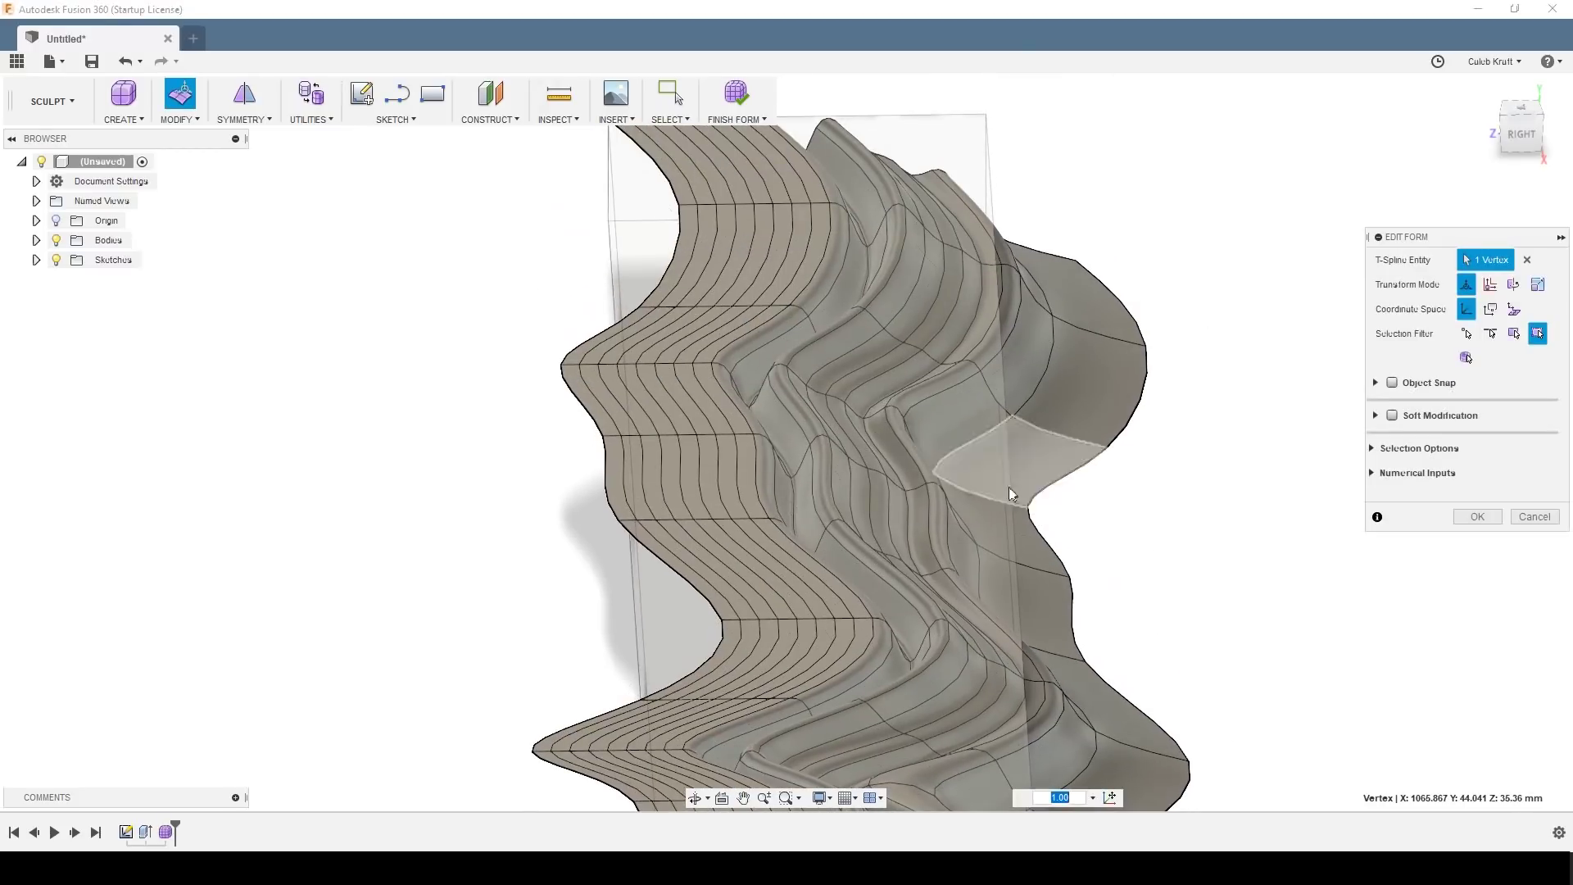
middle_click_drag(1009, 487, 1156, 513, "shift")
left_click(1138, 446)
left_click_drag(1088, 445, 1160, 459)
Step: Lower the outer long edge loop on the flat side 100 mm, and raise it 20 mm in the Right view
middle_click_drag(1237, 574, 1314, 642, "shift")
middle_click_drag(1204, 271, 1114, 455)
double_click(908, 500)
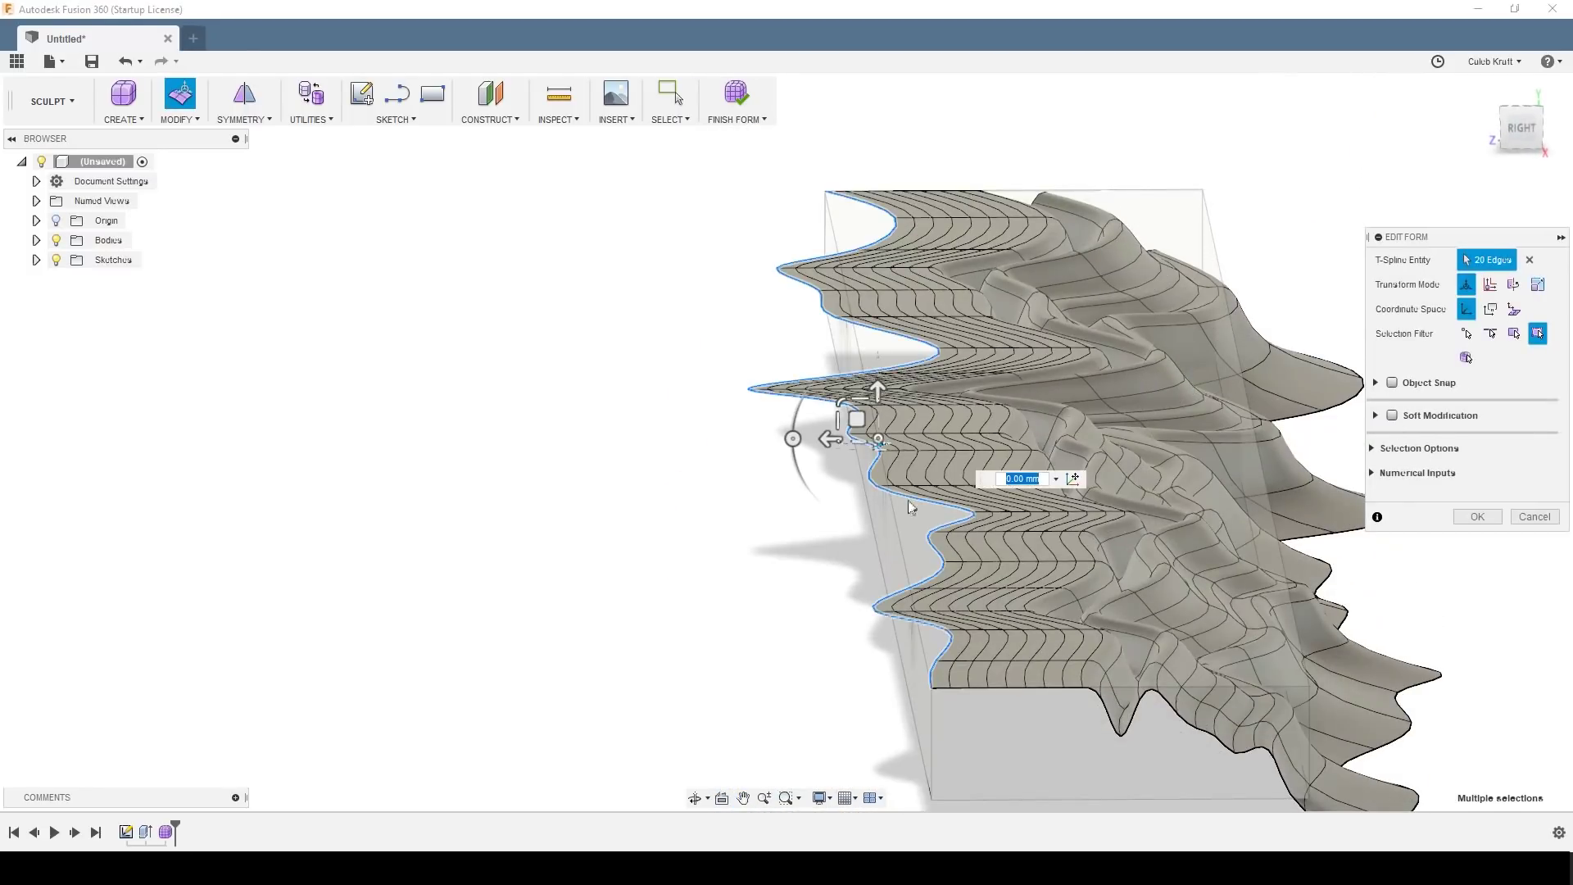
left_click_drag(876, 385, 902, 537)
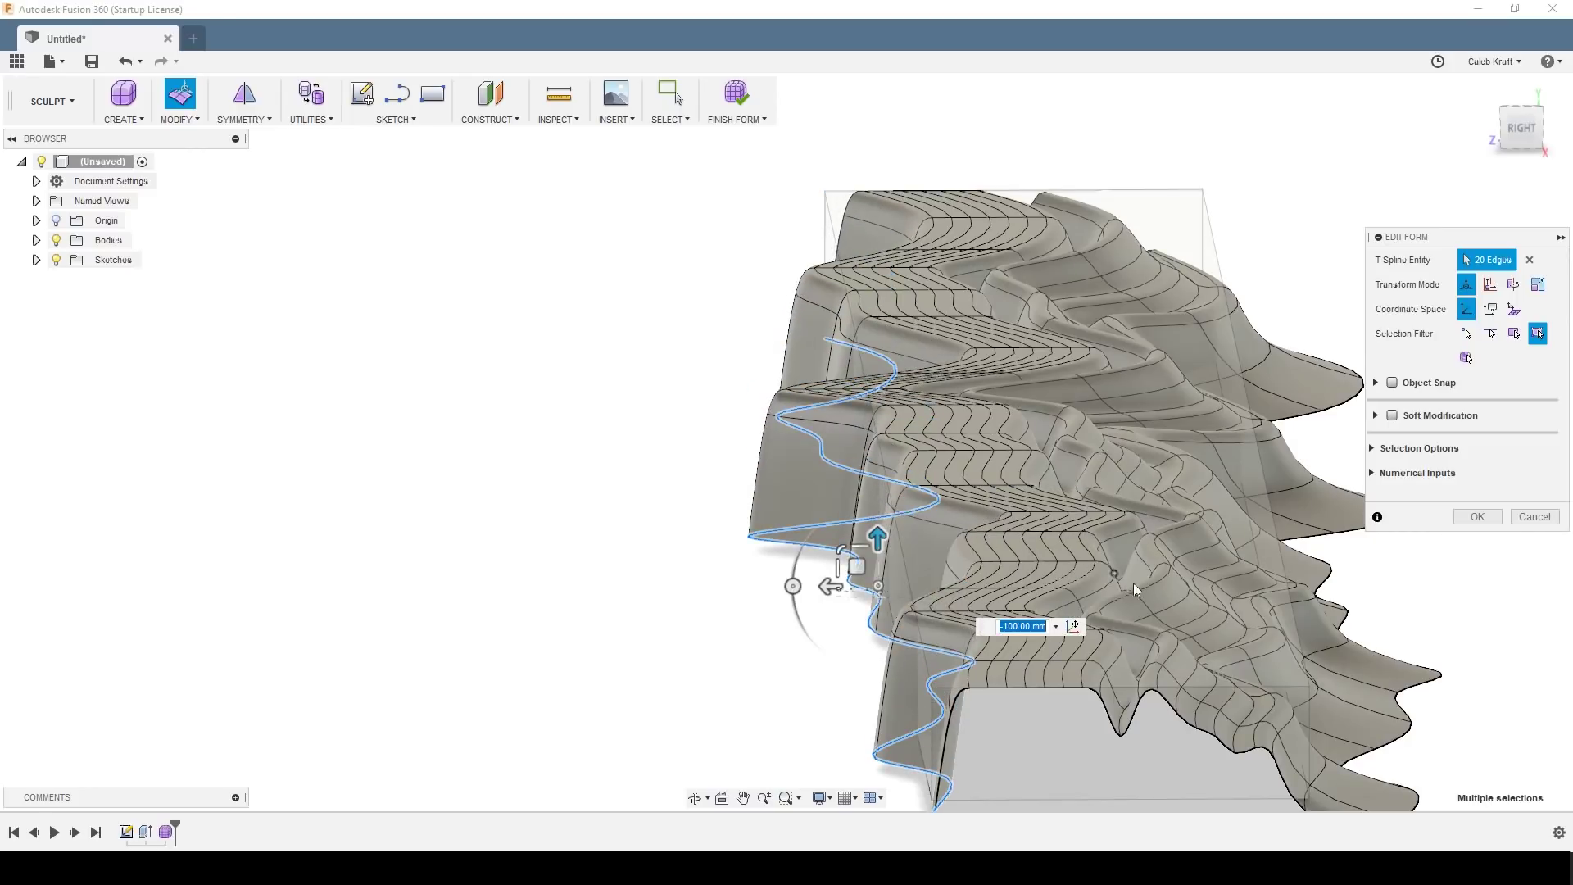
mouse_move(1133, 583)
middle_mouse_down("shift")
mouse_move(1138, 564)
mouse_move(1137, 588)
middle_mouse_up("shift")
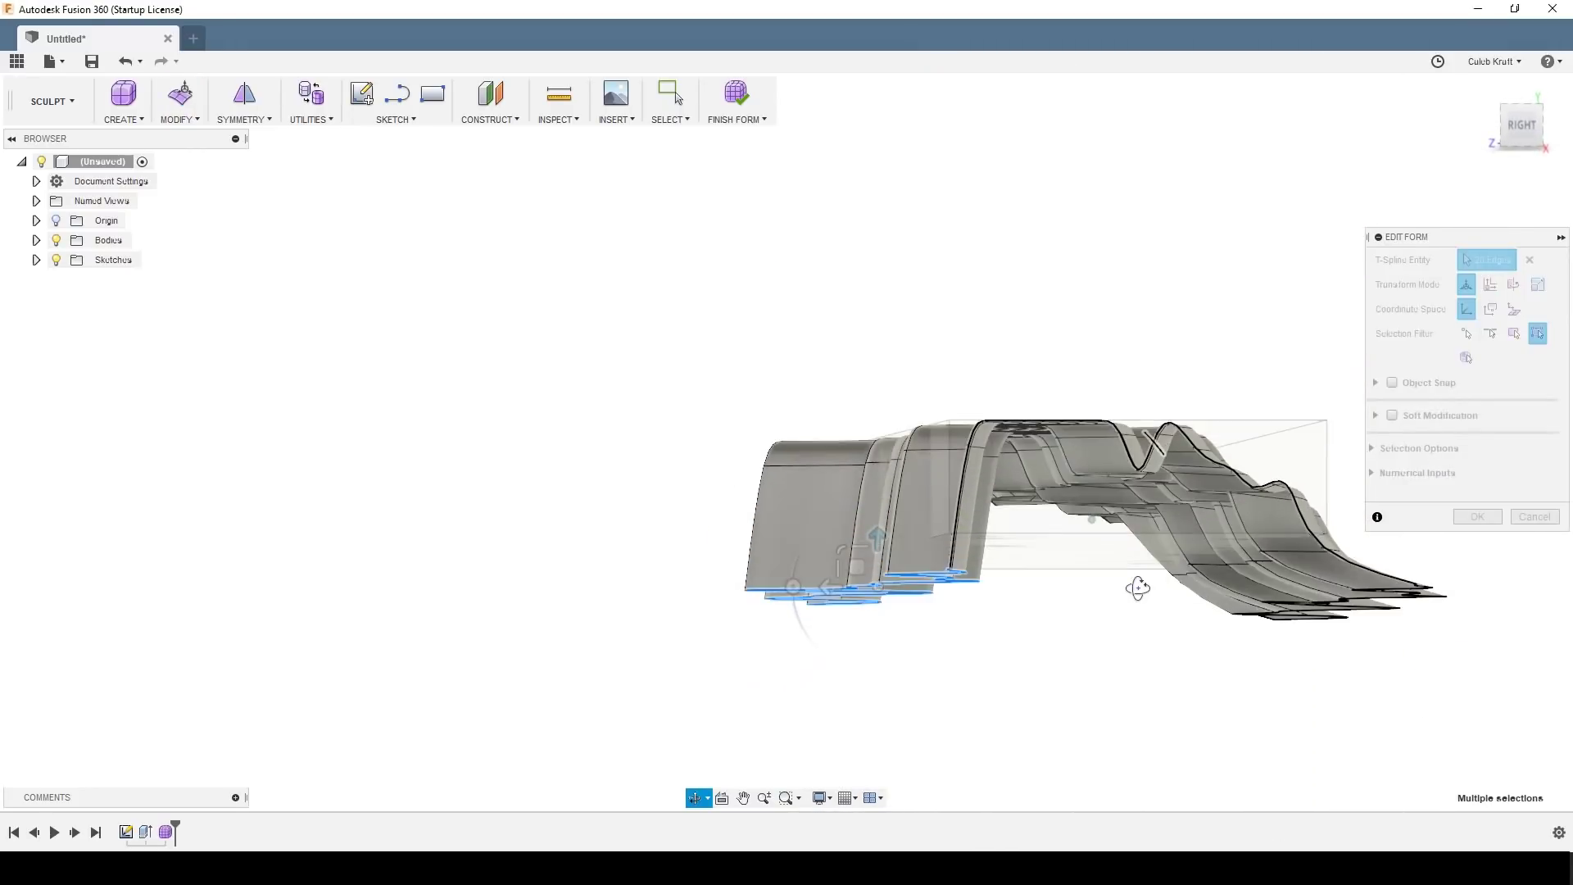
left_click(1518, 128)
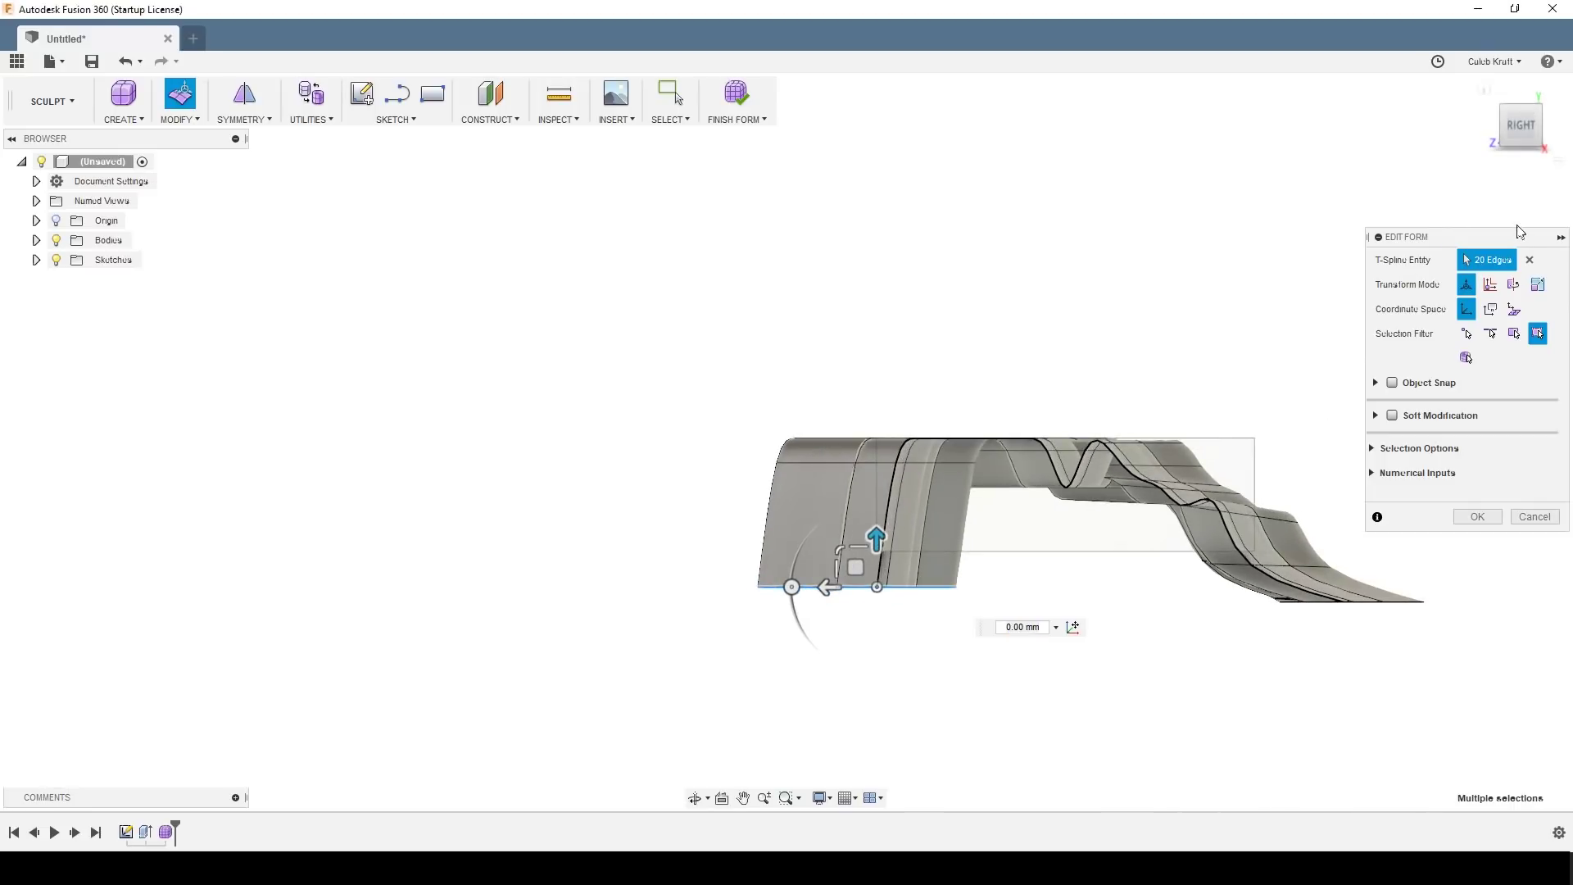
left_click_drag(881, 529, 890, 502)
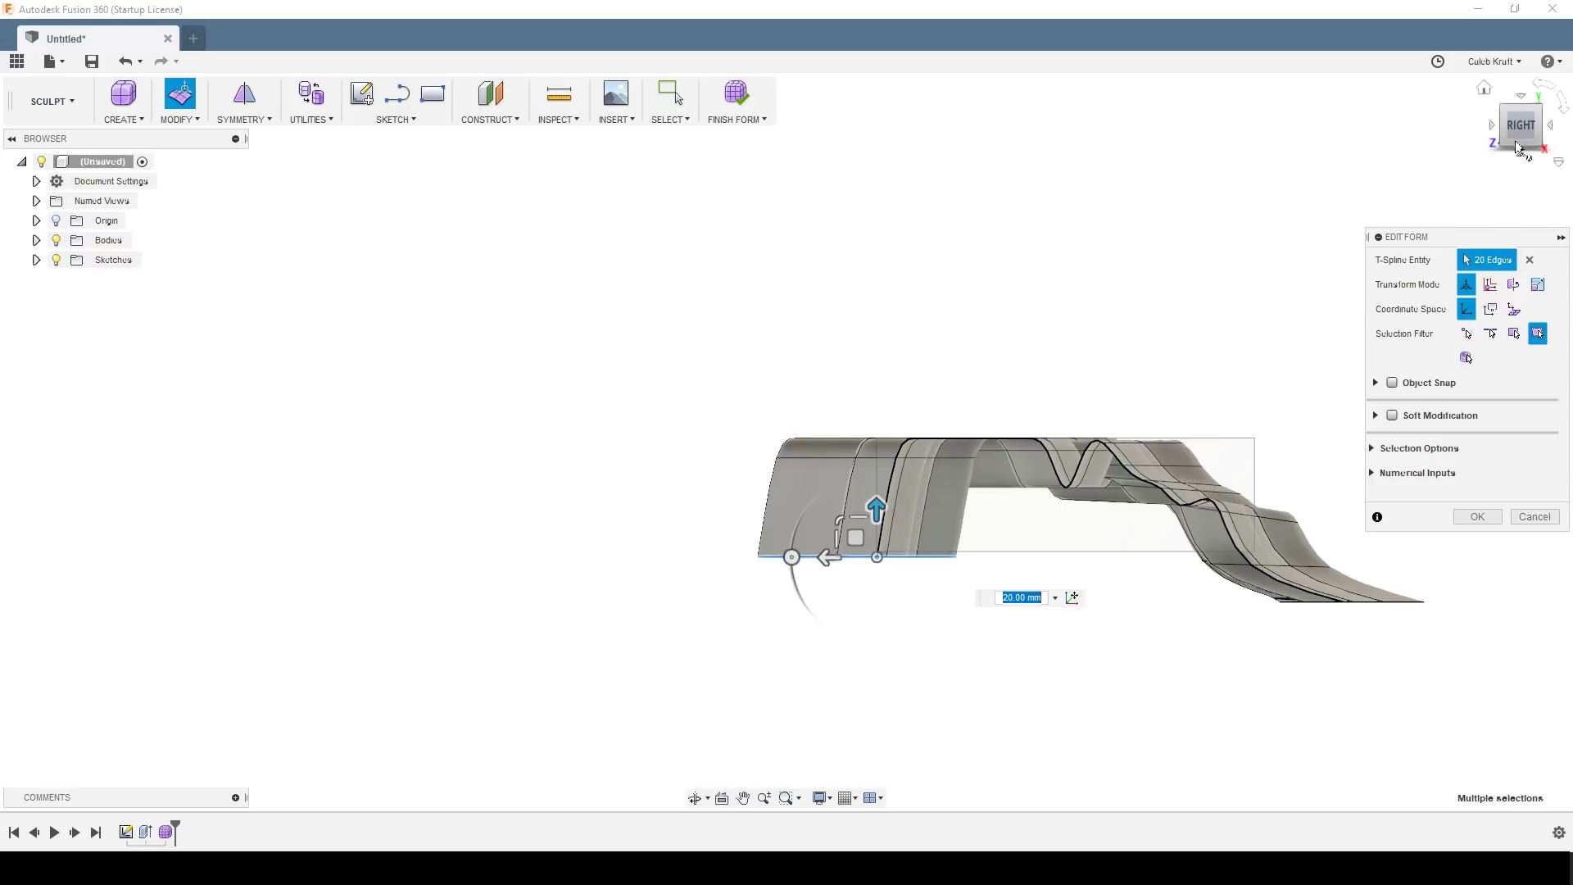
Step: Raise the outer long edge loop on the sloped side slightly in the Right view
double_click(1305, 568)
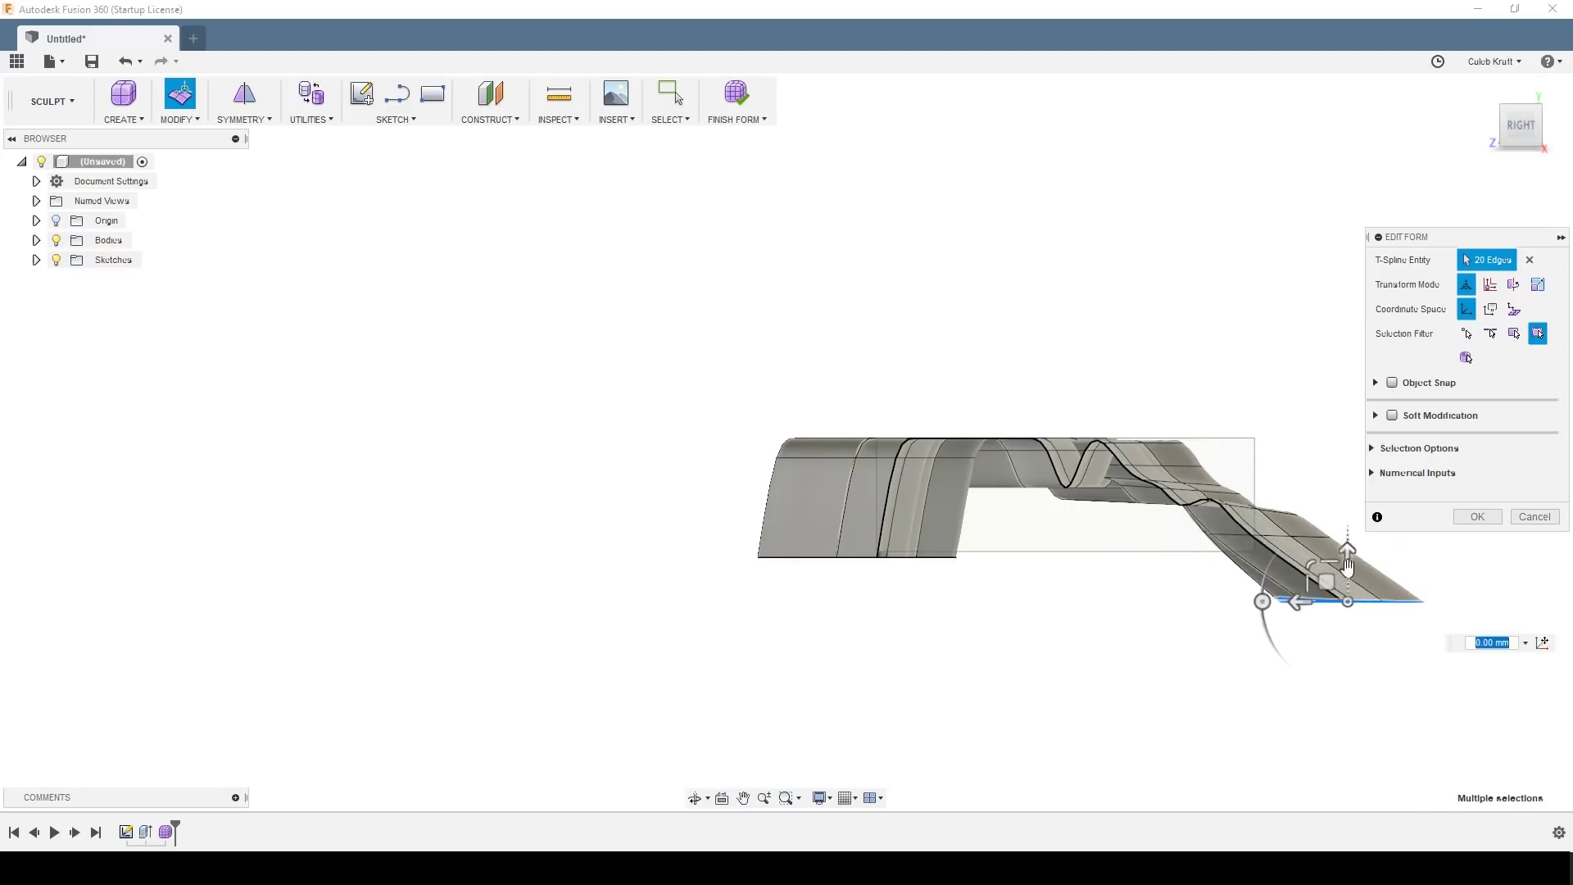
left_click_drag(1348, 566, 1348, 514)
left_click(1311, 459)
Step: Lower two neighbouring lengthwise edge loops on the flat top by 30 mm, and lower one loop nearer the flat side by 90 mm
middle_click_drag(1229, 426, 1165, 528, "shift")
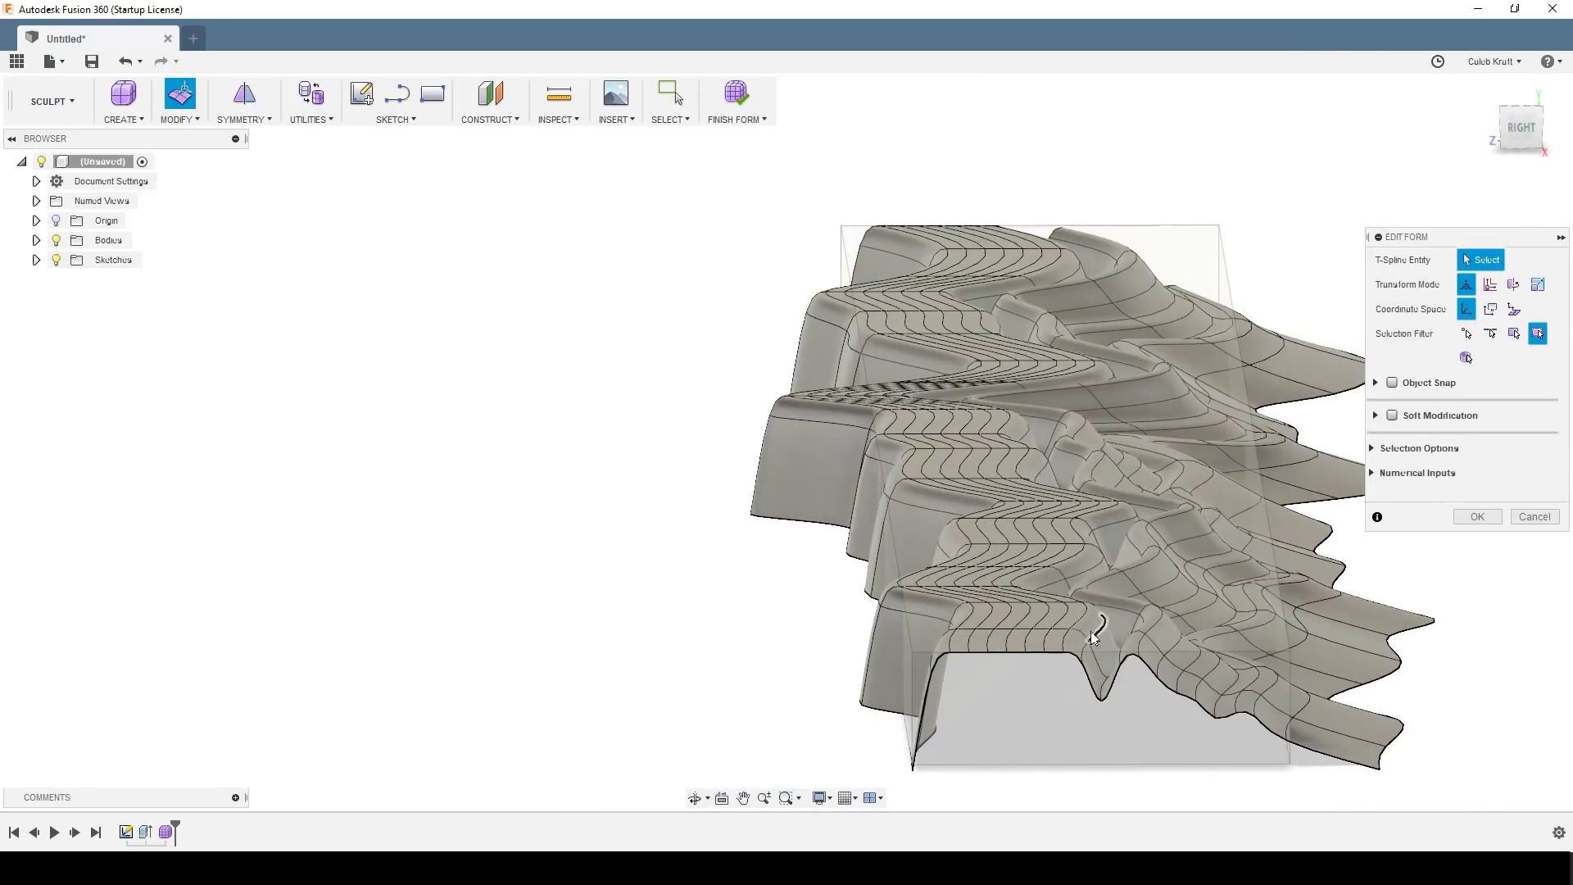
double_click(1052, 624)
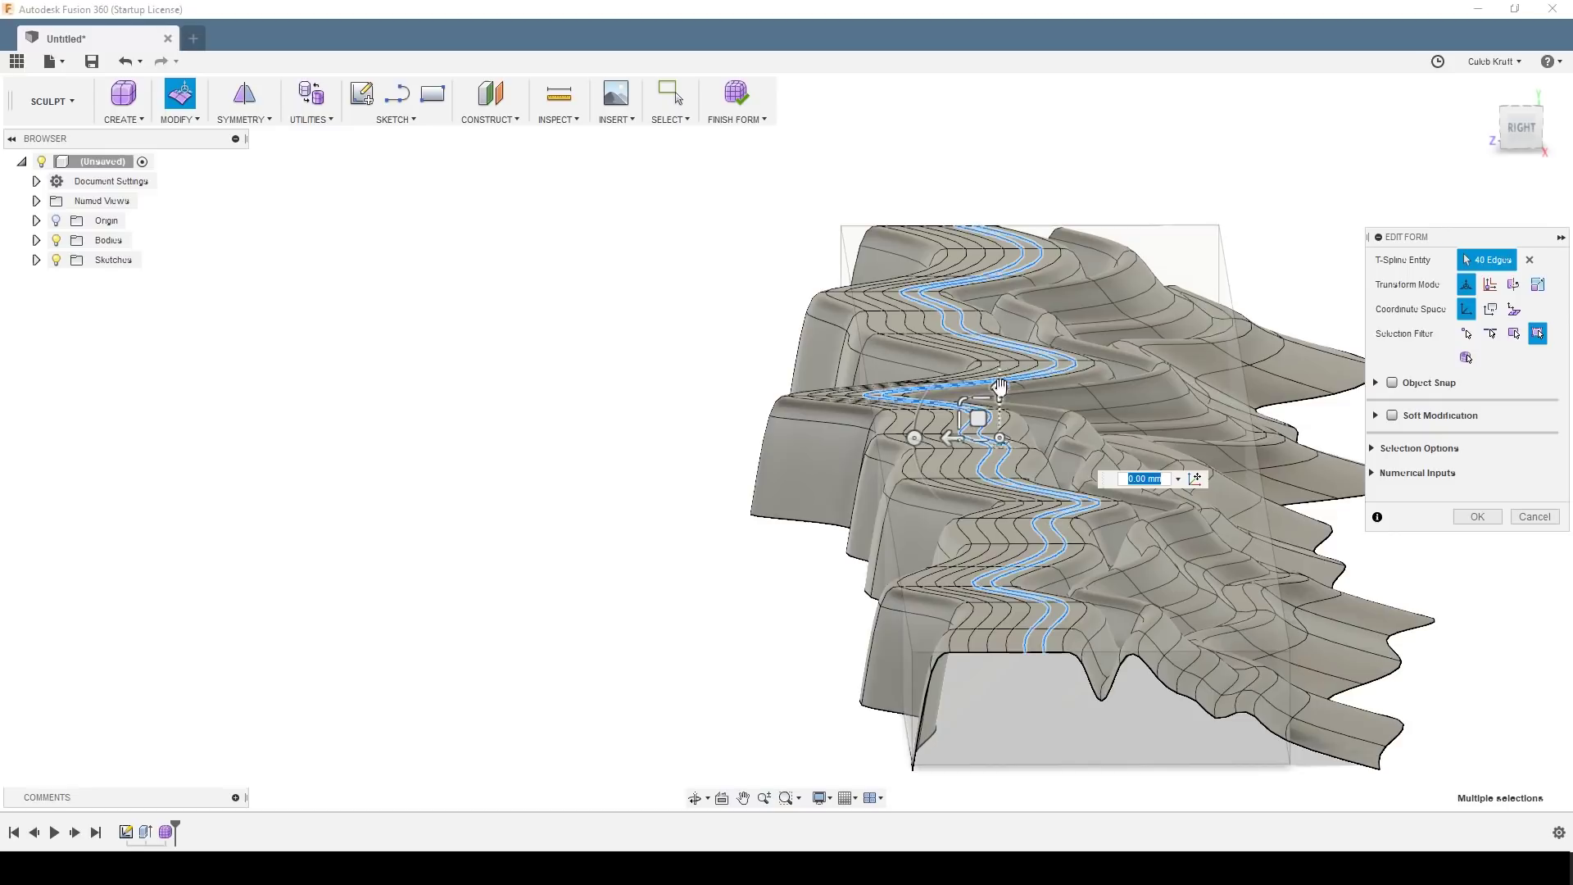
left_click_drag(999, 385, 1005, 426)
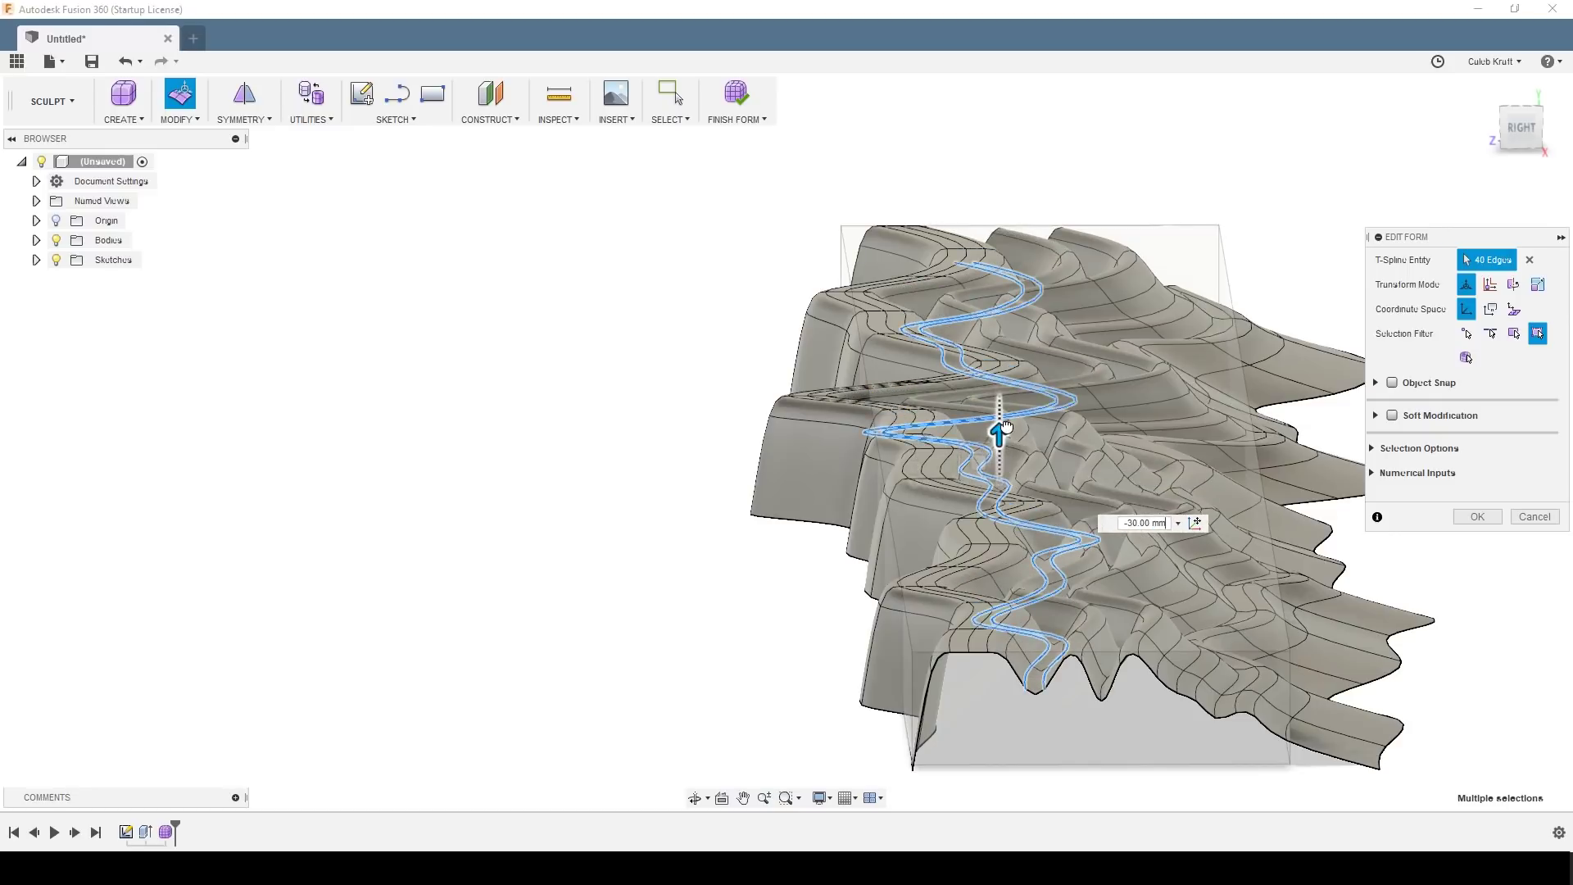
double_click(970, 641)
left_click_drag(934, 393, 962, 529)
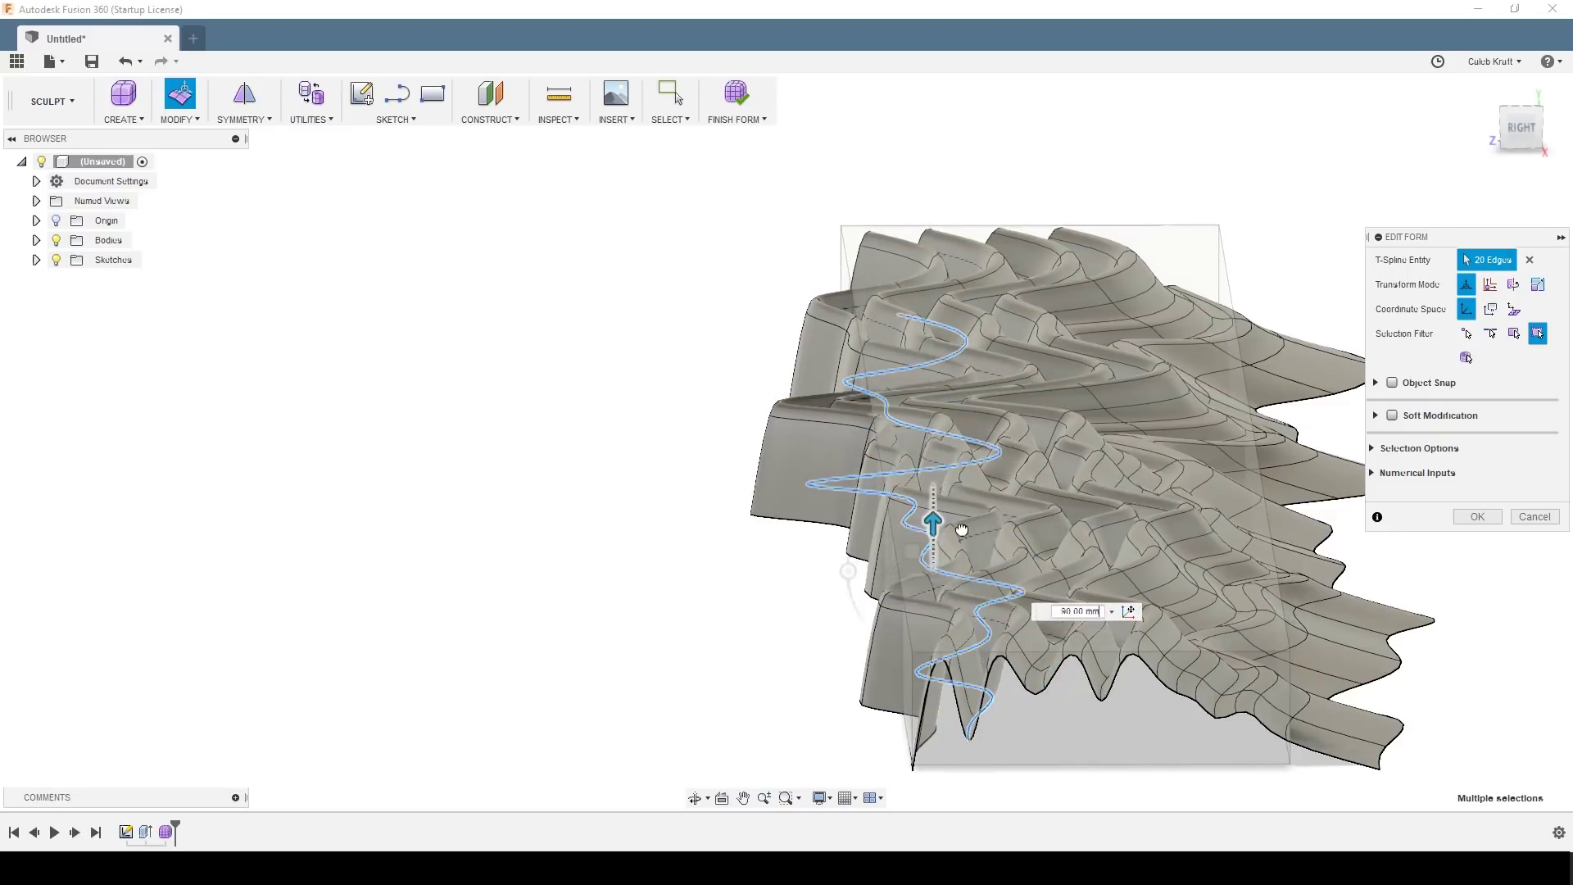
Step: Lower the two neighbouring edge loops along the flat side's upper edge and rotate them 15 degrees
double_click(916, 637)
double_click(900, 506, "shift")
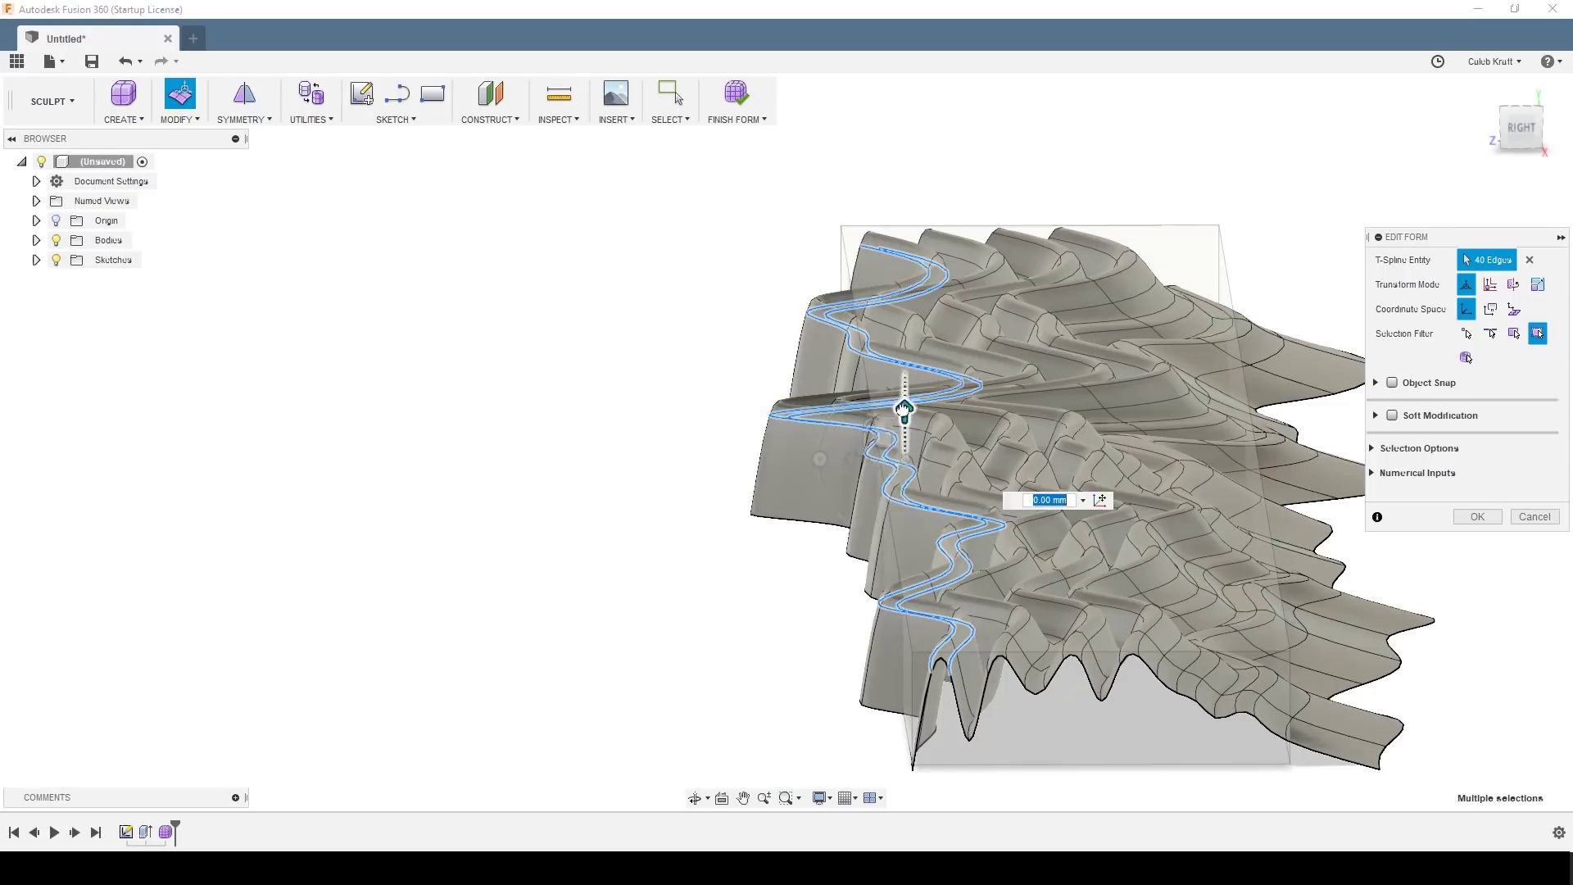
left_click_drag(904, 410, 904, 497)
left_click_drag(821, 549, 820, 576)
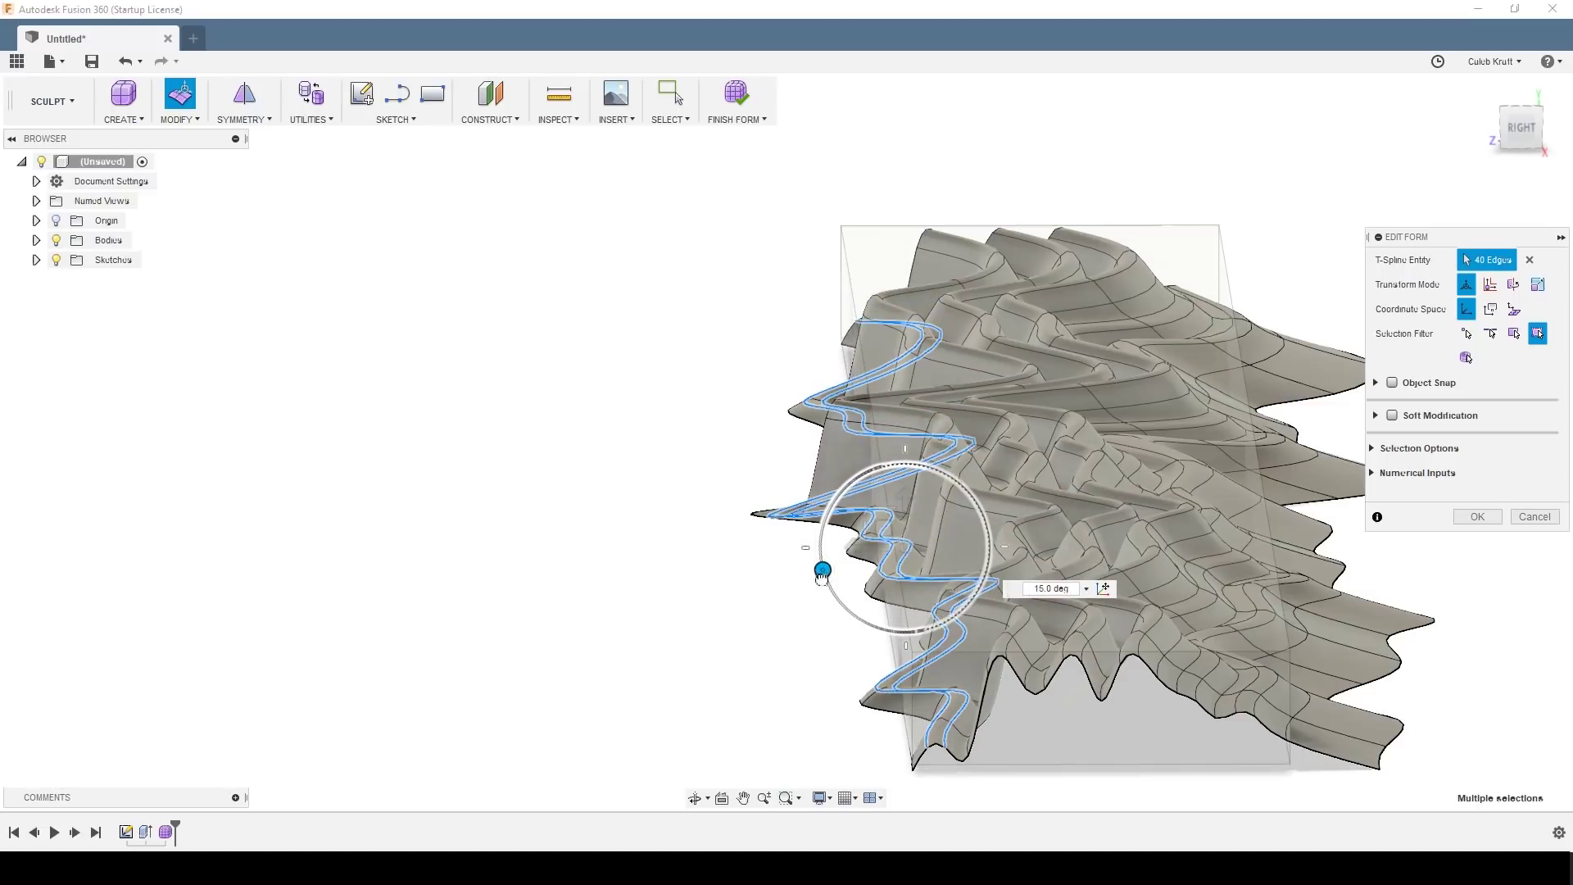
left_click(780, 664)
Step: Rotate the next pair of neighbouring edge loops inward from the flat side by 15 degrees and shift them vertically
middle_click_drag(779, 664, 794, 682, "shift")
double_click(990, 513)
middle_click_drag(965, 544, 990, 648)
mouse_move(856, 500)
left_mouse_down()
mouse_move(865, 538)
mouse_move(860, 524)
left_mouse_up()
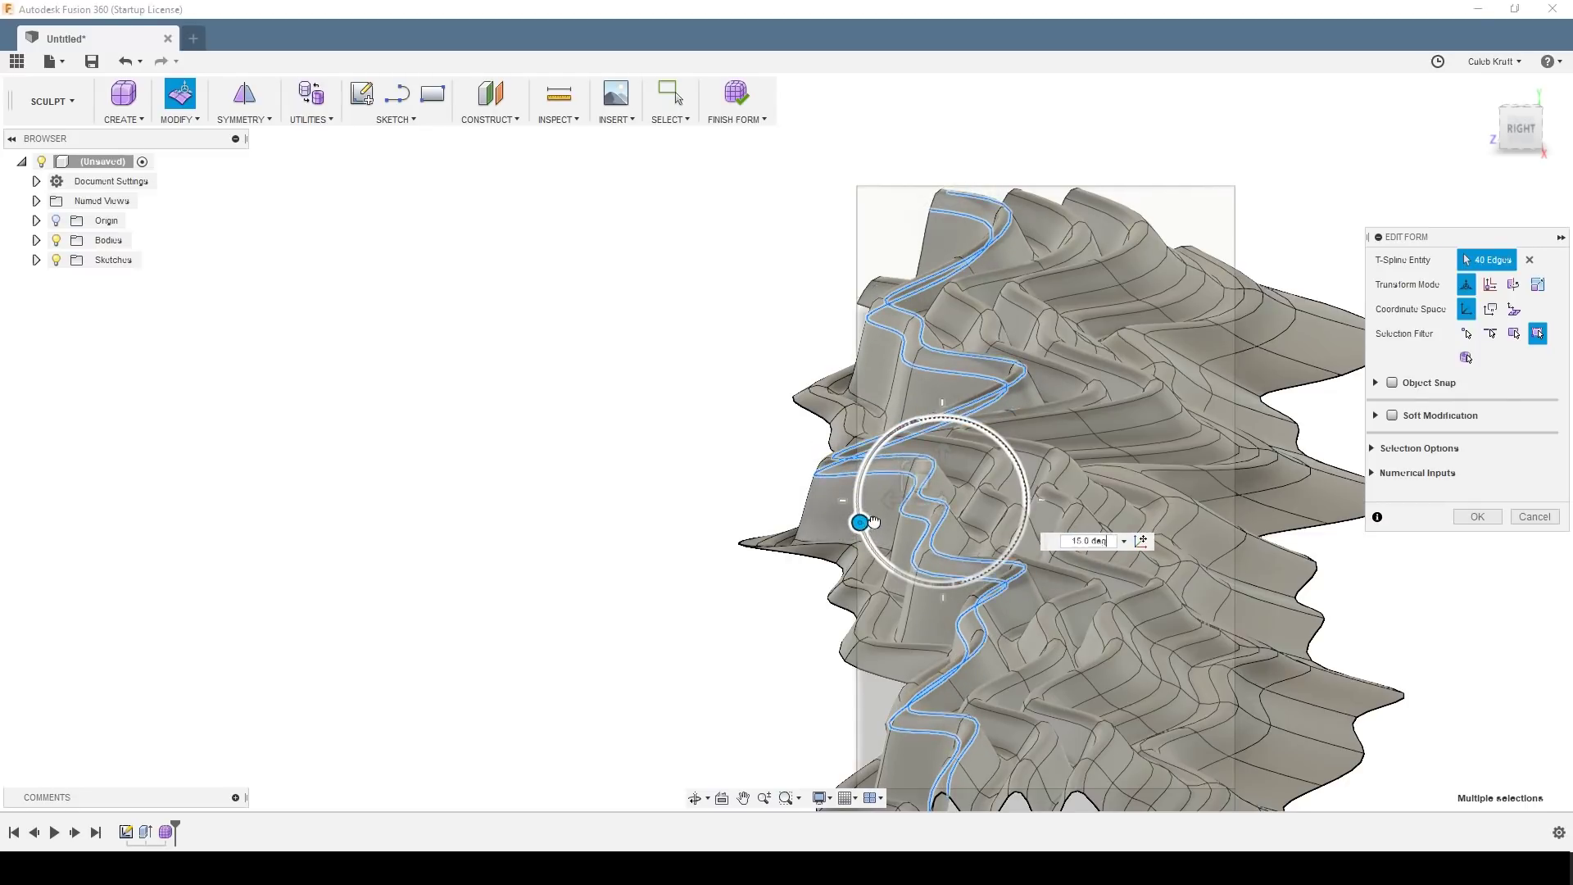
middle_click_drag(1094, 712, 1105, 611, "shift")
left_click_drag(942, 449, 949, 494)
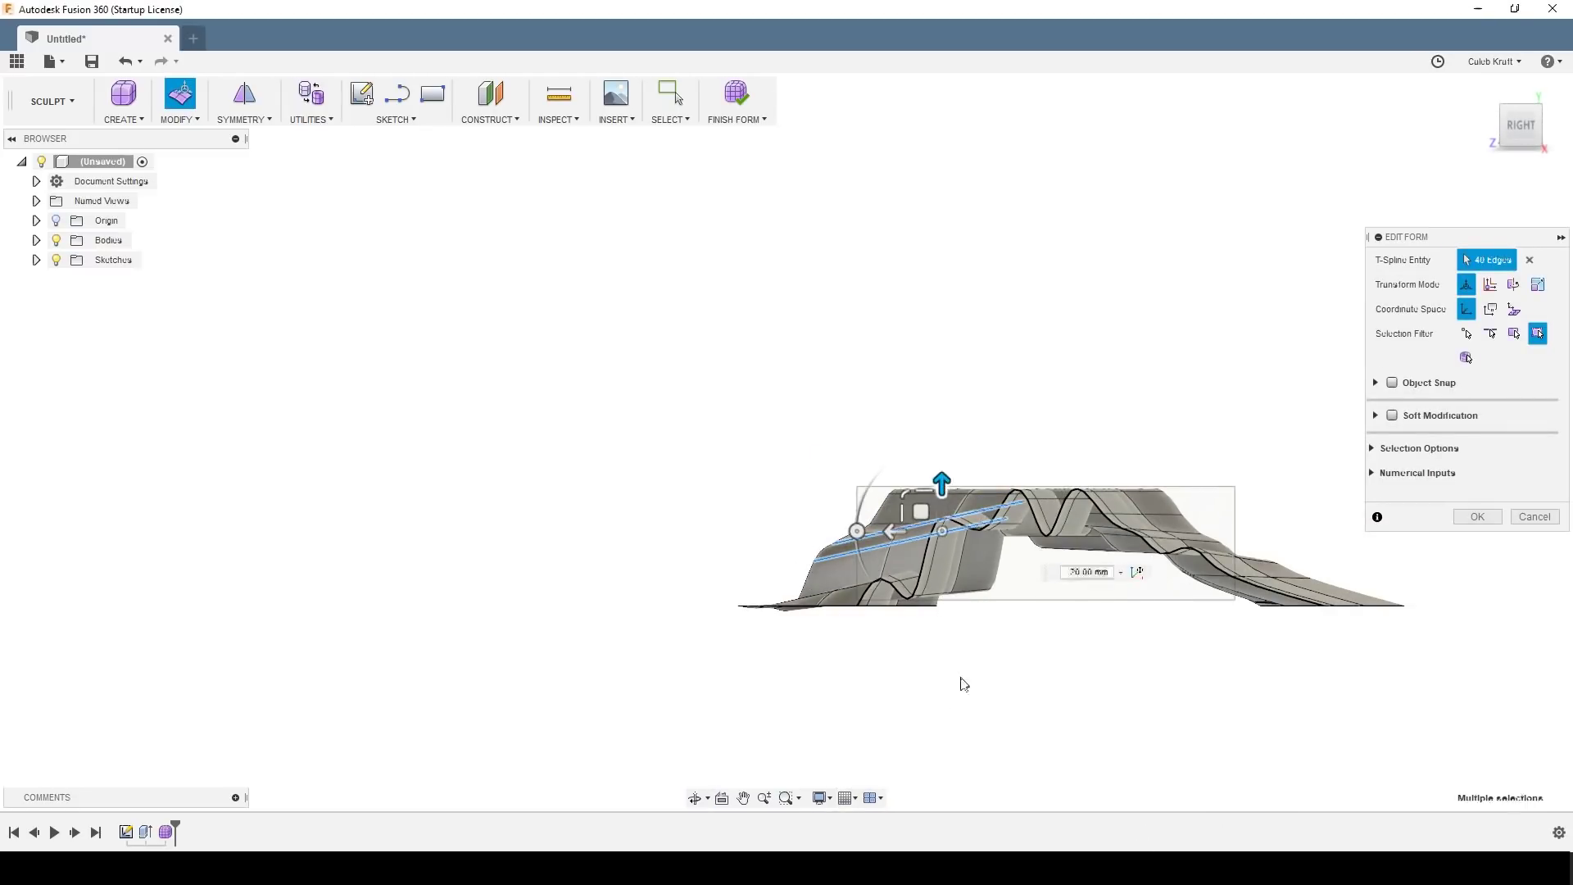
Step: Pull a vertex on the flat side's outer edge above the sharp bend outward by 150 mm
middle_click_drag(959, 681, 941, 737, "shift")
scroll(972, 362, "up", 2)
scroll(959, 380, "down", 8)
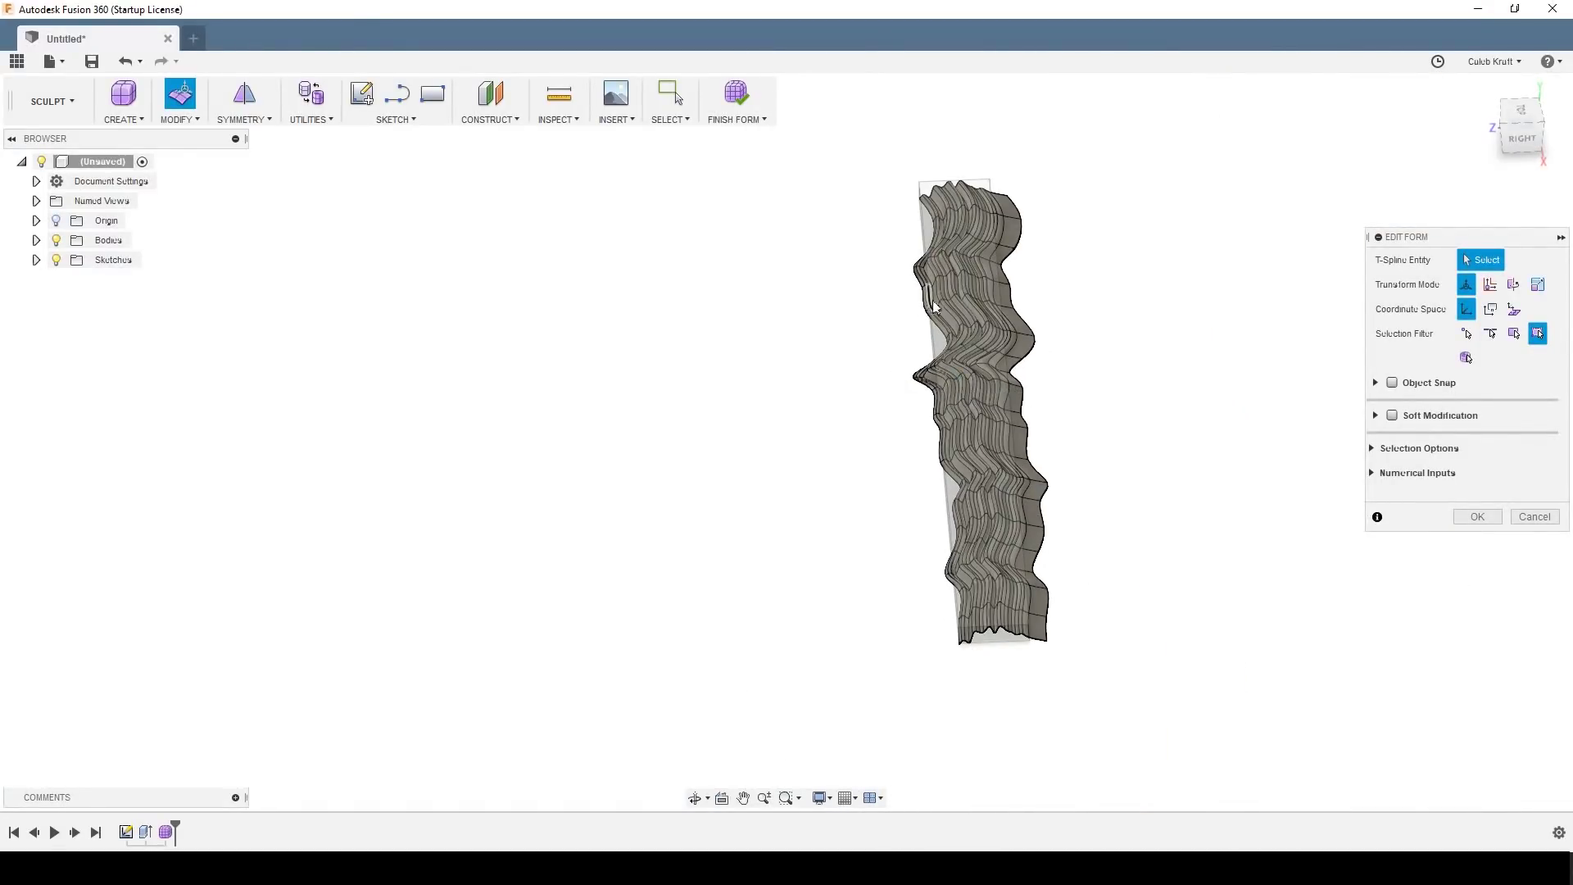
scroll(958, 380, "up", 5)
left_click(941, 357)
left_click_drag(866, 301, 719, 304)
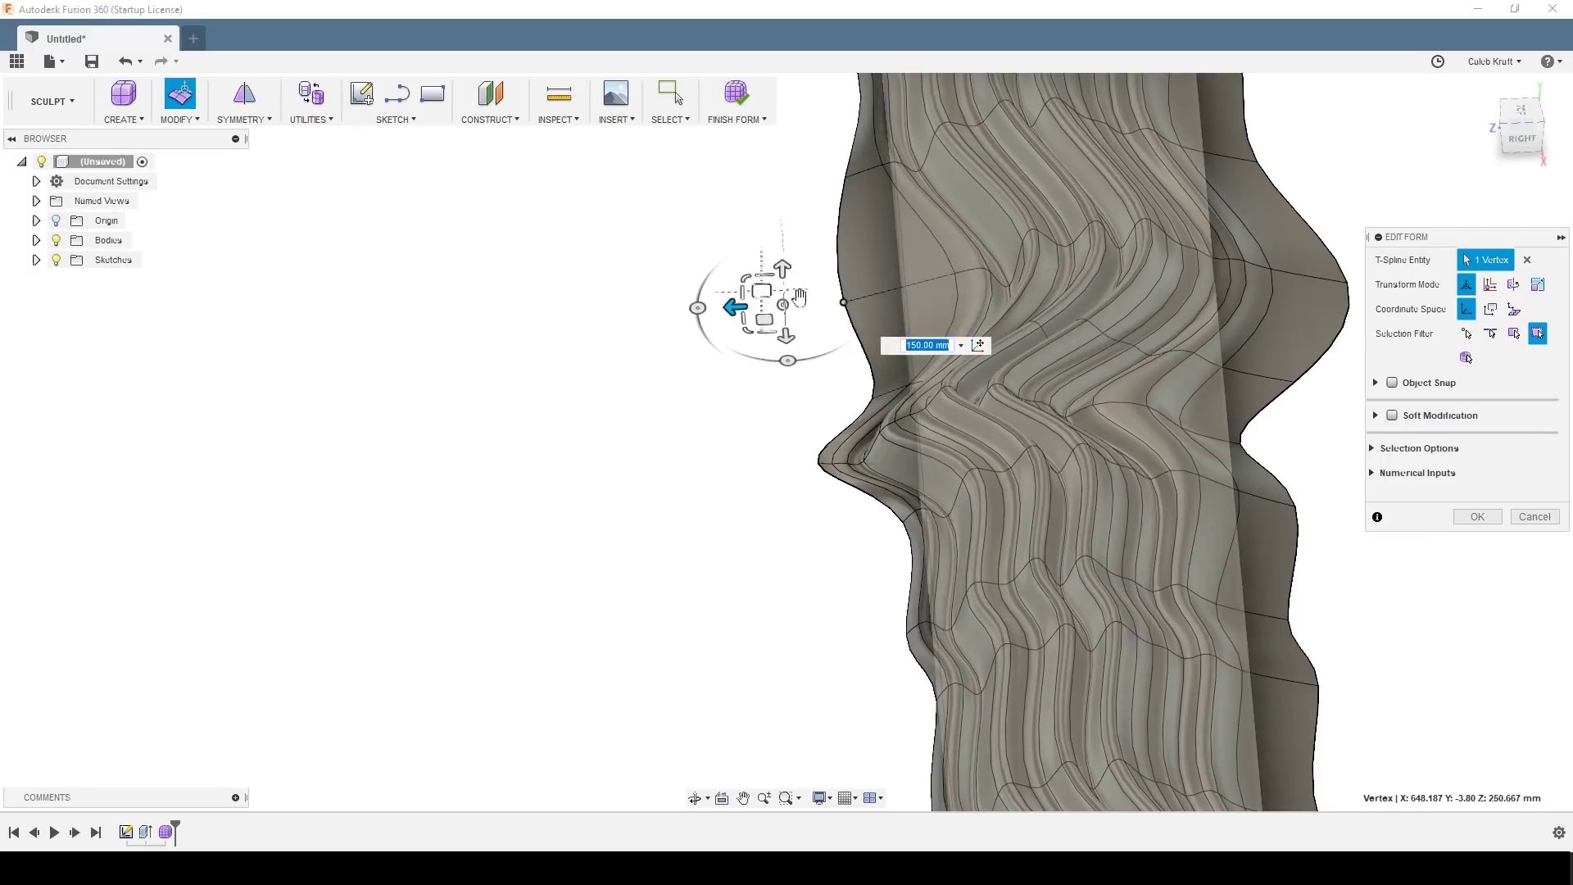
Step: Select two neighbouring vertices inward of the pulled outer vertex and stretch them apart with the planar scale handle
left_click(990, 272)
left_click(926, 301)
left_click(956, 273)
left_click(990, 274, "shift")
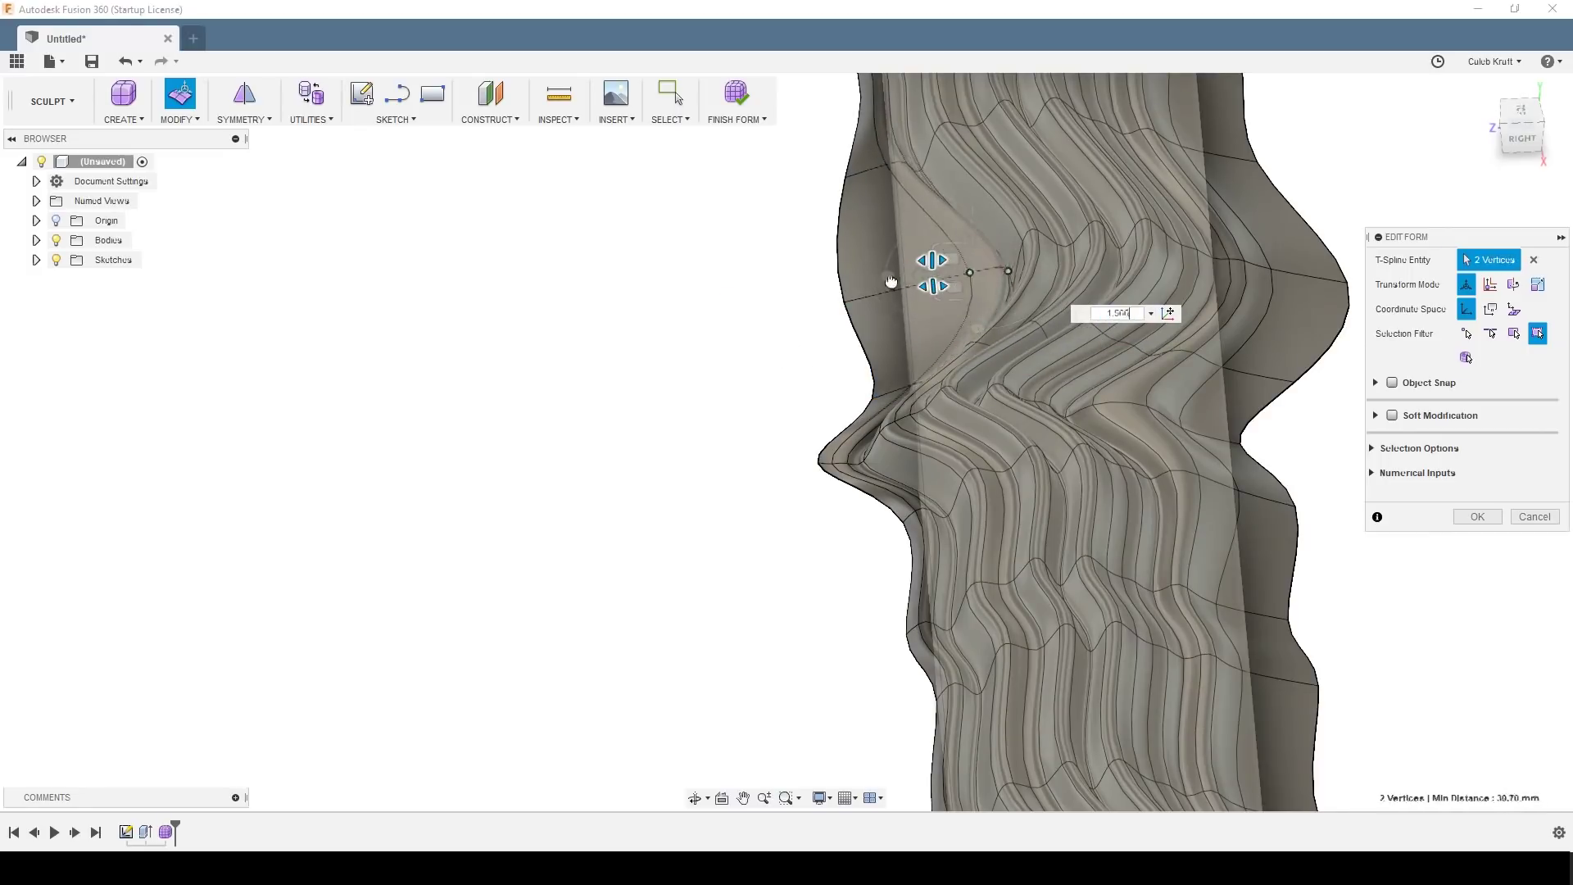
left_click_drag(926, 275, 874, 275)
Step: Select three vertices along the flat side's outer edge at the nearer bulge and pull them outward
mouse_move(874, 275)
middle_mouse_down("shift")
mouse_move(748, 453)
mouse_move(835, 411)
mouse_move(885, 590)
mouse_move(1044, 442)
middle_mouse_up("shift")
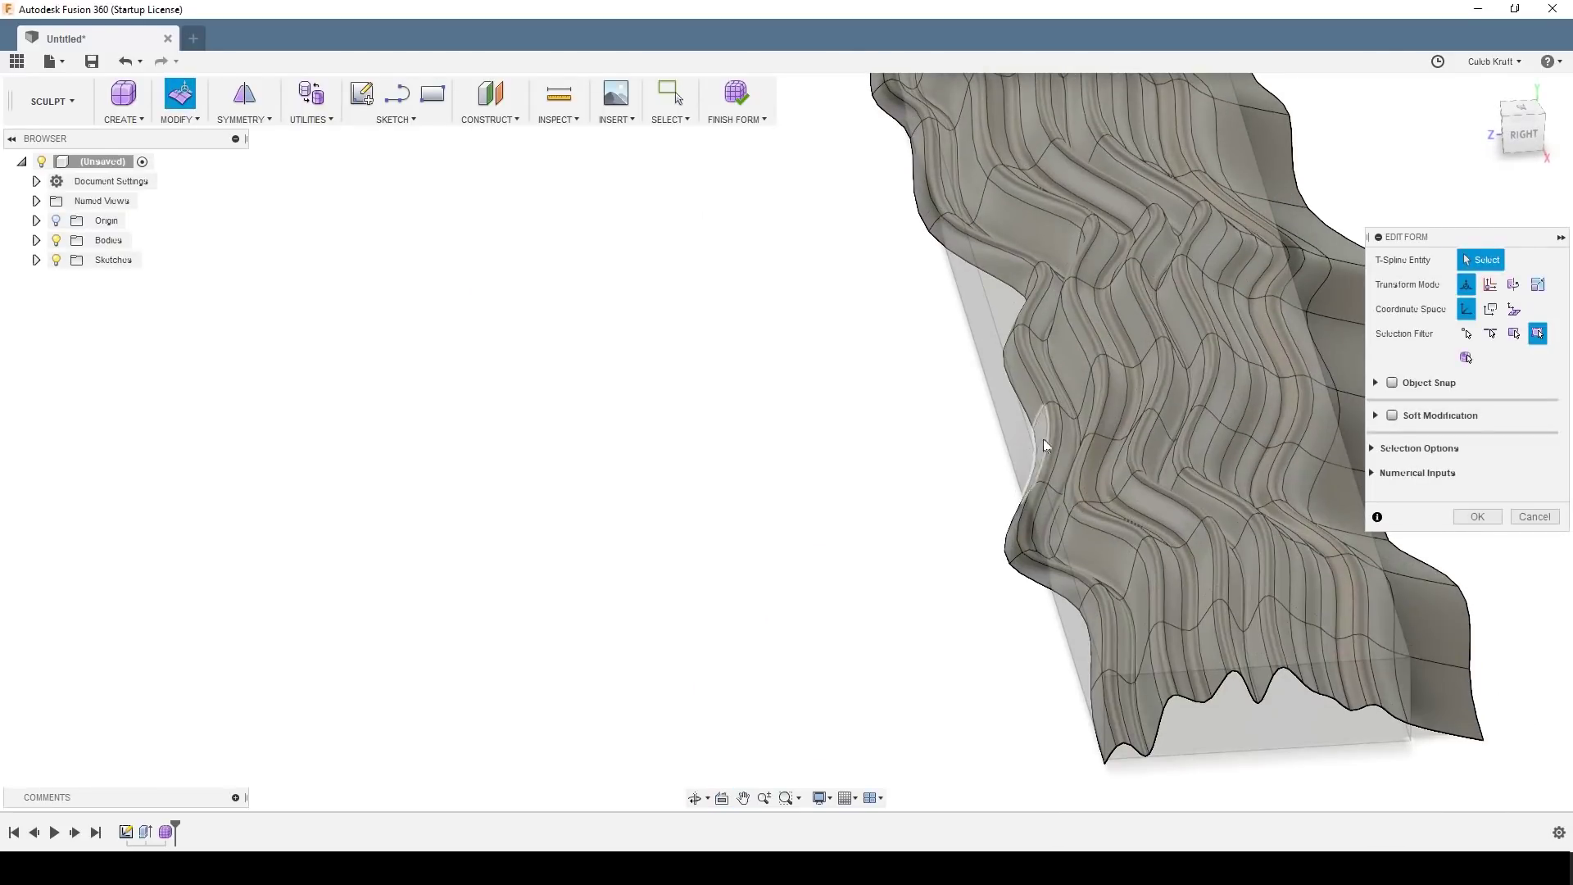
middle_click_drag(966, 373, 976, 382, "shift")
left_click(955, 349, "shift")
left_click(927, 290, "shift")
left_click_drag(942, 369, 871, 397)
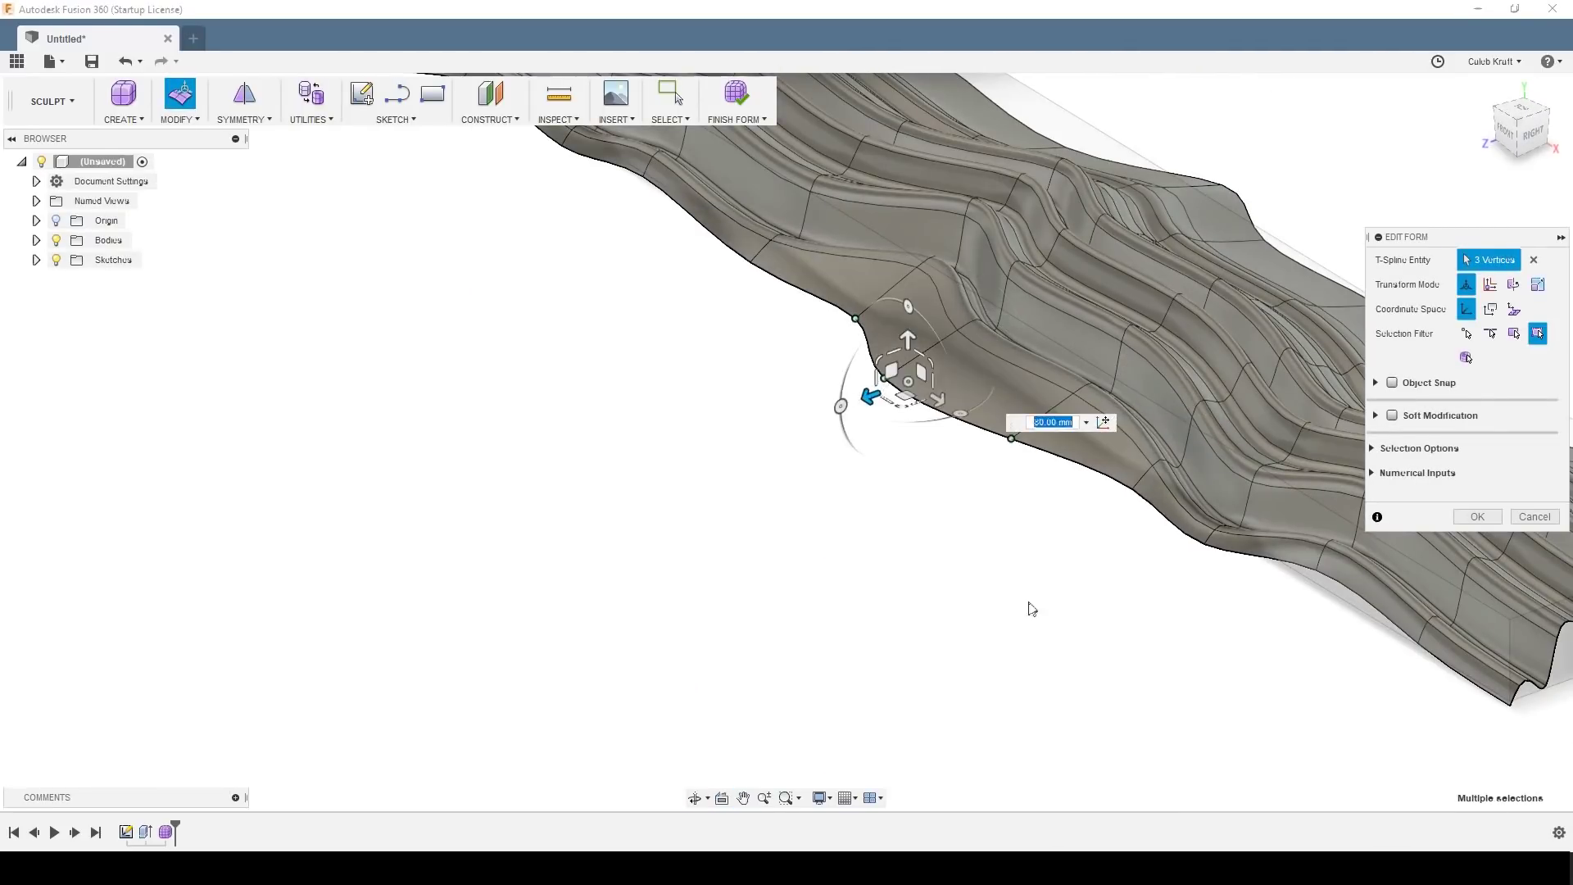
Step: Select two outer-edge vertices closer to the near end of the board and pull them slightly outward
left_click(1316, 571)
left_click(1417, 643, "shift")
left_click_drag(1328, 623, 1300, 632)
left_click(1266, 660)
Step: Select two outer-edge vertices near the far end of the board and pull them outward
middle_click_drag(1012, 633, 765, 695)
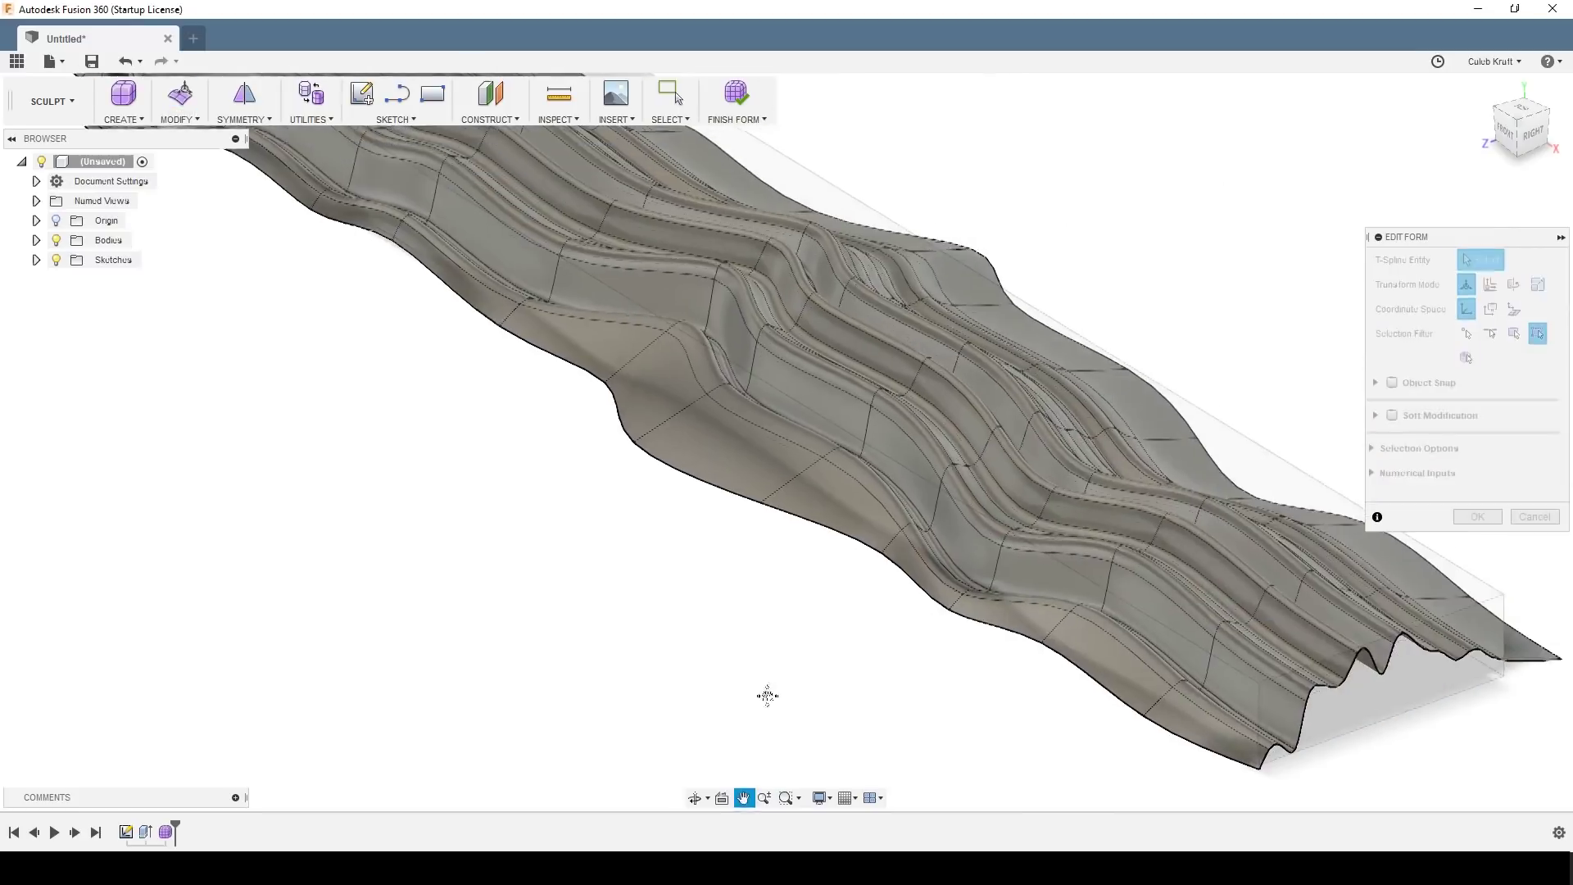
scroll(790, 642, "down", 3)
scroll(790, 642, "down", 2)
left_click(293, 267)
left_click(257, 232, "shift")
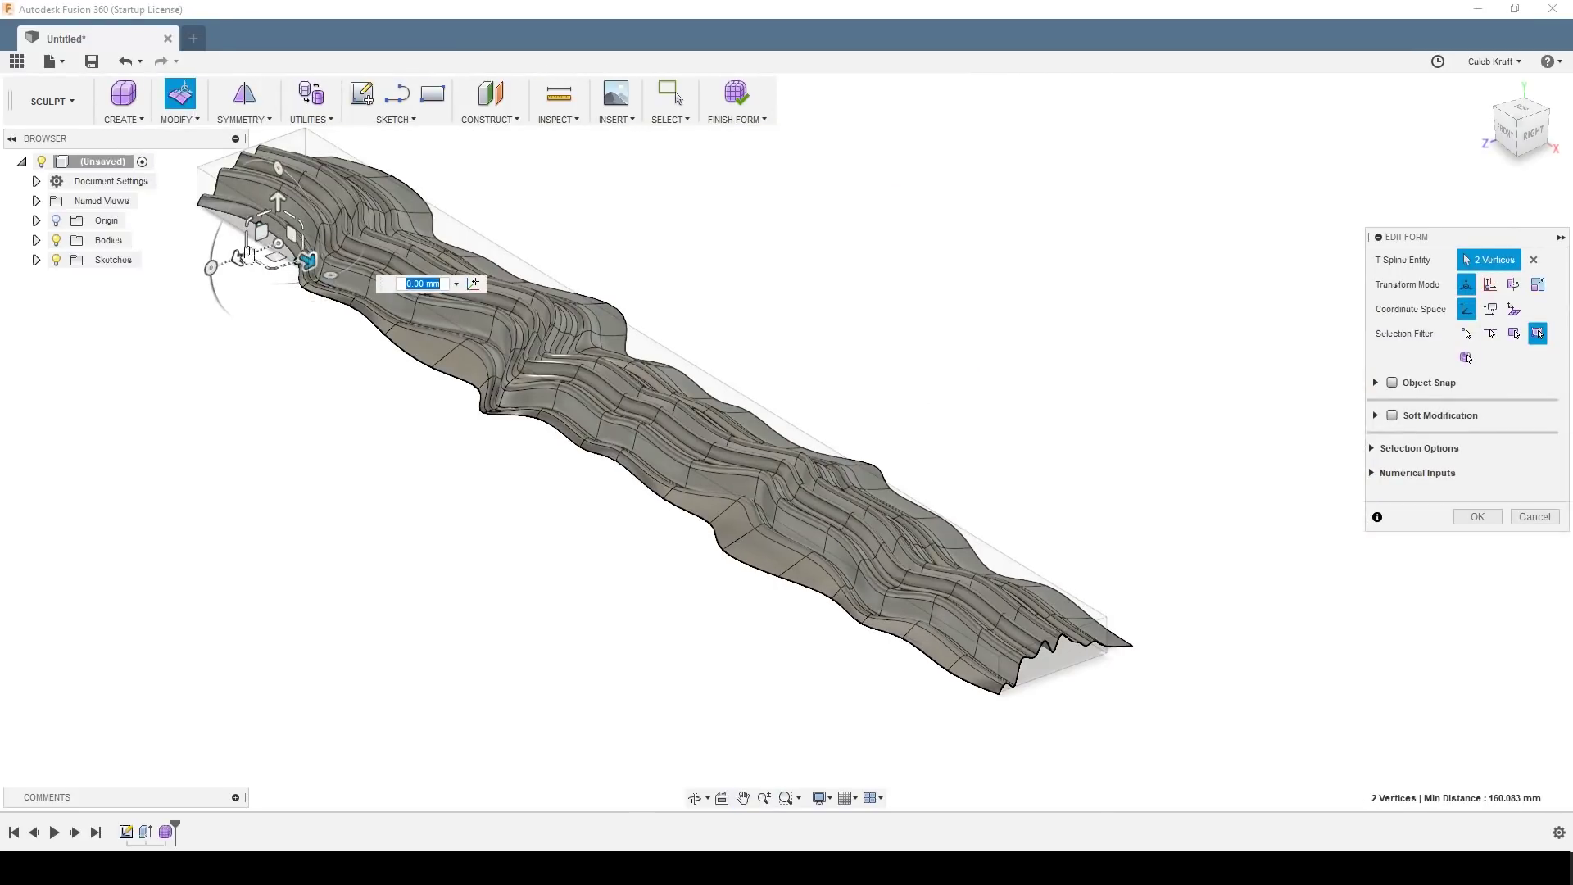
left_click_drag(238, 258, 224, 352)
Step: Select four lengthwise edge loops along the two central ridges and lower them together
mouse_move(484, 532)
middle_mouse_down("shift")
mouse_move(397, 502)
mouse_move(205, 523)
mouse_move(172, 502)
mouse_move(239, 552)
mouse_move(407, 569)
mouse_move(439, 617)
mouse_move(437, 503)
middle_mouse_up("shift")
scroll(736, 393, "up", 4)
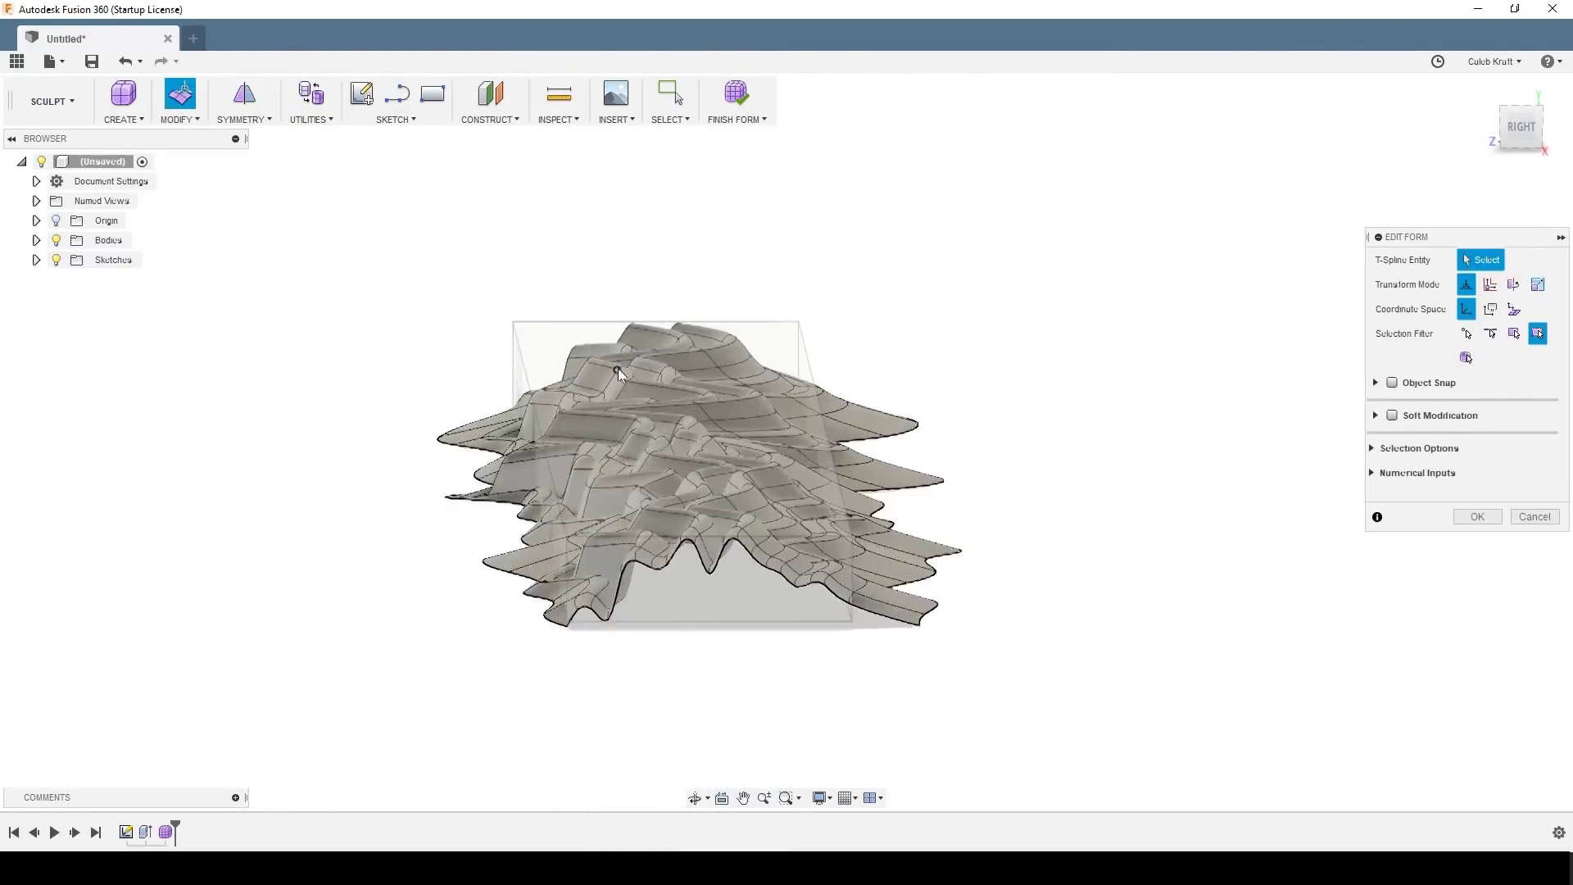
middle_click_drag(737, 399, 773, 526, "shift")
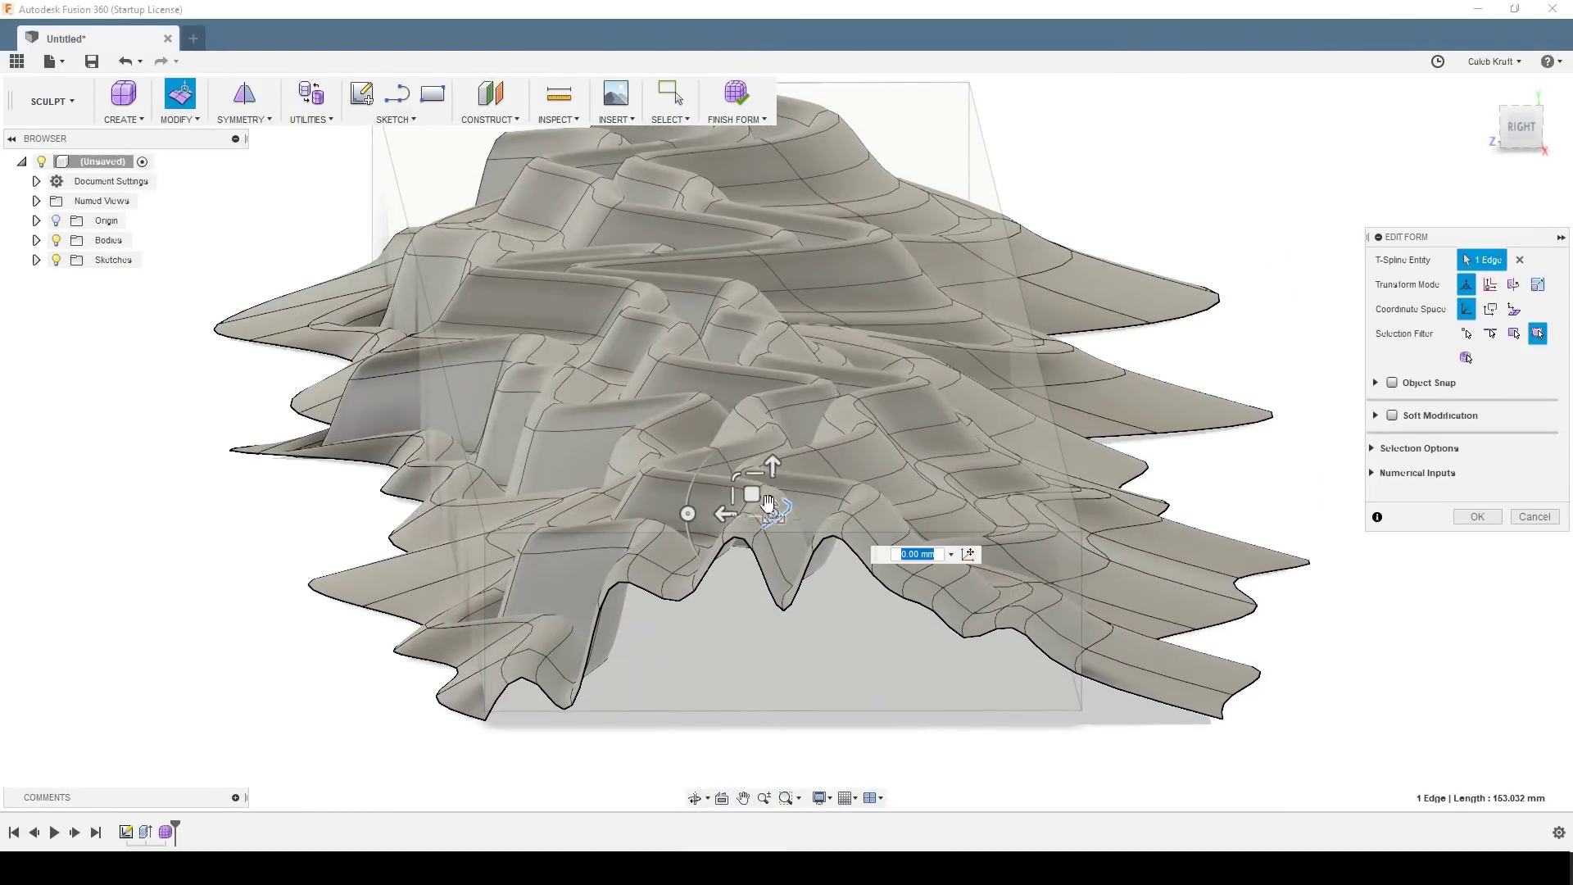
double_click(749, 500)
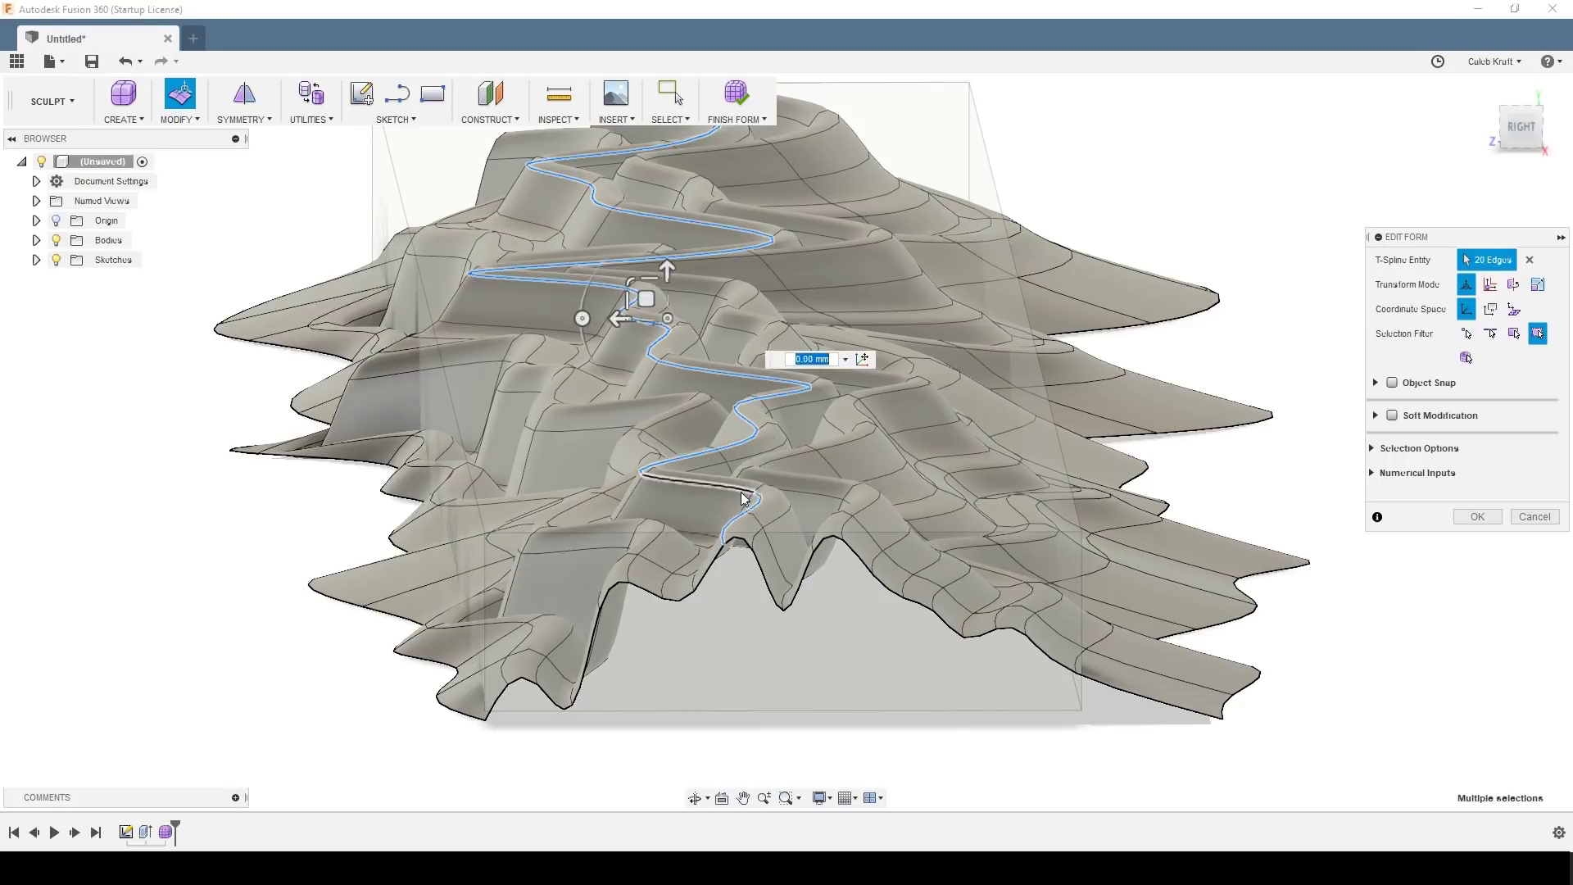
double_click(777, 514, "shift")
double_click(834, 518, "shift")
double_click(866, 506, "shift")
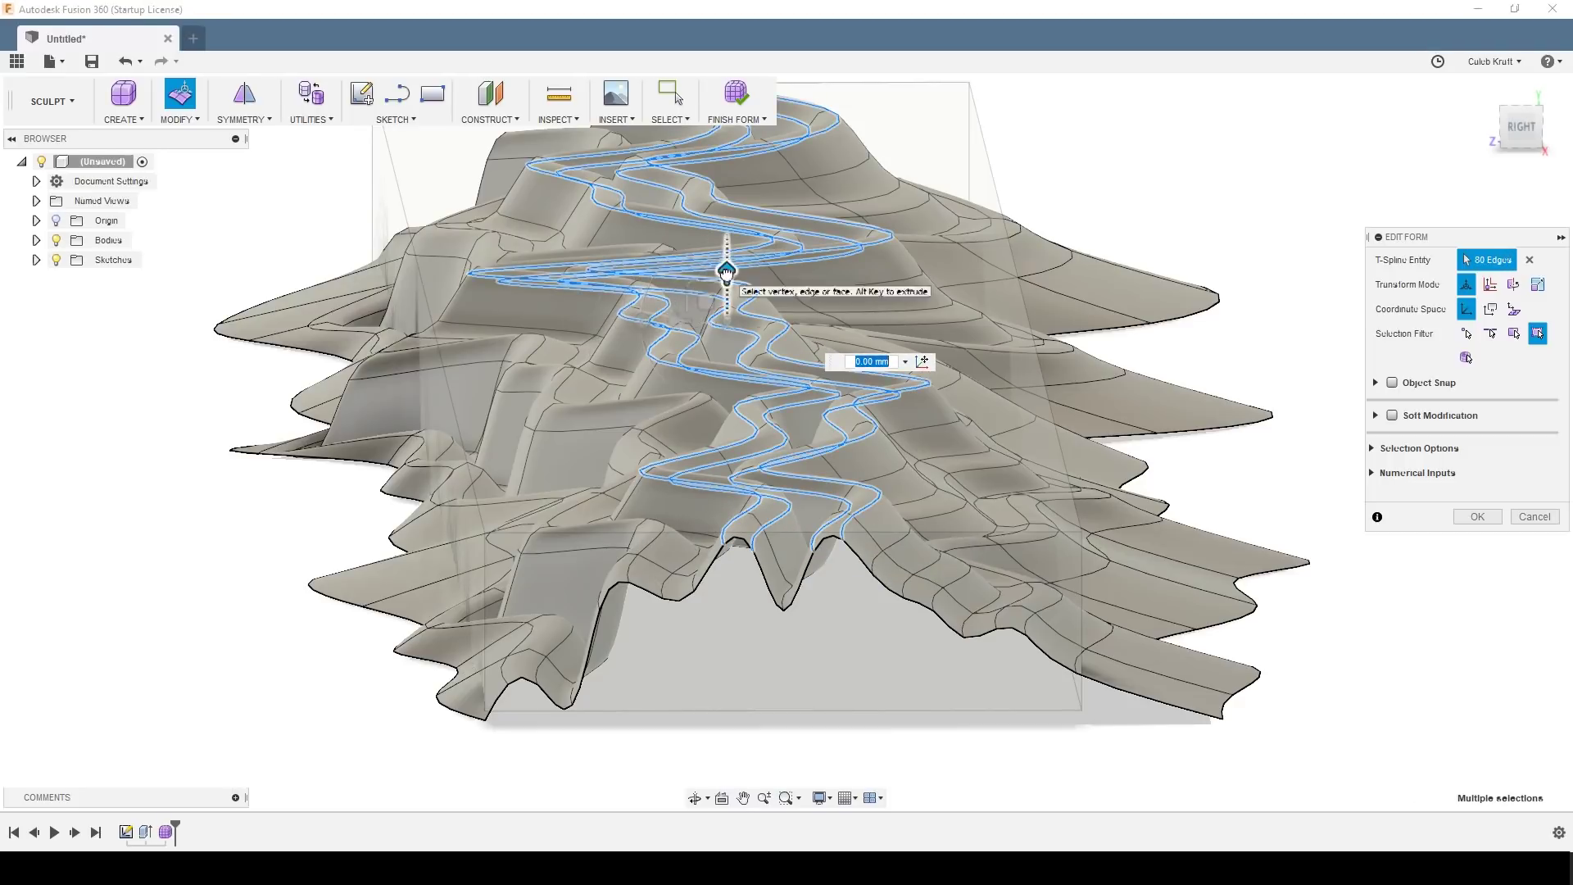
left_click_drag(726, 270, 740, 305)
Step: Rotate the two neighbouring edge loops on the central ridge nearer the slope by -5 degrees
left_click(866, 522)
double_click(825, 521)
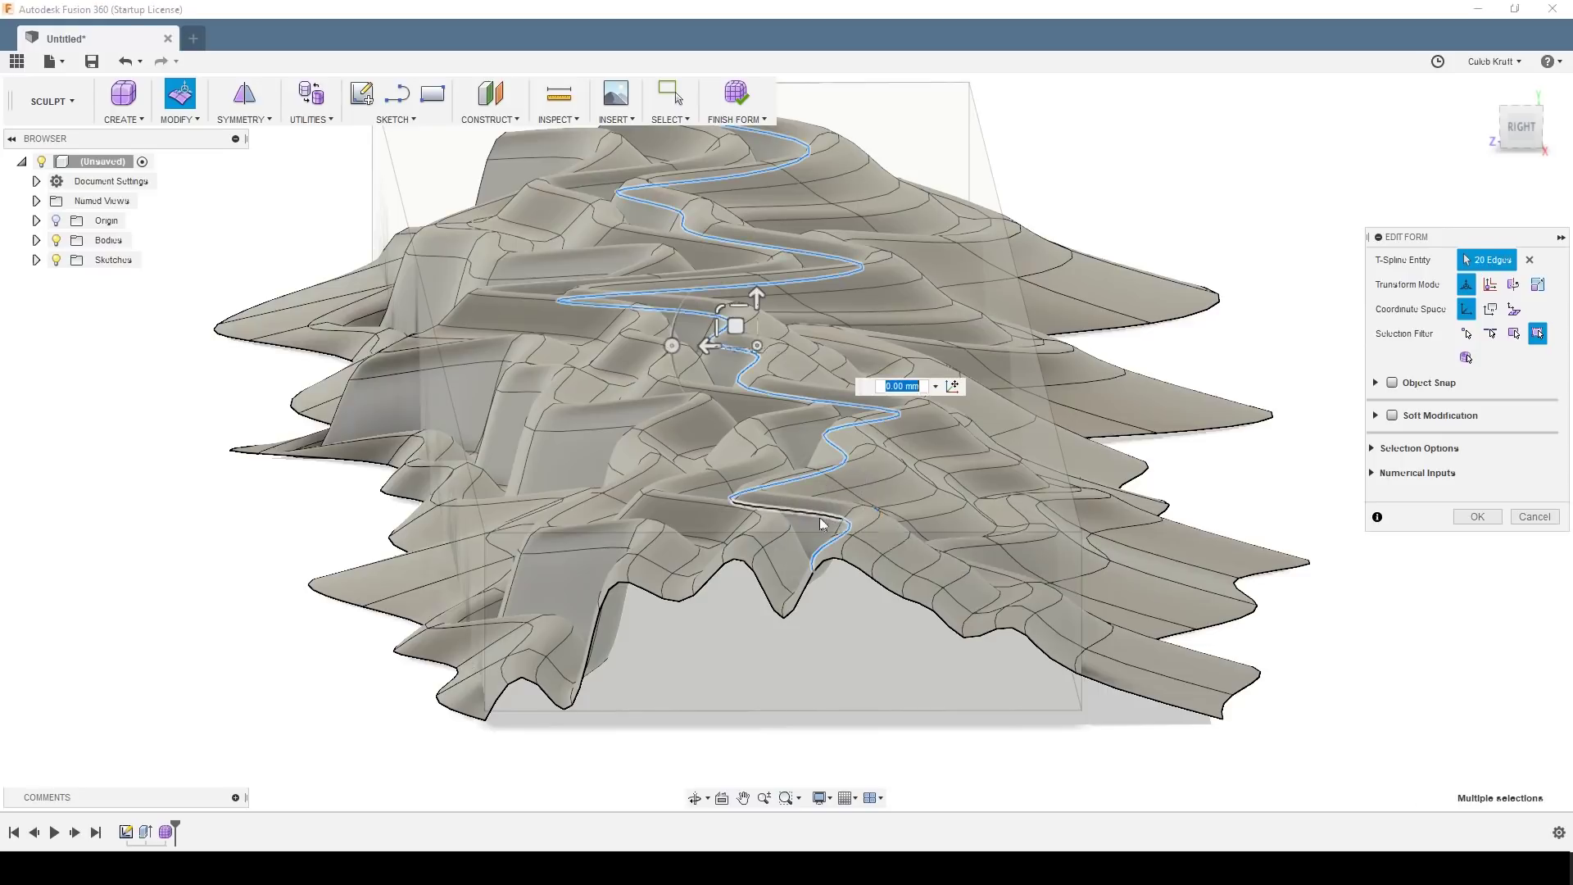
double_click(866, 518, "shift")
left_click_drag(684, 338, 686, 333)
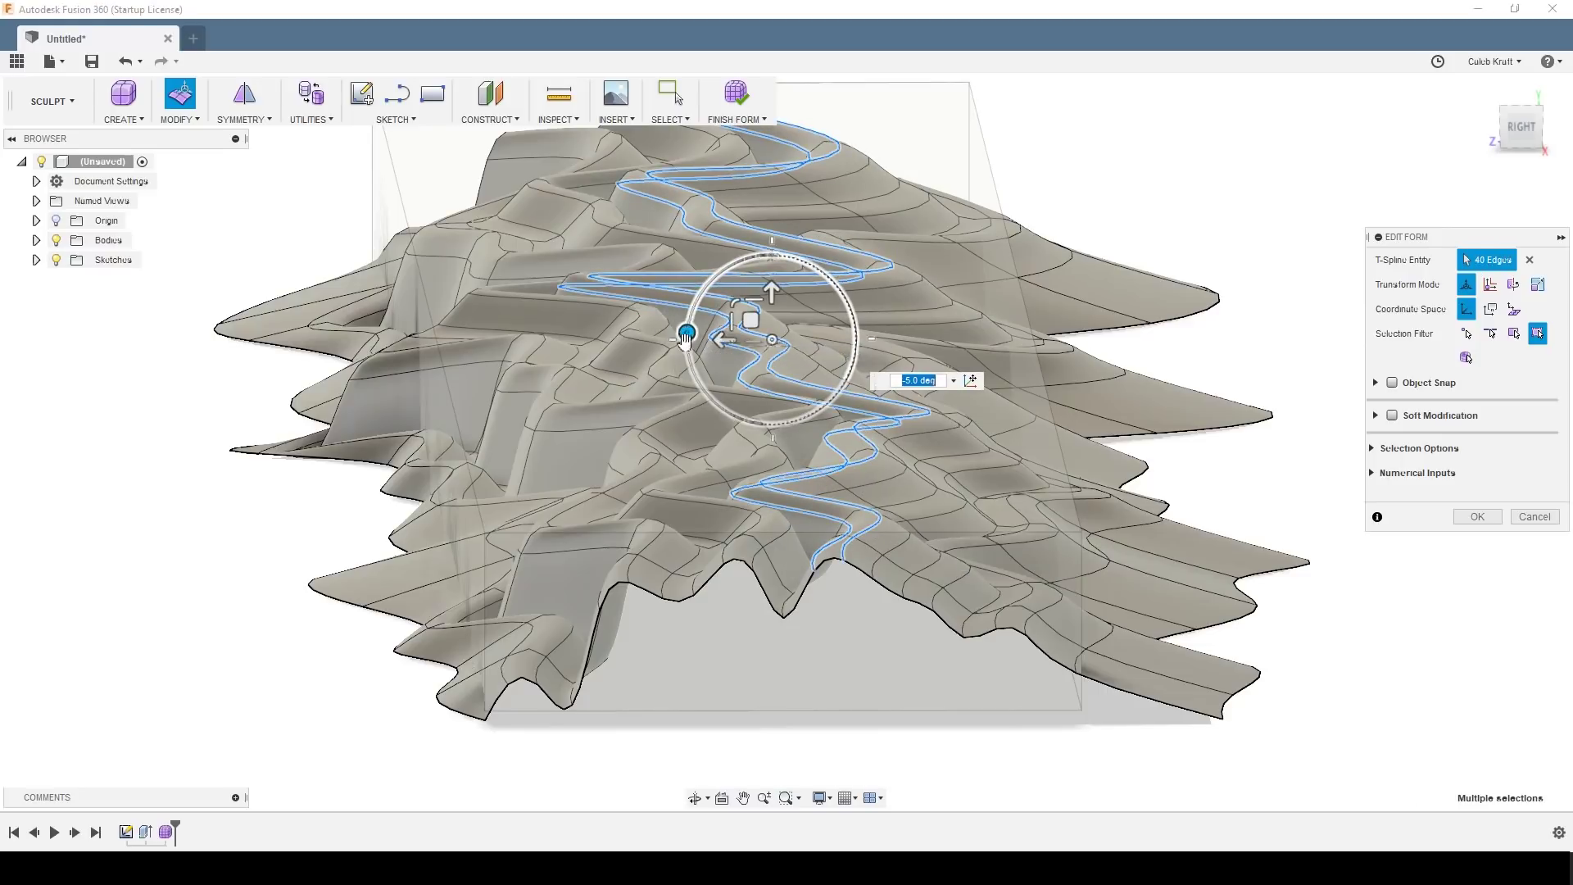
key("Escape")
double_click(776, 537)
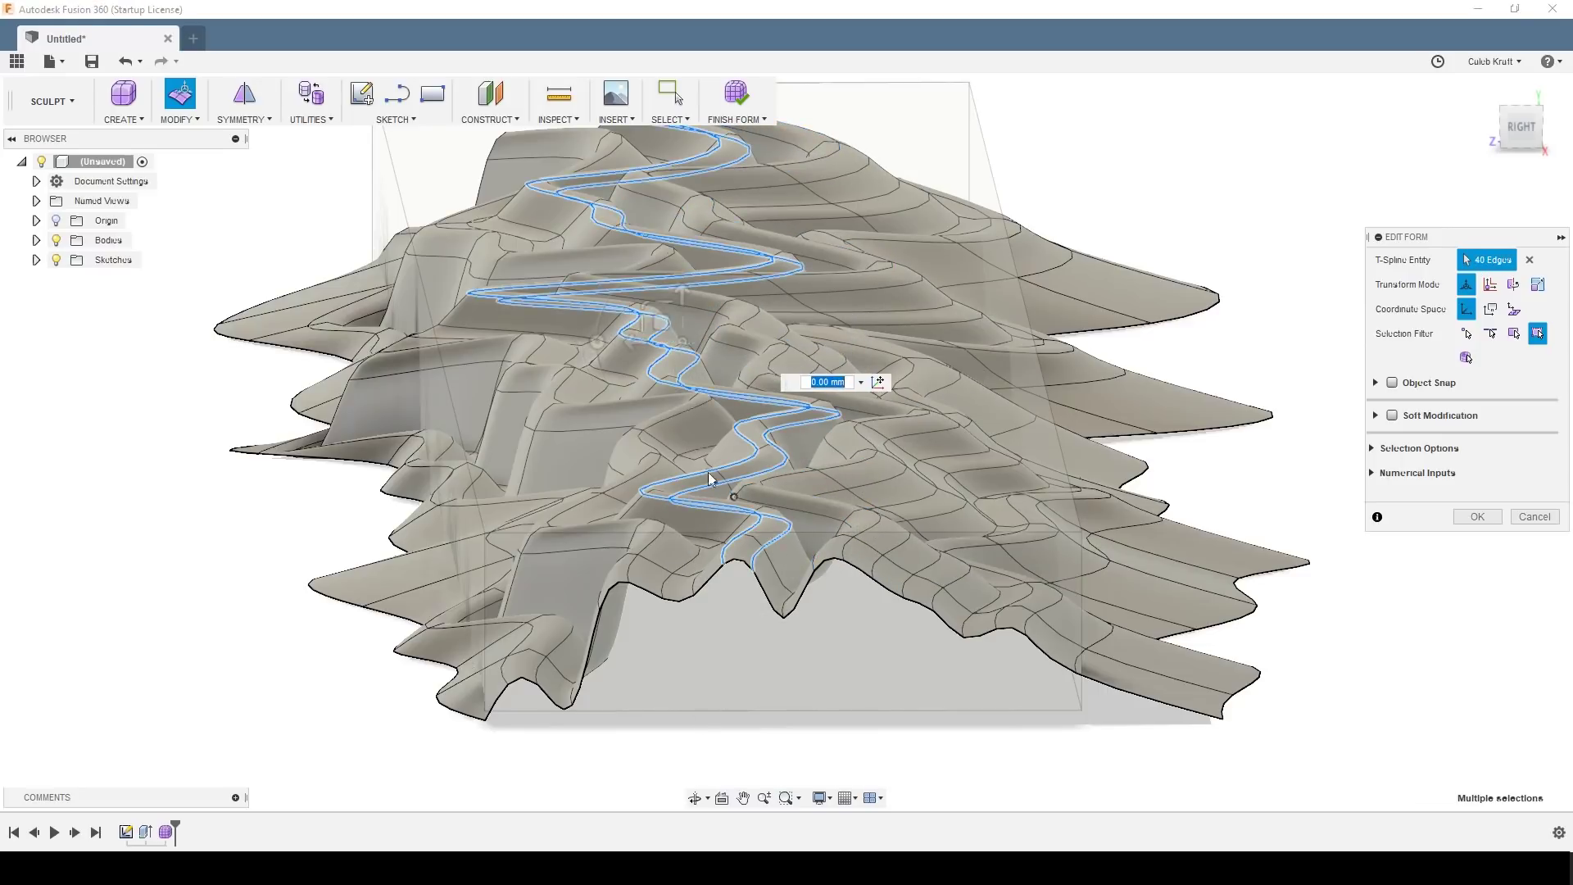
left_click(223, 598)
mouse_move(223, 598)
middle_mouse_down("shift")
mouse_move(327, 587)
mouse_move(279, 571)
mouse_move(221, 614)
middle_mouse_up("shift")
Step: Save the design under the name lightriver
key("ctrl+s")
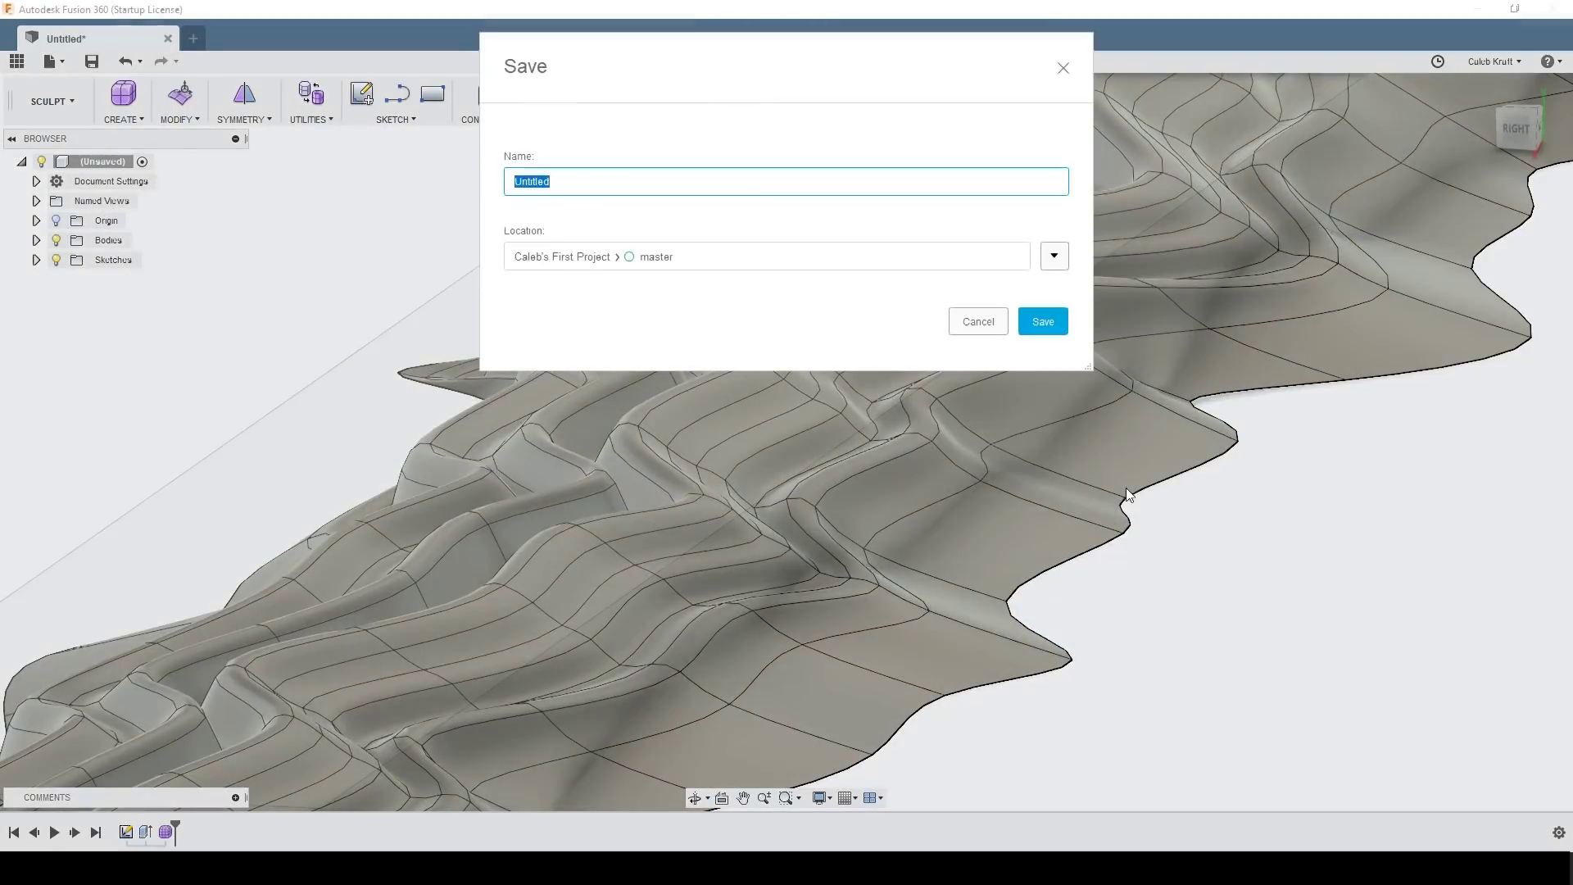
type("lightriver")
key("Return")
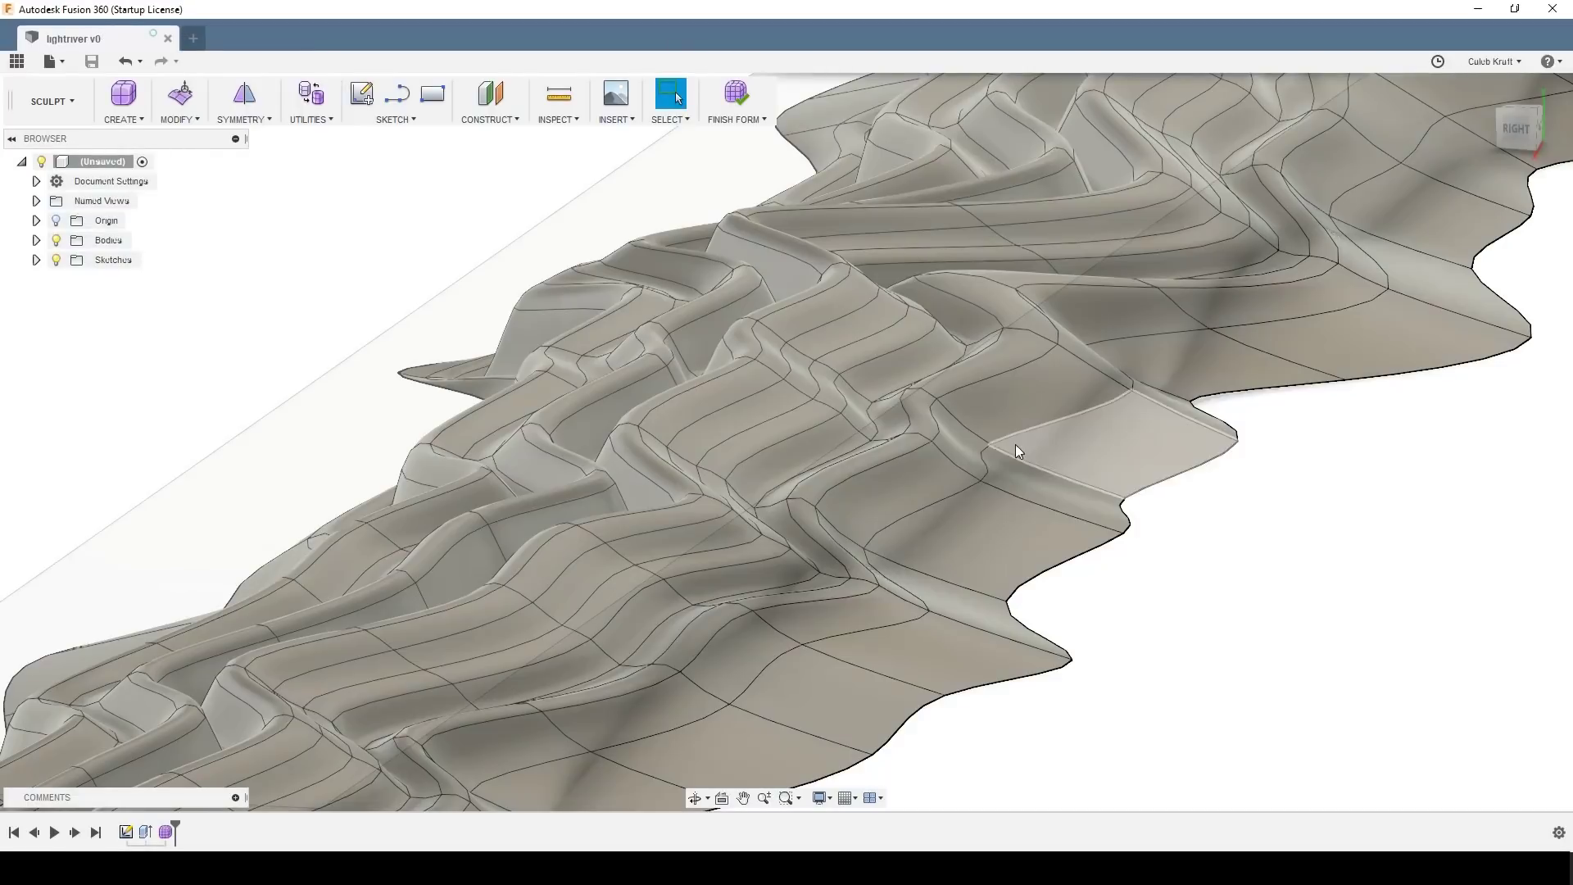
Step: Leave the sculpting environment and switch to the Model workspace
scroll(1033, 444, "up", 3)
scroll(1053, 466, "down", 5)
scroll(1055, 479, "down", 2)
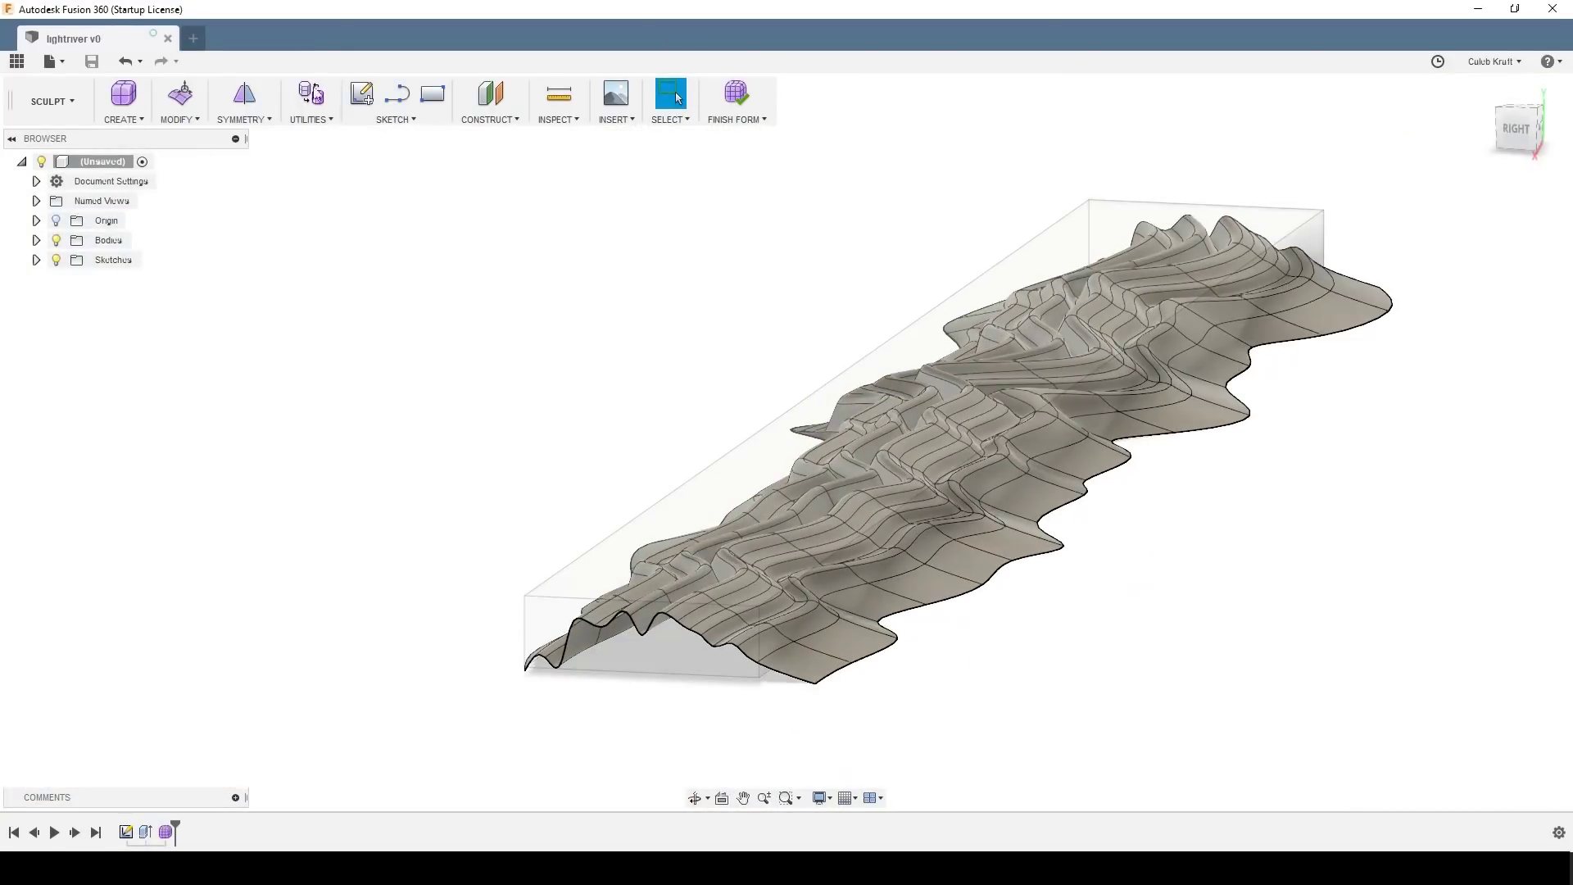
left_click(74, 100)
left_click(79, 165)
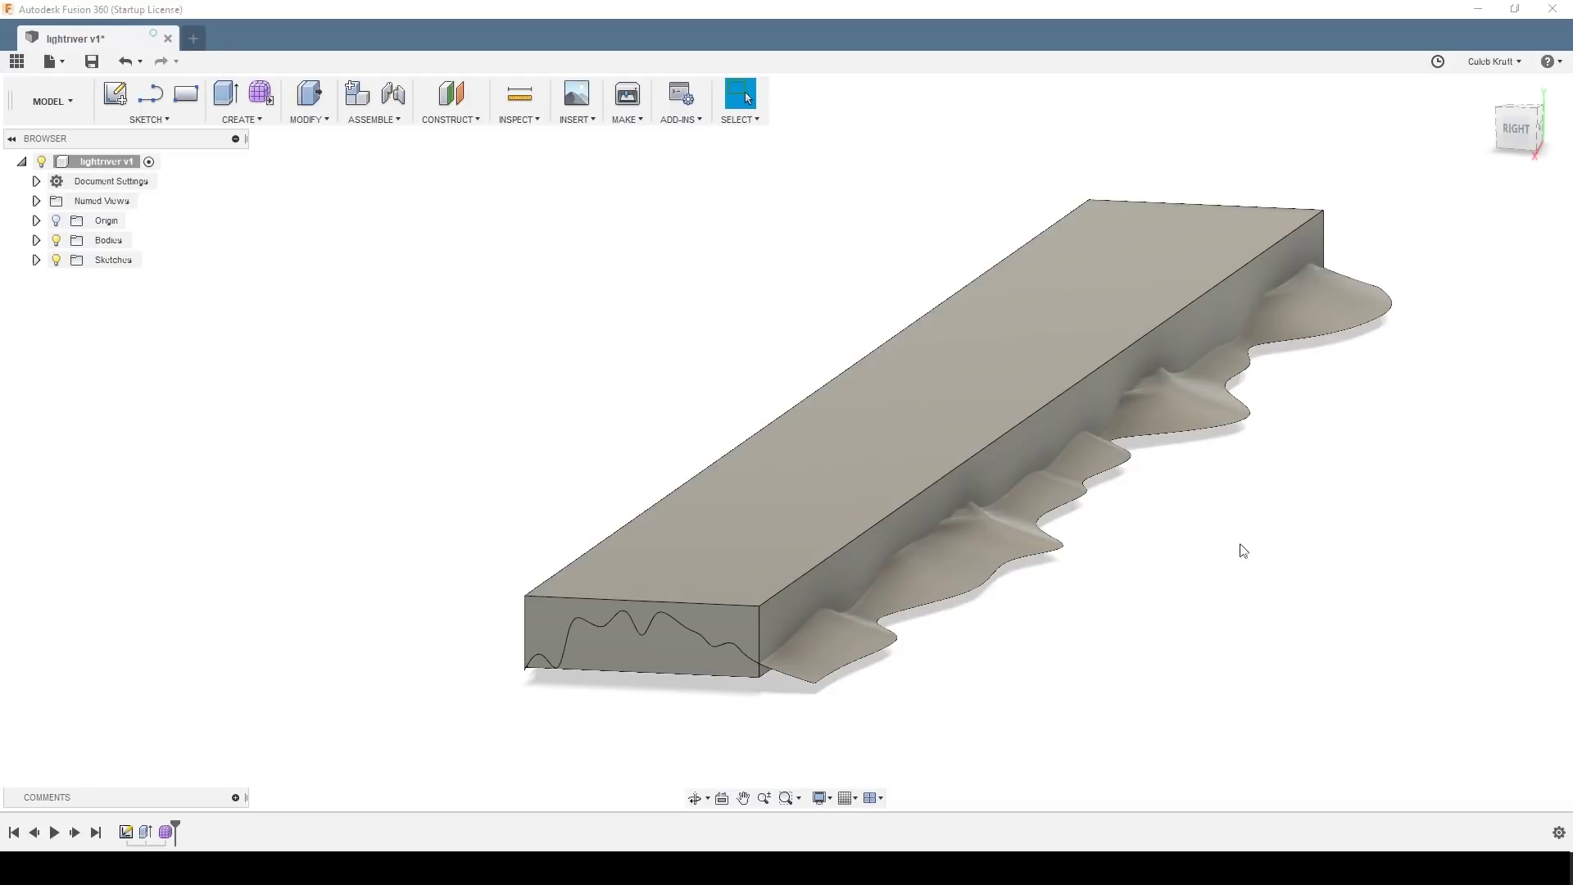
Step: Use Replace Face to replace the board's flat top face with the sculpted form surface
left_click(242, 118)
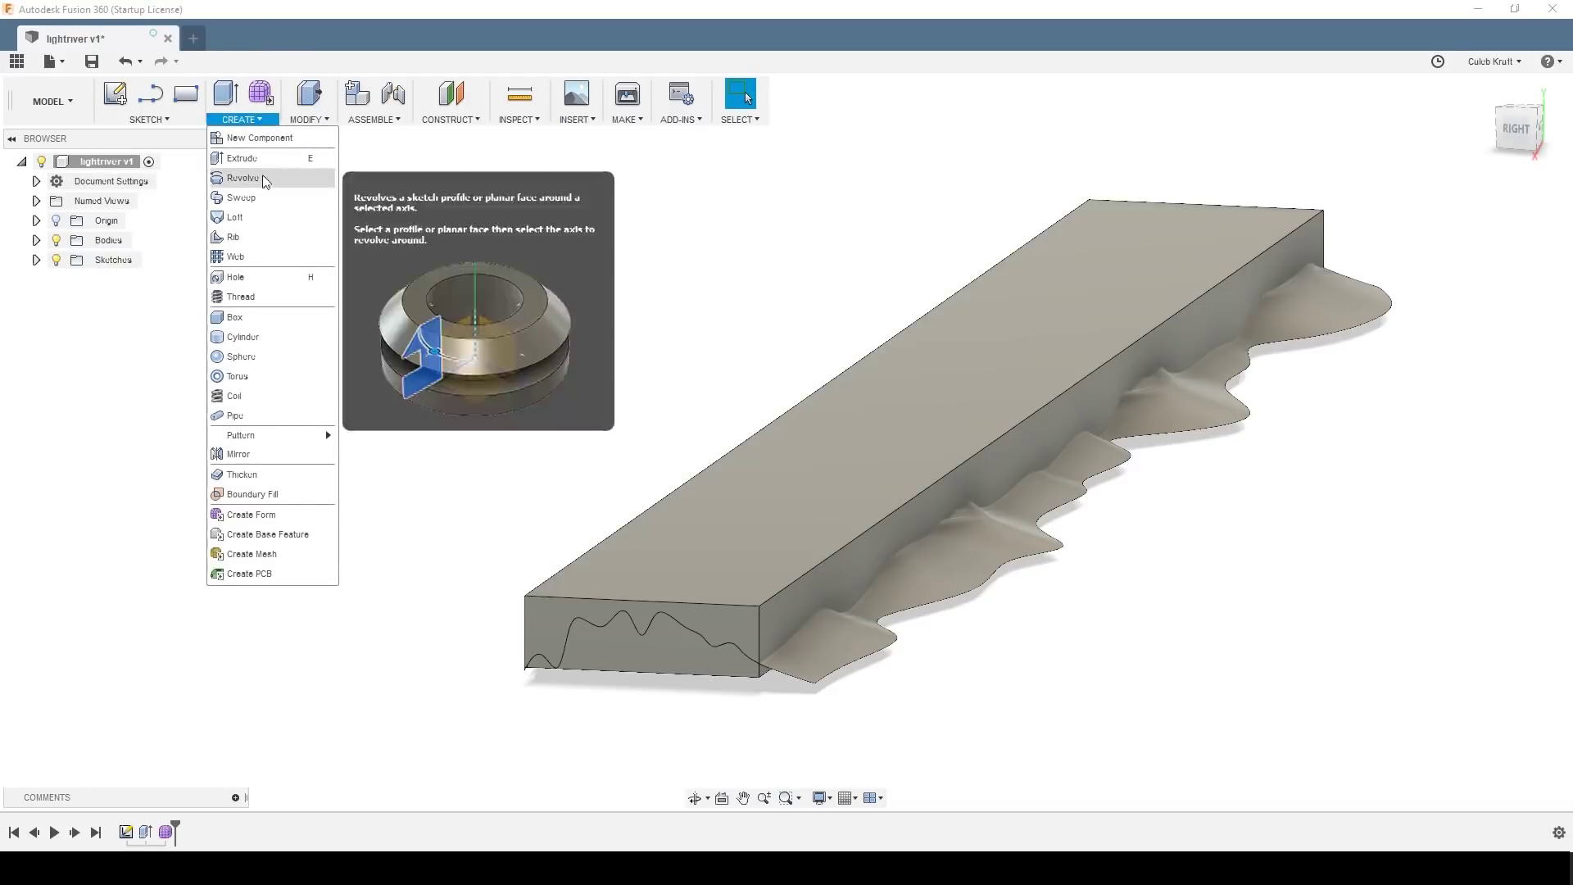
left_click(315, 121)
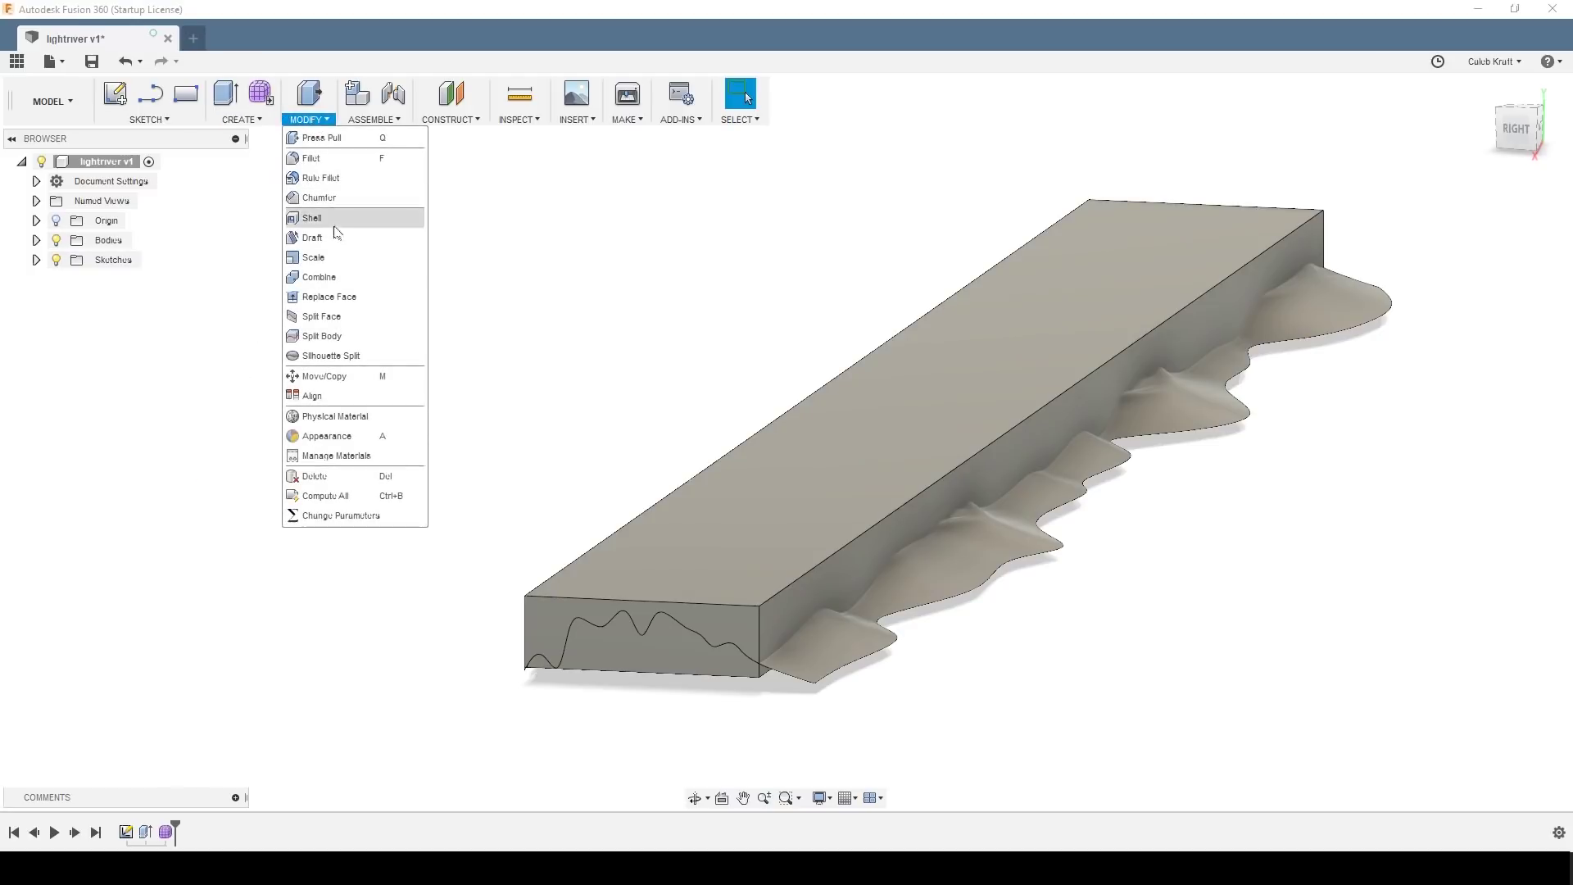
left_click(329, 297)
left_click(824, 529)
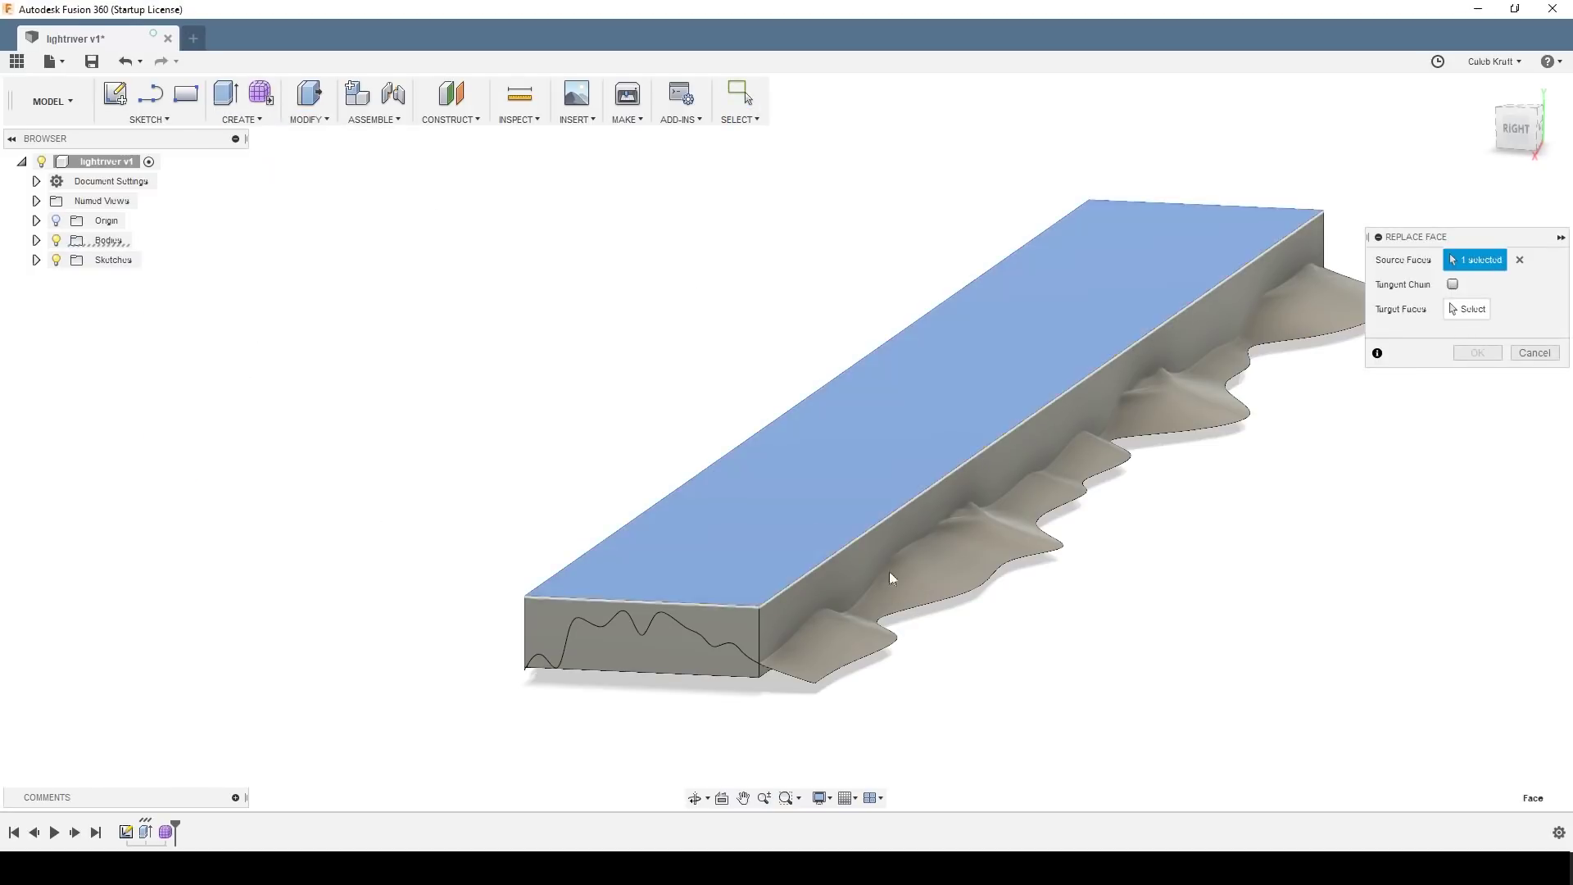
middle_click_drag(1074, 643, 1079, 622, "shift")
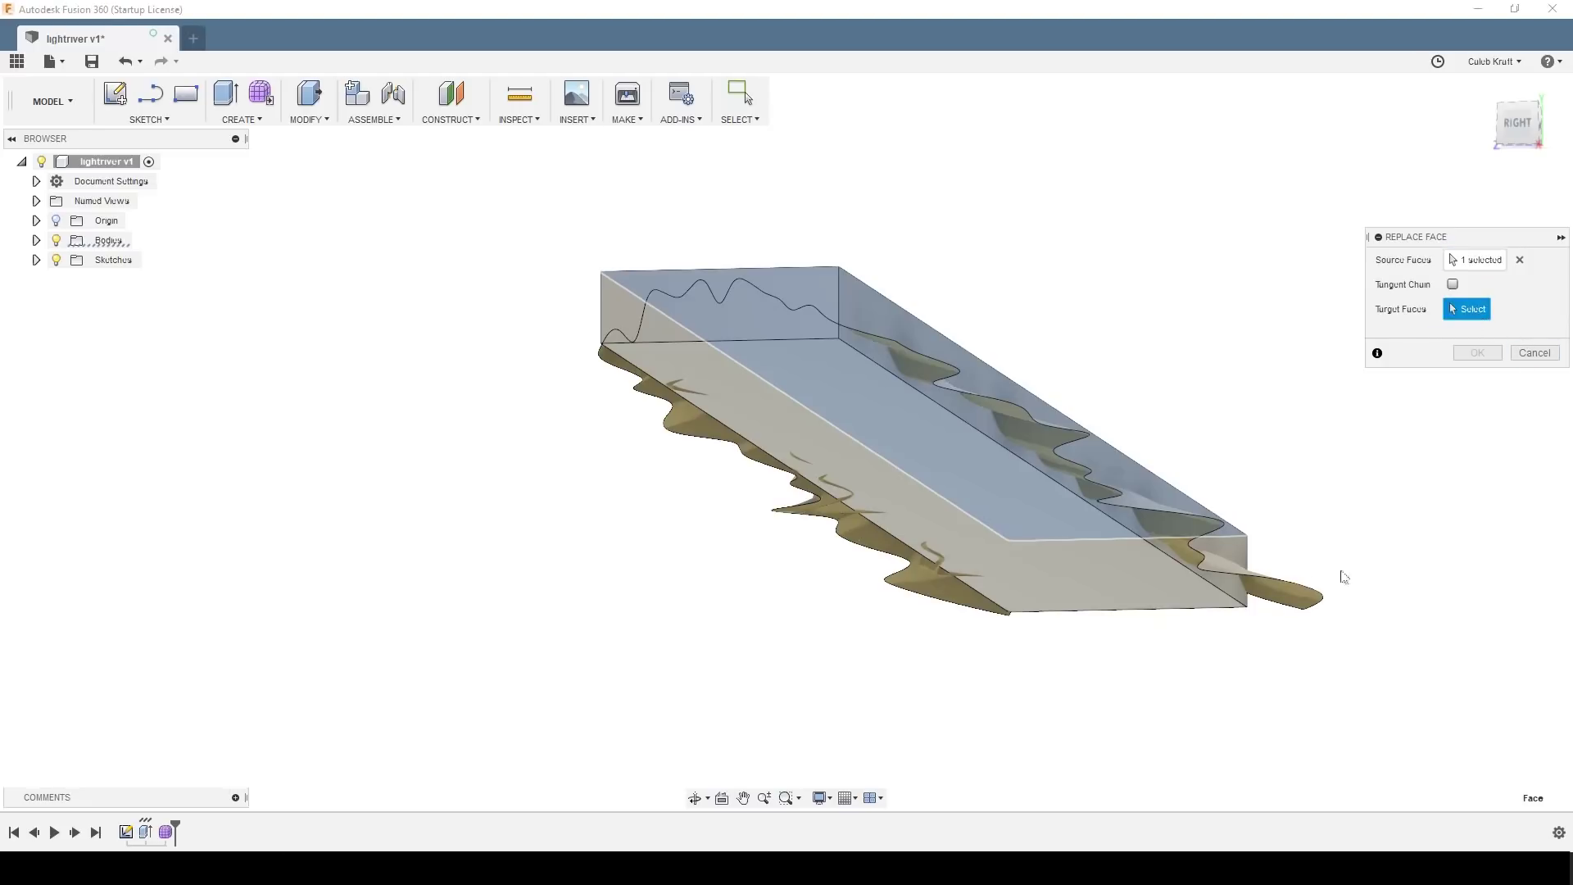
left_click(1286, 592)
left_click(1477, 352)
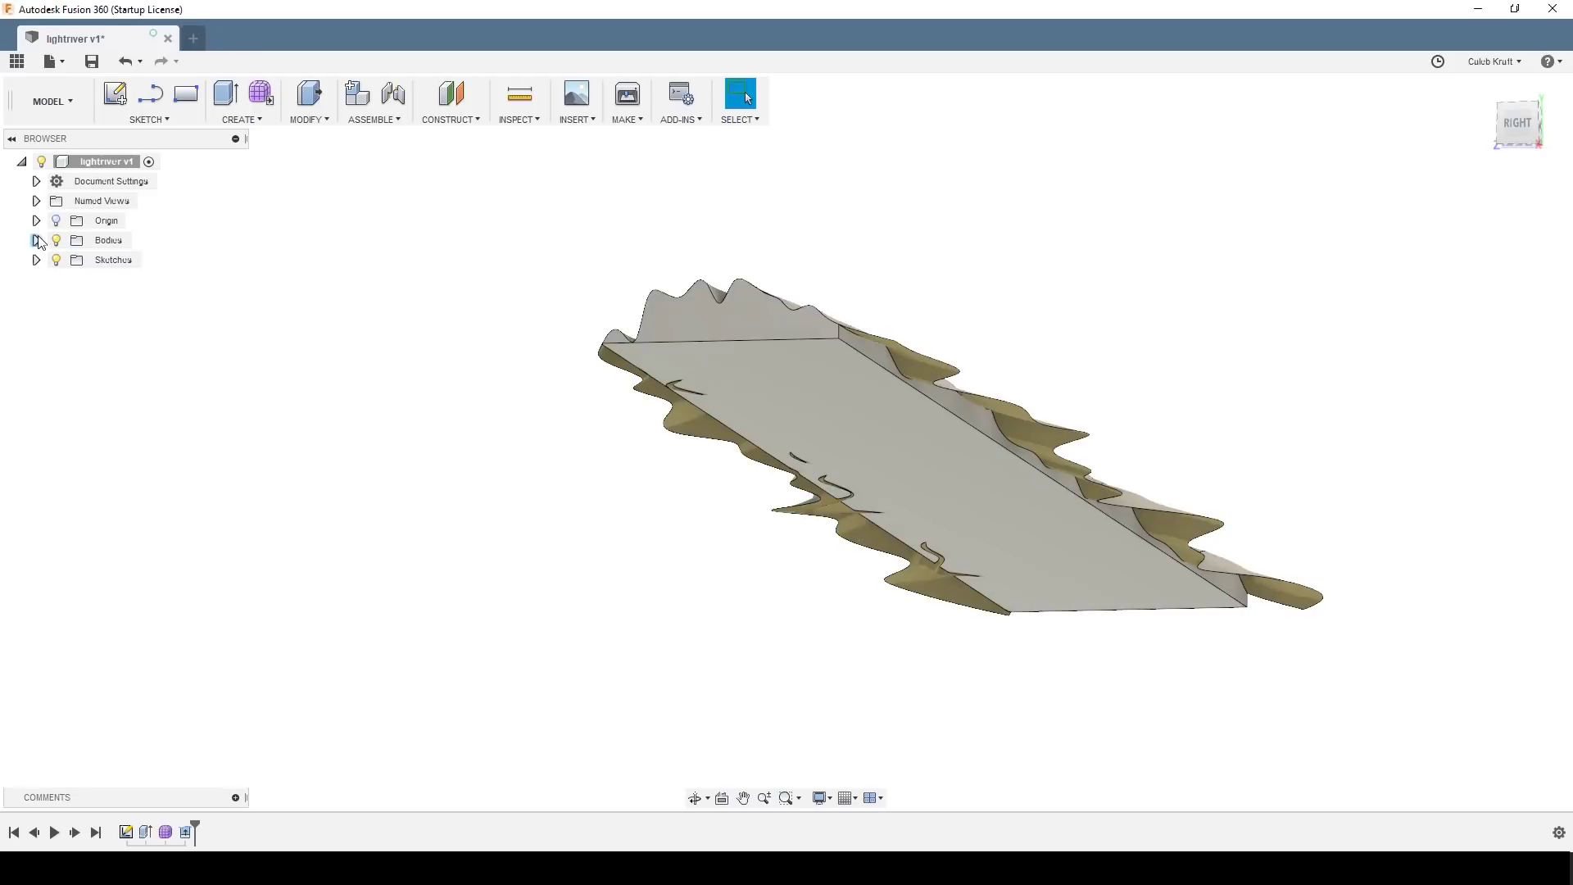
Step: Hide the form surface body Body2 to inspect the carved board, and show and select that surface again
left_click(71, 279)
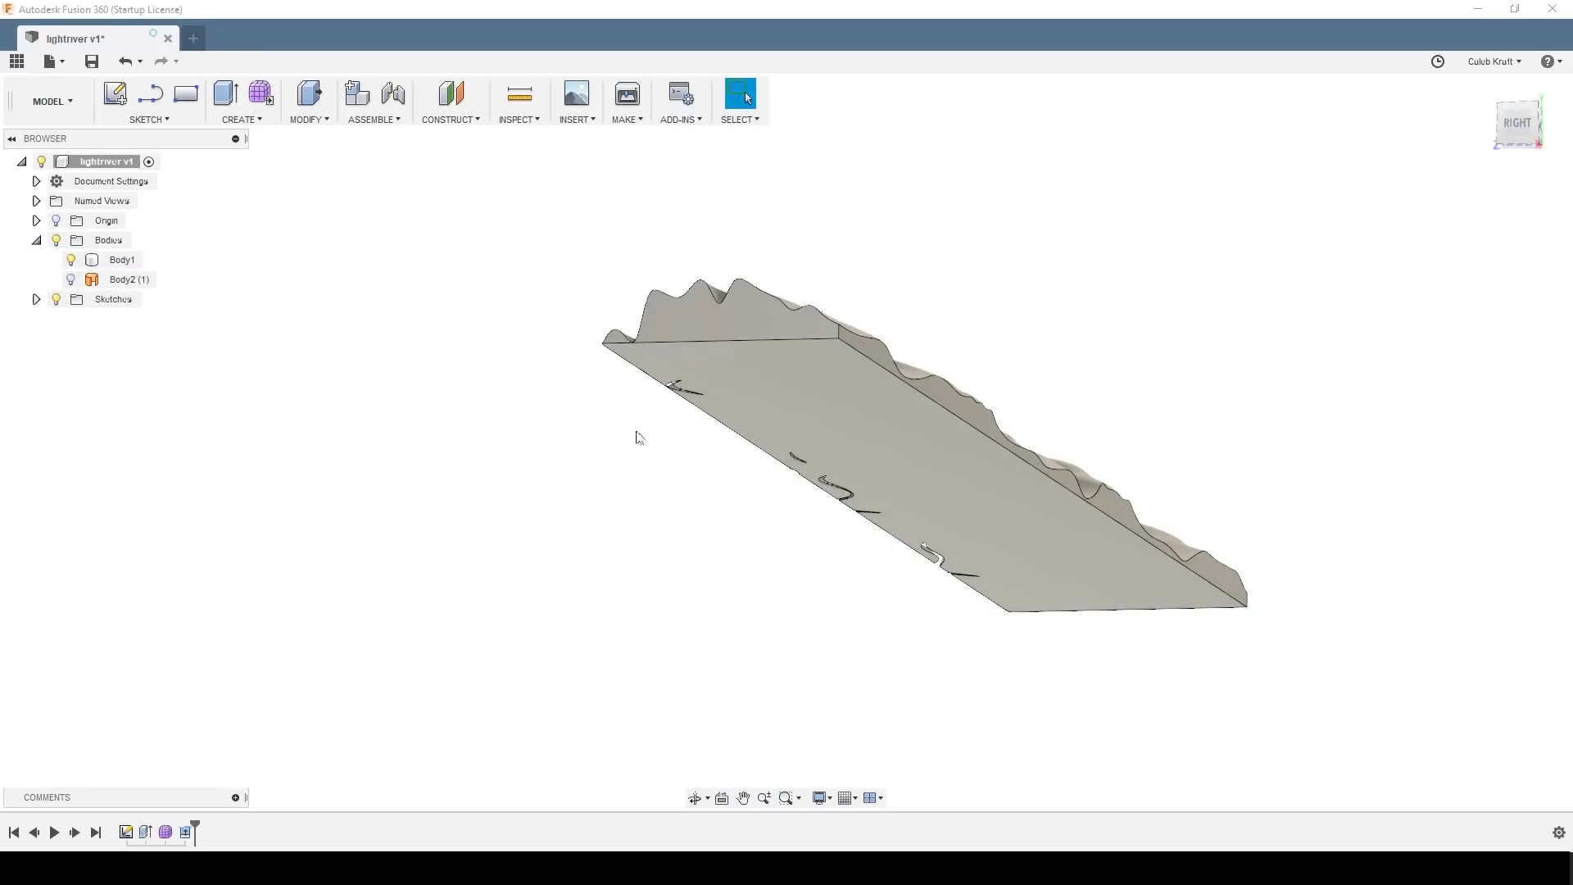
mouse_move(579, 419)
middle_mouse_down("shift")
mouse_move(593, 446)
mouse_move(646, 459)
mouse_move(615, 474)
mouse_move(563, 460)
mouse_move(569, 481)
mouse_move(643, 461)
mouse_move(739, 527)
mouse_move(594, 436)
mouse_move(667, 455)
mouse_move(620, 474)
mouse_move(594, 451)
middle_mouse_up("shift")
left_click(70, 279)
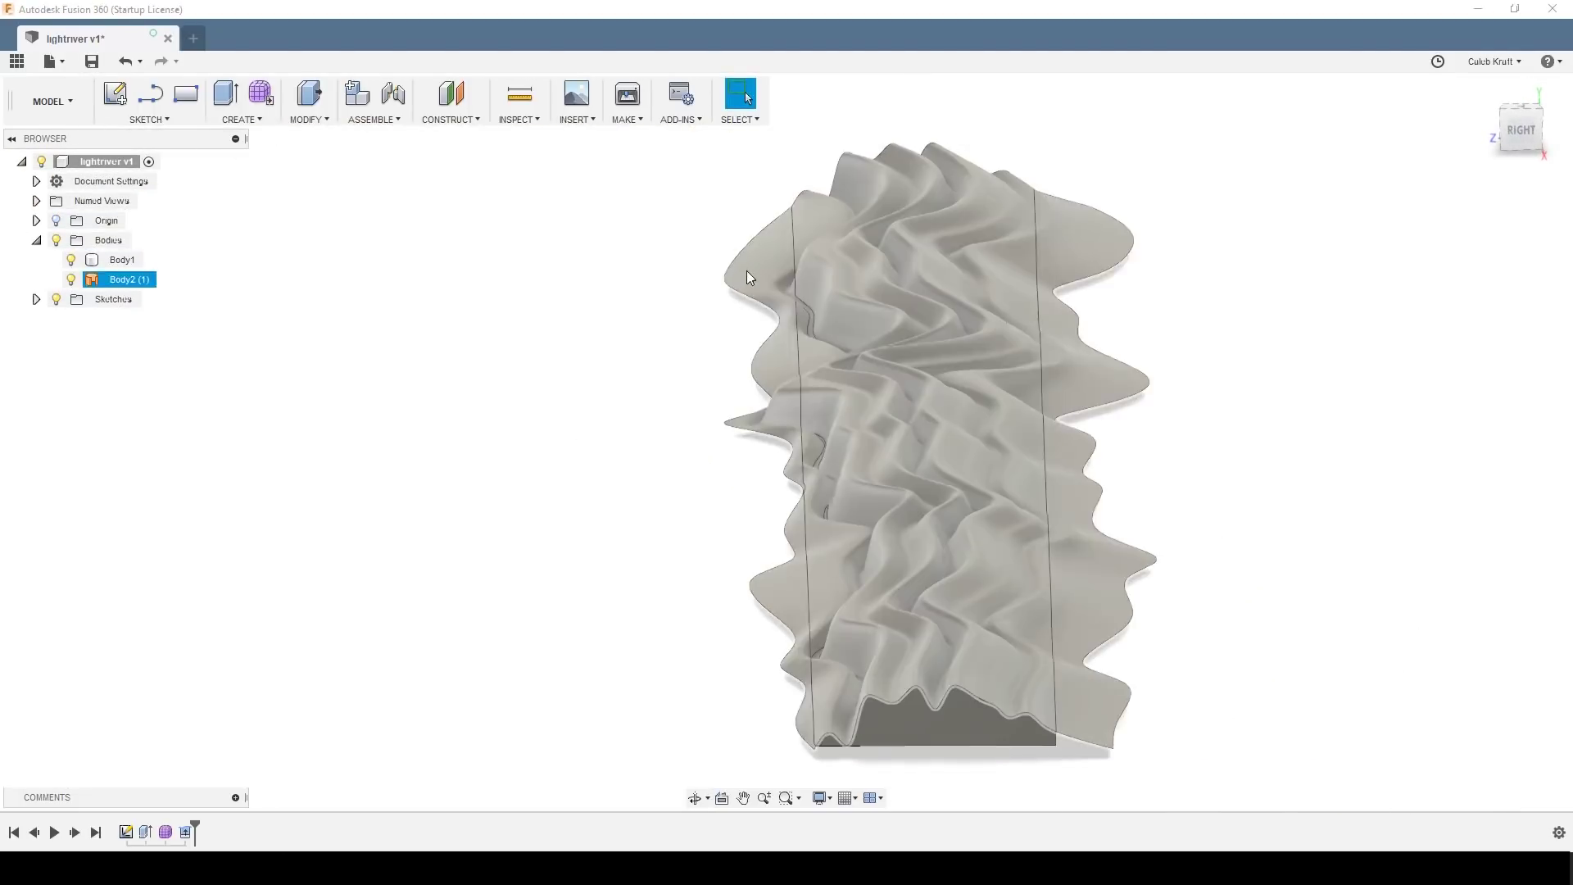
double_click(115, 280)
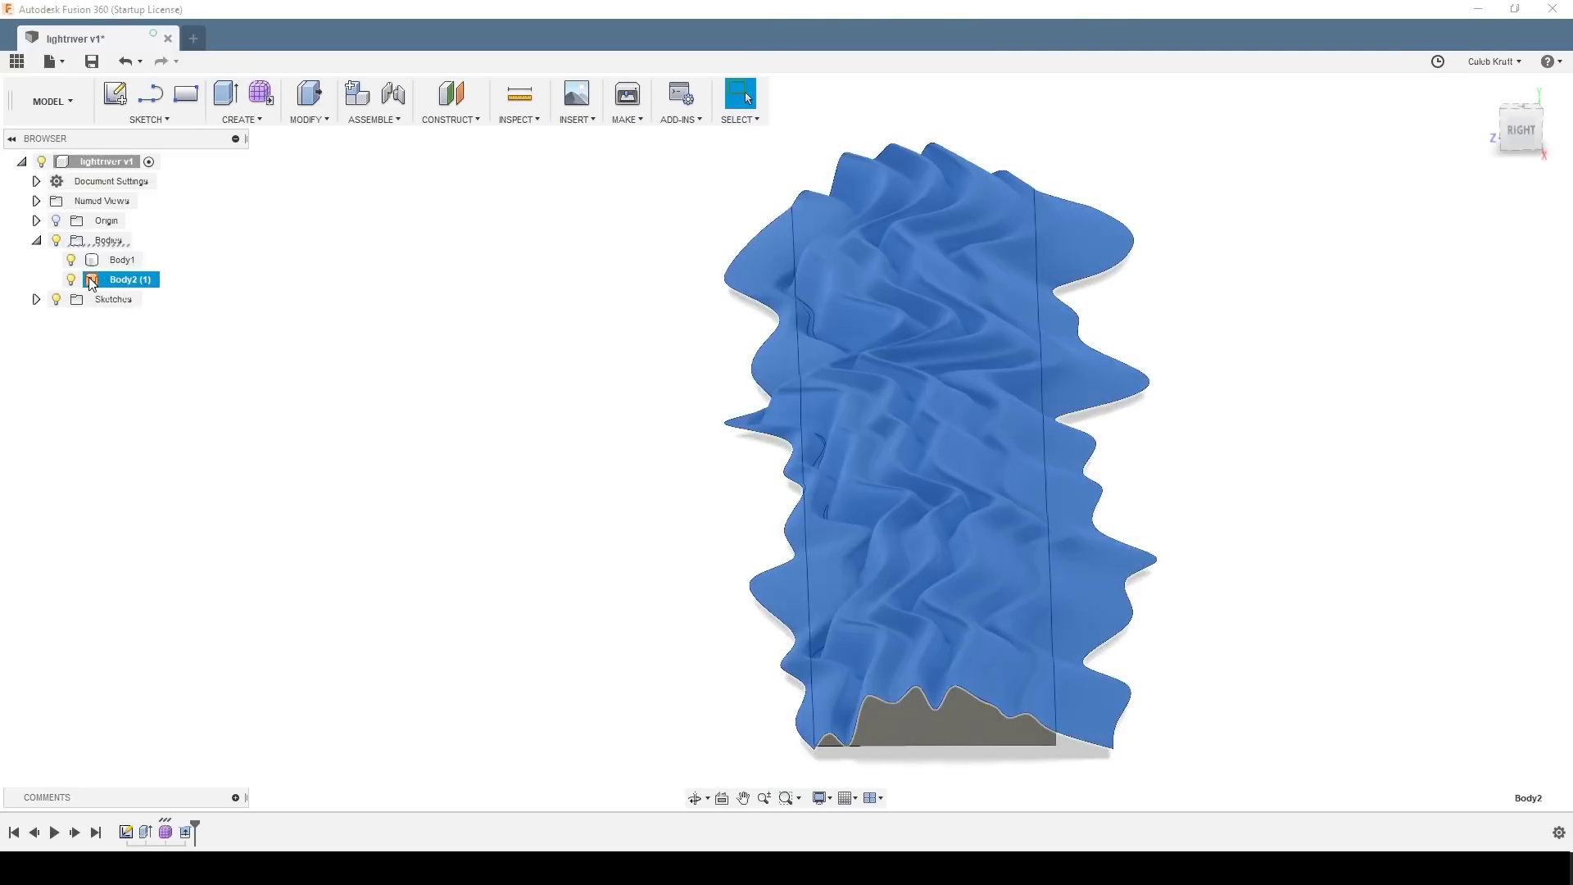
Step: Undo the face replacement and return to sculpting the form surface
left_click(523, 604)
key("ctrl+z")
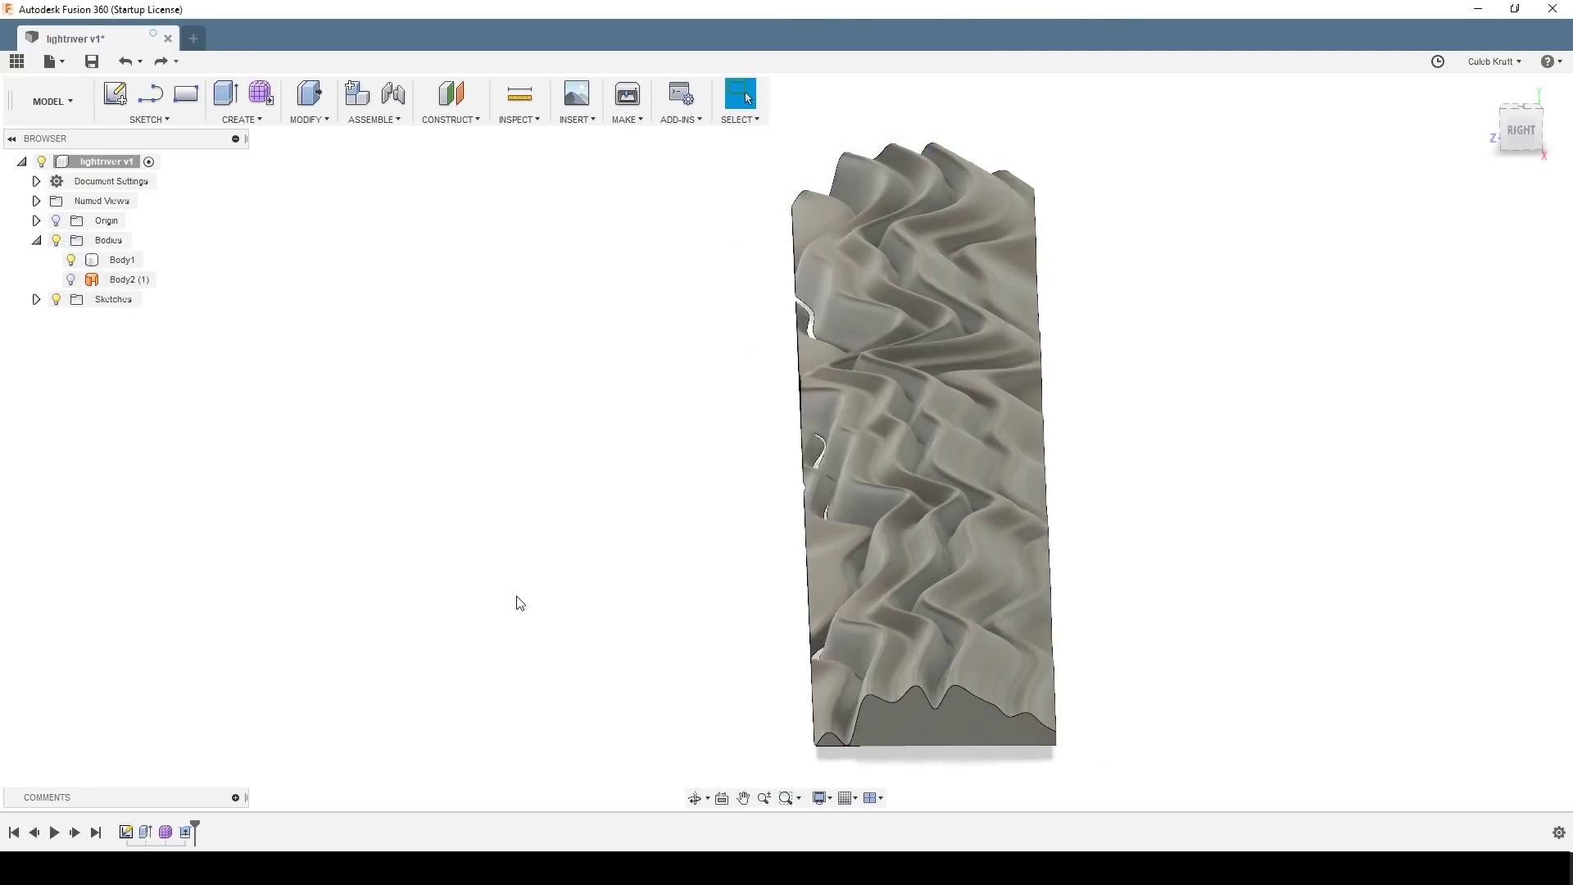
left_click(925, 577)
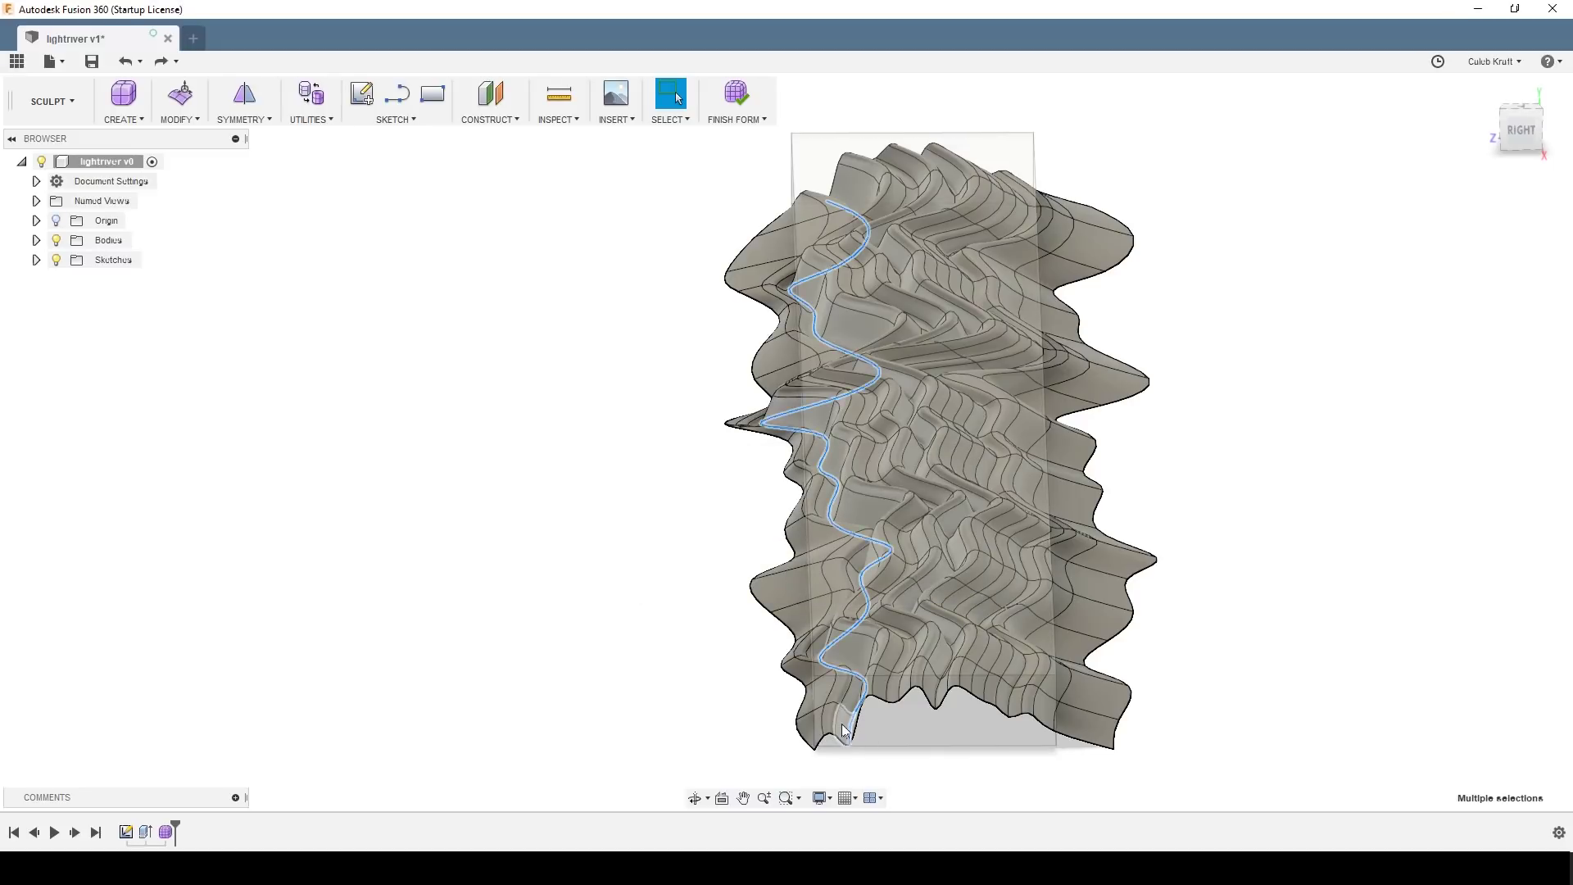
Step: Raise the lengthwise edge loop along the form's low side slightly with Edit Form
middle_click_drag(844, 729, 842, 705, "shift")
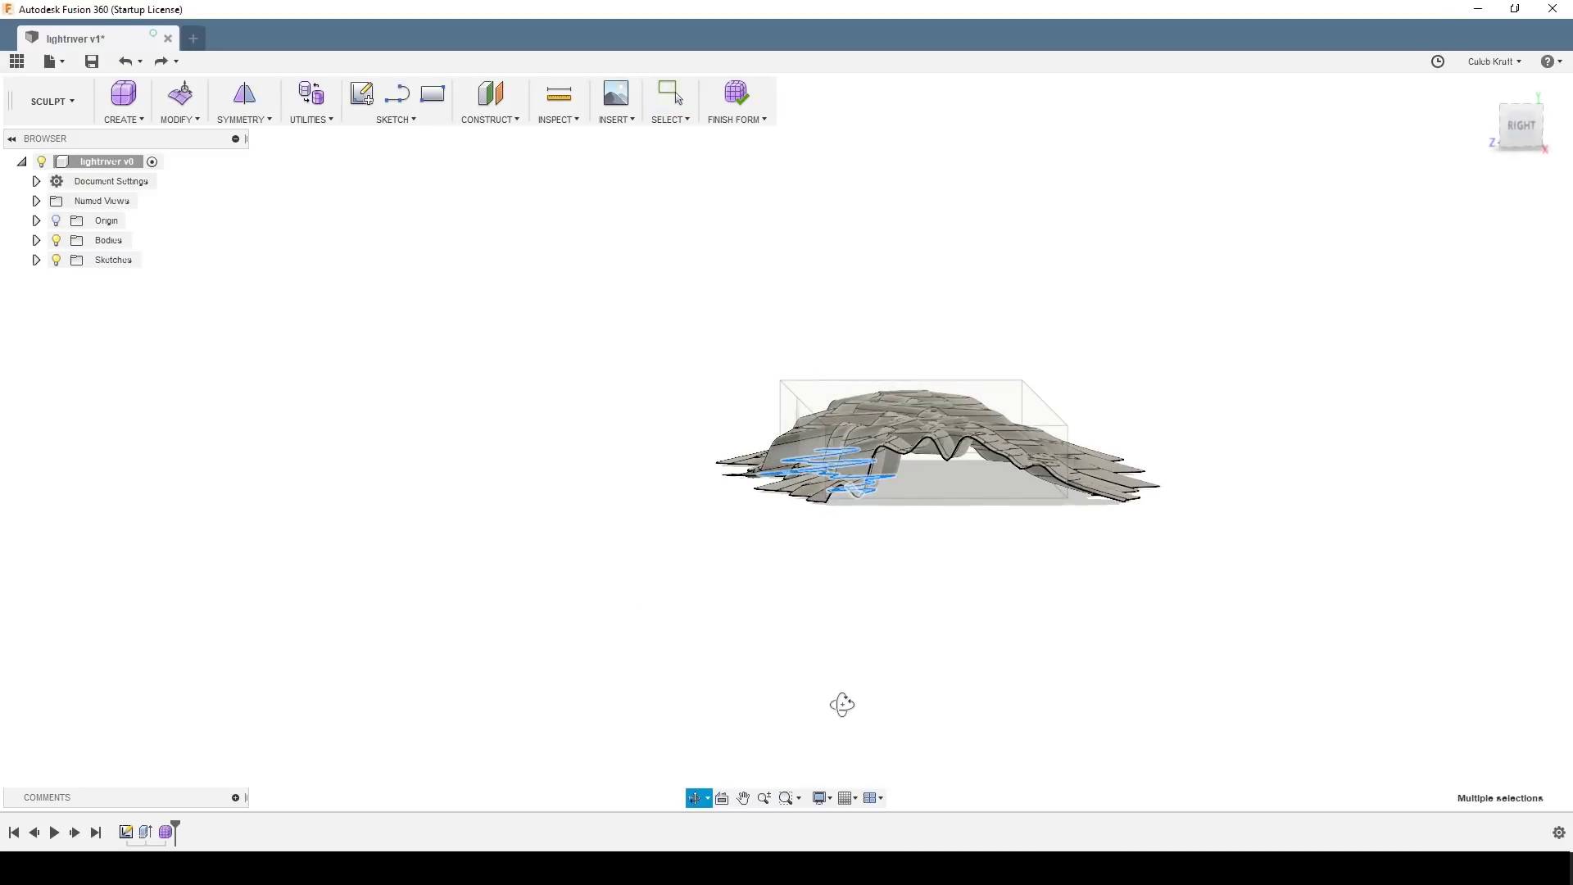
right_click(859, 499)
left_click(915, 475)
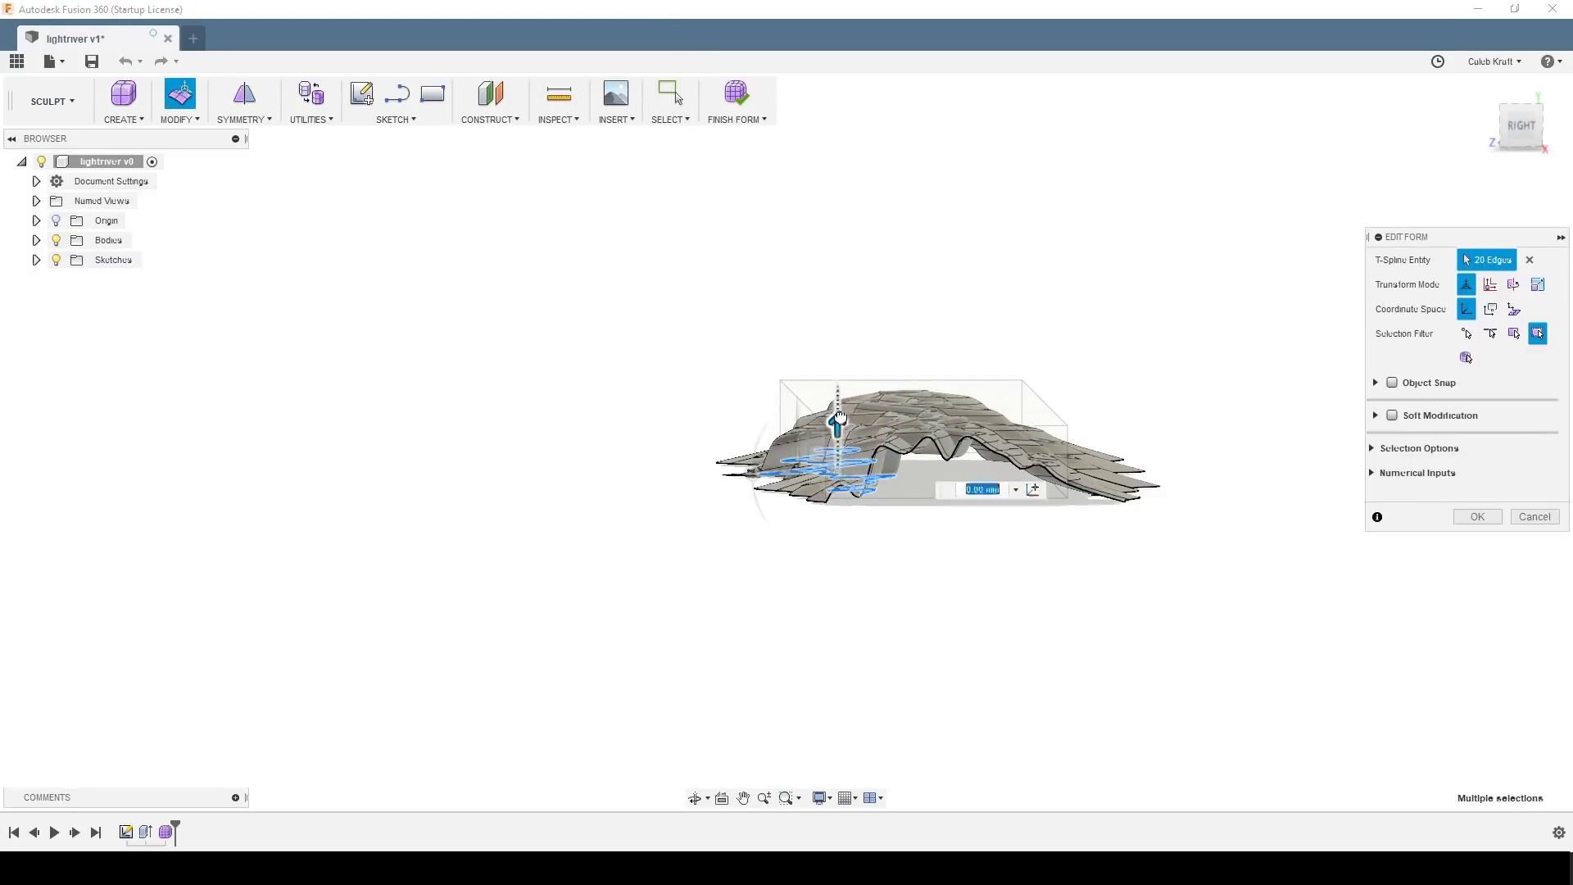
left_click_drag(839, 418, 837, 399)
scroll(844, 521, "down", 2)
scroll(847, 504, "up", 5)
middle_click_drag(846, 492, 844, 513, "shift")
scroll(843, 513, "up", 3)
scroll(844, 512, "down", 5)
left_click(1490, 515)
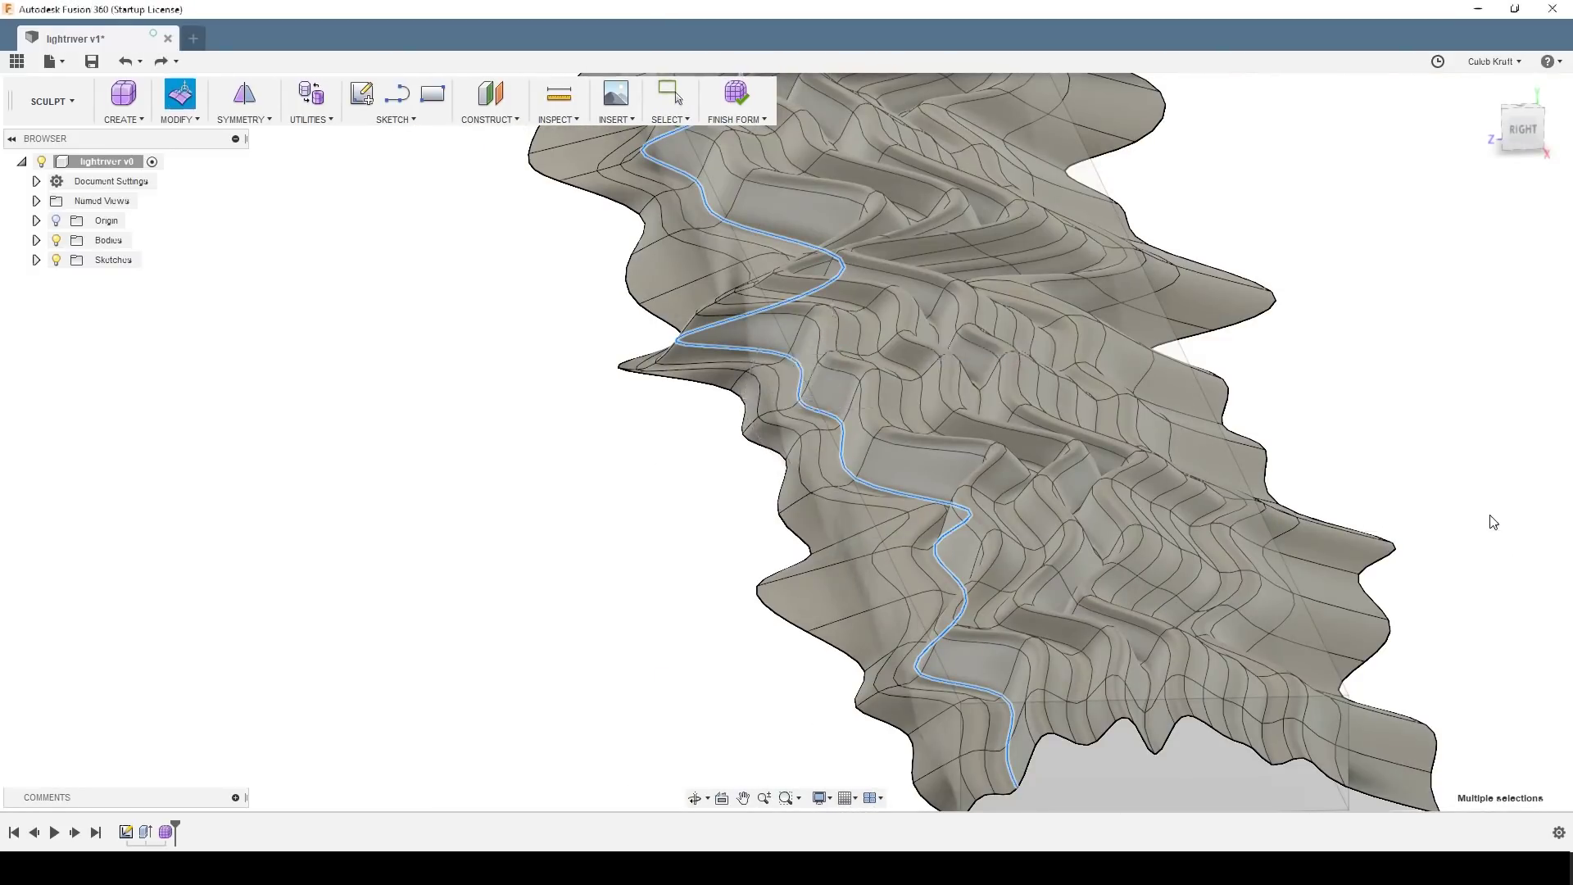
Step: Switch to the Model workspace and replace the board's flat top face with the sculpted form surface
left_click(50, 102)
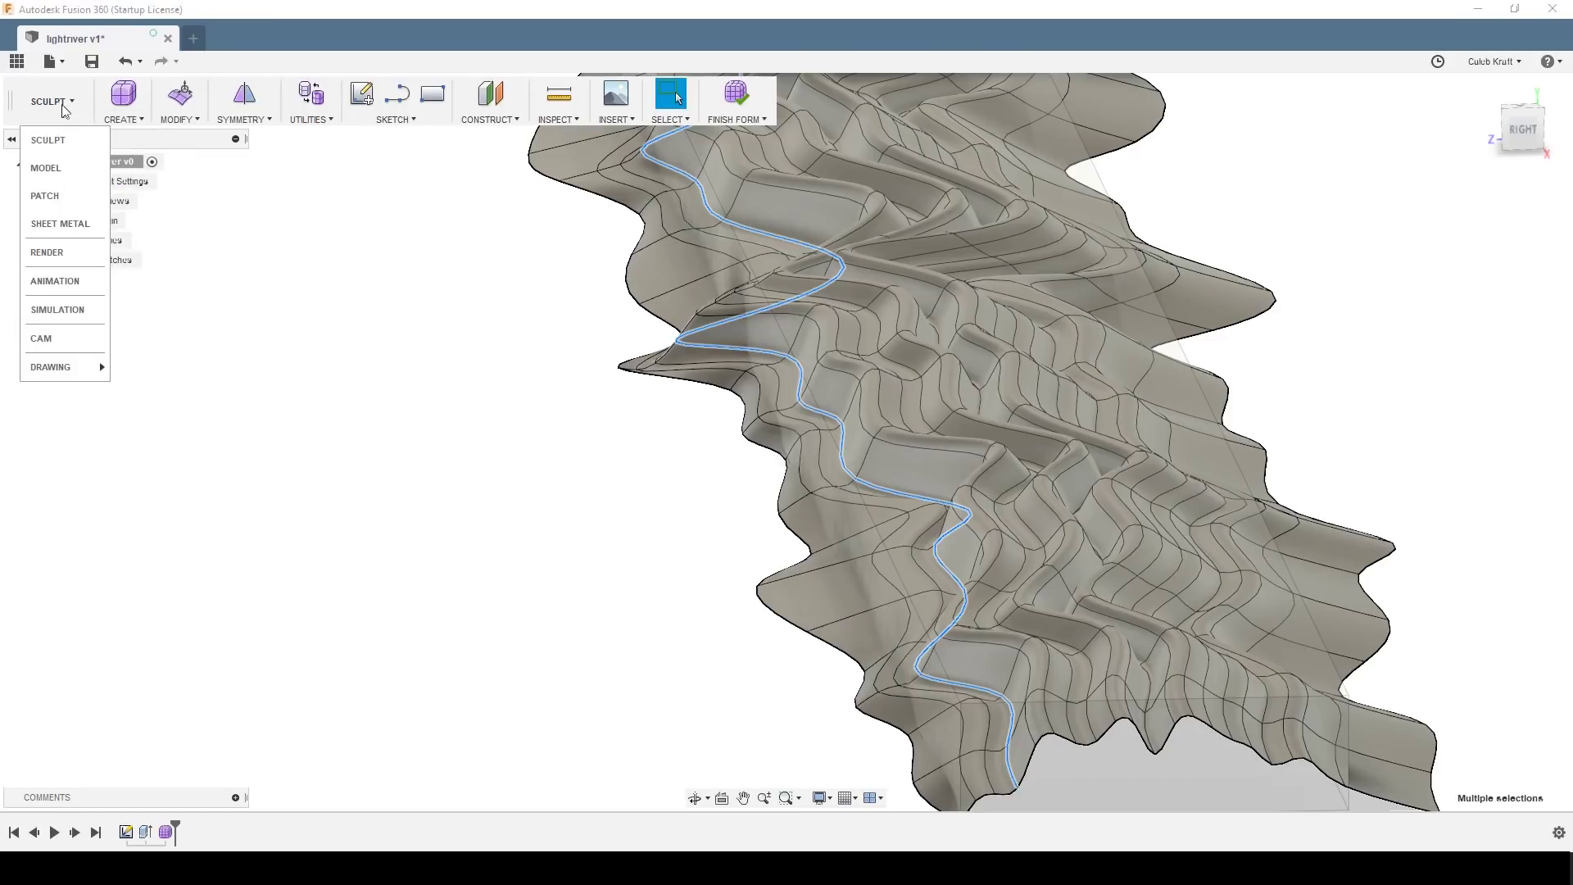
left_click(46, 168)
left_click(309, 119)
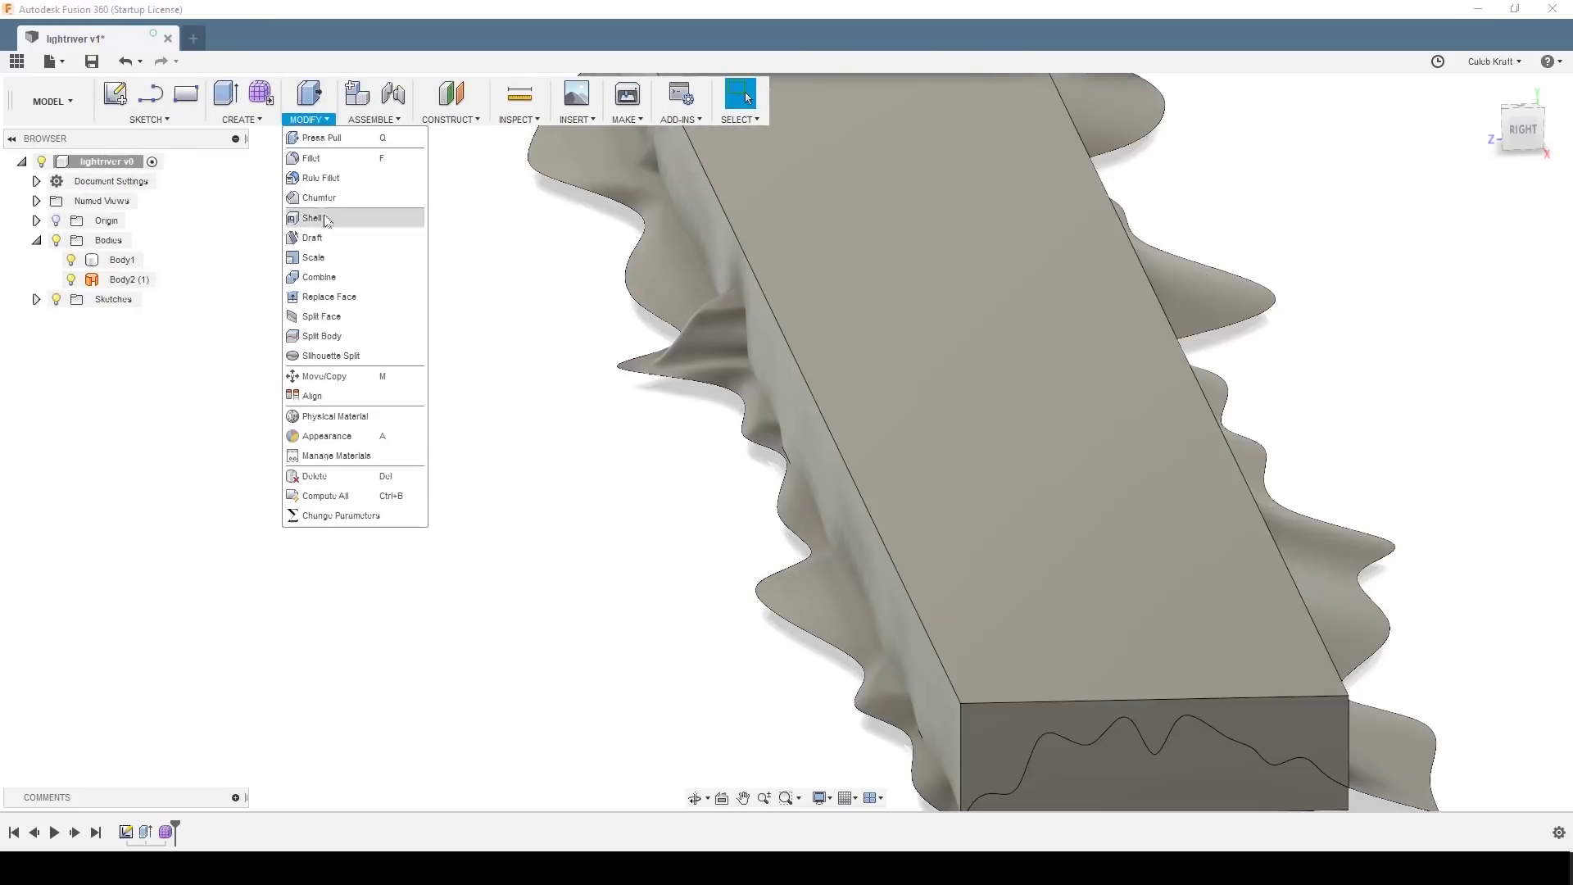
left_click(341, 297)
left_click(883, 281)
middle_click_drag(883, 280, 1135, 278, "shift")
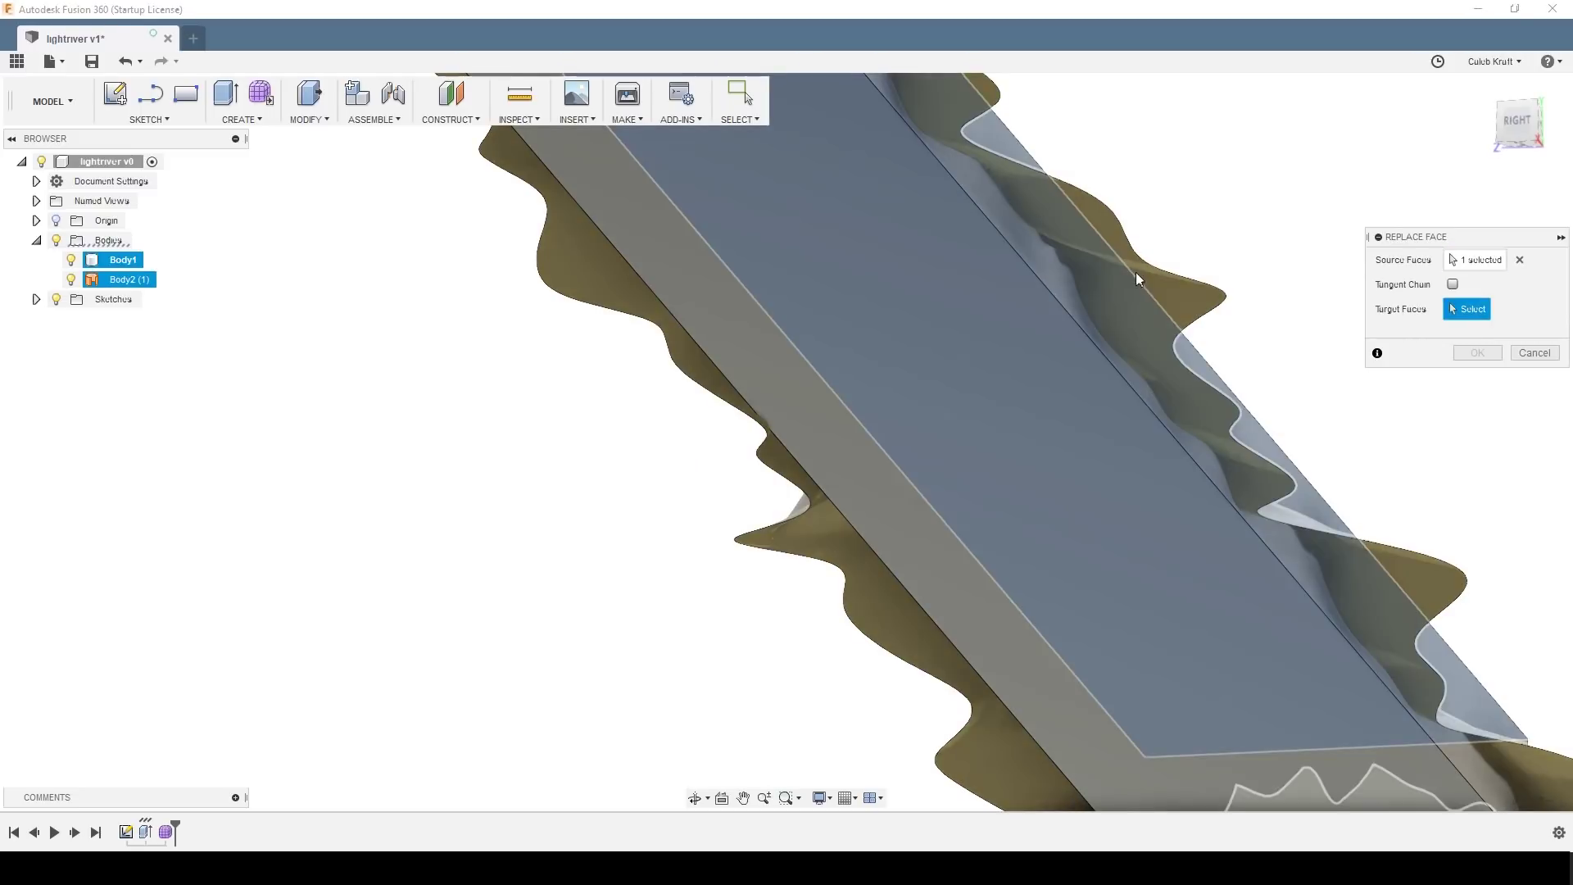
left_click(1487, 352)
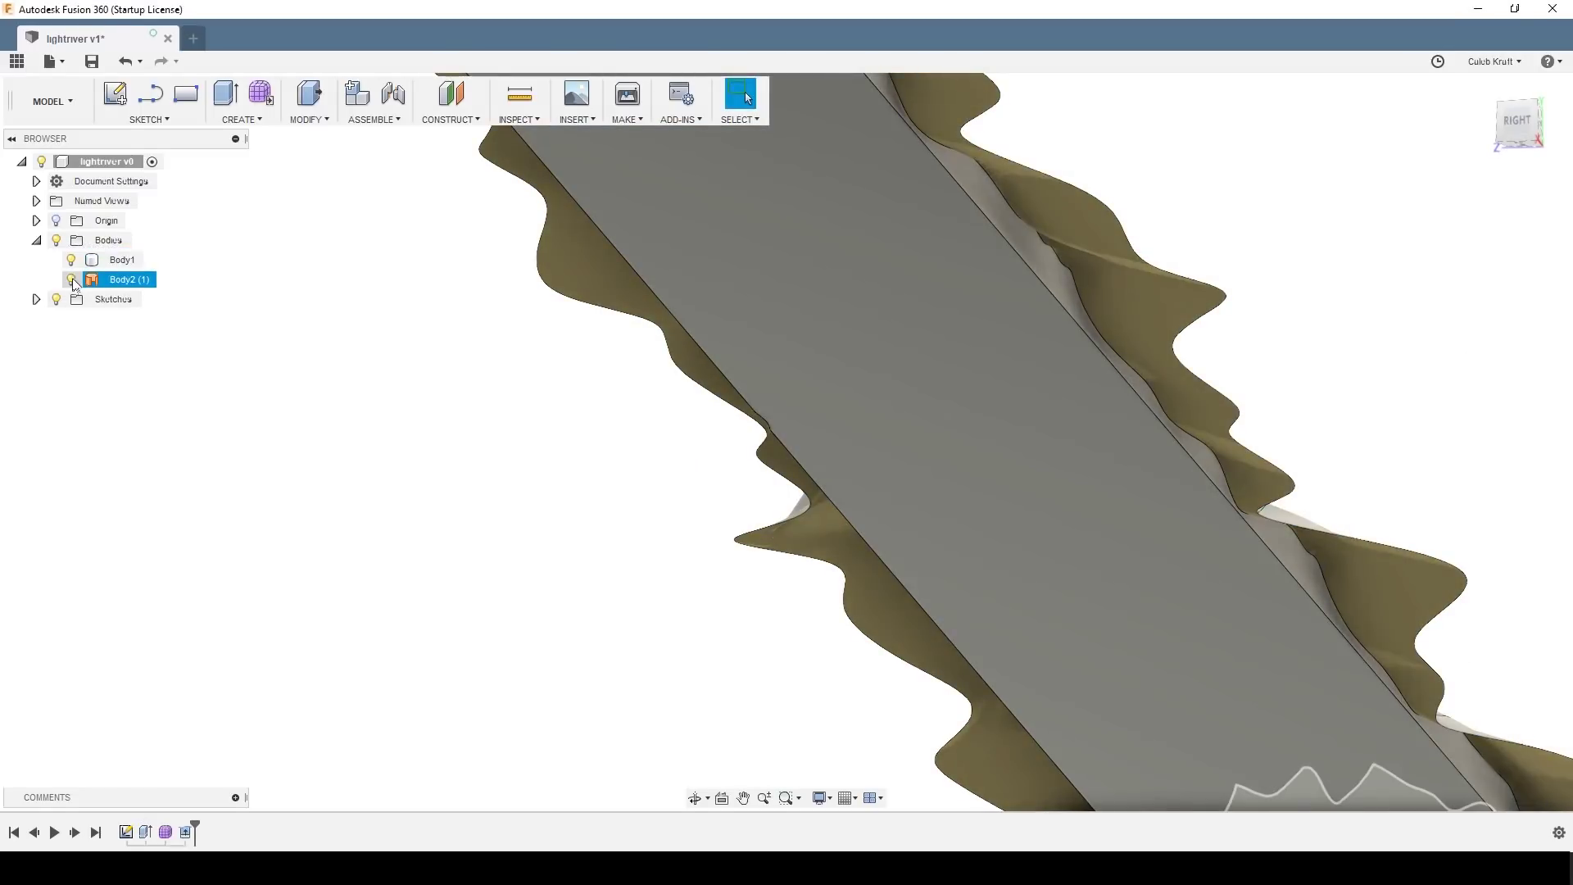
Step: Hide the form surface body Body2 and examine the carved board for gaps along its edge
left_click(70, 279)
middle_click_drag(442, 397, 495, 394, "shift")
scroll(502, 431, "up", 2)
scroll(503, 432, "down", 4)
scroll(495, 403, "up", 3)
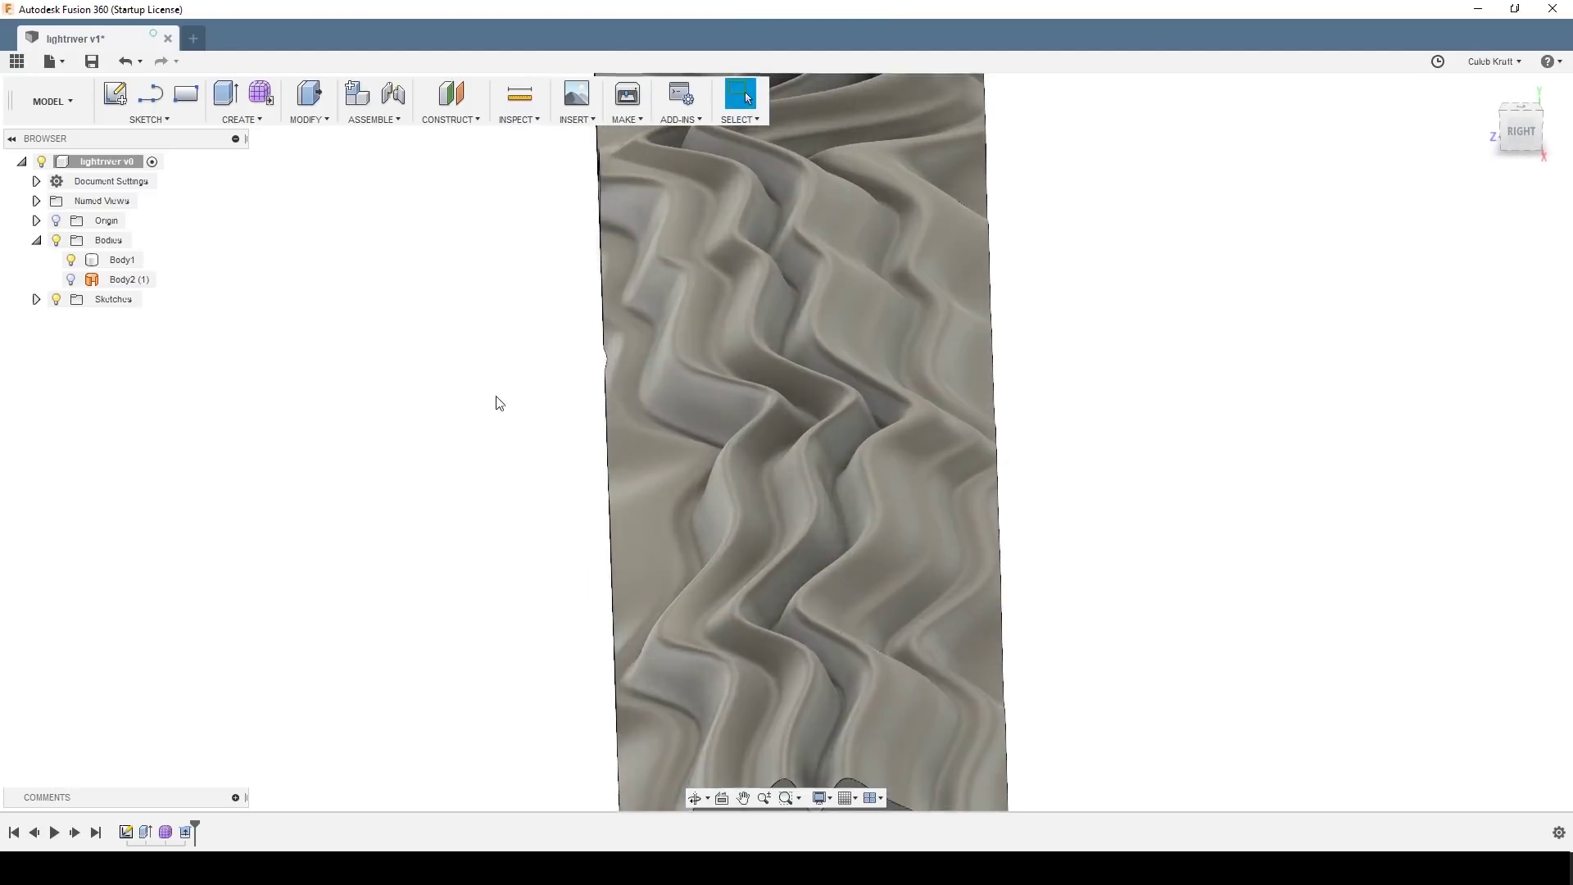
scroll(497, 400, "down", 5)
left_click(521, 445)
middle_click_drag(521, 446, 553, 485, "shift")
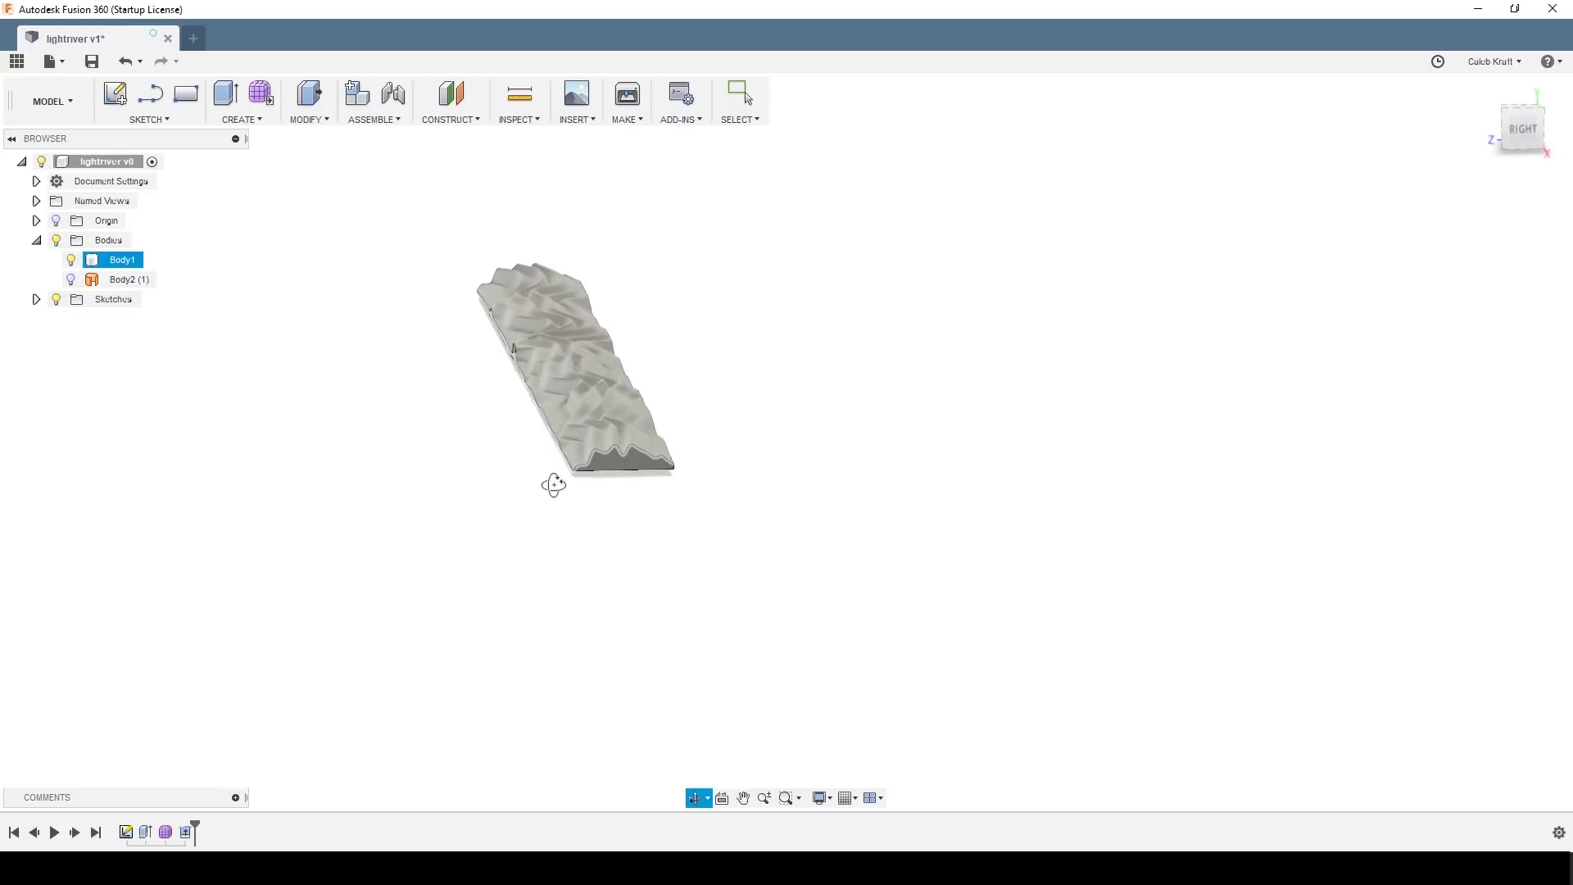
Step: Undo the latest face replacement to get back to the editable form
key("Escape")
key("ctrl+z")
key("ctrl+z")
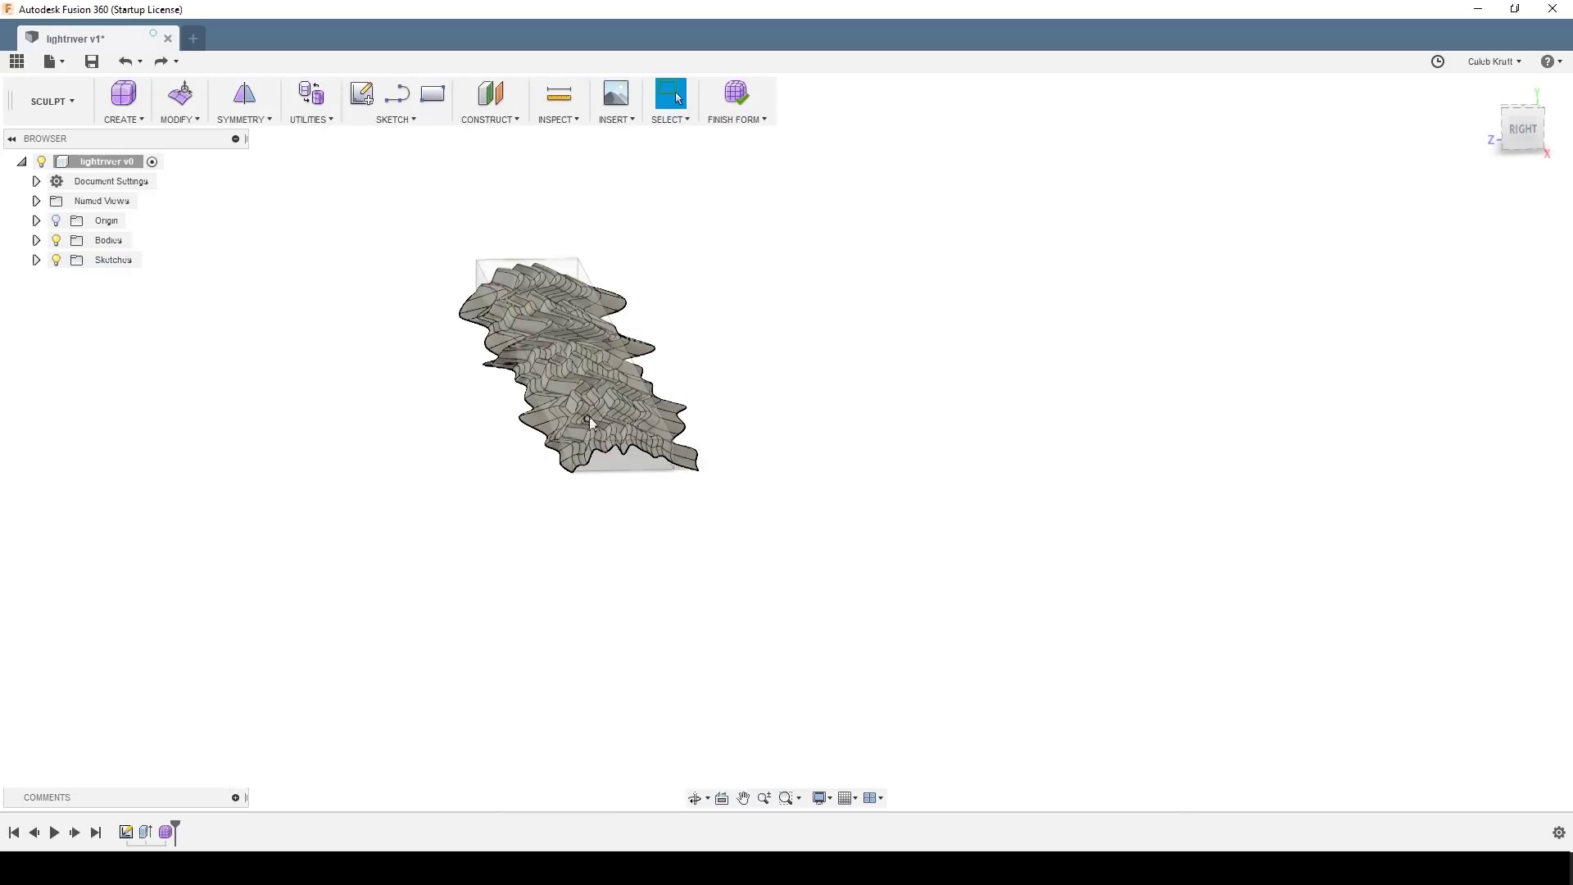
Step: Select several lengthwise edge loops along the form's ridges and lower them together with Edit Form
scroll(586, 414, "up", 4)
double_click(597, 516)
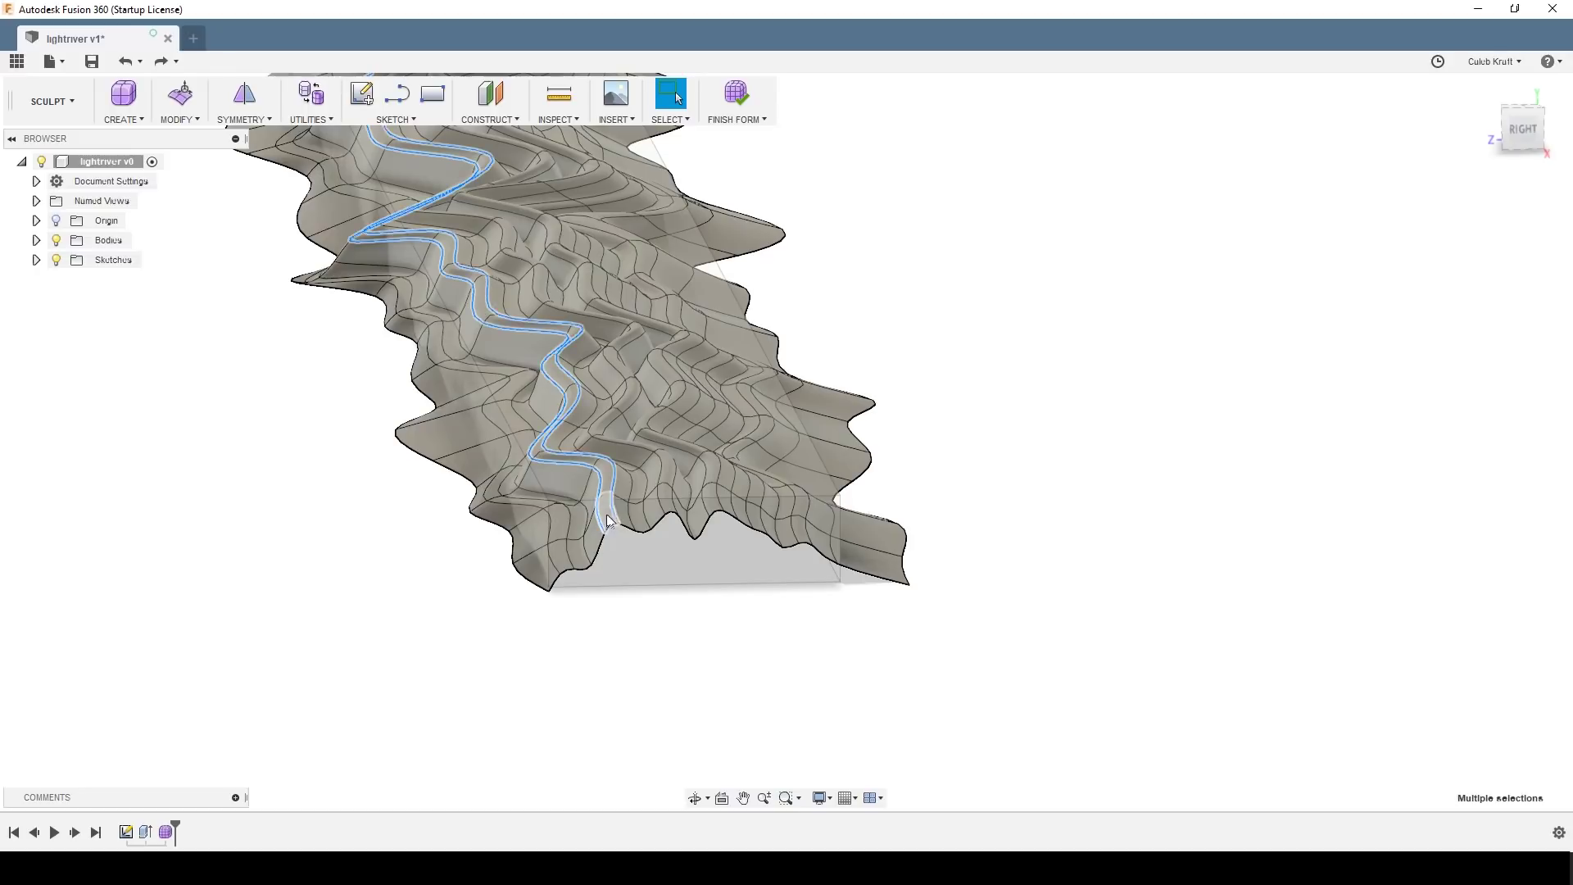
double_click(703, 504, "shift")
double_click(719, 505, "shift")
double_click(733, 508, "shift")
middle_click_drag(774, 713, 664, 376, "shift")
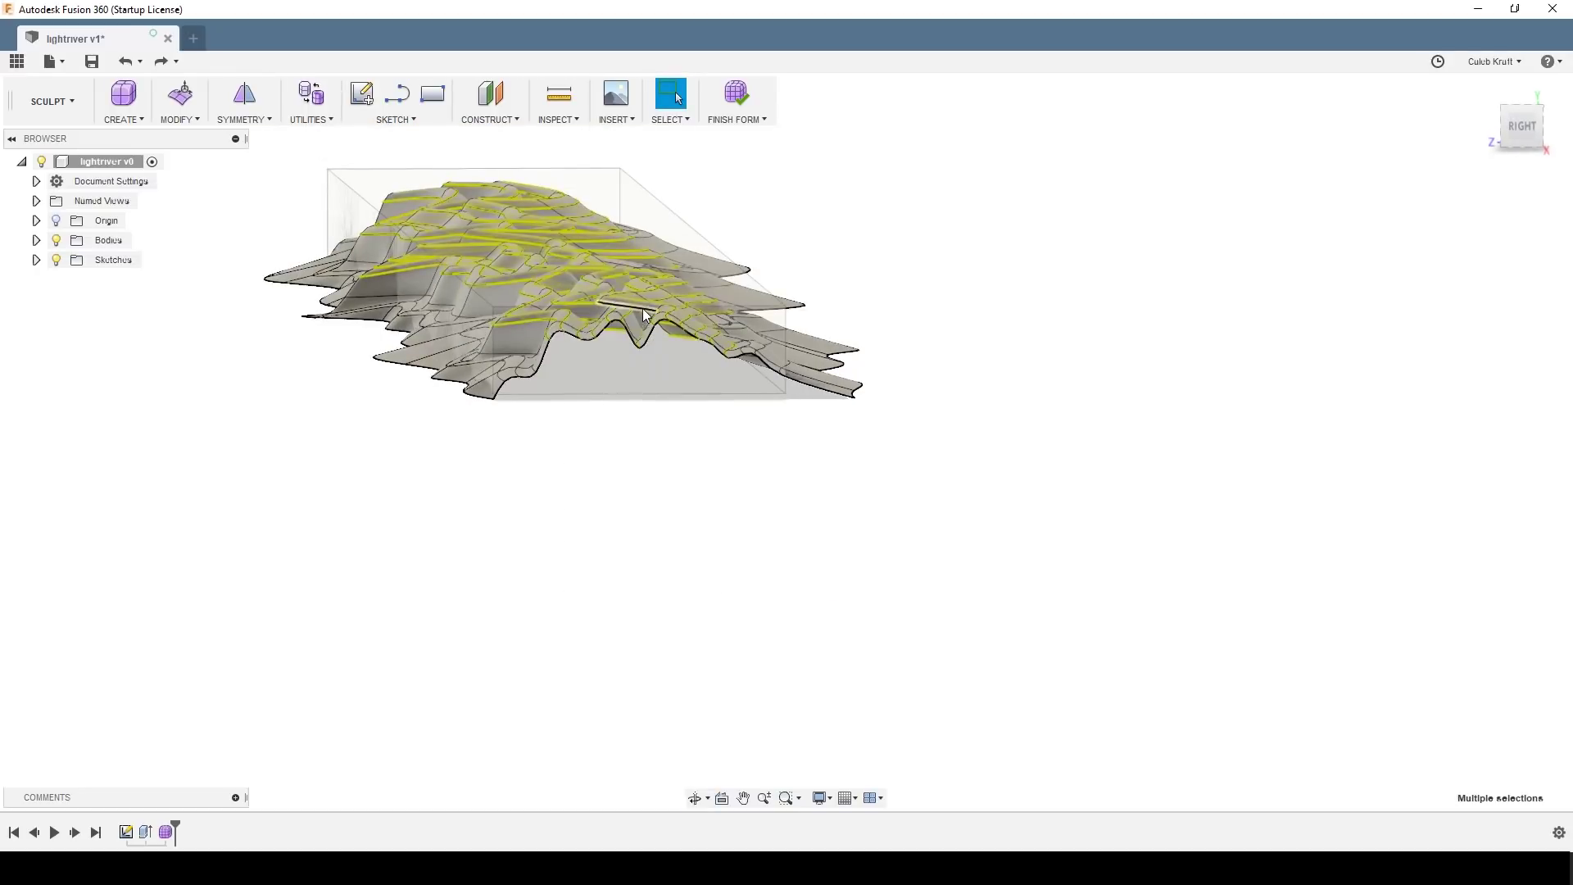
right_click_drag(635, 308, 598, 299)
left_click_drag(556, 215, 560, 249)
Step: Select two neighbouring edge loops on the form's far slope and lower them together
middle_click_drag(778, 328, 825, 460, "shift")
scroll(573, 422, "up", 3)
middle_click_drag(574, 422, 921, 667)
scroll(590, 667, "up", 3)
scroll(632, 756, "up", 3)
left_click(632, 756)
scroll(632, 756, "down", 5)
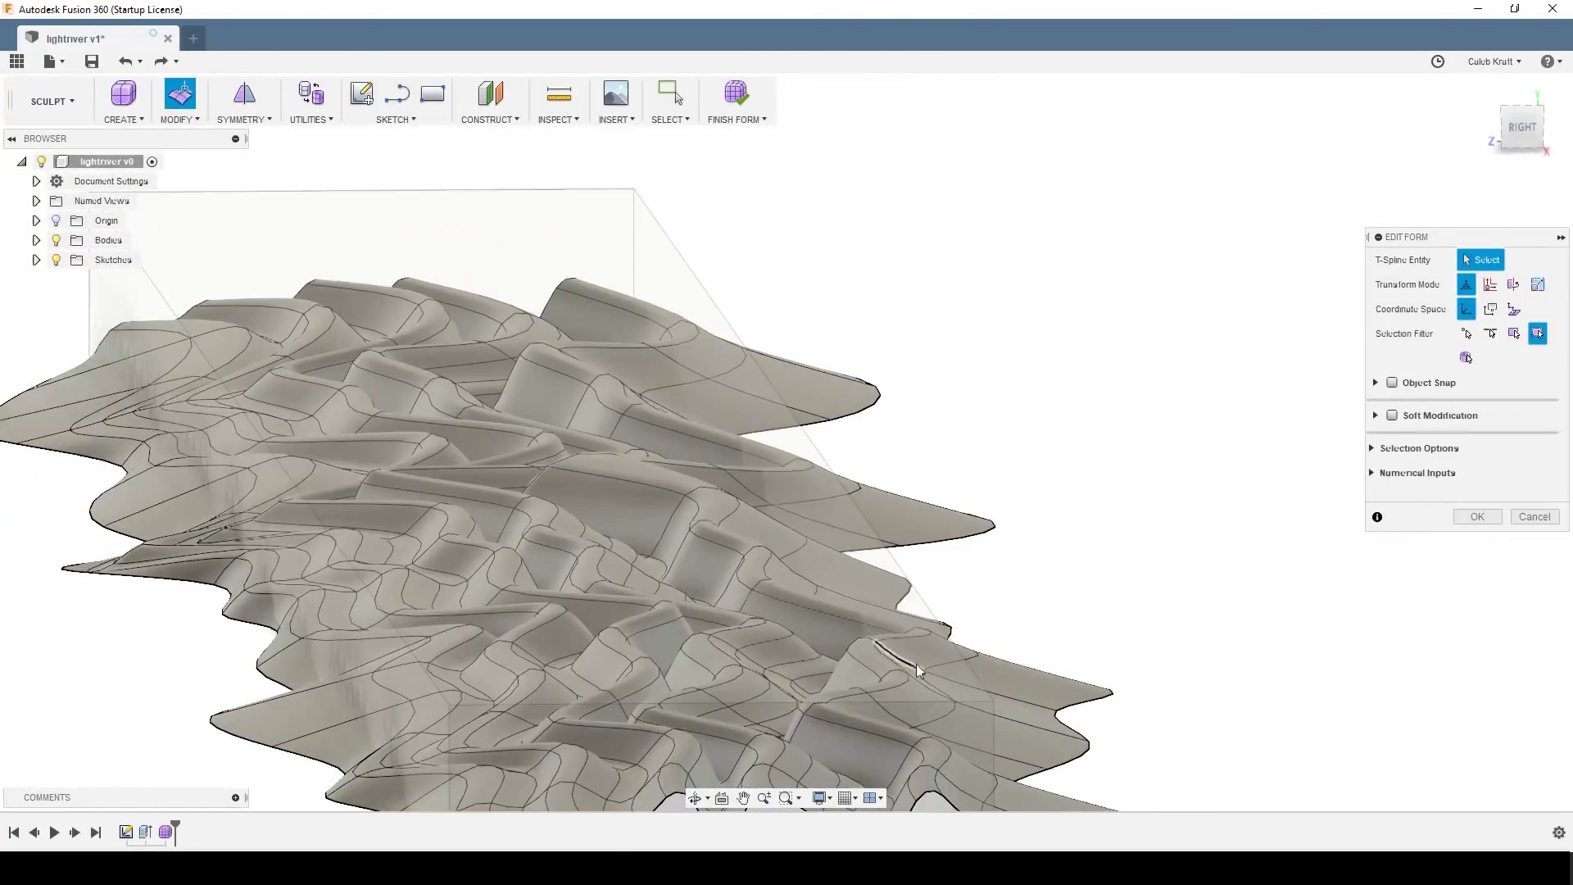
double_click(914, 668)
double_click(877, 671, "shift")
left_click_drag(764, 502, 772, 564)
Step: Try to adjust one more lengthwise edge loop on the form's outer slope and close the edit
left_click(1016, 576)
middle_click_drag(1017, 576, 1138, 596, "shift")
scroll(681, 557, "up", 3)
double_click(702, 435)
middle_click_drag(818, 520, 770, 385, "shift")
left_click_drag(643, 465, 643, 458)
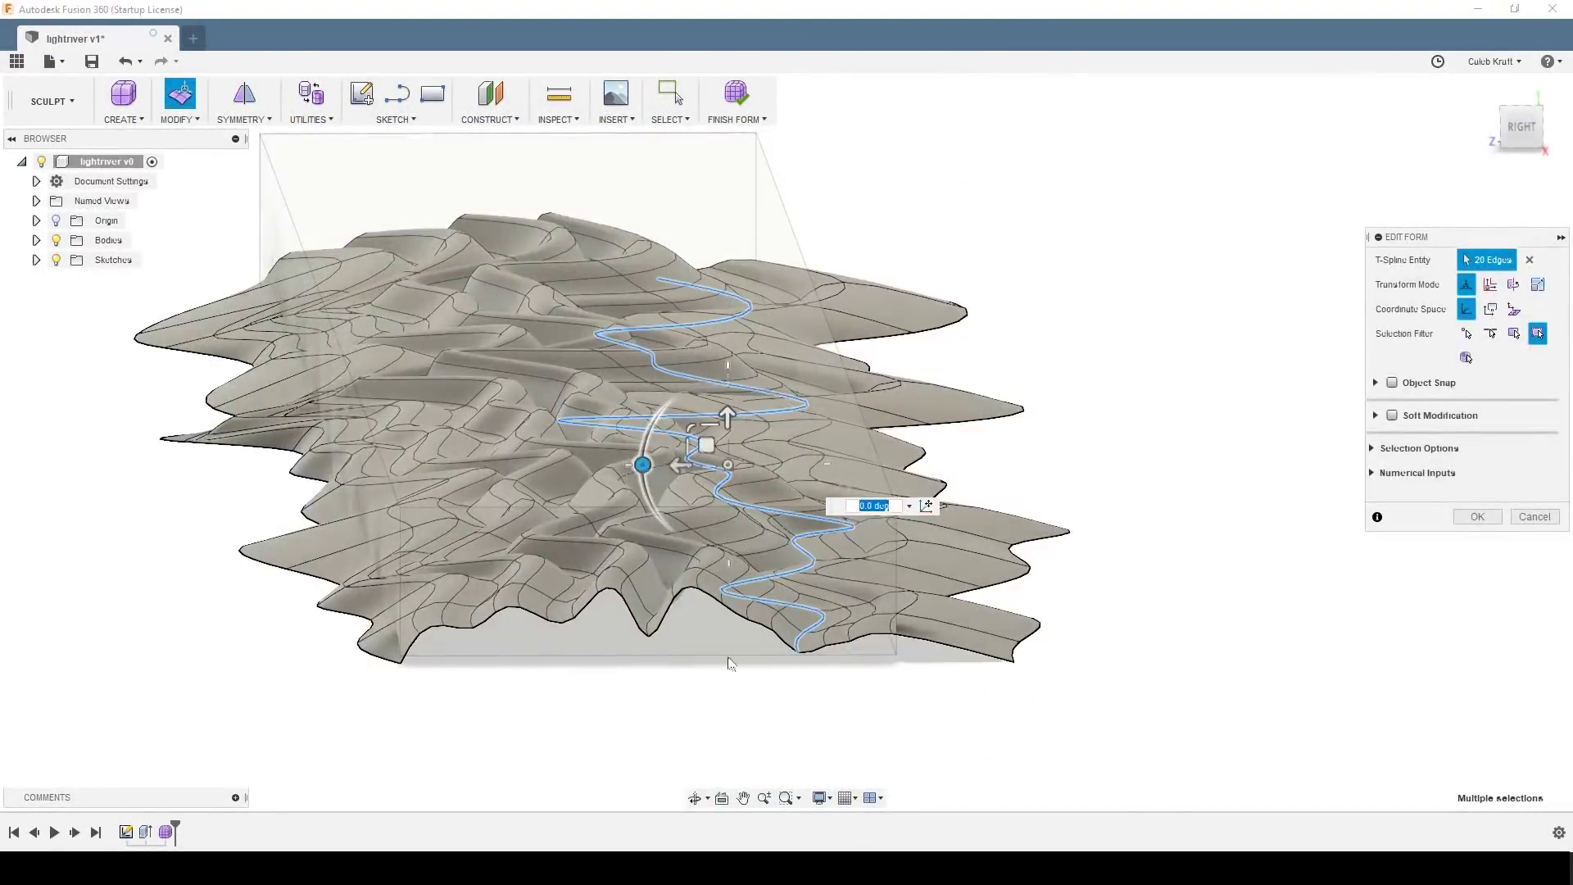
left_click(1519, 127)
key("Return")
Step: Select the whole form surface in the right view and raise it slightly
left_click_drag(71, 346, 1065, 512)
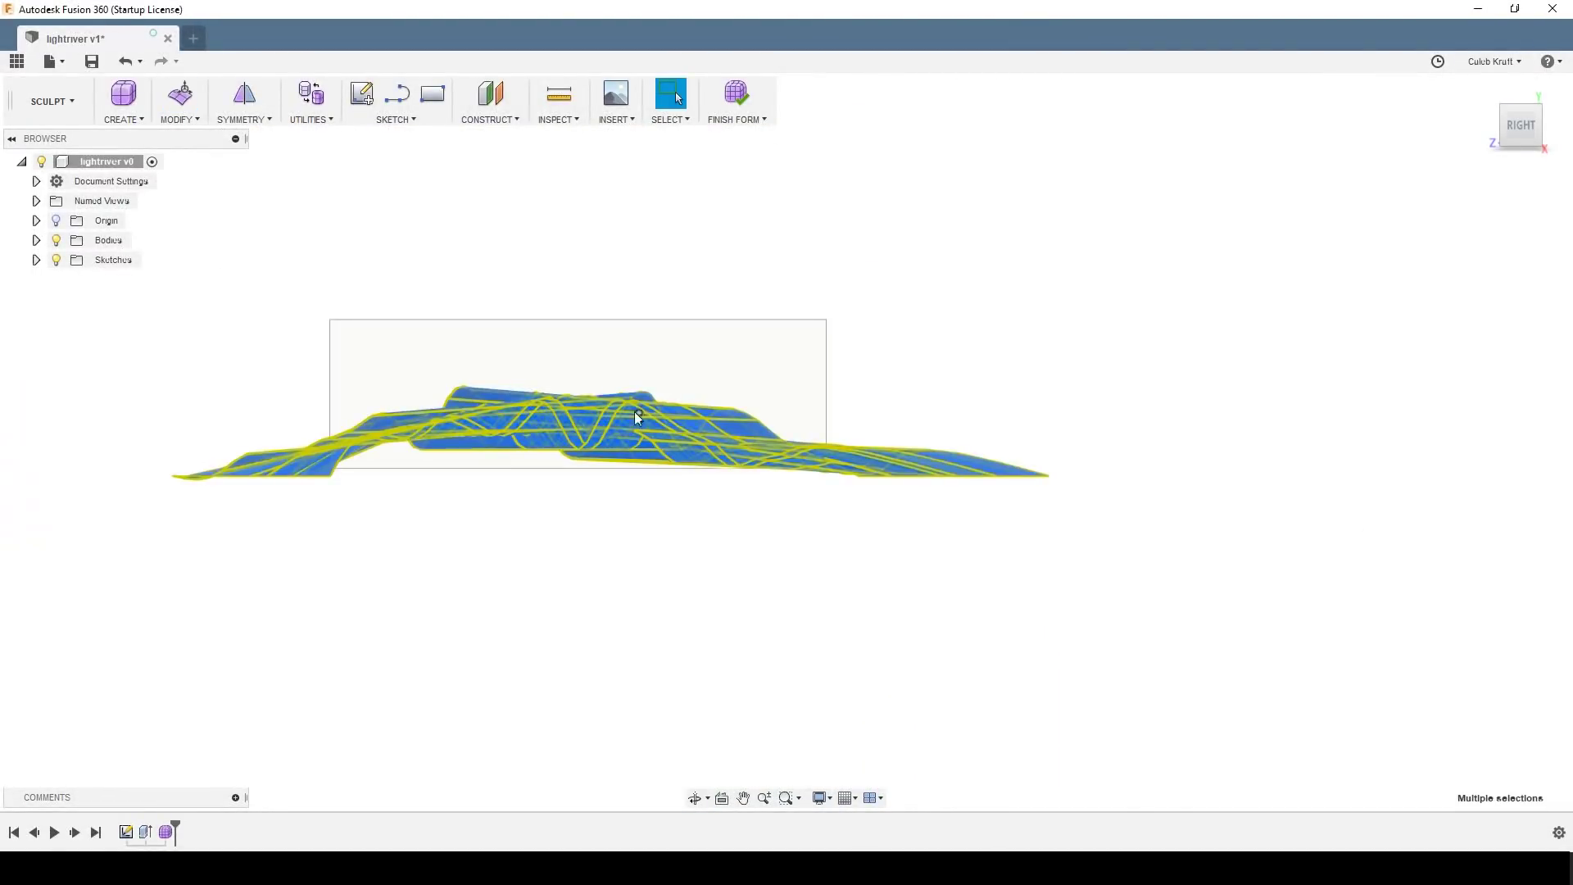
right_click(634, 411)
left_click(634, 354)
left_click_drag(581, 388, 581, 368)
left_click(646, 537)
Step: Move individual vertices of the form lengthwise and sideways to reshape the ridges near its narrow pinch
middle_click_drag(875, 410, 875, 499, "shift")
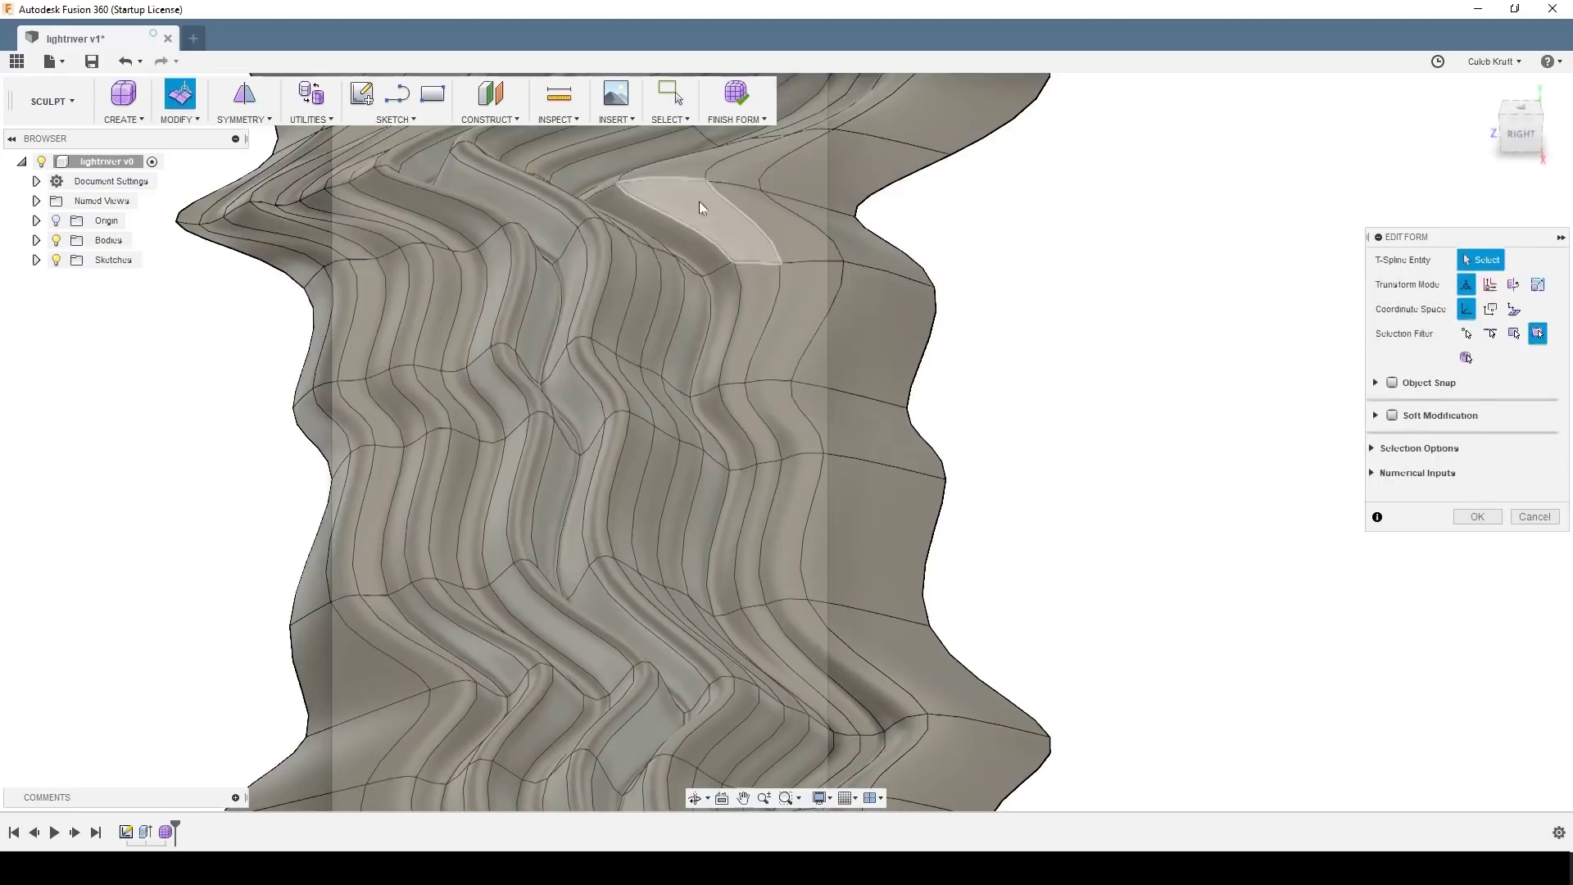
middle_click_drag(699, 200, 699, 405)
left_click(684, 590)
left_click_drag(684, 548, 725, 452)
left_click(657, 563, "shift")
left_click_drag(645, 516, 644, 481)
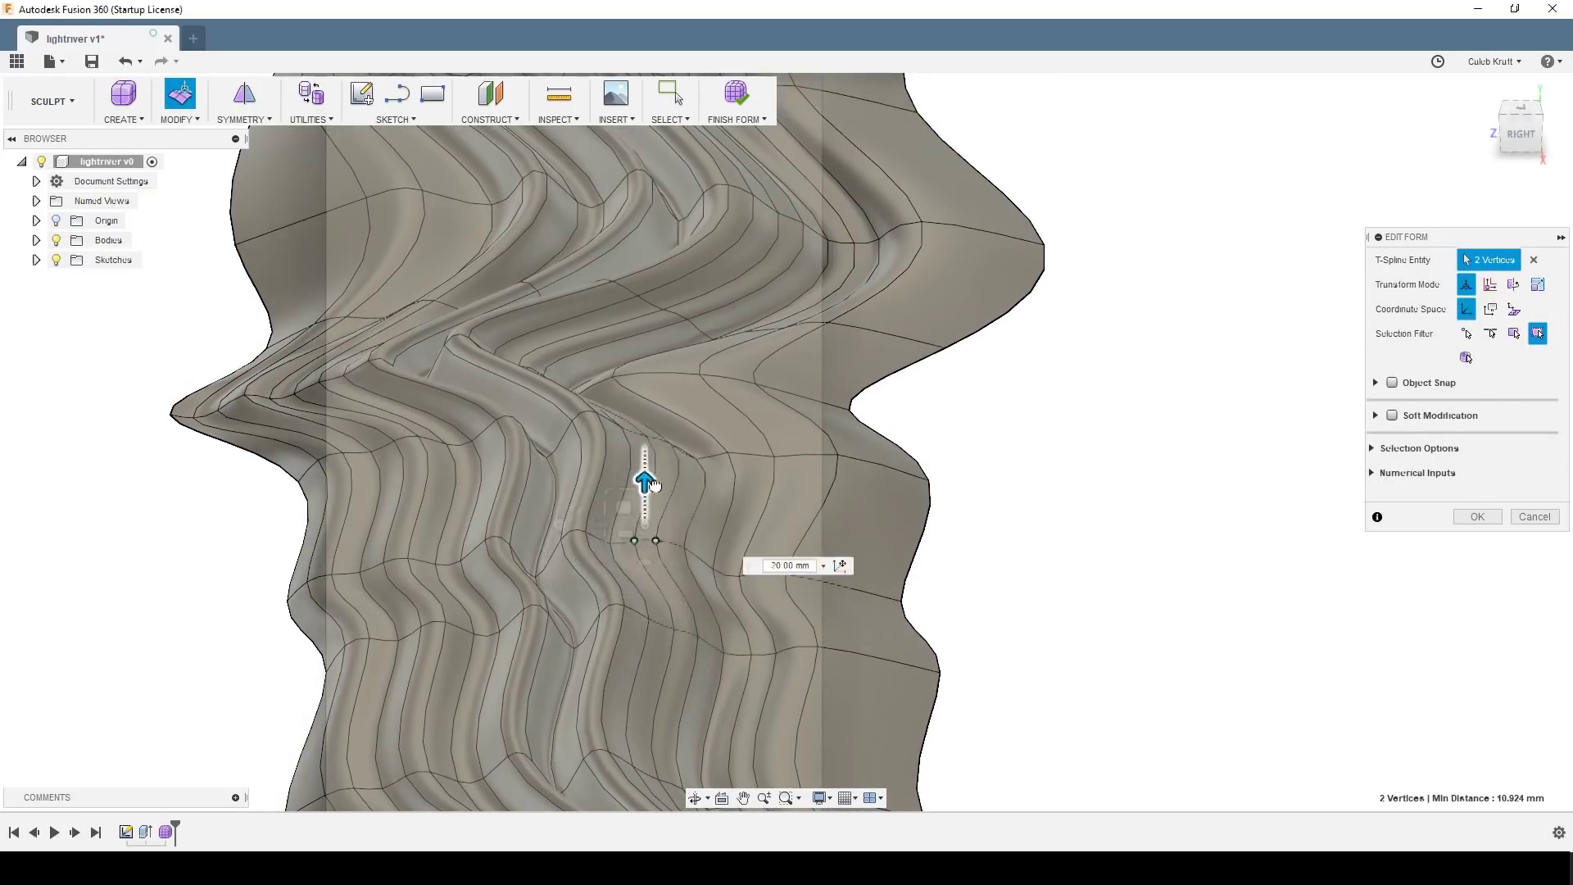
mouse_move(942, 614)
middle_mouse_down("shift")
mouse_move(981, 521)
mouse_move(942, 602)
middle_mouse_up("shift")
left_click(438, 536)
left_click_drag(438, 489, 477, 428)
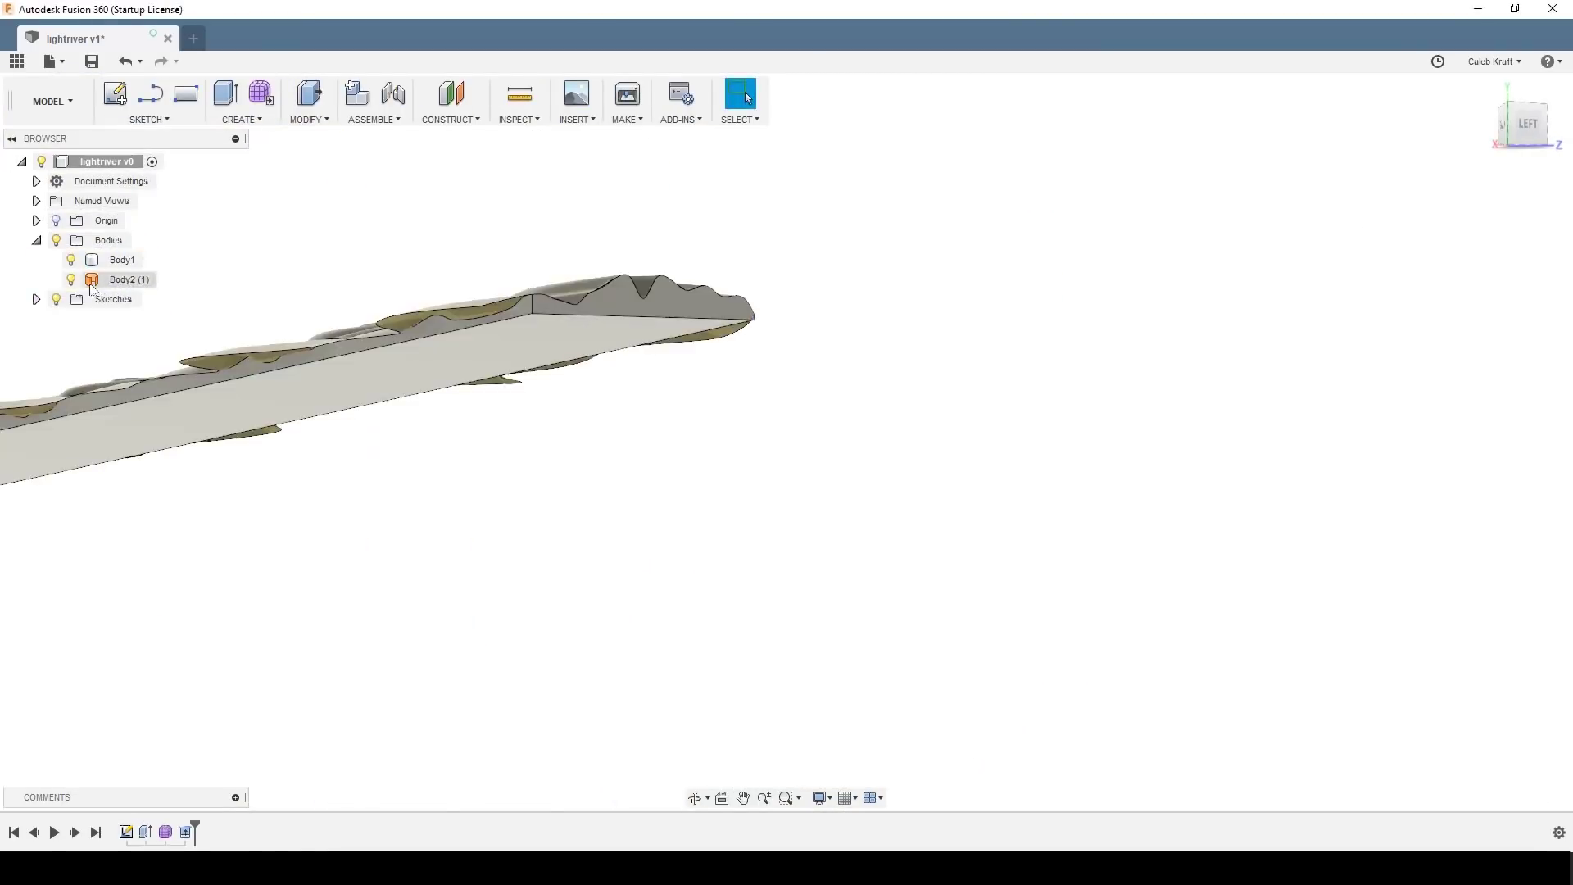
Step: Hide the form surface body Body2 and examine the carved board's wavy top from several angles
mouse_move(983, 492)
middle_mouse_down("shift")
mouse_move(1341, 523)
mouse_move(1071, 544)
mouse_move(1096, 527)
mouse_move(1080, 518)
mouse_move(1106, 535)
mouse_move(948, 636)
mouse_move(947, 653)
mouse_move(653, 622)
mouse_move(644, 661)
mouse_move(685, 640)
middle_mouse_up("shift")
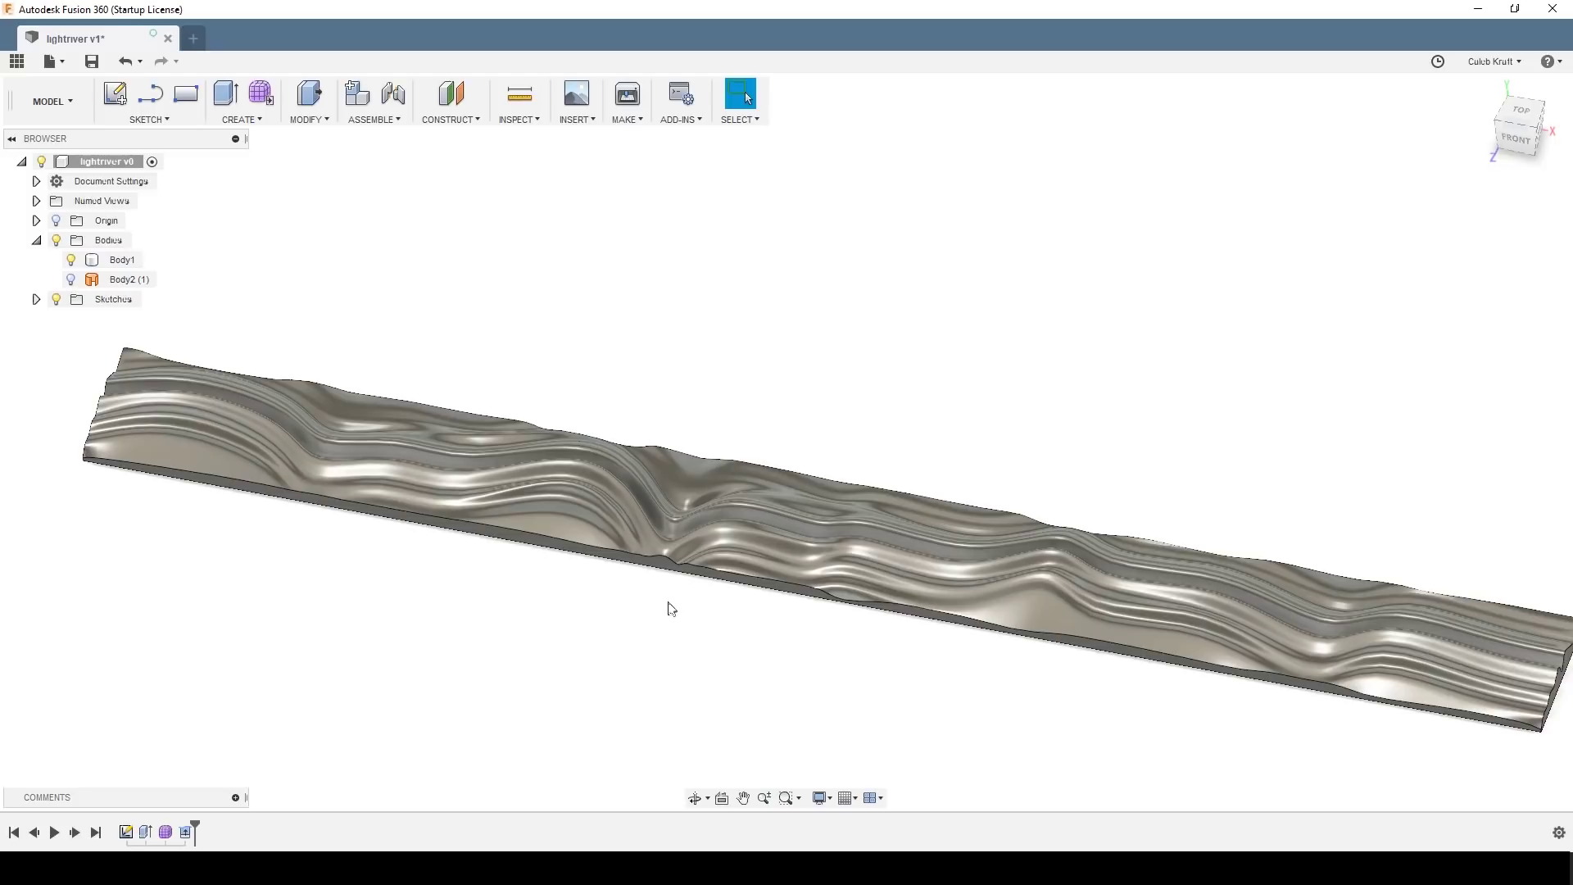
middle_click_drag(671, 608, 969, 604, "shift")
left_click(969, 604)
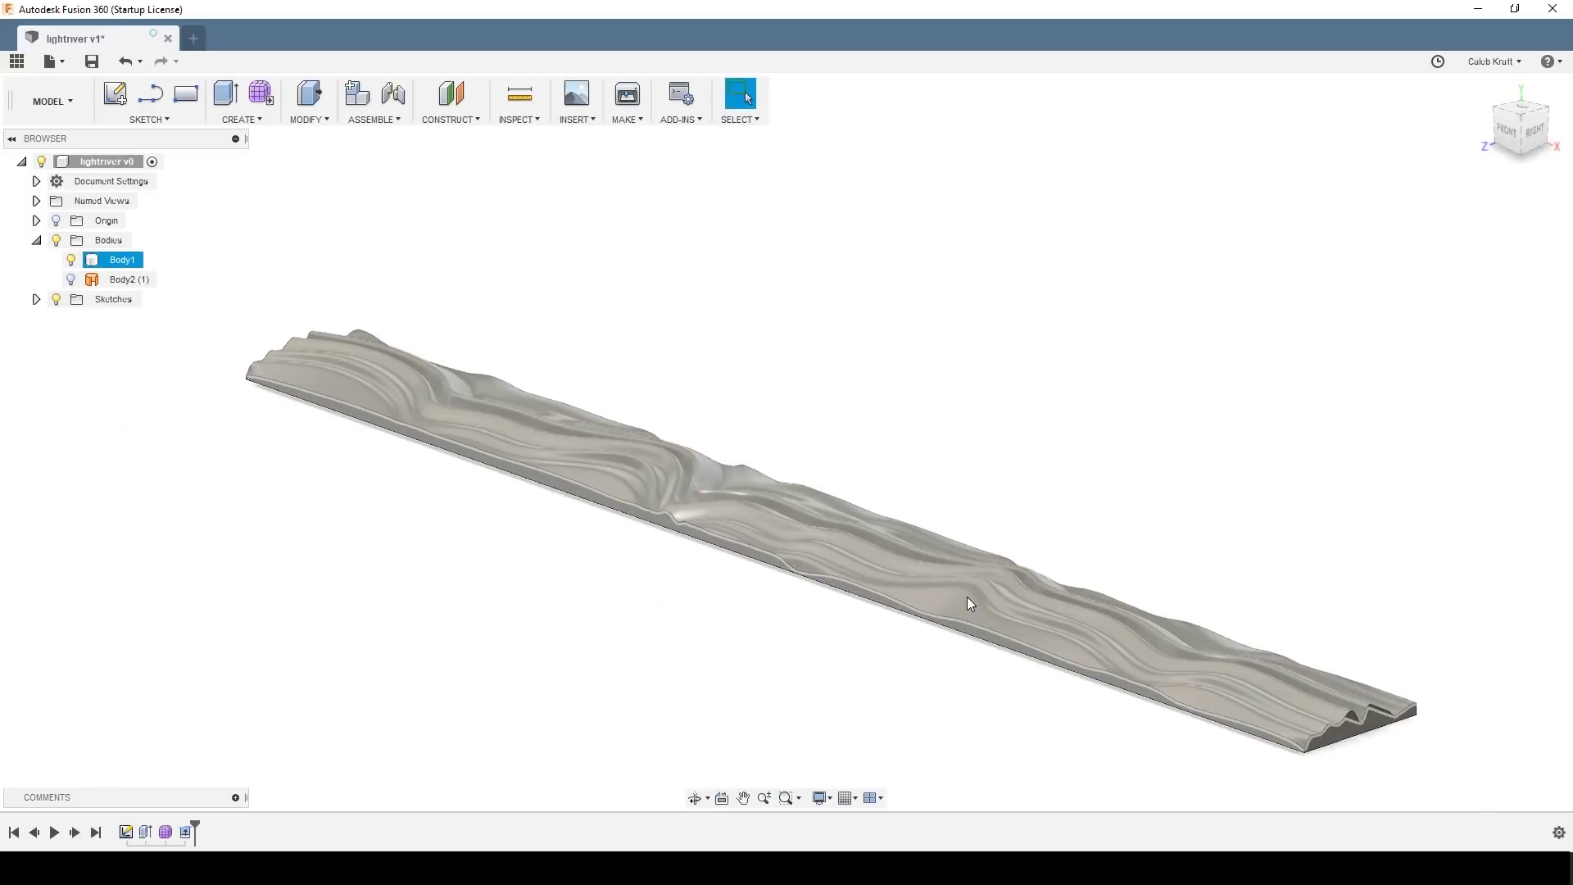
left_click(1249, 534)
Step: Create a new form and start a two-point plane on the board's long front side face
left_click(260, 95)
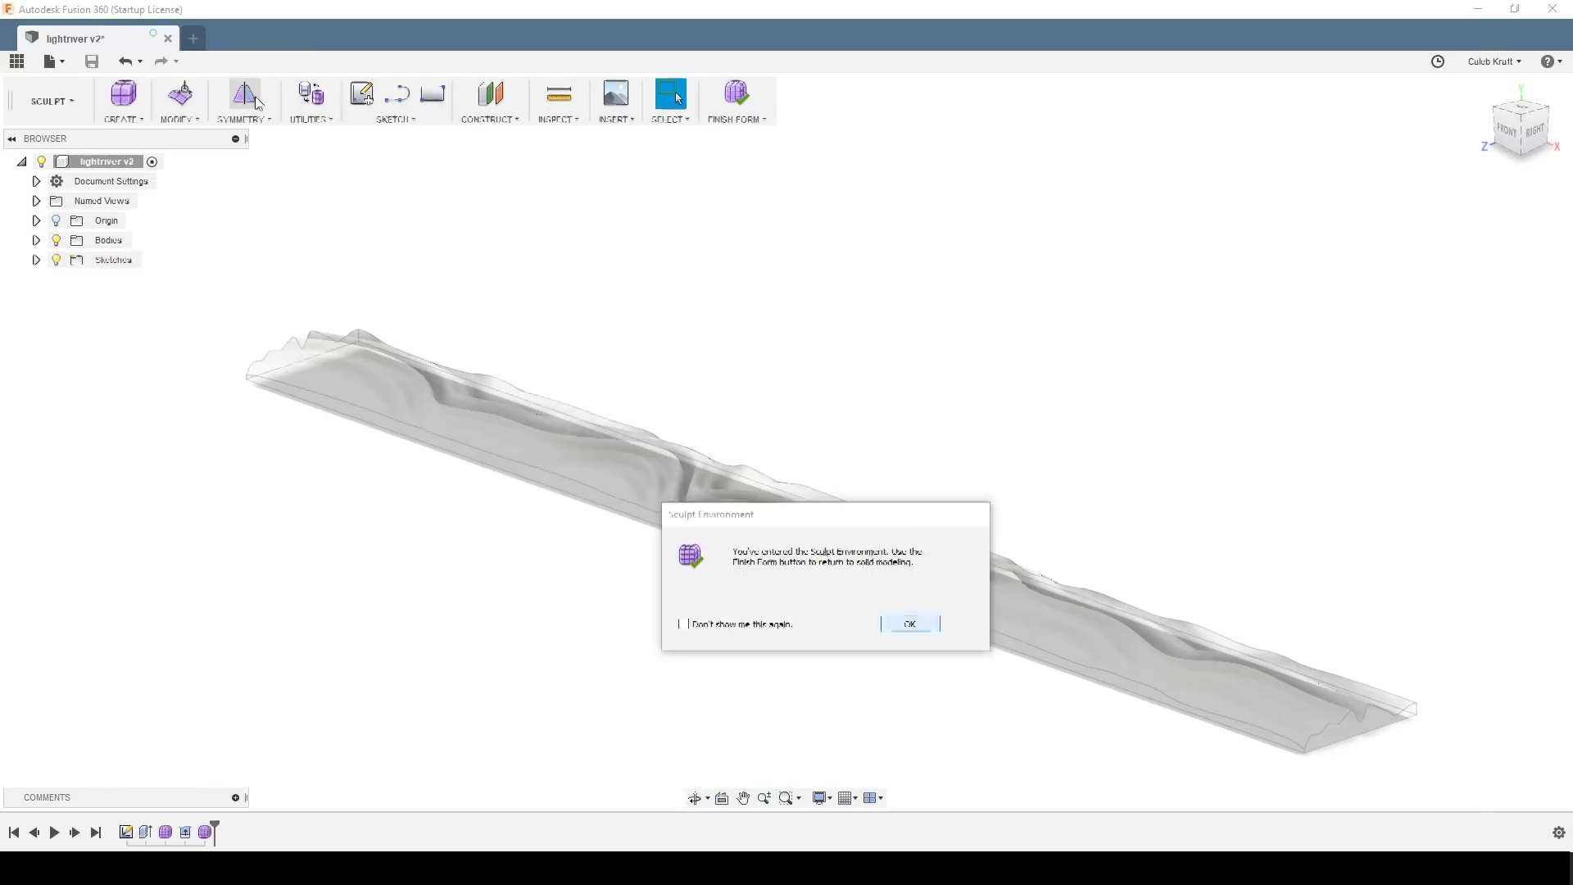
left_click(910, 625)
left_click(123, 115)
left_click(119, 156)
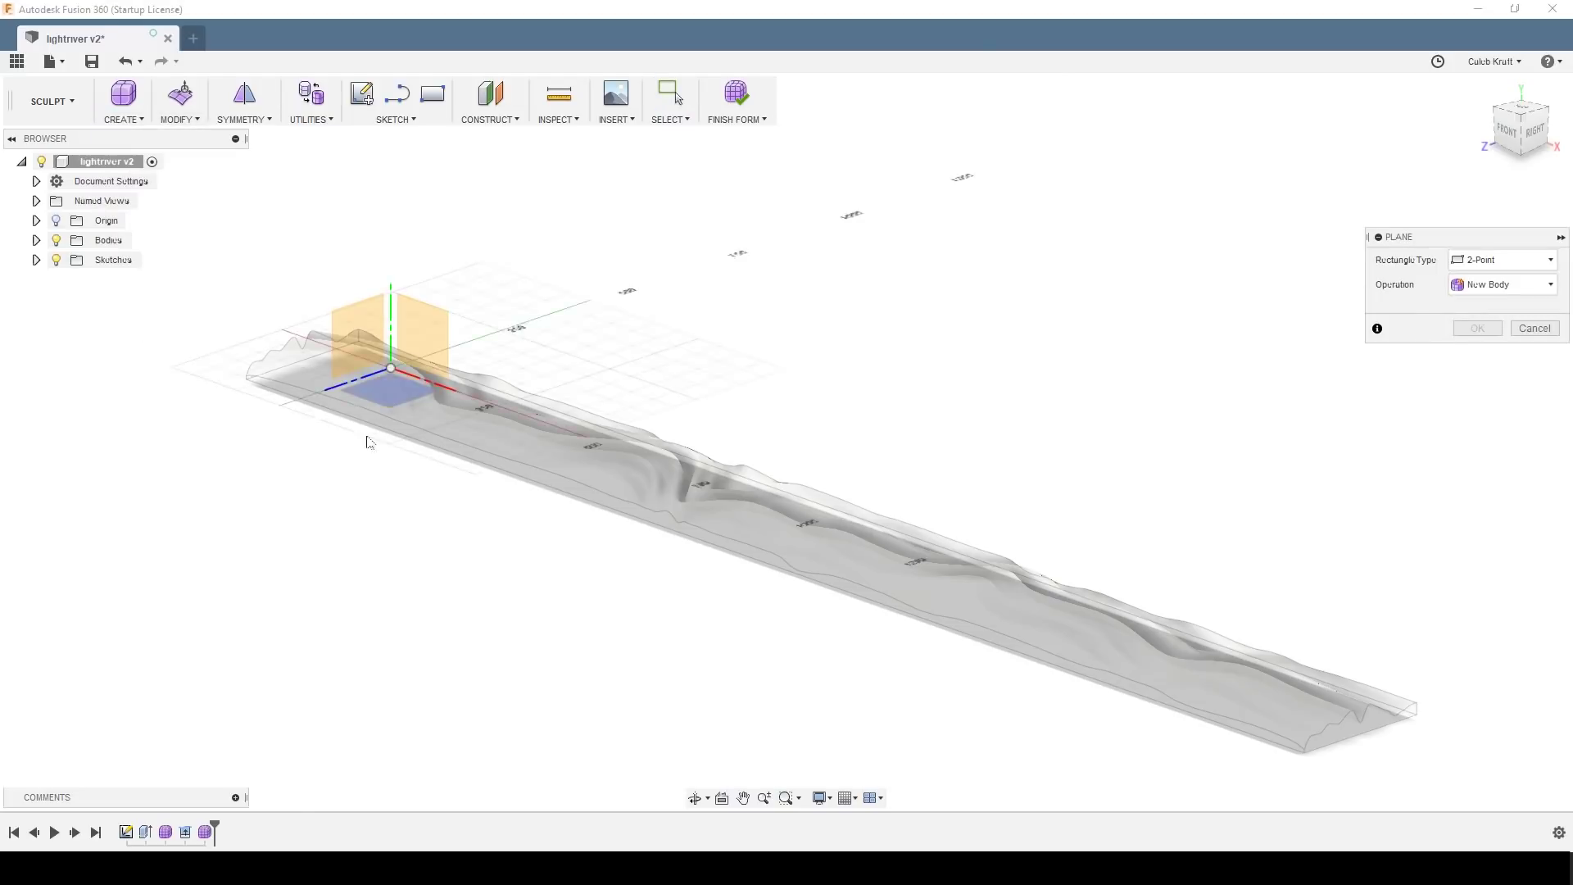
left_click(380, 421)
left_click(1509, 131)
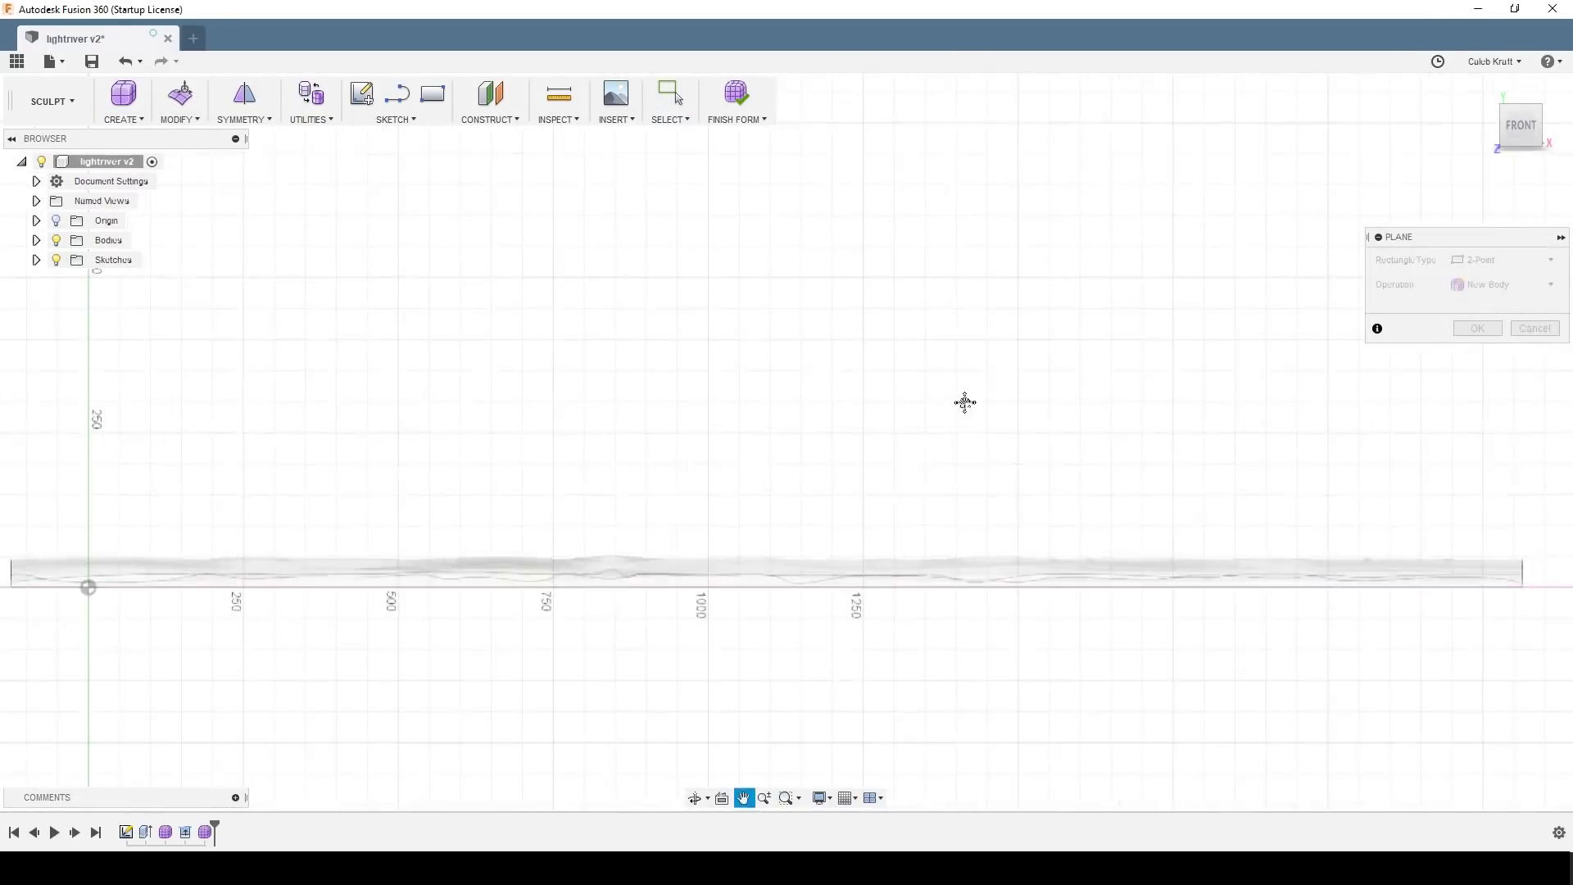
Step: Draw the plane about 2500 mm long and 150 mm wide with 20 length faces and 1 width face
left_click(192, 545)
left_click(1390, 618)
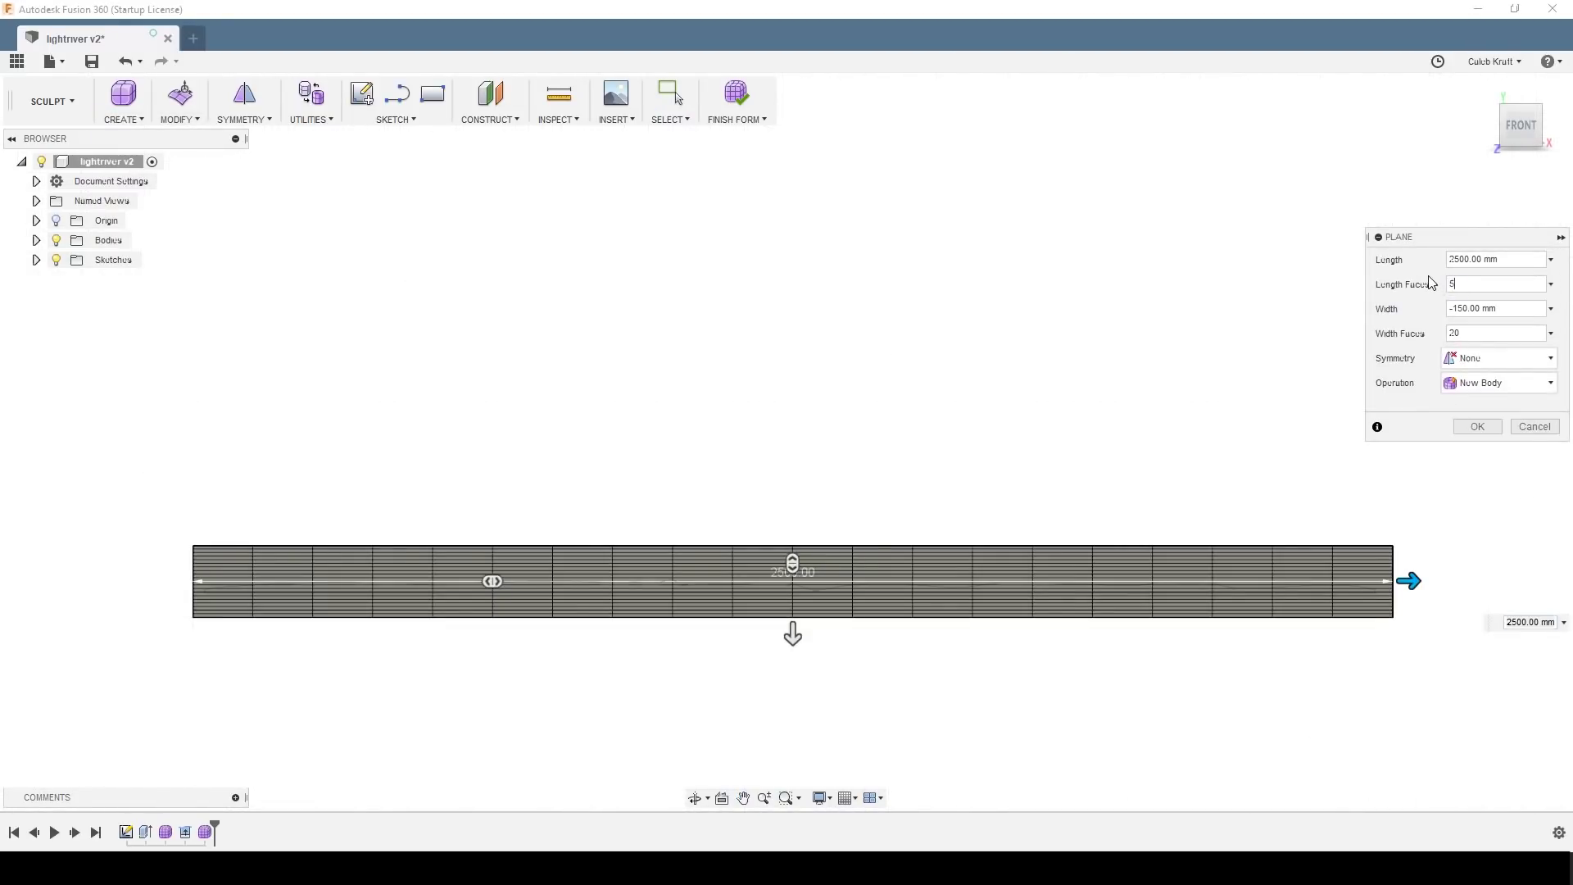
key("BackSpace")
key("BackSpace")
type("1")
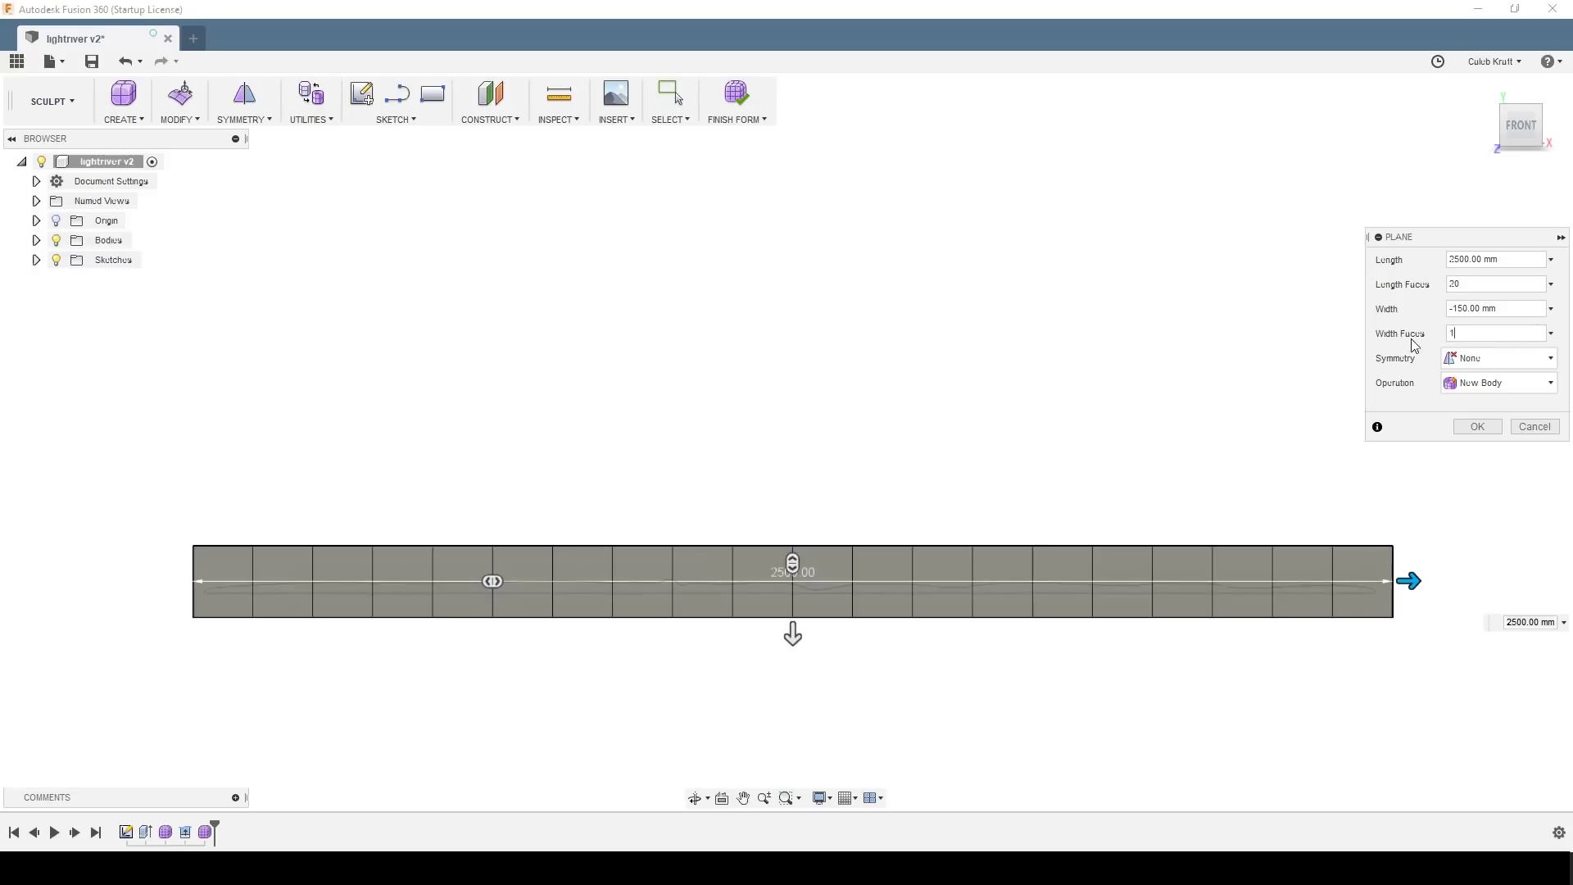
left_click(1477, 427)
Step: In the top view, shift the upright plane's first edges sideways to follow the carved groove from the board's end
middle_click_drag(1410, 576, 854, 331, "shift")
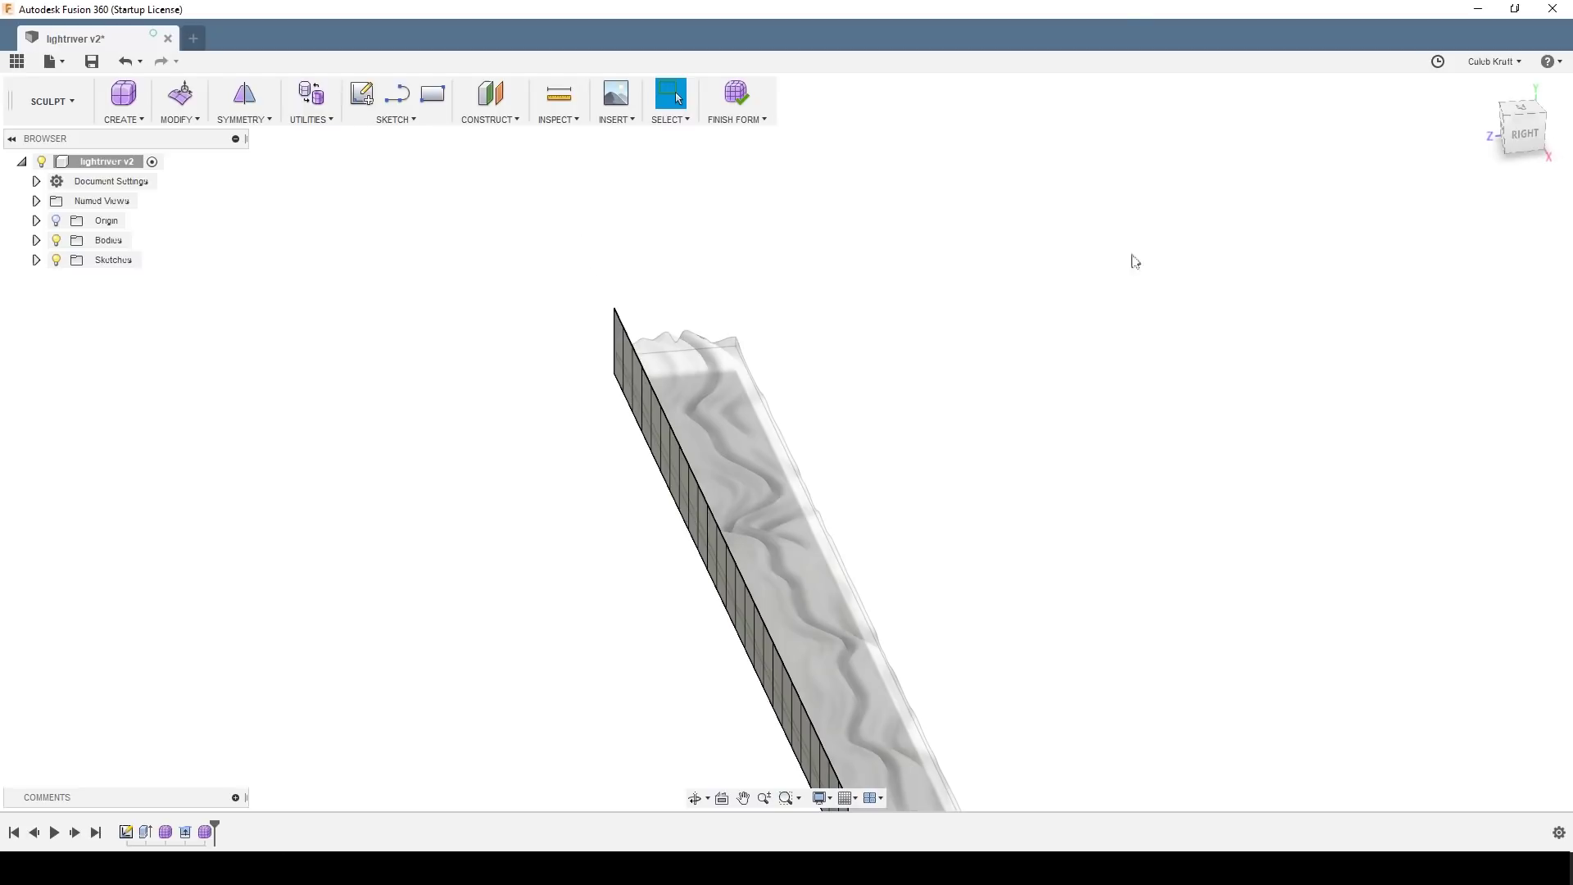
left_click(1521, 108)
double_click(729, 208)
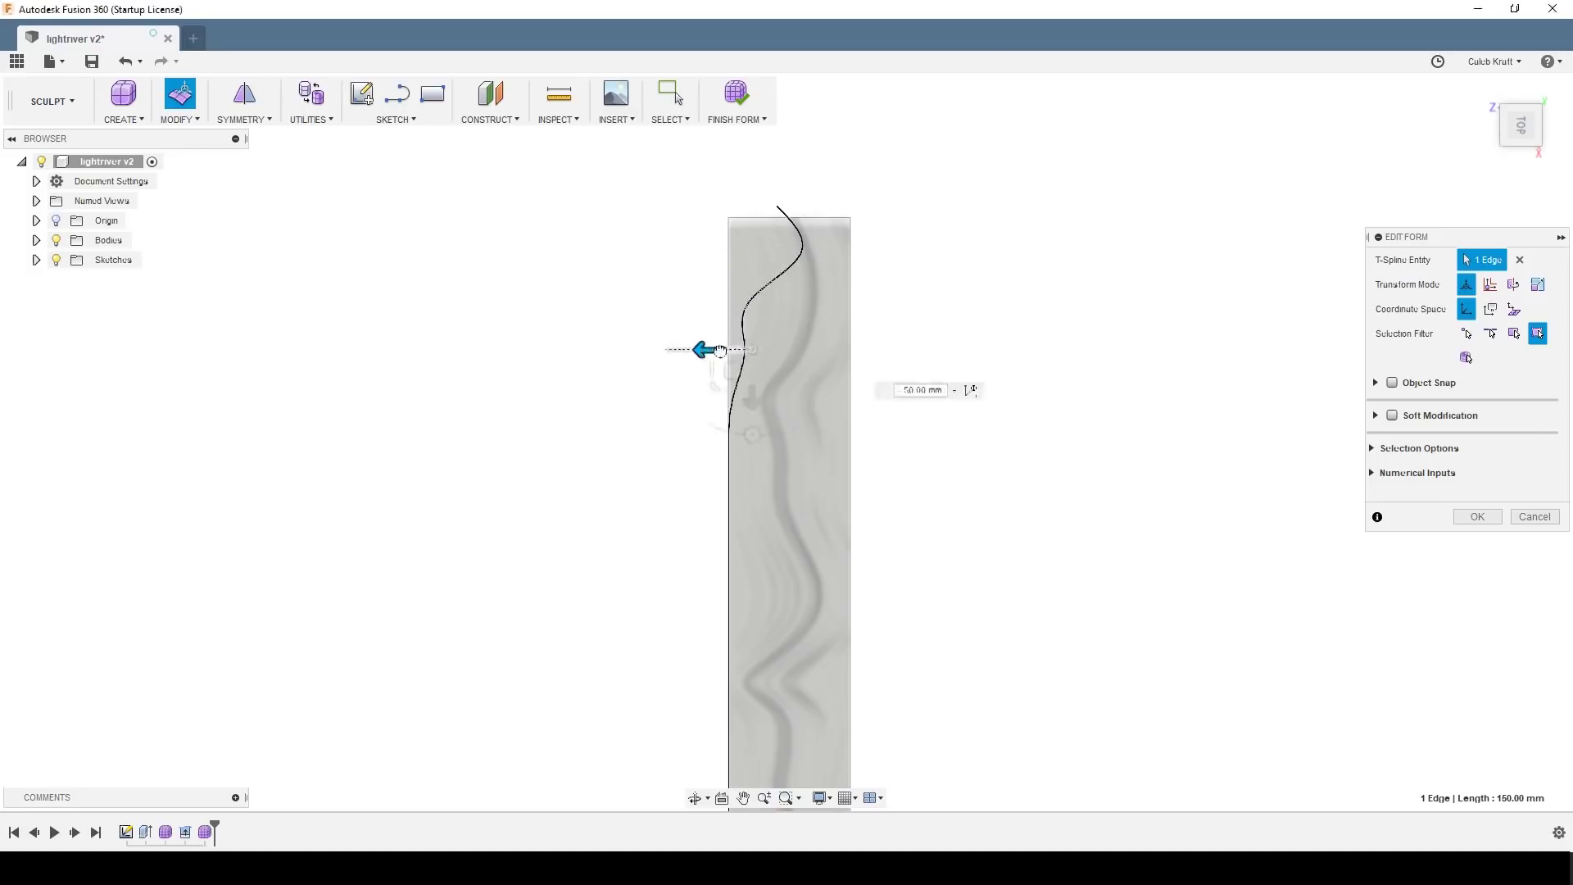
left_click_drag(739, 306, 782, 301)
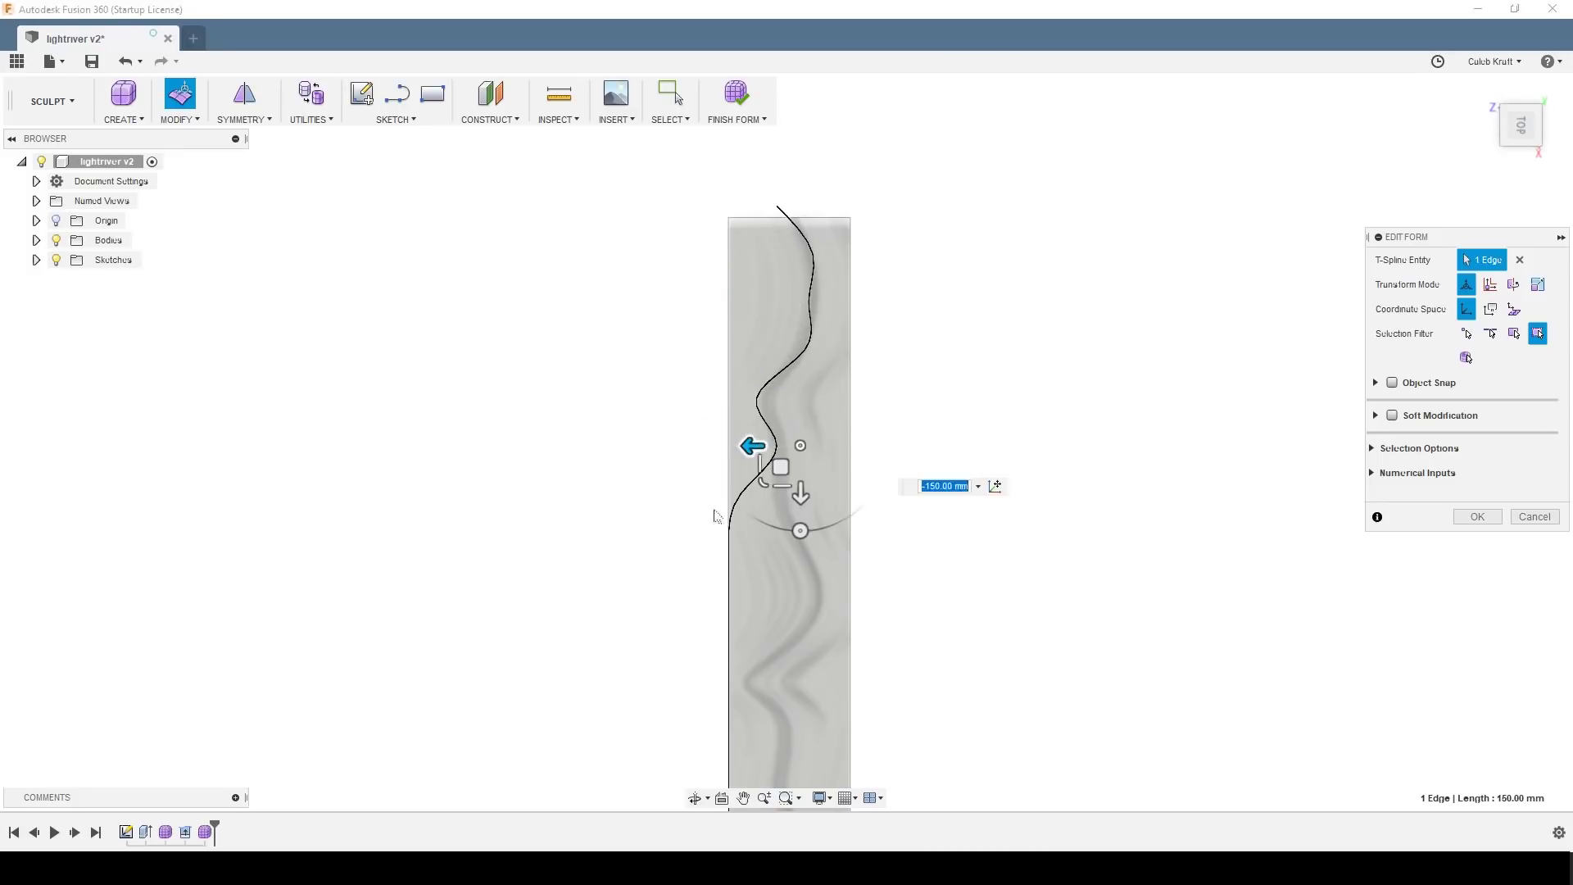
left_click(728, 542)
left_click_drag(680, 542, 773, 542)
Step: Shift the plane's following edges sideways to trace the groove's wide outward bend
left_click(728, 638)
left_click_drag(679, 638, 798, 639)
left_click(765, 590)
left_click_drag(709, 590, 804, 591)
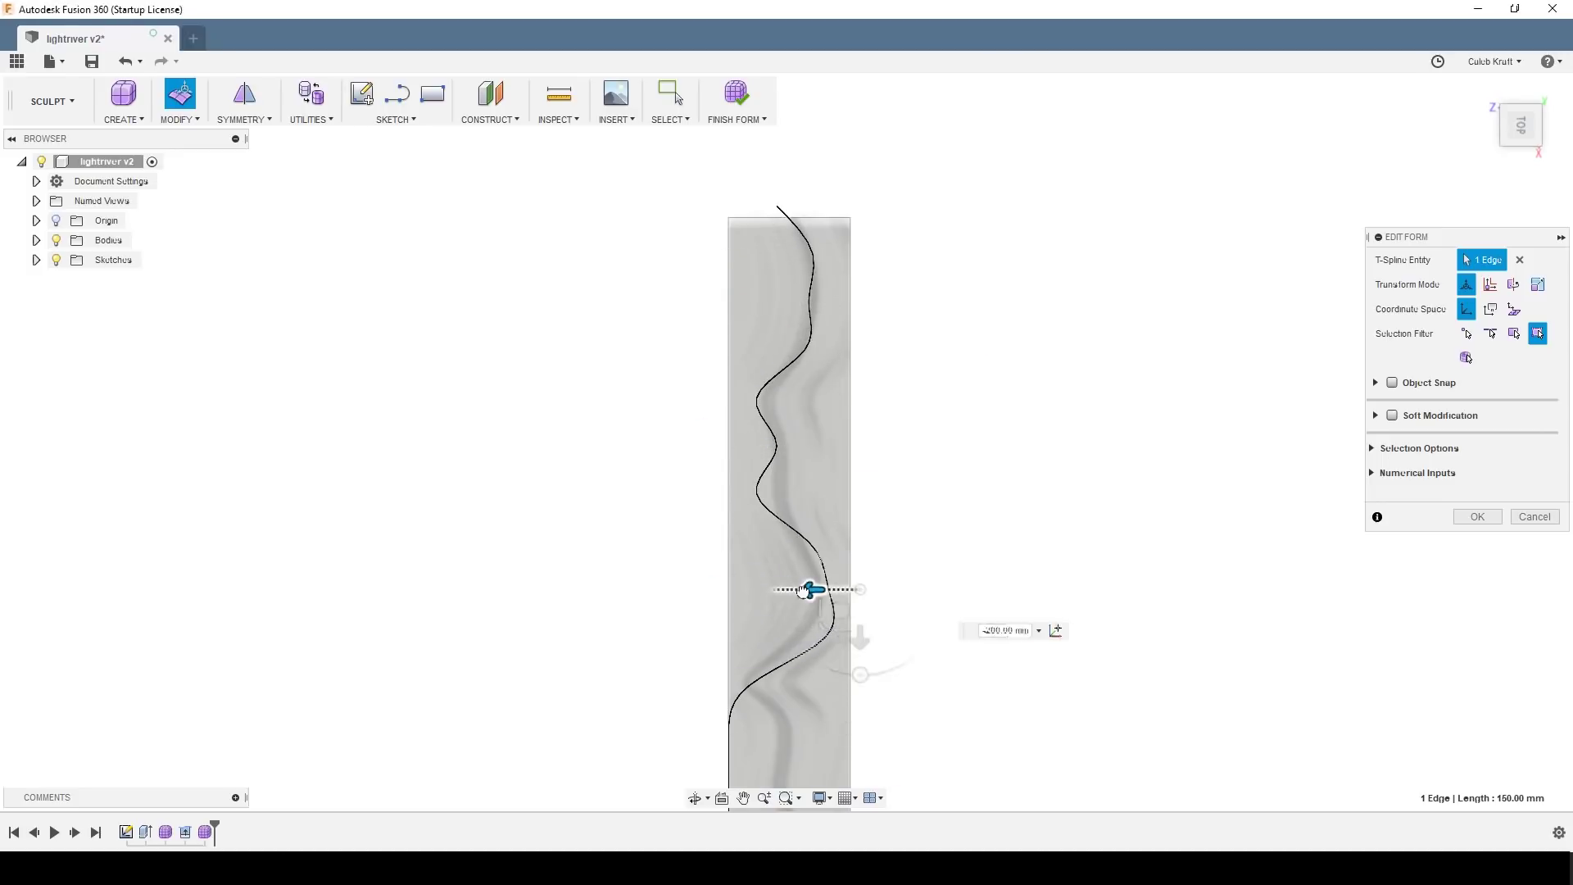
left_click_drag(910, 660, 867, 709)
left_click(955, 653)
left_click(829, 590)
left_click(870, 715)
Step: Shift the plane's edges at and just past the groove's sharp V-shaped bend to match the groove
middle_click_drag(870, 716, 931, 488)
left_click(880, 418)
scroll(878, 417, "up", 4)
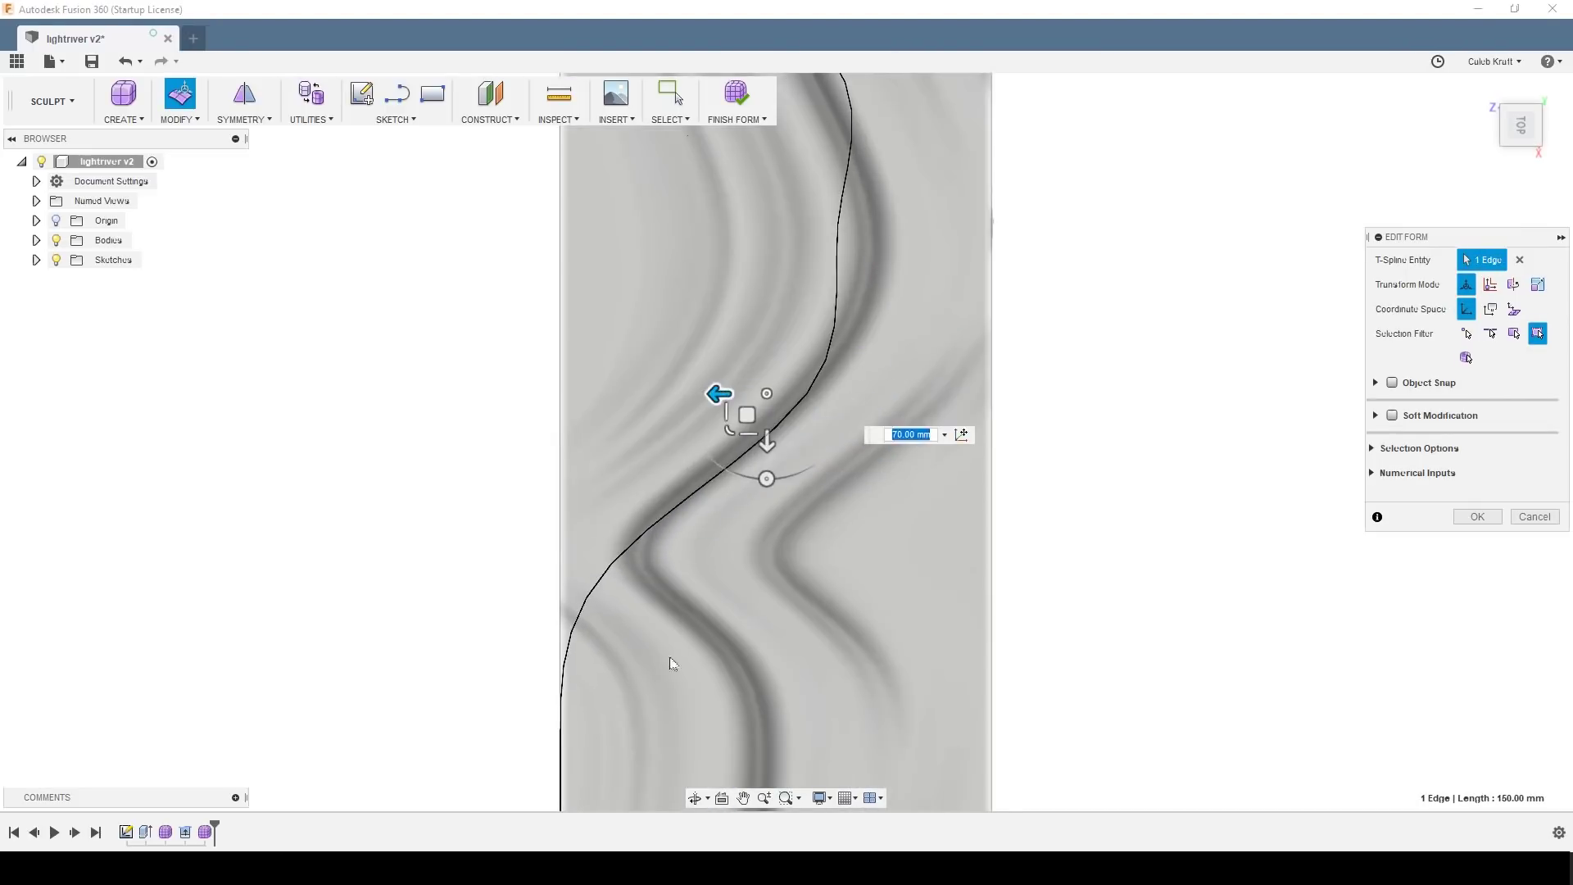
left_click_drag(580, 383, 612, 383)
left_click(581, 551)
left_click_drag(533, 552, 839, 551)
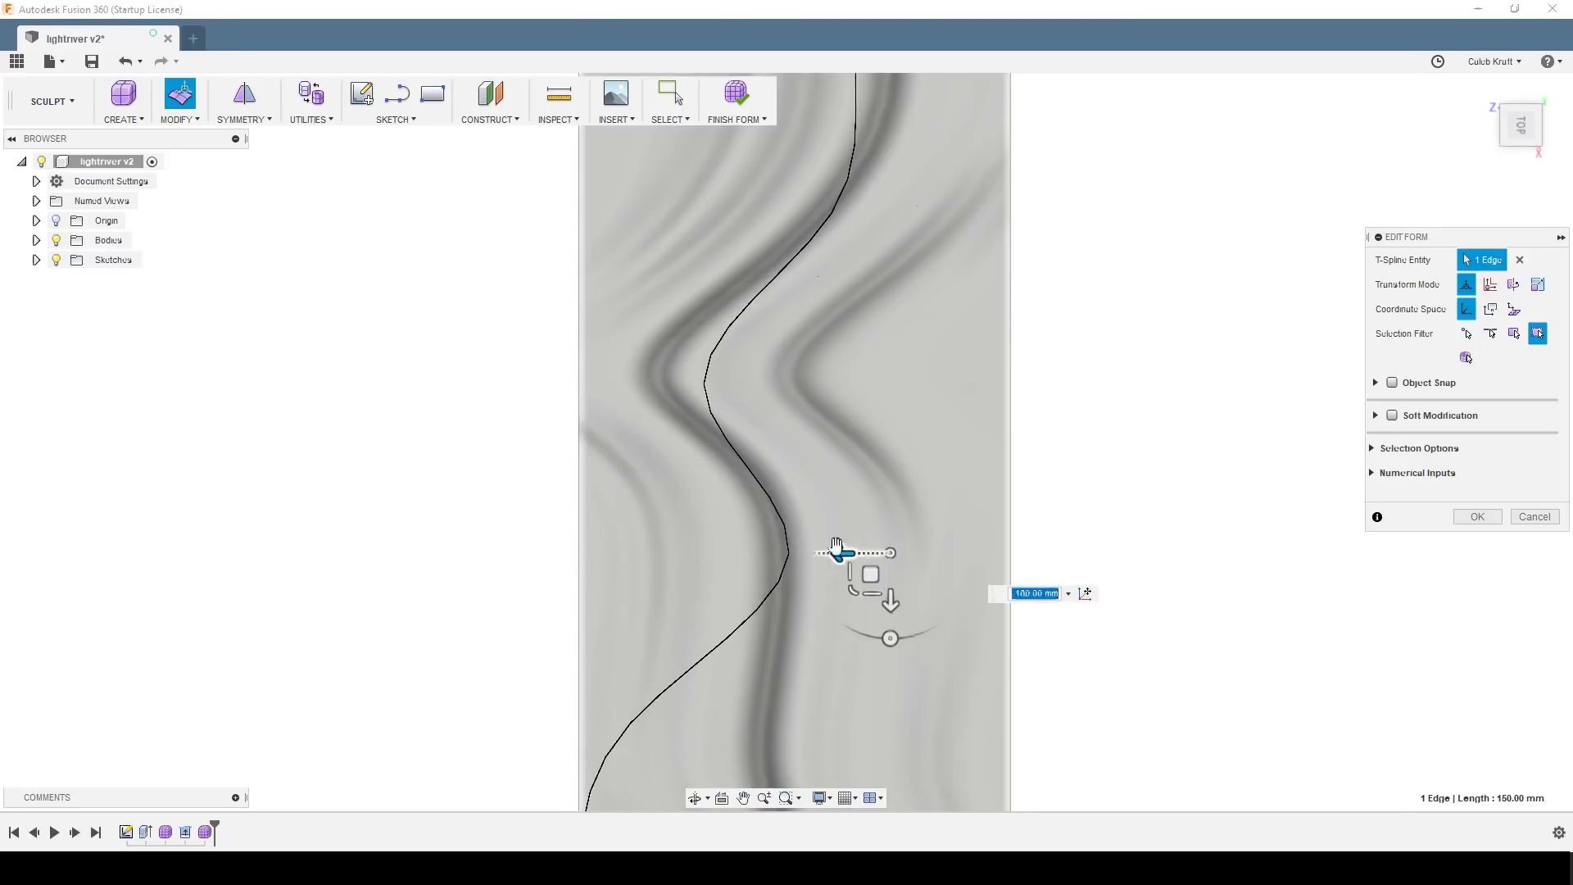
Step: Shift the next two plane edges sideways to follow the gently curving stretch of groove beyond the sharp bend
middle_click_drag(839, 552, 843, 203)
left_click_drag(583, 373, 765, 376)
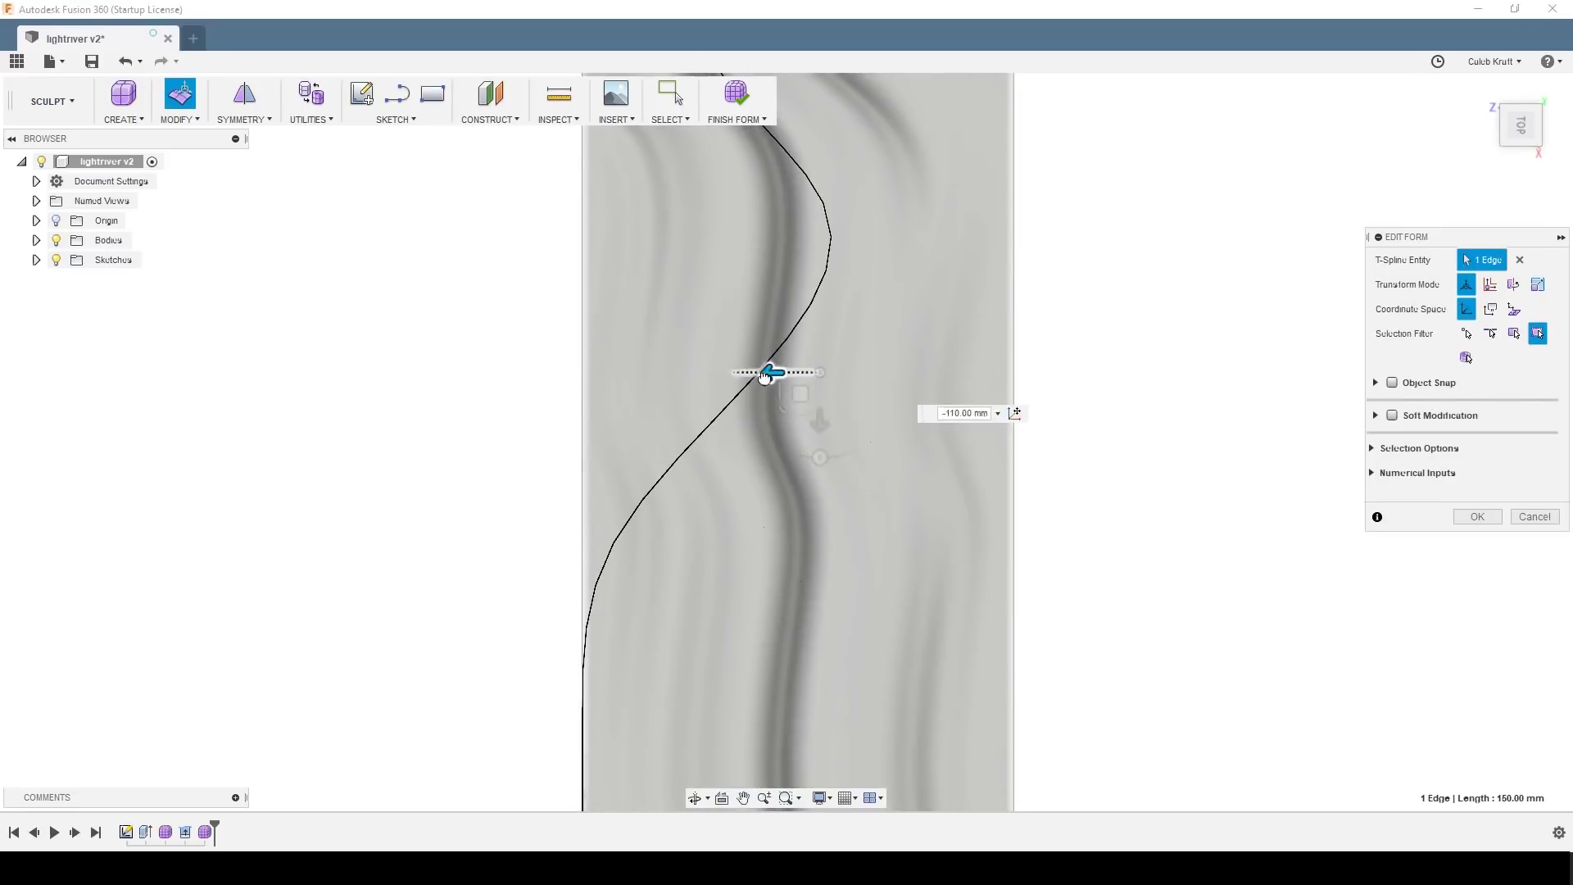
left_click(613, 543)
left_click_drag(564, 543, 836, 543)
Step: Shift the next three plane edges sideways onto the groove, down to the crest of its outward bend
middle_click_drag(836, 543, 853, 207)
left_click(600, 547)
left_click_drag(551, 547, 906, 547)
left_click(704, 377)
left_click_drag(656, 377, 808, 377)
middle_click_drag(835, 705, 906, 431)
left_click(730, 445)
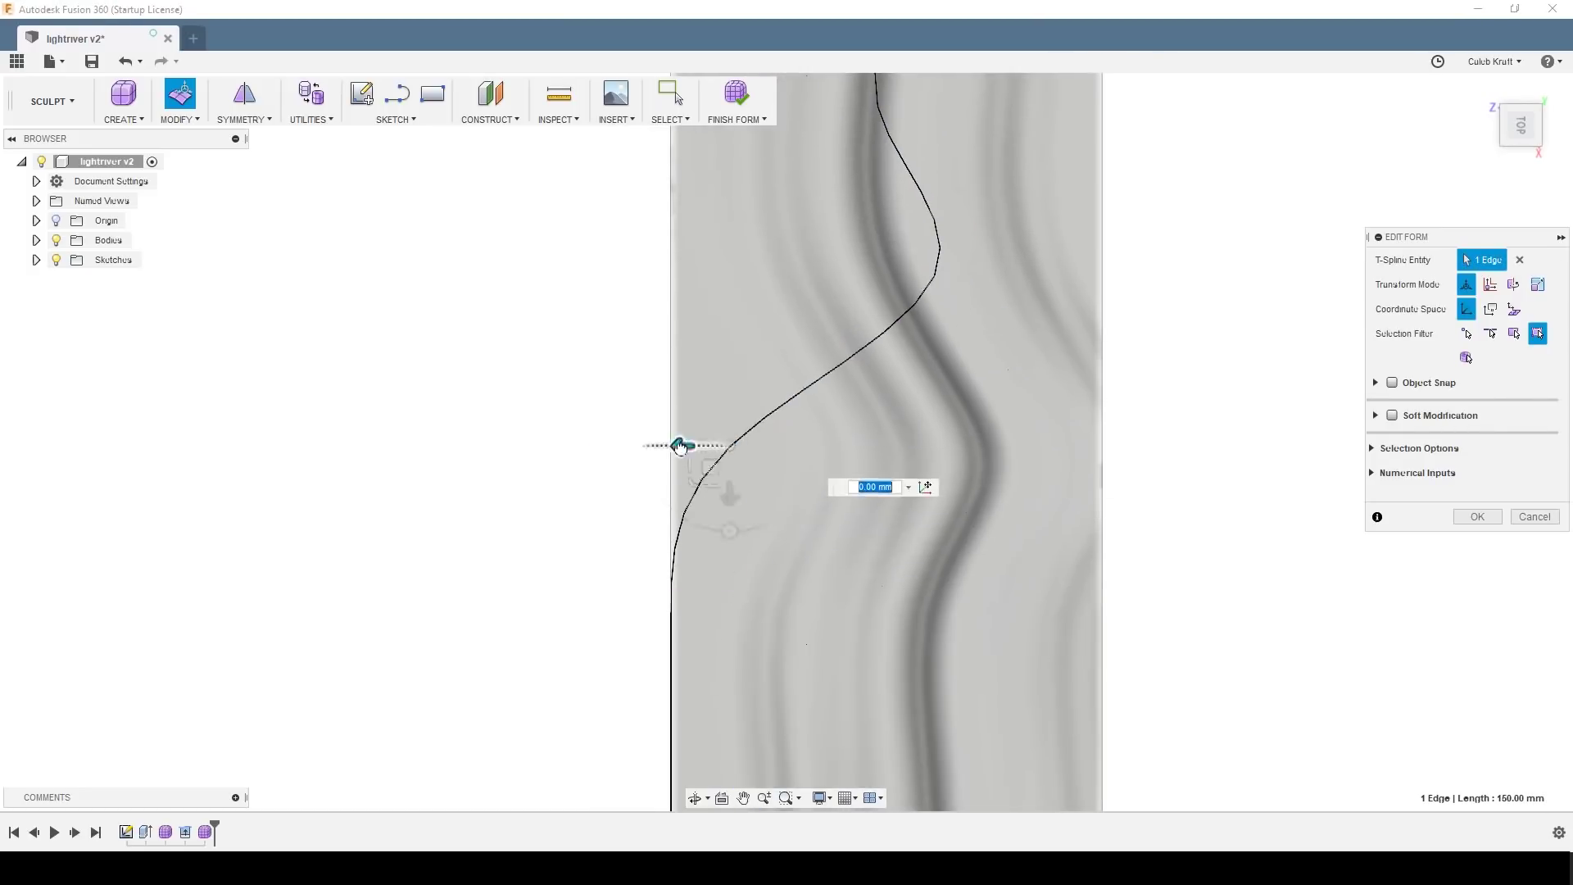
left_click_drag(681, 445, 1005, 445)
Step: Shift the plane edges just past the outward bend sideways so they follow the groove as it curves back
left_click(724, 615)
left_click_drag(676, 615, 964, 615)
middle_click_drag(642, 782, 607, 307)
left_click(683, 311)
left_click_drag(636, 311, 906, 311)
left_click(636, 650)
left_click_drag(588, 651, 894, 651)
left_click_drag(678, 415, 773, 496)
left_click_drag(687, 481, 939, 481)
Step: Shift the remaining plane edges sideways onto the groove along the last stretch toward the board's far end
middle_click_drag(769, 635, 769, 155)
left_click_drag(680, 467, 961, 512)
left_click_drag(728, 353, 833, 344)
middle_click_drag(707, 526, 724, 208)
left_click(652, 705)
left_click_drag(601, 705, 817, 703)
left_click(687, 537)
left_click_drag(648, 543, 885, 539)
left_click(753, 365)
left_click_drag(710, 365, 913, 366)
Step: Pull the plane's end edge back 35 mm to the board's far end and shift the nearby edge sideways onto the groove
middle_click_drag(903, 611, 913, 455)
scroll(906, 463, "up", 3)
left_click(874, 637)
left_click_drag(883, 698, 886, 571)
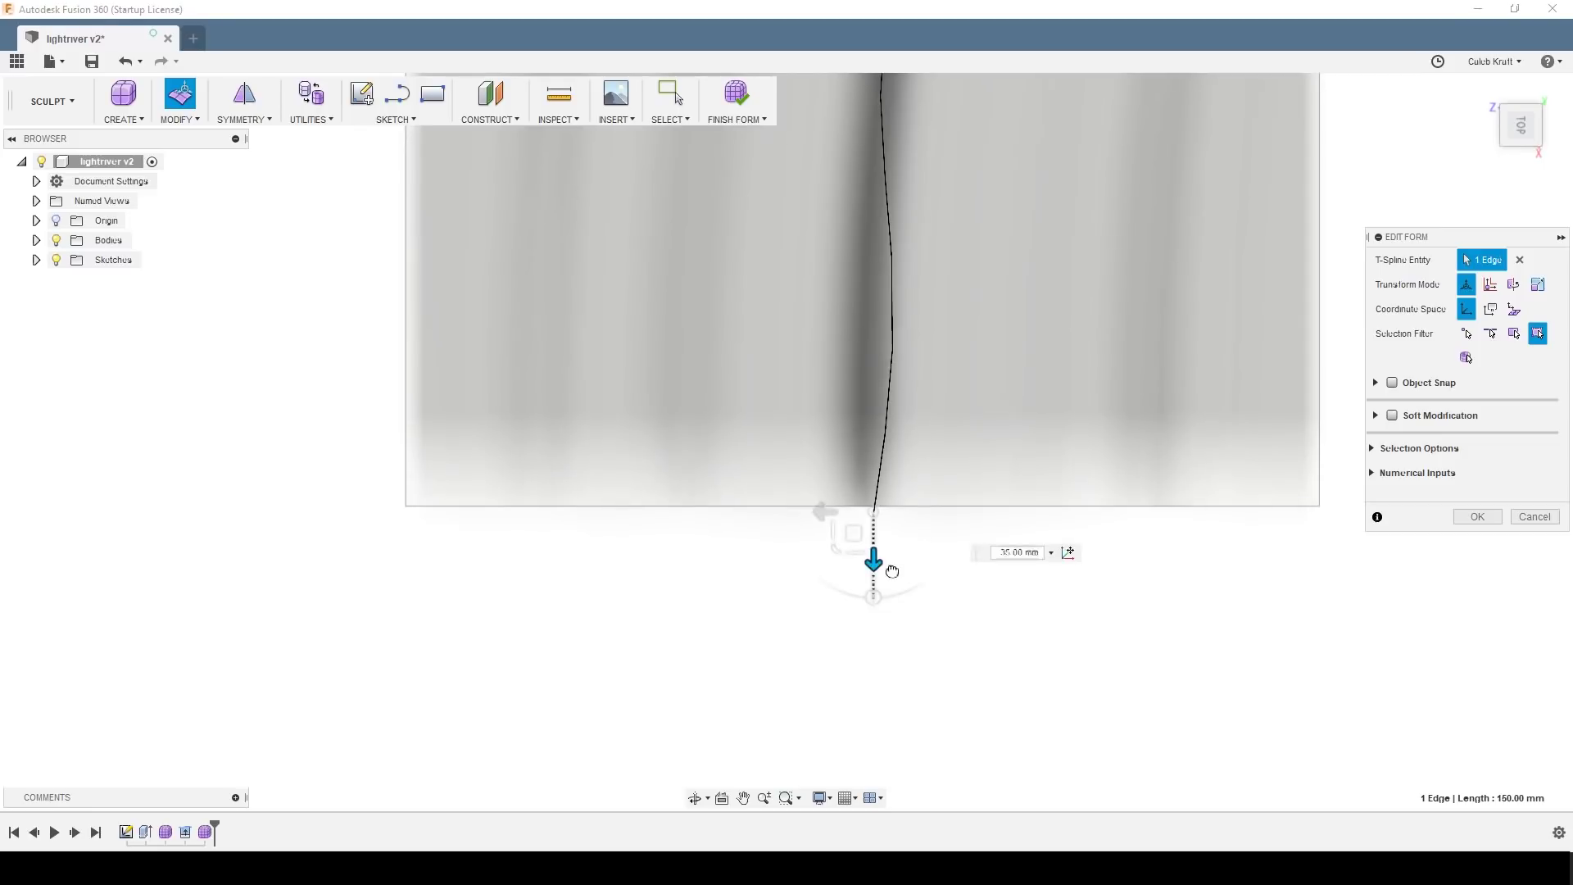
double_click(890, 229)
left_click(891, 257)
left_click_drag(847, 258, 811, 258)
Step: Refine the sideways position of the next two plane edges up from the board's far end to centre them on the groove
middle_click_drag(958, 218, 988, 537)
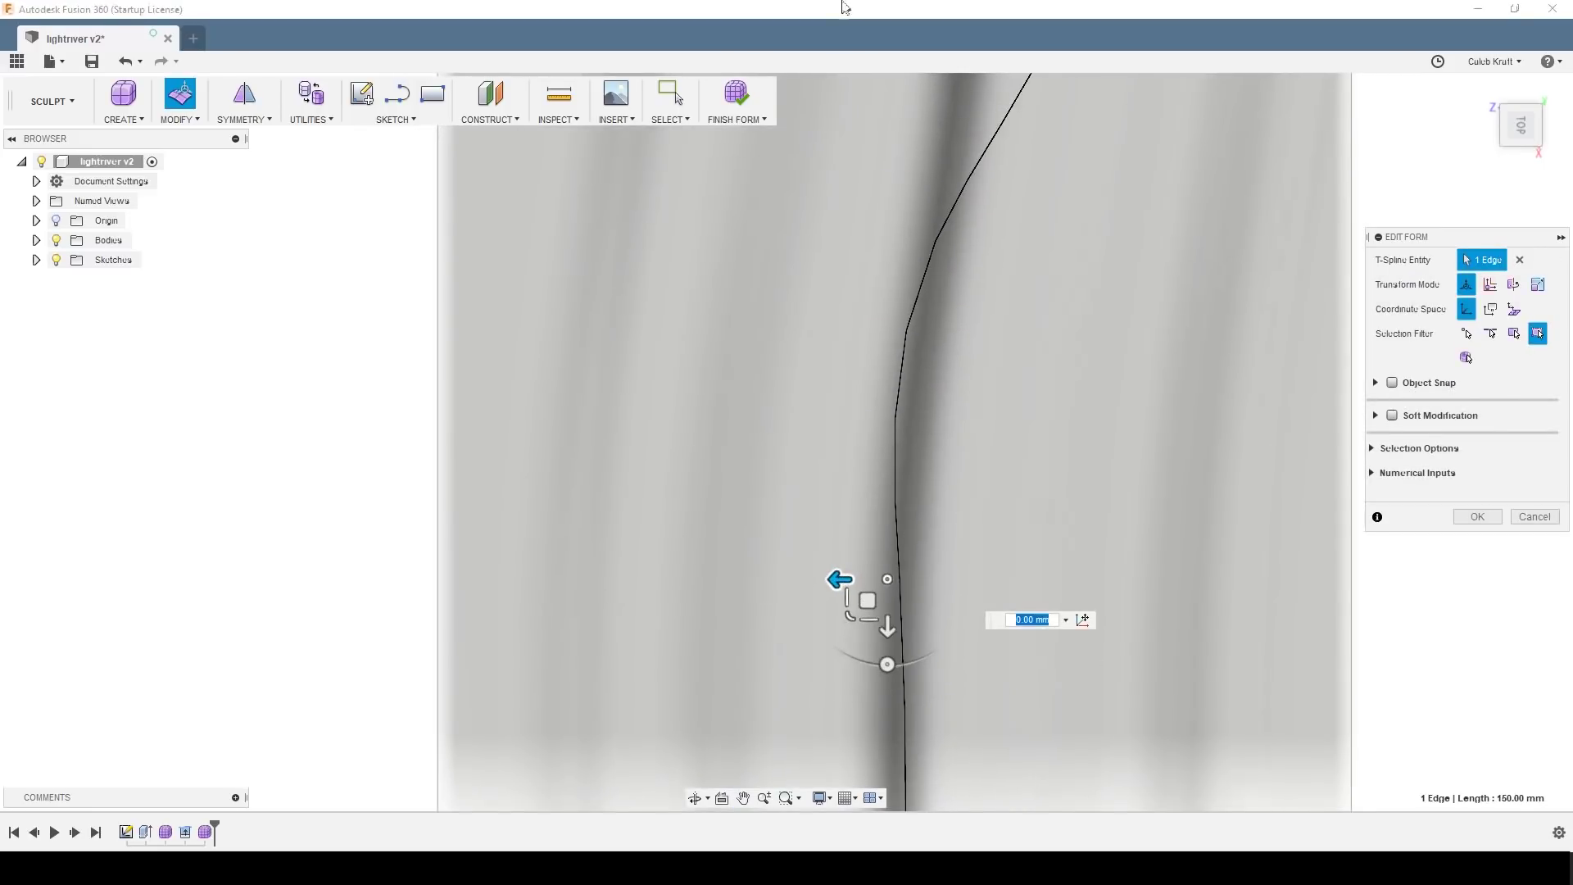
left_click(932, 239)
left_click_drag(887, 240, 905, 240)
middle_click_drag(906, 240, 884, 565)
left_click(1053, 206)
left_click_drag(1013, 205, 843, 204)
Step: Correct the plane edges around the first crest and inner bend from the far end, nudging them sideways to match the groove
scroll(965, 504, "down", 1)
scroll(965, 506, "down", 3)
left_click(885, 204)
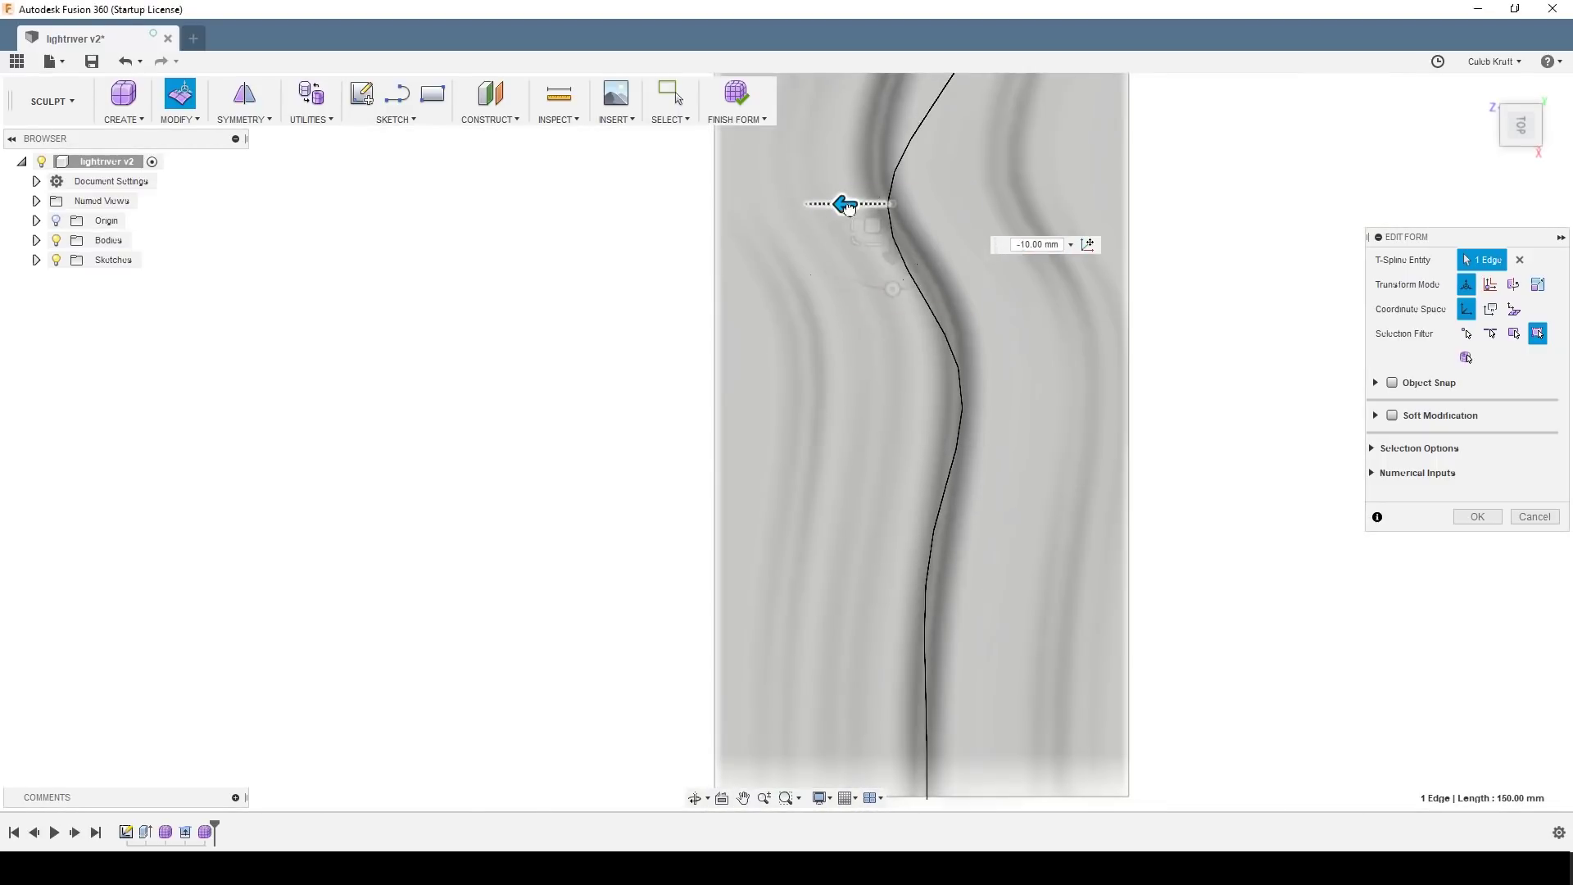
middle_click_drag(885, 214, 853, 464)
left_click(929, 287)
left_click_drag(890, 287, 788, 284)
left_click(843, 450)
left_click_drag(791, 450, 809, 451)
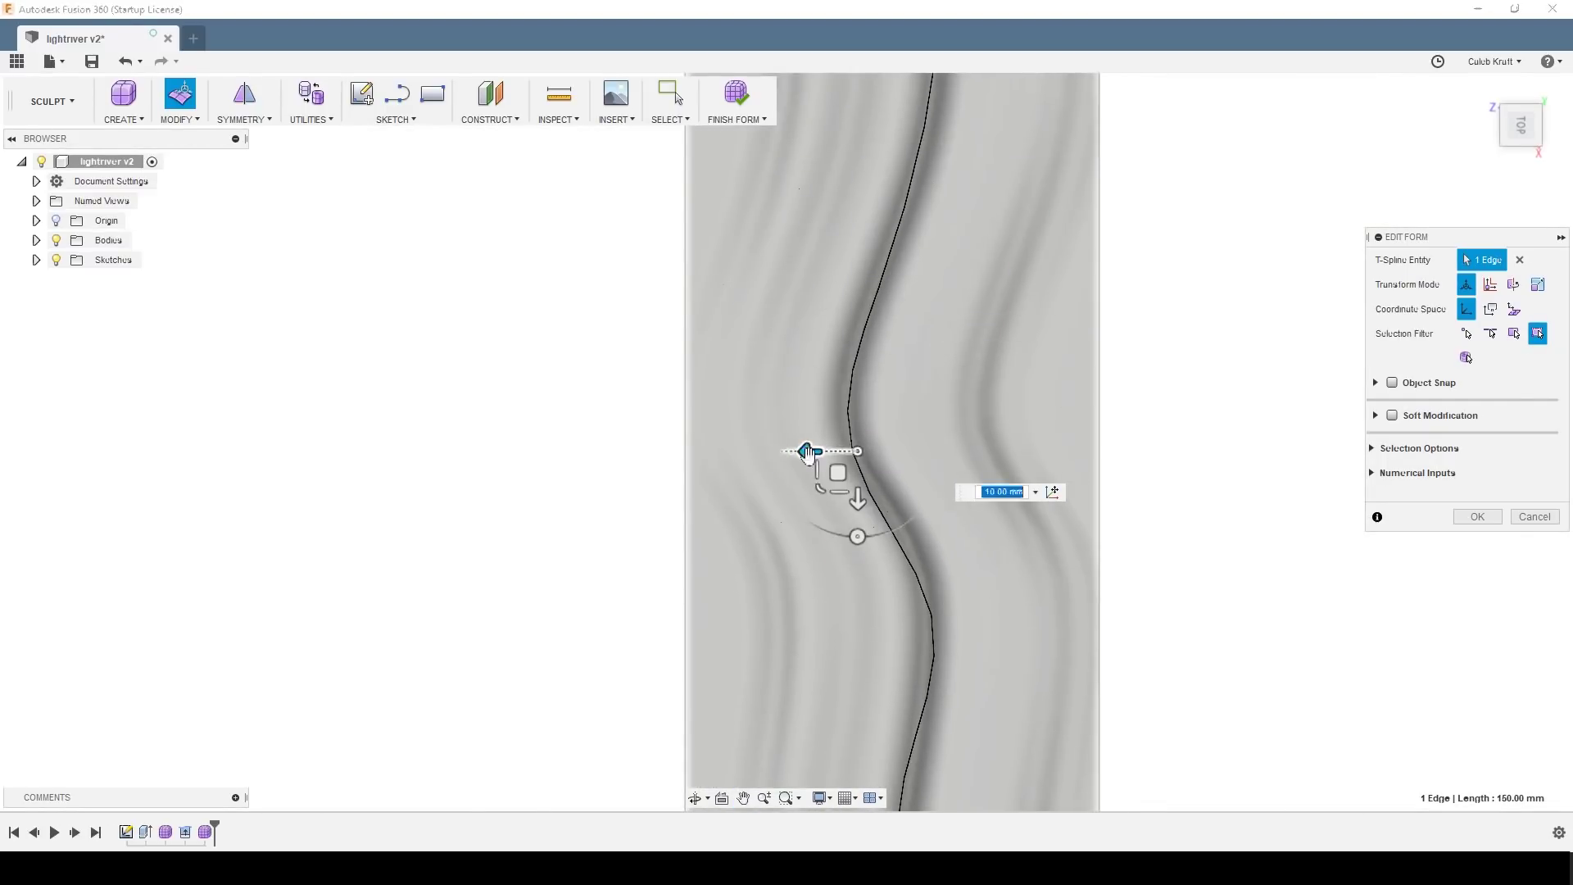
left_click(931, 615)
mouse_move(899, 614)
left_mouse_down()
mouse_move(881, 615)
mouse_move(913, 615)
left_mouse_up()
left_click_drag(868, 565, 875, 565)
Step: Nudge the plane edge on the slanted stretch beyond the inner bend sideways to centre it in the groove
middle_click_drag(917, 388, 945, 819)
left_click(963, 500)
left_click(927, 463)
left_click(951, 562)
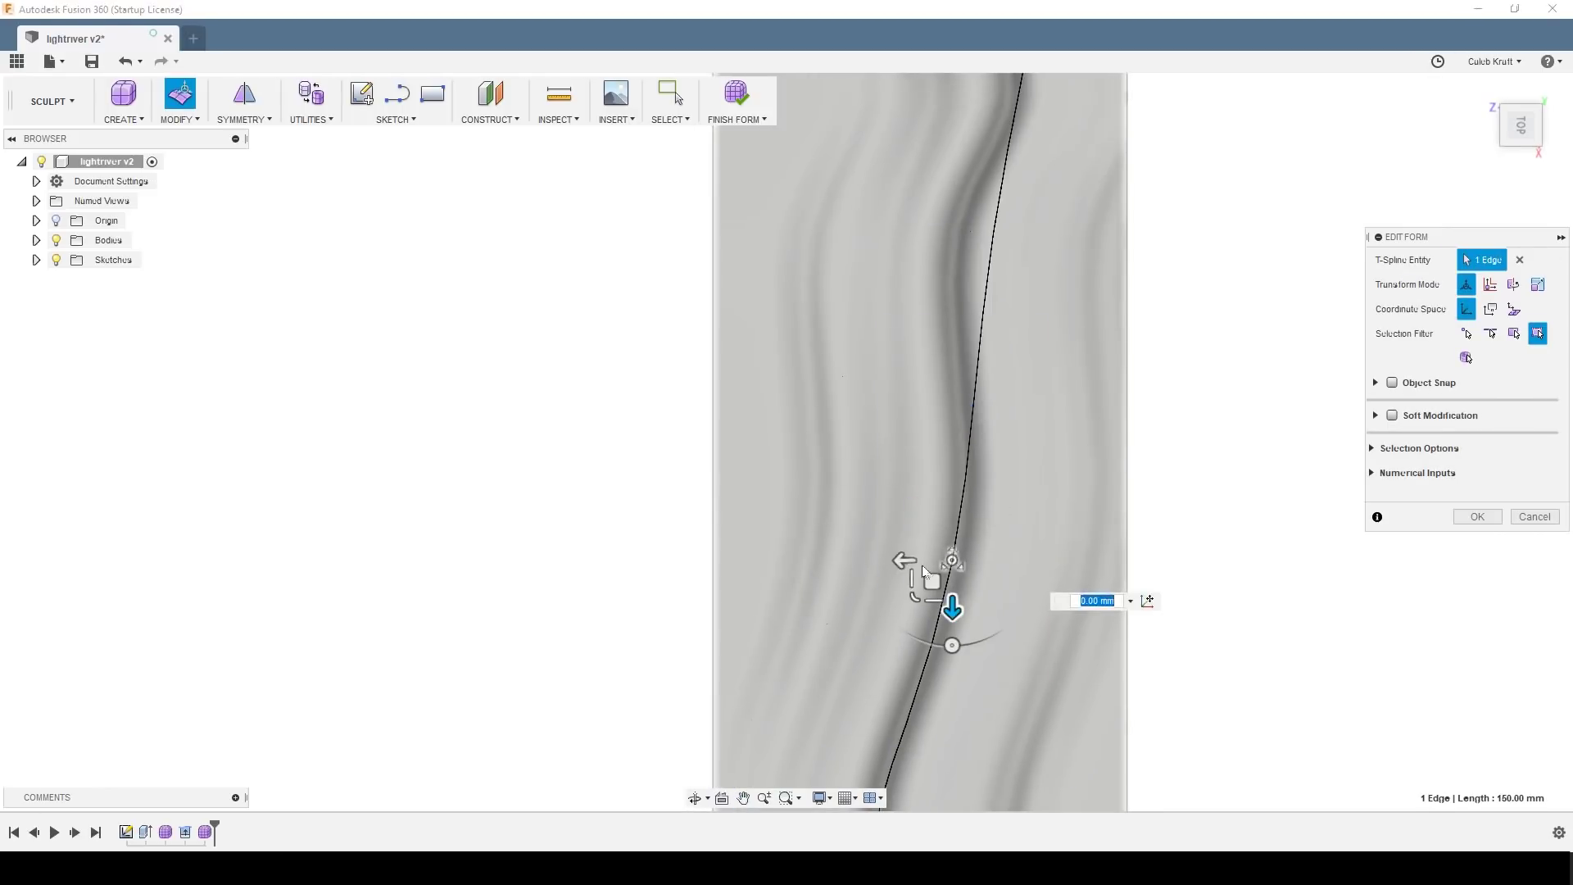
left_click(901, 535)
left_click(951, 566)
left_click_drag(895, 562, 911, 564)
Step: Reposition the plane edge at the inner bend slightly lengthwise so the curve follows the groove more closely
middle_click_drag(839, 784, 848, 488)
left_click(886, 581)
left_click(837, 583)
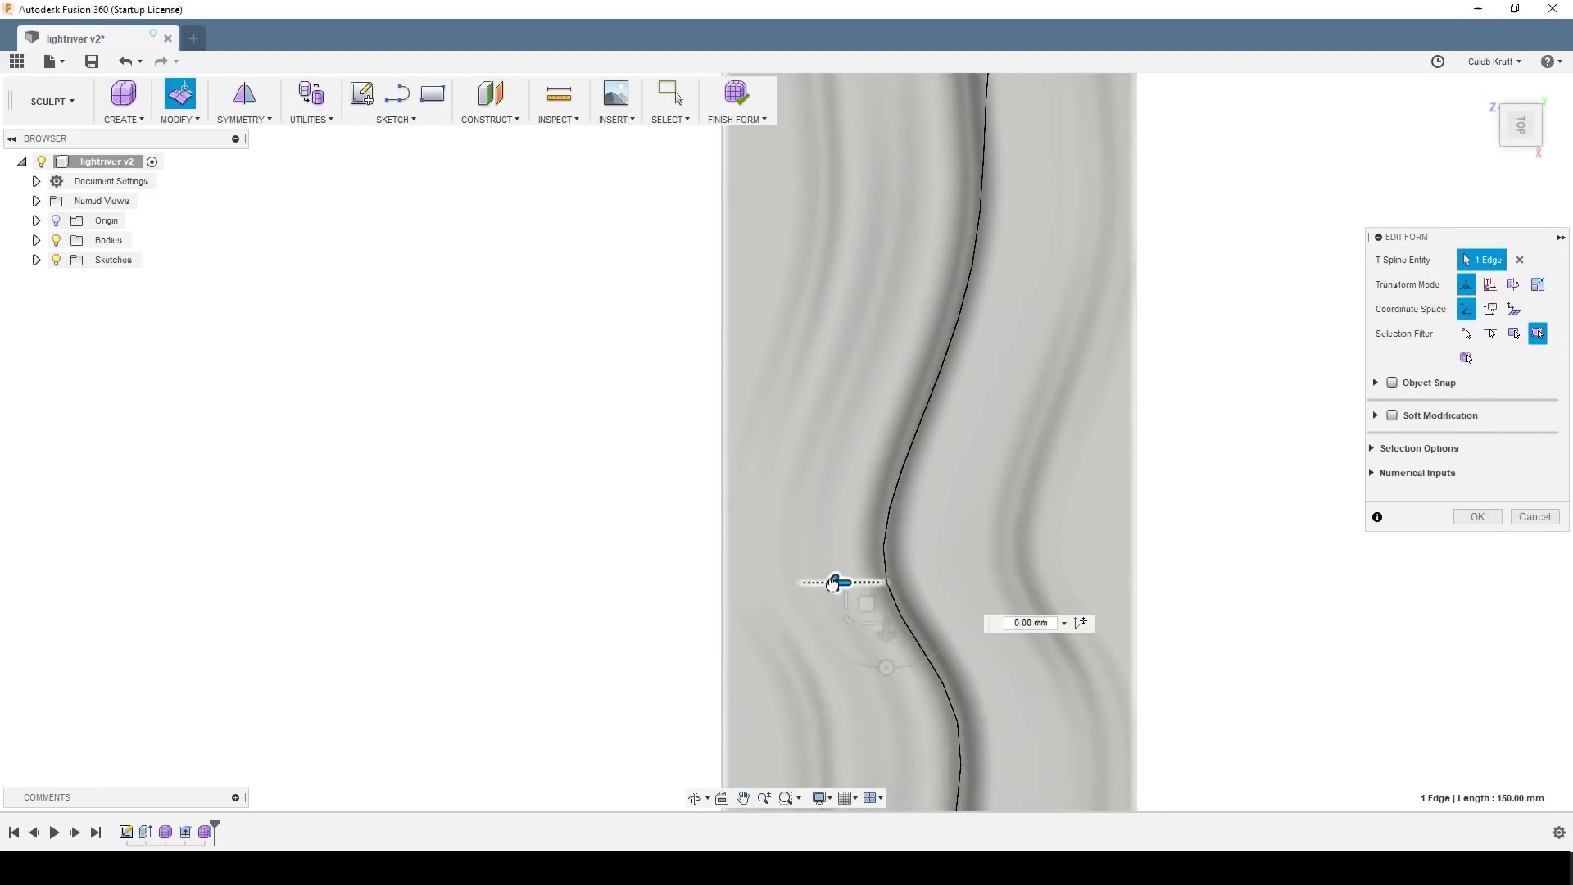
mouse_move(885, 630)
left_mouse_down()
mouse_move(885, 597)
mouse_move(887, 614)
left_mouse_up()
Step: Shift the plane edge farther along the gently curving stretch sideways onto the groove
middle_click_drag(885, 517, 921, 809)
left_click_drag(934, 284, 1197, 650)
left_click_drag(983, 333, 1056, 432)
left_click(1034, 237)
left_click_drag(990, 232, 939, 235)
Step: Slide the edges around the next outward bend lengthwise and shift one sideways, moving the upper edge 30 mm along the board
middle_click_drag(1084, 362, 1030, 745)
left_click(1006, 458)
left_click_drag(1007, 511, 1006, 545)
left_click(1006, 300)
left_click_drag(956, 300, 843, 302)
left_click_drag(892, 350, 893, 382)
left_click(883, 138)
left_click_drag(883, 187, 882, 235)
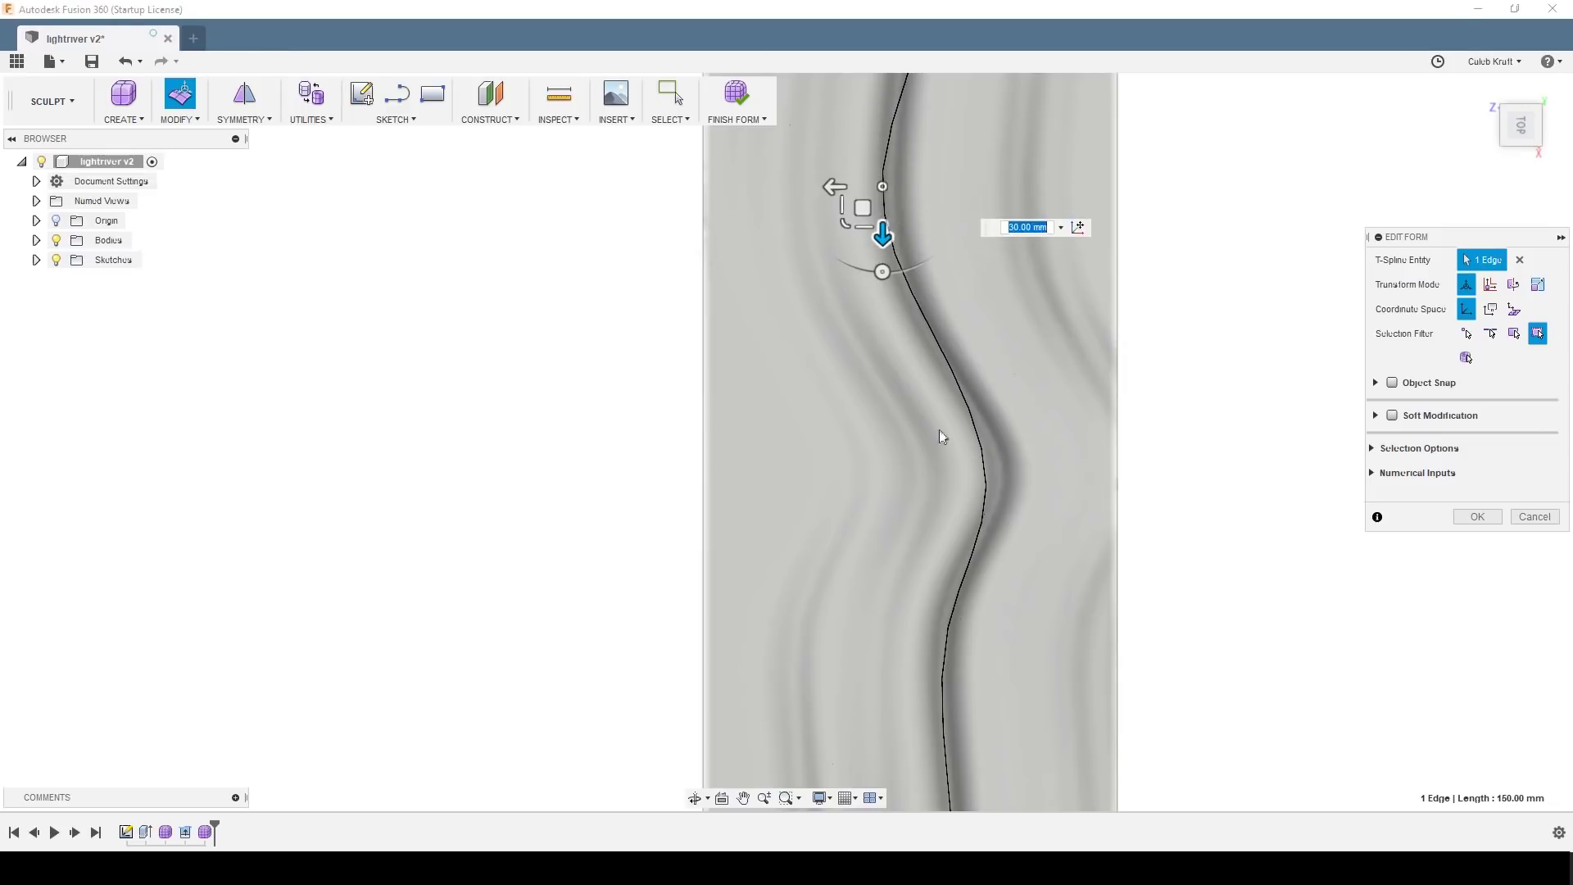
Step: Adjust the plane edge at the outward bend's crest sideways and select the face span on the slope above it
left_click_drag(940, 436, 1002, 635)
left_click_drag(888, 576, 960, 656)
left_click_drag(941, 398, 1007, 508)
left_click_drag(946, 485, 968, 485)
left_click_drag(839, 150, 909, 314)
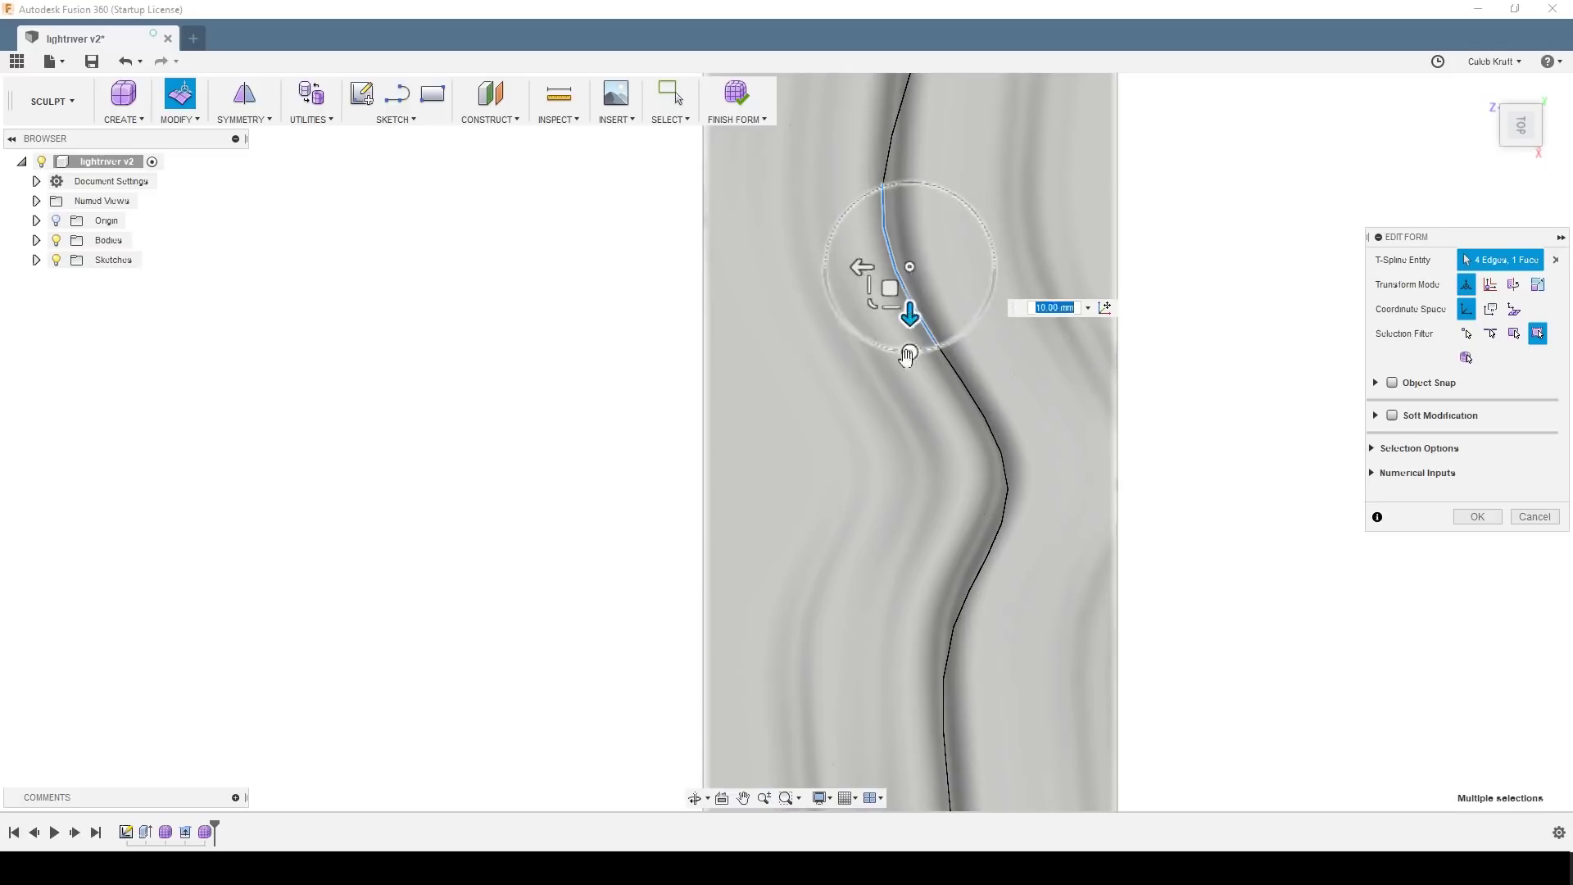
Step: Slide the edge below the outward bend 30 mm toward it and fine-tune the crest edge's sideways position on the groove
left_click(1005, 497)
left_click(951, 639)
left_click_drag(952, 677, 952, 628)
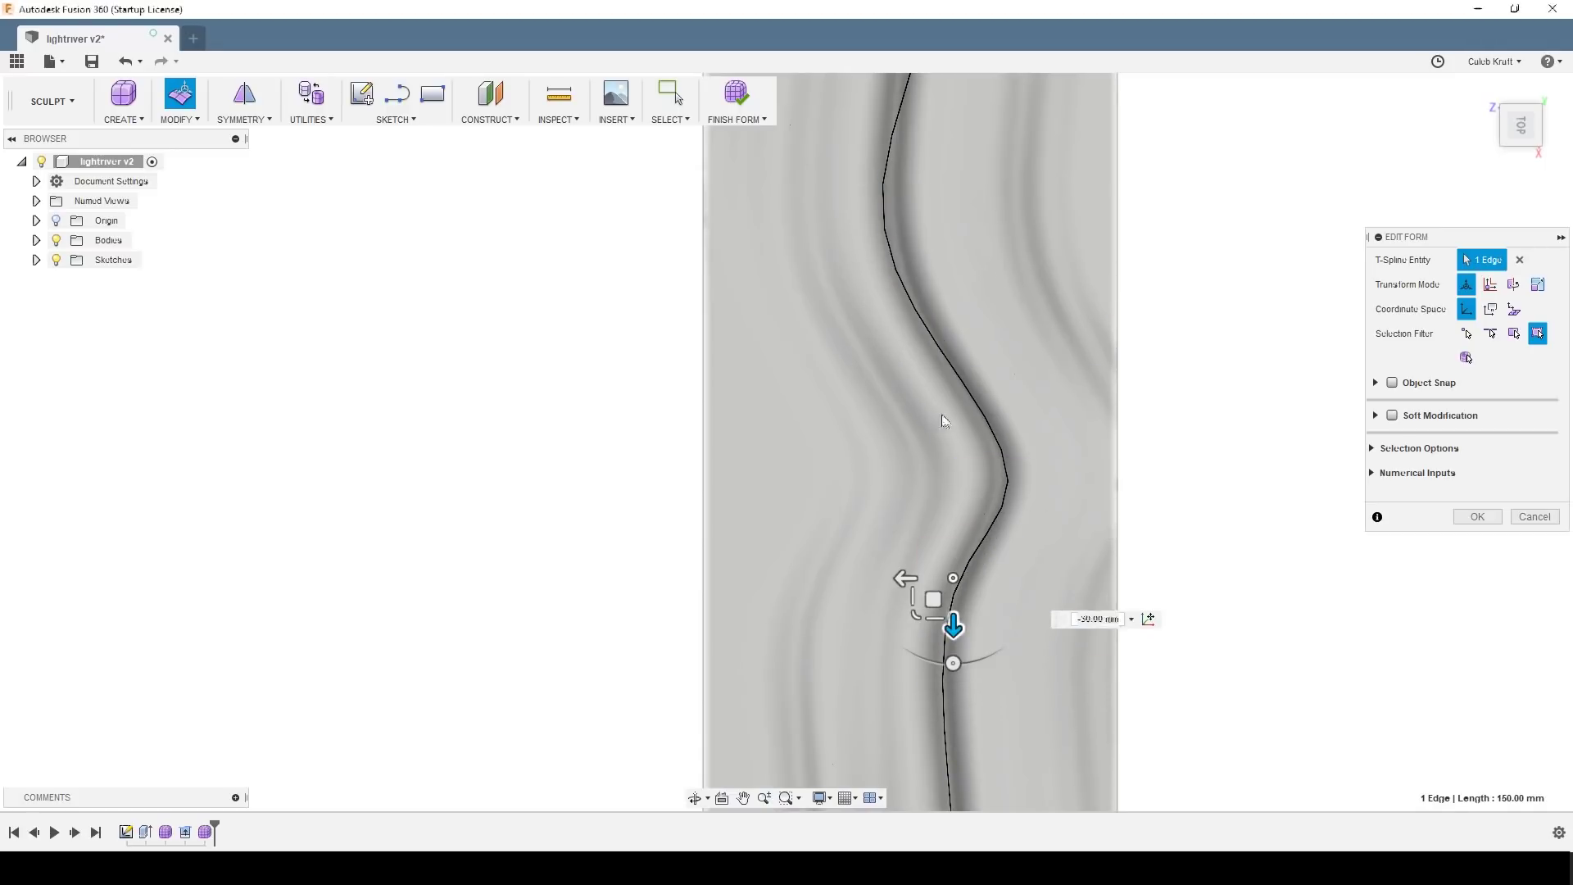
left_click(1005, 483)
left_click_drag(960, 481, 945, 480)
middle_click_drag(948, 472, 951, 490)
scroll(950, 490, "up", 1)
scroll(951, 490, "up", 3)
left_click_drag(981, 502, 998, 502)
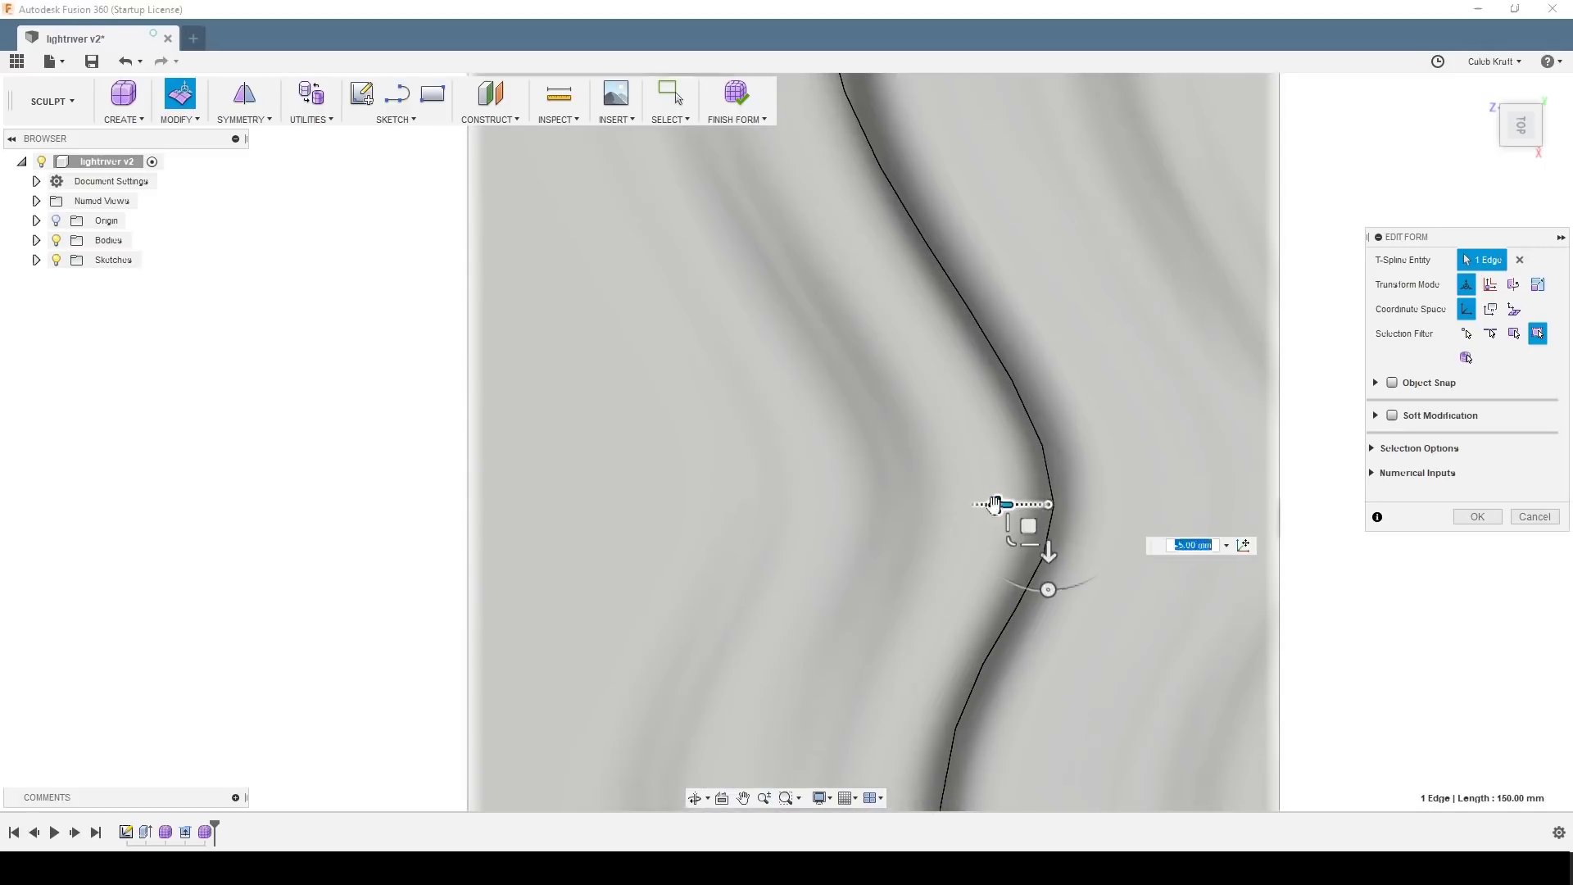
Step: Nudge the edge at the inner bend 5 mm sideways and shift the edge at the gentle crest above it toward the groove
middle_click_drag(909, 108, 902, 720)
left_click(813, 537)
left_click_drag(764, 541, 779, 541)
scroll(921, 539, "up", 2)
scroll(913, 465, "down", 5)
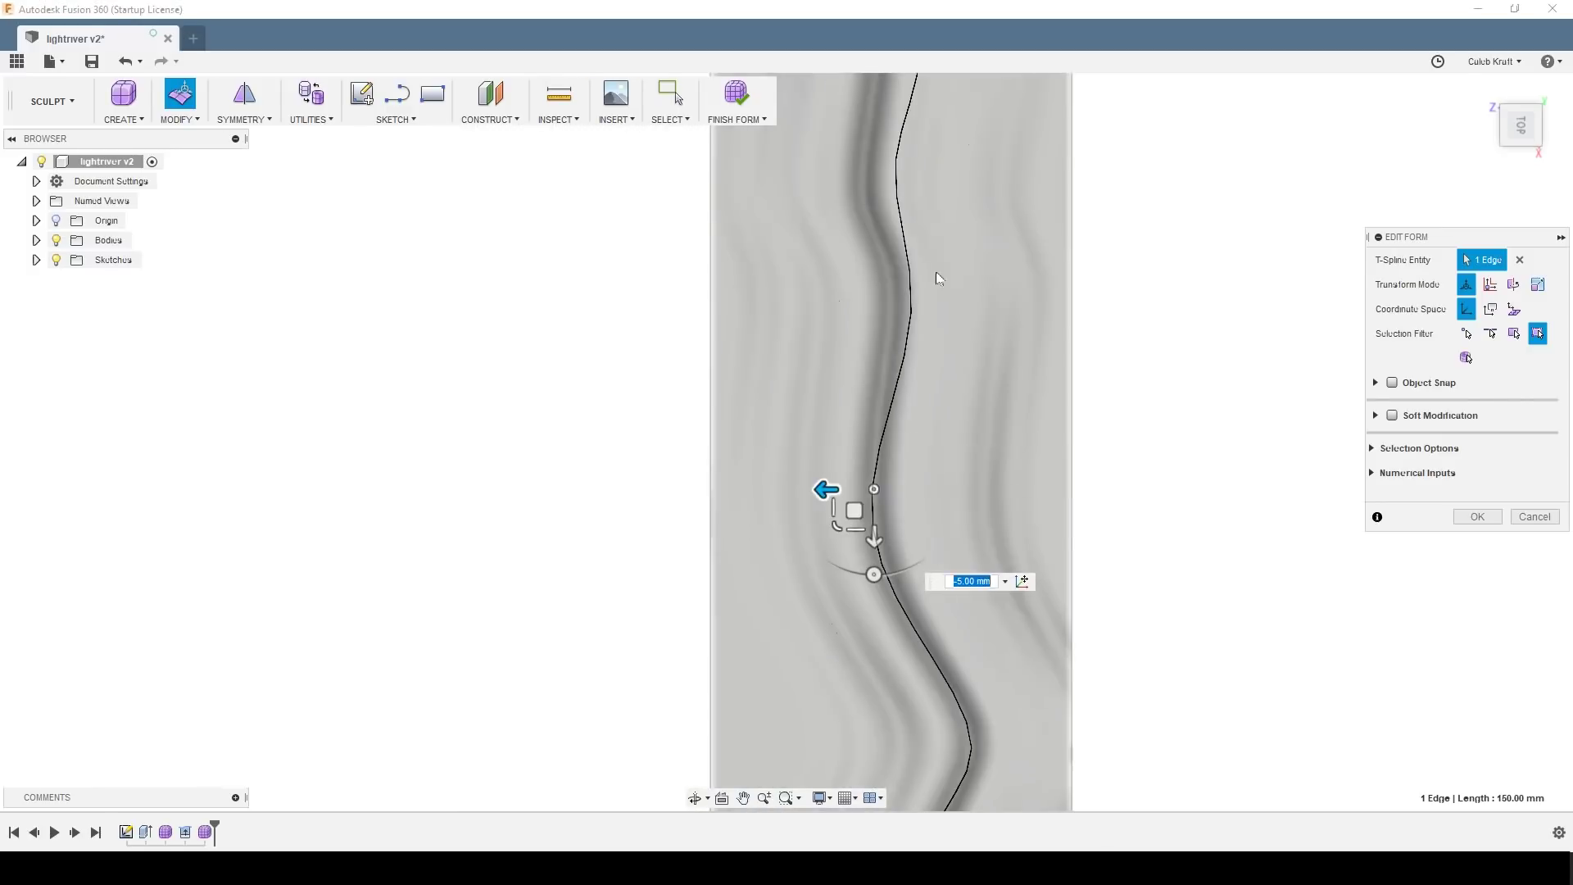
left_click_drag(951, 254, 863, 366)
left_click_drag(865, 312, 849, 312)
Step: Shift the edge above the gentle crest farther sideways onto the groove and fine-tune the edge at the lower inner bend
left_click_drag(834, 333, 941, 450)
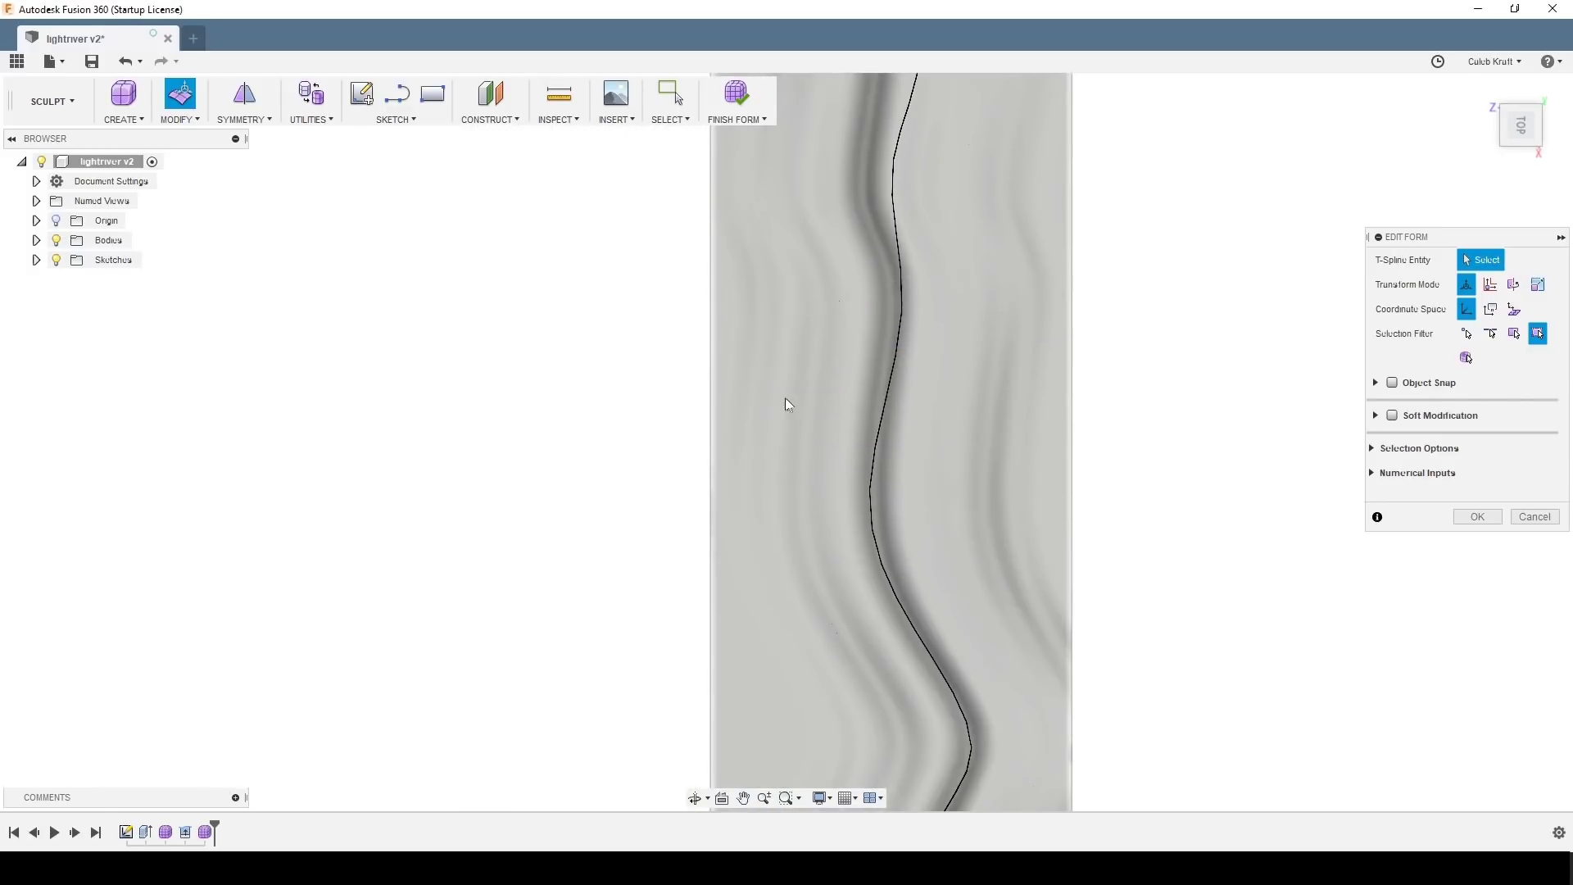
left_click(819, 489)
left_click_drag(946, 244, 872, 373)
scroll(919, 322, "up", 3)
left_click_drag(839, 303, 807, 304)
left_click_drag(782, 578, 926, 765)
left_click_drag(773, 637, 790, 640)
Step: Realign the edges along the groove's next shallow inner bend and the crest beyond it by shifting them sideways and lengthwise
middle_click_drag(901, 90, 945, 443)
left_click(943, 442)
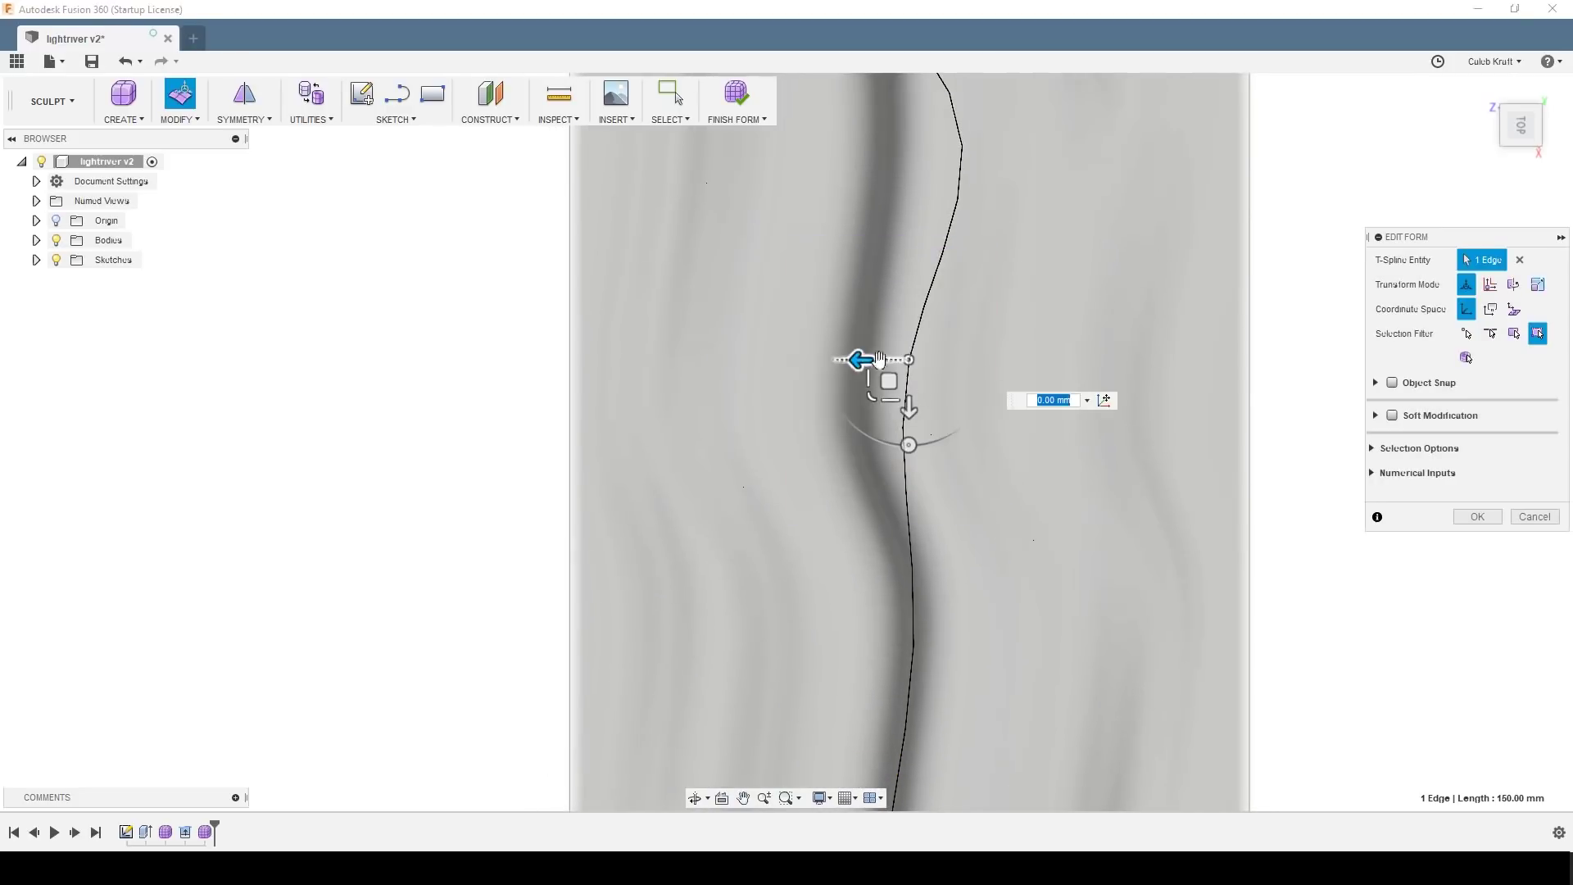
left_click_drag(862, 365, 801, 367)
left_click_drag(844, 416, 872, 461)
left_click_drag(811, 86, 949, 152)
left_click_drag(885, 100, 804, 100)
left_click_drag(782, 348, 957, 497)
left_click_drag(794, 386, 807, 387)
Step: Slide the edges below the shallow inner bend lengthwise and nudge one sideways to smooth the curve along the groove
left_click_drag(824, 565, 1129, 743)
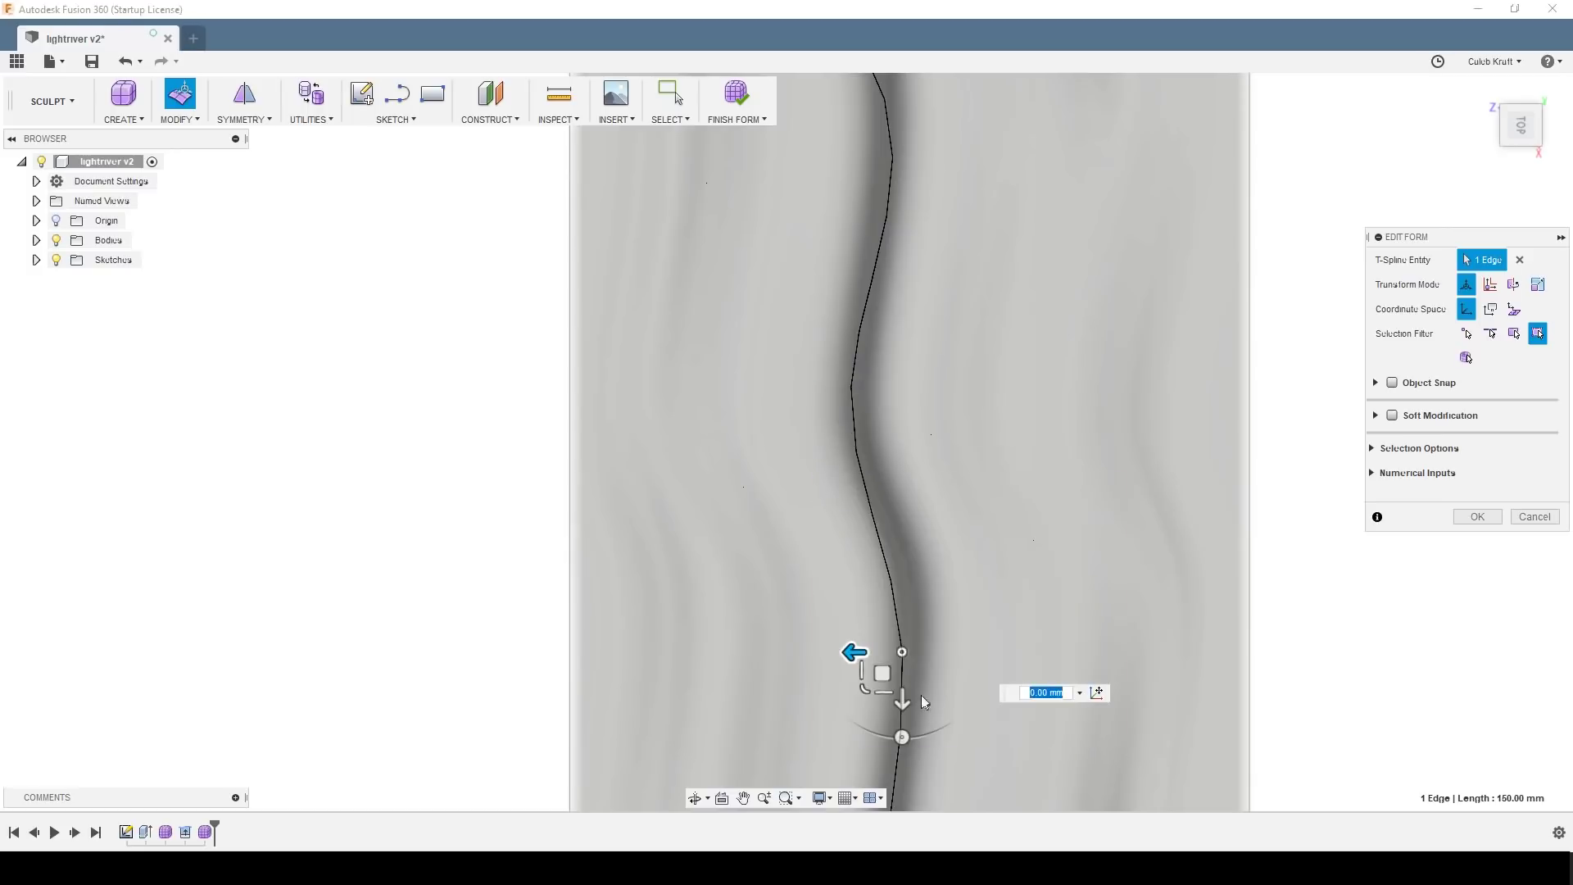
left_click_drag(903, 701, 903, 620)
left_click_drag(851, 574, 863, 574)
left_click_drag(786, 327, 985, 481)
left_click_drag(854, 441, 854, 469)
Step: Slide the edge leading up to the sharp V-shaped bend lengthwise and shift the bend's apex edge sideways onto the groove
middle_click_drag(940, 236, 949, 599)
left_click_drag(815, 430, 1035, 548)
left_click_drag(894, 539, 893, 441)
left_click_drag(698, 142, 962, 313)
left_click_drag(713, 187, 633, 187)
middle_click_drag(874, 332, 952, 633)
Step: Adjust the edges on the slanted stretch past the V-shaped bend sideways and lengthwise to match the groove
left_click_drag(926, 231, 1144, 316)
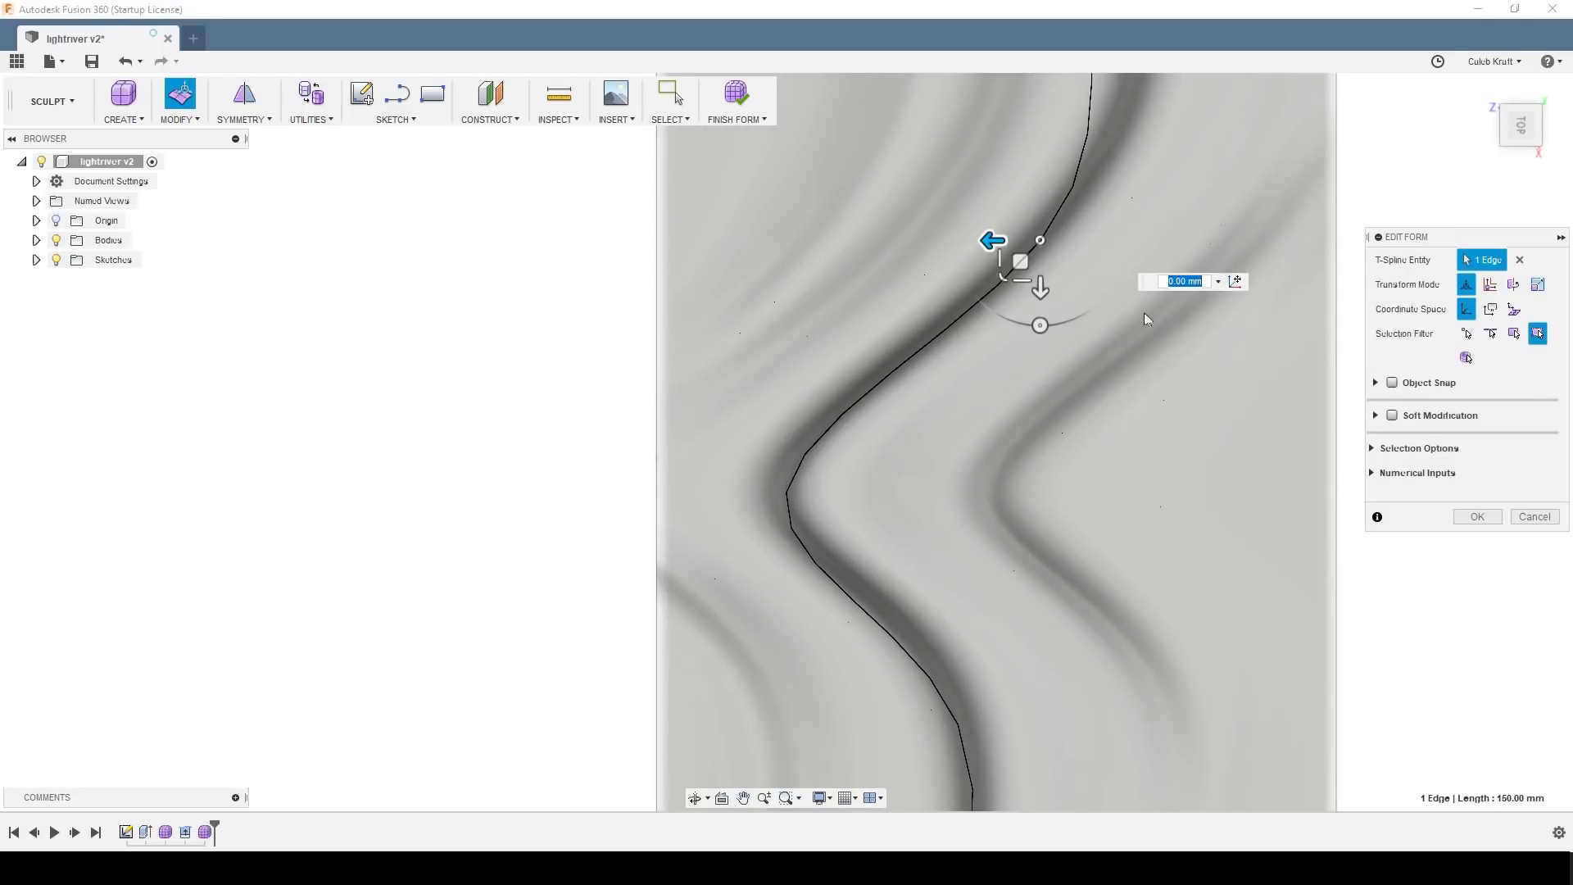
middle_click_drag(1007, 148, 948, 543)
left_click_drag(952, 288, 1134, 426)
left_click_drag(999, 365, 1069, 365)
left_click_drag(1103, 417, 1104, 456)
left_click_drag(1057, 409, 1068, 408)
Step: Shift the edge above the wide outward bend about 35 mm sideways and fine-tune the edge at the bend's crest
left_click(1005, 137)
middle_click_drag(1131, 195, 1120, 372)
left_click(1053, 328)
left_click_drag(976, 288, 885, 287)
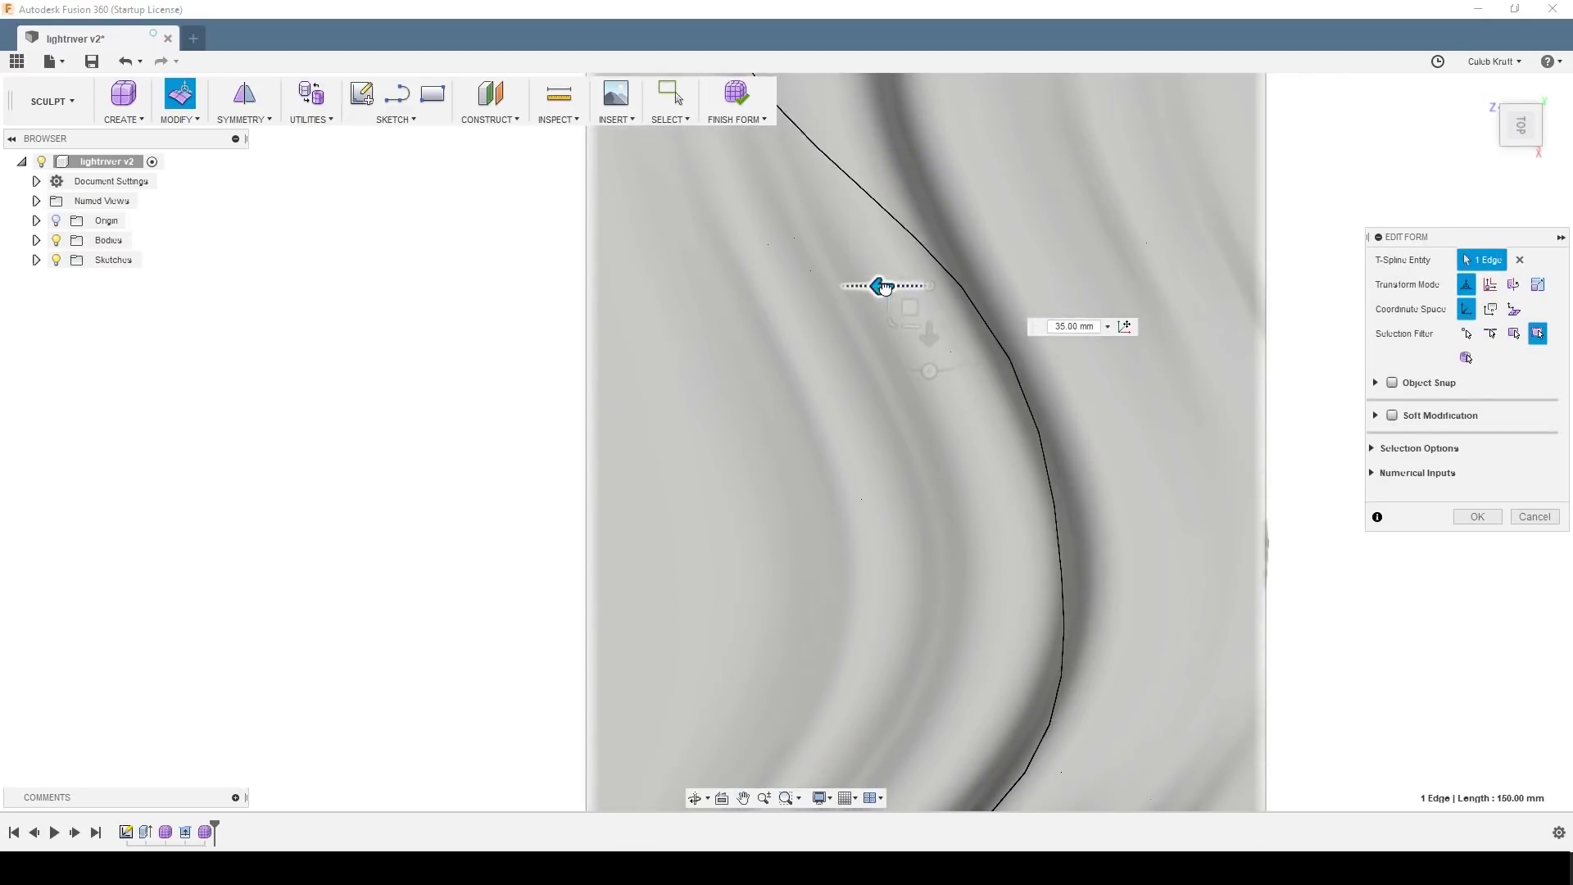
left_click_drag(1088, 559, 1116, 593)
left_click_drag(1033, 574, 1019, 573)
Step: Fine-tune an edge along the wide outward bend and move the stray edge far above it sideways onto the groove
middle_click_drag(1020, 574, 1101, 310)
left_click_drag(882, 414, 1242, 576)
left_click_drag(1015, 556, 988, 556)
middle_click_drag(982, 674, 984, 848)
middle_click_drag(1163, 228, 1158, 381)
left_click_drag(794, 88, 977, 259)
left_click_drag(778, 112, 1006, 112)
Step: Correct the sideways position of the edges on the slope and near the crest of the wide outward bend
left_click_drag(929, 229, 1284, 594)
left_click_drag(1040, 386, 987, 386)
left_click_drag(1049, 504, 1321, 793)
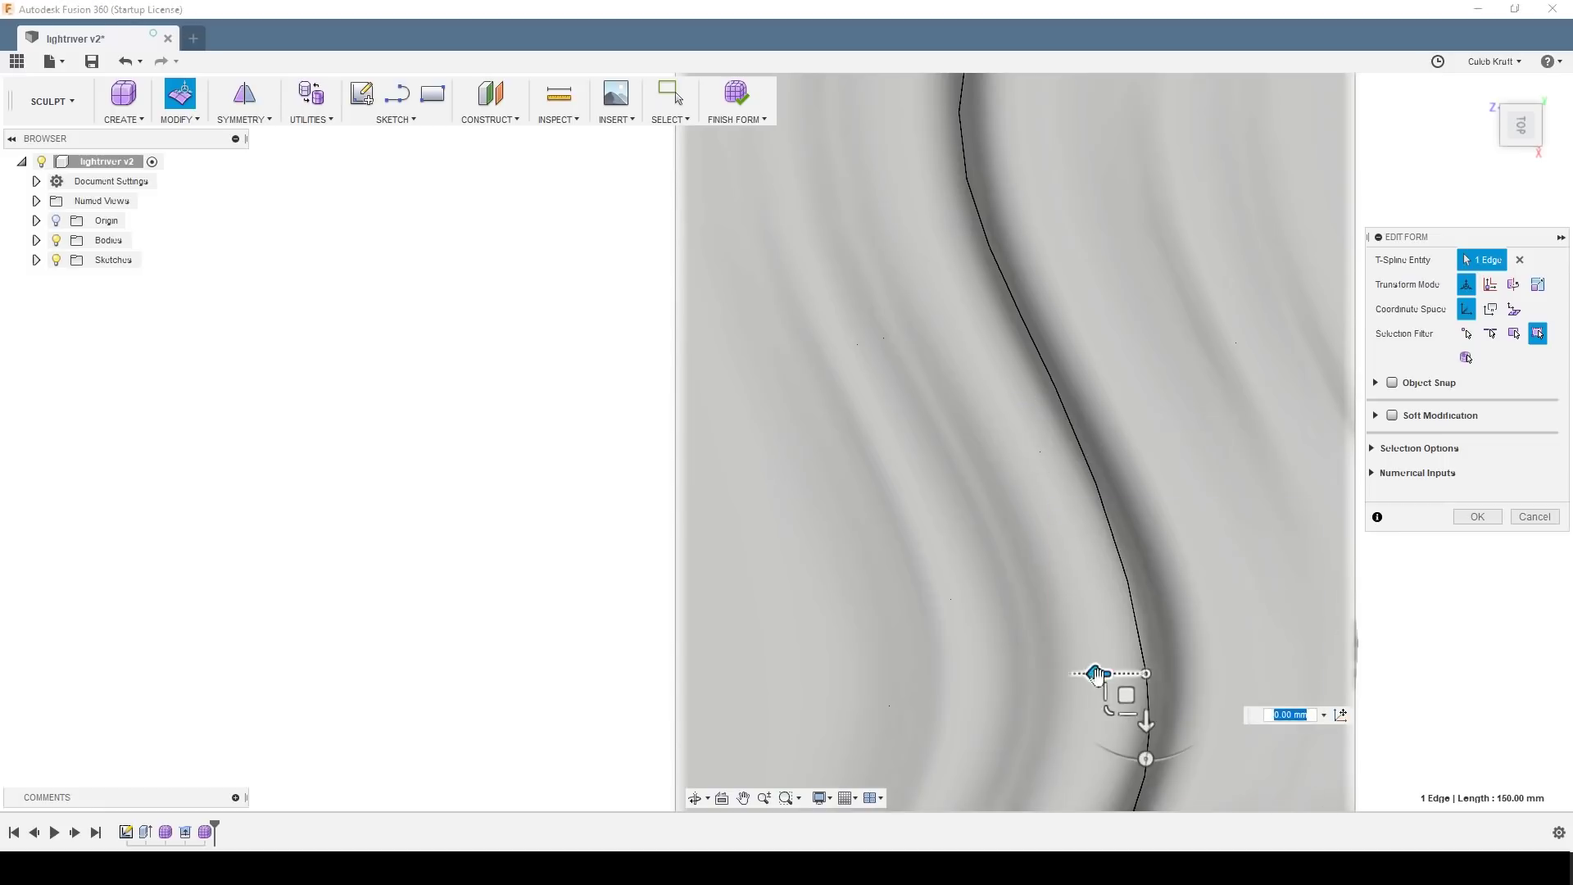
left_click_drag(1099, 674, 1138, 675)
Step: Shift the edge just above the wide outward bend's slope sideways to keep the plane centred on the groove
middle_click_drag(1124, 306, 1203, 753)
left_click_drag(969, 270, 1154, 476)
left_click_drag(1017, 345, 982, 346)
middle_click_drag(983, 346, 1041, 646)
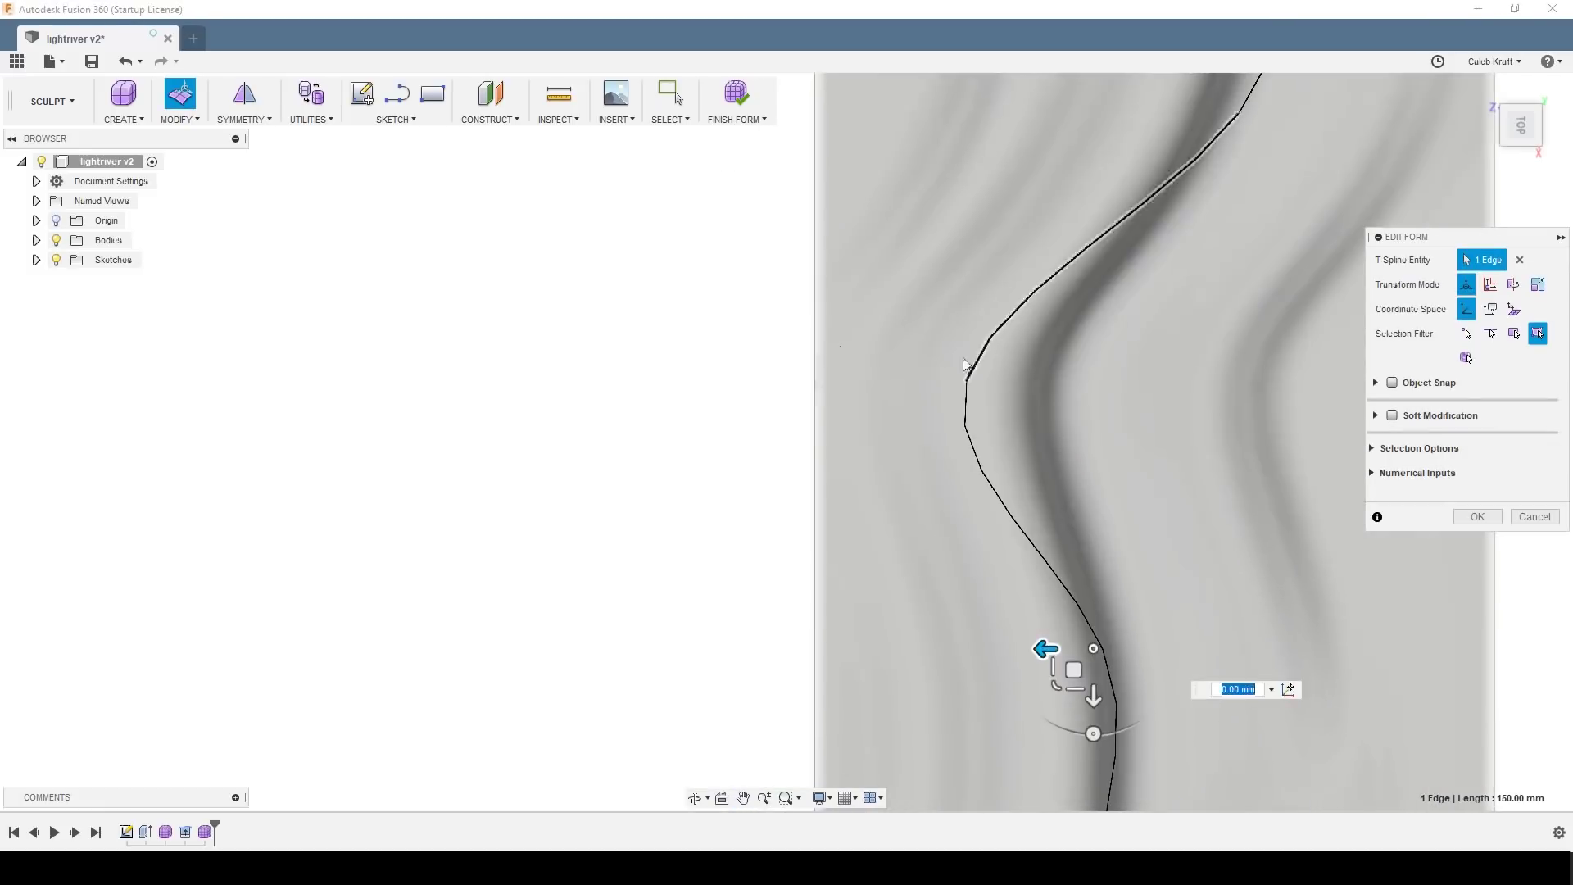
Step: Shift the edge at the upper inner bend's apex sideways onto the groove and nudge the edge below it
left_click_drag(888, 276, 1308, 700)
left_click_drag(918, 381, 1025, 382)
left_click_drag(1006, 526, 1311, 716)
left_click_drag(1054, 650, 1045, 649)
Step: Shift the edge on the slanted stretch beyond the upper inner bend about 25 mm sideways to follow the groove
middle_click_drag(1127, 214, 1136, 577)
left_click_drag(1044, 295, 1324, 605)
left_click_drag(1220, 475, 1145, 475)
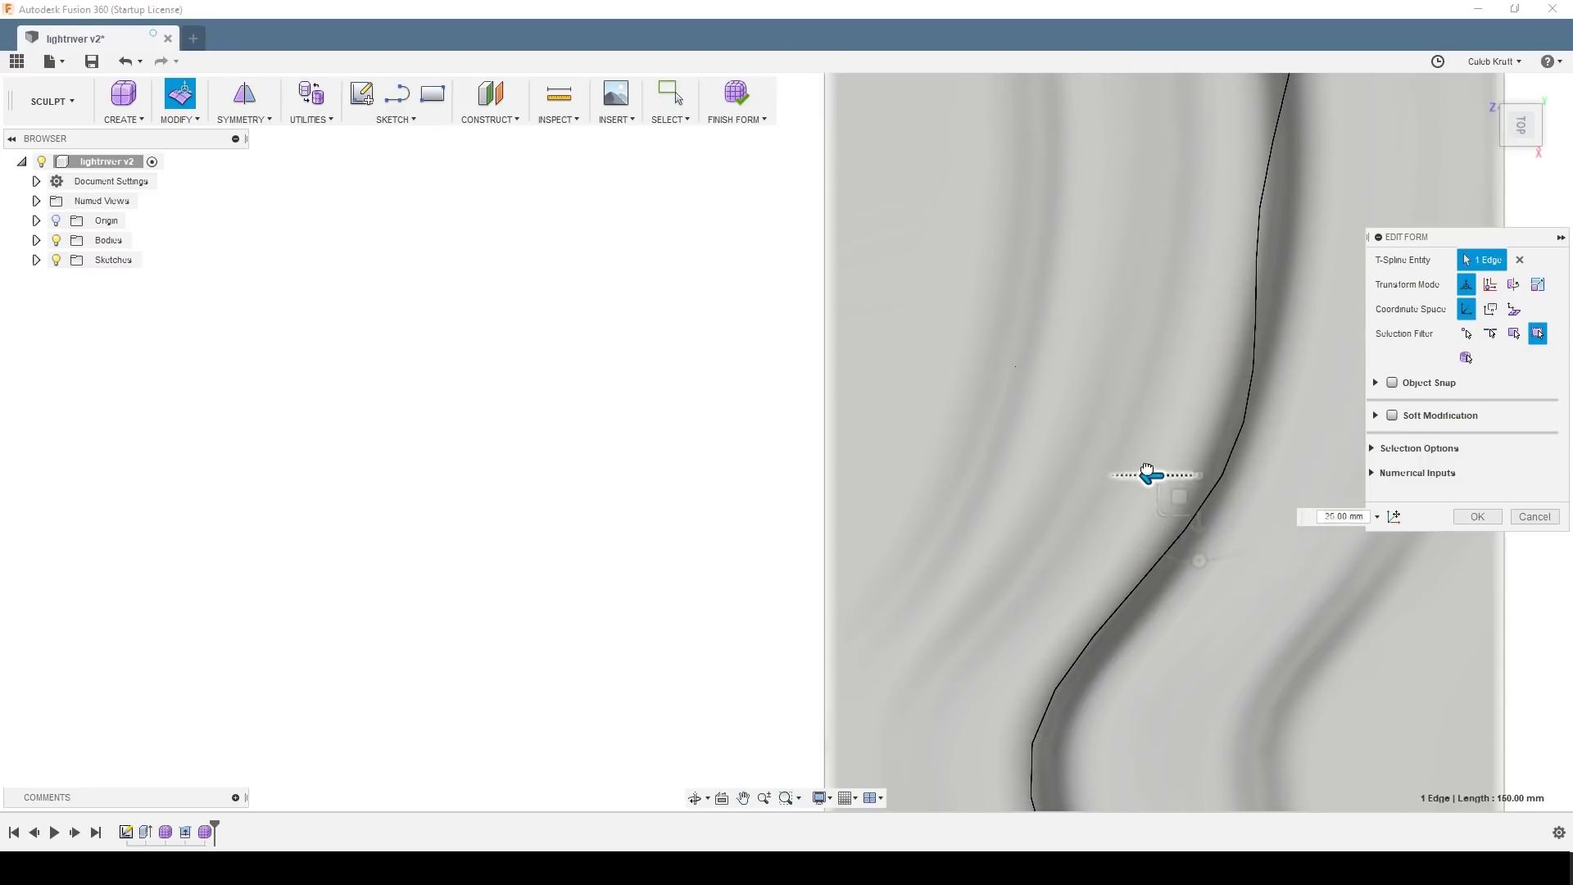
Step: Shift the edge at the inner bend's apex sideways and the edge on the next outward curve's lower flank about 15 mm sideways
left_click_drag(983, 602, 1109, 758)
left_click_drag(983, 743, 998, 743)
middle_click_drag(1295, 396, 1167, 697)
left_click_drag(1073, 442, 1197, 632)
left_click_drag(1078, 505, 1120, 505)
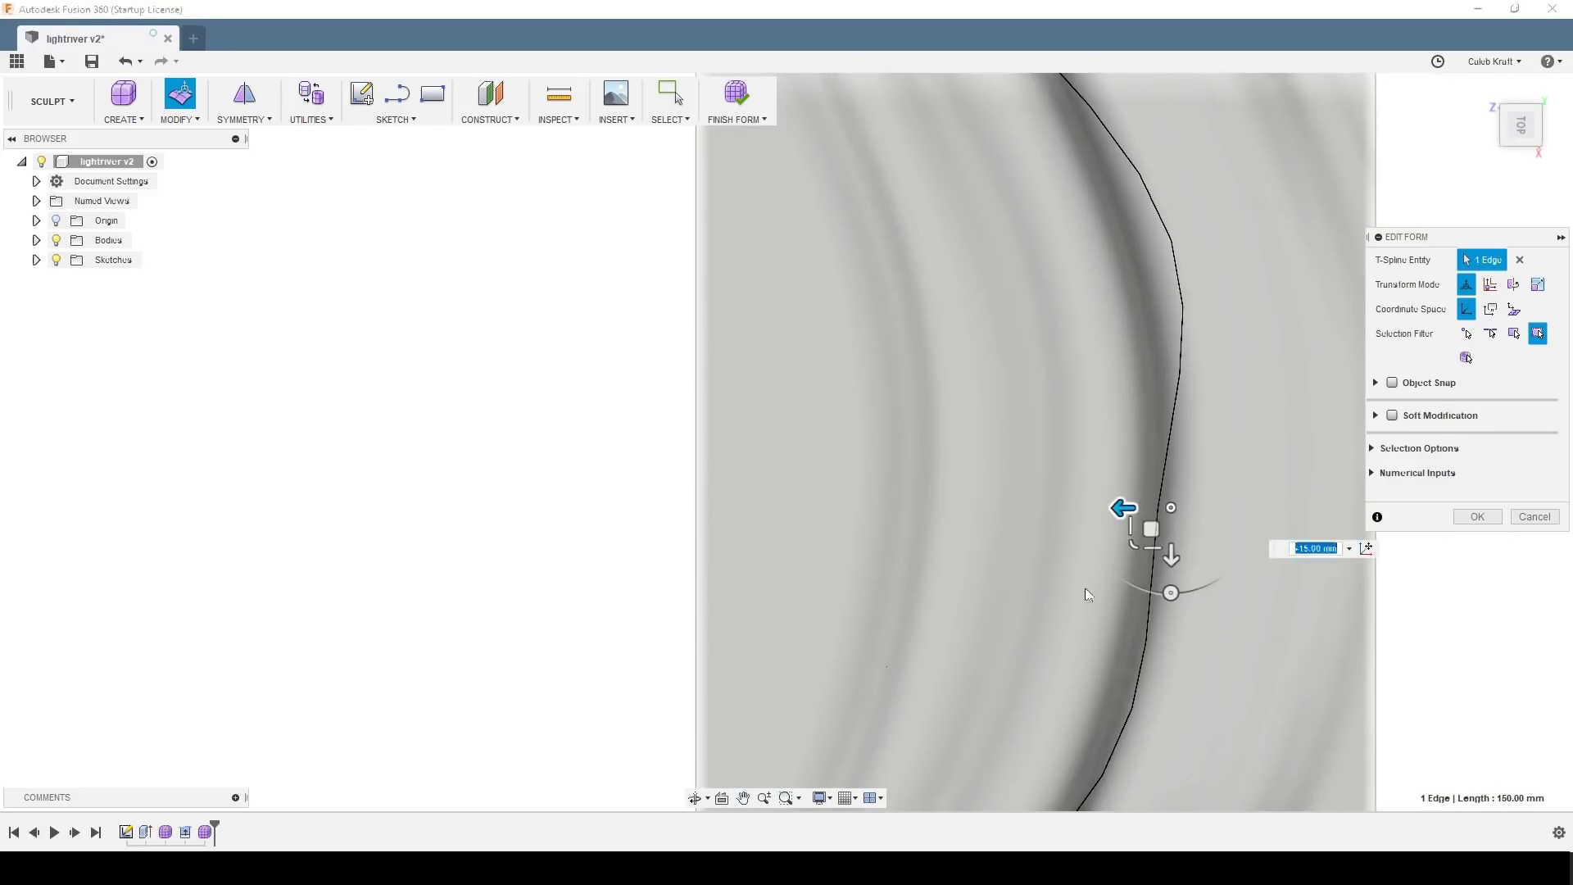
Step: Correct the sideways position of the edges along the uppermost outward curve, below, near and just under its crest, to centre them on the groove
left_click_drag(1057, 696, 1147, 798)
left_click_drag(1051, 775, 1025, 775)
left_click_drag(1123, 200, 1213, 283)
left_click_drag(1122, 243, 1068, 242)
left_click_drag(1095, 378, 1276, 628)
left_click_drag(1111, 509, 1103, 510)
Step: Shift the plane's end edge beyond the board about 10 mm sideways and nudge the edge on the curve below it onto the groove
middle_click_drag(1104, 509, 1155, 781)
left_click_drag(962, 189, 1073, 286)
left_click_drag(965, 245, 991, 245)
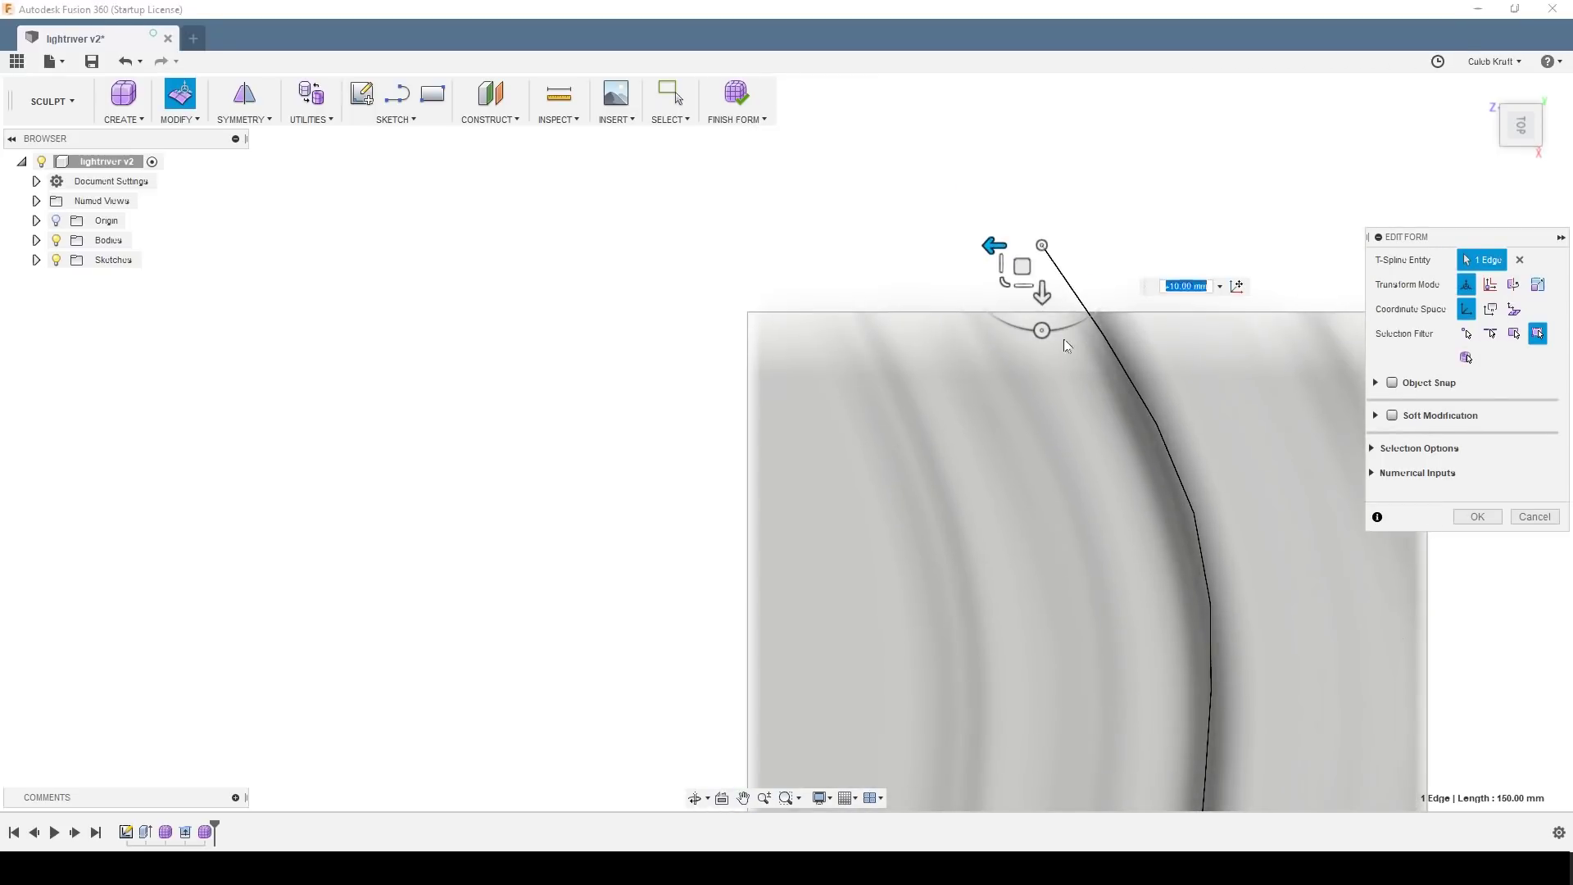
left_click_drag(1122, 434, 1245, 565)
left_click_drag(1147, 512, 1127, 513)
Step: Nudge the edge on the slope above the upper inner bend sideways to follow the groove
middle_click_drag(1248, 576, 1197, 139)
middle_click_drag(982, 615, 1043, 253)
left_click_drag(989, 178, 1260, 526)
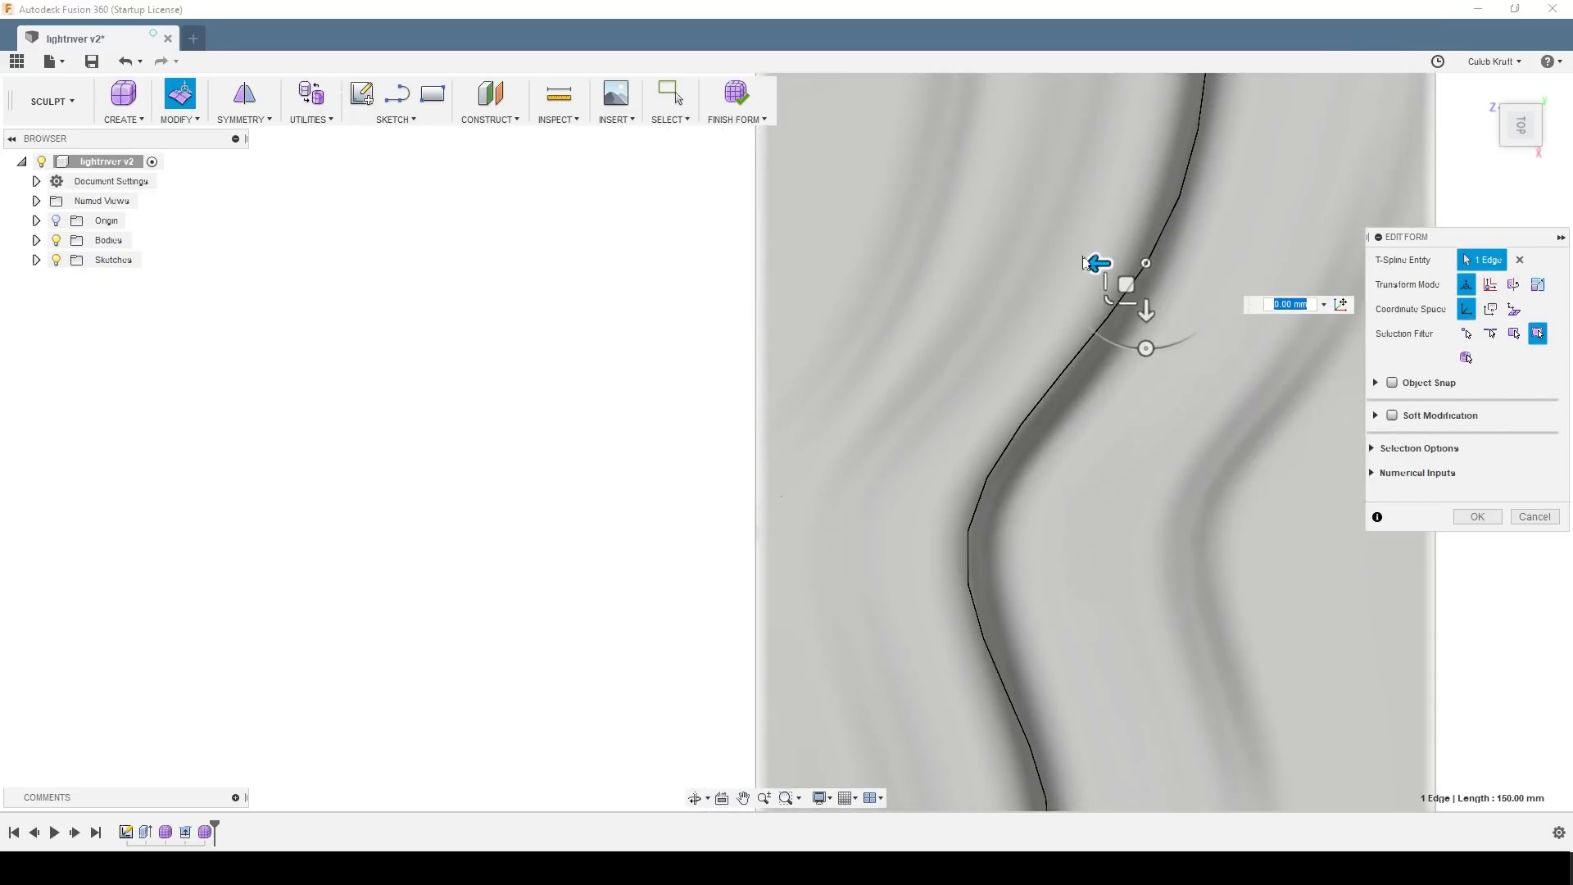
left_click_drag(1086, 262, 1097, 262)
Step: Nudge one edge farther down the groove both sideways and lengthwise to refine the plane's fit
middle_click_drag(1143, 611, 1135, 66)
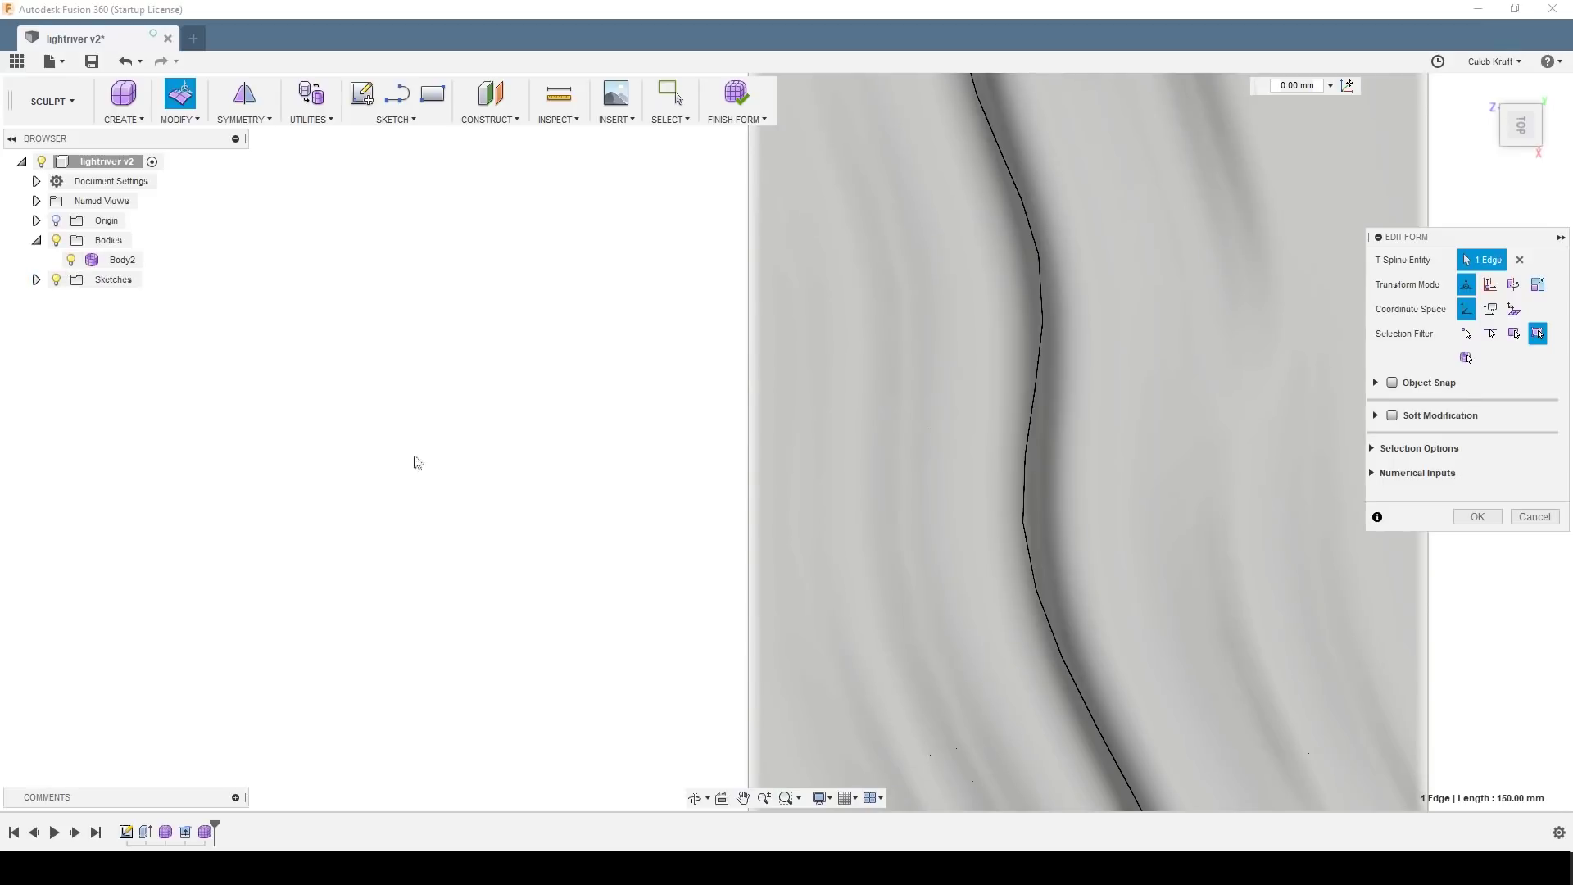
middle_click_drag(821, 643, 840, 82)
middle_click_drag(1229, 737, 983, 456)
left_click_drag(895, 137, 1063, 482)
left_click_drag(959, 208, 937, 206)
left_click_drag(983, 258, 984, 232)
Step: Shift the edge on the curve below the sharp inner bend about 10 mm lengthwise to smooth the plane along the groove
middle_click_drag(1033, 278, 1143, 98)
middle_click_drag(981, 528, 1025, 341)
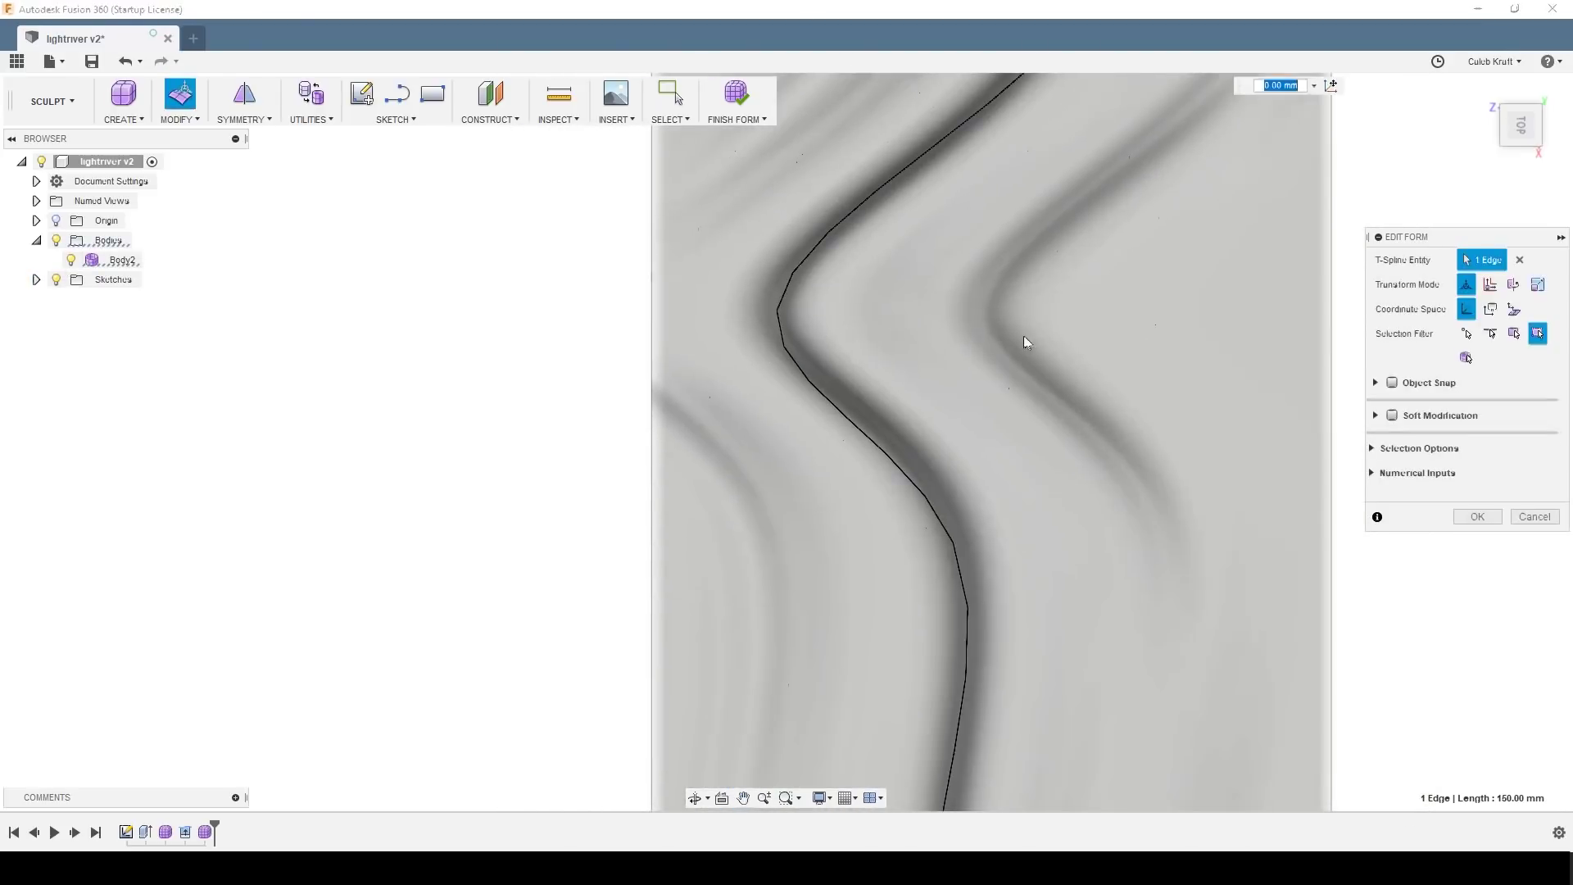
left_click_drag(721, 274, 777, 353)
left_click_drag(837, 435, 1125, 685)
left_click_drag(952, 595, 953, 567)
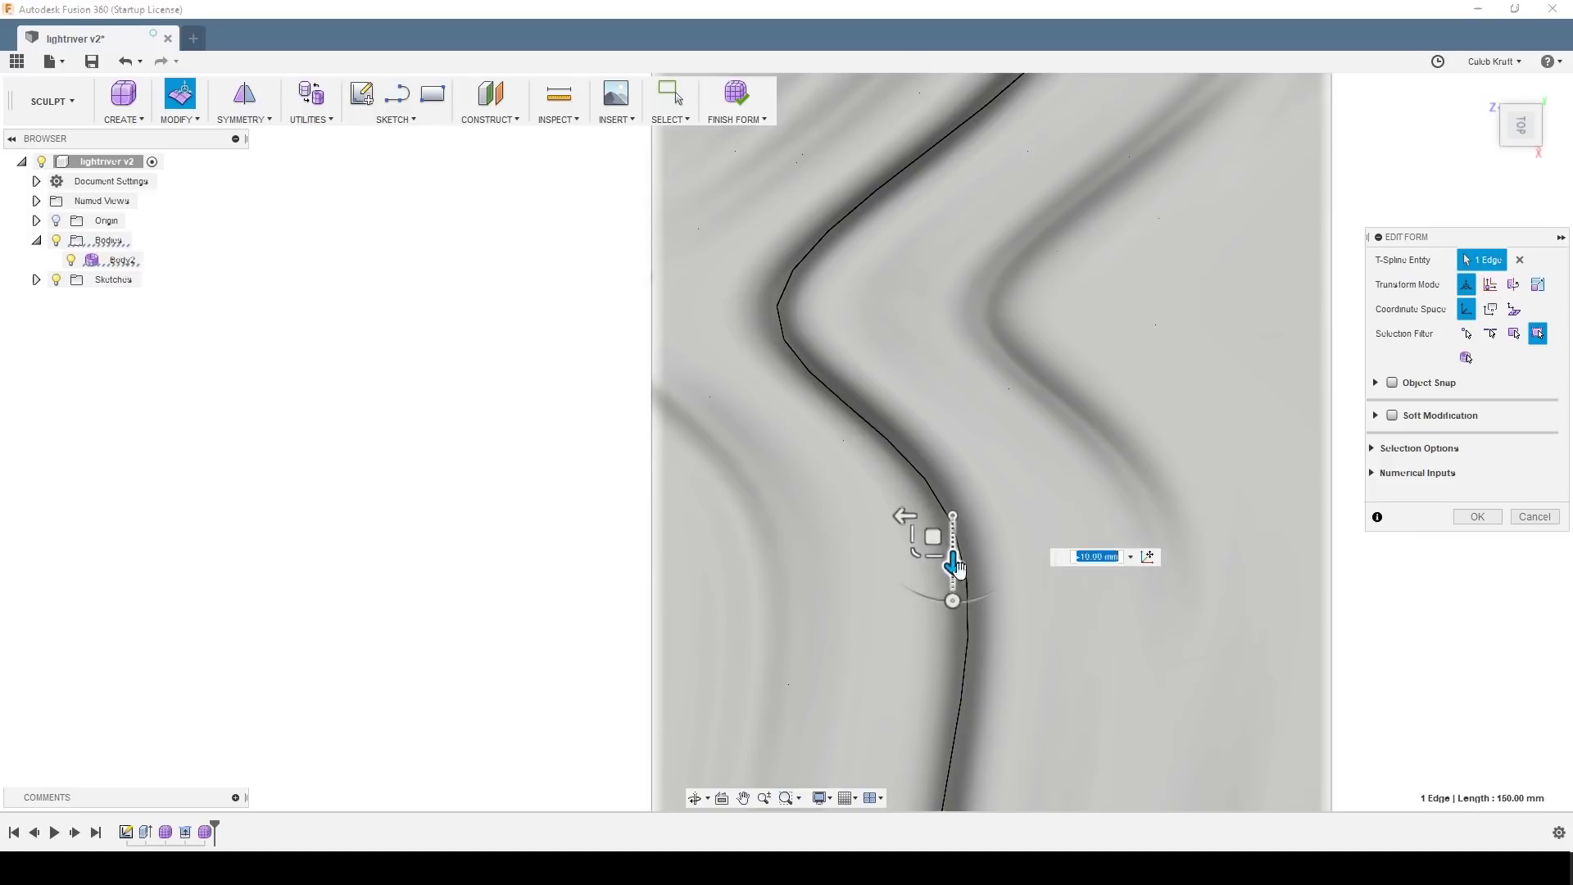
left_click(1031, 676)
Step: Switch to the Model workspace and split the board Body1 using the wavy form plane Body3 as the splitting tool
scroll(1031, 675, "down", 1)
scroll(1032, 674, "down", 5)
mouse_move(1073, 707)
middle_mouse_down("shift")
mouse_move(1092, 667)
mouse_move(1239, 567)
mouse_move(1193, 526)
mouse_move(1072, 494)
mouse_move(1057, 579)
mouse_move(1092, 626)
mouse_move(1071, 703)
mouse_move(1116, 604)
mouse_move(1162, 572)
mouse_move(1126, 614)
middle_mouse_up("shift")
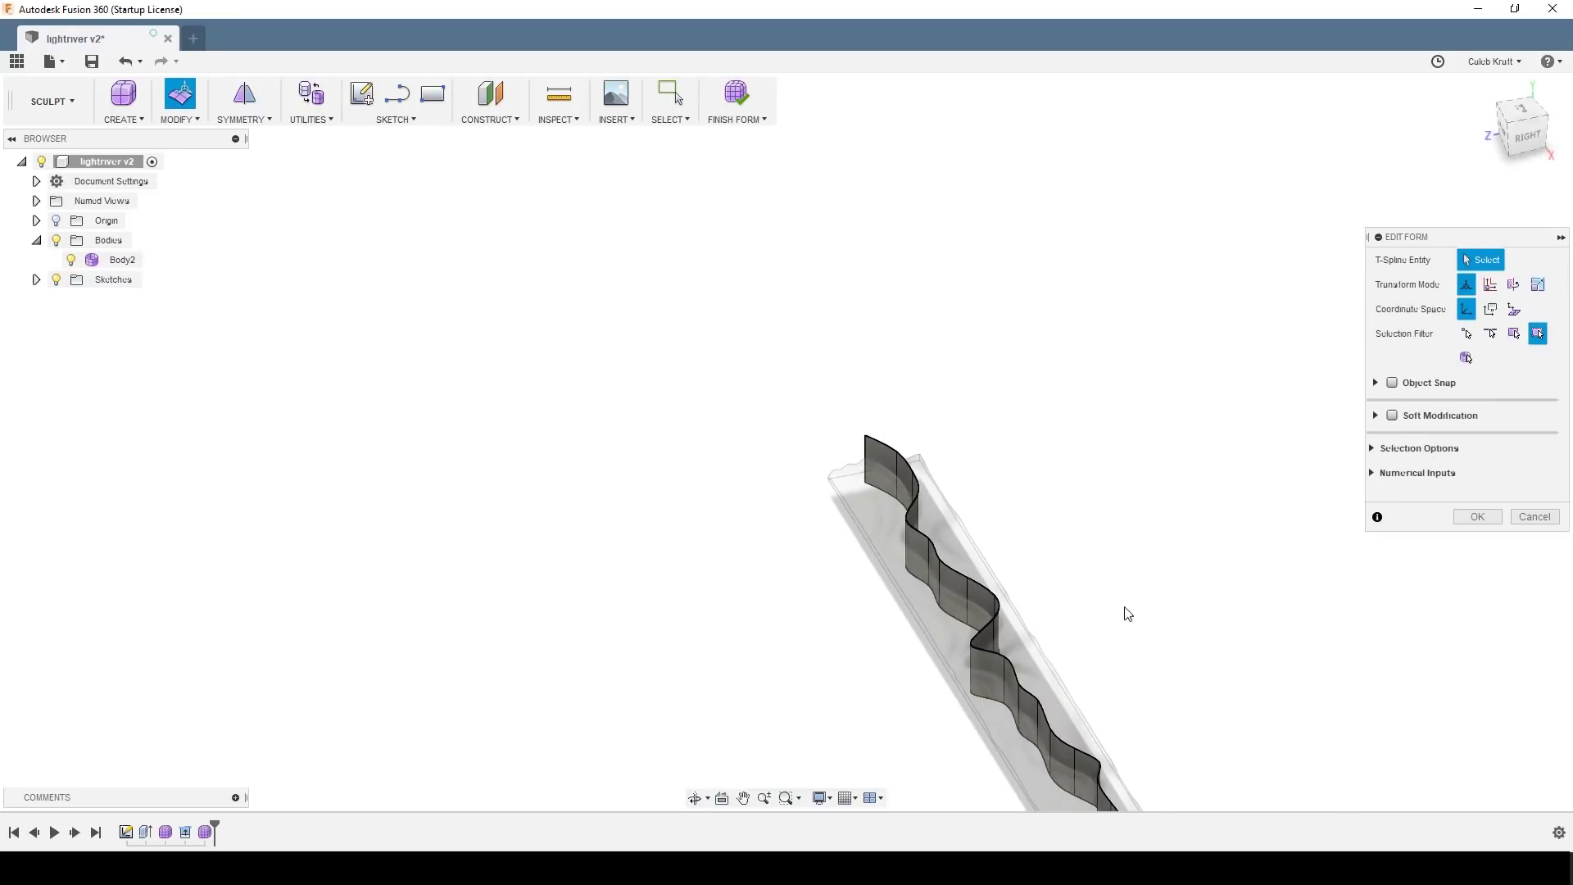
left_click(52, 101)
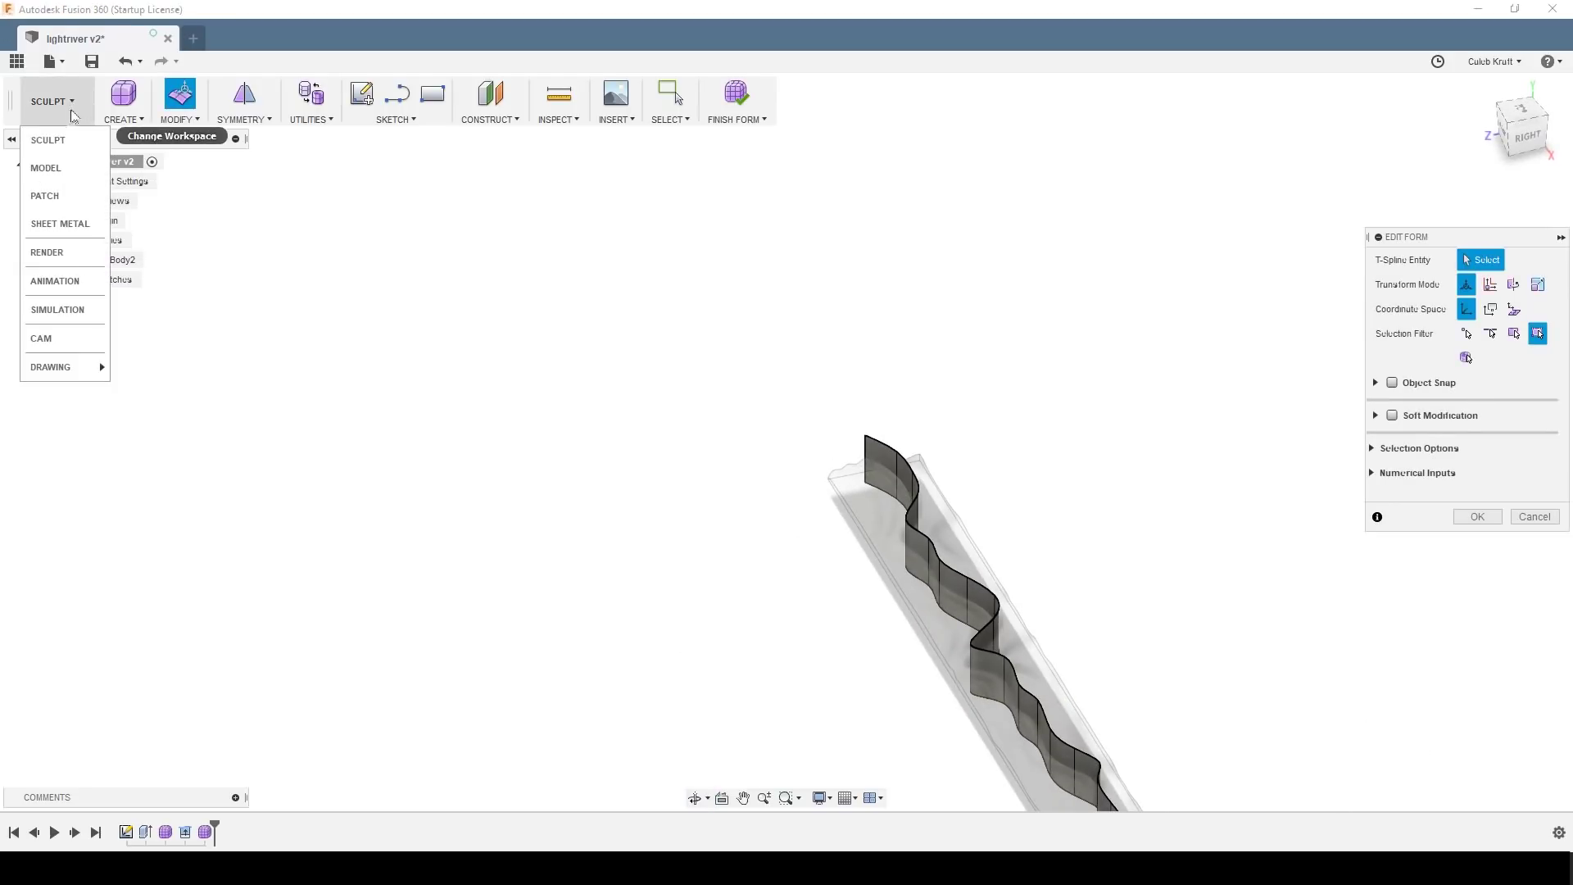
left_click(49, 164)
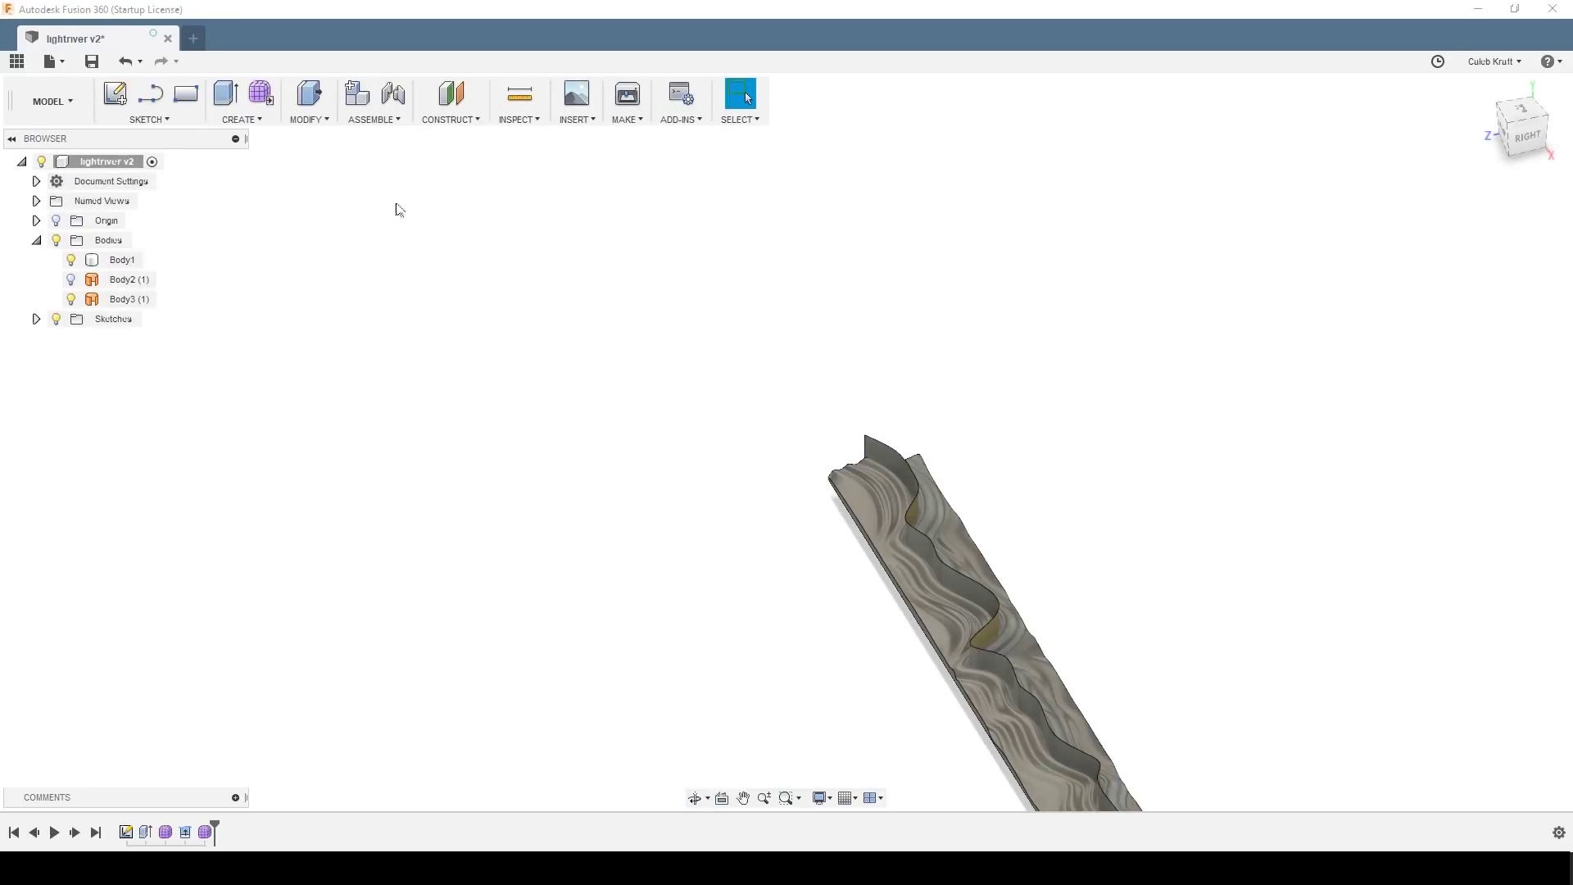
left_click(315, 123)
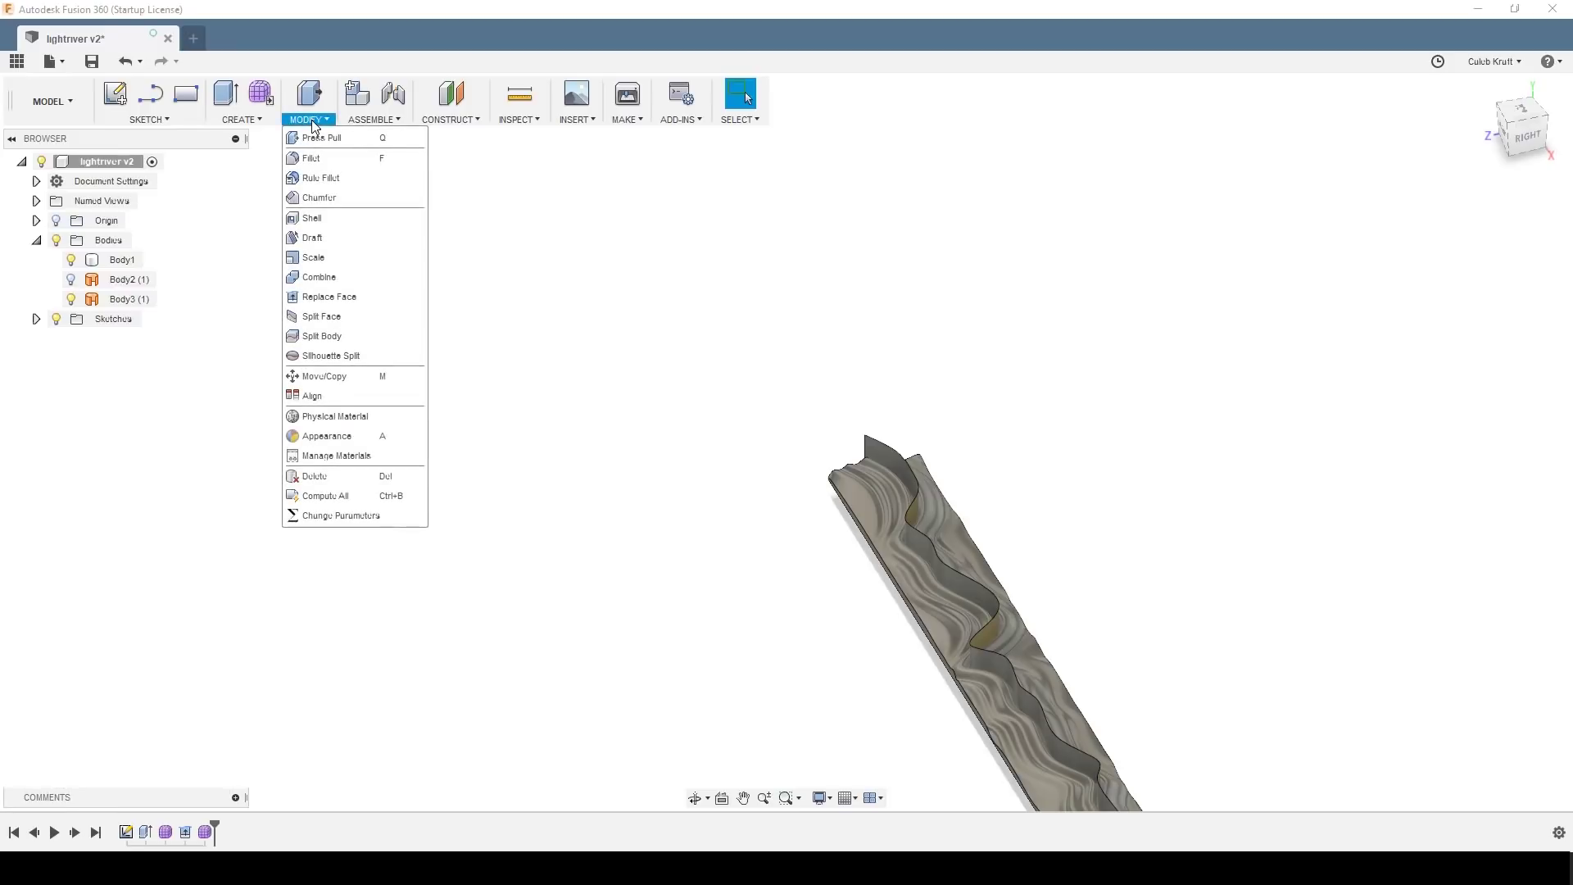
left_click(321, 336)
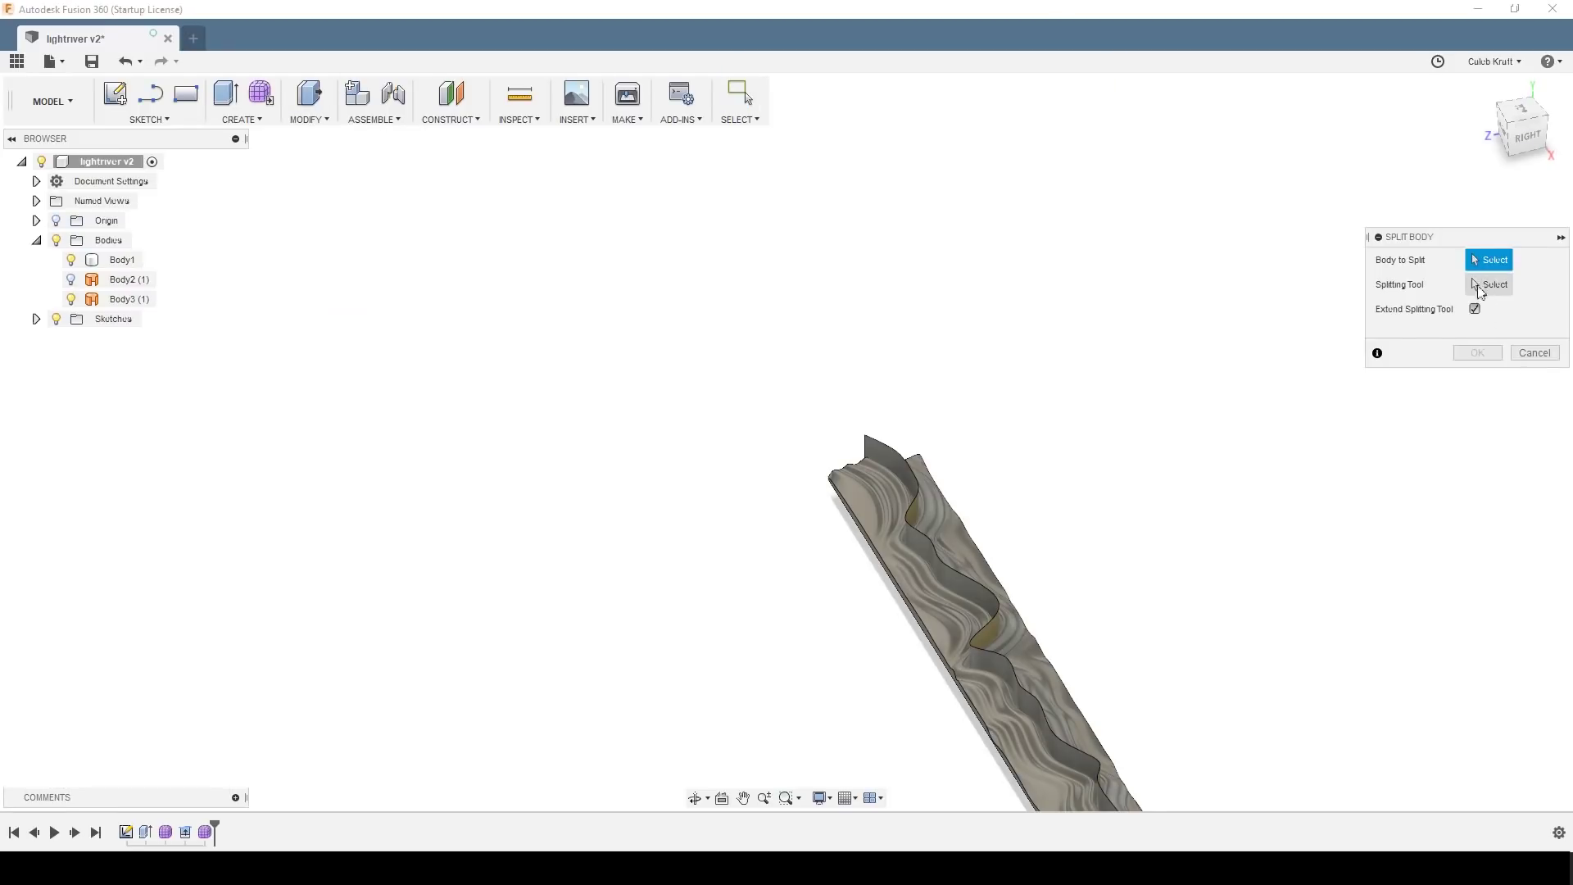
left_click(1037, 673)
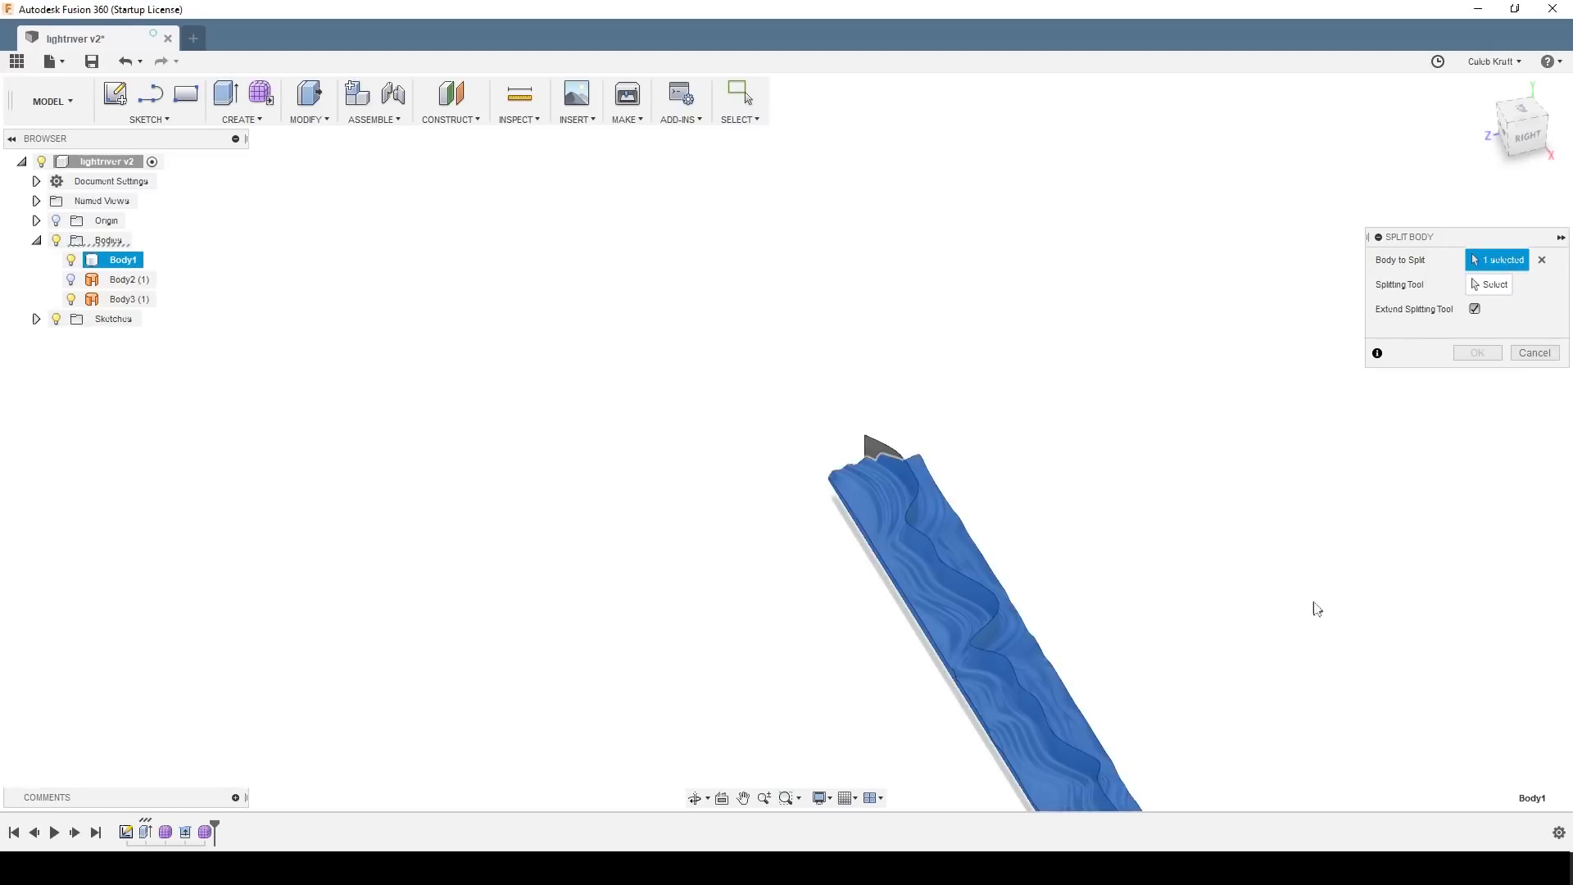
left_click(1489, 288)
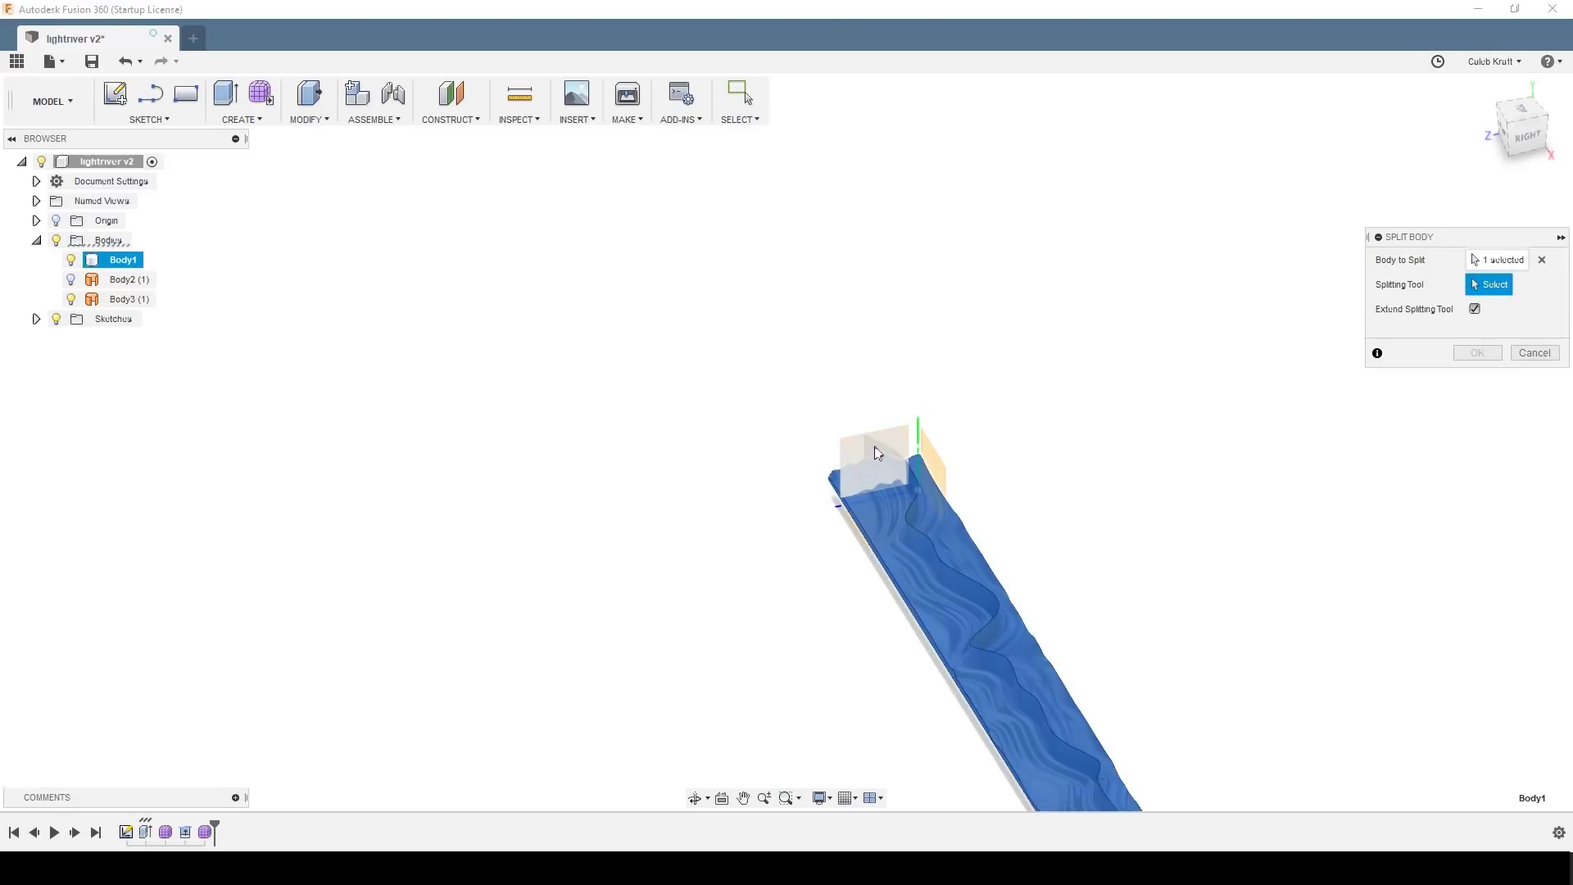
left_click(925, 508)
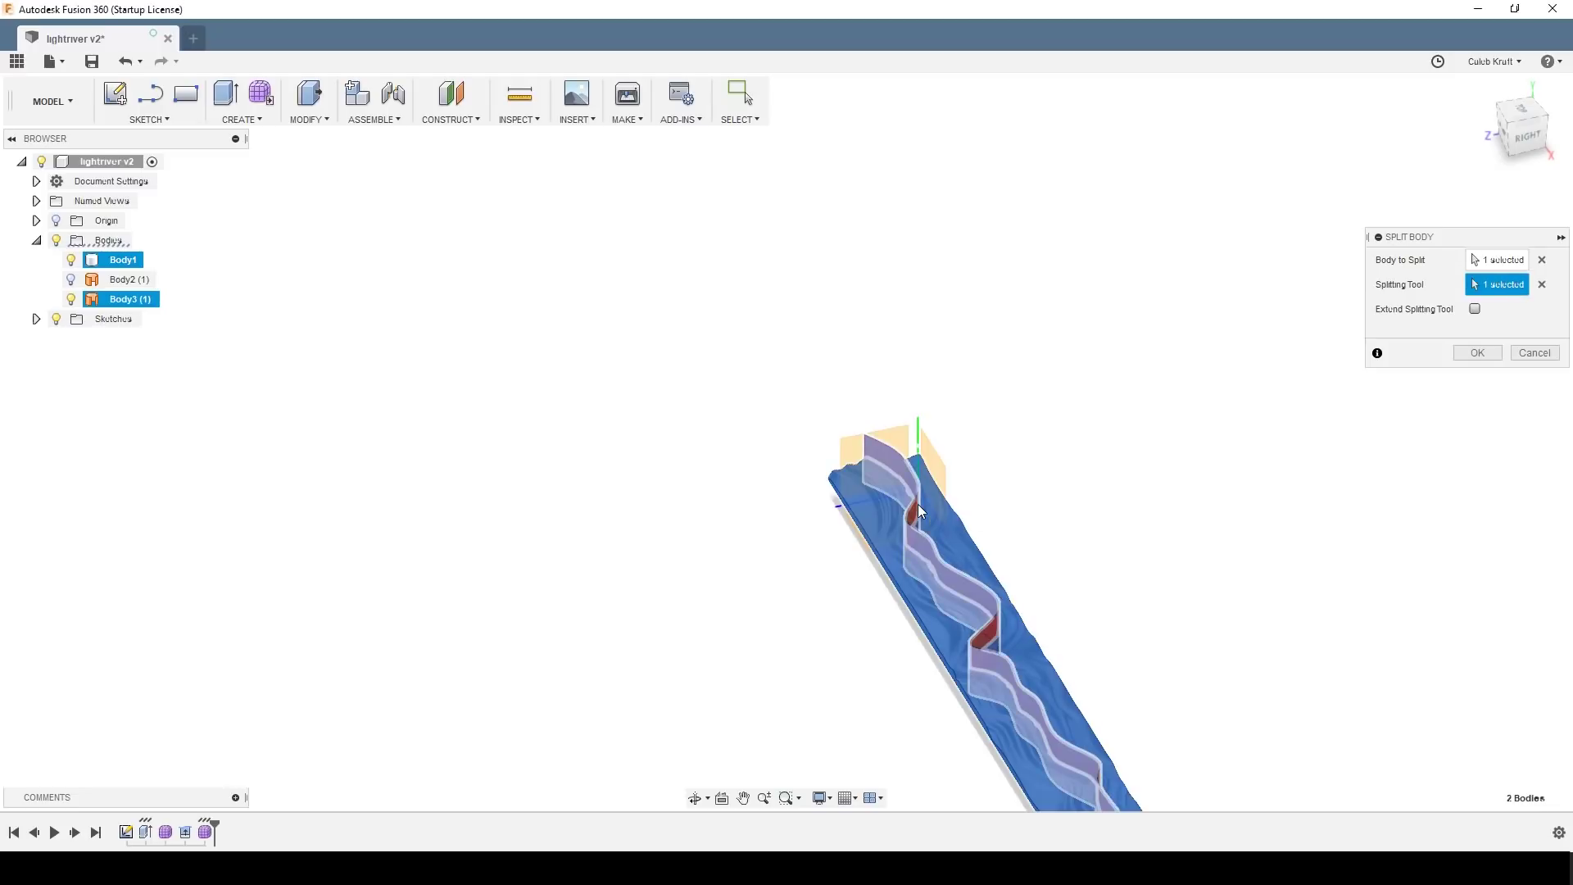
left_click(1475, 354)
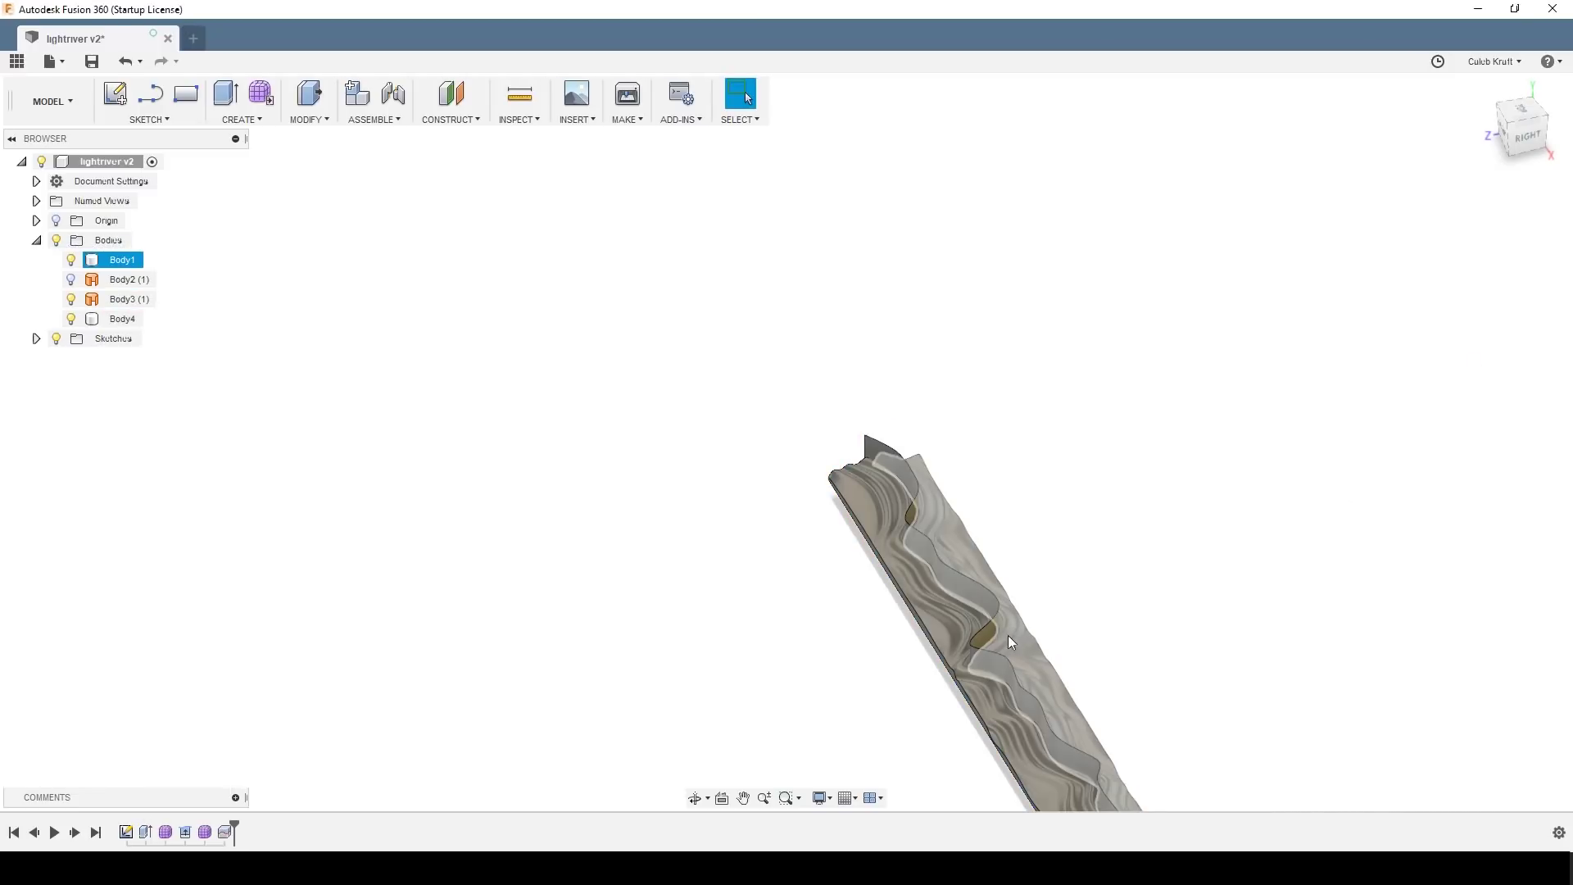
Step: Hide the wavy splitting plane Body3 so that only the split board is shown
left_click(82, 301)
left_click(72, 299)
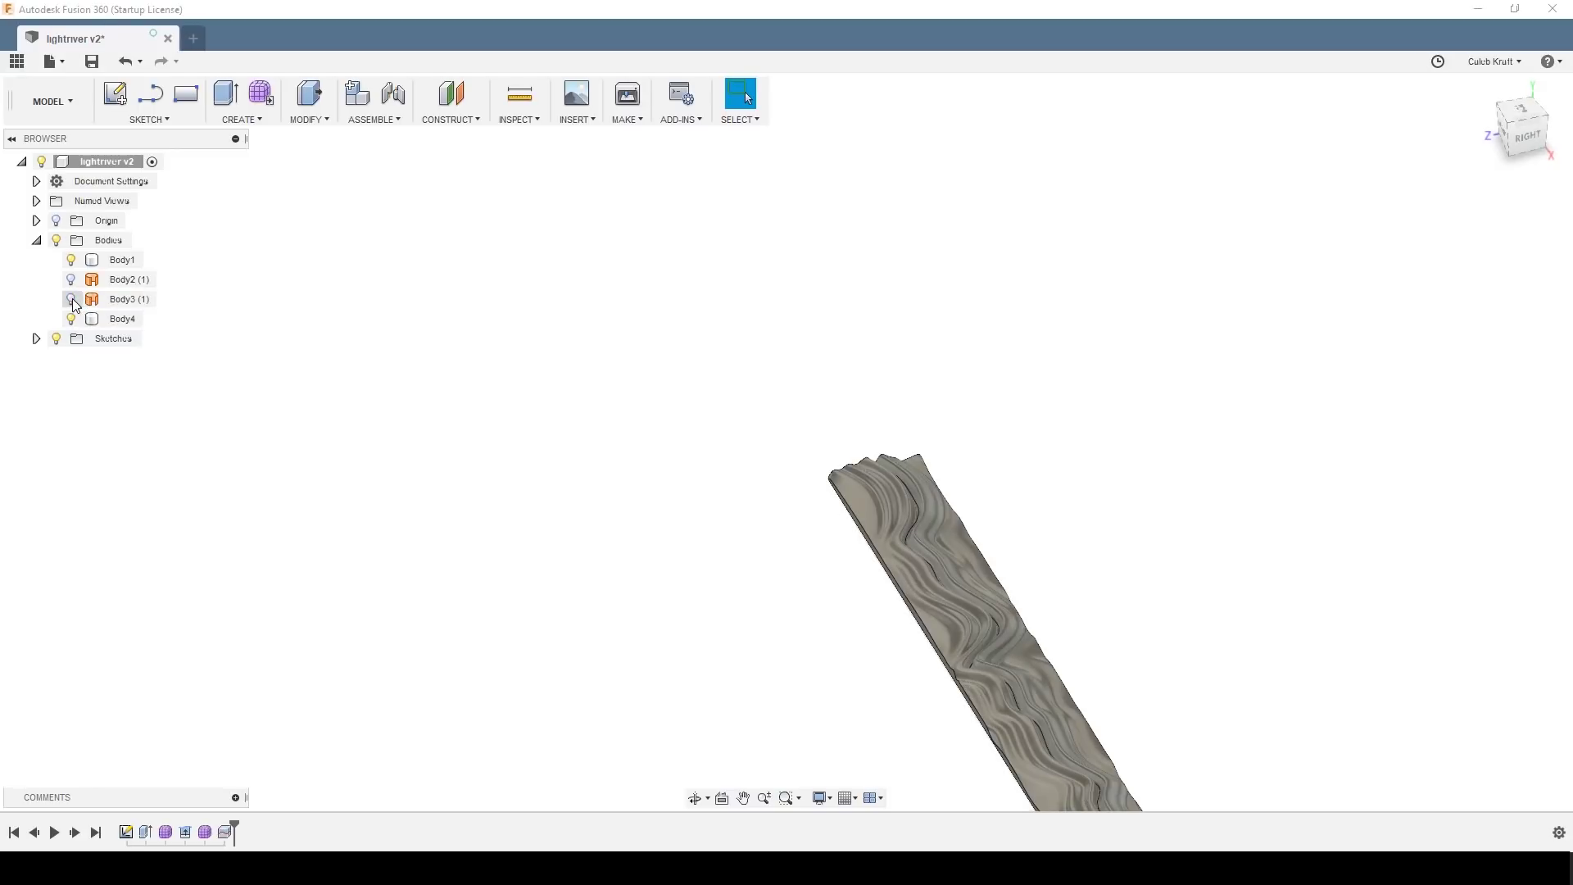
middle_click_drag(947, 610, 735, 315)
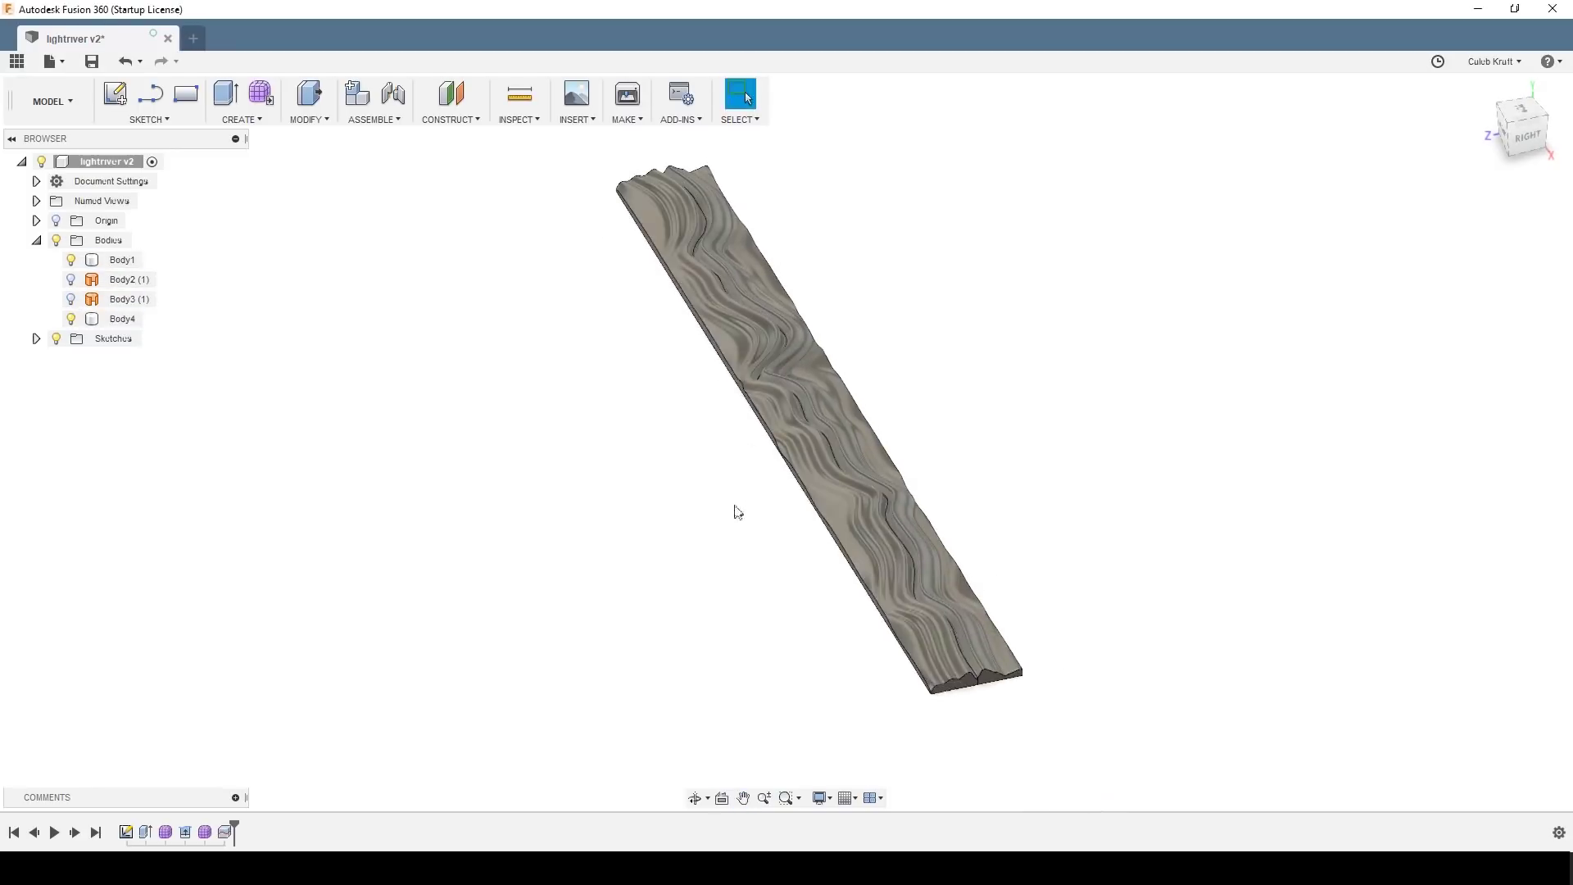
middle_click_drag(735, 508, 768, 512, "shift")
Step: Examine the two halves of the split board, Body1 and Body4, by hiding and showing them in turn
left_click(72, 259)
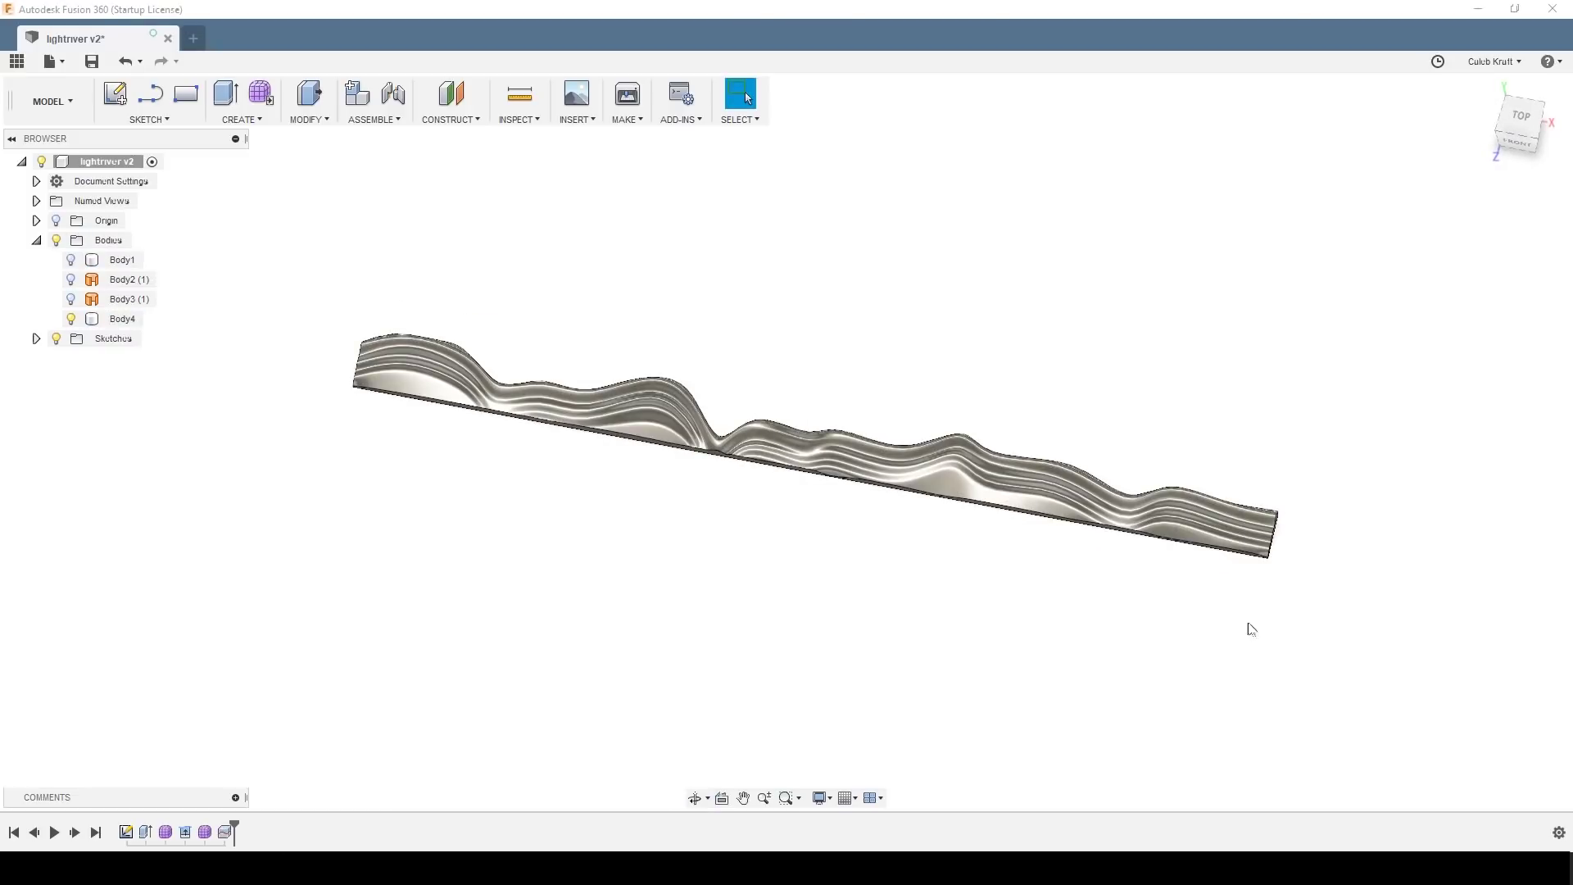
middle_click_drag(1251, 629, 1124, 584, "shift")
left_click(72, 260)
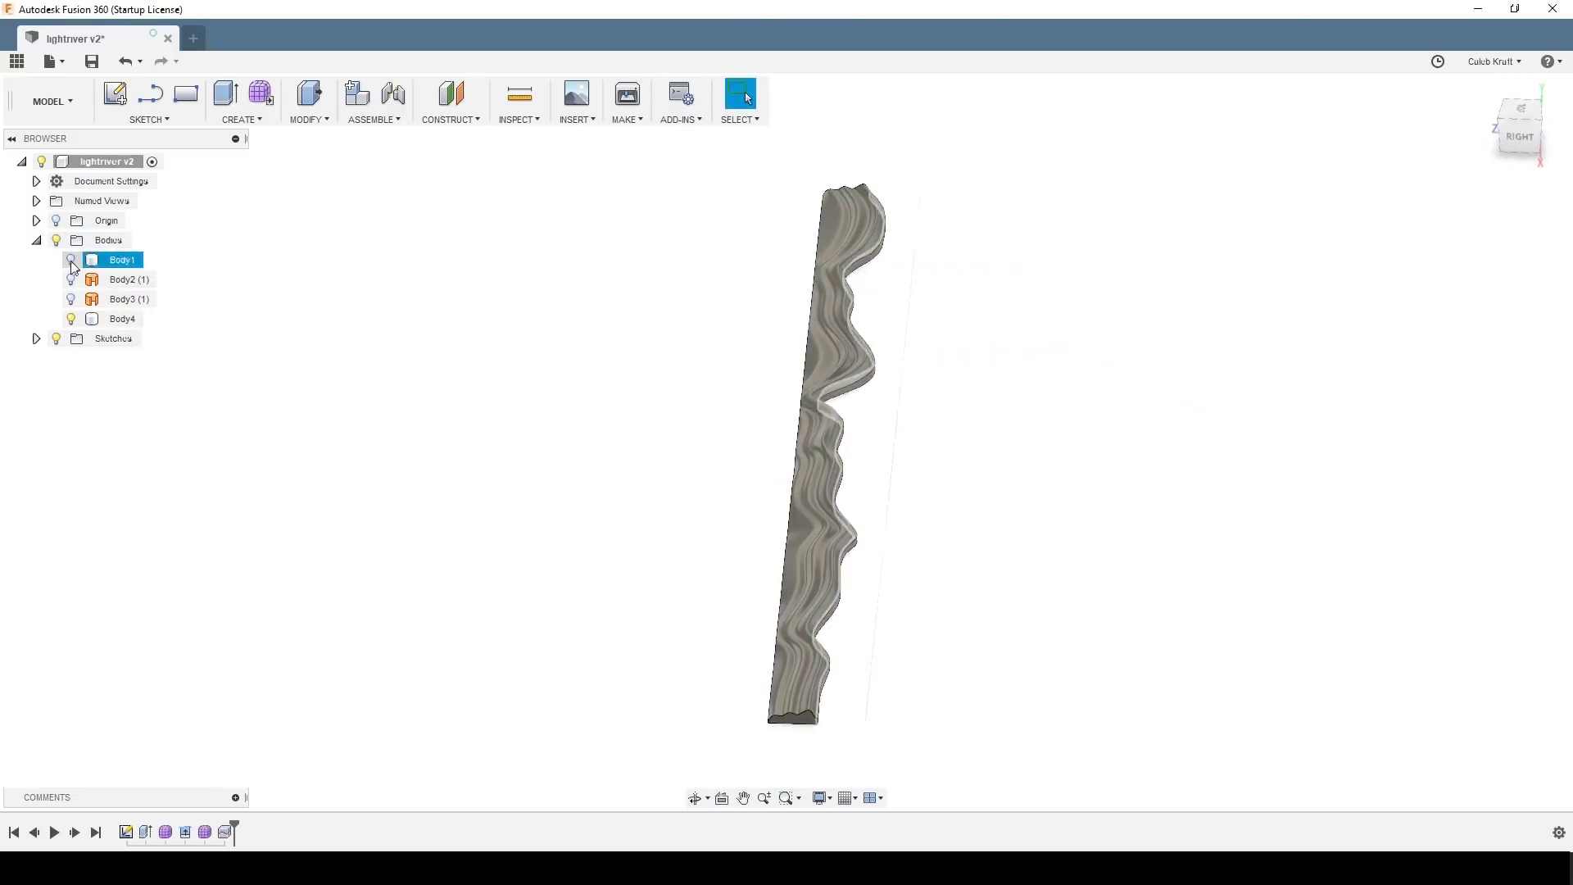
left_click(72, 260)
left_click(71, 319)
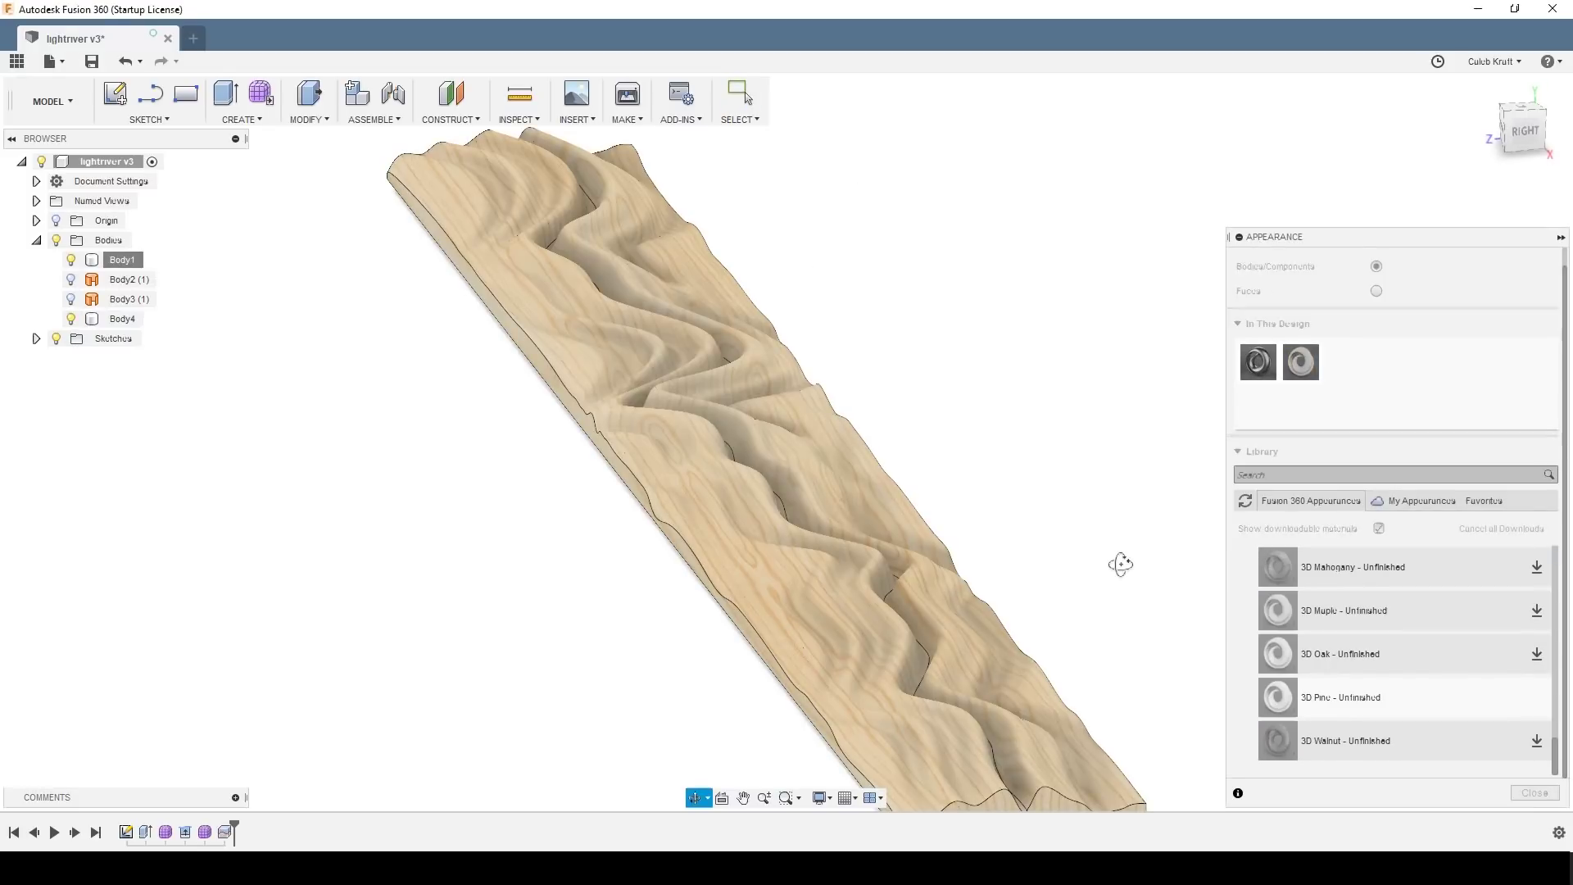
mouse_move(1117, 562)
middle_mouse_down("shift")
mouse_move(1053, 568)
mouse_move(1106, 558)
middle_mouse_up("shift")
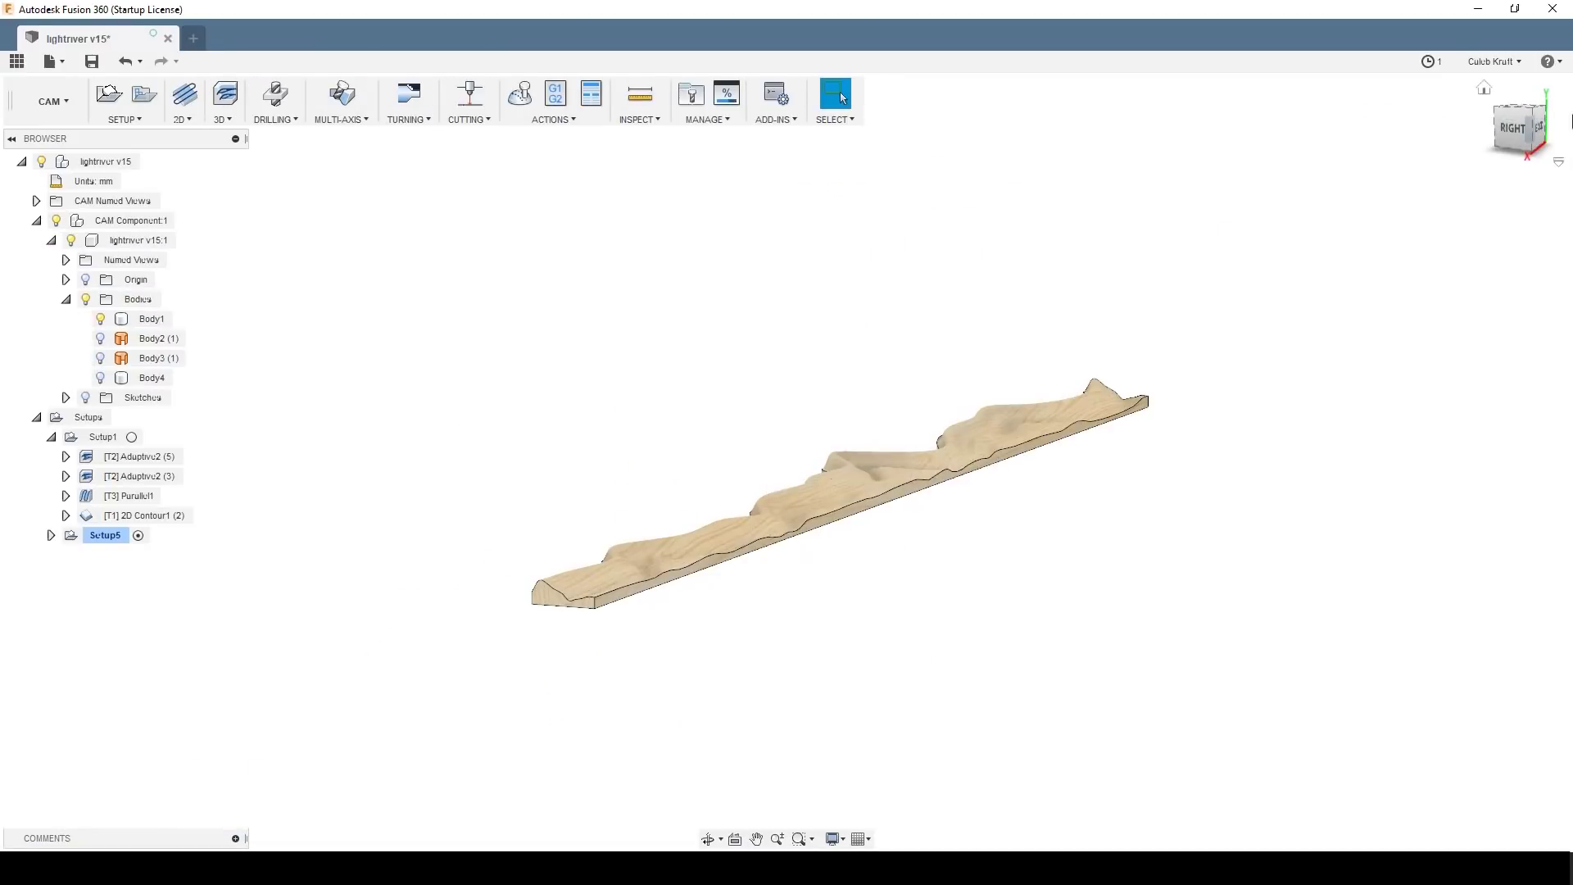
Step: Review the toolpath and the tool, feed and speed settings of the Adaptive2 (5) operation without changing them
mouse_move(1531, 111)
left_mouse_down()
mouse_move(1547, 146)
mouse_move(1537, 122)
left_mouse_up()
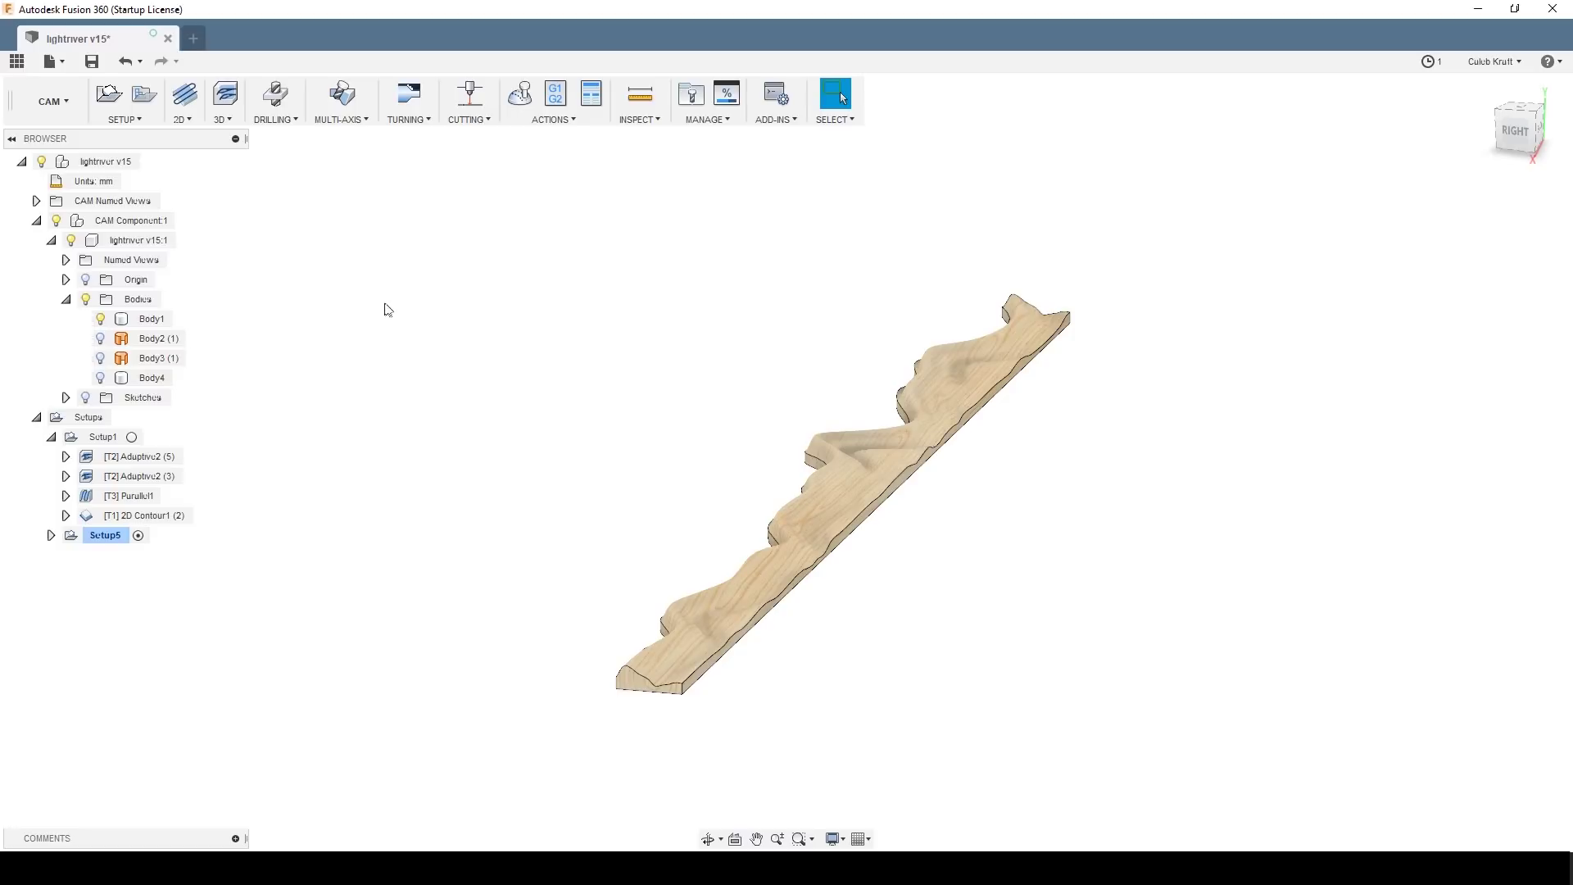
left_click(137, 456)
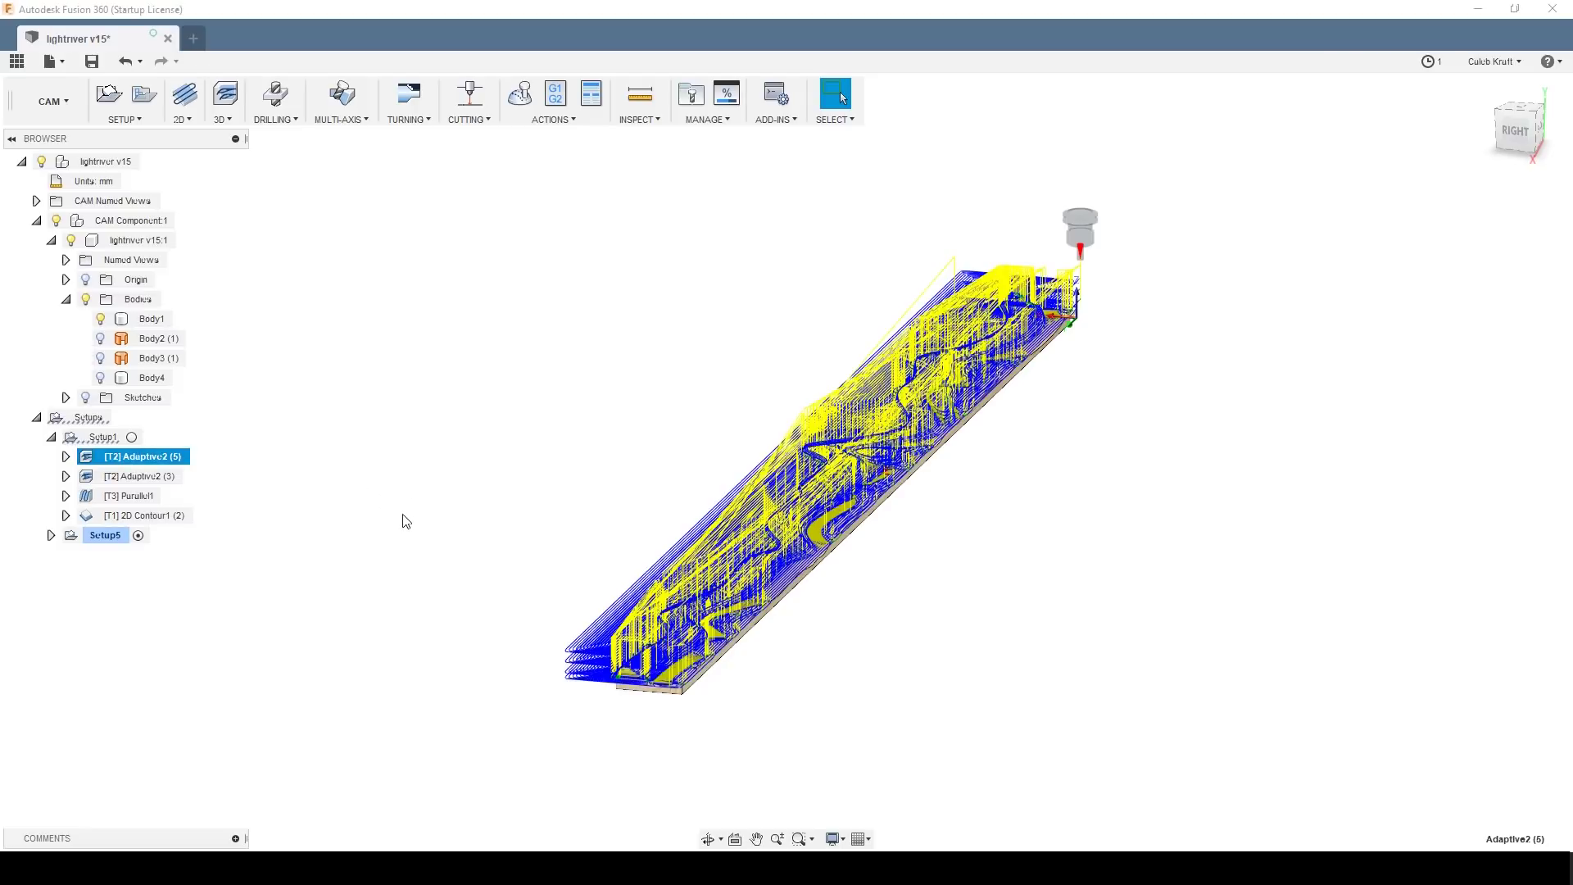
right_click(166, 466)
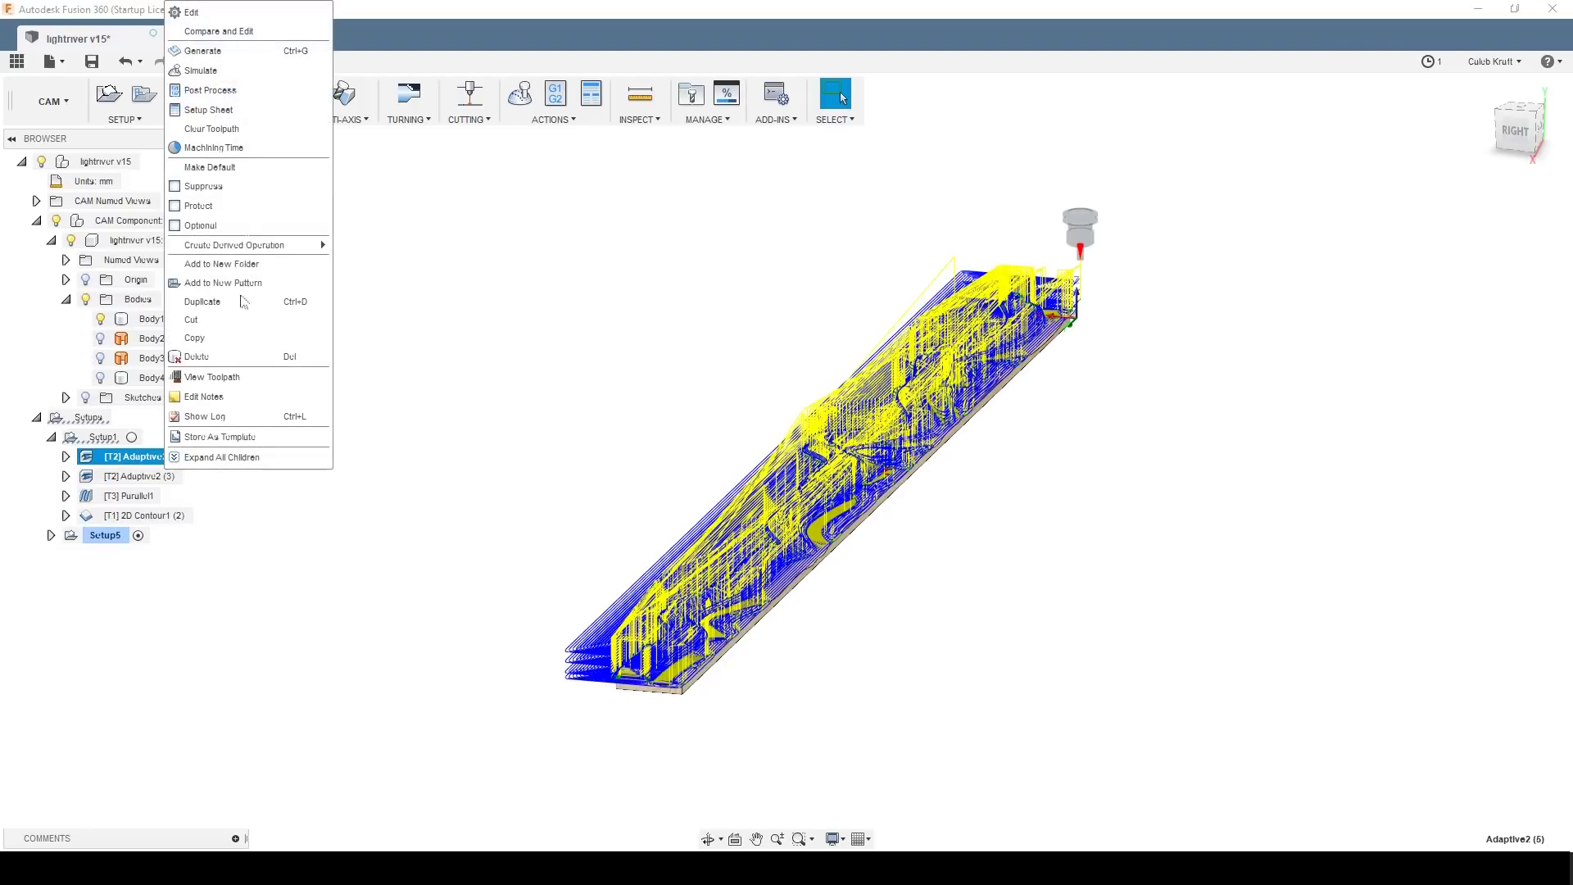
left_click(187, 11)
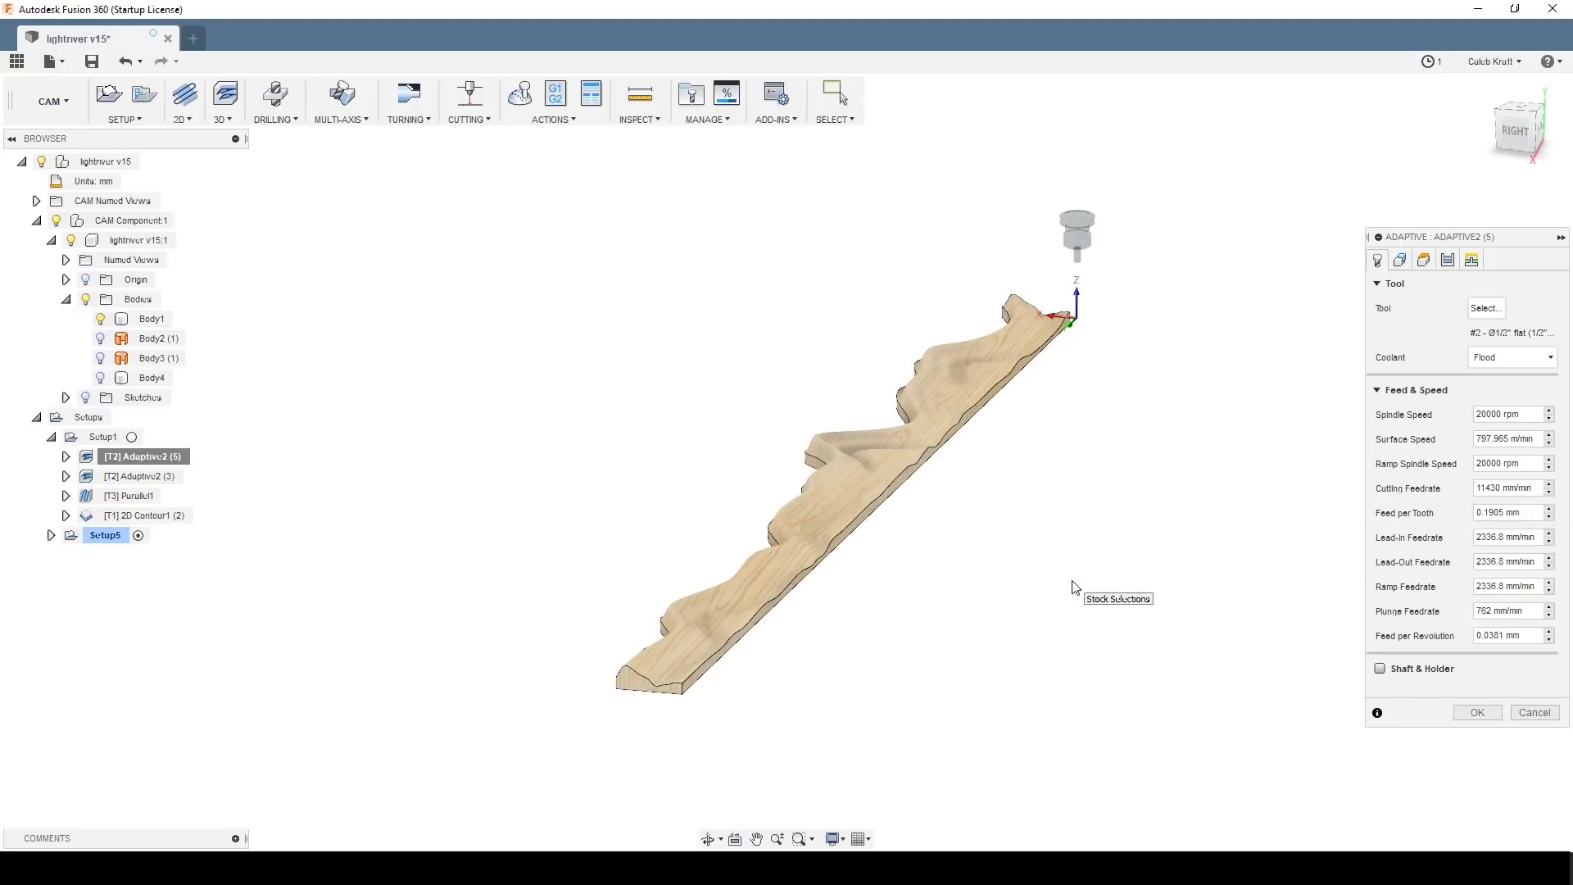
left_click(1534, 712)
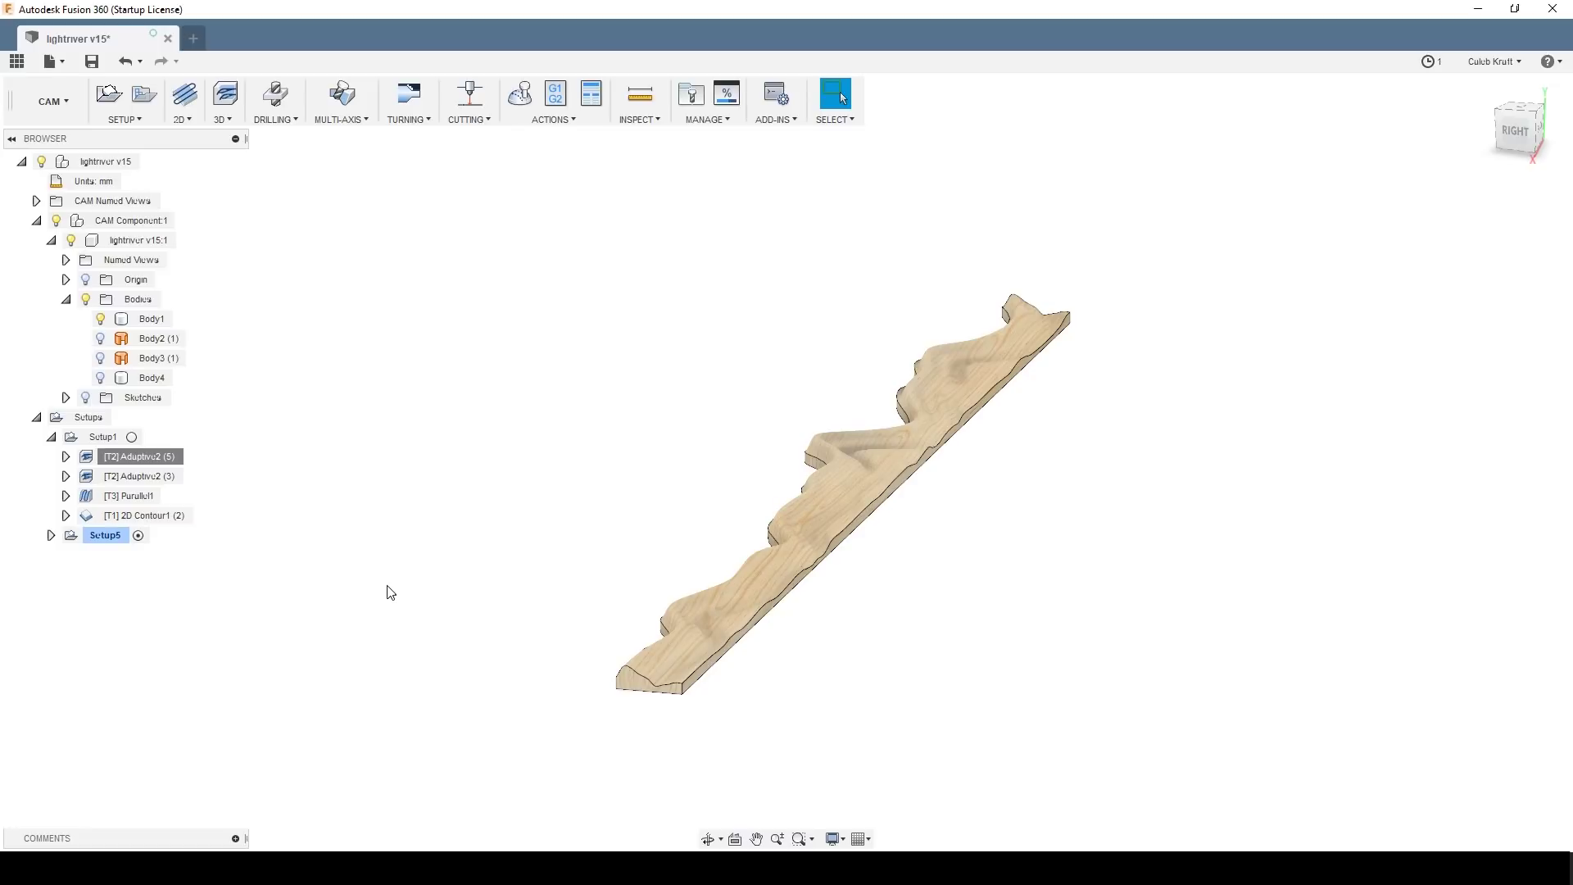
Step: Examine the Adaptive2 (5) toolpath against the board's shape from the right side and at an angle
left_click(152, 460)
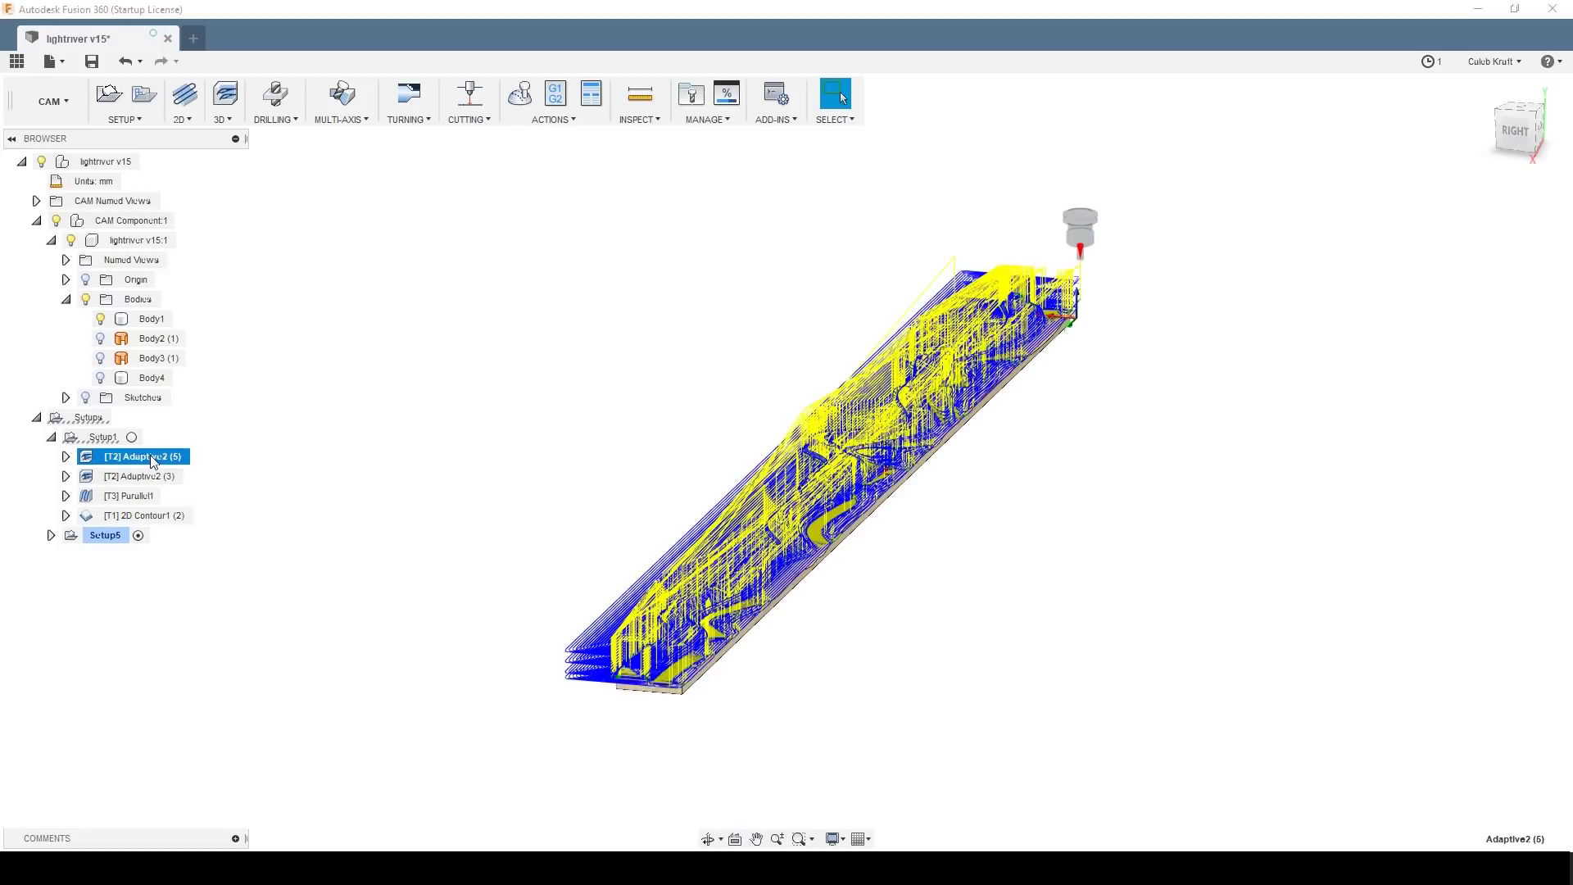
left_click(1518, 131)
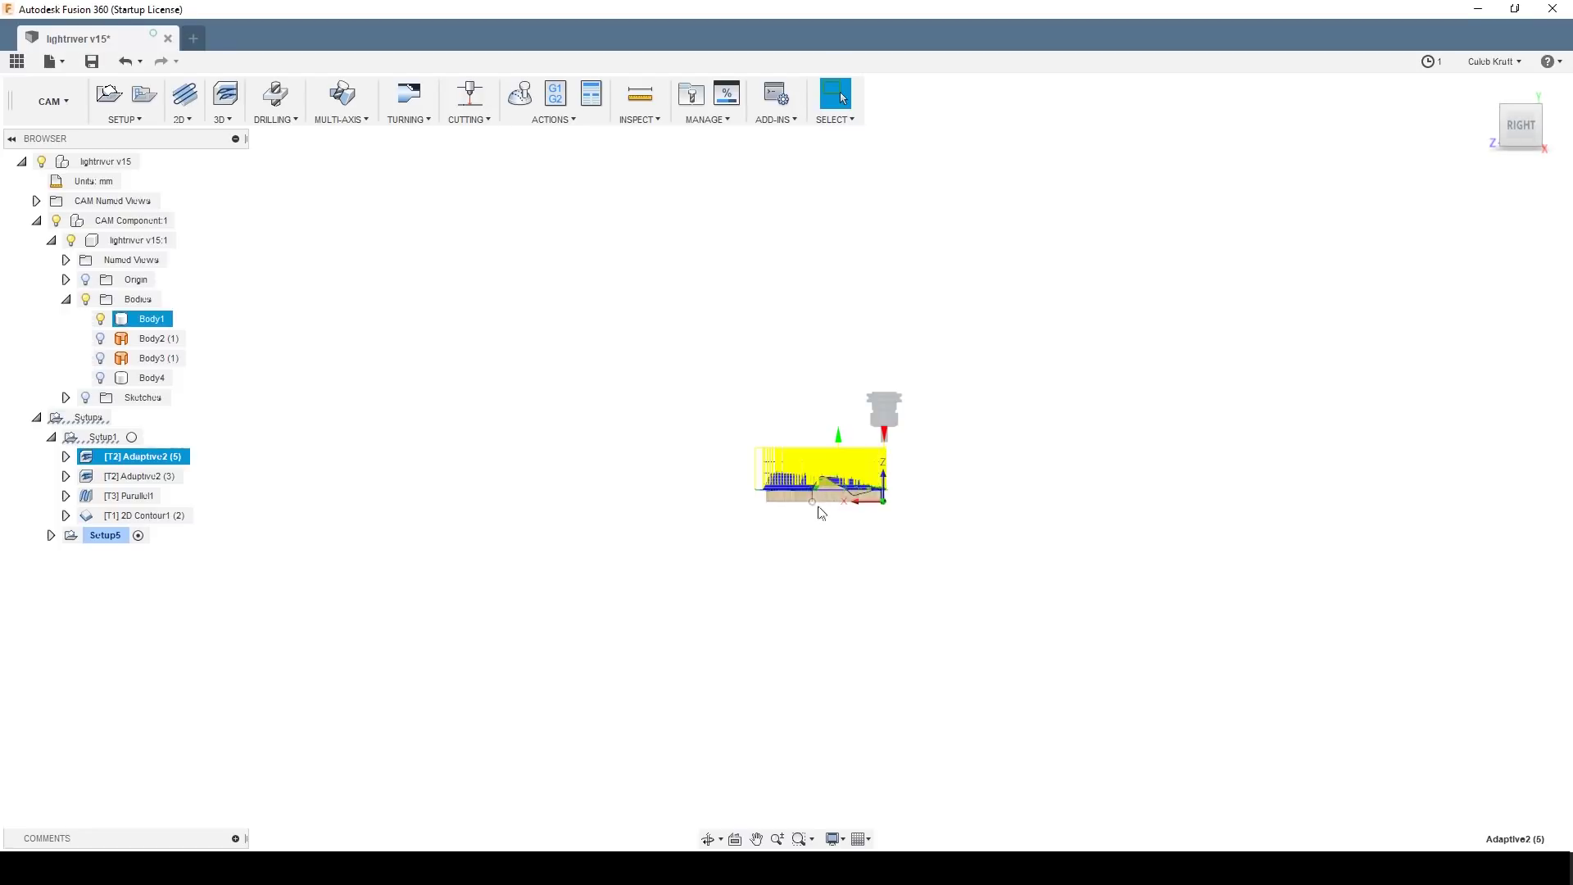
left_click(1541, 110)
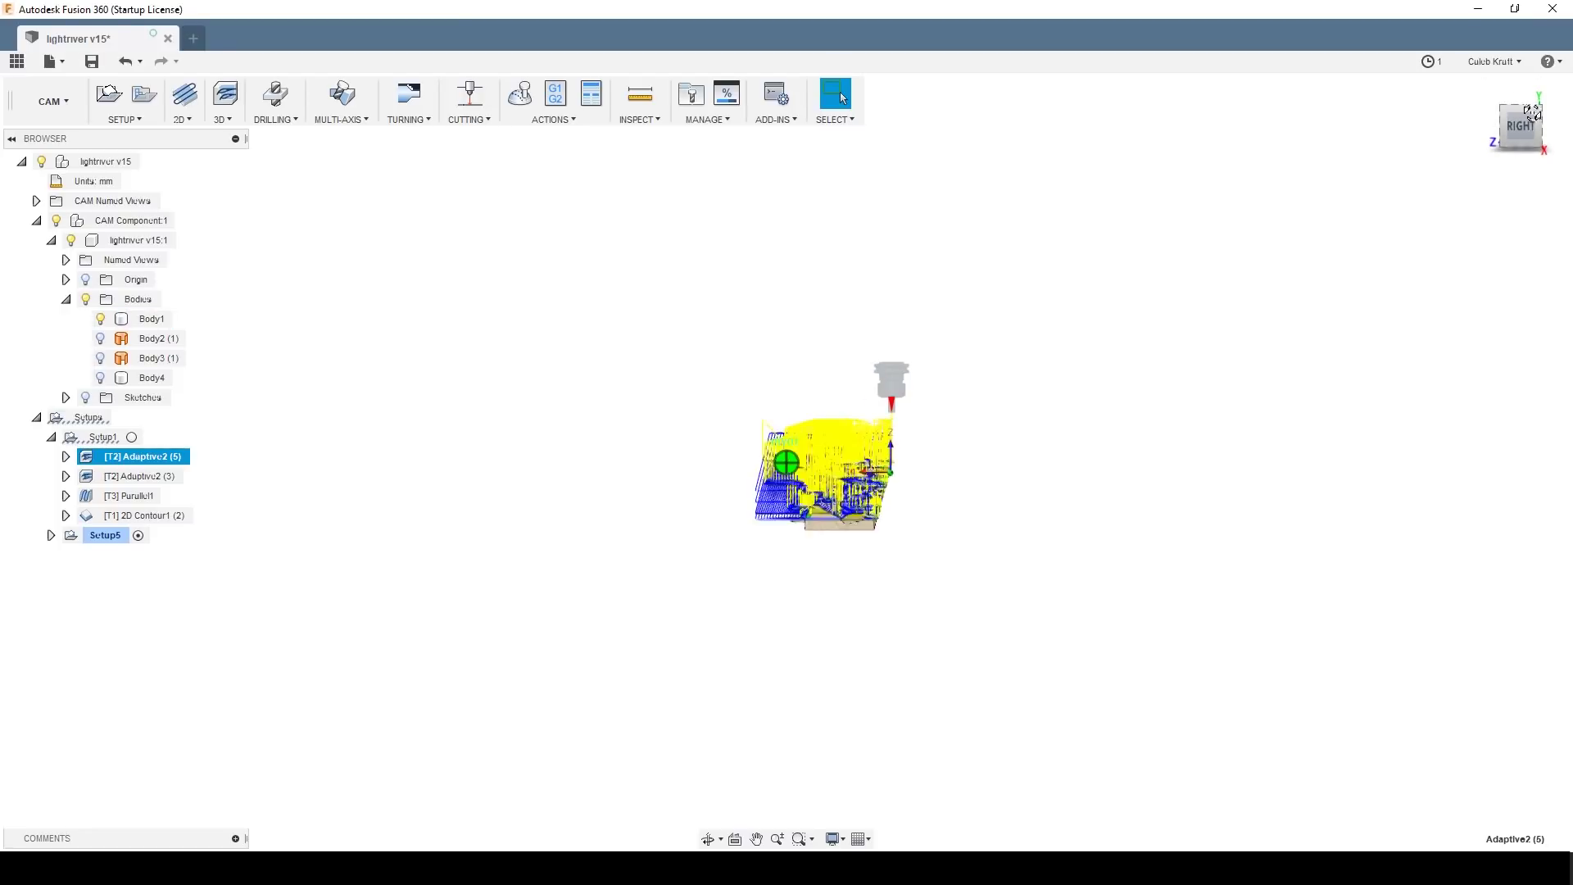
left_click(1020, 320)
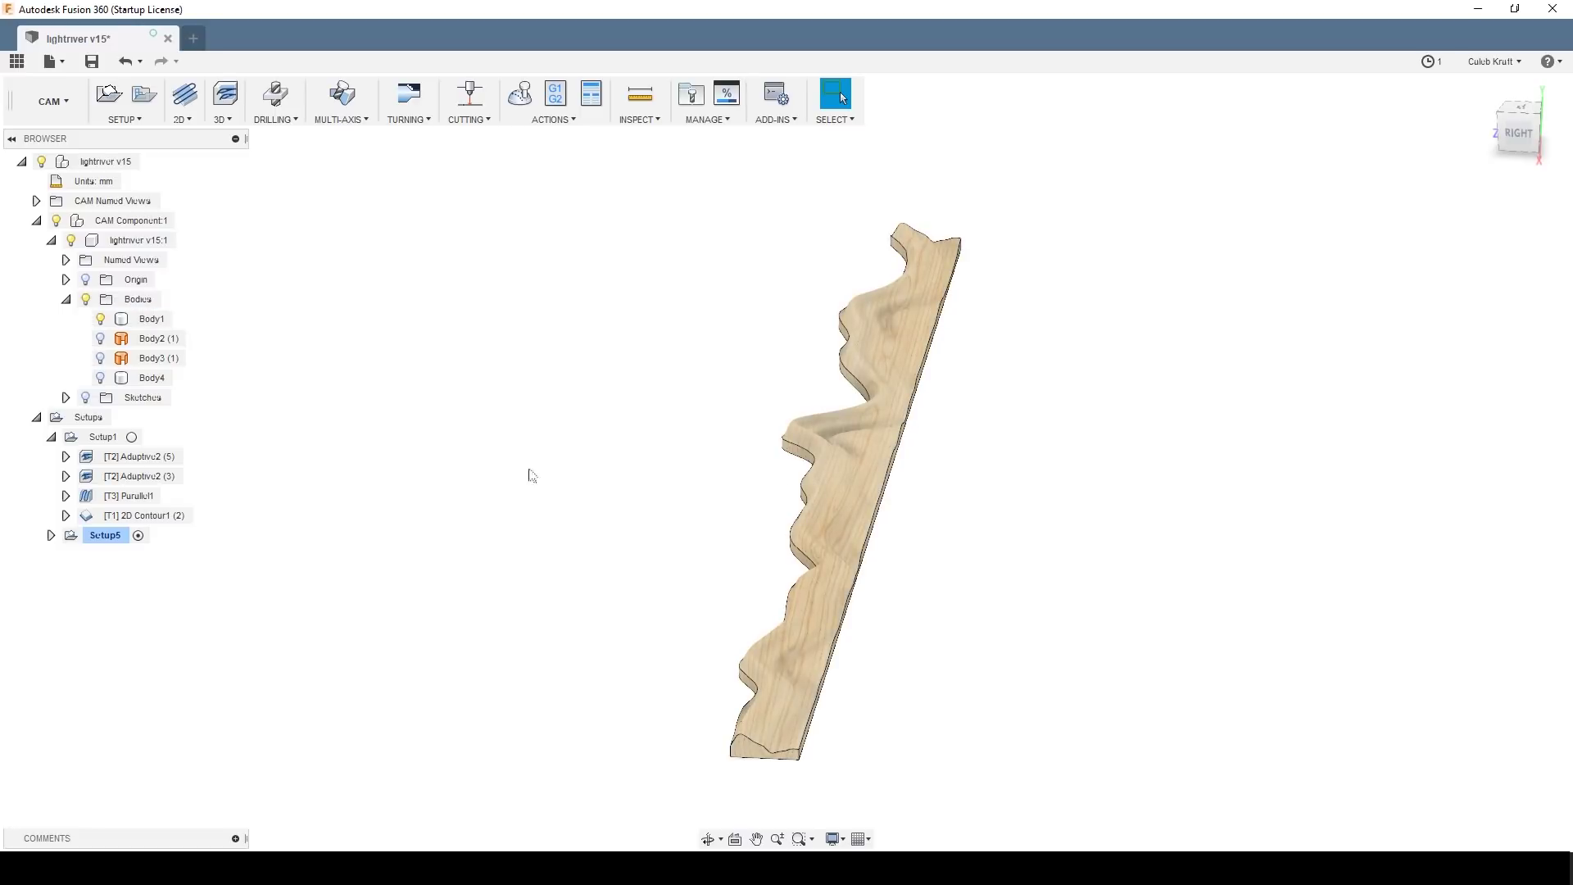
left_click(1514, 136)
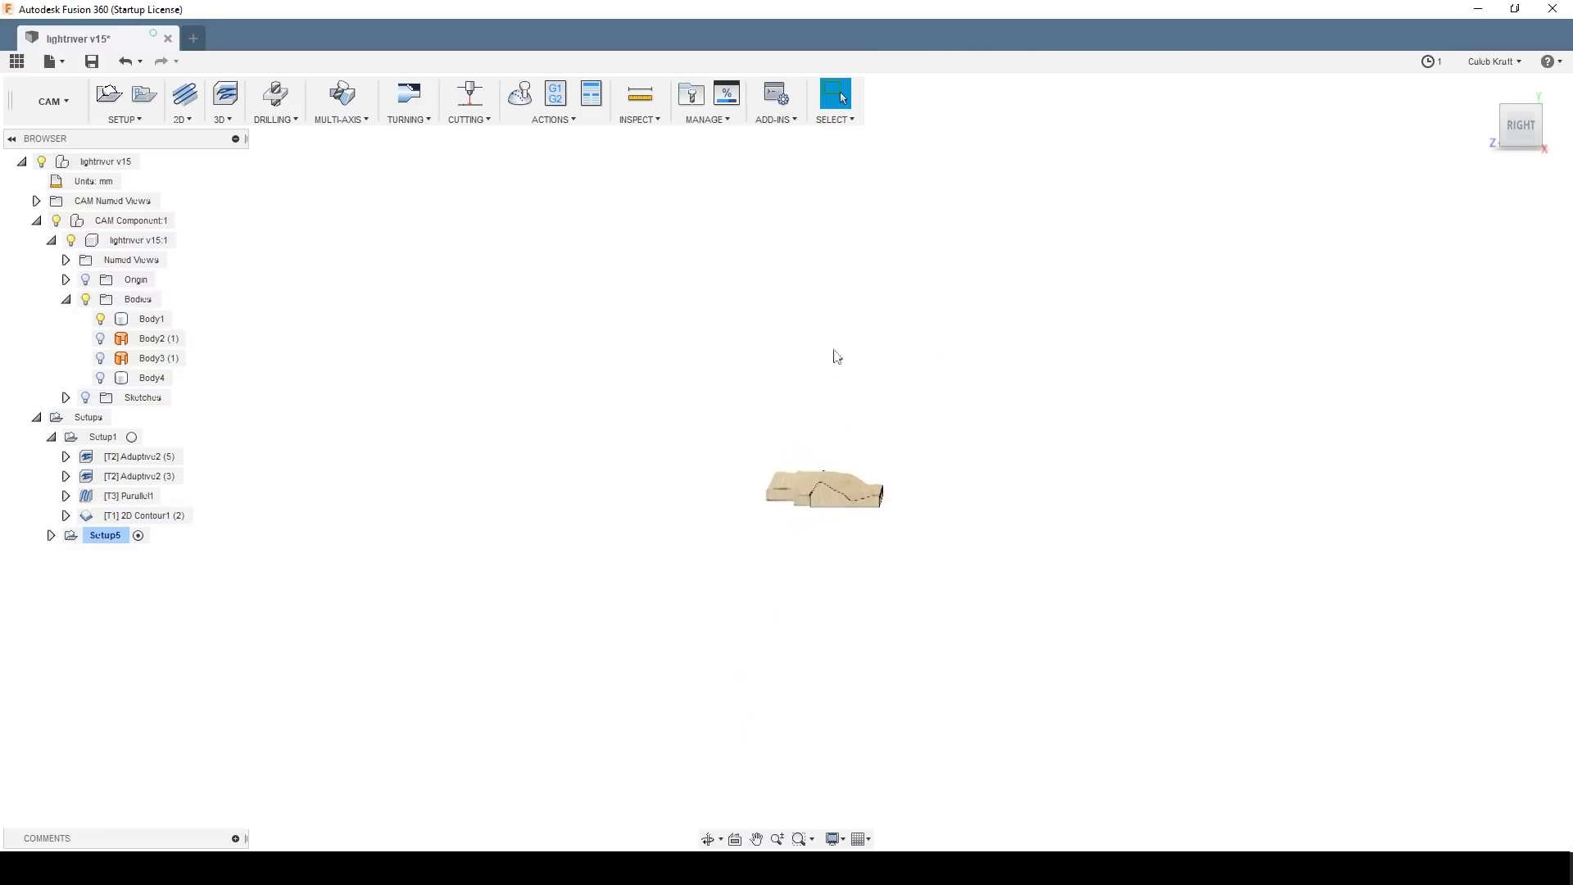
left_click(137, 457)
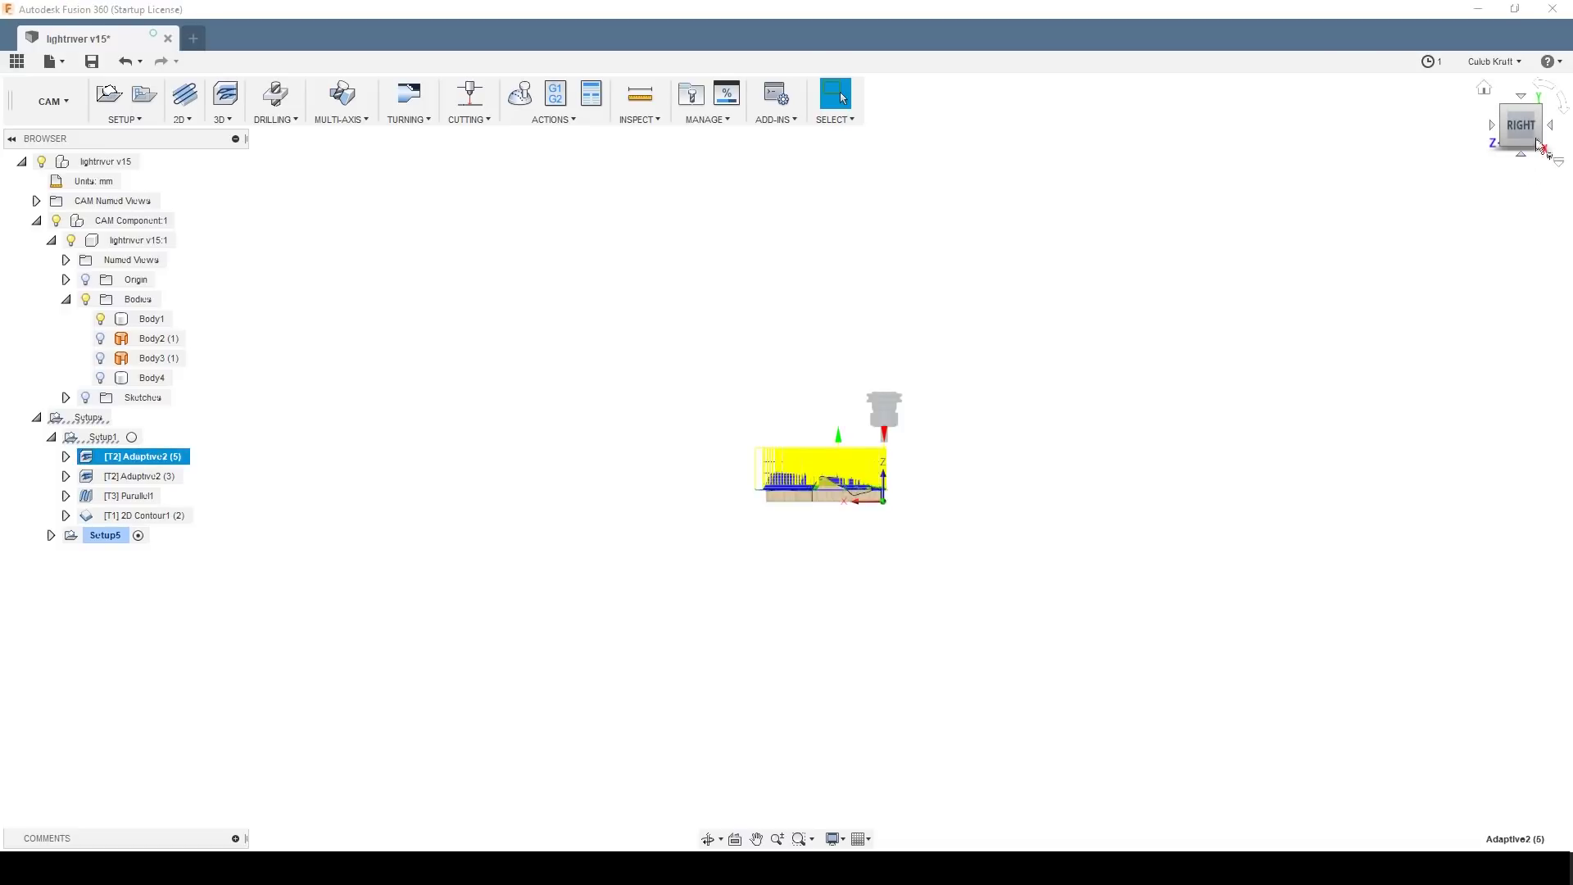
left_click_drag(1529, 119, 1519, 131)
left_click(1250, 430)
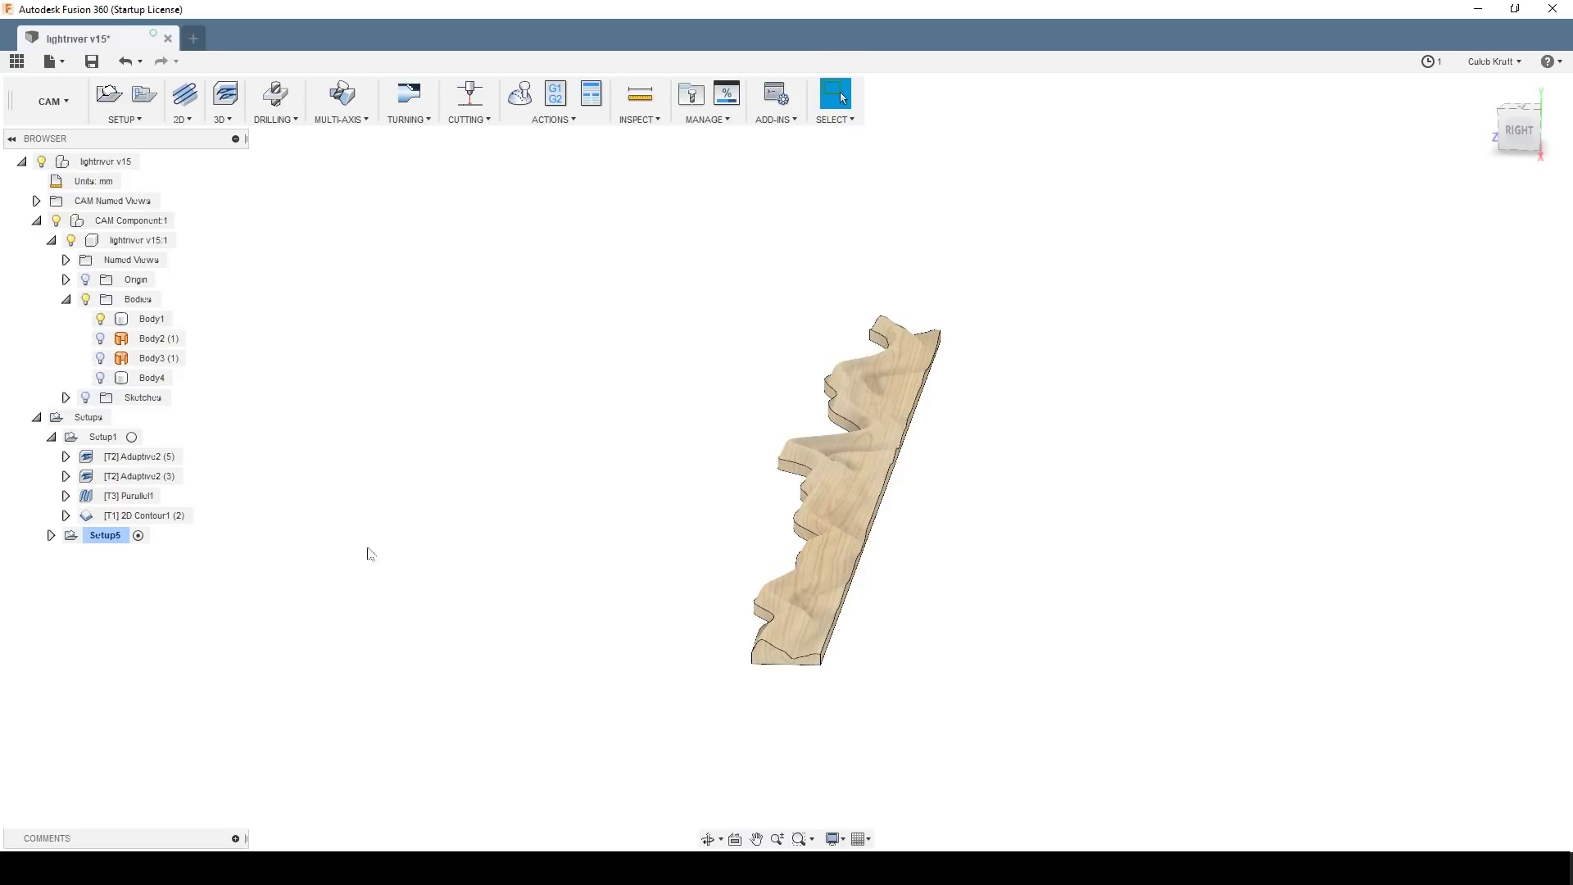
Step: Examine the Adaptive2 (3) toolpath against Body1's shape from the right side and several angles
left_click(156, 482)
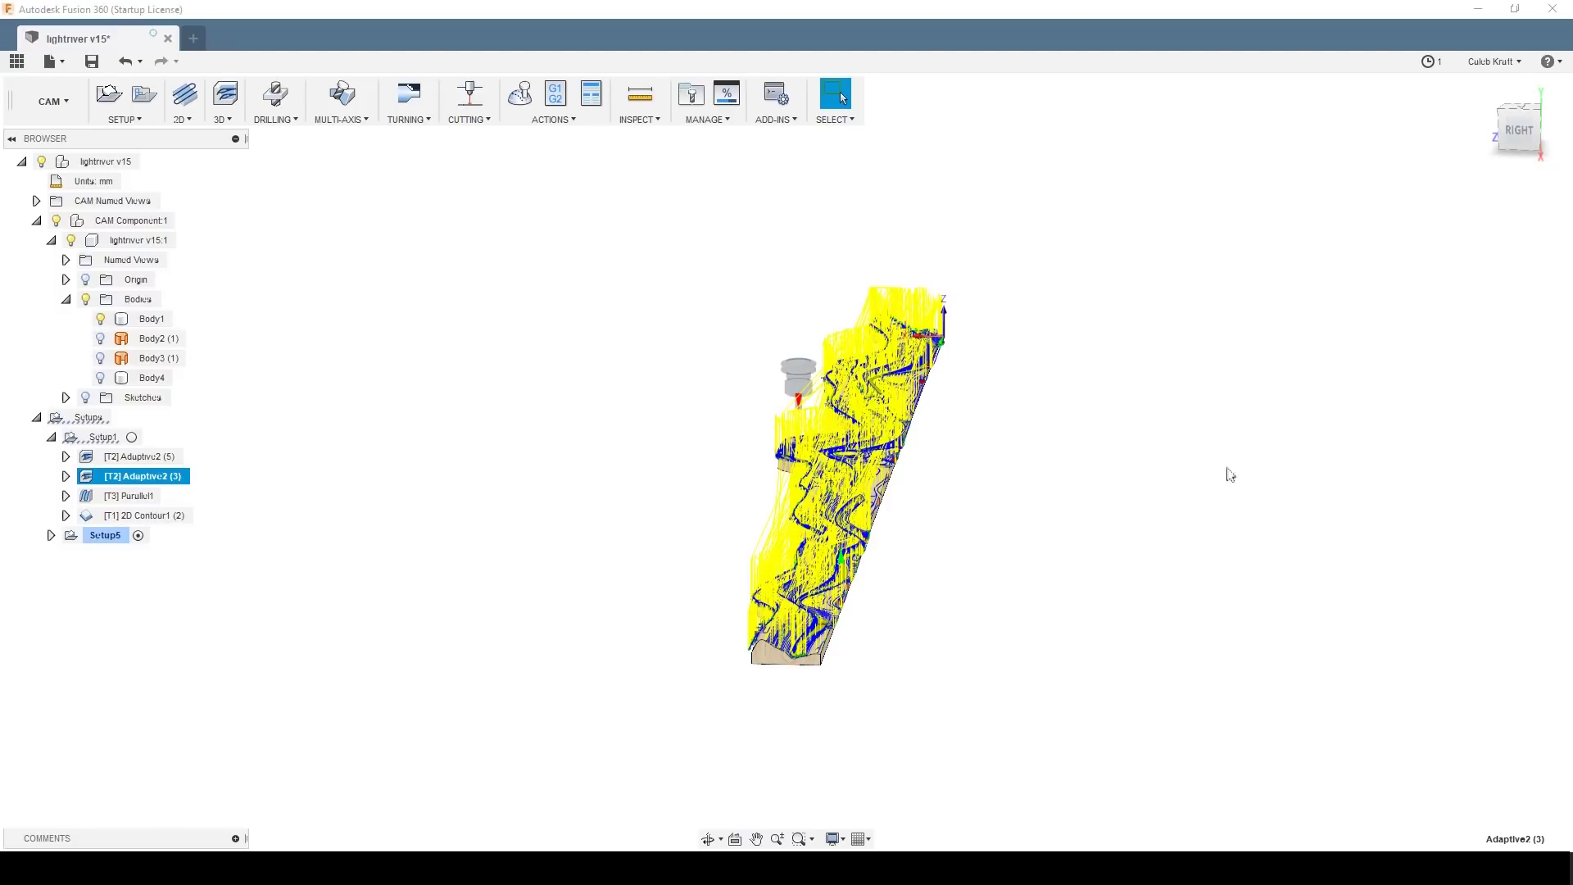
left_click(1524, 121)
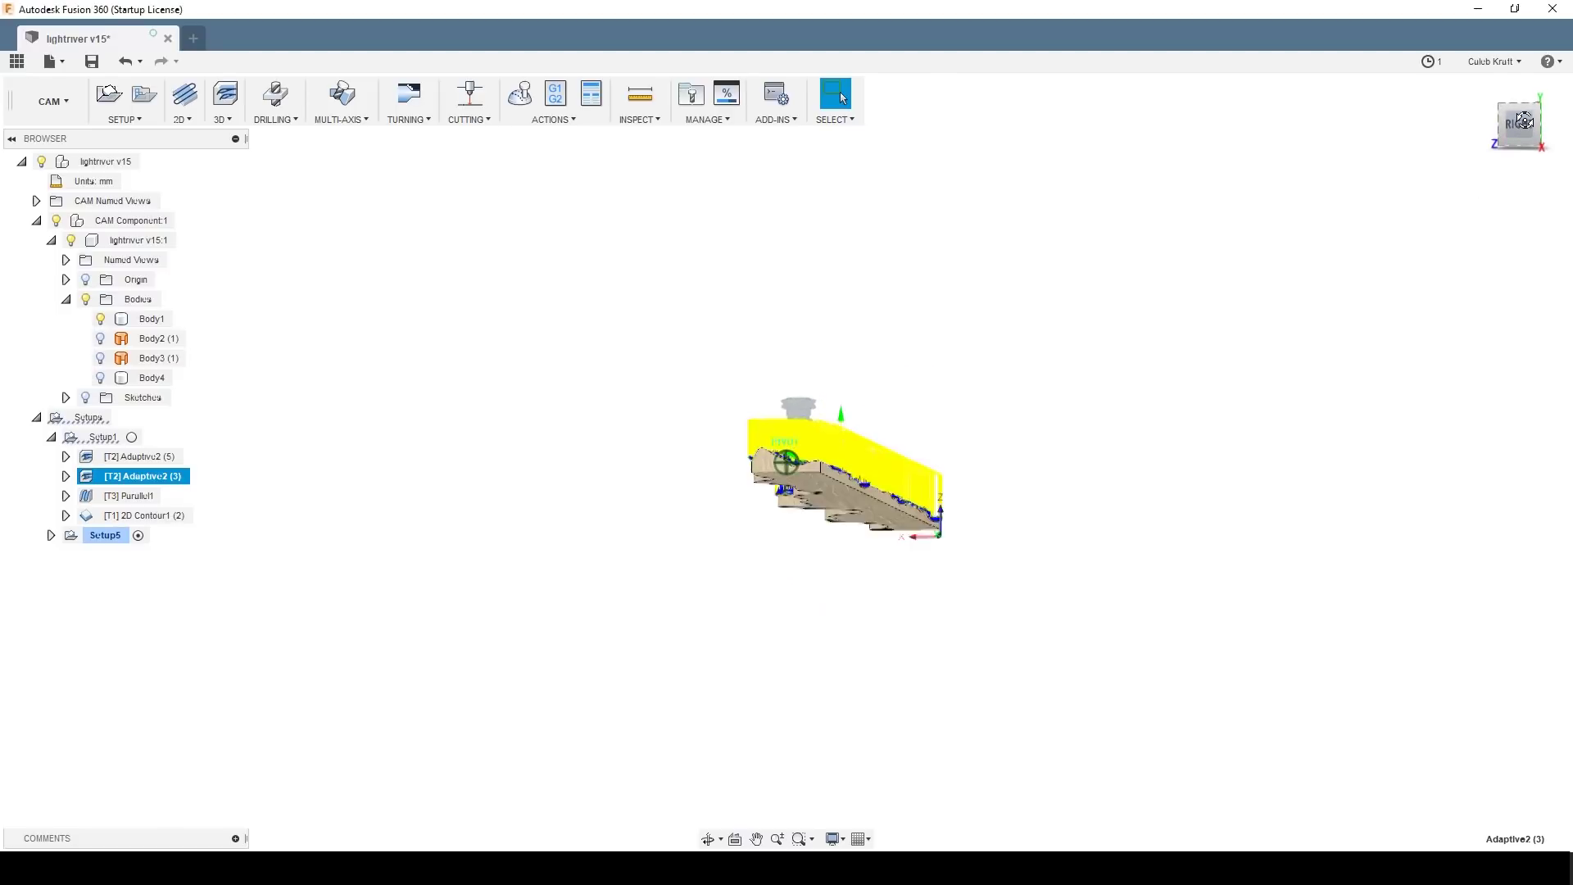
left_click(1524, 120)
left_click(1540, 150)
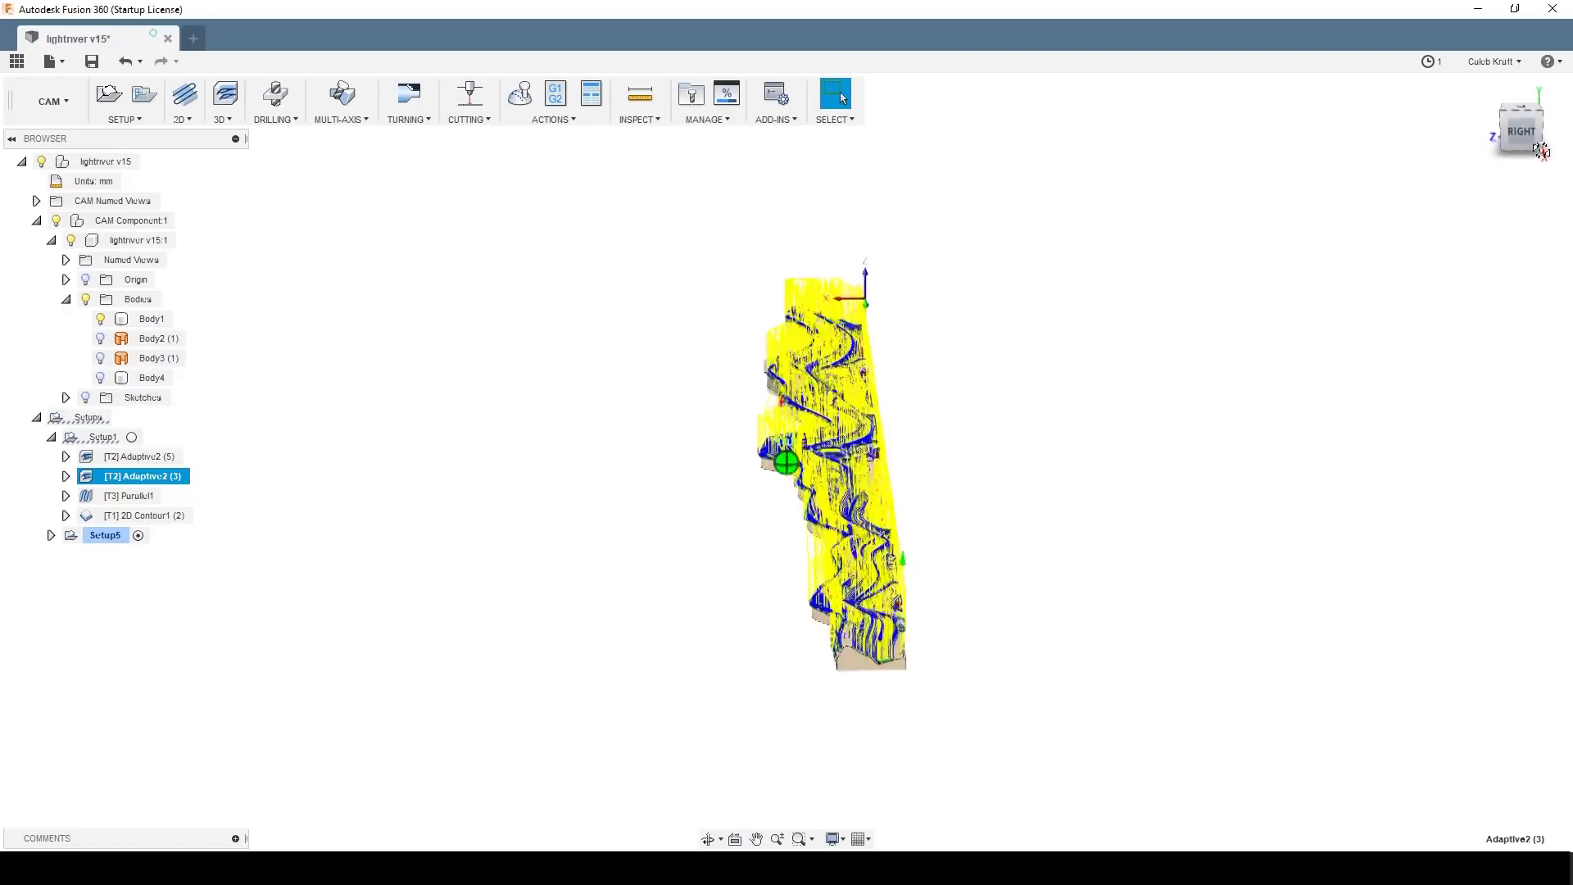
left_click(1540, 150)
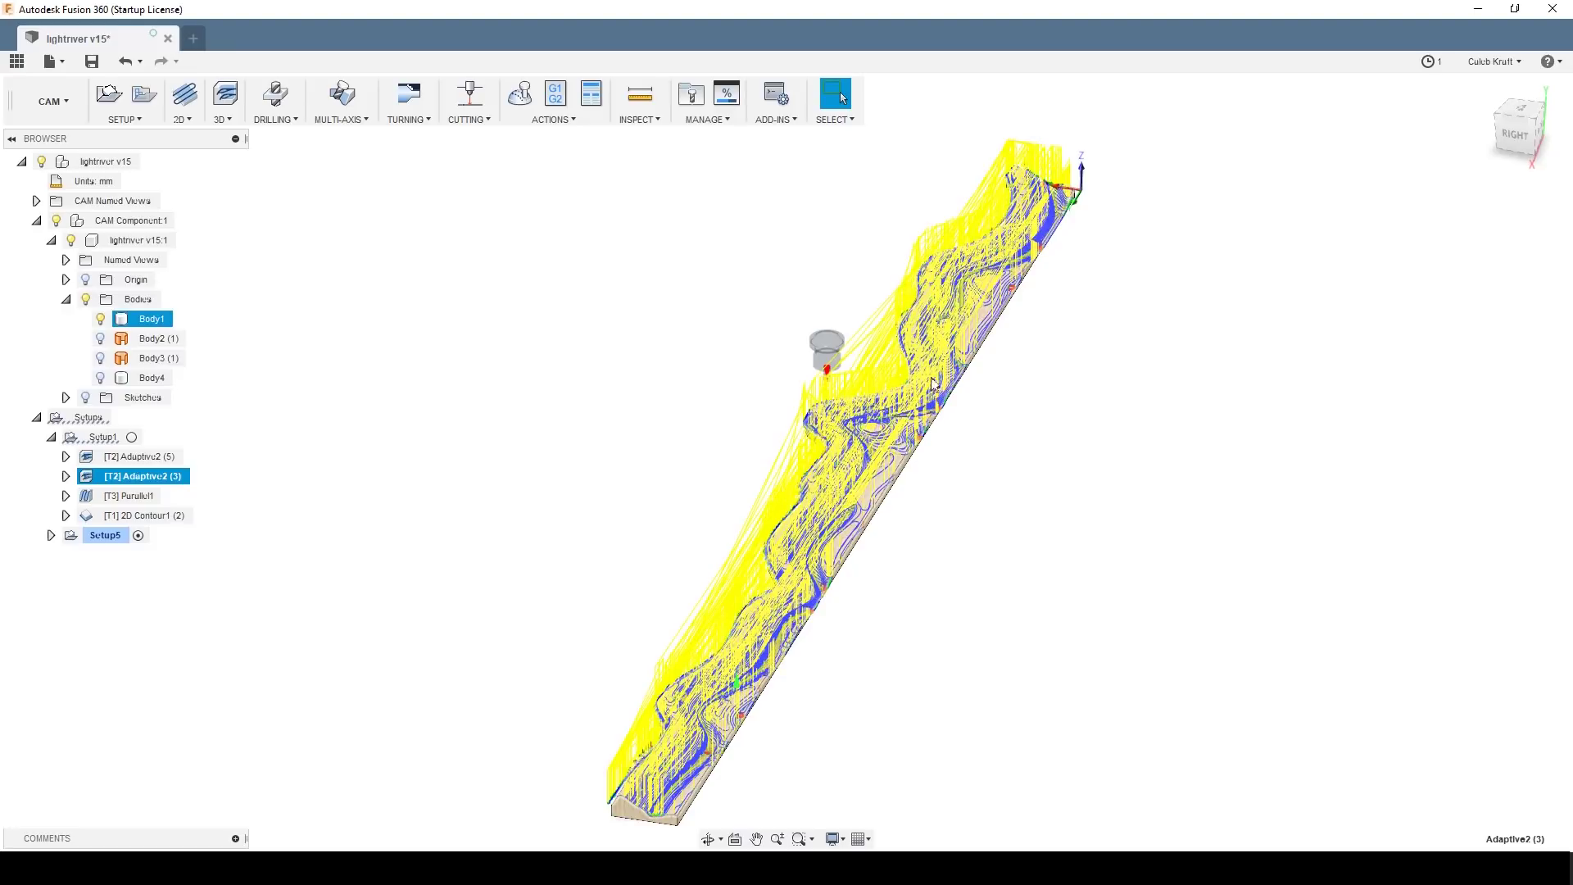
left_click(1504, 143)
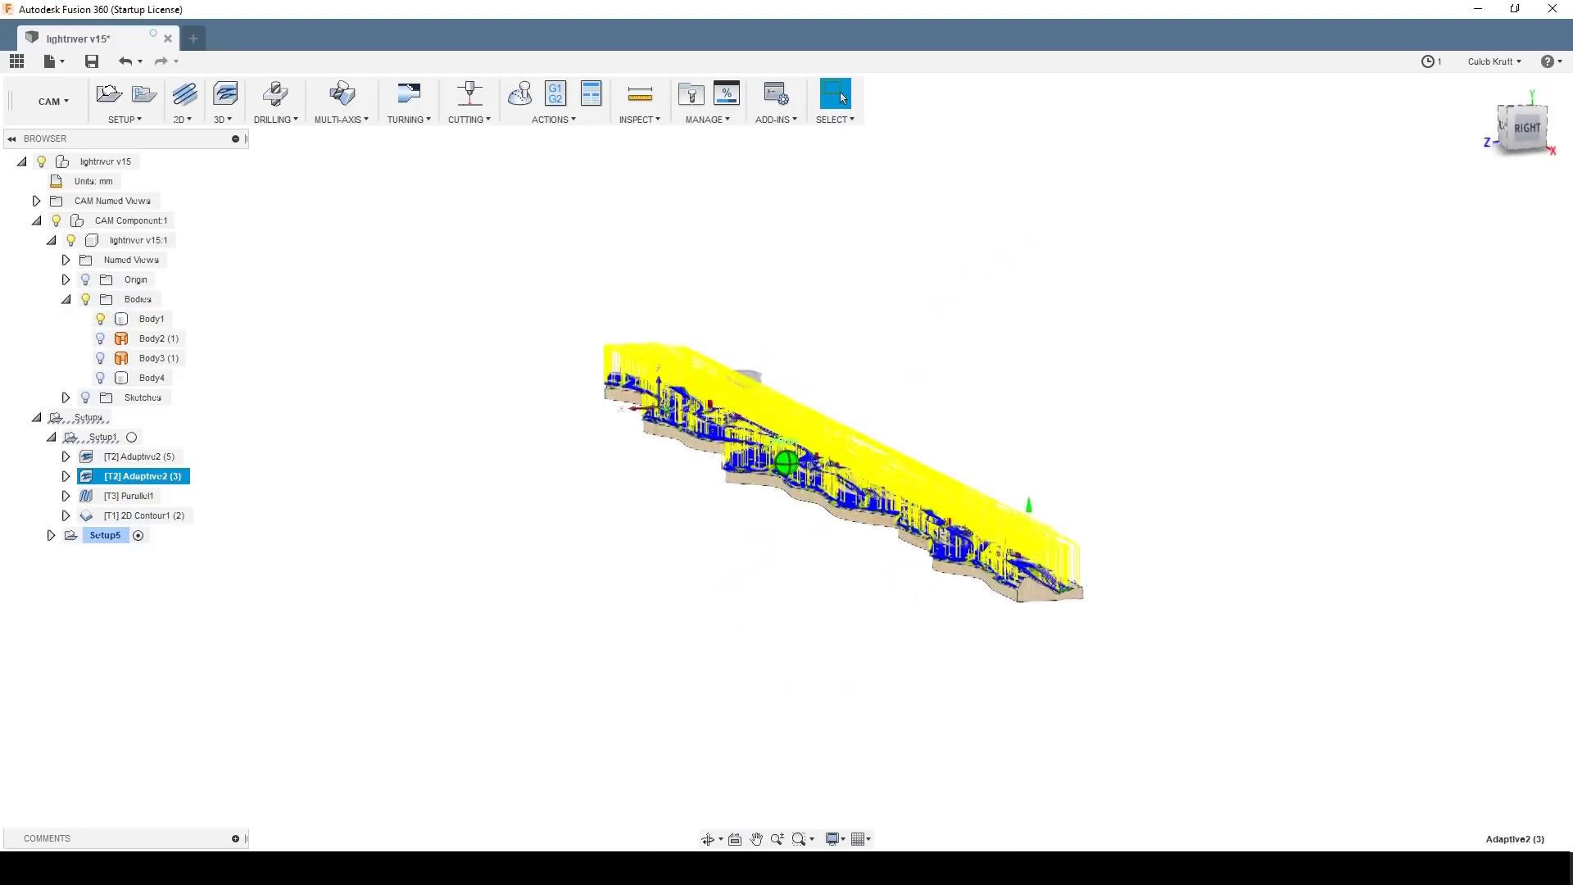
left_click_drag(1504, 144, 1442, 148)
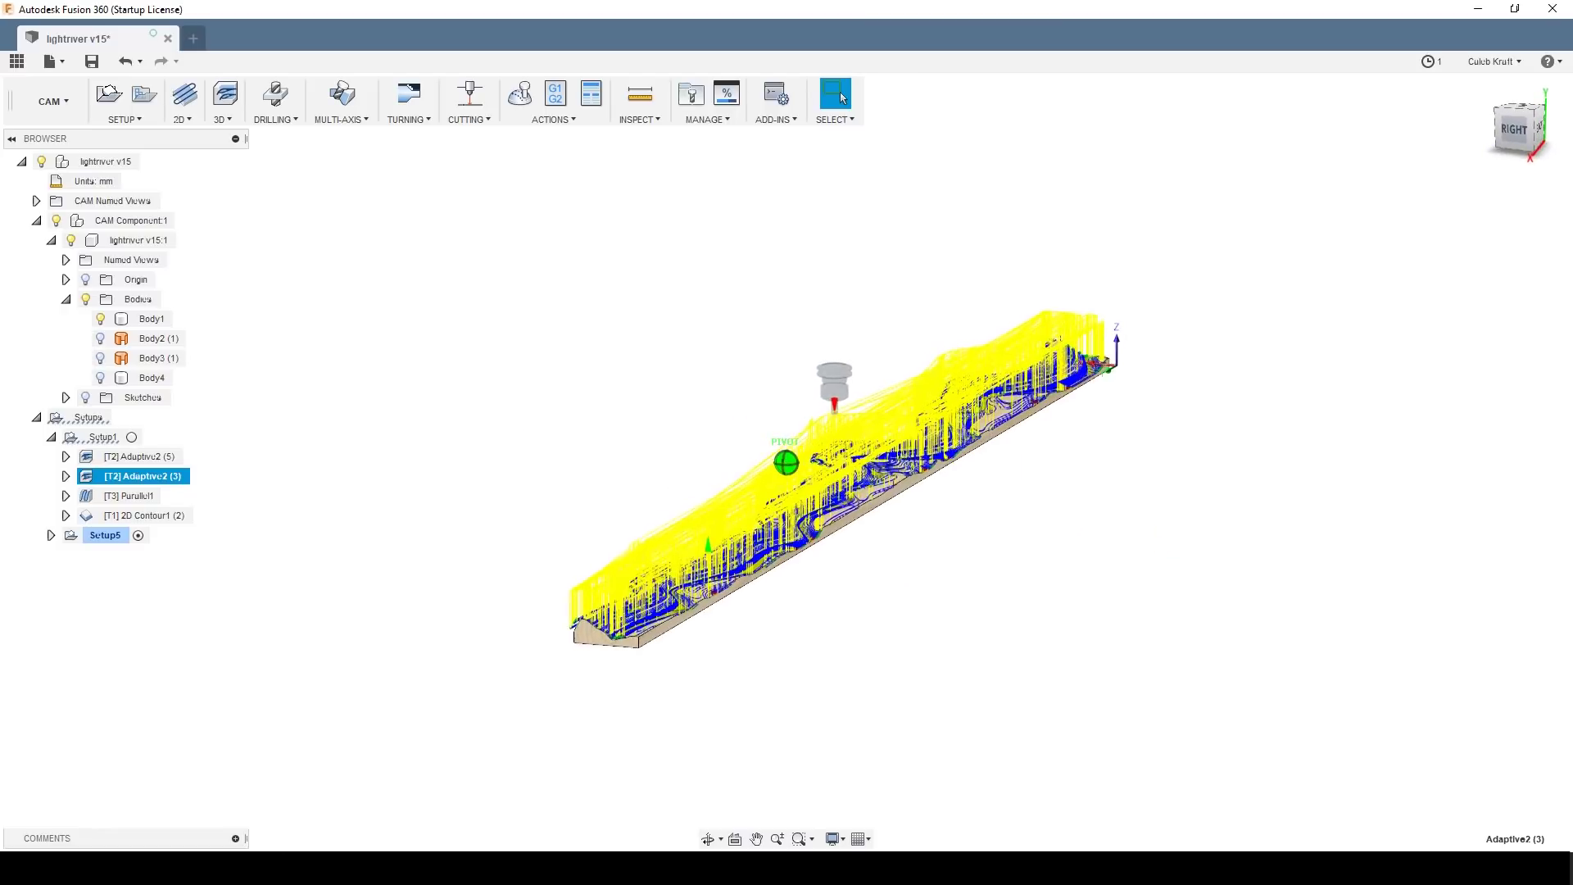
Step: Review the Parallel1 toolpath and its tool, feed and speed settings without changing them
left_click(148, 499)
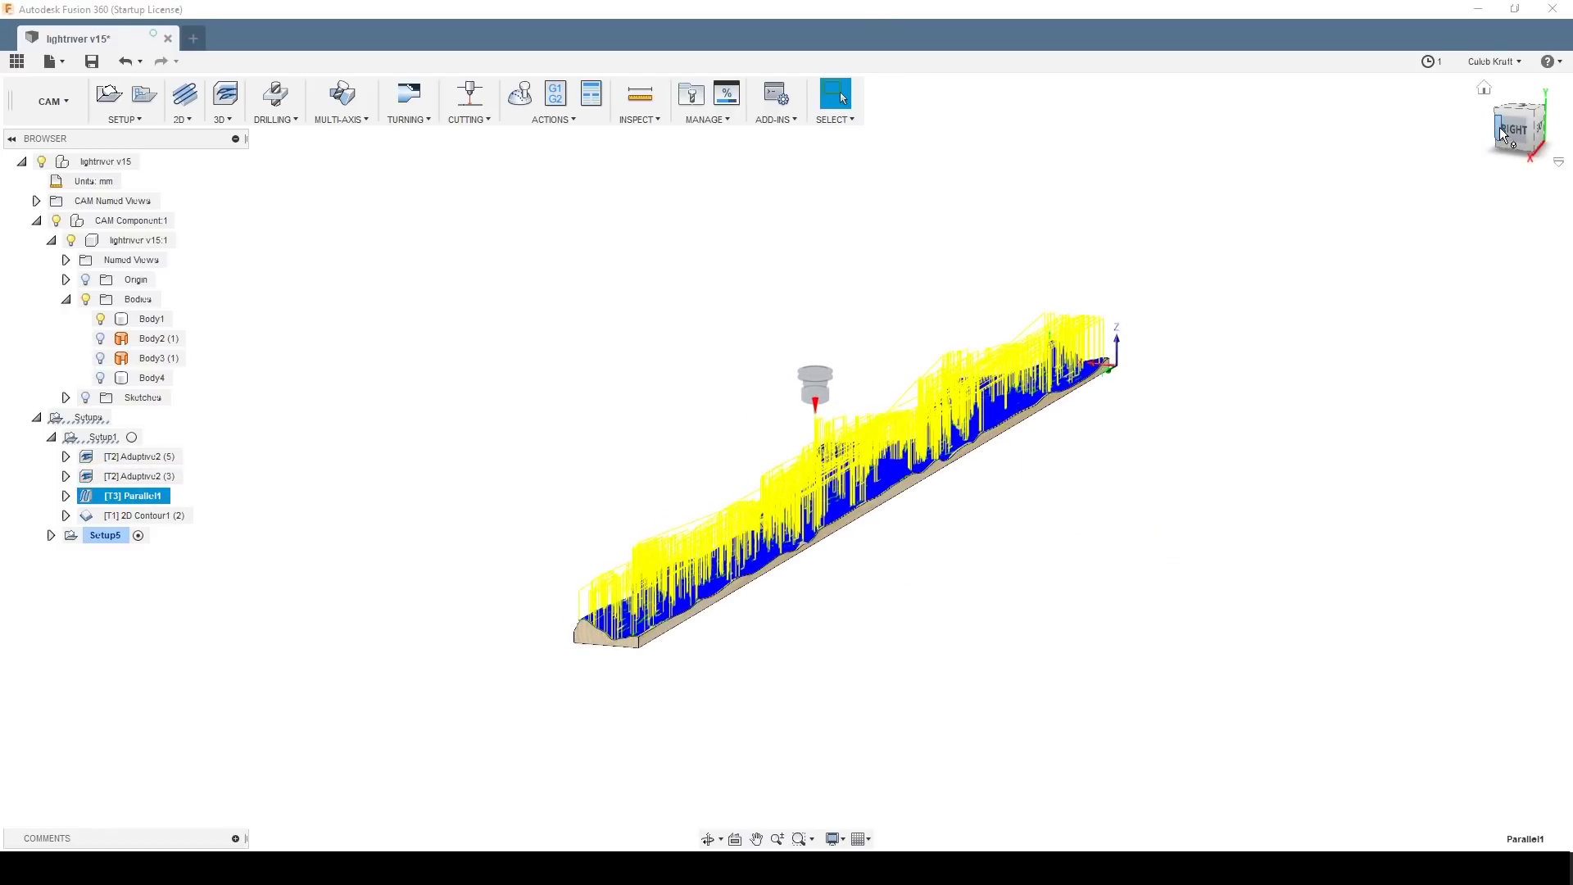
left_click_drag(1499, 127, 1483, 176)
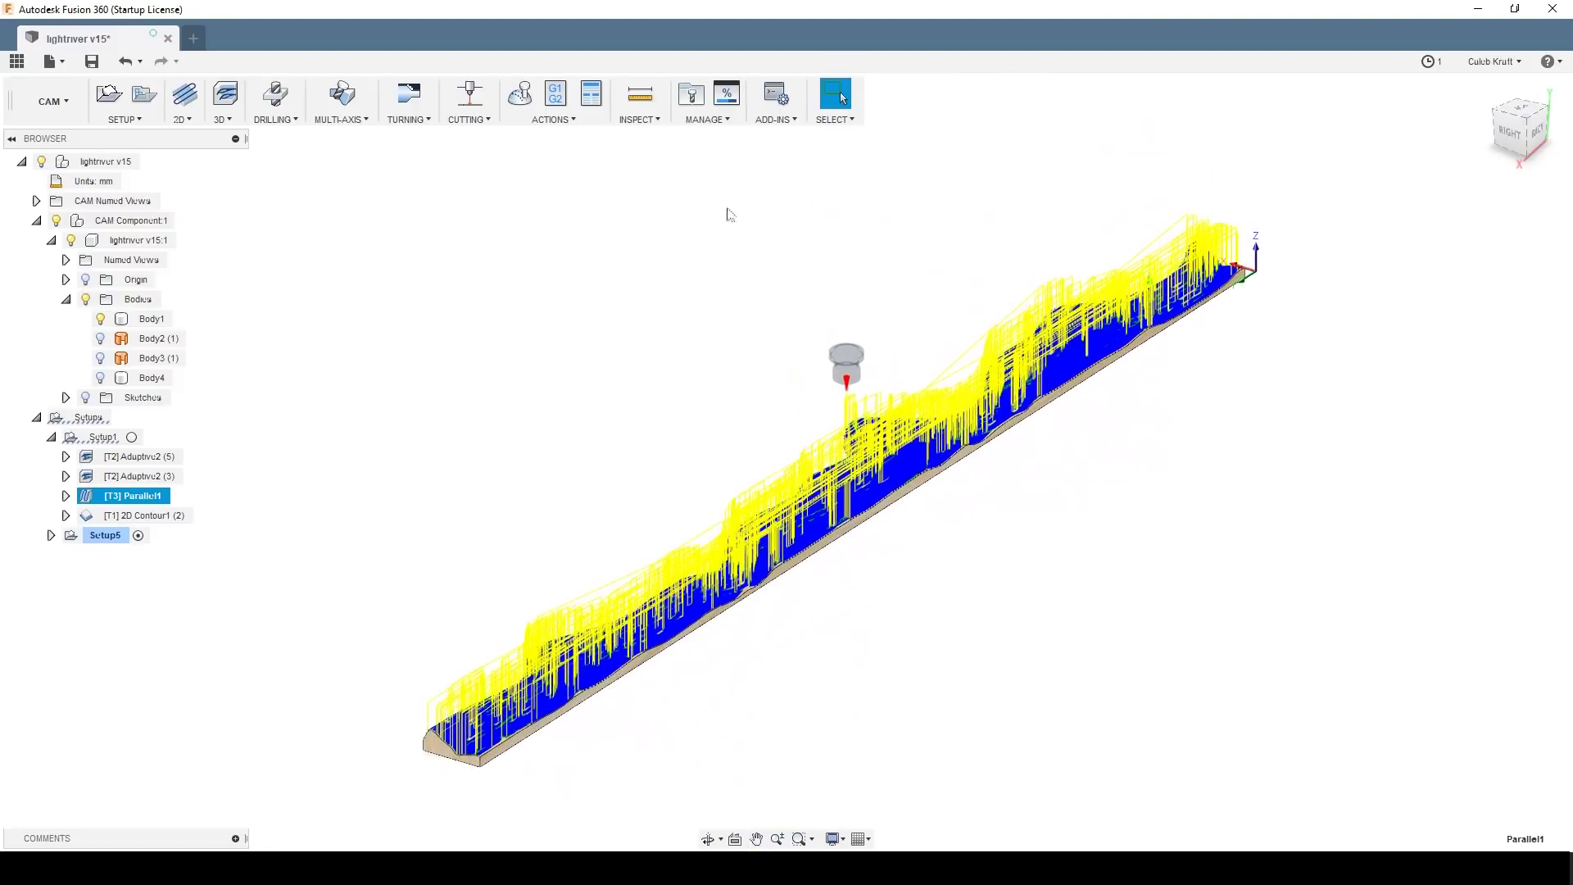
right_click(137, 503)
left_click(151, 36)
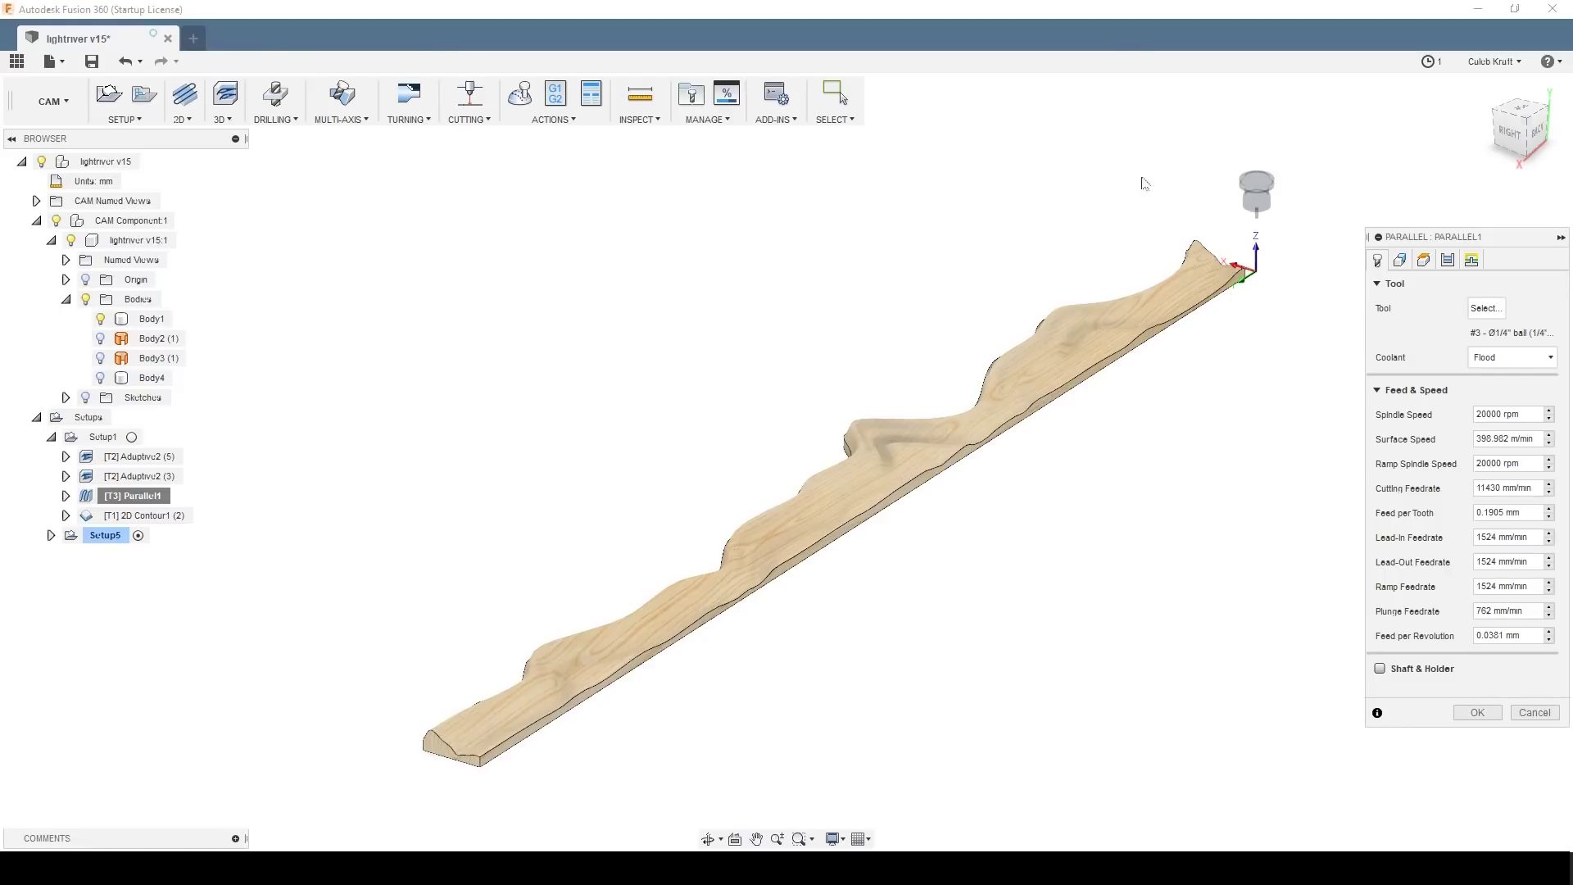
left_click(1526, 709)
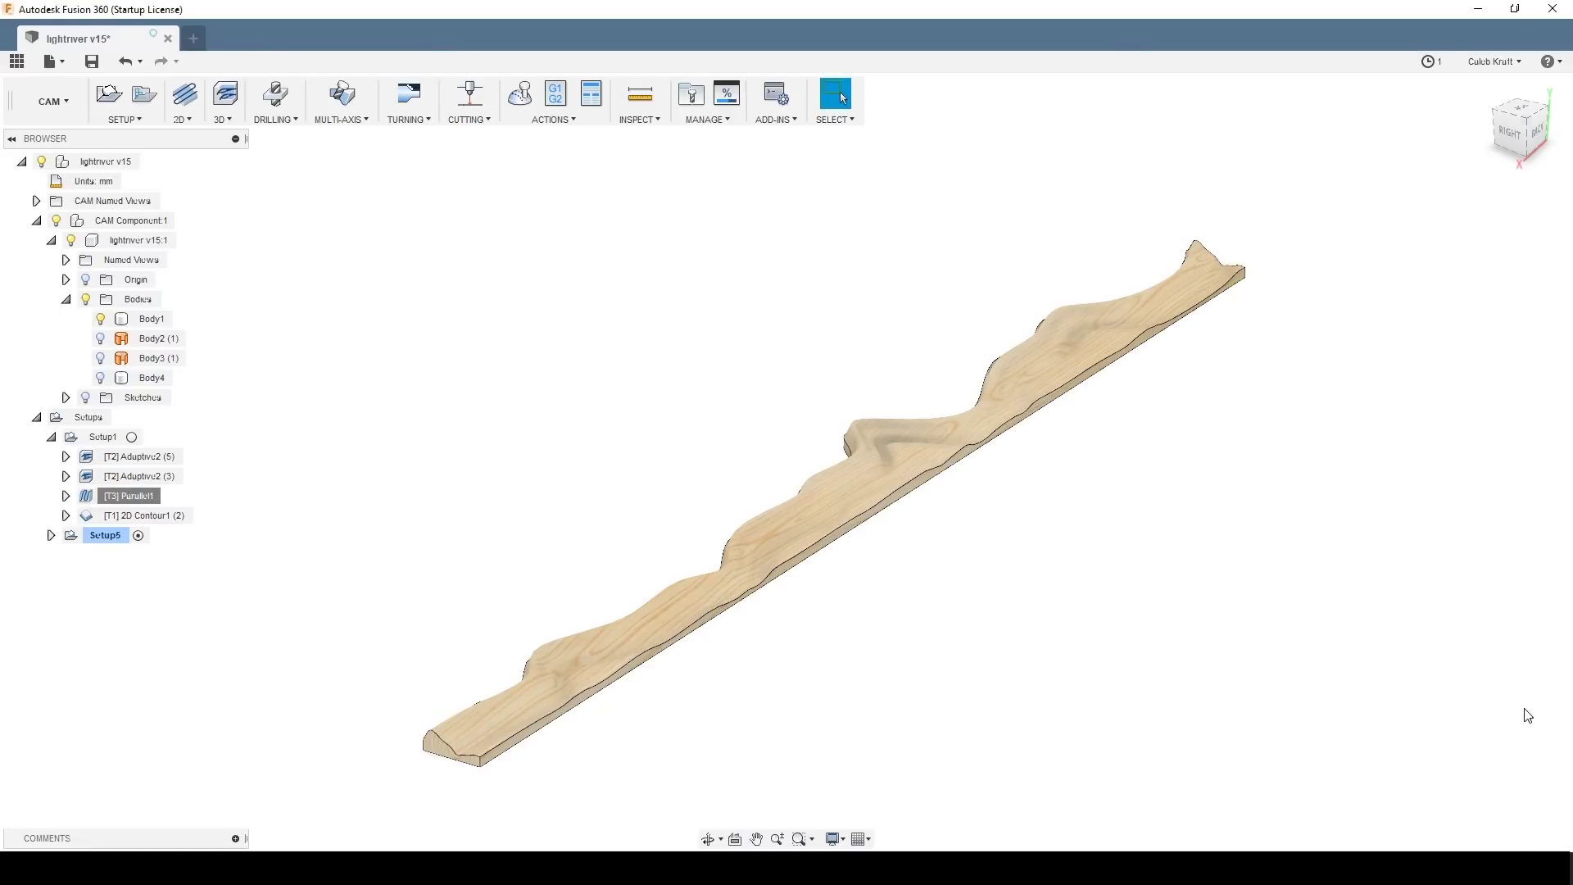
left_click(131, 496)
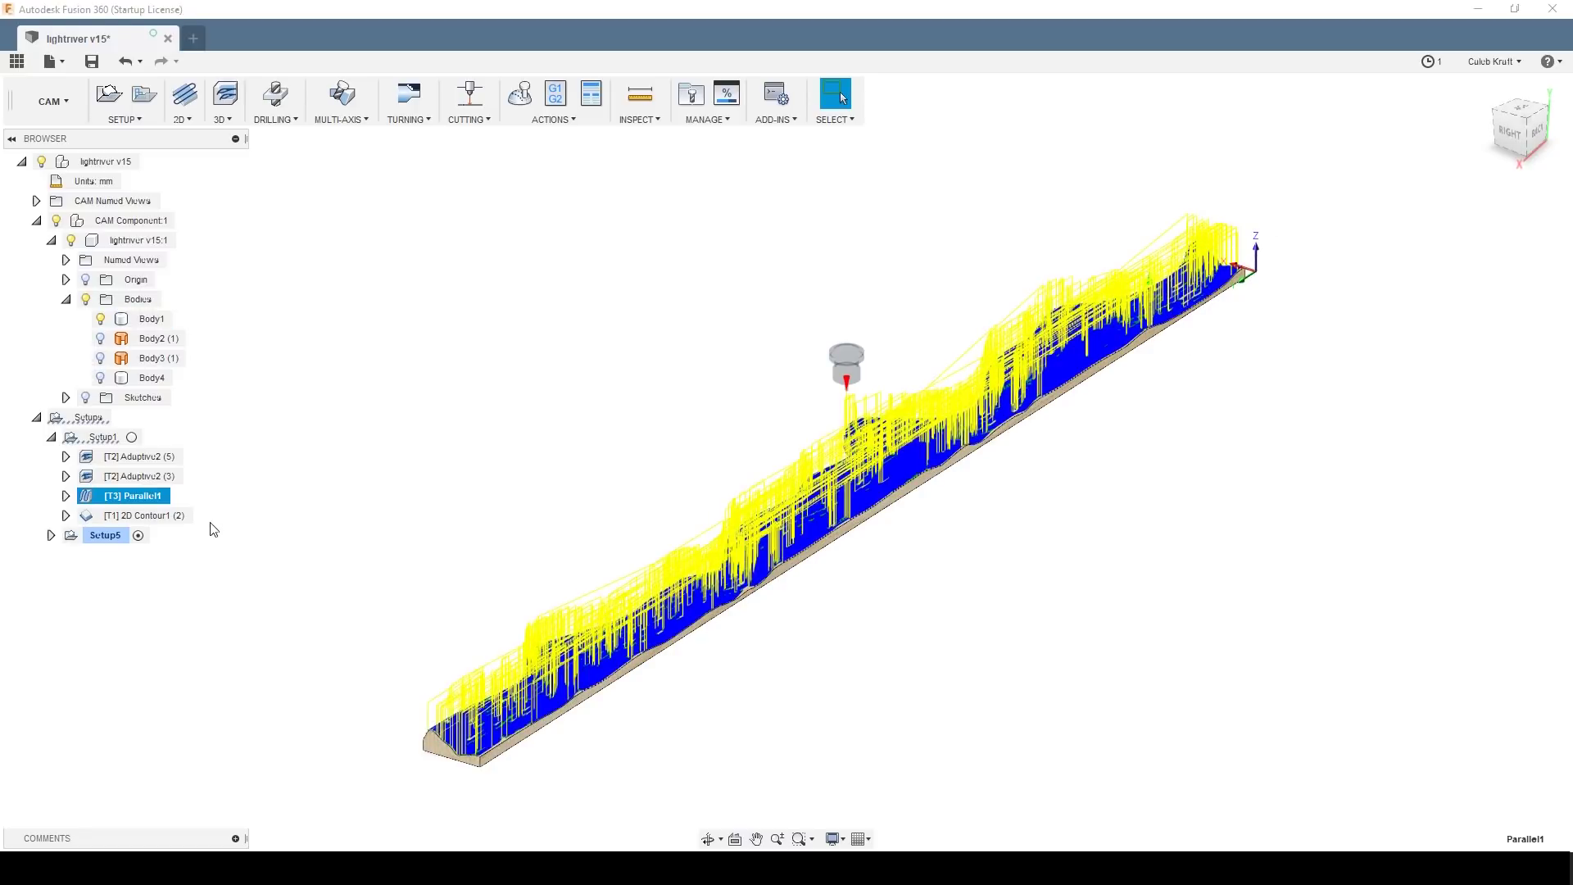
Step: Examine the 2D Contour1 (2) toolpath around the board's outline close up and as a whole
left_click(157, 517)
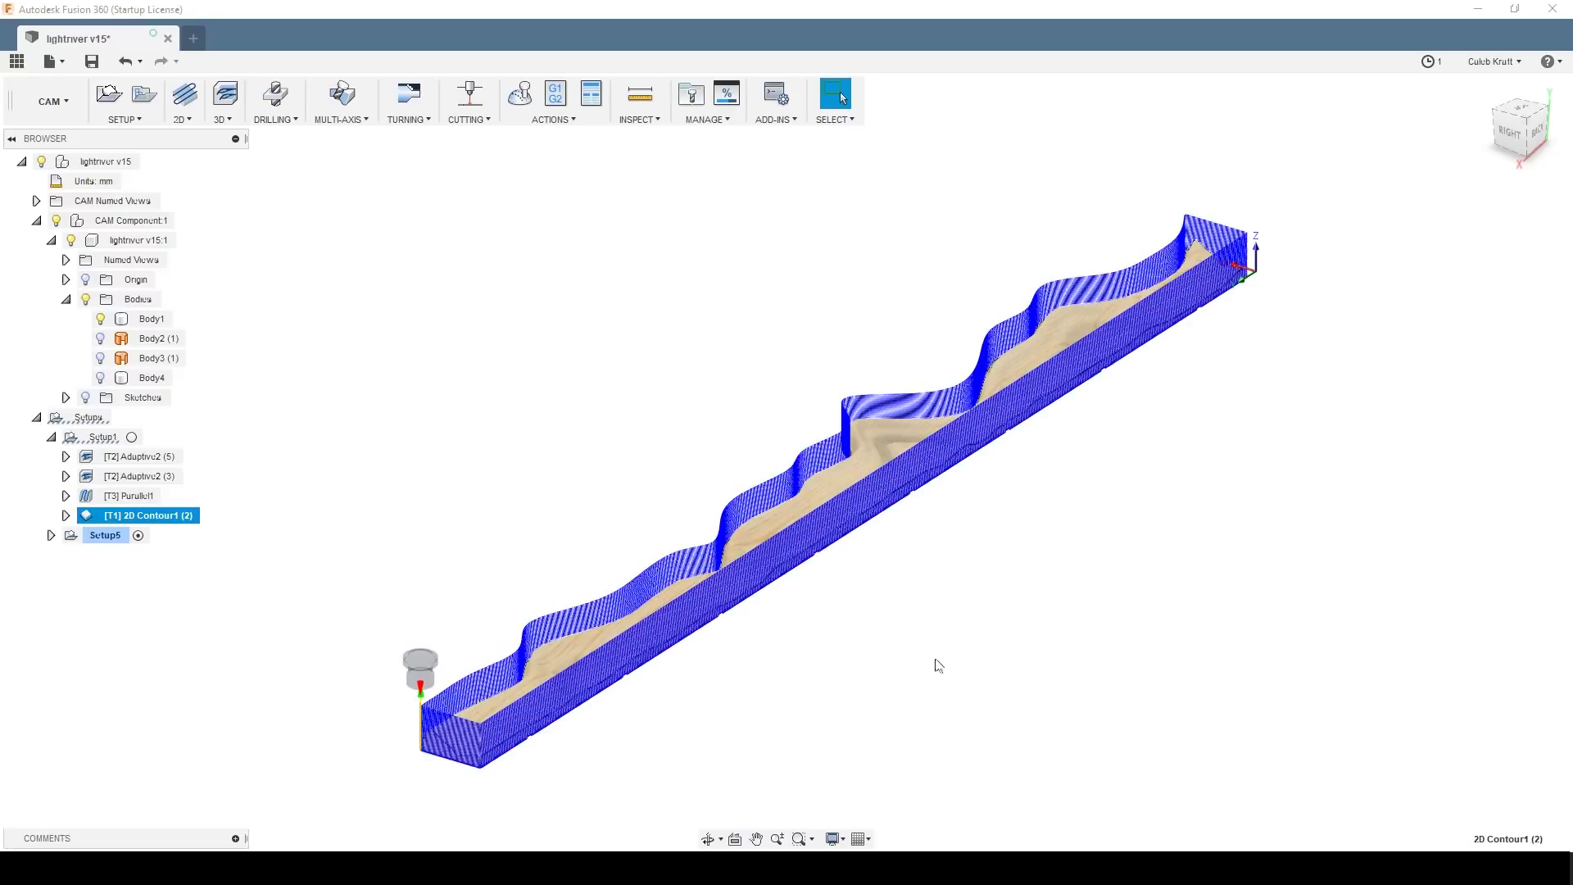
scroll(861, 586, "up", 6)
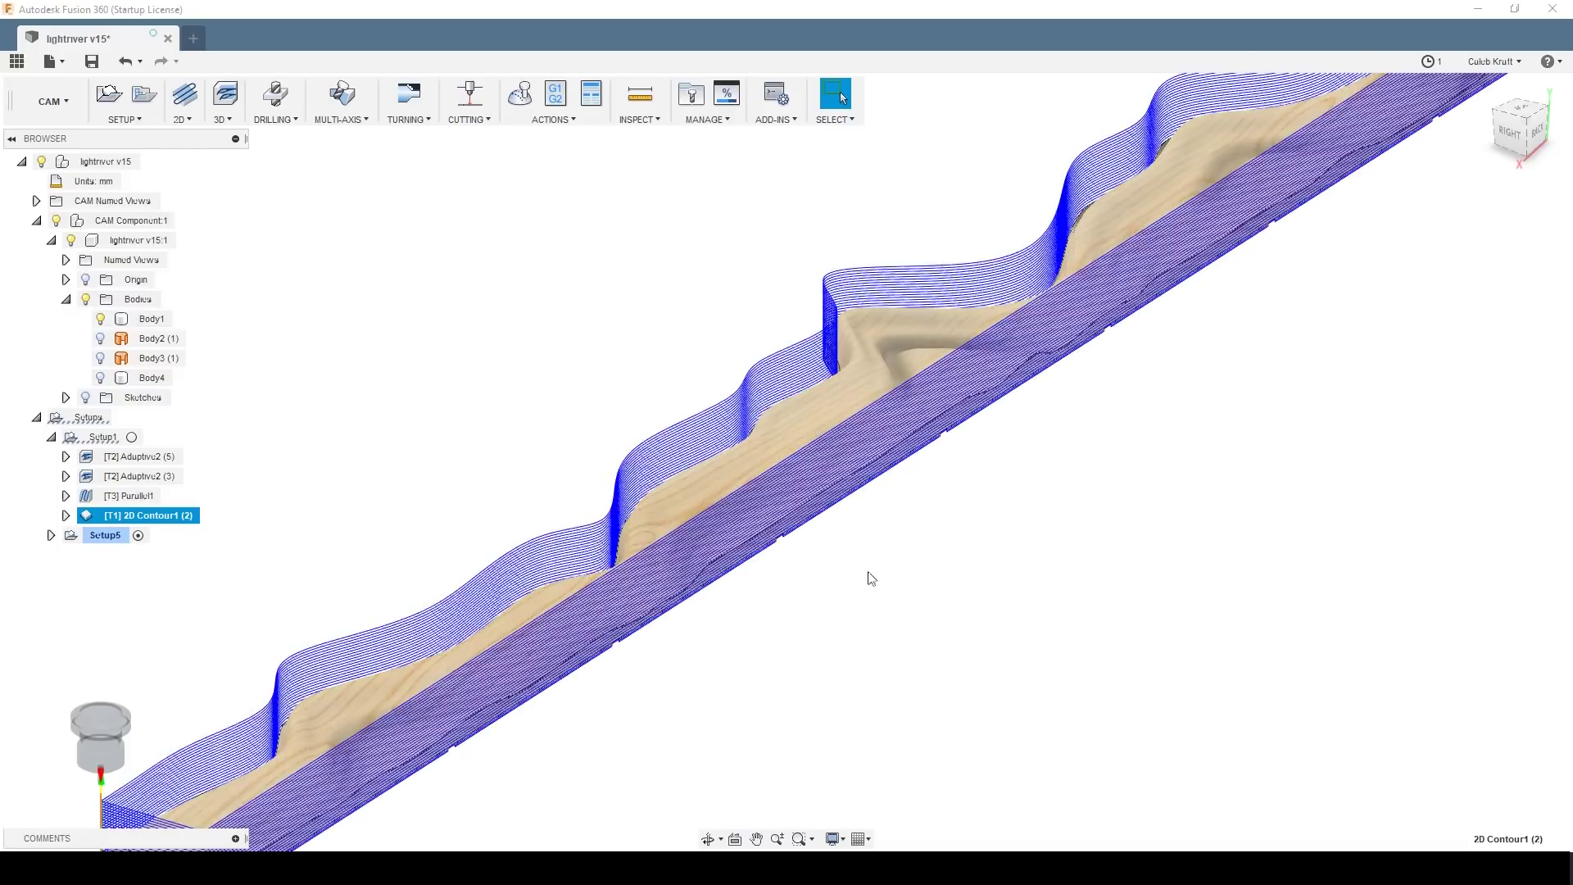
scroll(835, 543, "down", 8)
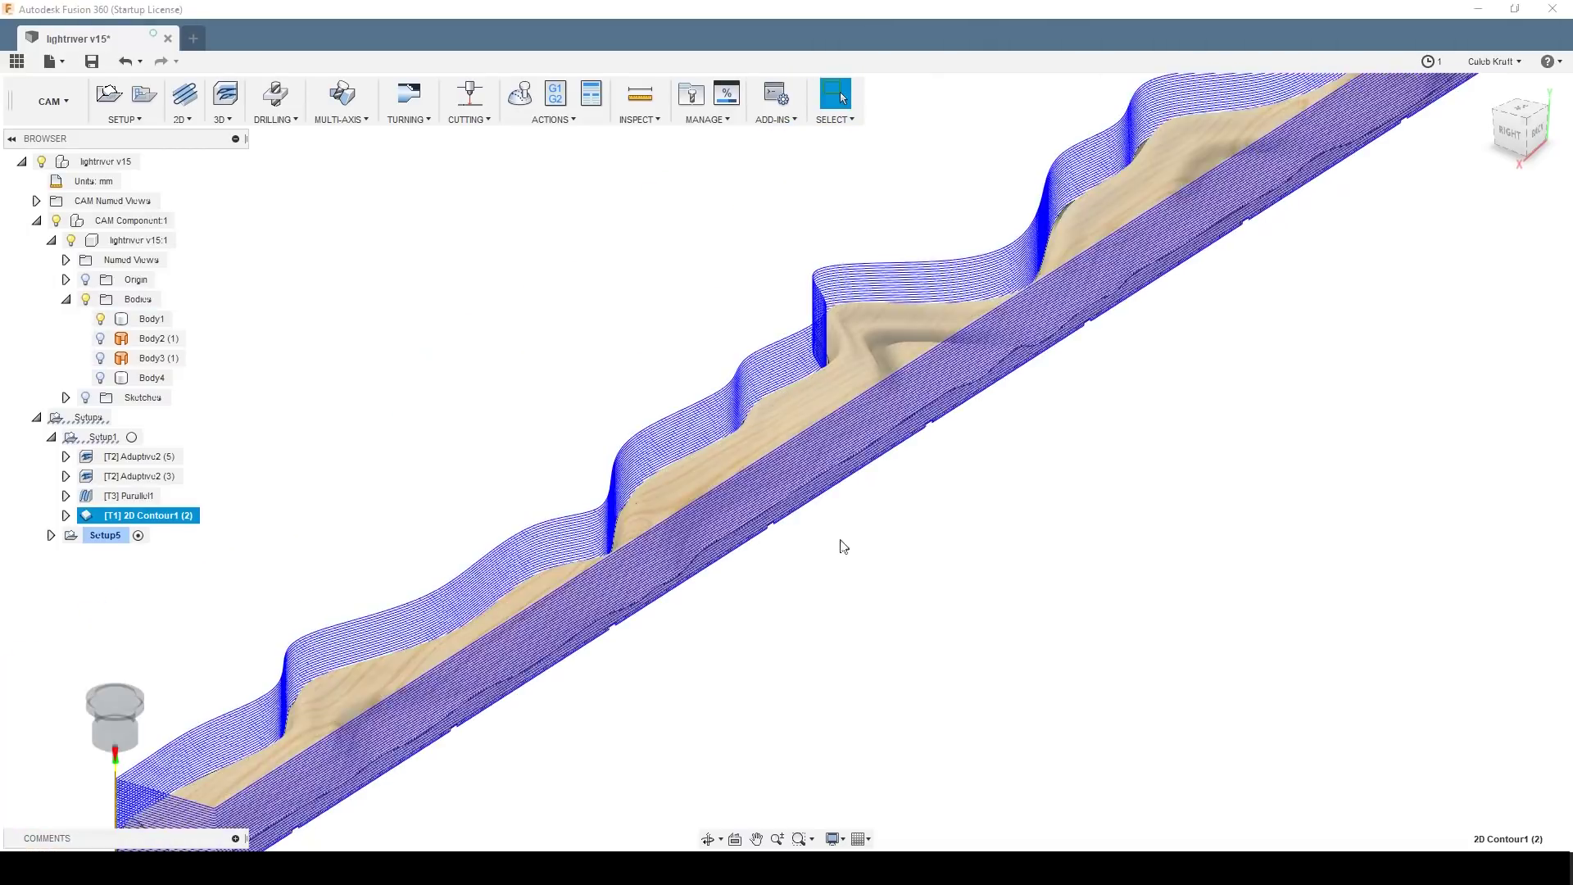
scroll(817, 549, "up", 5)
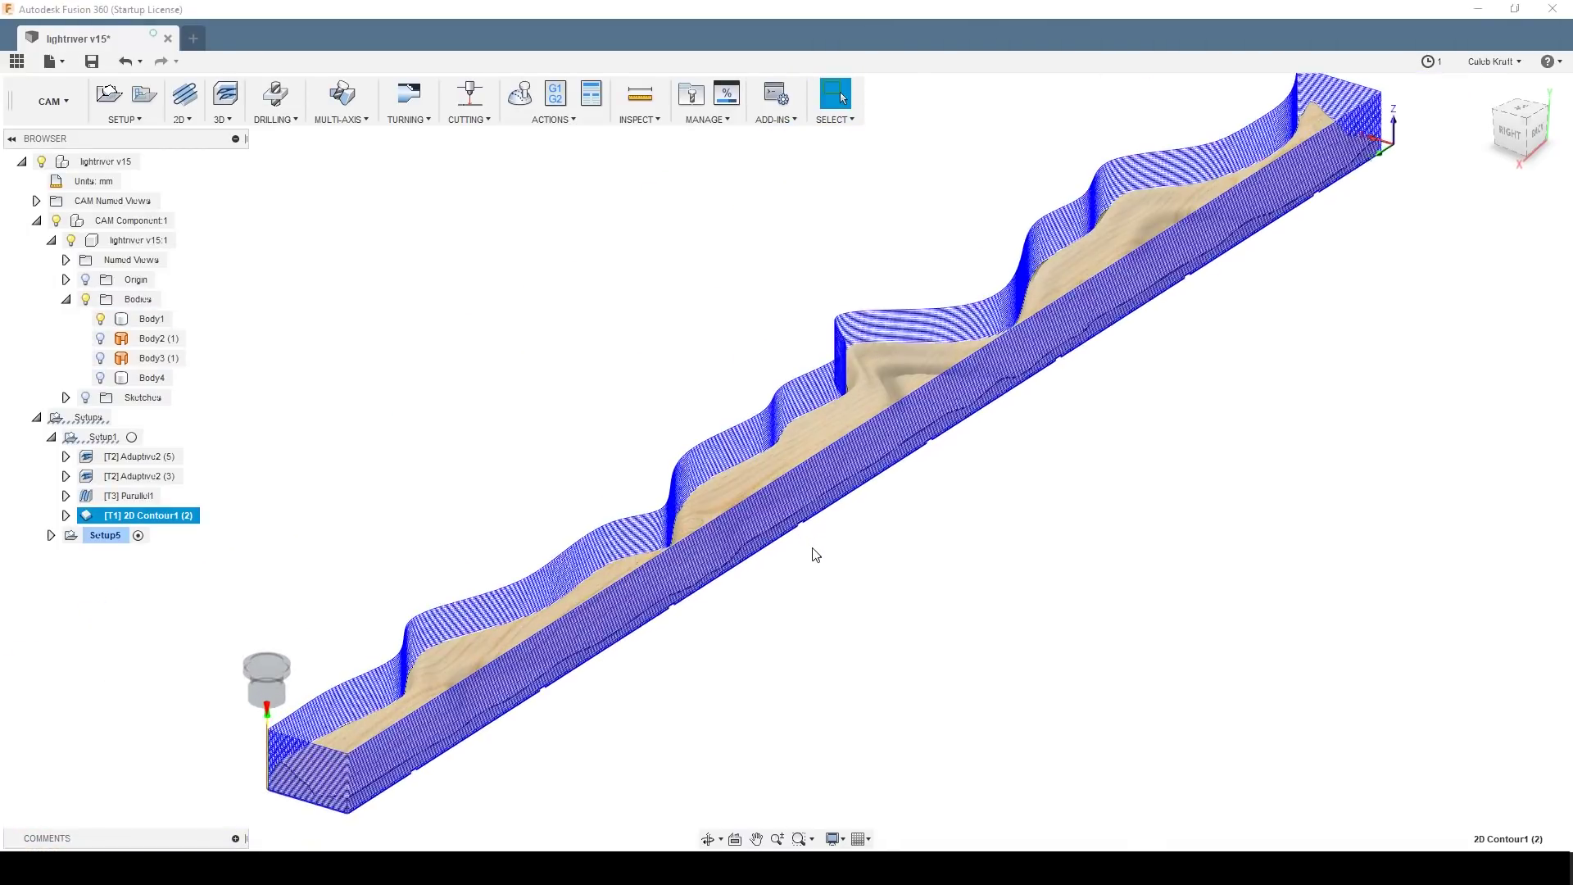
left_click(925, 571)
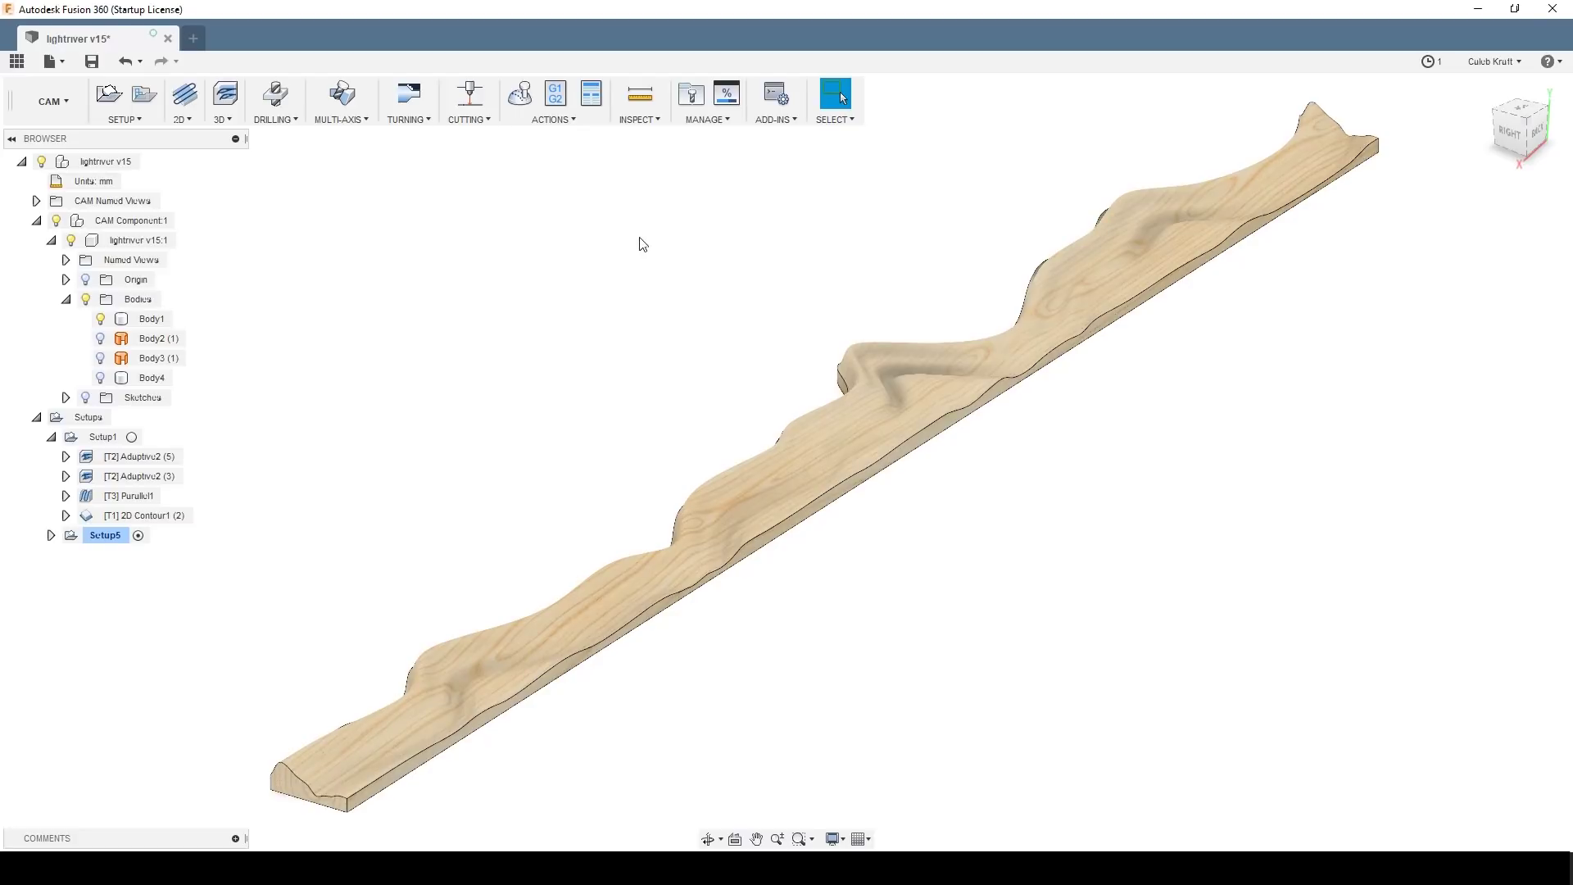
Step: Open the machining simulation with the toolpath display off and the stock display on, and close it after viewing
left_click(524, 97)
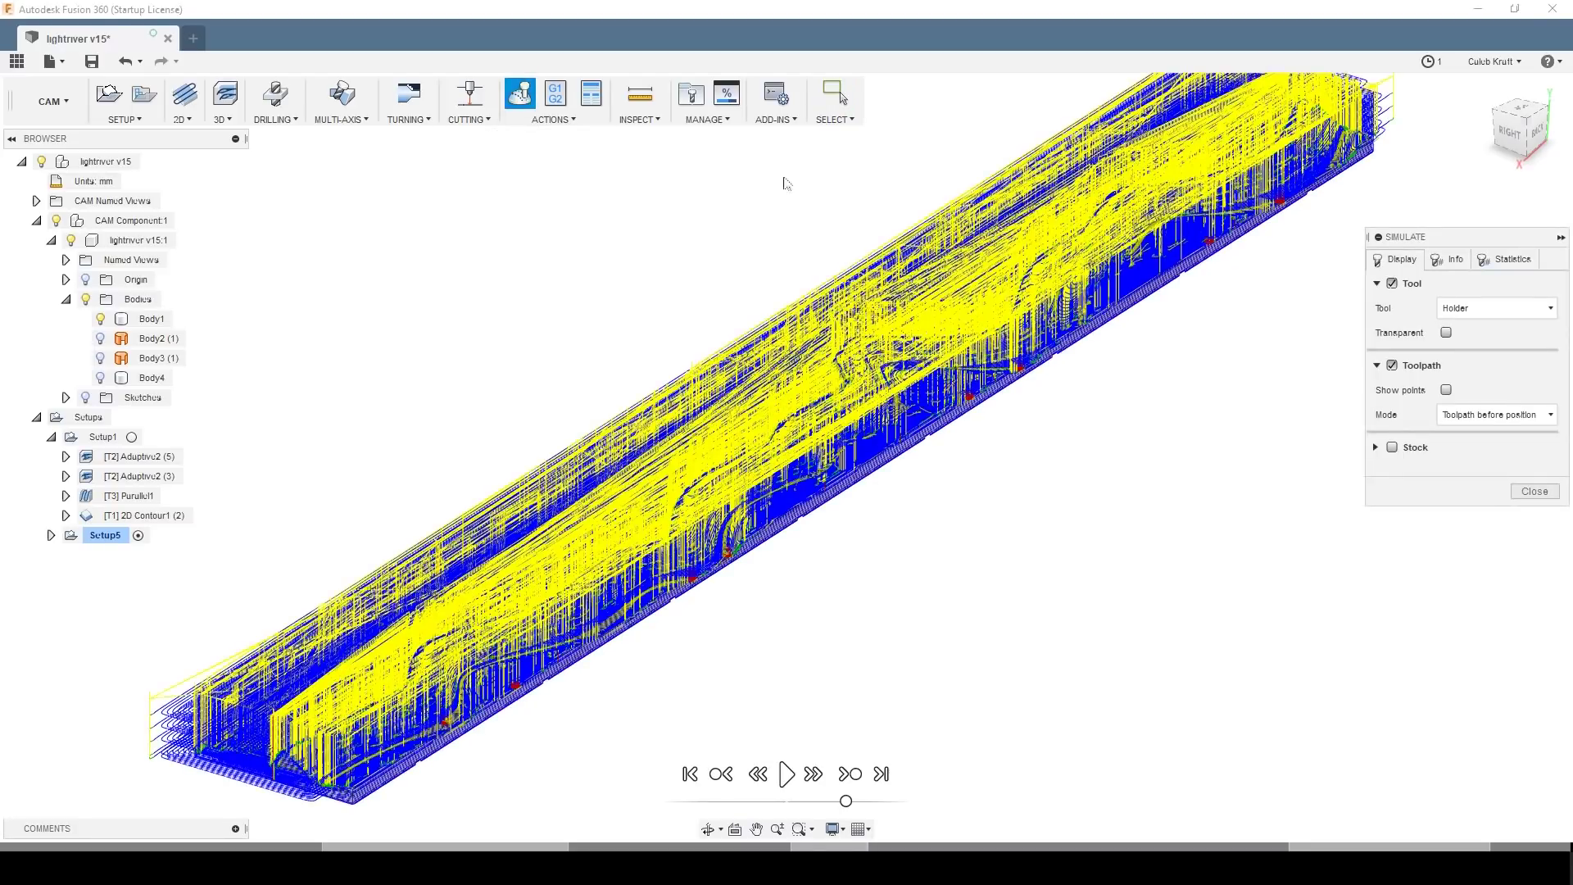
left_click(1392, 366)
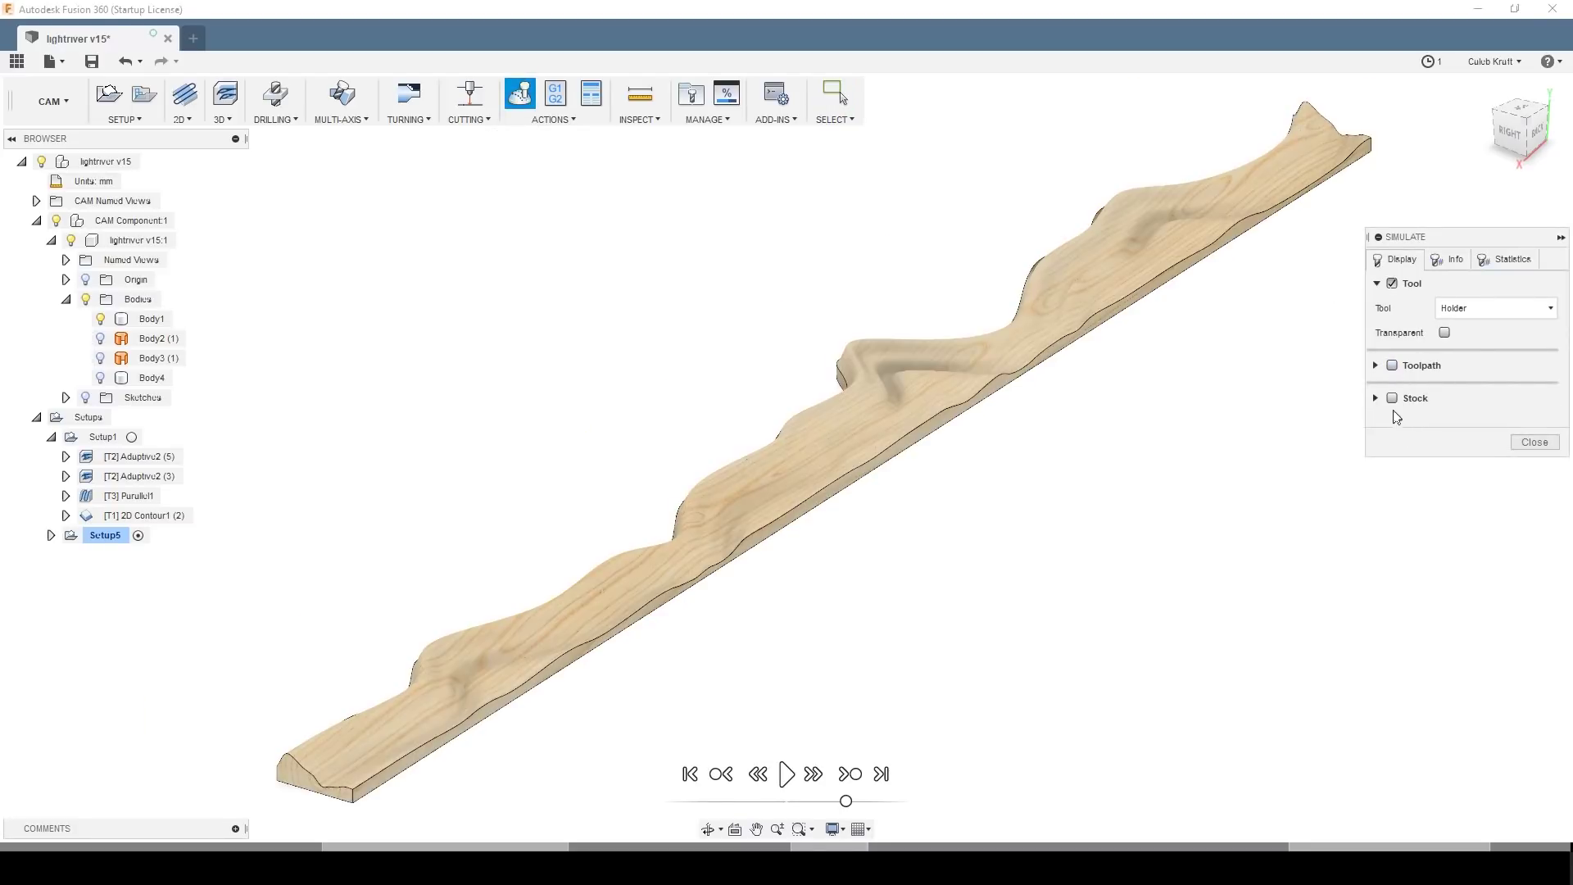
left_click(1392, 398)
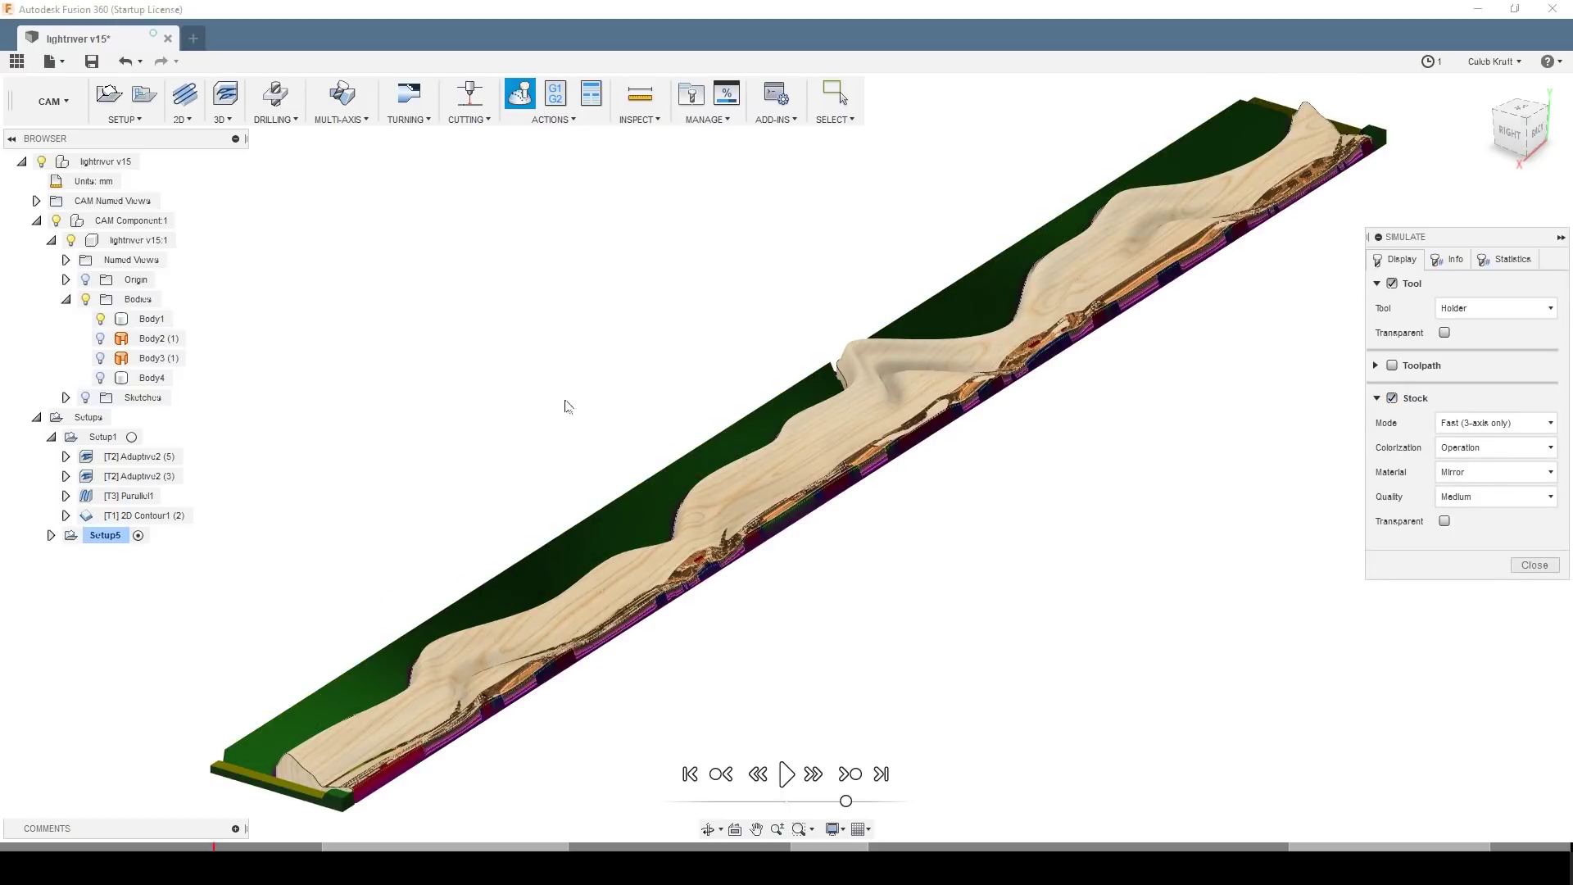
left_click(1534, 565)
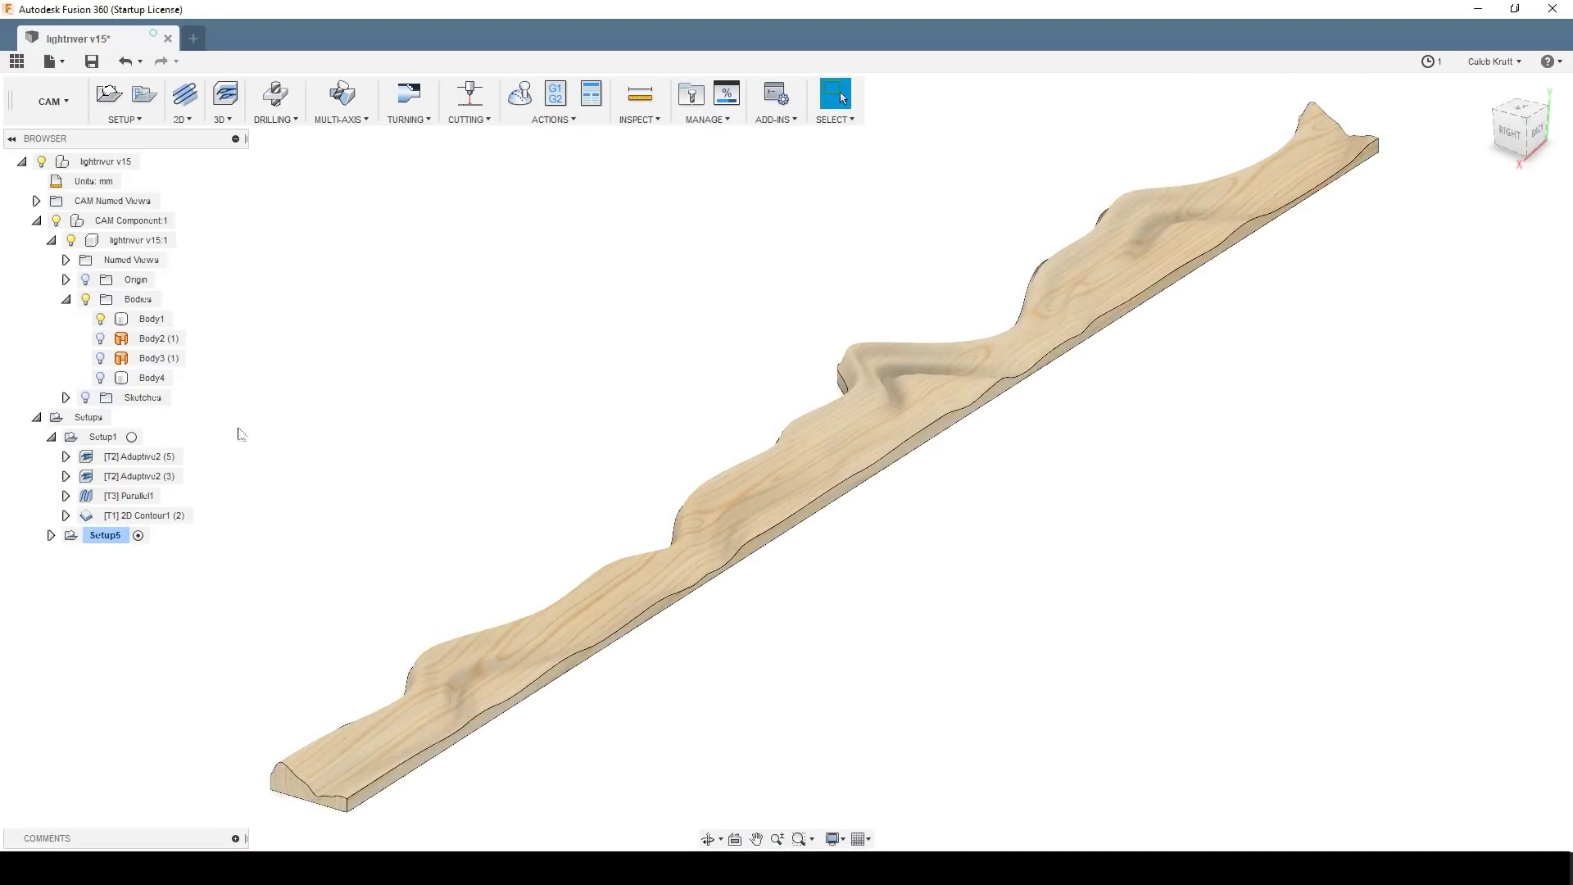
Step: Play the Setup1 machining simulation on the stock at increased speed and close it
left_click(98, 438)
left_click(521, 96)
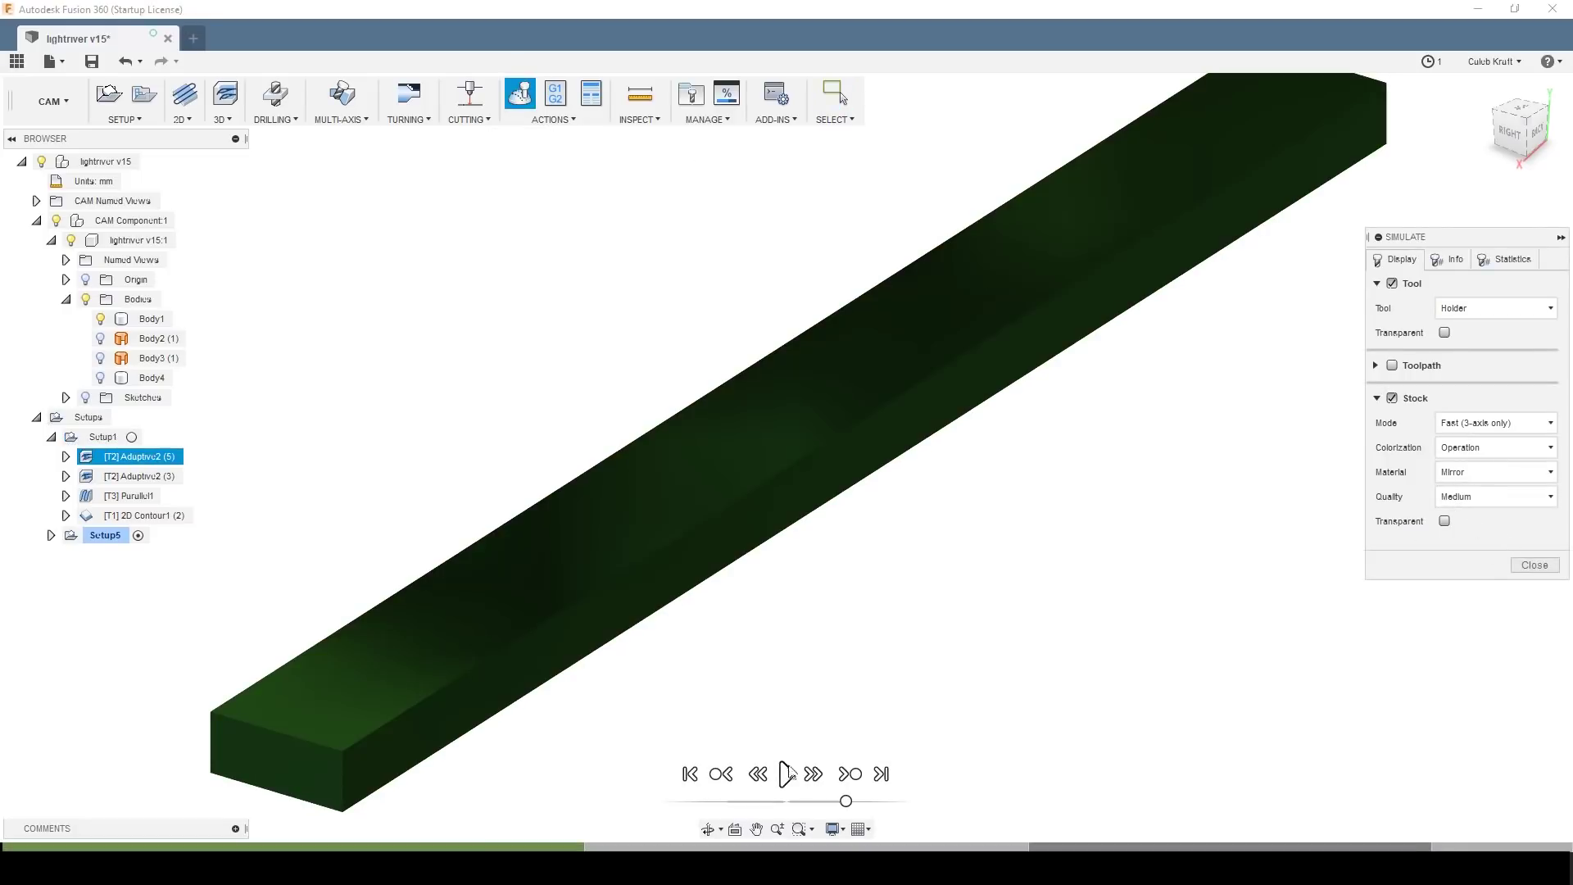
left_click(787, 774)
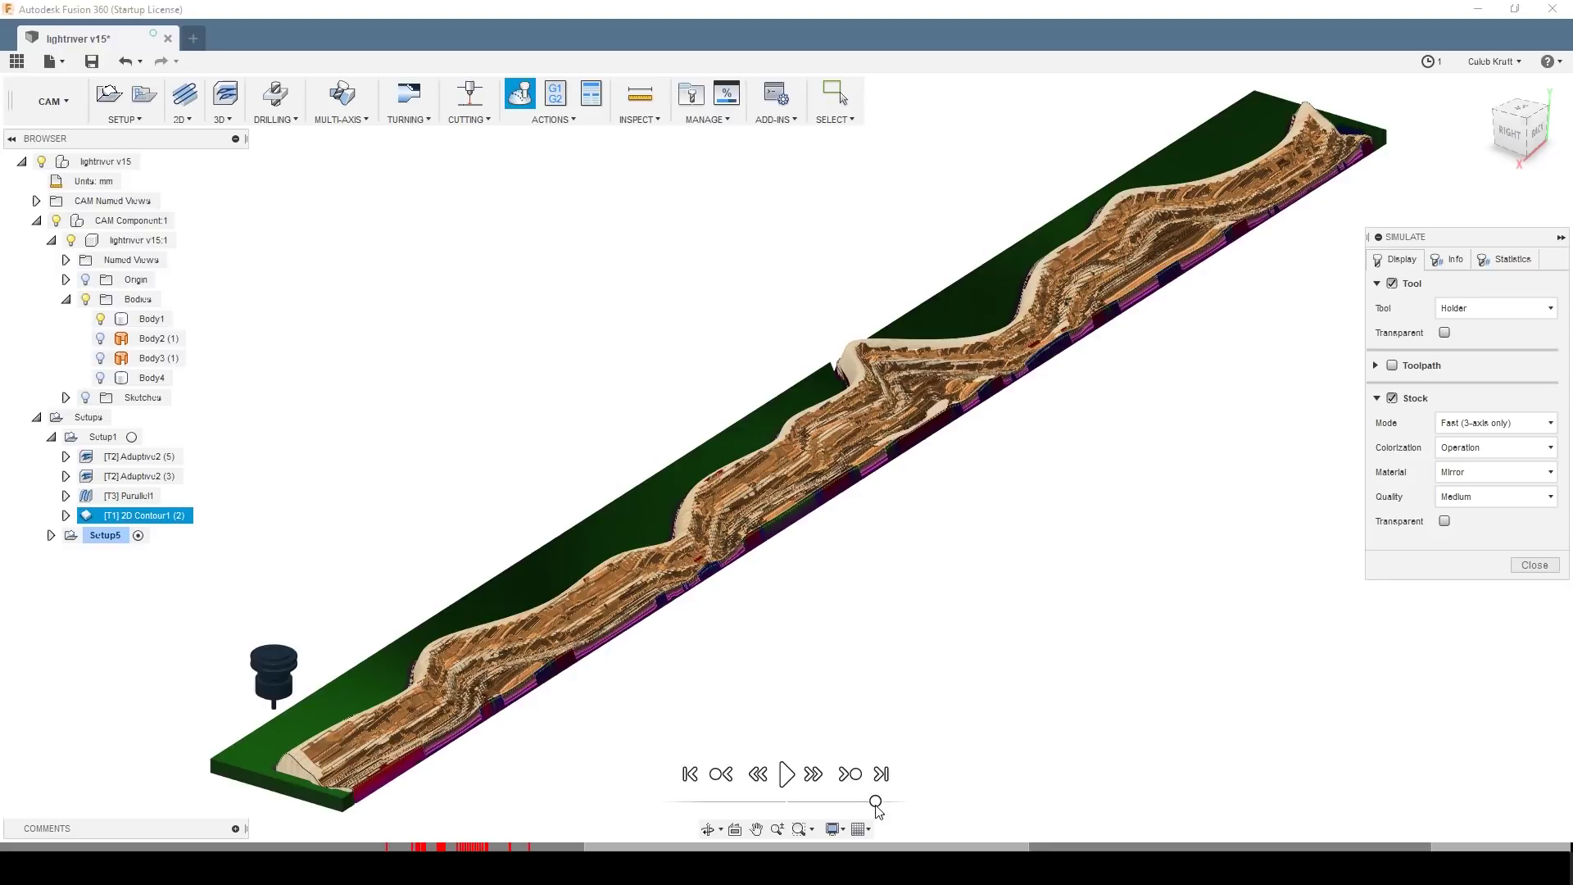
mouse_move(876, 807)
left_mouse_down()
mouse_move(892, 803)
mouse_move(867, 796)
left_mouse_up()
left_click(1544, 565)
left_click(951, 586)
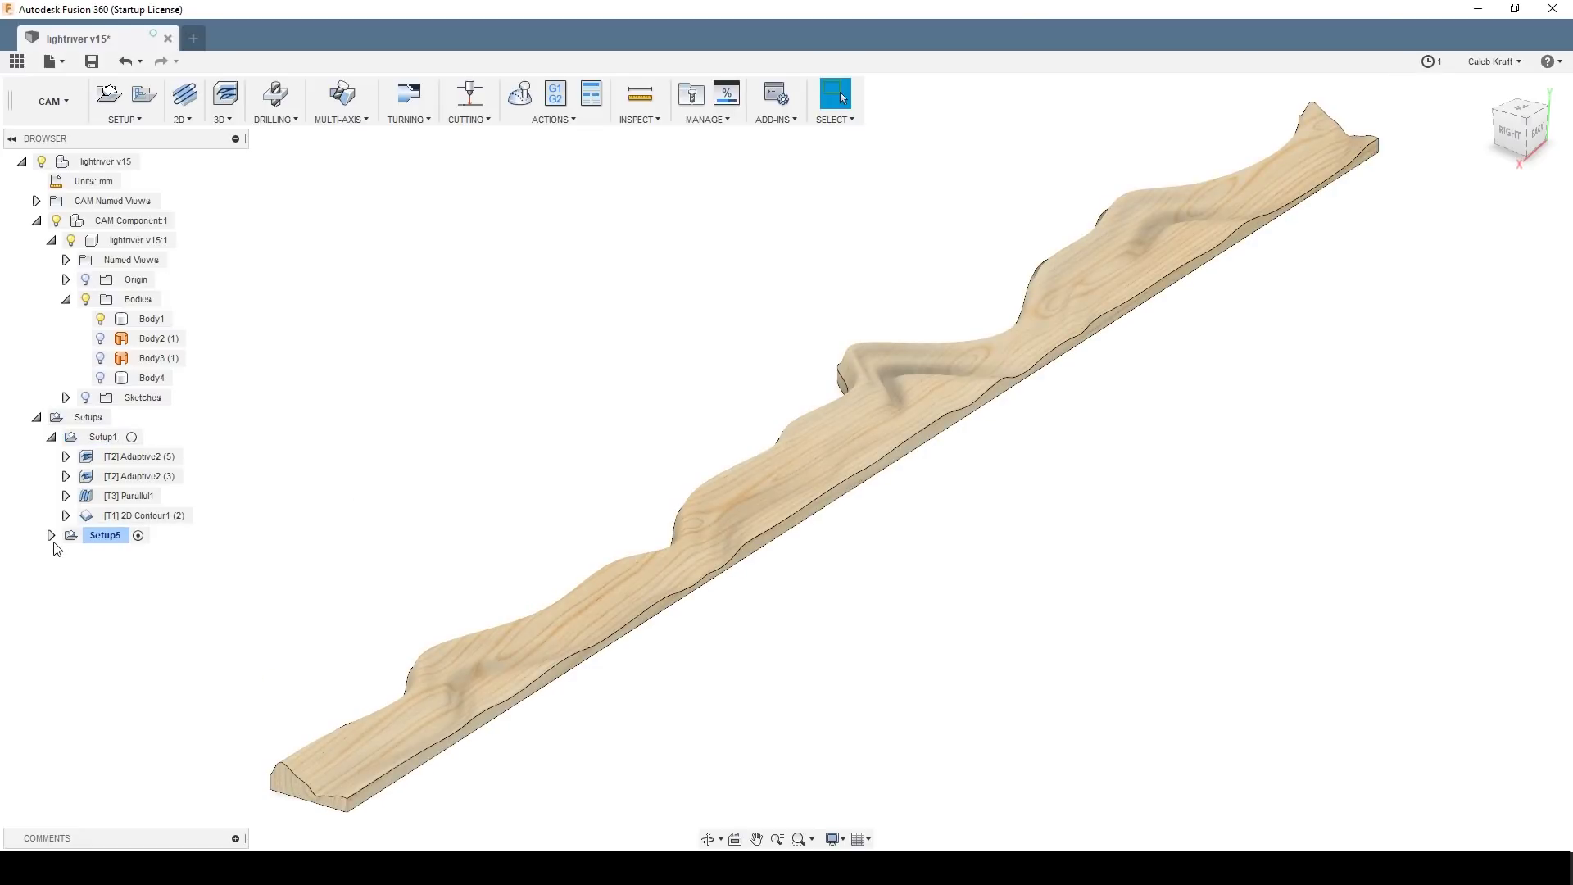
middle_click_drag(517, 543, 538, 492)
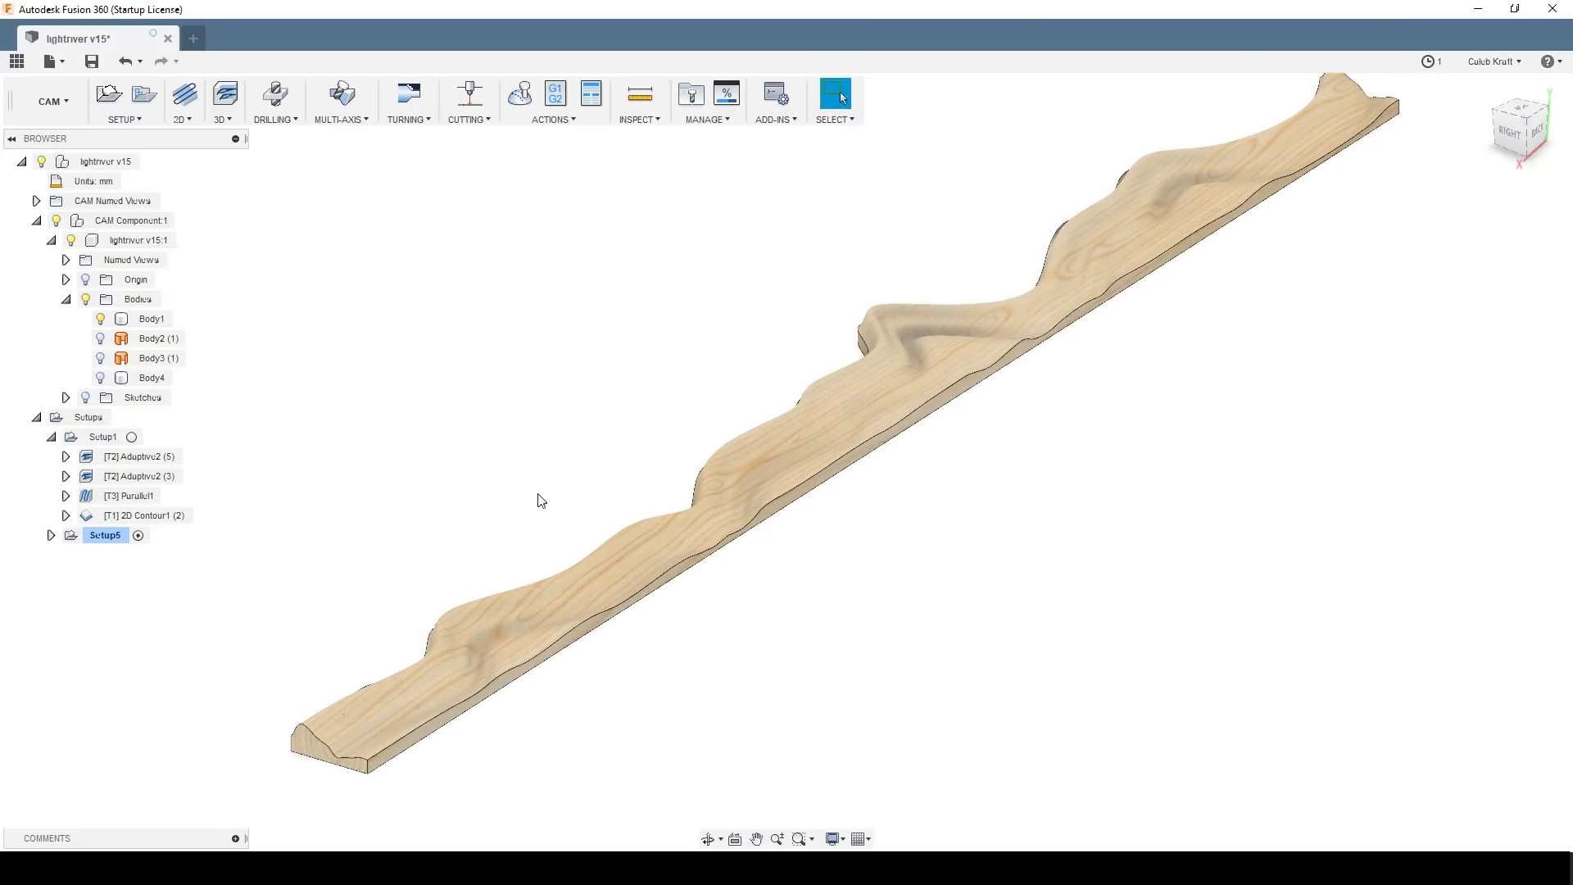
left_click(924, 384)
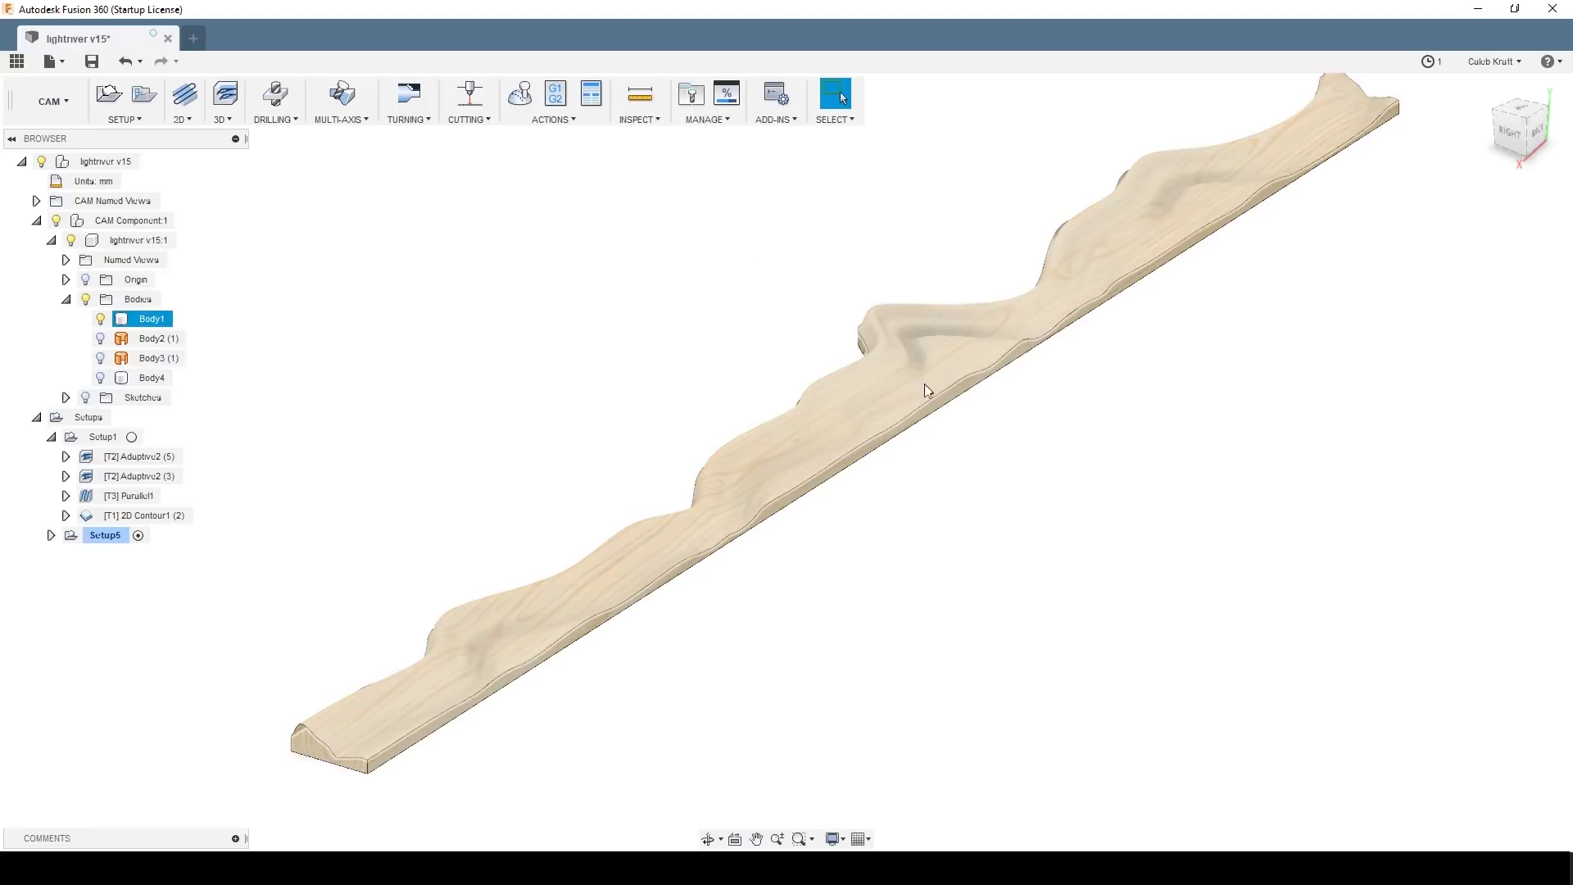
left_click(986, 305)
left_click(997, 320)
left_click(962, 315)
left_click(961, 314)
left_click(286, 553)
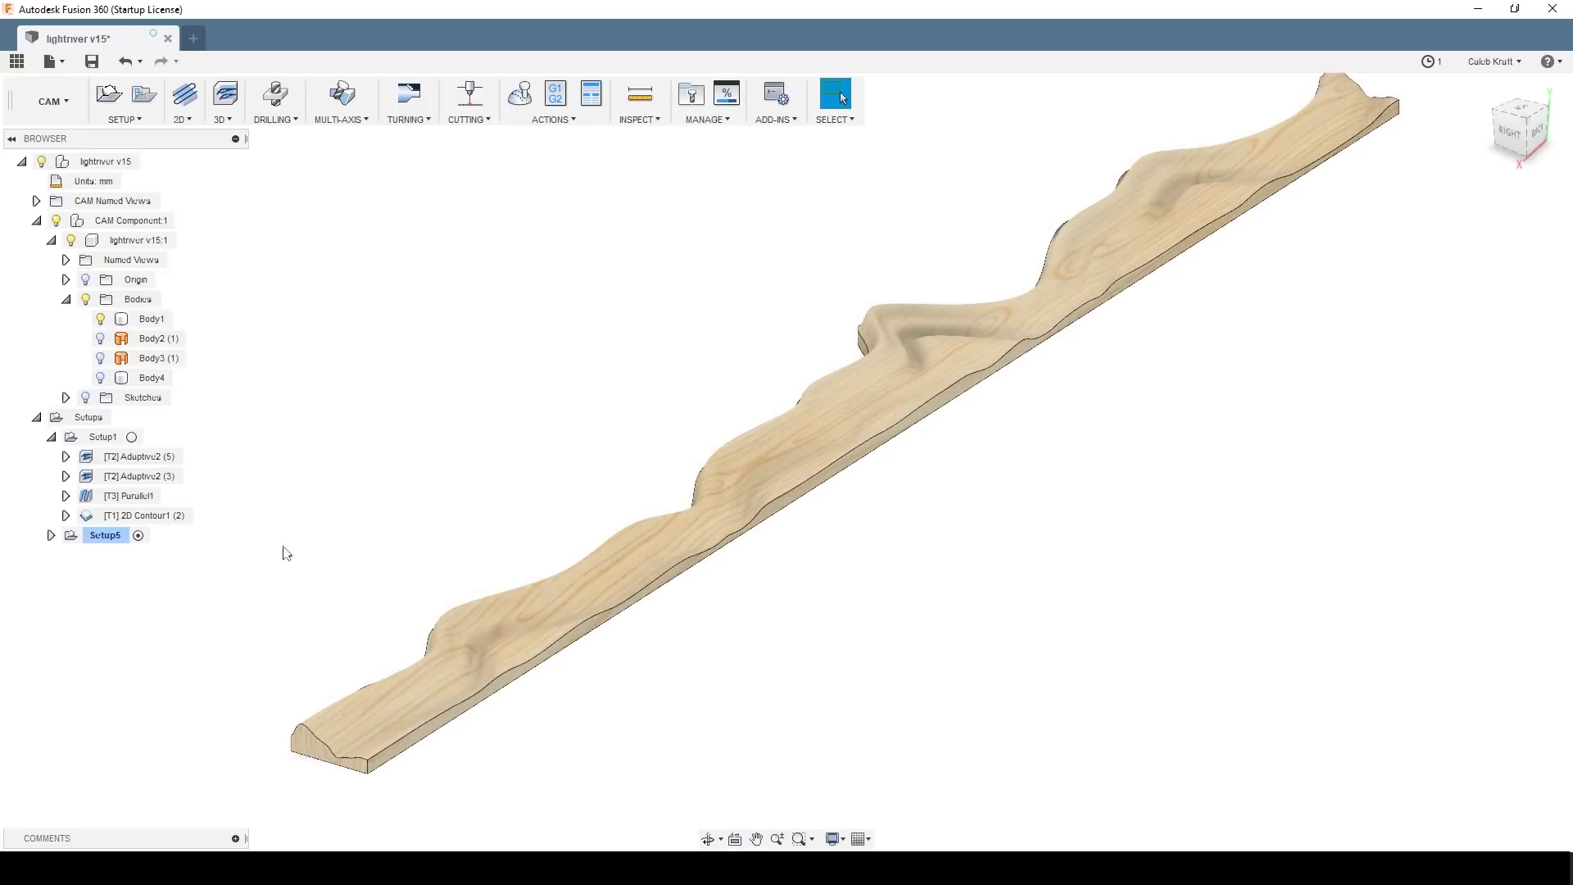
left_click(827, 442)
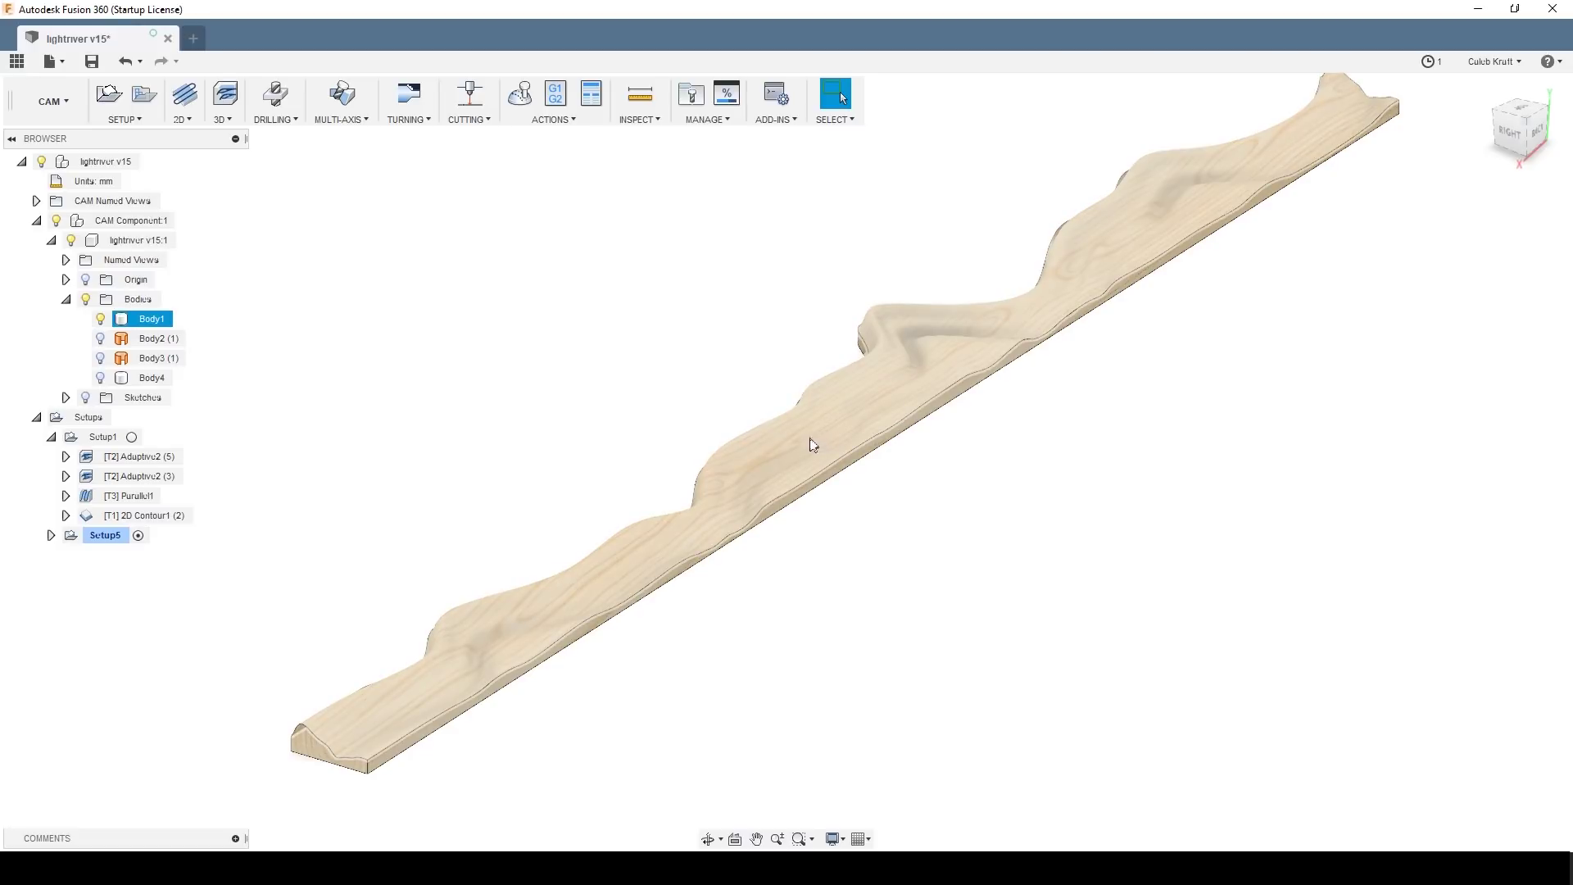
left_click(606, 469)
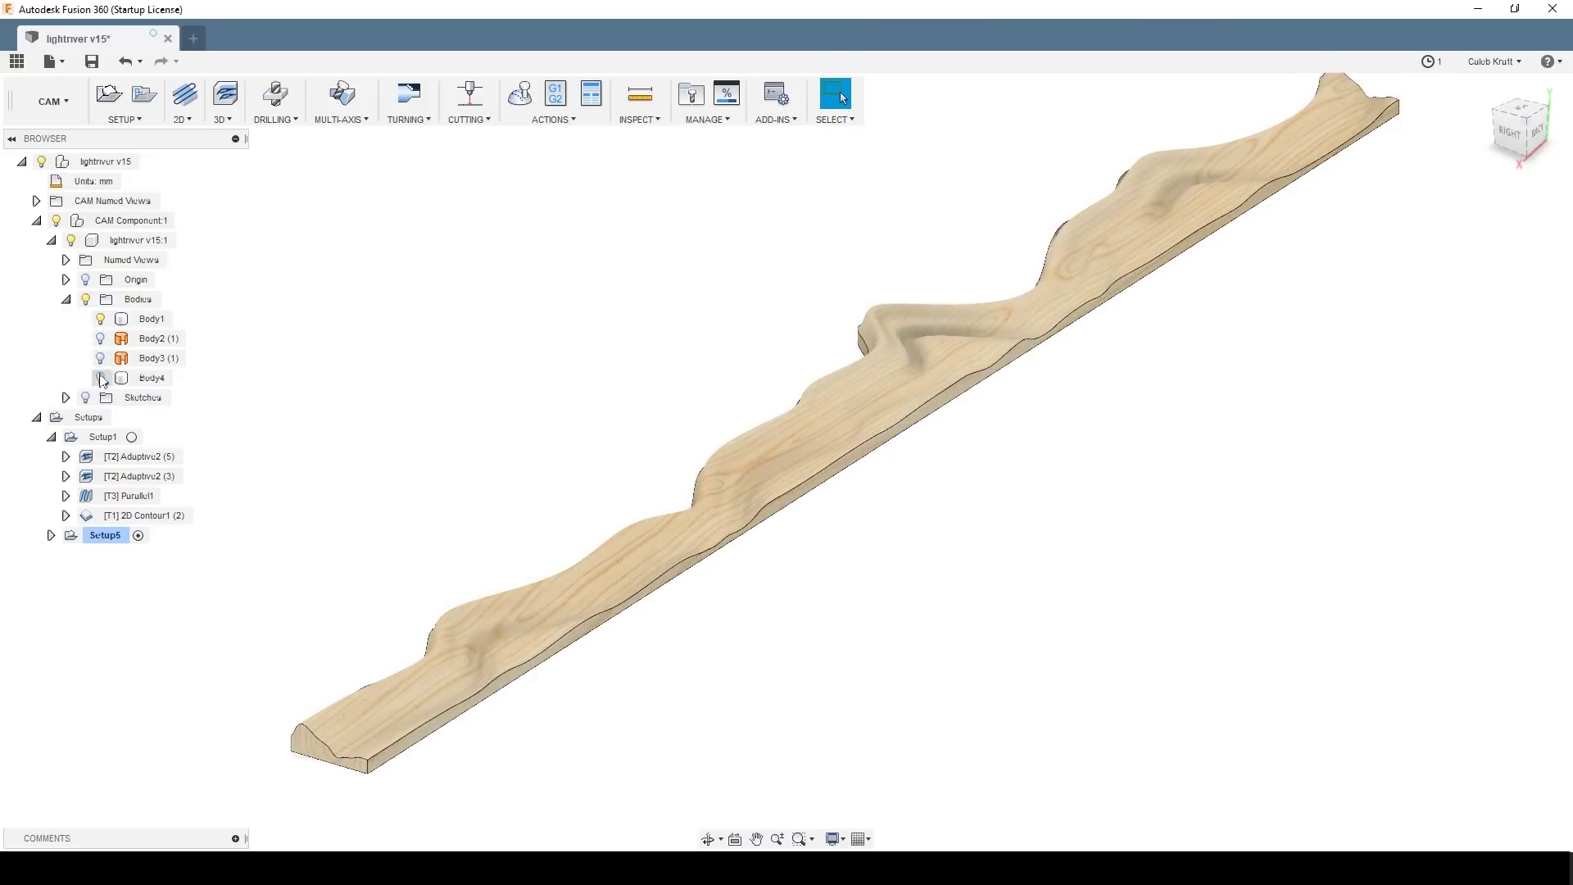
Step: Show Body4 in place of Body1 and expand Setup5 to list its operations
left_click(100, 318)
left_click(101, 319)
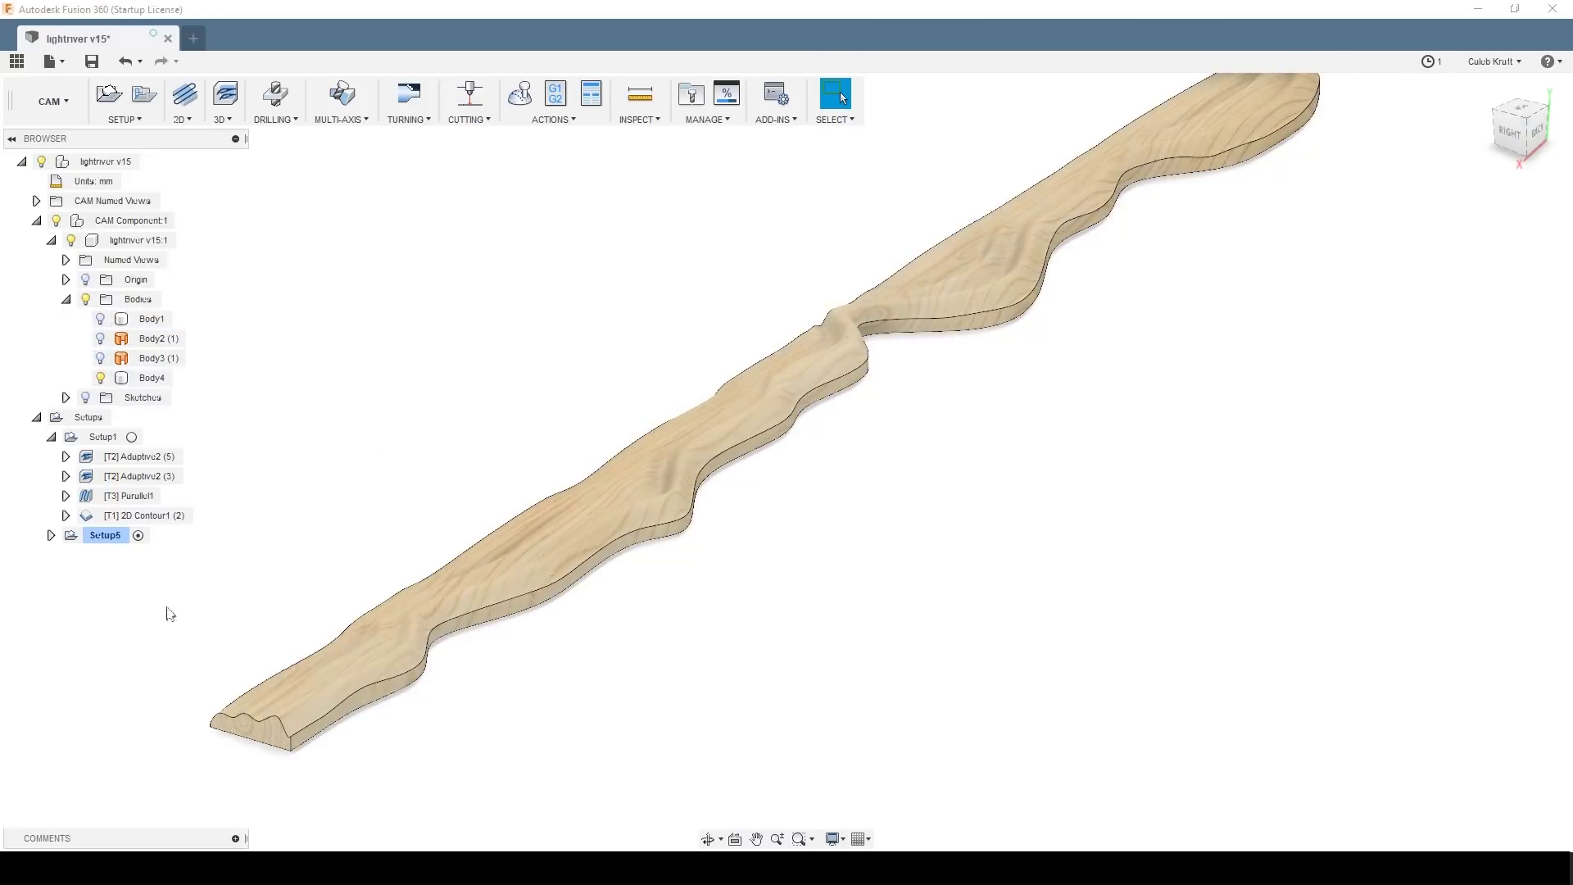
left_click(51, 535)
middle_click_drag(436, 478, 477, 514)
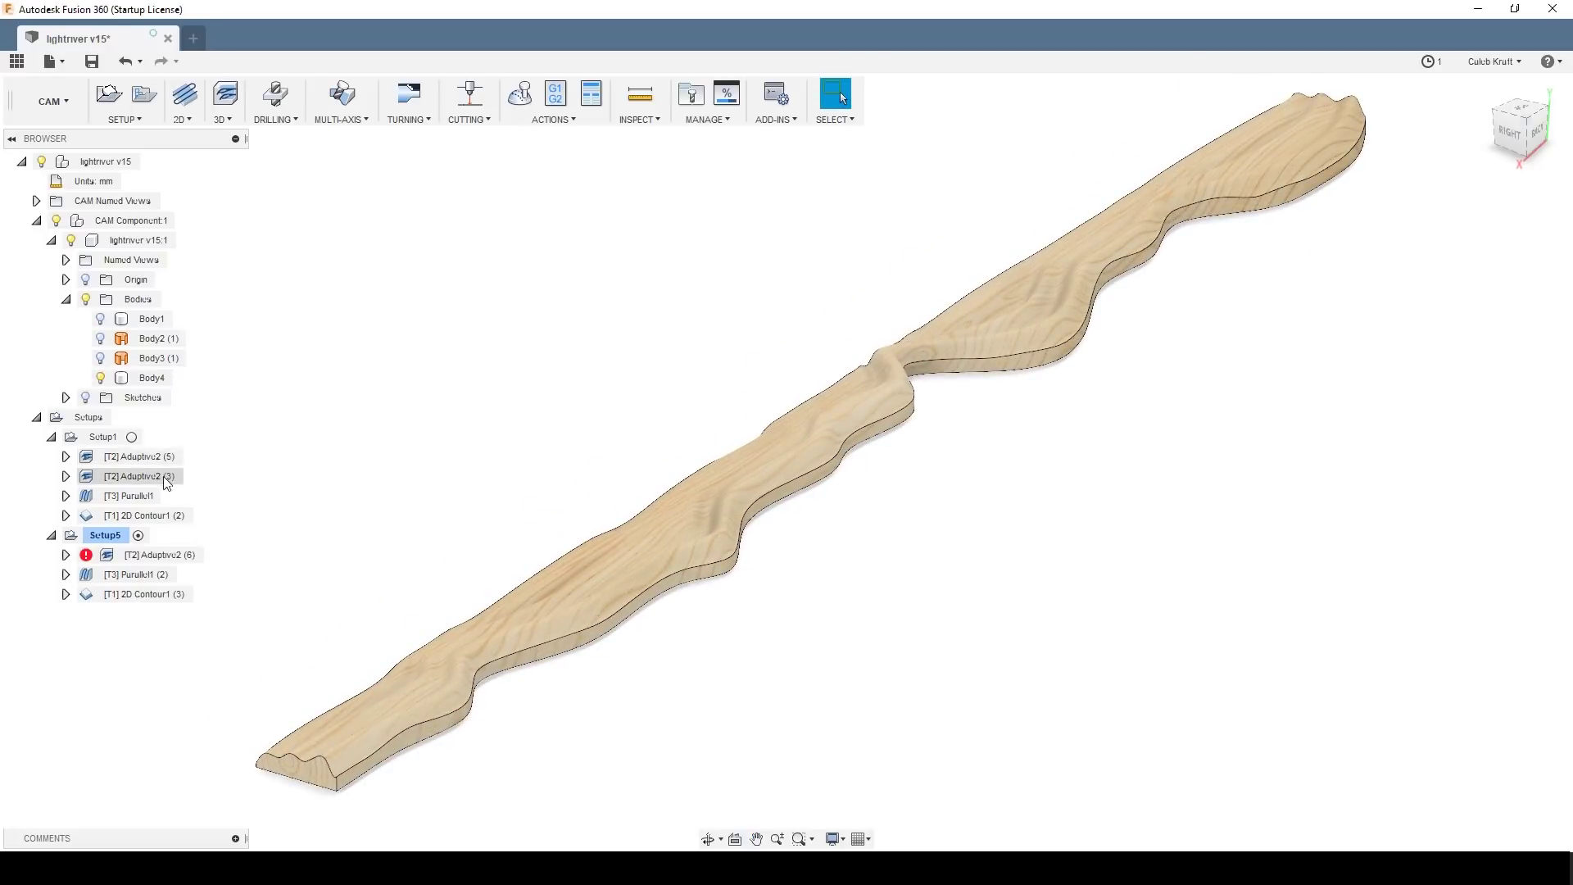
Step: Display Setup5's Adaptive2 (6) toolpath from the right side, and review the operation's height settings before cancelling the edit
left_click(176, 555)
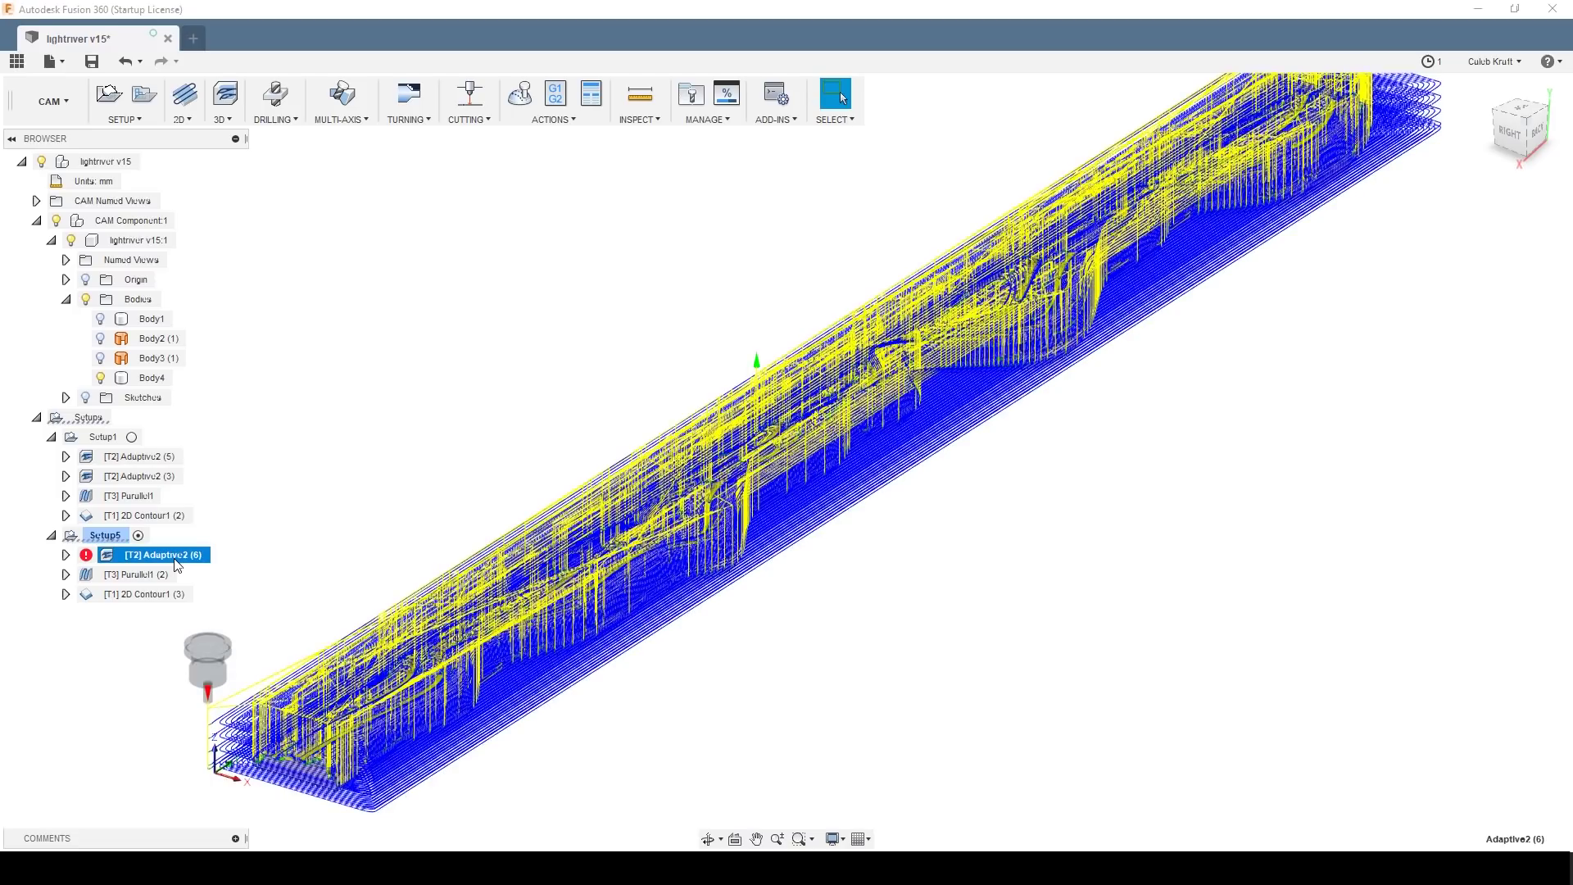
left_click(1509, 133)
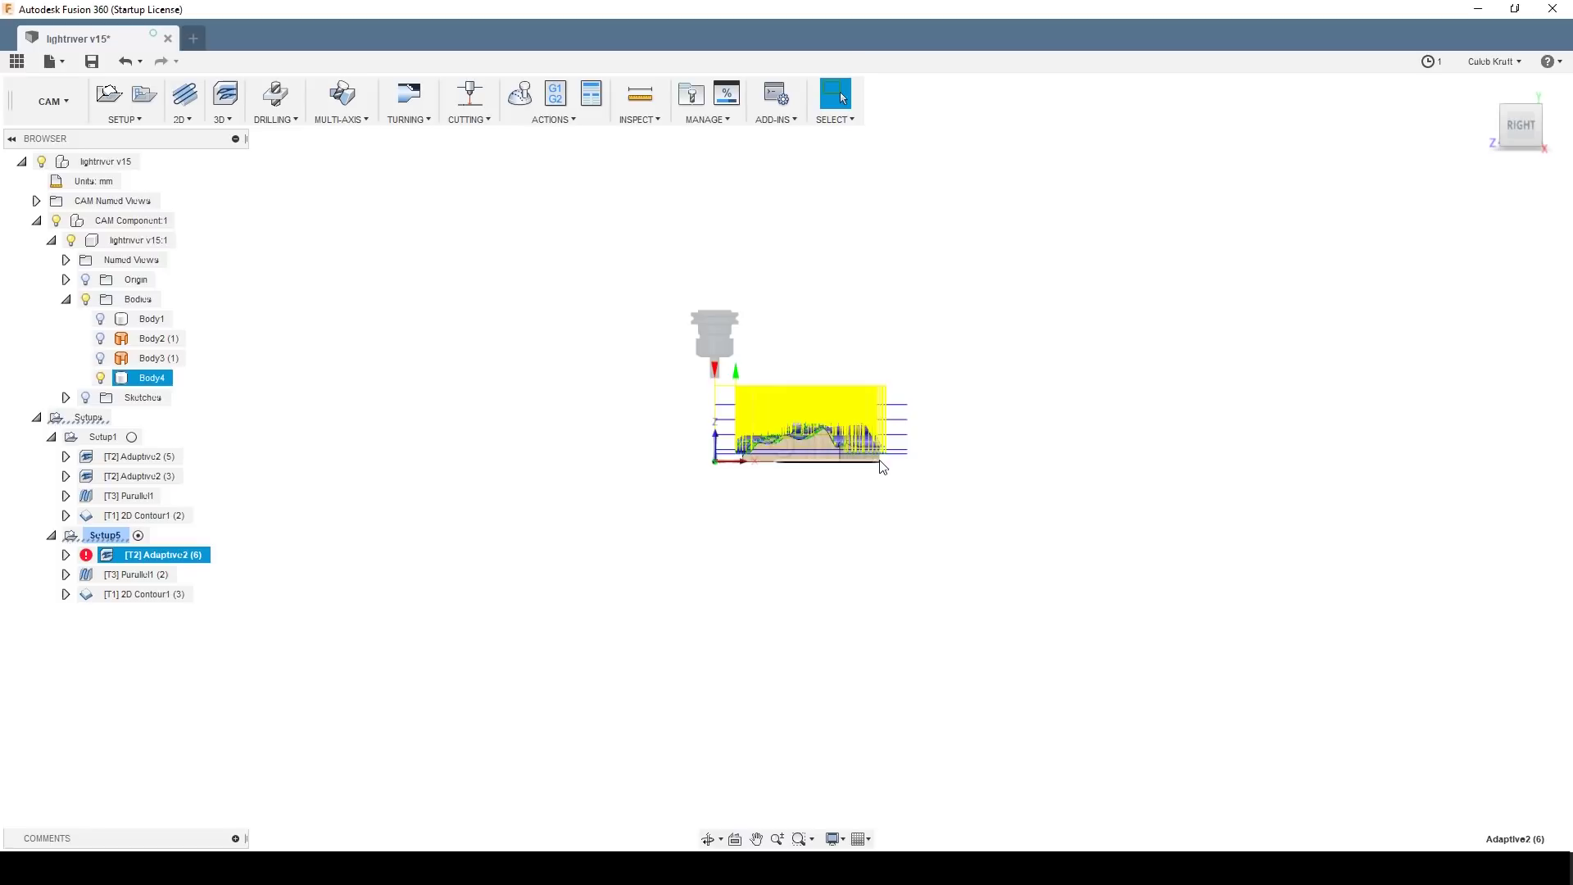
right_click(172, 556)
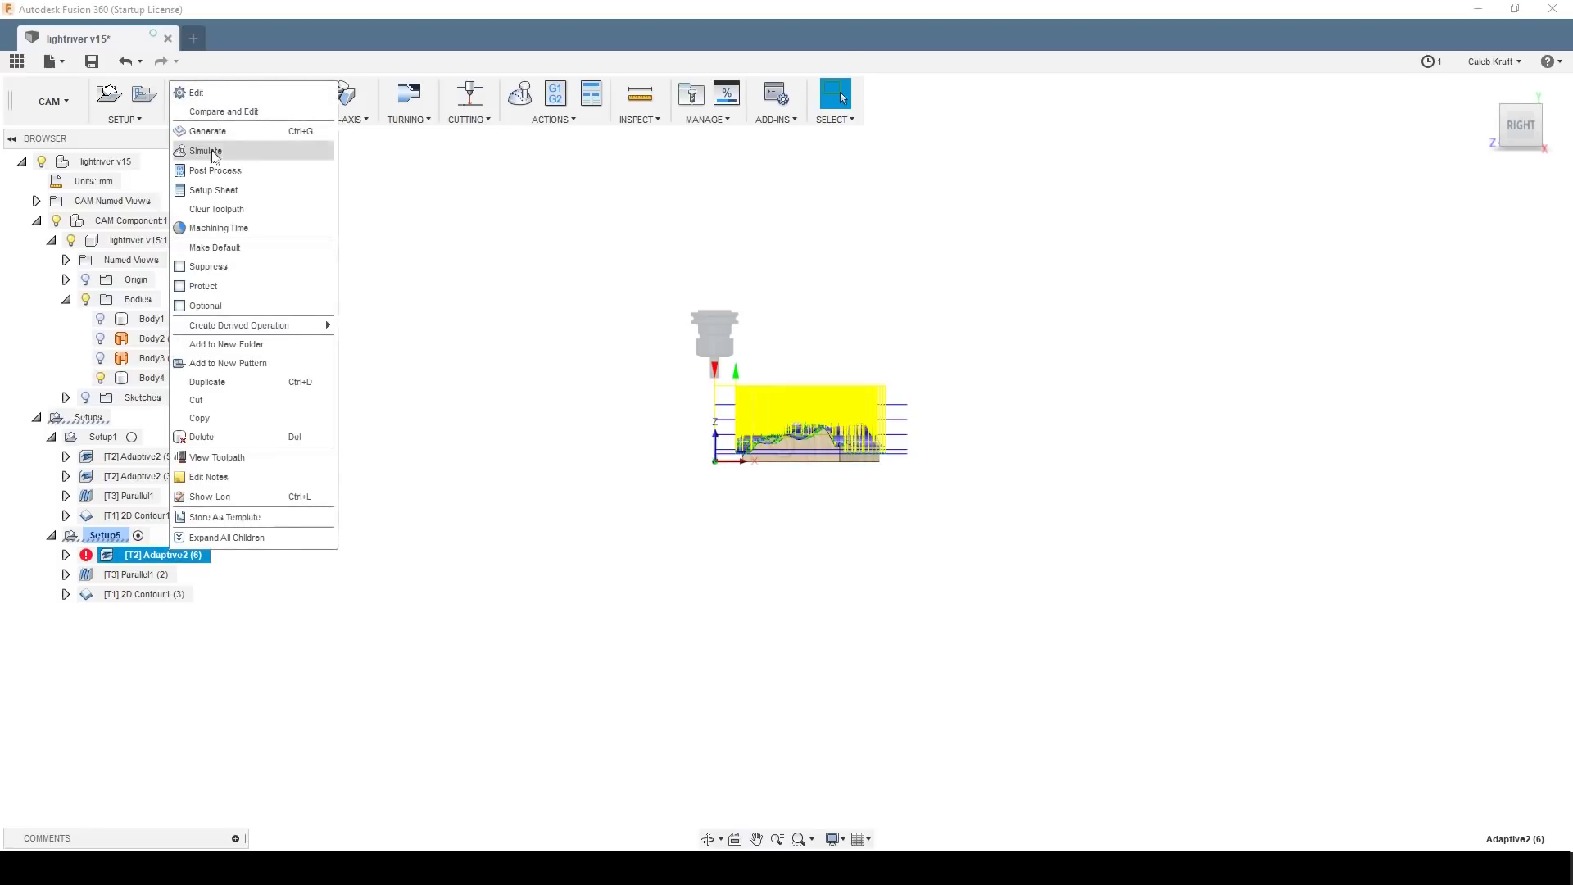
left_click(229, 92)
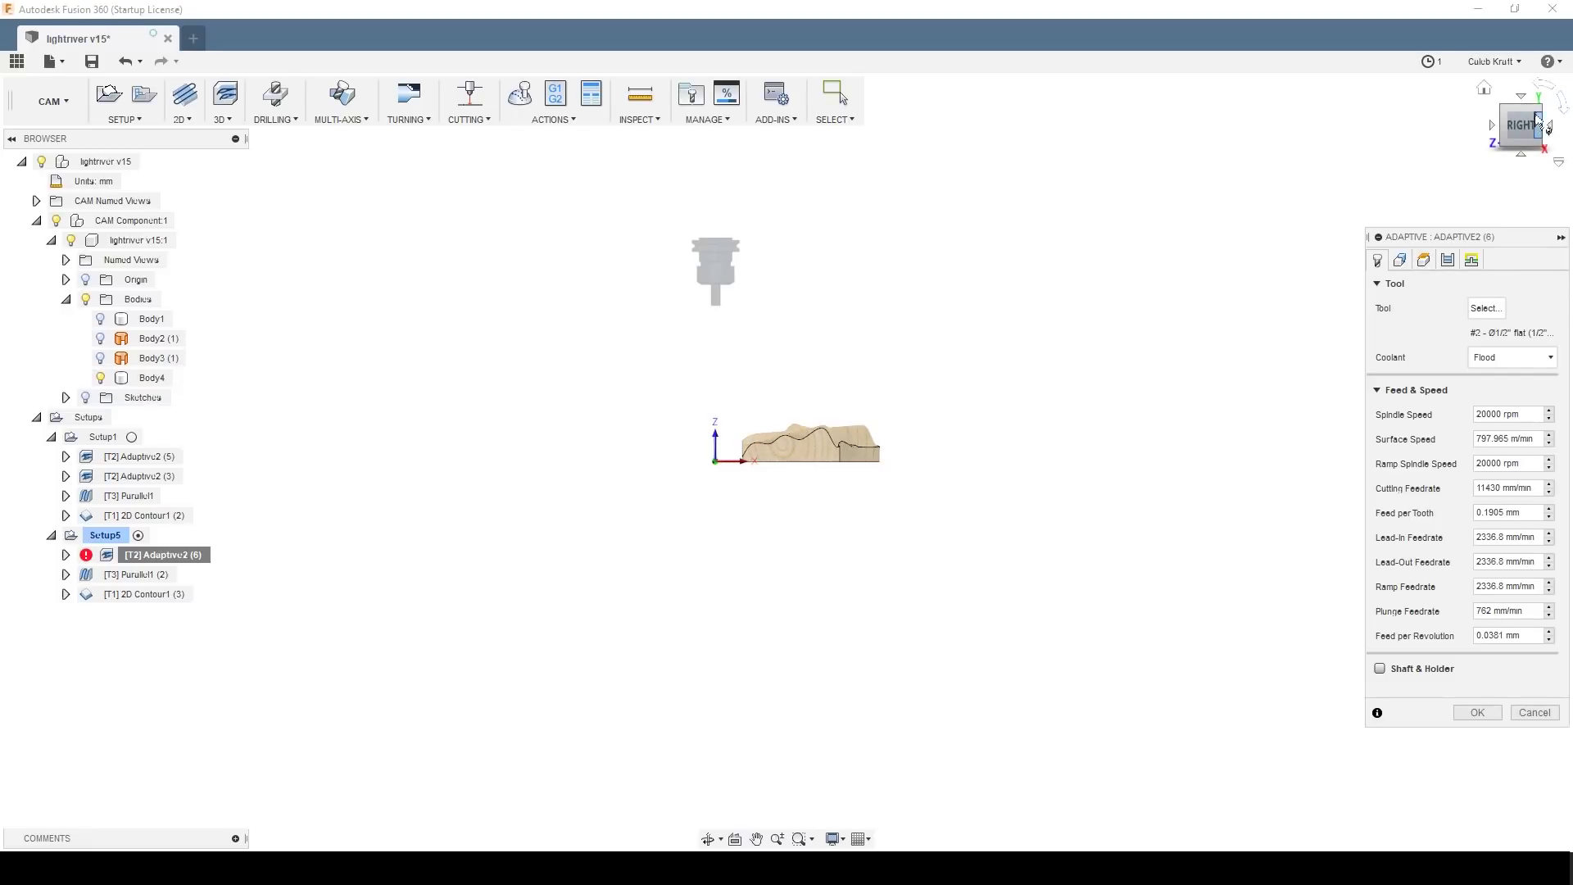
left_click(1510, 137)
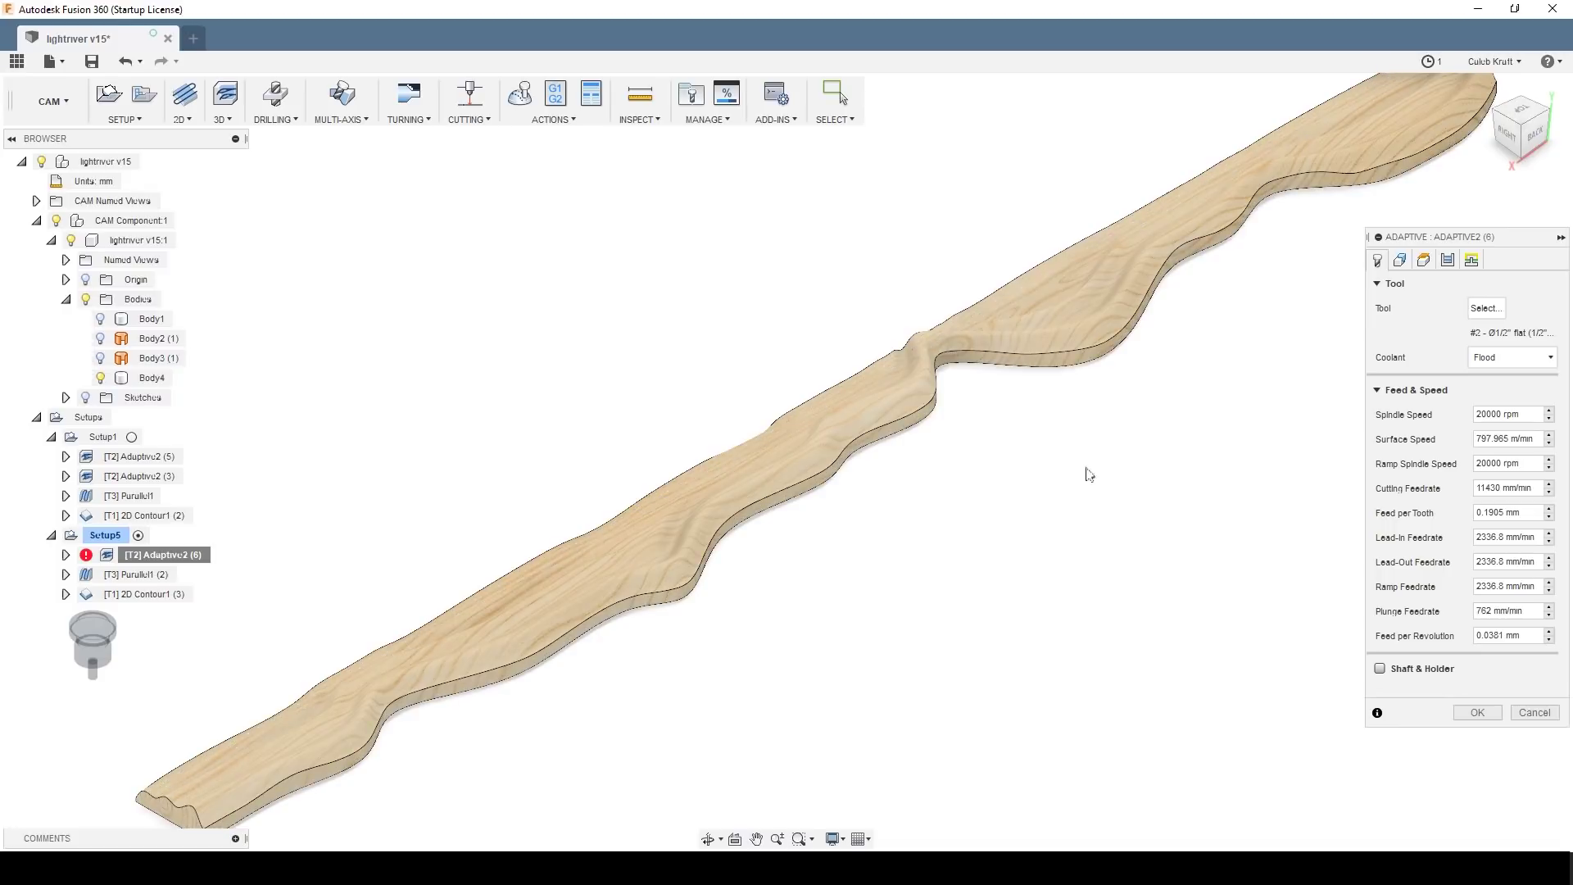
left_click(1423, 261)
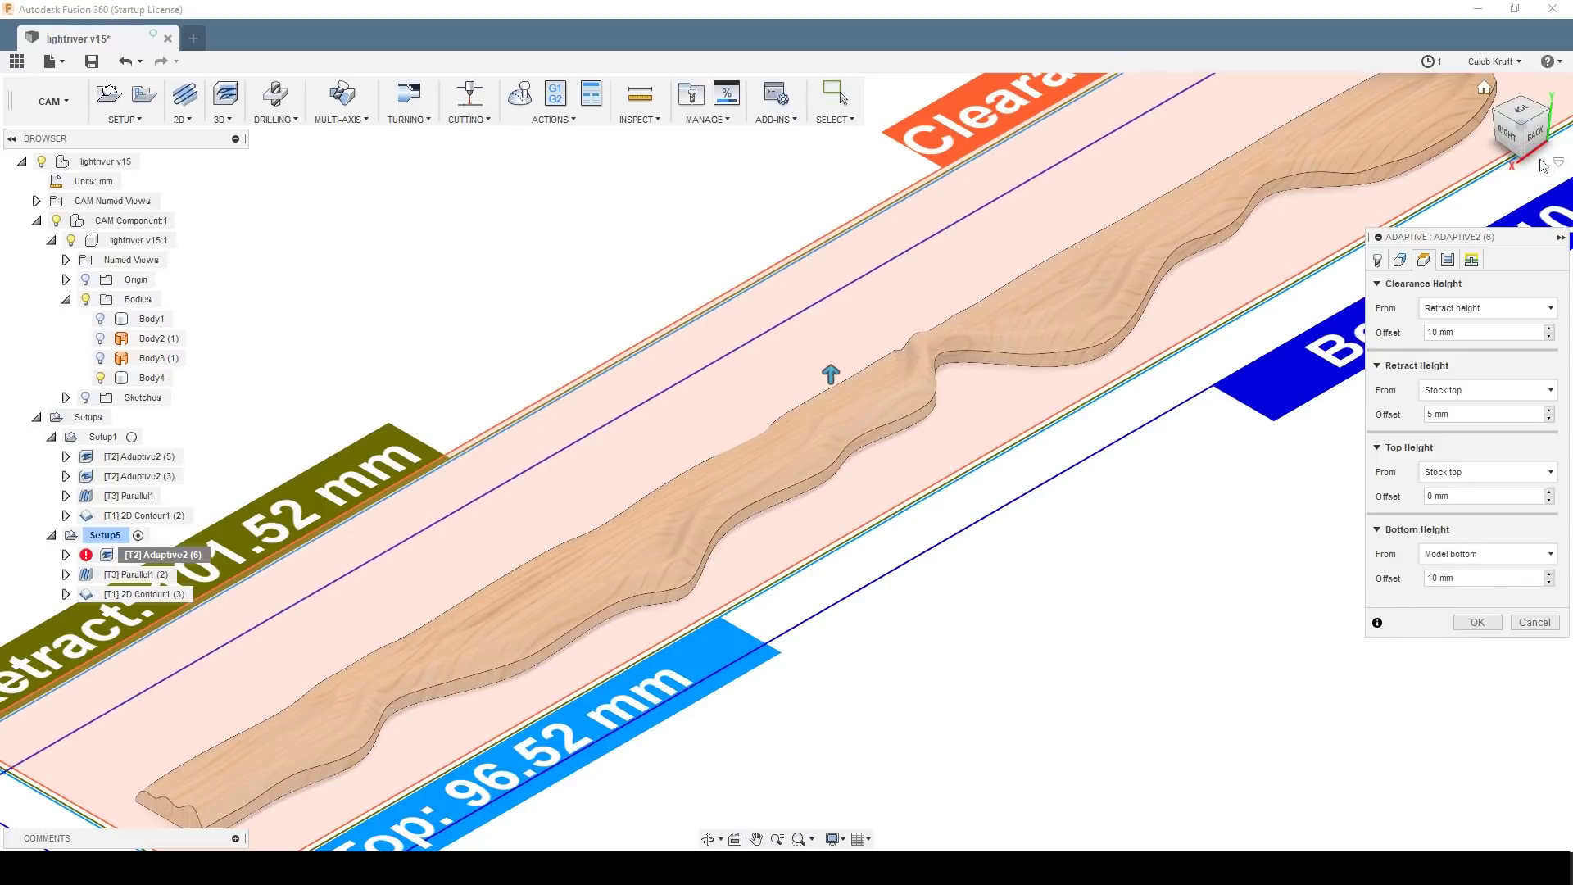
left_click(1535, 622)
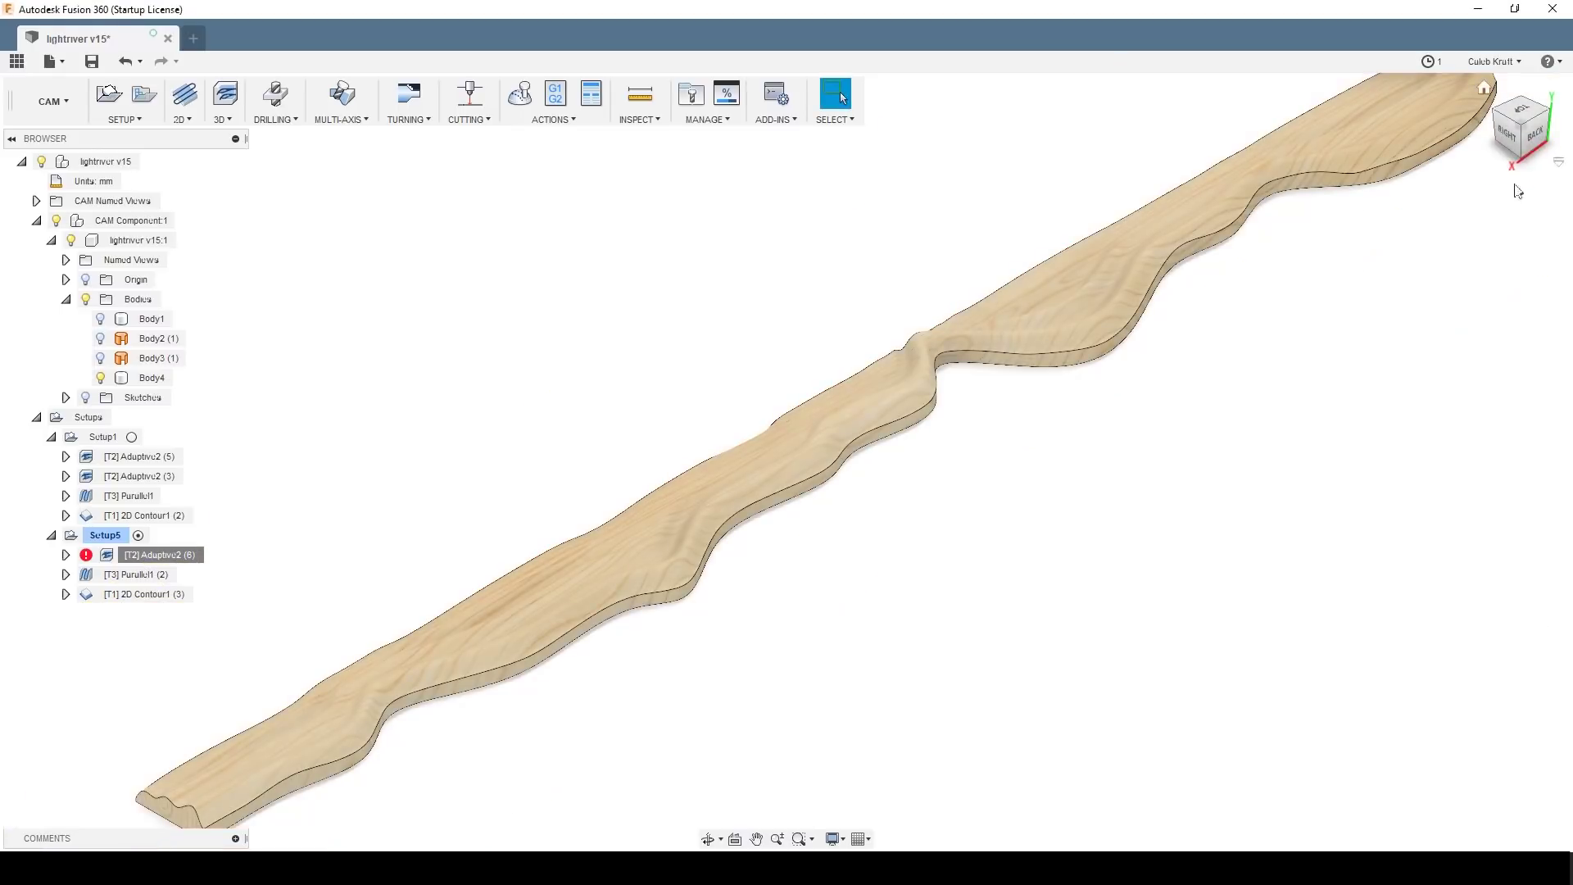
Step: Inspect the Adaptive2 (6) cutting levels against Body4 in the right-side view
left_click(1512, 141)
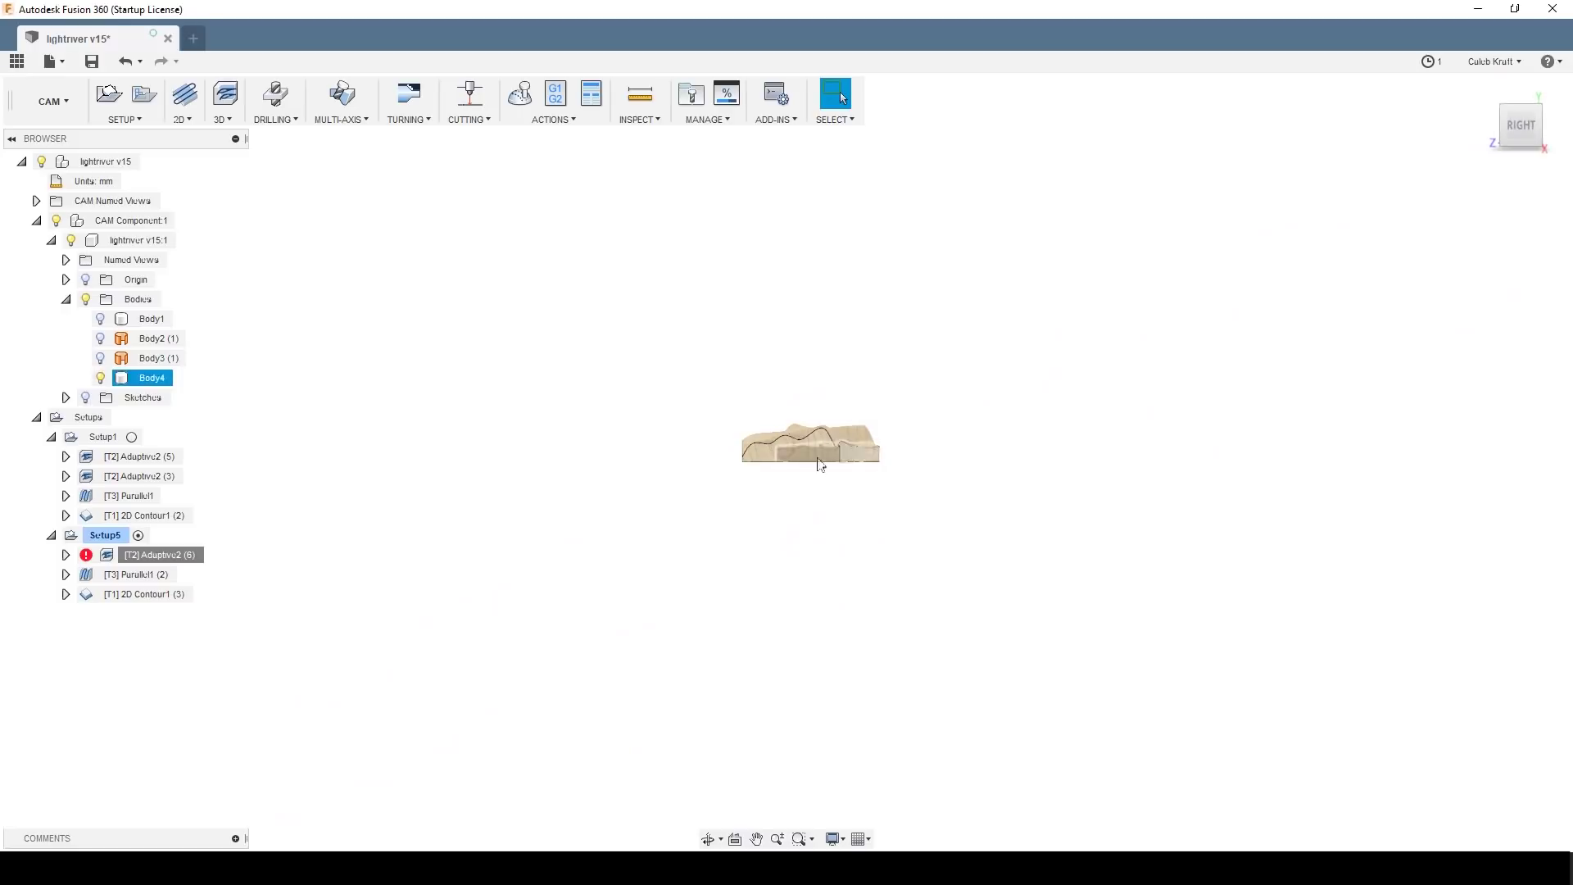
left_click(157, 554)
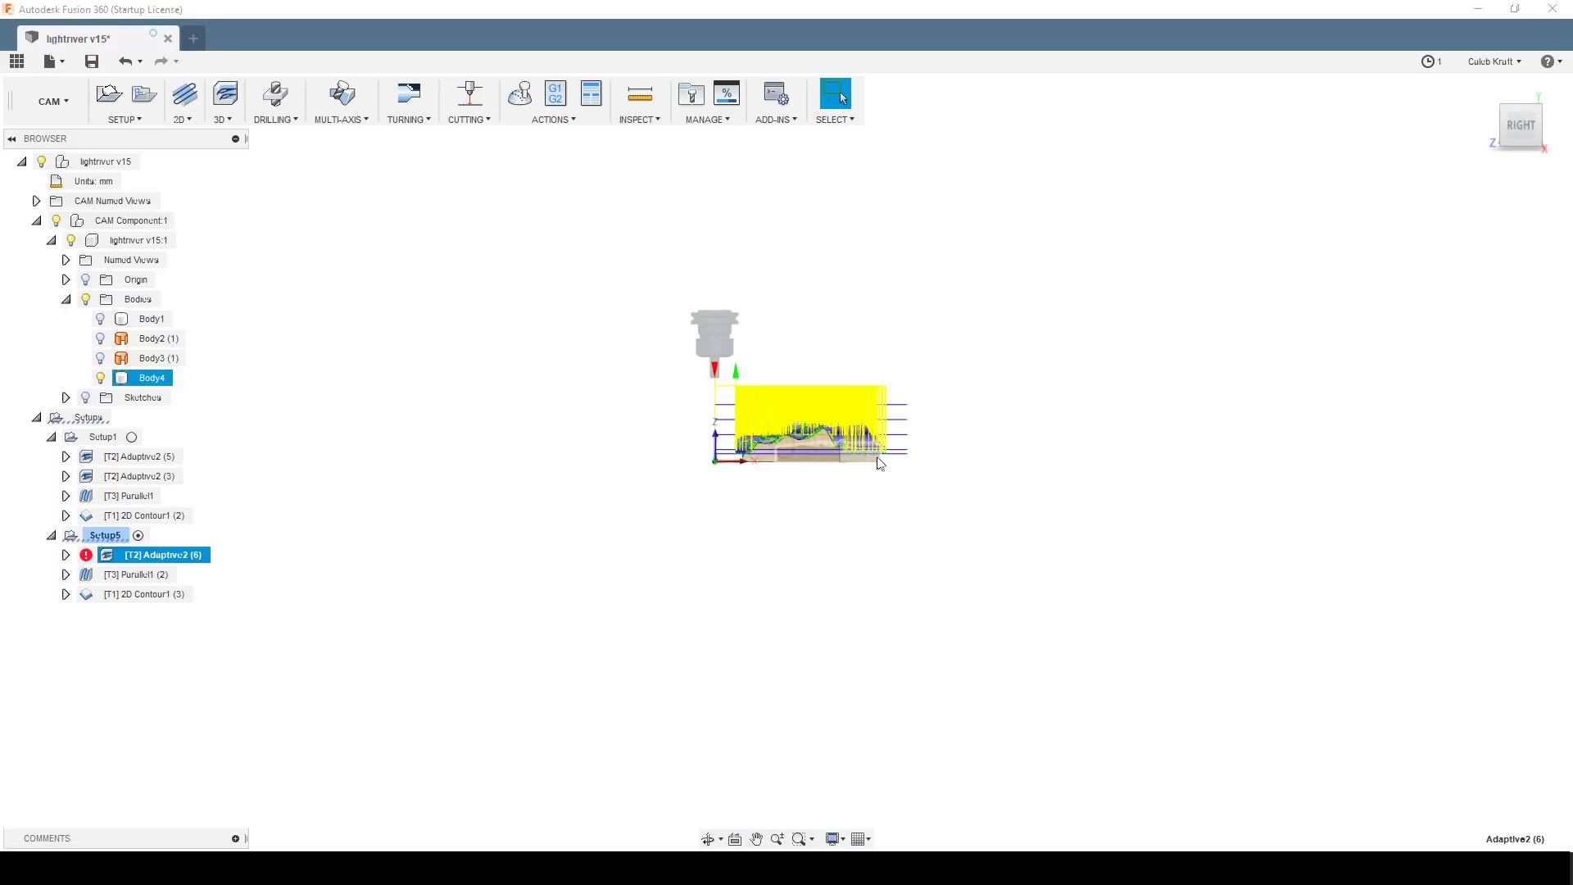
mouse_move(1549, 152)
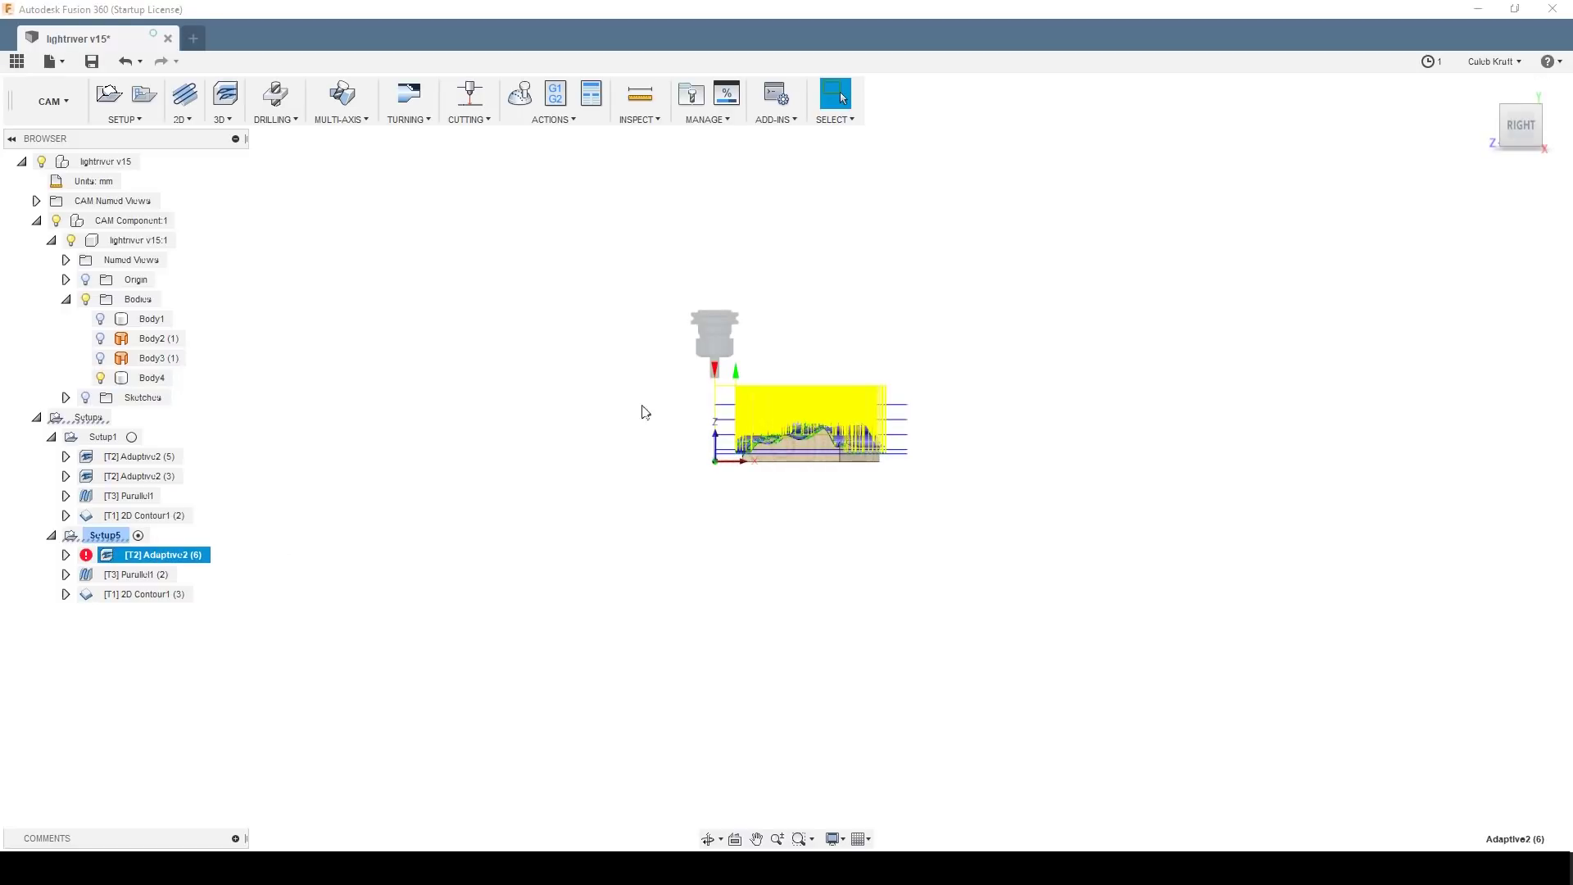
Step: Examine the Parallel1 (2) toolpath over Body4 from the right and at an angle, and display the 2D Contour1 (3) toolpath
left_click(135, 574)
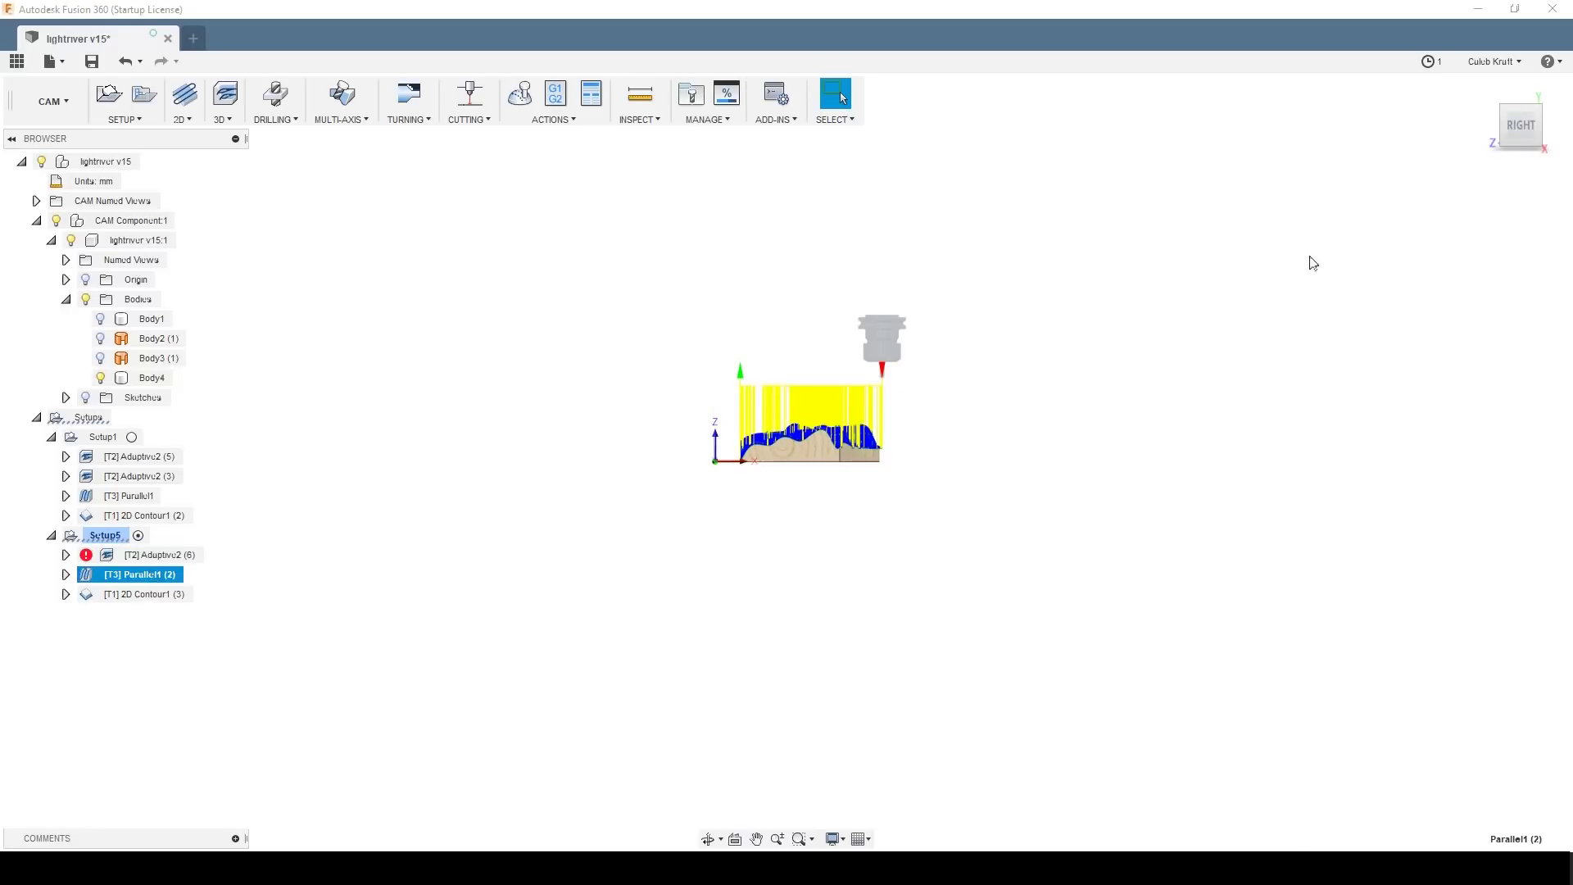
left_click_drag(1537, 106, 1491, 141)
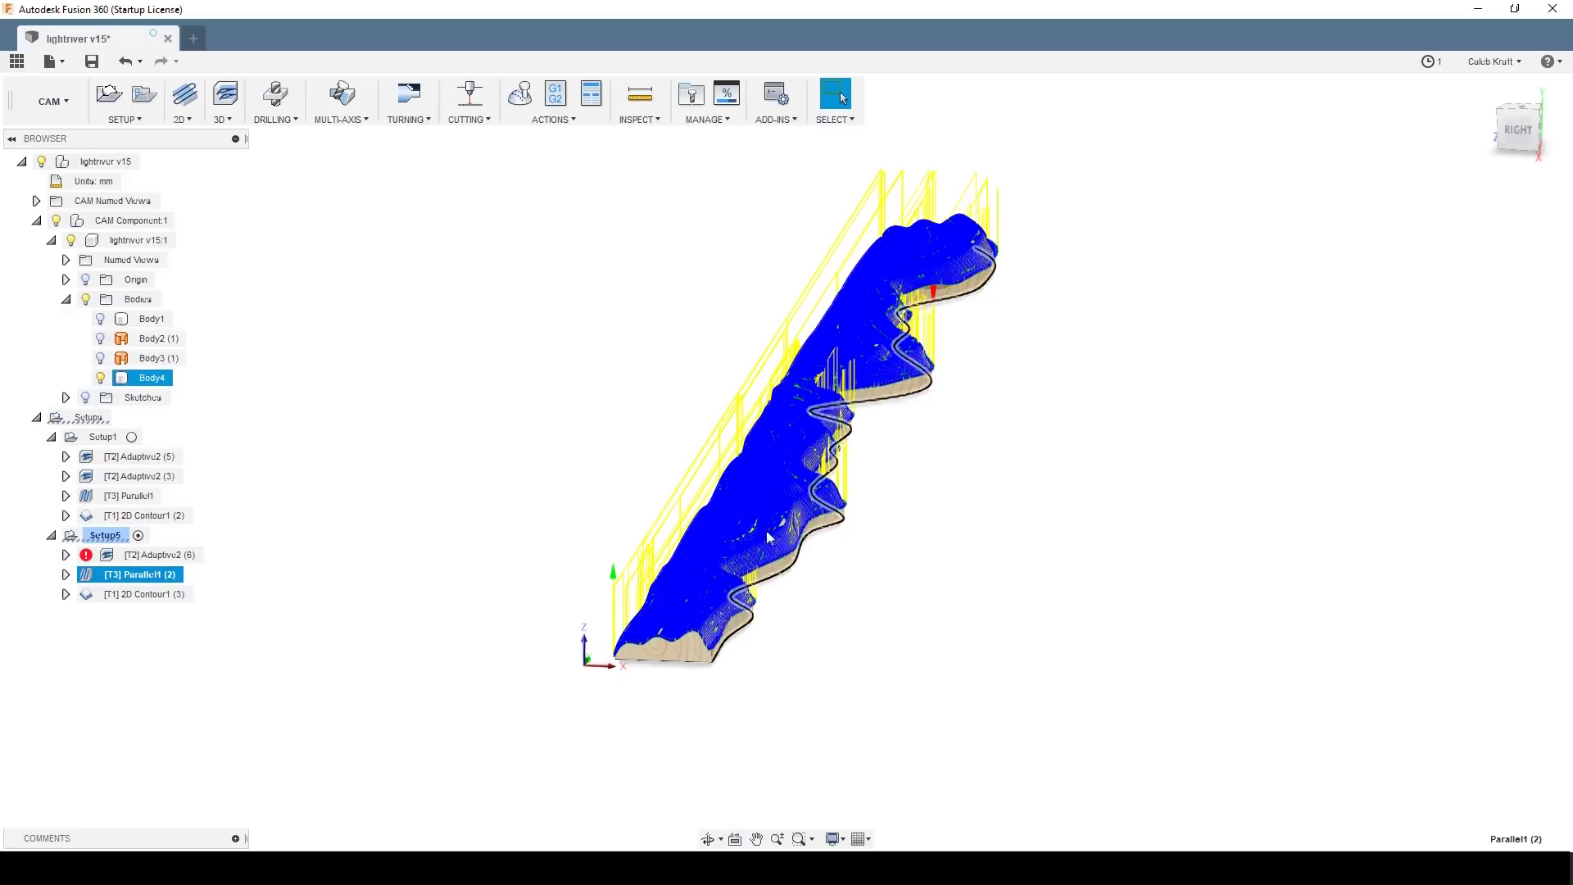
left_click(668, 578)
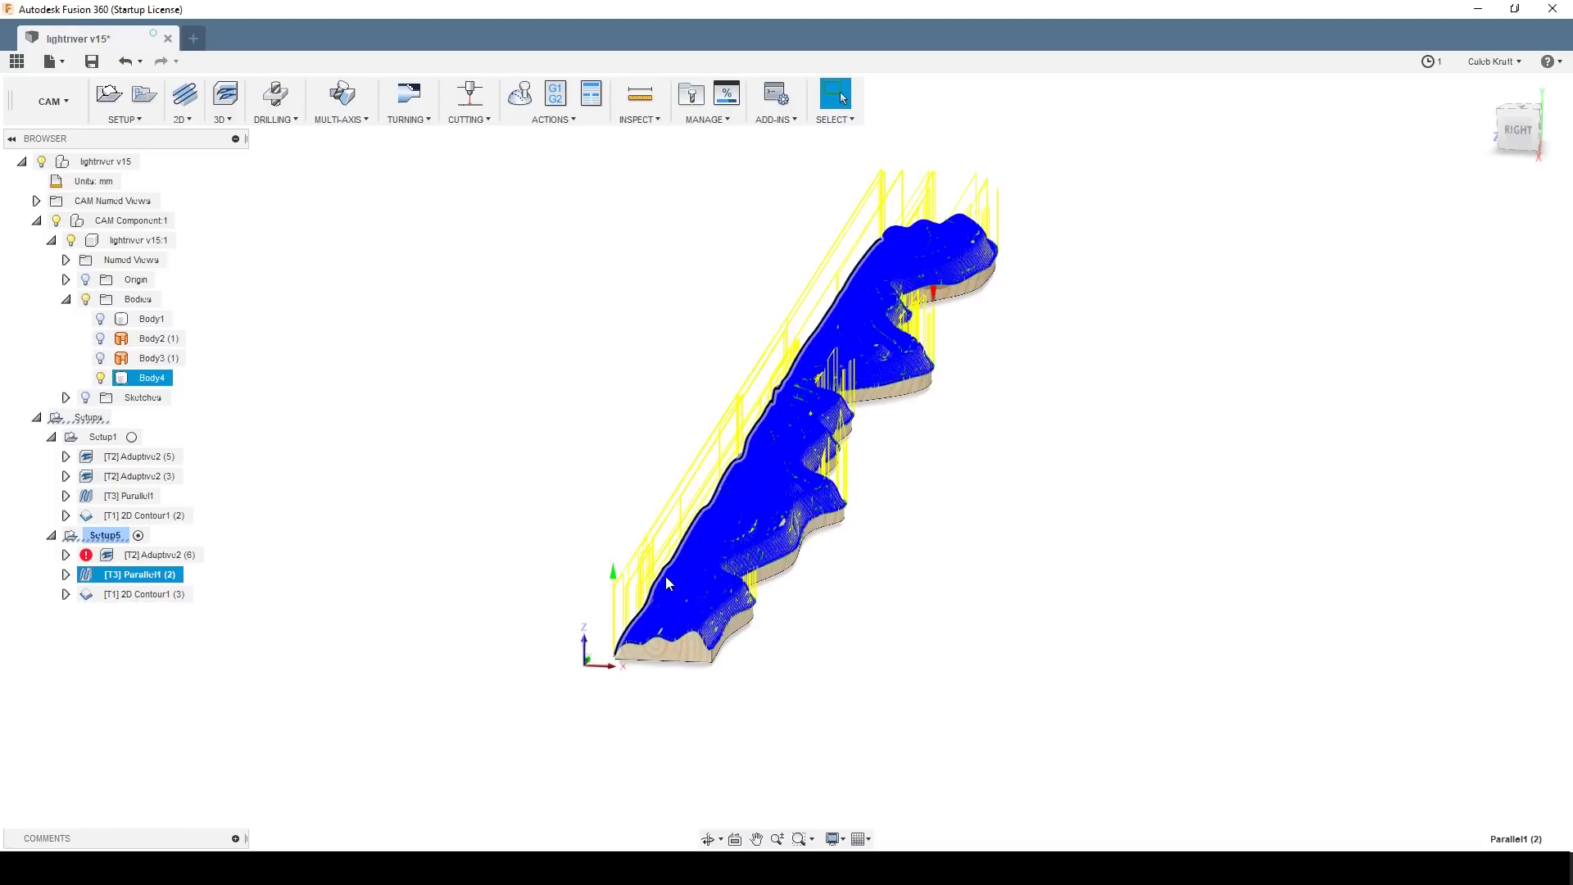
left_click(665, 577)
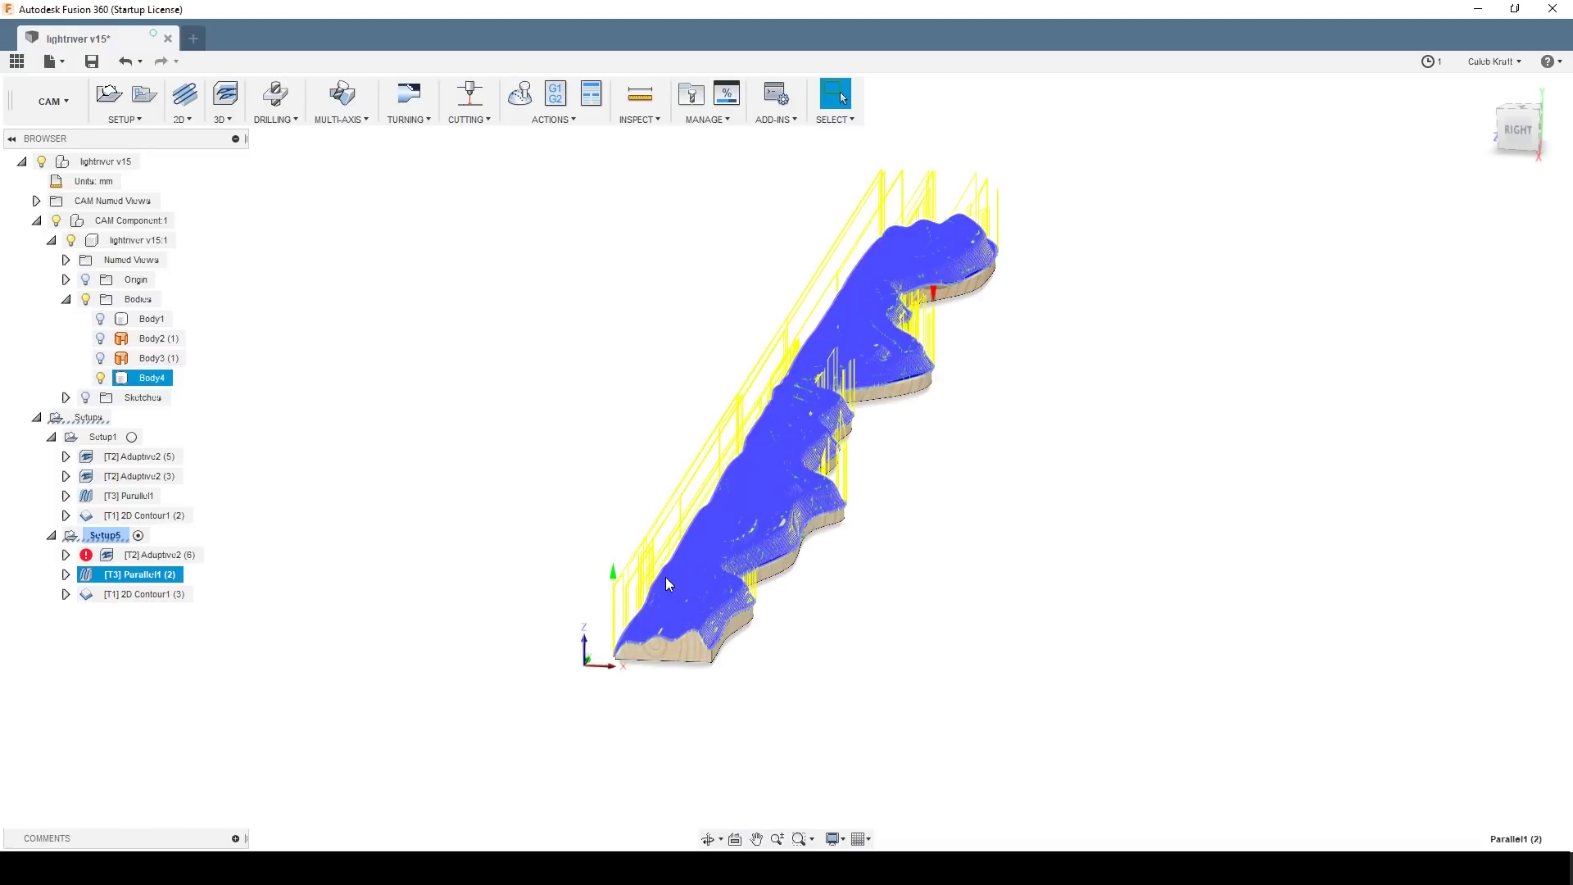
left_click(666, 577)
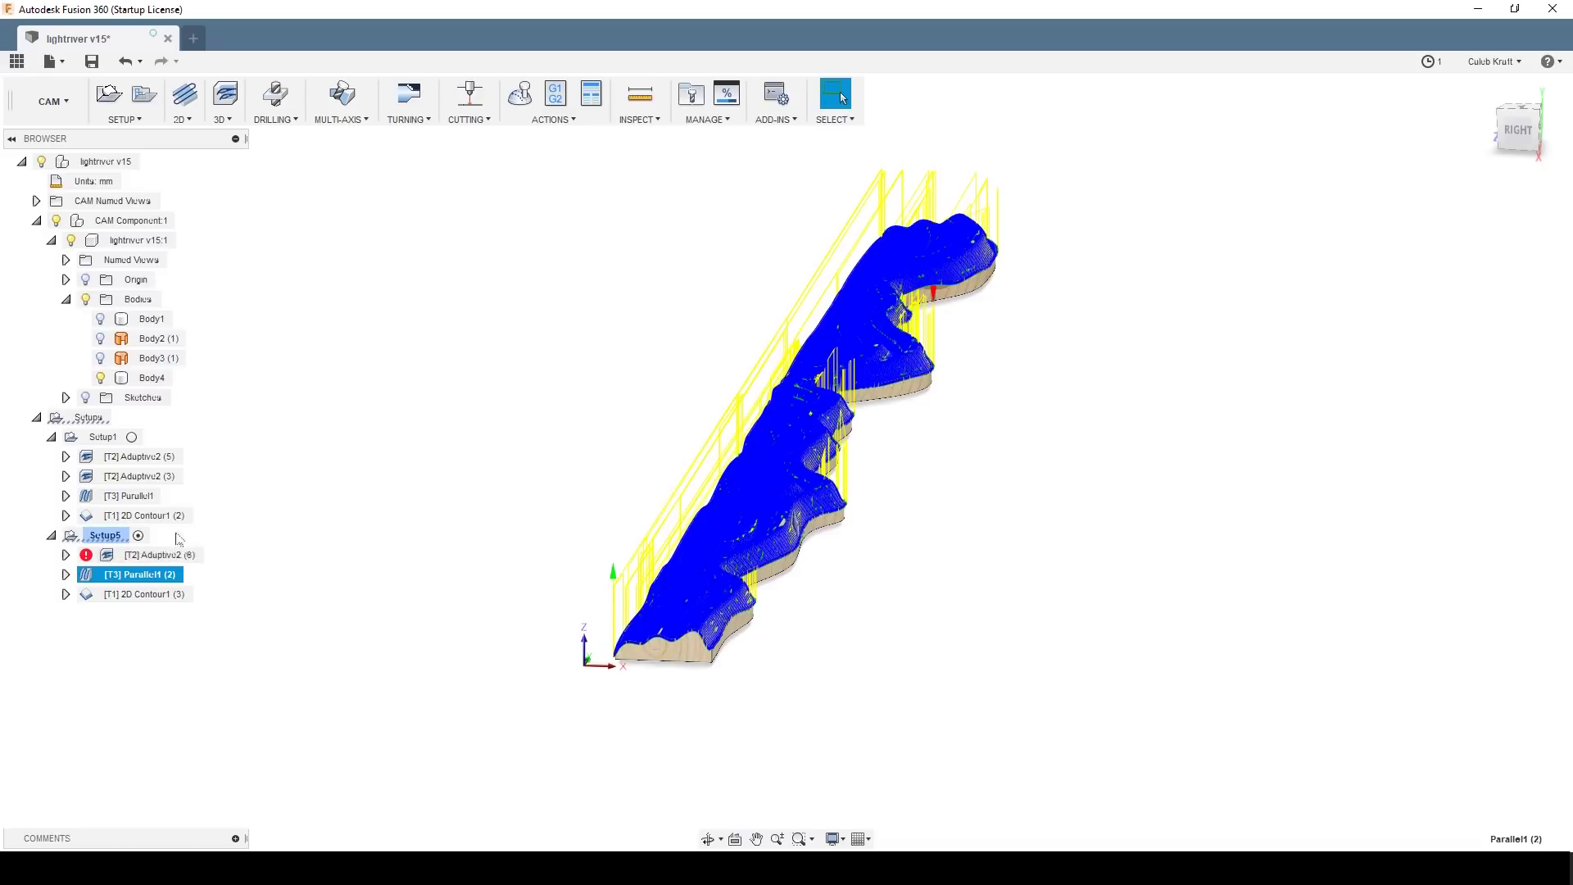
left_click(149, 594)
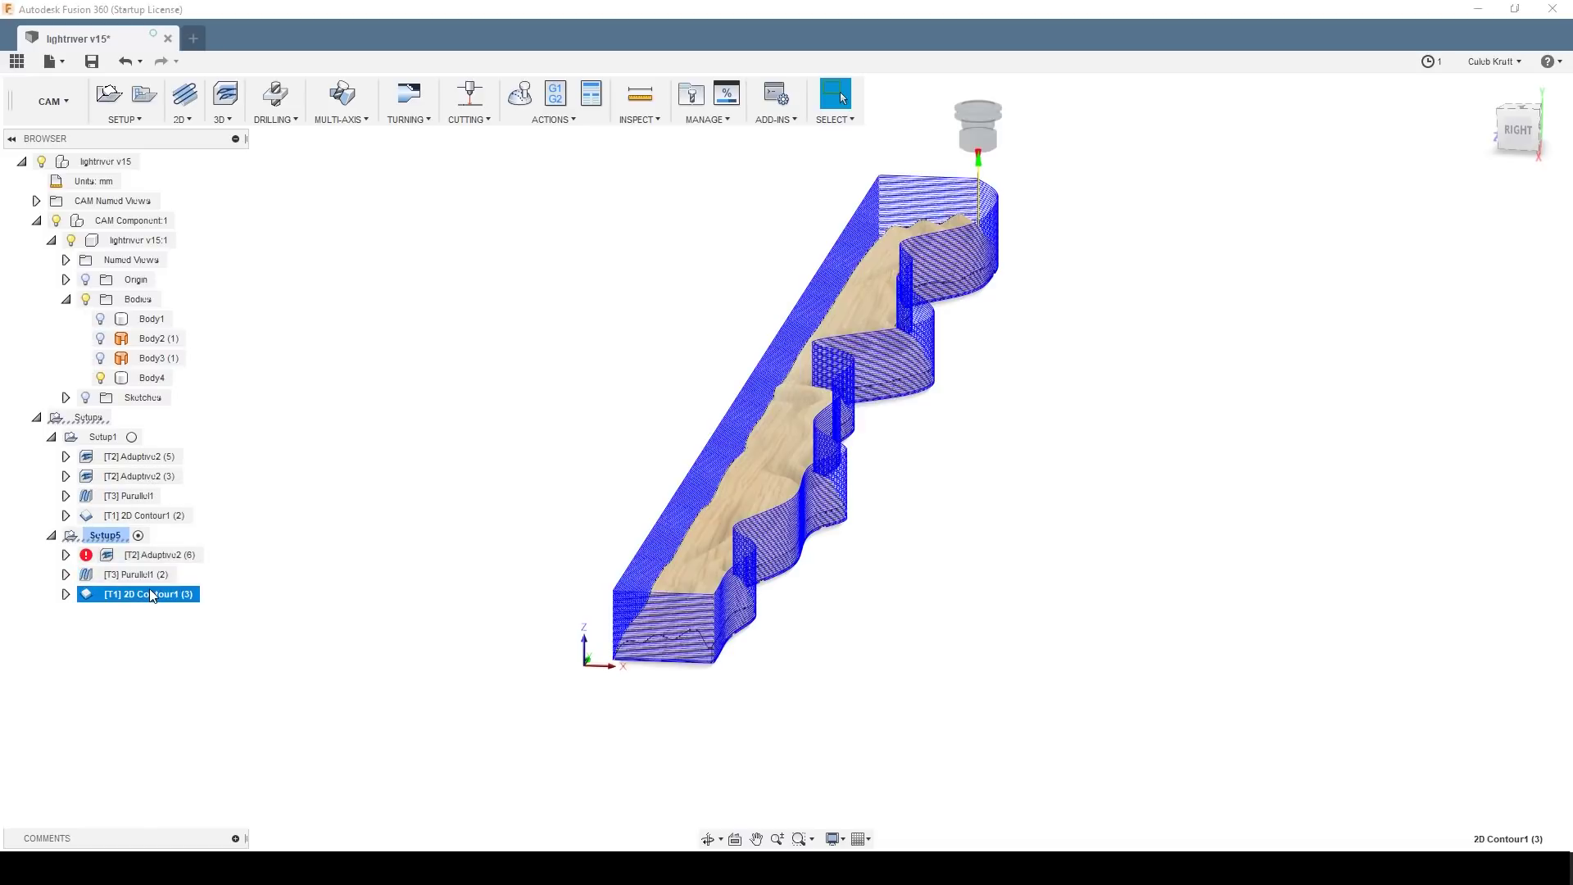